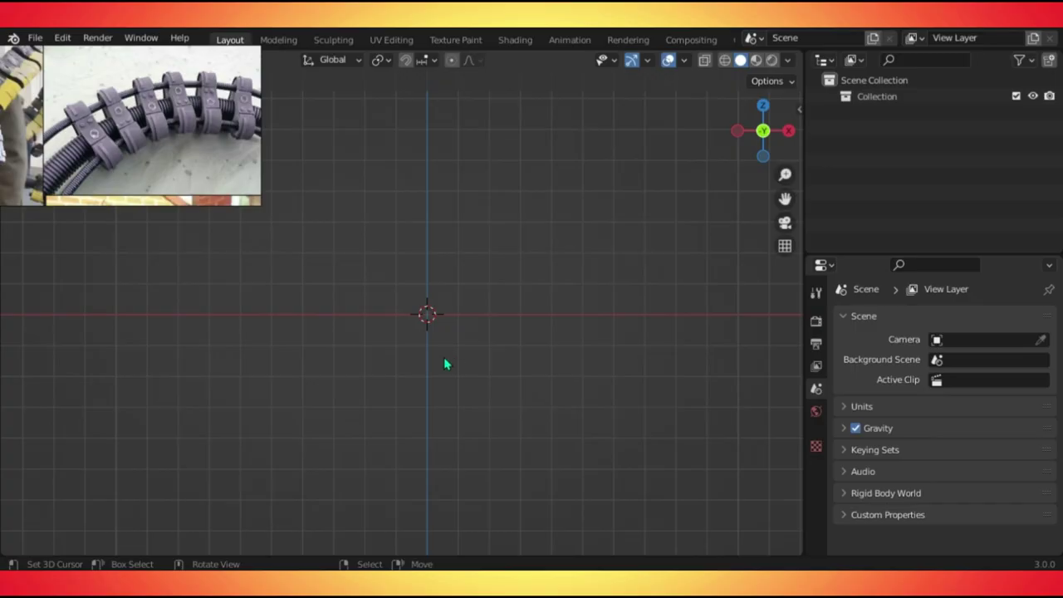
{"action": "middle_click_drag", "start_coordinate": [424, 365], "coordinate": [417, 373], "text": "shift"}
{"action": "scroll", "coordinate": [462, 320], "scroll_direction": "up", "scroll_amount": 3}
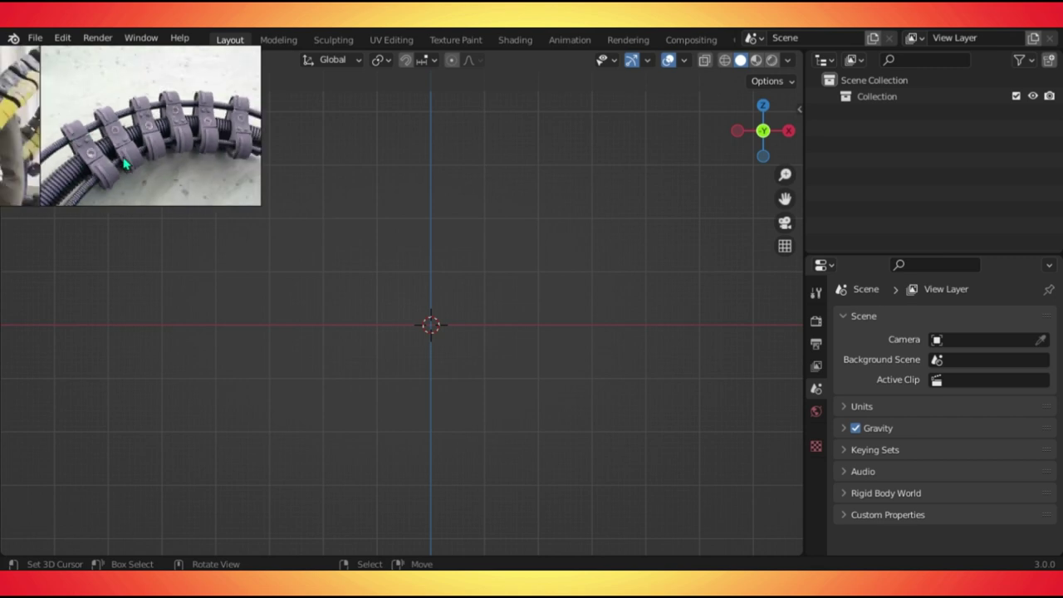
{"action": "scroll", "coordinate": [432, 332], "scroll_direction": "up", "scroll_amount": 2}
{"action": "middle_click_drag", "start_coordinate": [484, 335], "coordinate": [508, 329]}
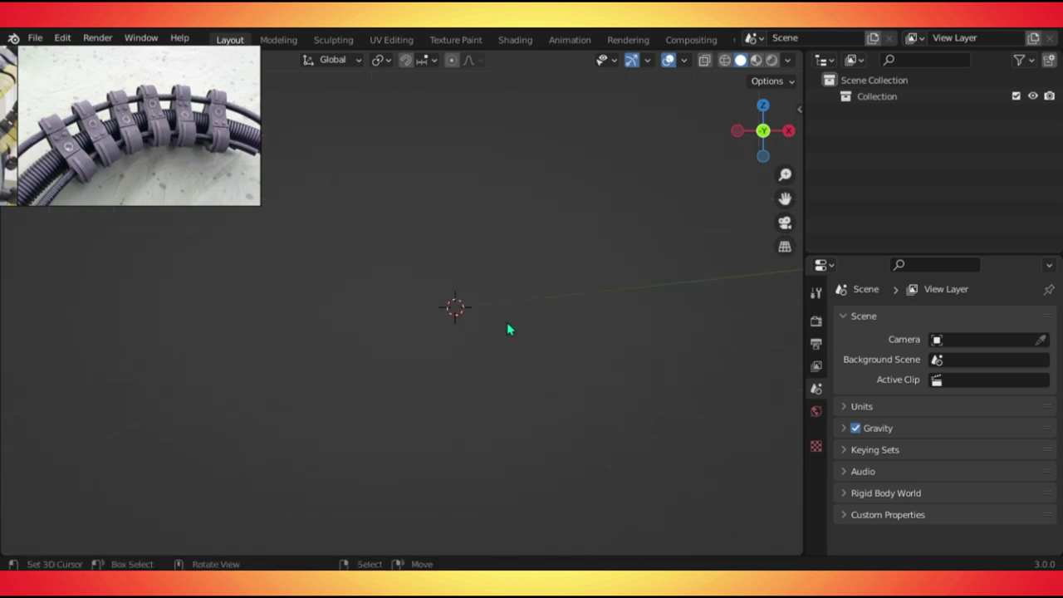
Set the Screencast Keys display color to cyan and hide the sidebar again.
{"action": "key", "text": "n"}
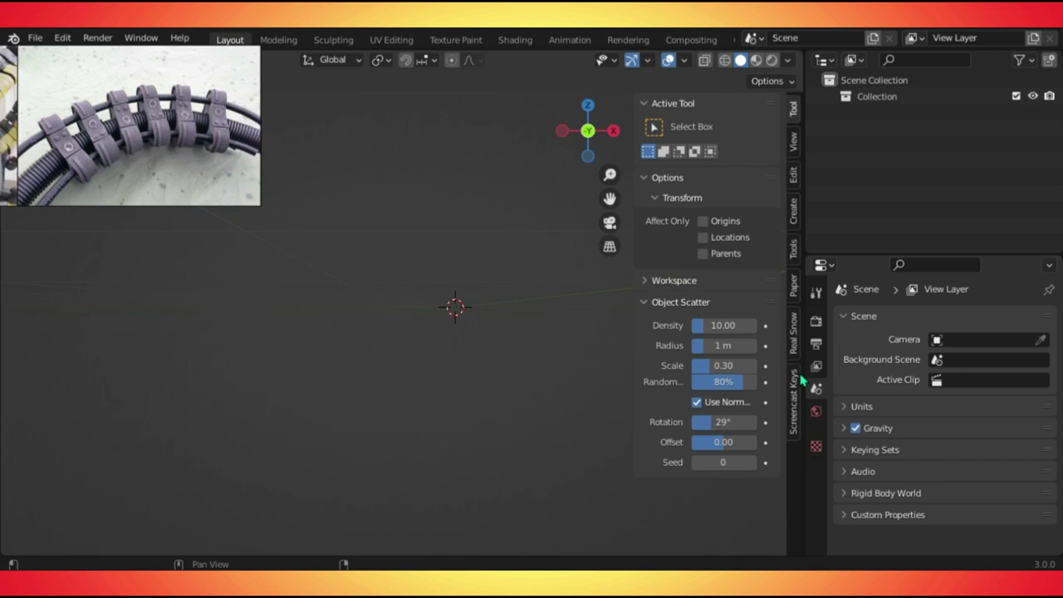
{"action": "left_click", "coordinate": [794, 384]}
{"action": "left_click", "coordinate": [698, 144]}
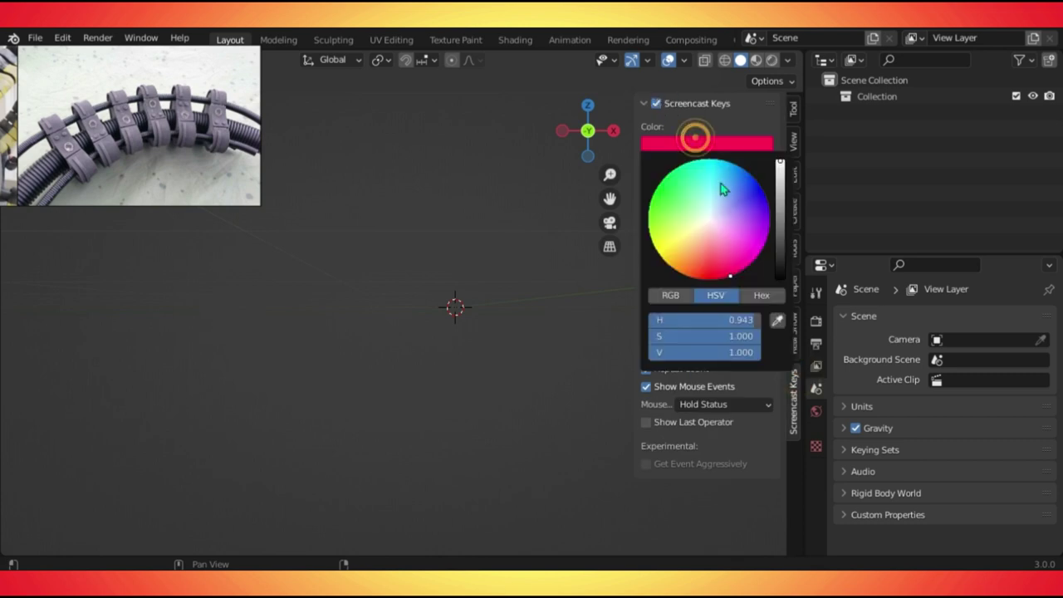
{"action": "left_click", "coordinate": [713, 169]}
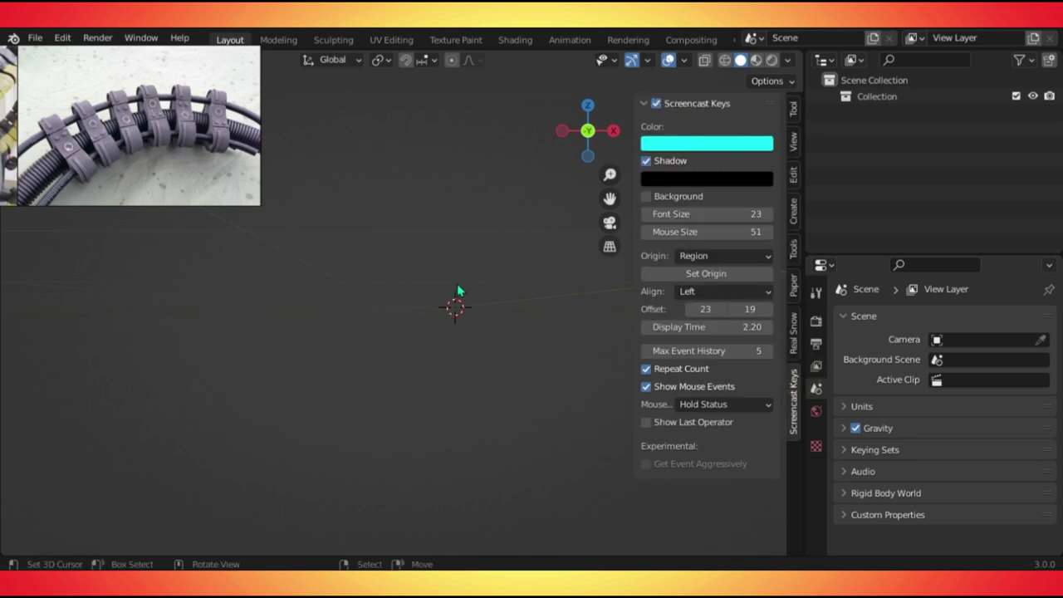
{"action": "middle_click_drag", "start_coordinate": [478, 363], "coordinate": [457, 424]}
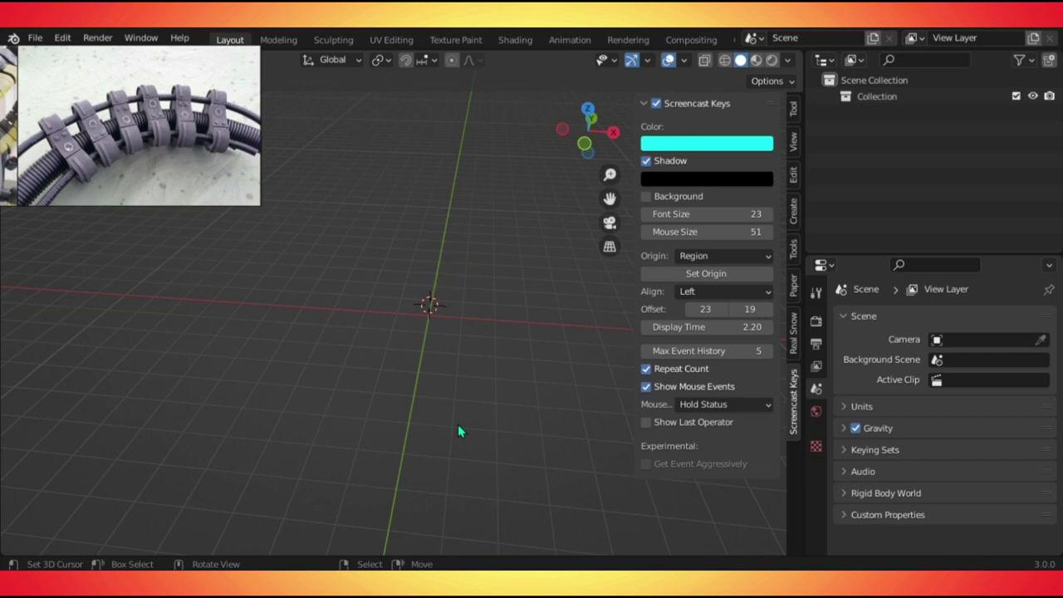
{"action": "key", "text": "n"}
Reset the 3D cursor to the world origin, add a mesh circle in front view and rotate it 90° about X.
{"action": "key", "text": "KP_1"}
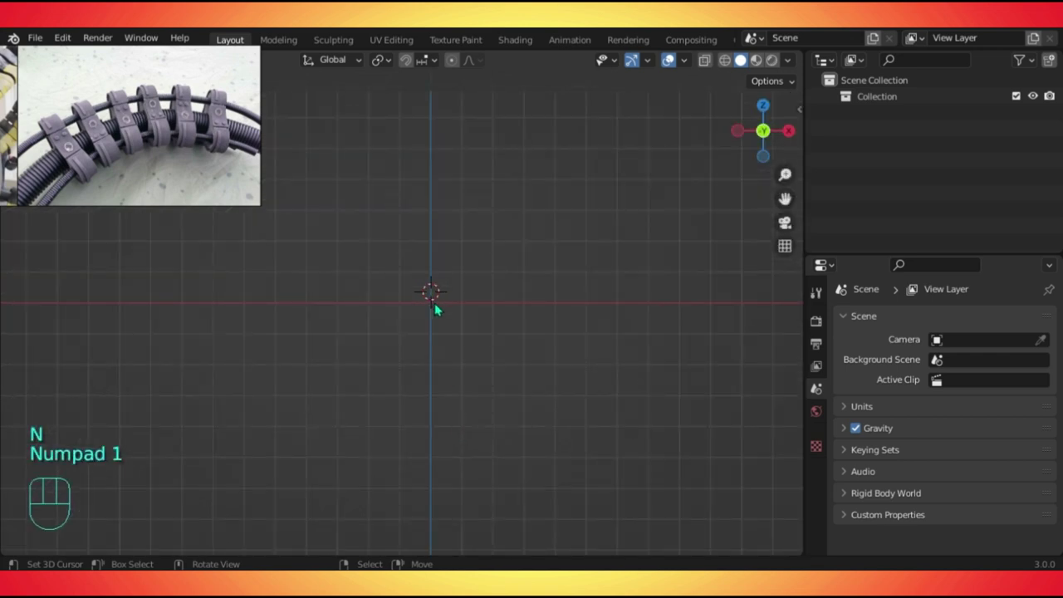
{"action": "key", "text": "shift+c"}
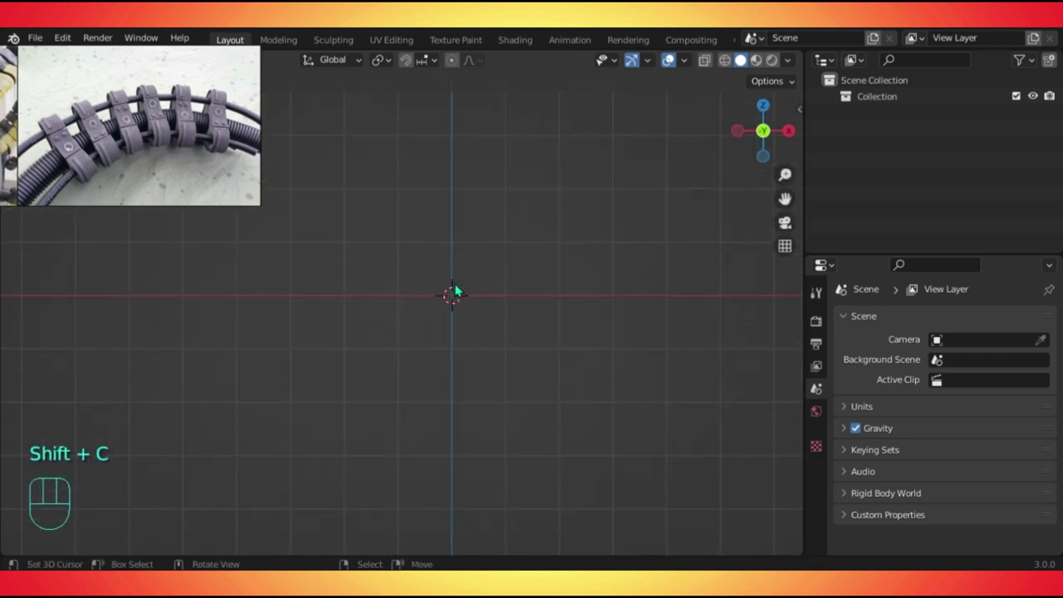
{"action": "key", "text": "shift+a"}
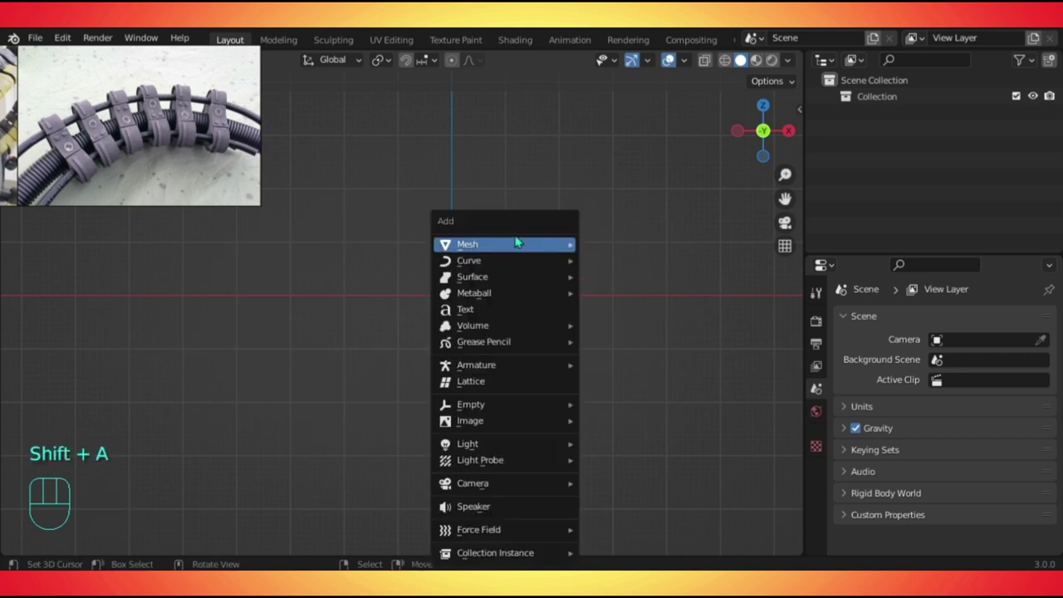
{"action": "left_click", "coordinate": [510, 241]}
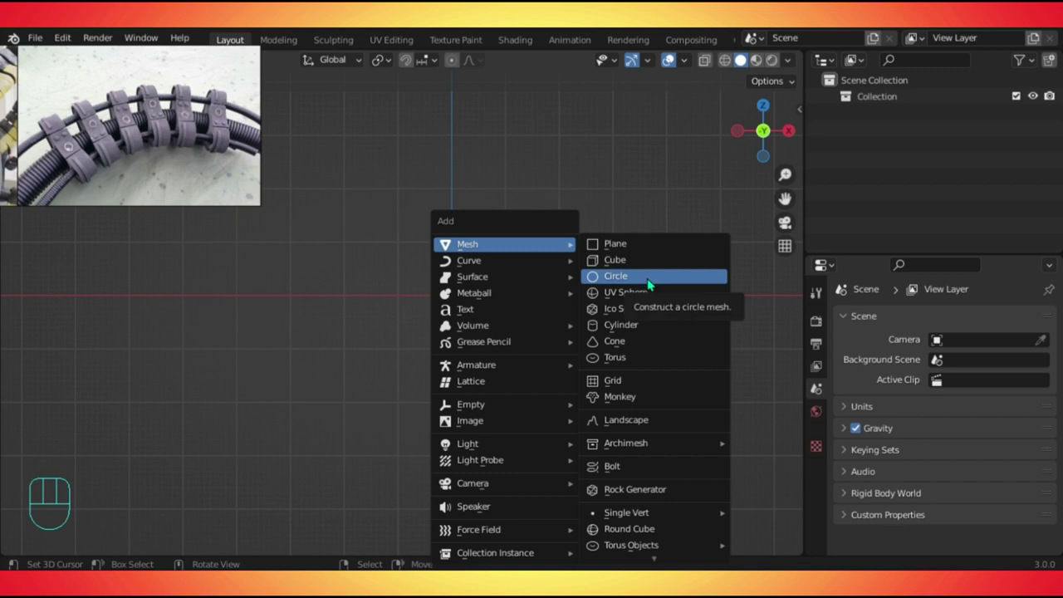
{"action": "left_click", "coordinate": [647, 283]}
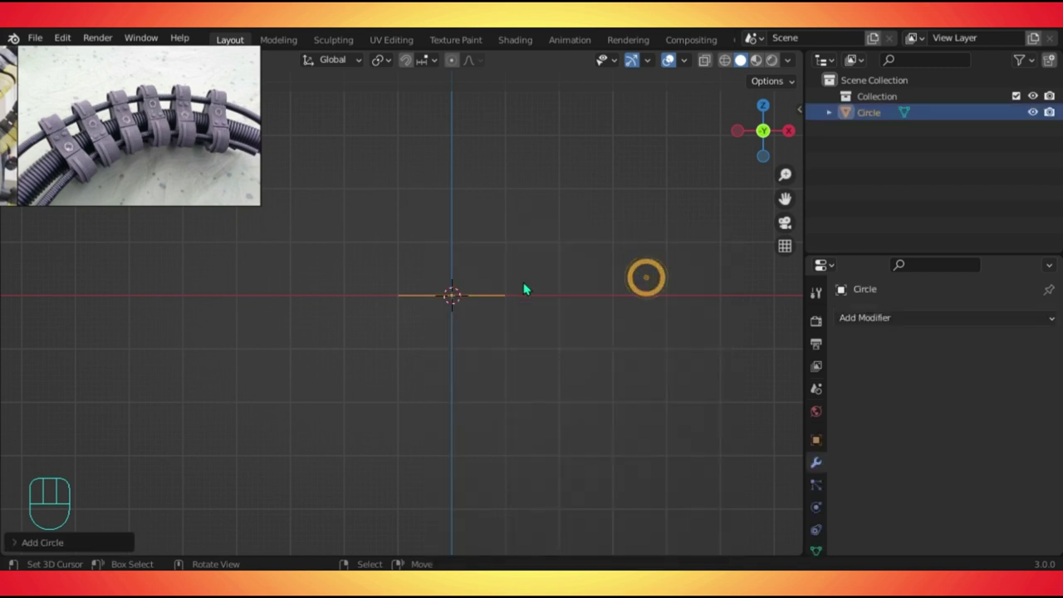
{"action": "type", "text": "rx90"}
{"action": "key", "text": "Return"}
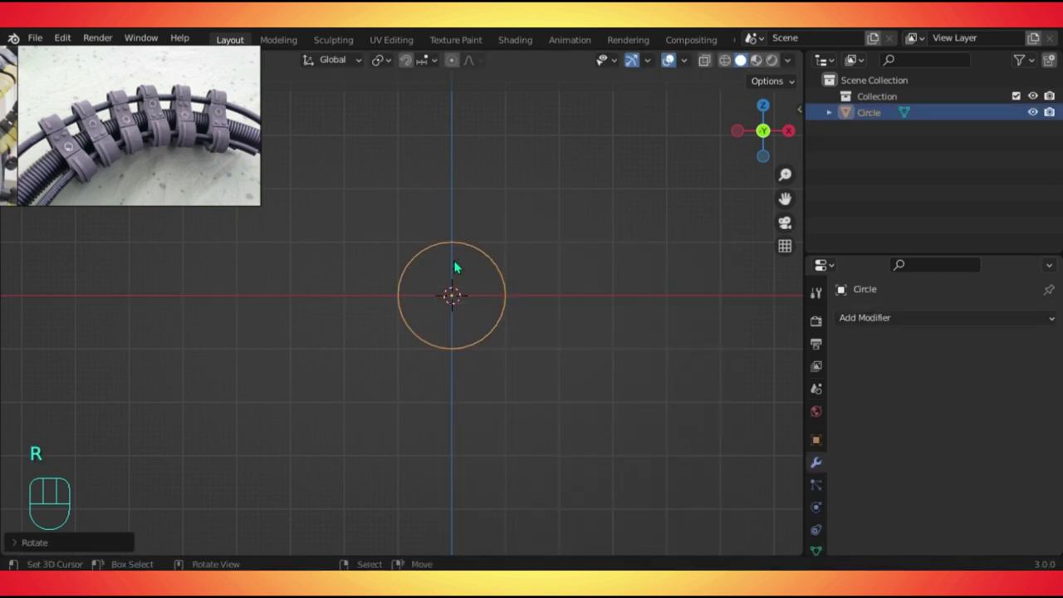
Turn on snapping during transforms and move the circle five grid units up along Z.
{"action": "left_click", "coordinate": [406, 63]}
{"action": "left_click", "coordinate": [405, 63]}
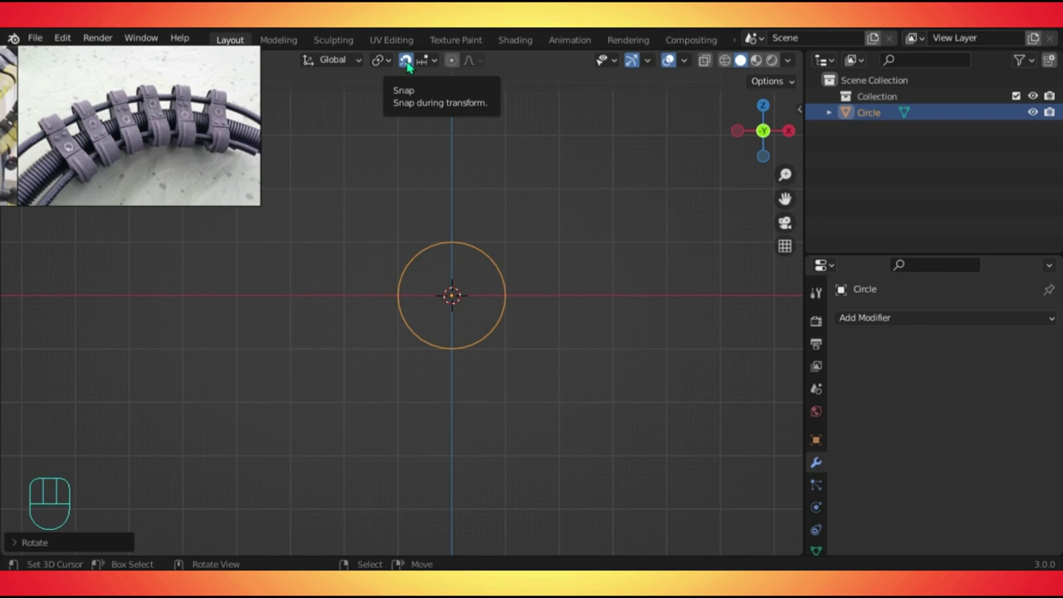
{"action": "scroll", "coordinate": [462, 323], "scroll_direction": "down", "scroll_amount": 2}
{"action": "middle_click_drag", "start_coordinate": [458, 330], "coordinate": [445, 376], "text": "shift"}
{"action": "key", "text": "g"}
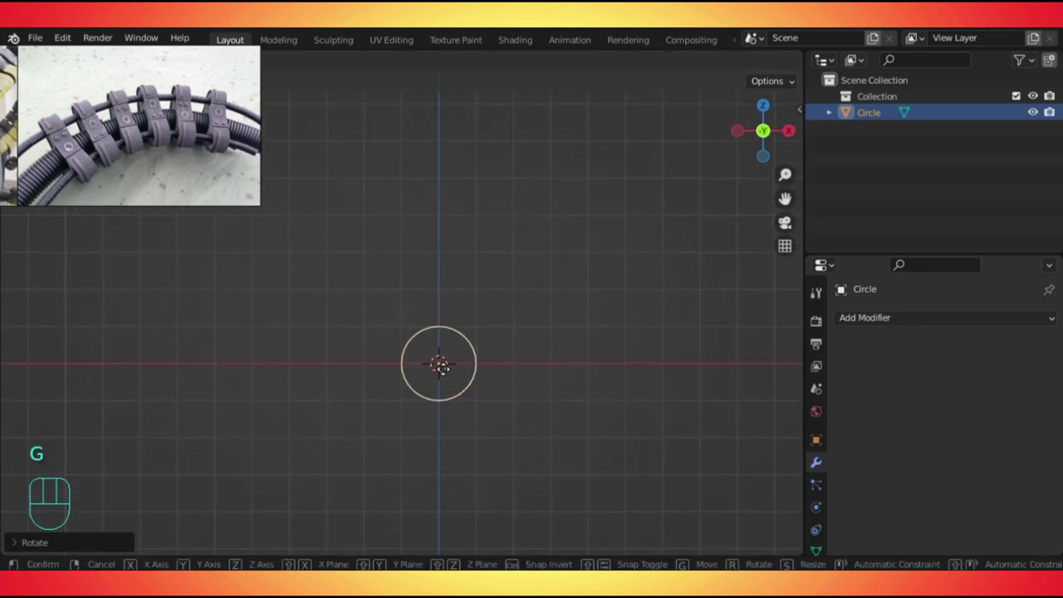
{"action": "key", "text": "z"}
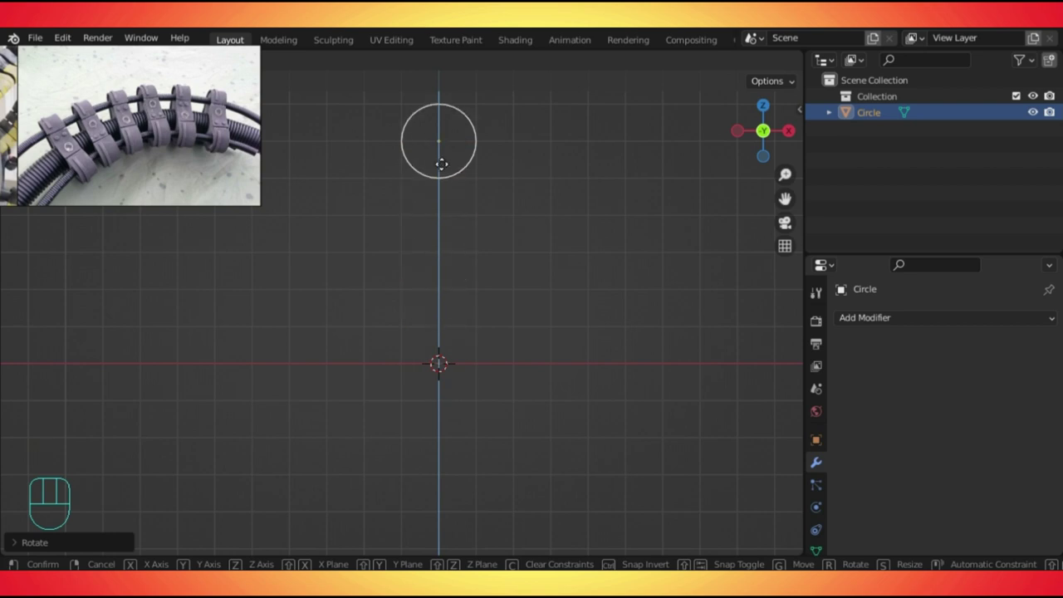
{"action": "left_click", "coordinate": [441, 187]}
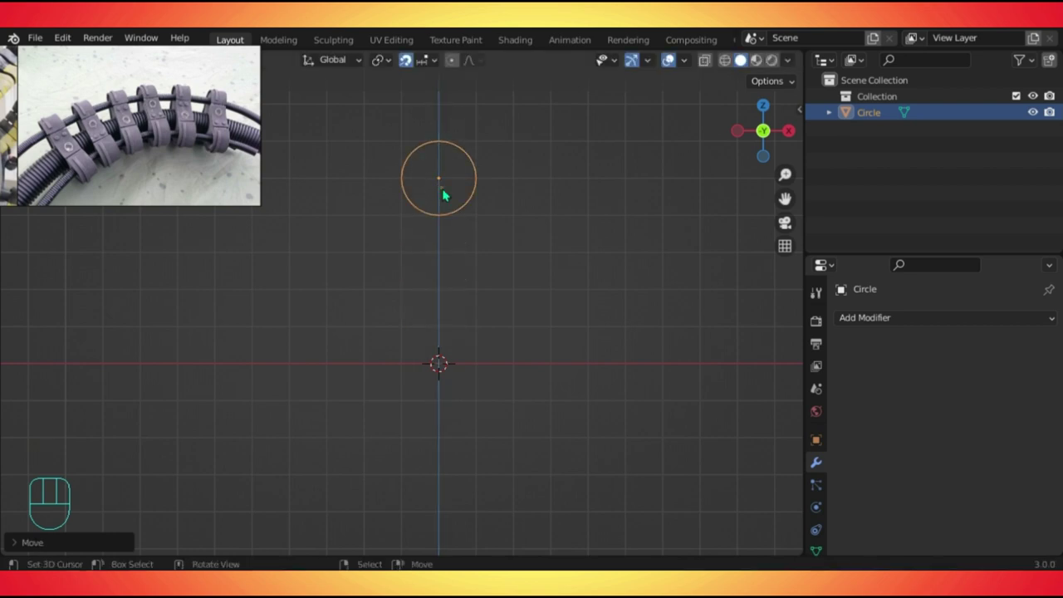
Duplicate the circle and place the copy three grid units along X and one unit above the origin.
{"action": "key", "text": "shift+d"}
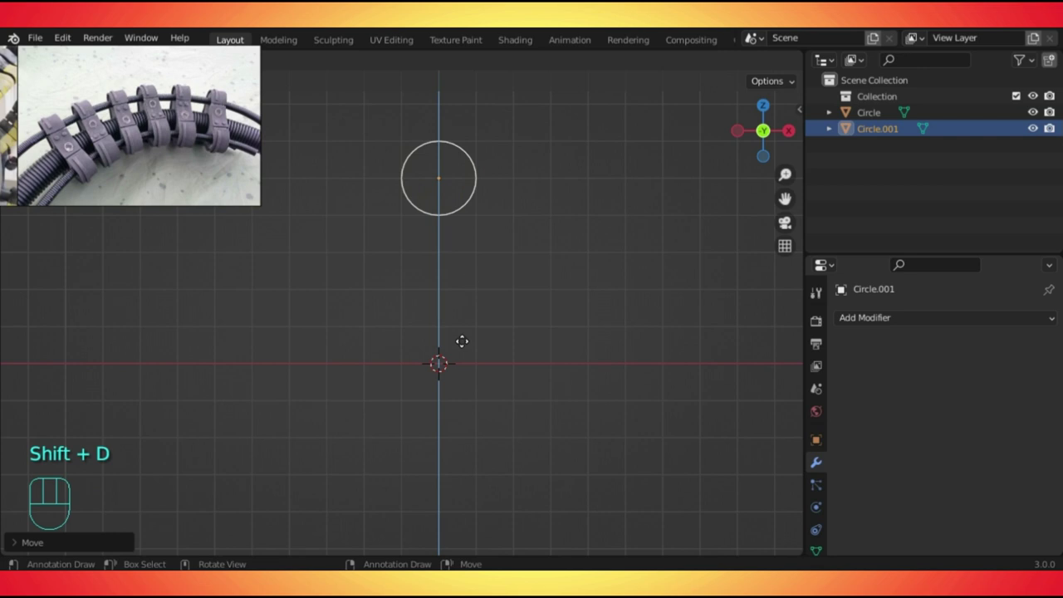
{"action": "left_click", "coordinate": [457, 449]}
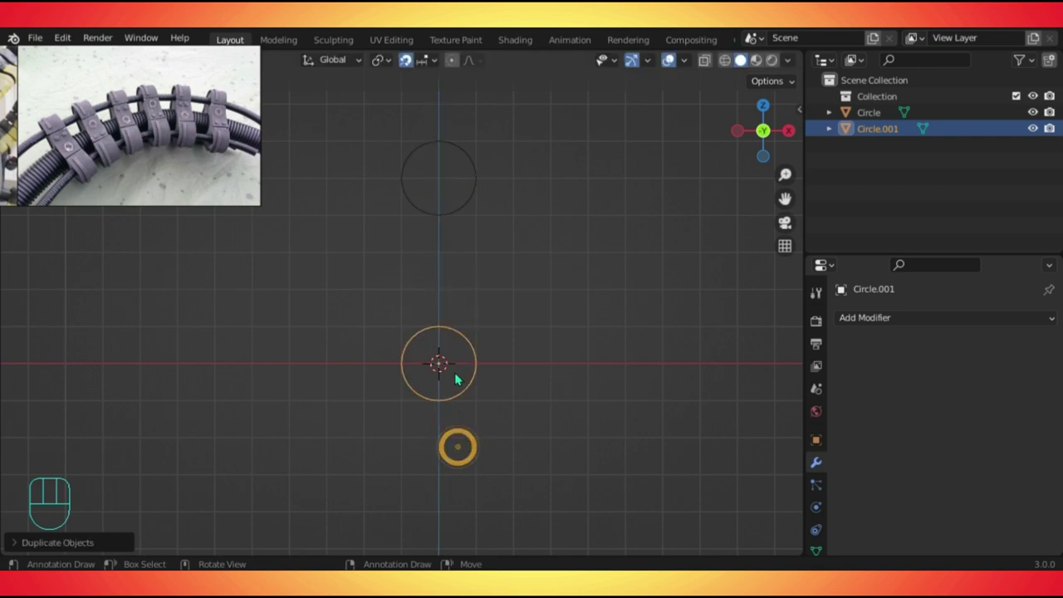
{"action": "key", "text": "g"}
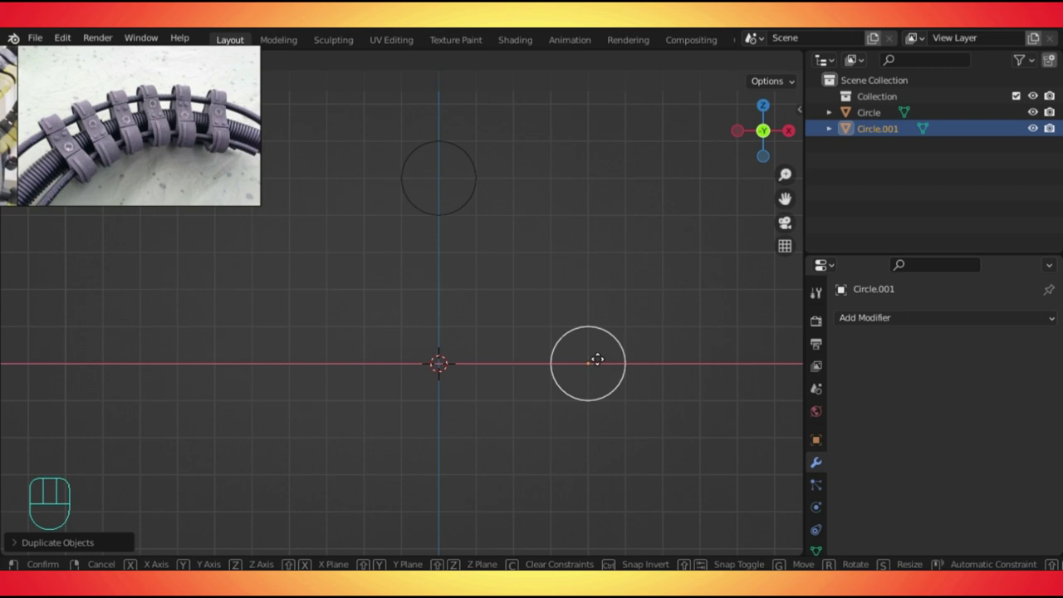
{"action": "left_click", "coordinate": [555, 362]}
{"action": "key", "text": "g"}
{"action": "key", "text": "z"}
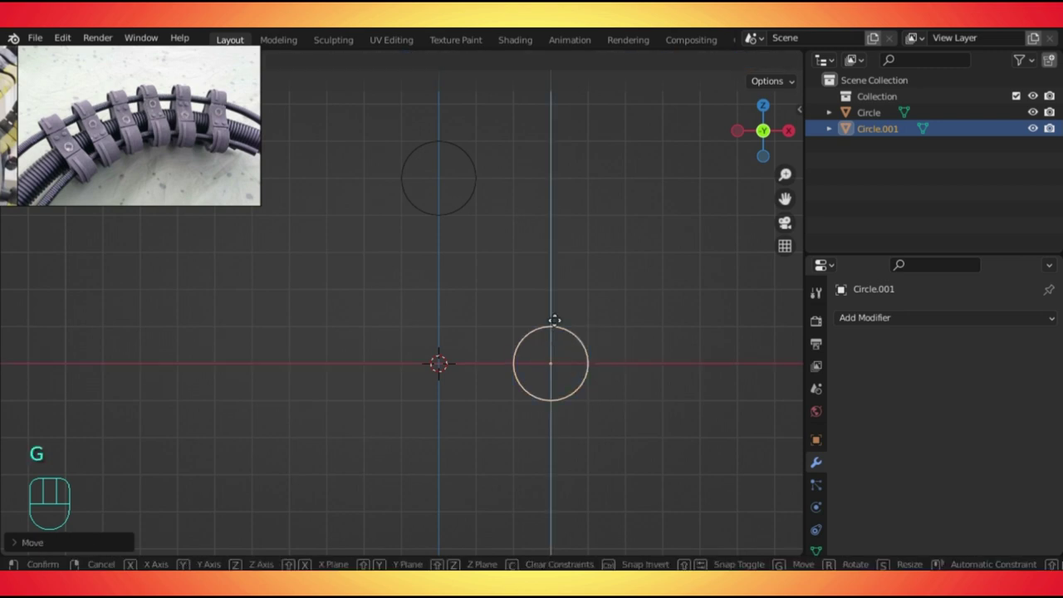
{"action": "left_click", "coordinate": [555, 317]}
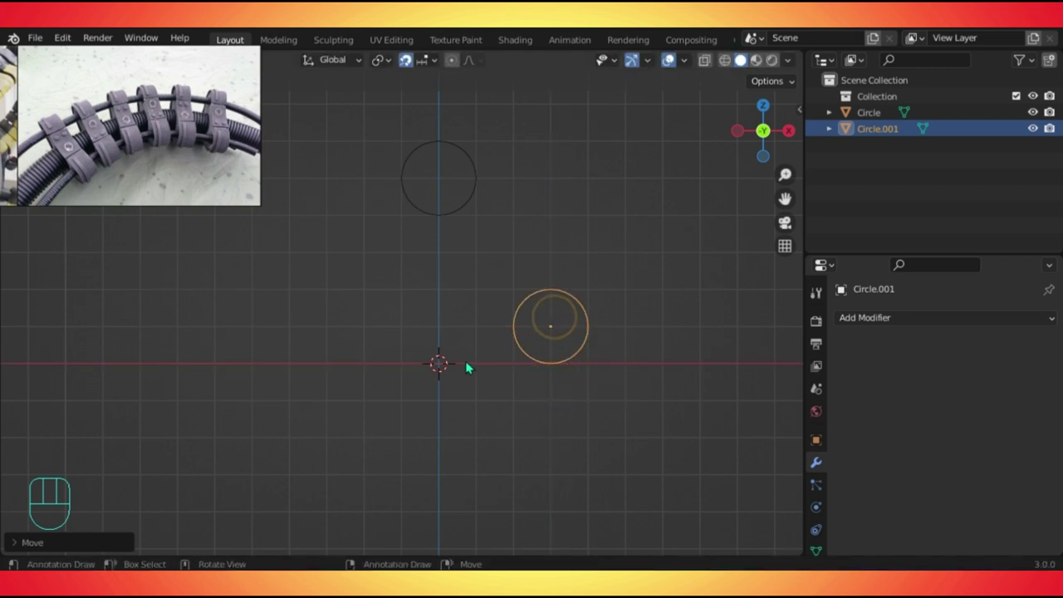
Select both circles and join them into a single object.
{"action": "scroll", "coordinate": [442, 299], "scroll_direction": "up", "scroll_amount": 1}
{"action": "left_click", "coordinate": [462, 202]}
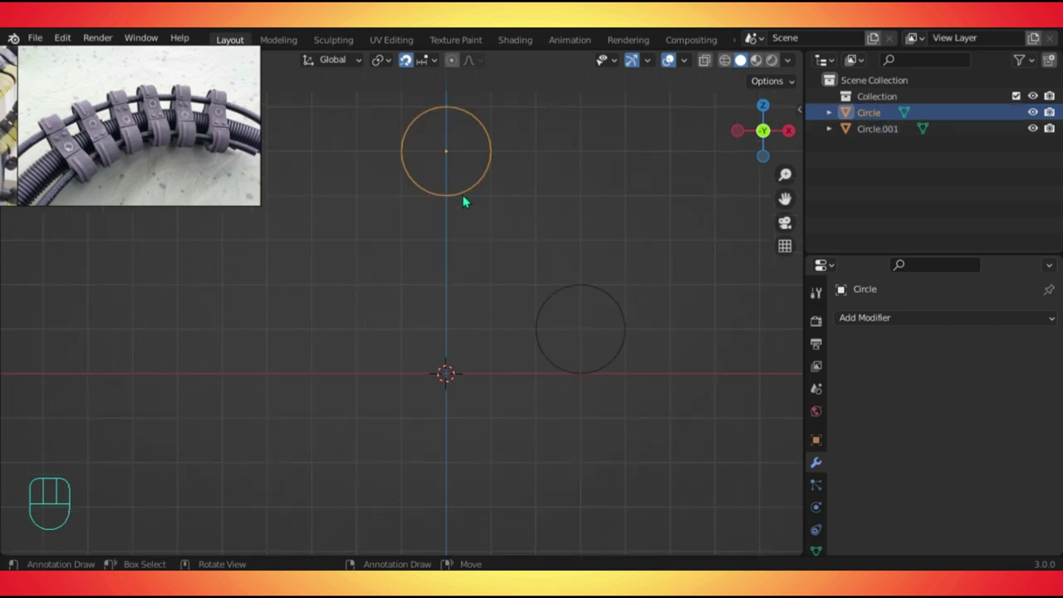
{"action": "left_click", "coordinate": [574, 290], "text": "shift"}
{"action": "key", "text": "ctrl+j"}
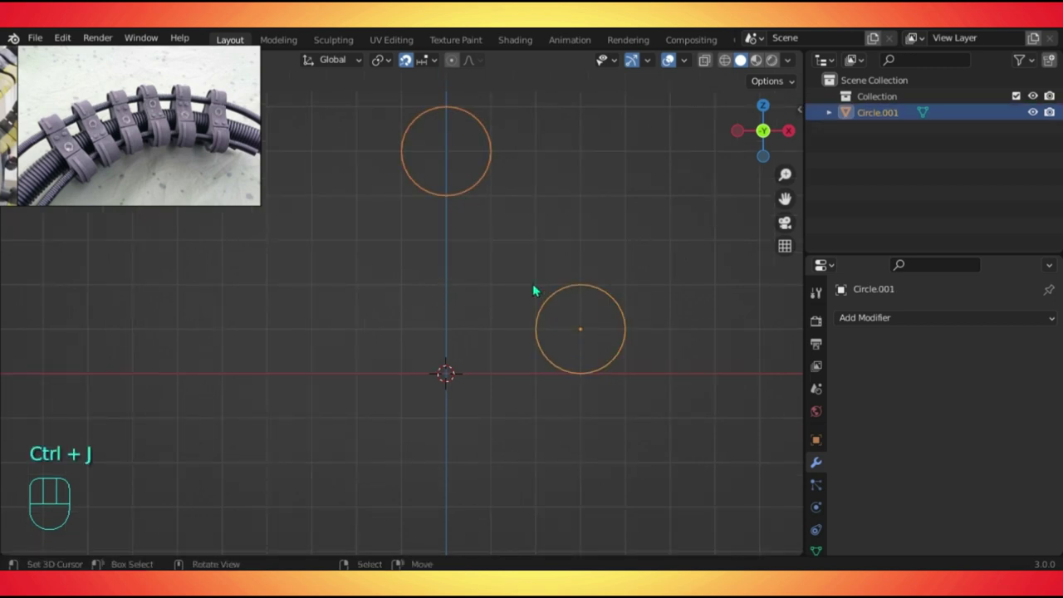
Delete the vertices of the upper circle's left half, leaving an open half circle on the Z axis.
{"action": "key", "text": "Tab"}
{"action": "middle_click_drag", "start_coordinate": [447, 125], "coordinate": [447, 202], "text": "shift"}
{"action": "right_click", "coordinate": [437, 186]}
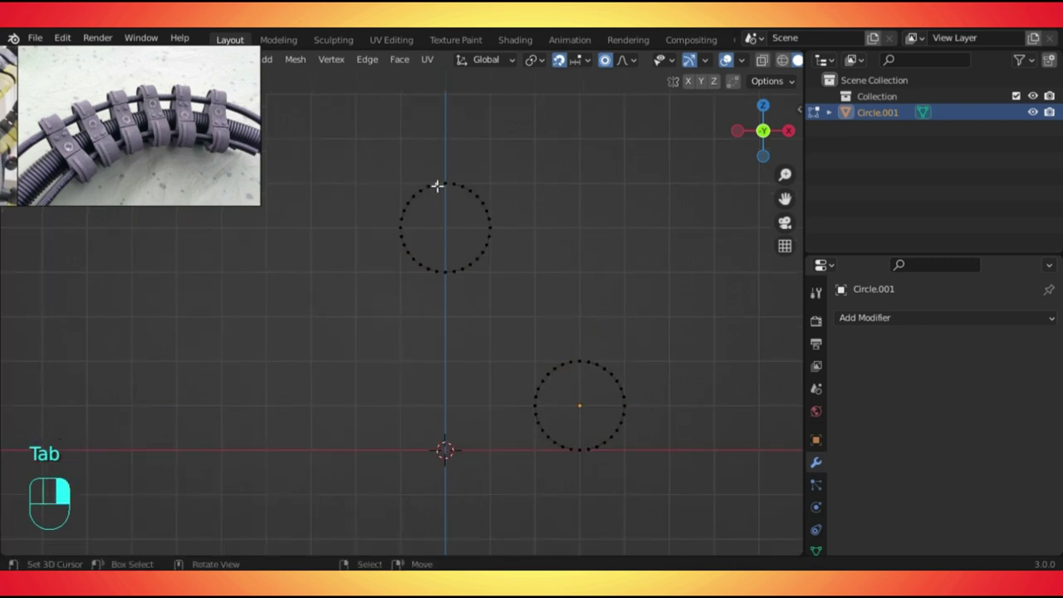
{"action": "left_click", "coordinate": [438, 275], "text": "ctrl"}
{"action": "key", "text": "Delete"}
{"action": "left_click", "coordinate": [435, 275]}
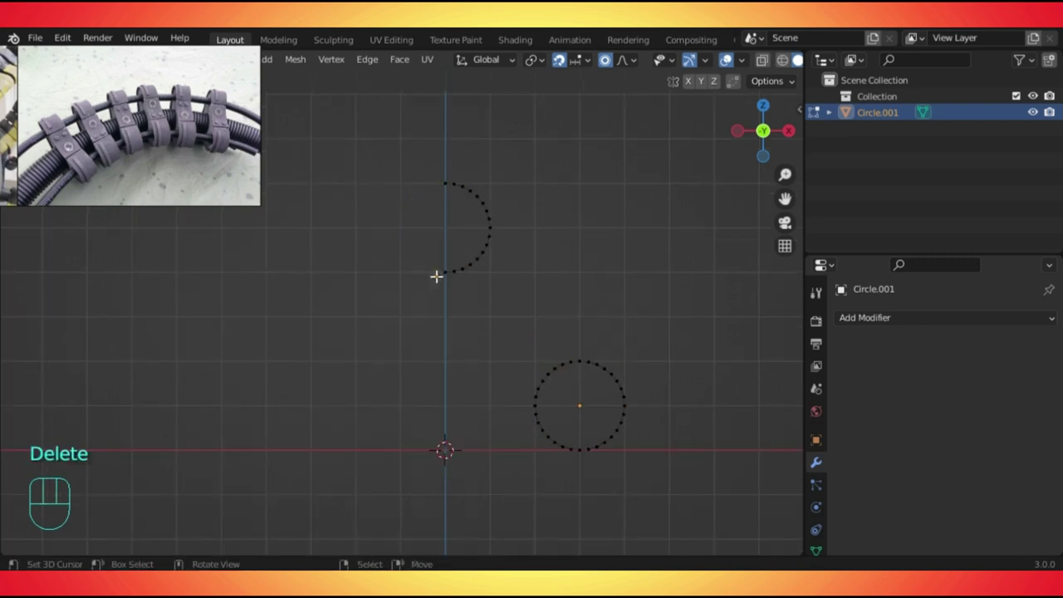
Add a Mirror modifier on the X axis to the joined circles and apply all transforms to the object.
{"action": "key", "text": "Tab"}
{"action": "left_click", "coordinate": [864, 317]}
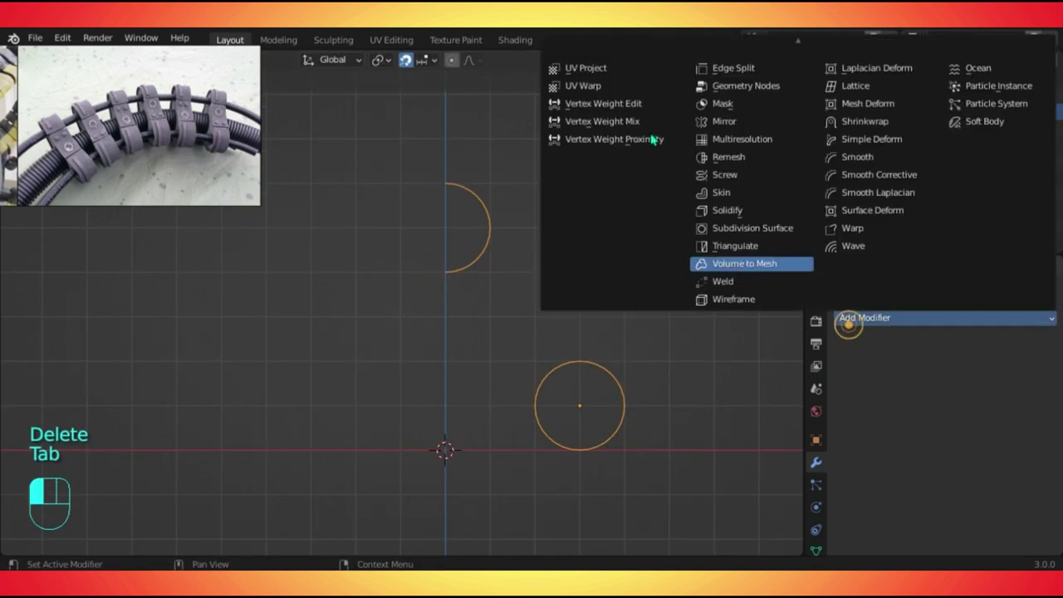
{"action": "left_click", "coordinate": [714, 116]}
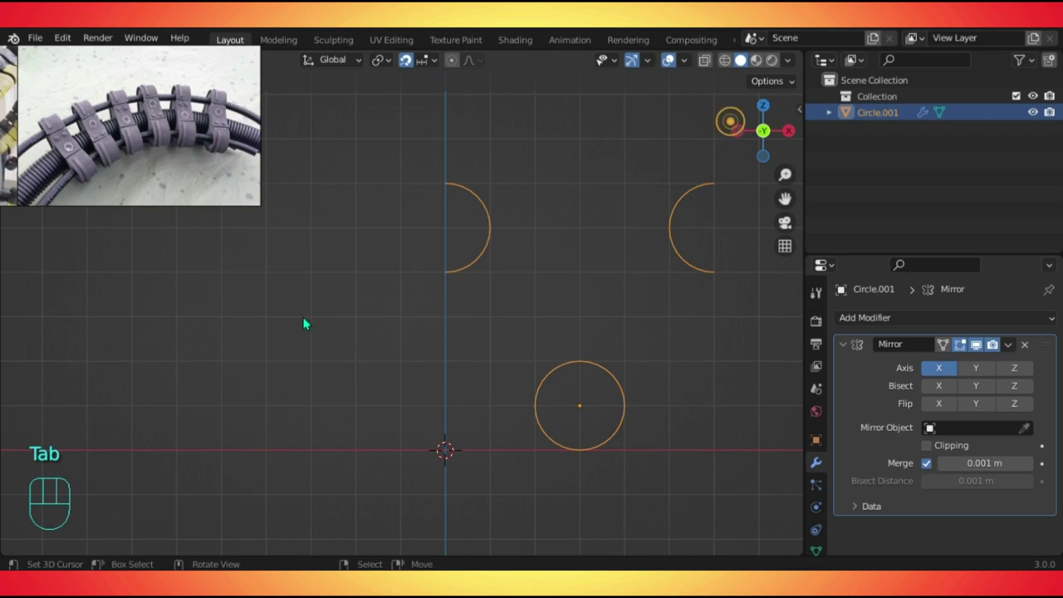
{"action": "left_click", "coordinate": [1028, 430]}
{"action": "left_click", "coordinate": [448, 449]}
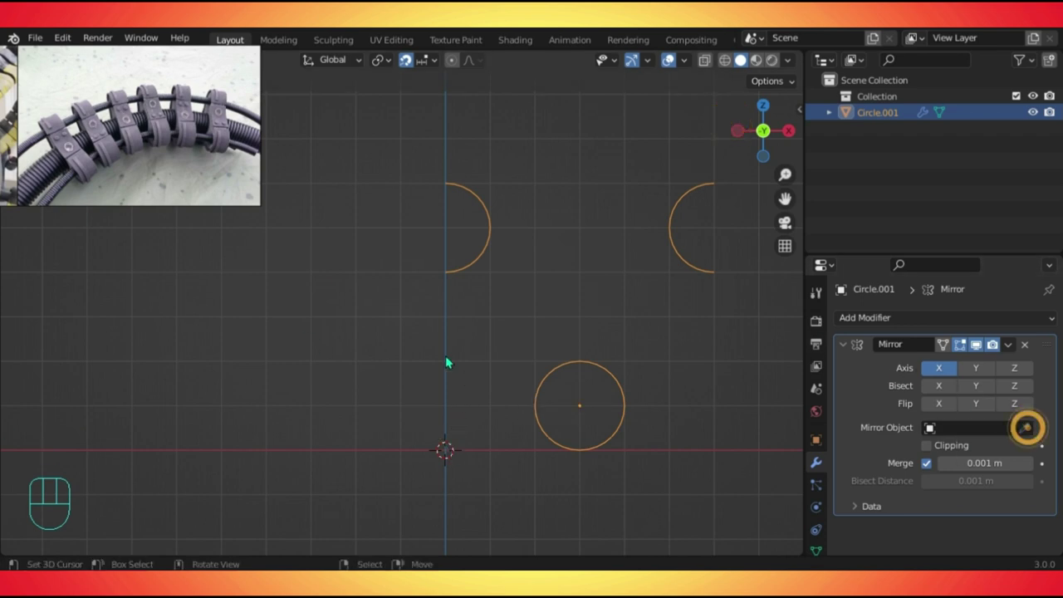
{"action": "key", "text": "ctrl+a"}
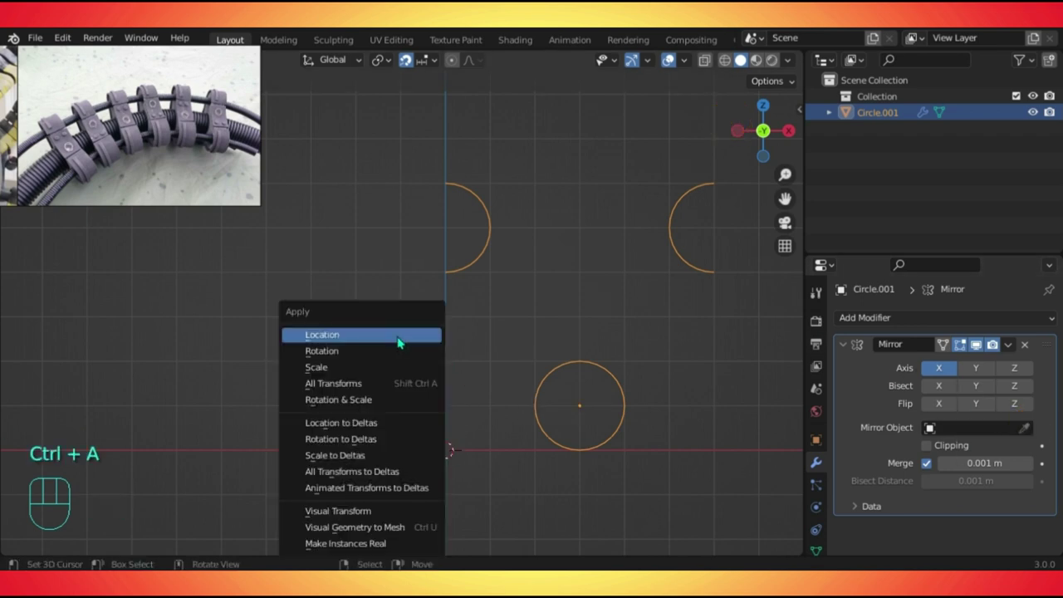
{"action": "left_click", "coordinate": [326, 384]}
{"action": "scroll", "coordinate": [435, 349], "scroll_direction": "up", "scroll_amount": 3}
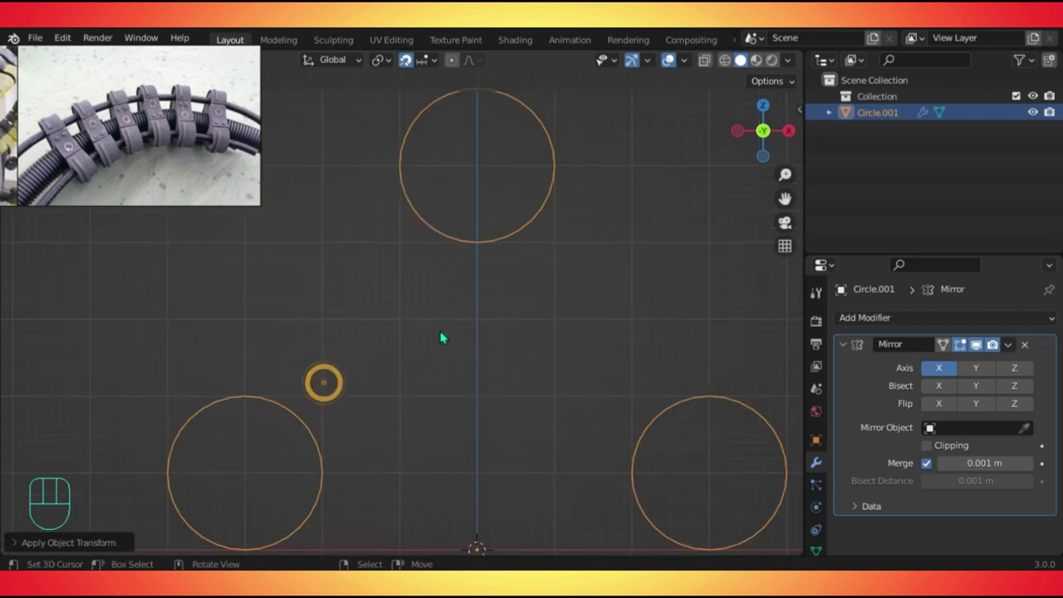
Duplicate the linked upper half circle in Edit Mode and place the copy three grid units lower along Z.
{"action": "key", "text": "Tab"}
{"action": "scroll", "coordinate": [480, 260], "scroll_direction": "down", "scroll_amount": 3}
{"action": "key", "text": "Tab"}
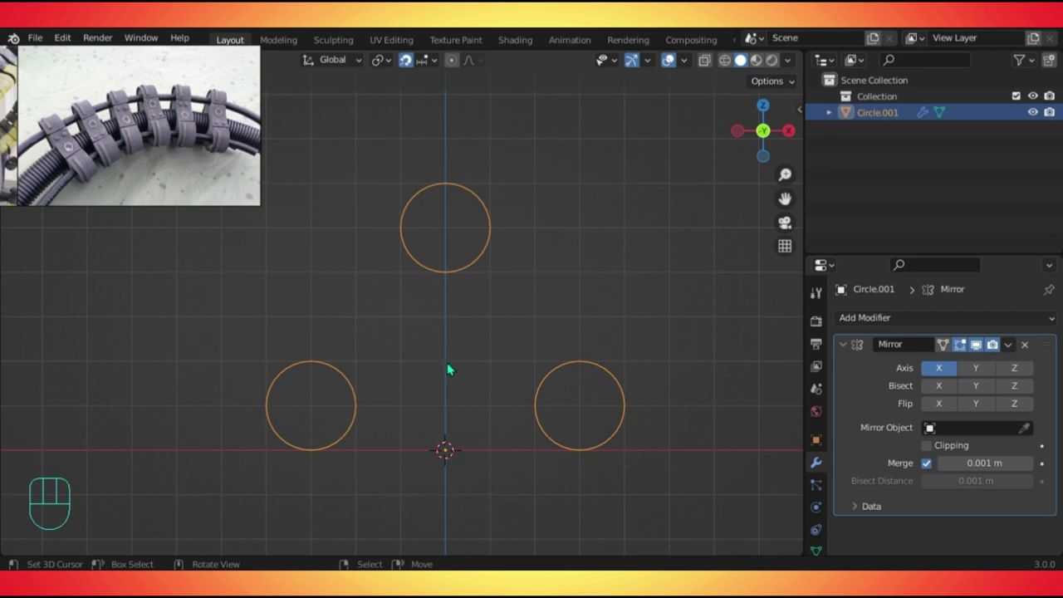
{"action": "key", "text": "Tab"}
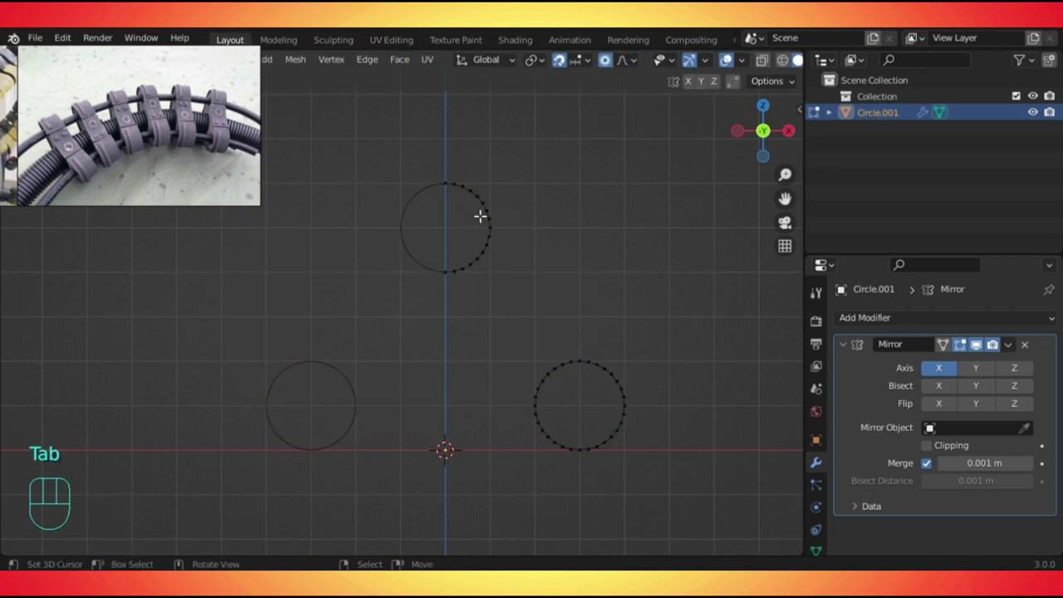
{"action": "key", "text": "l"}
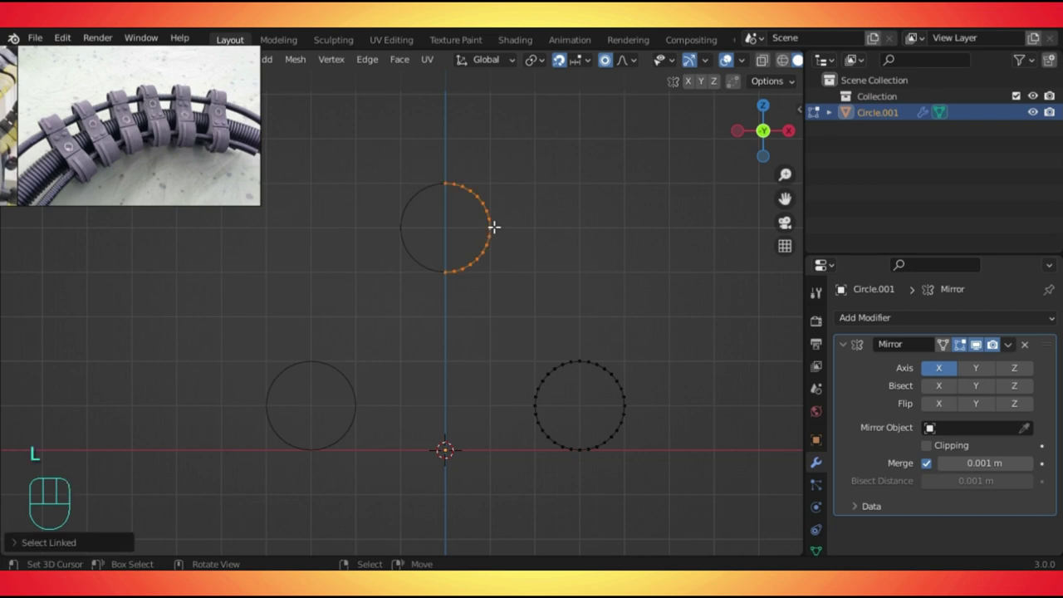
{"action": "key", "text": "shift+d"}
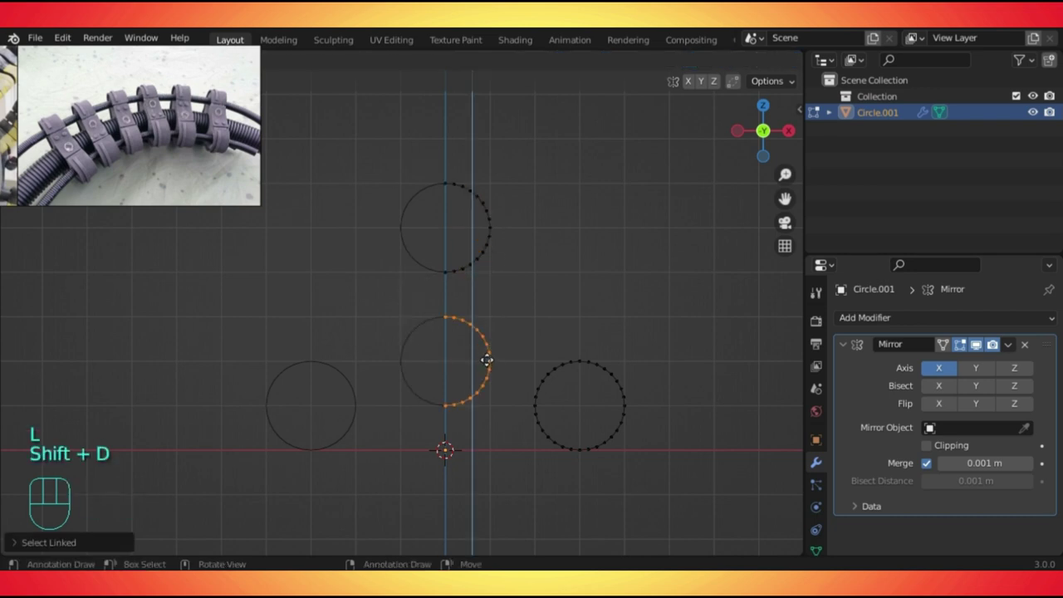
{"action": "left_click", "coordinate": [487, 359]}
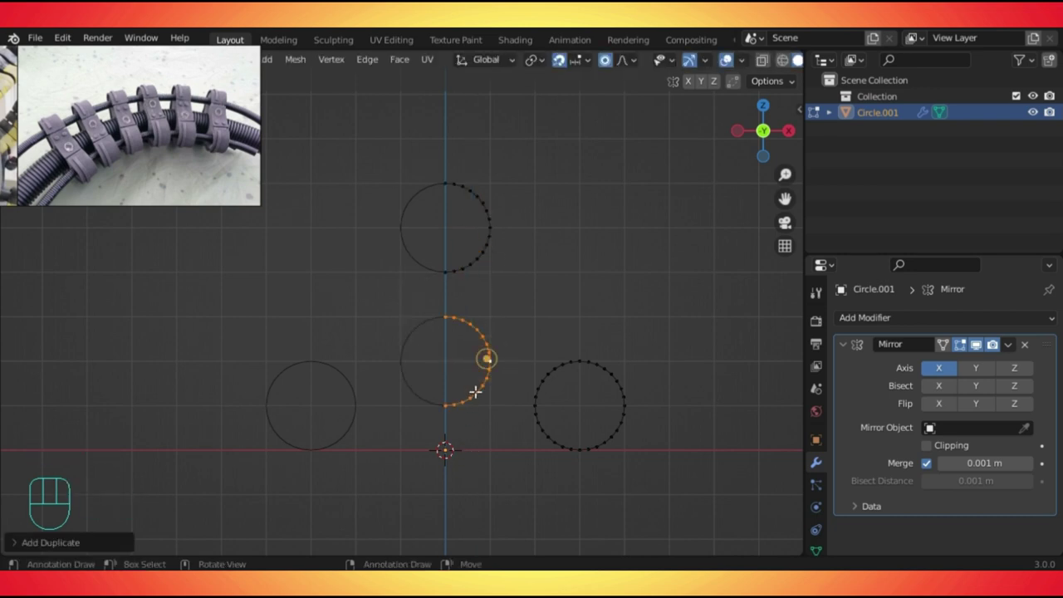
Add a circle beside the gap between the two half circles and rotate it 90° about the X axis.
{"action": "scroll", "coordinate": [475, 340], "scroll_direction": "up", "scroll_amount": 2}
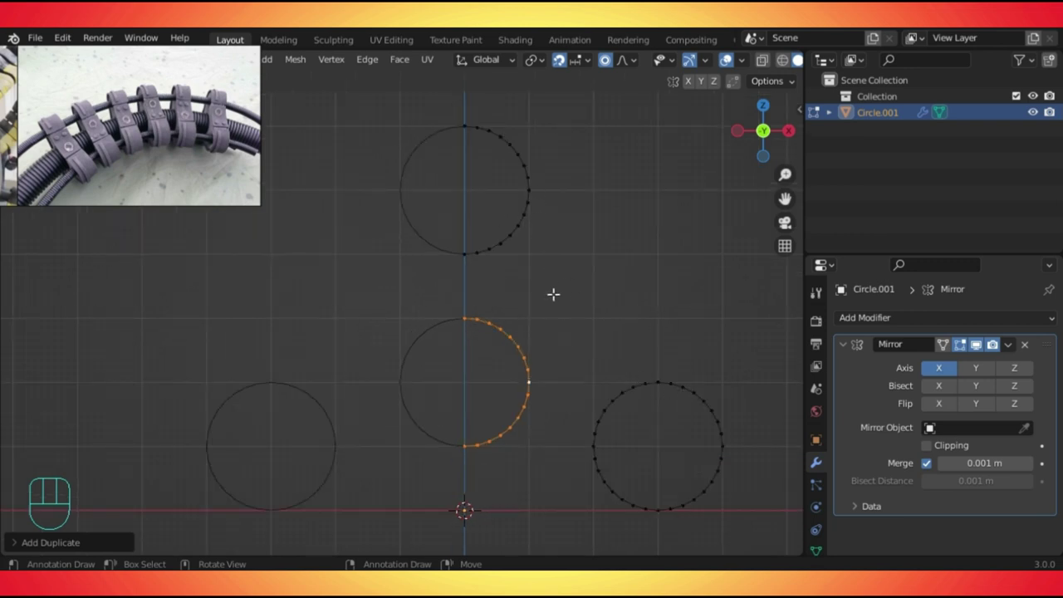
{"action": "key", "text": "shift+a"}
{"action": "left_click", "coordinate": [498, 117]}
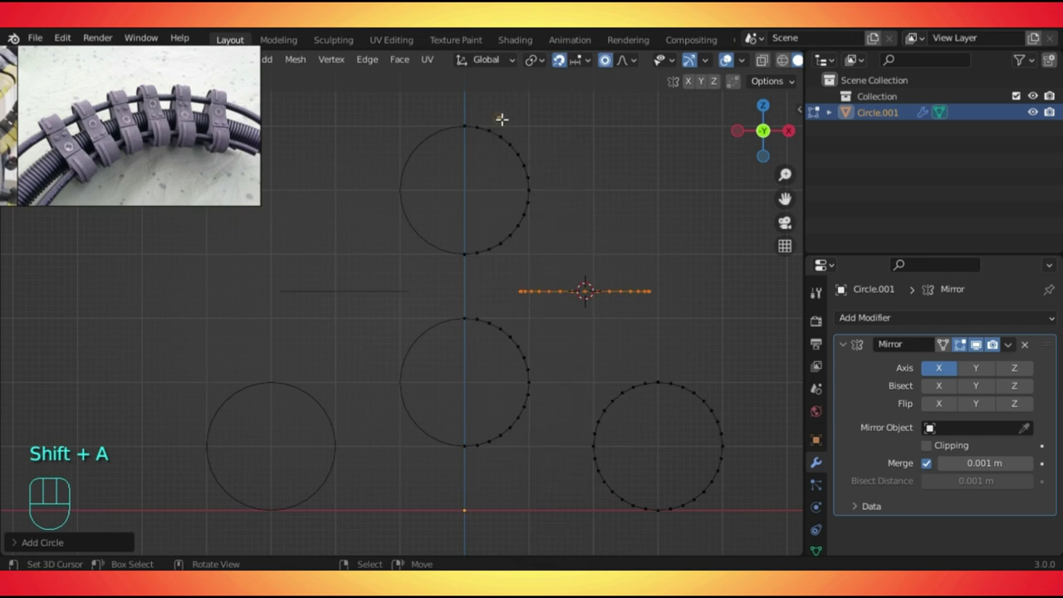
{"action": "key", "text": "r"}
{"action": "key", "text": "x"}
{"action": "key", "text": "9"}
{"action": "key", "text": "0"}
{"action": "key", "text": "Return"}
{"action": "scroll", "coordinate": [538, 261], "scroll_direction": "down", "scroll_amount": 2}
{"action": "key", "text": "s"}
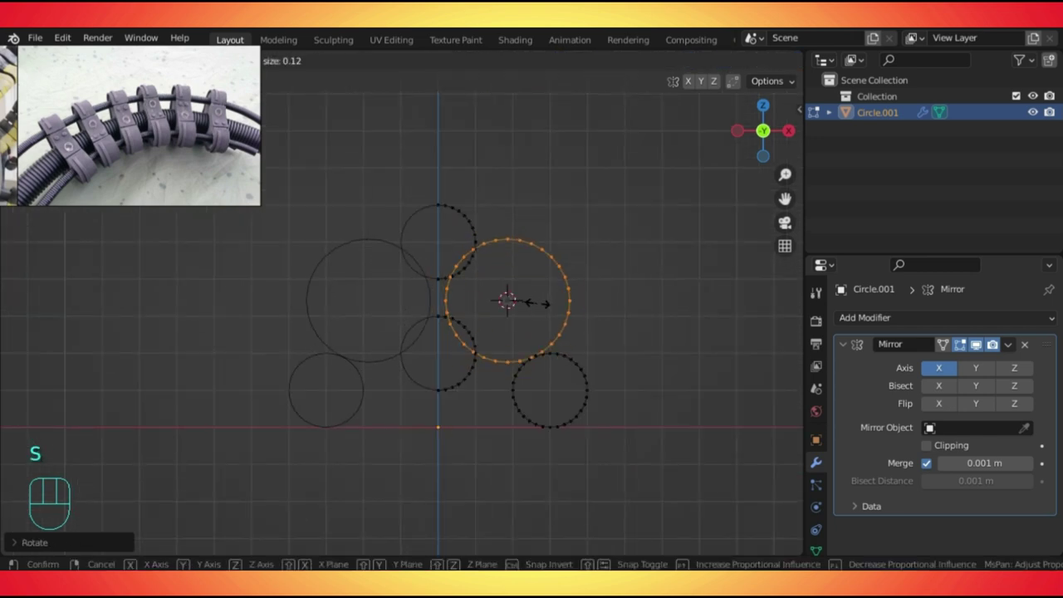
{"action": "key", "text": "Escape"}
{"action": "left_click", "coordinate": [616, 61]}
{"action": "left_click", "coordinate": [604, 60]}
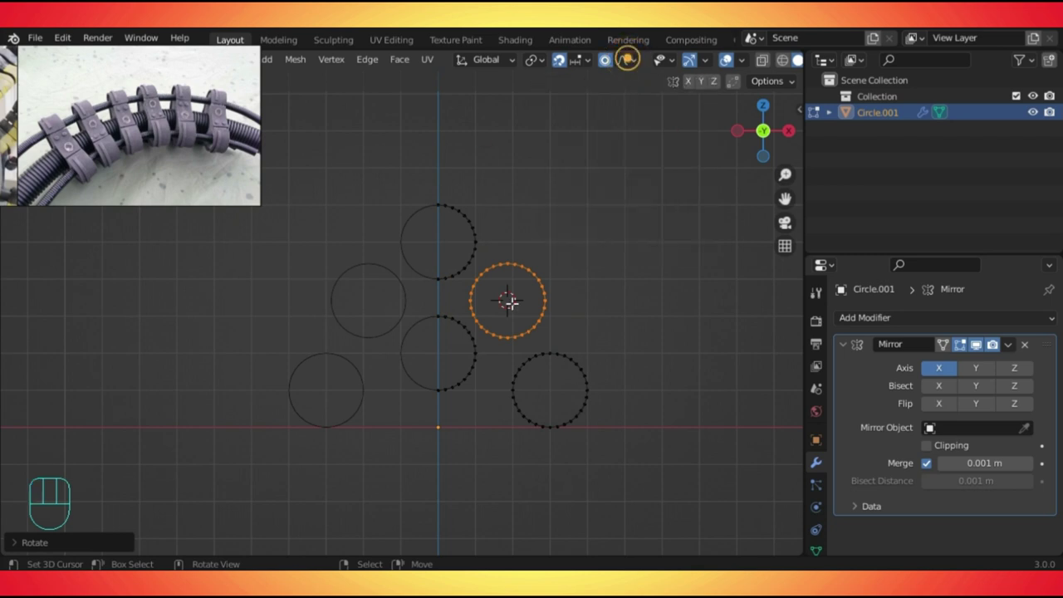
Scale the new circle to slightly over twice its size and move it, with snapping off, until it touches the upper half circle and side circle.
{"action": "key", "text": "s"}
{"action": "left_click", "coordinate": [561, 349]}
{"action": "key", "text": "g"}
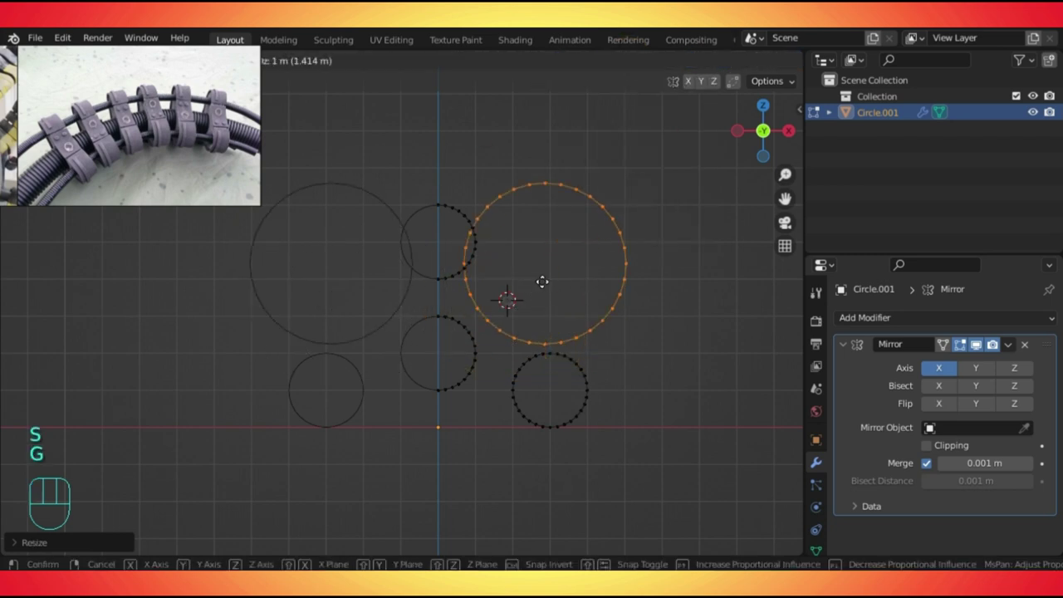
{"action": "key", "text": "Escape"}
{"action": "left_click", "coordinate": [559, 62]}
{"action": "key", "text": "g"}
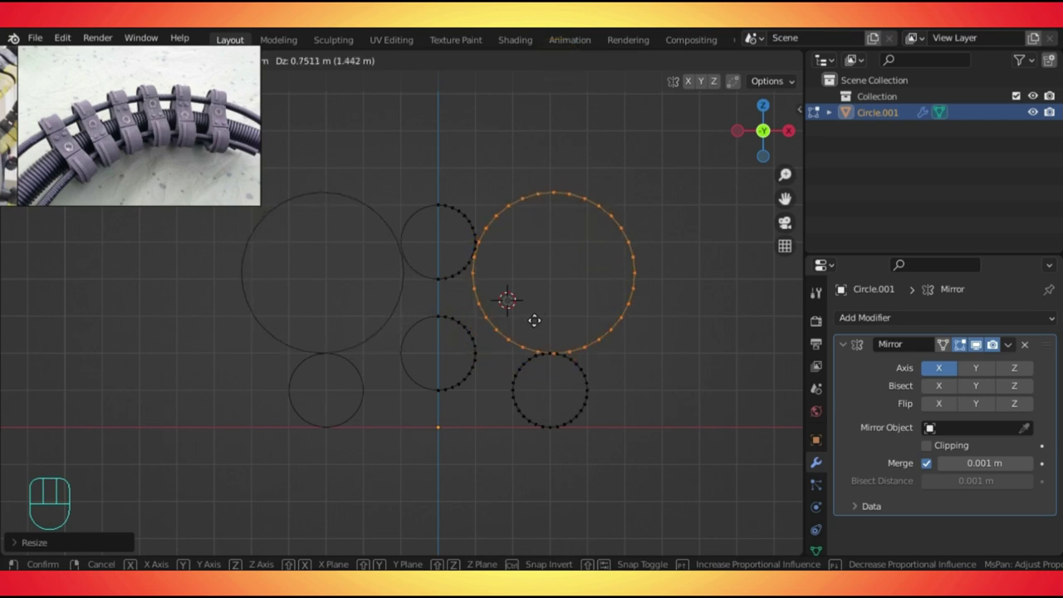
{"action": "left_click", "coordinate": [532, 318]}
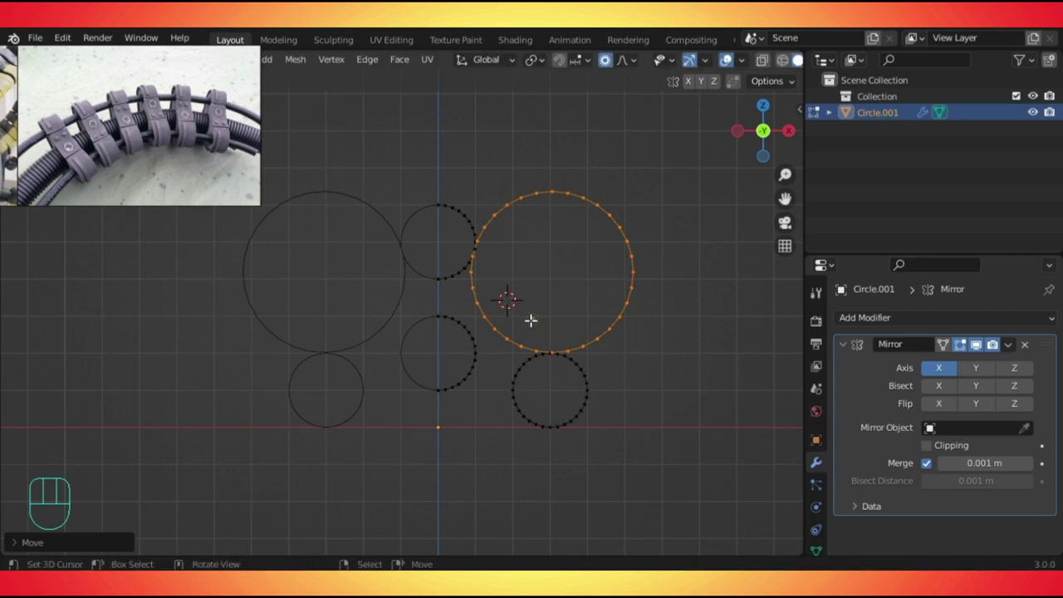
Delete the large circle's vertices where it touches the upper half circle and the side circle, splitting it into two arcs.
{"action": "left_click", "coordinate": [483, 238]}
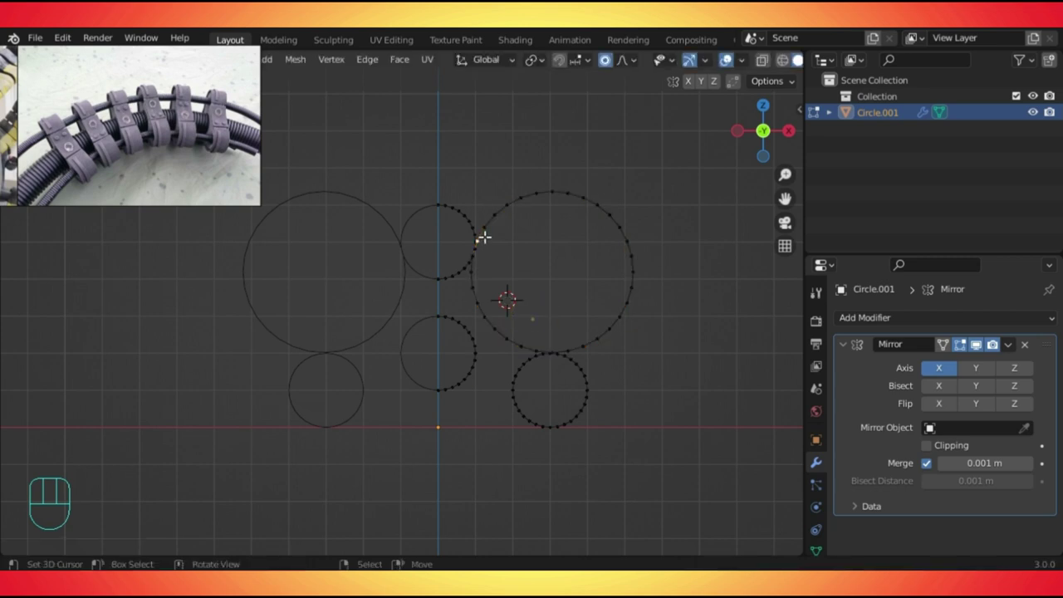
{"action": "left_click", "coordinate": [568, 349], "text": "ctrl"}
{"action": "key", "text": "ctrl+z"}
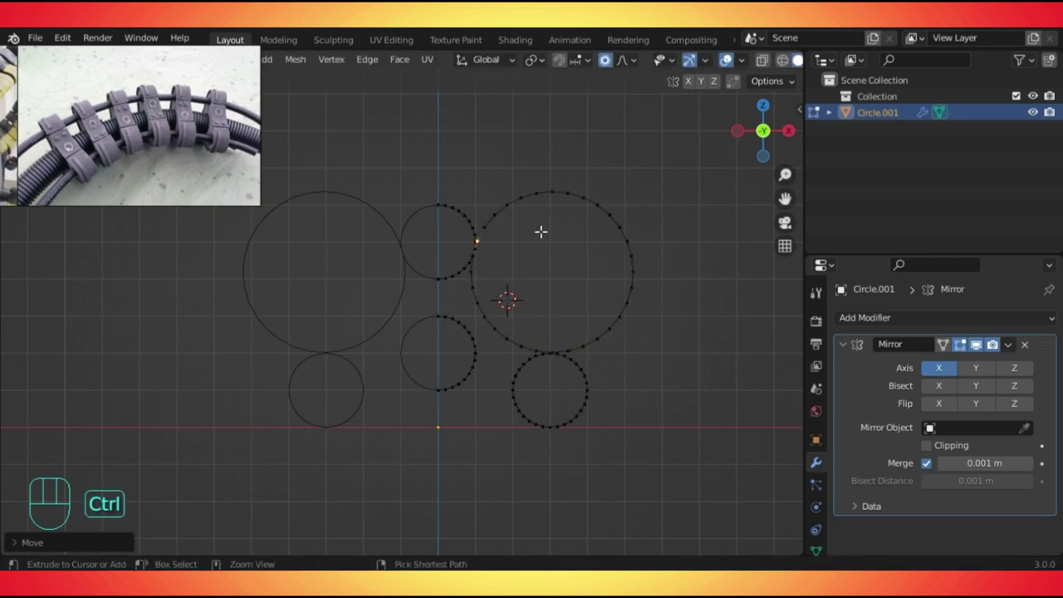
{"action": "left_click", "coordinate": [553, 341], "text": "shift"}
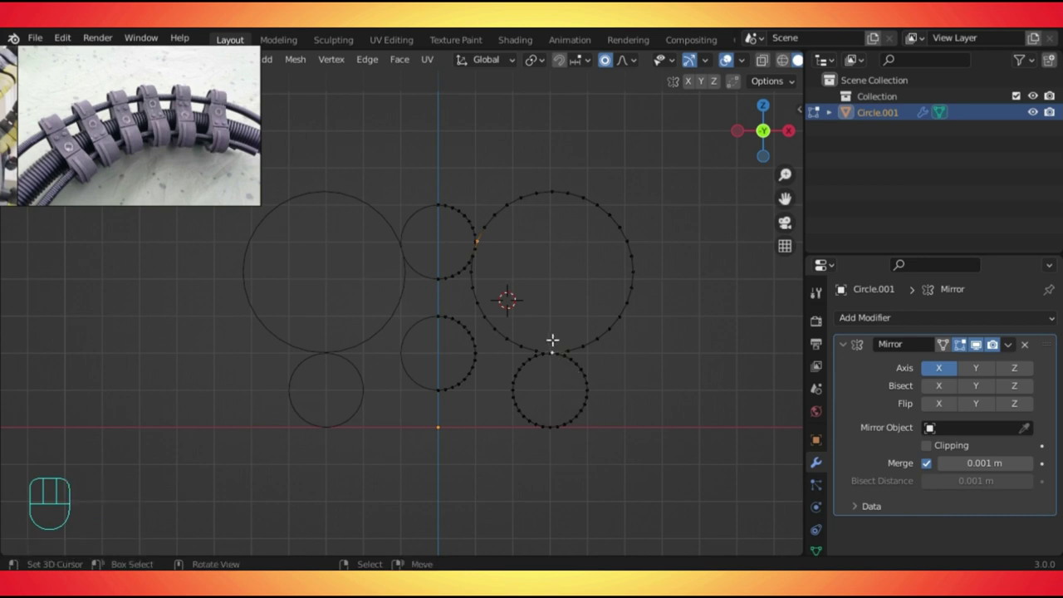
{"action": "key", "text": "Delete"}
{"action": "left_click", "coordinate": [542, 341]}
Select the linked outer arc of the large circle and delete its vertices, keeping only the inner arc.
{"action": "scroll", "coordinate": [542, 341], "scroll_direction": "up", "scroll_amount": 5}
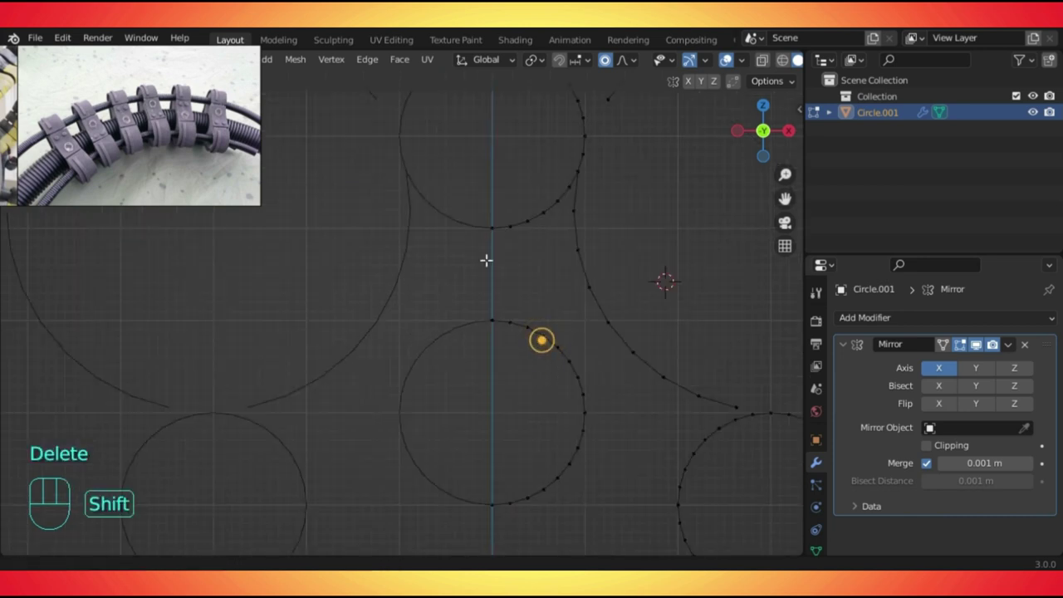
{"action": "middle_click_drag", "start_coordinate": [548, 224], "coordinate": [498, 214], "text": "shift"}
{"action": "scroll", "coordinate": [506, 225], "scroll_direction": "down", "scroll_amount": 3}
{"action": "scroll", "coordinate": [509, 224], "scroll_direction": "down", "scroll_amount": 3}
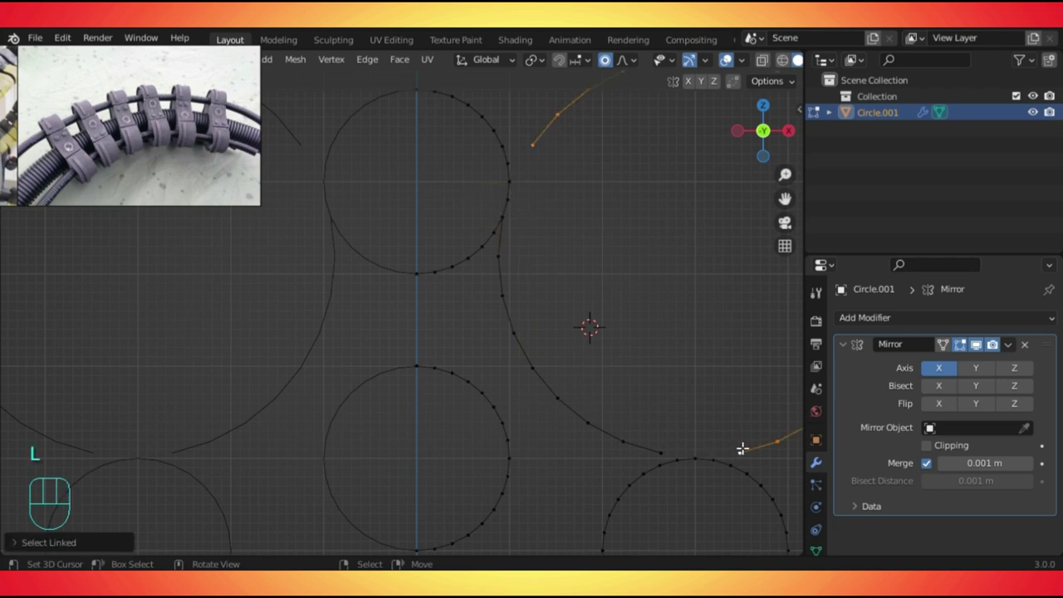
{"action": "key", "text": "l"}
{"action": "key", "text": "Delete"}
{"action": "left_click", "coordinate": [677, 363]}
Select the remaining linked arc and move it about 0.25 m outward, away from the Z axis.
{"action": "key", "text": "l"}
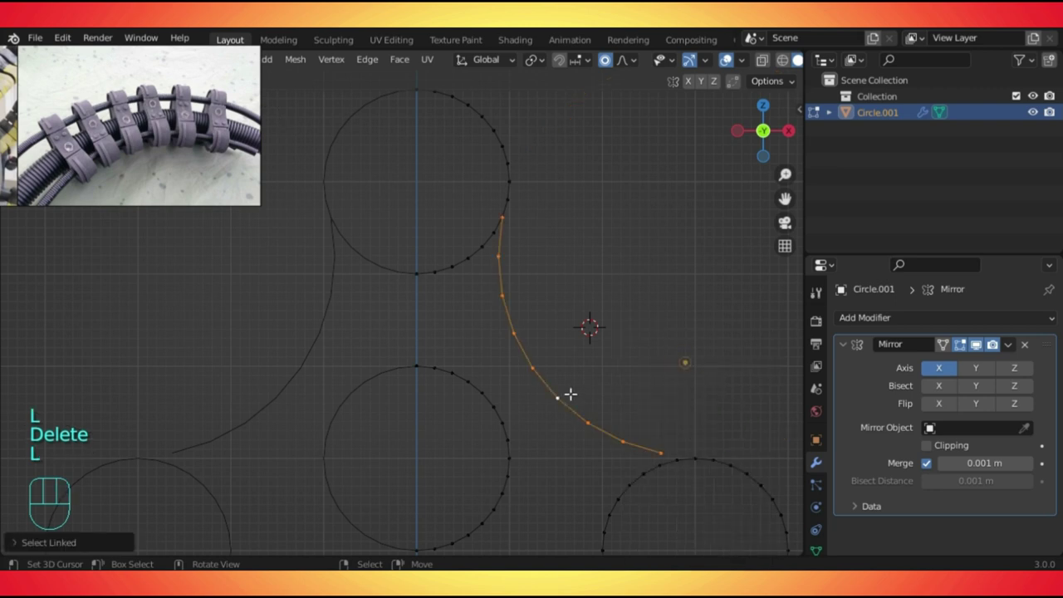
{"action": "key", "text": "g"}
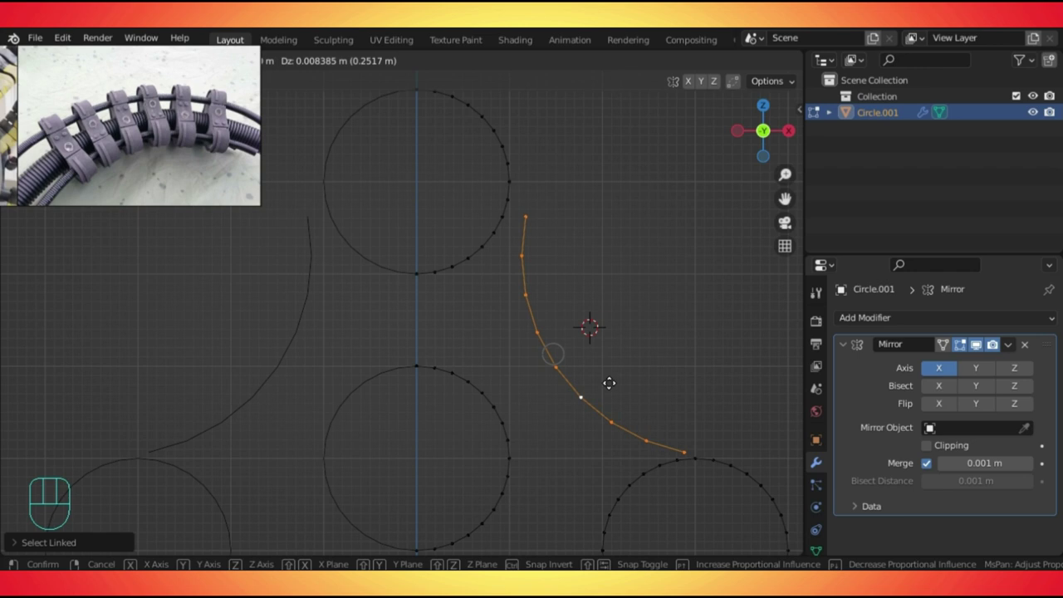
{"action": "left_click", "coordinate": [608, 383]}
Reshape the arc's upper end with proportional moves and a rotation so it follows the side of the upper half circle.
{"action": "left_click", "coordinate": [524, 294]}
{"action": "key", "text": "g"}
{"action": "right_click", "coordinate": [578, 265]}
{"action": "key", "text": "g"}
{"action": "right_click", "coordinate": [529, 221]}
{"action": "key", "text": "g"}
{"action": "scroll", "coordinate": [553, 241], "scroll_direction": "down", "scroll_amount": 15}
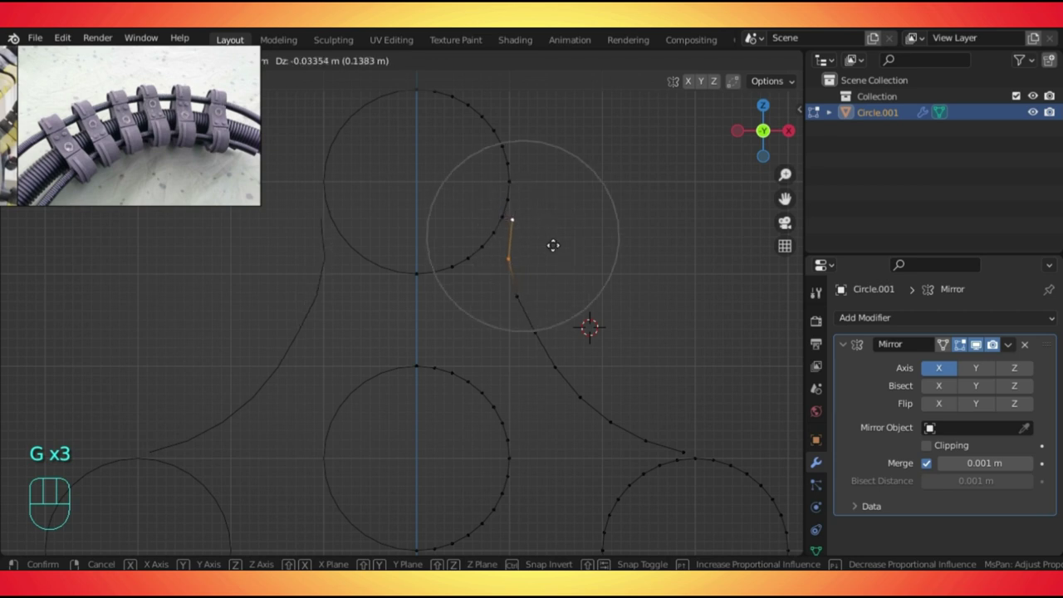
{"action": "left_click", "coordinate": [556, 240]}
{"action": "key", "text": "r"}
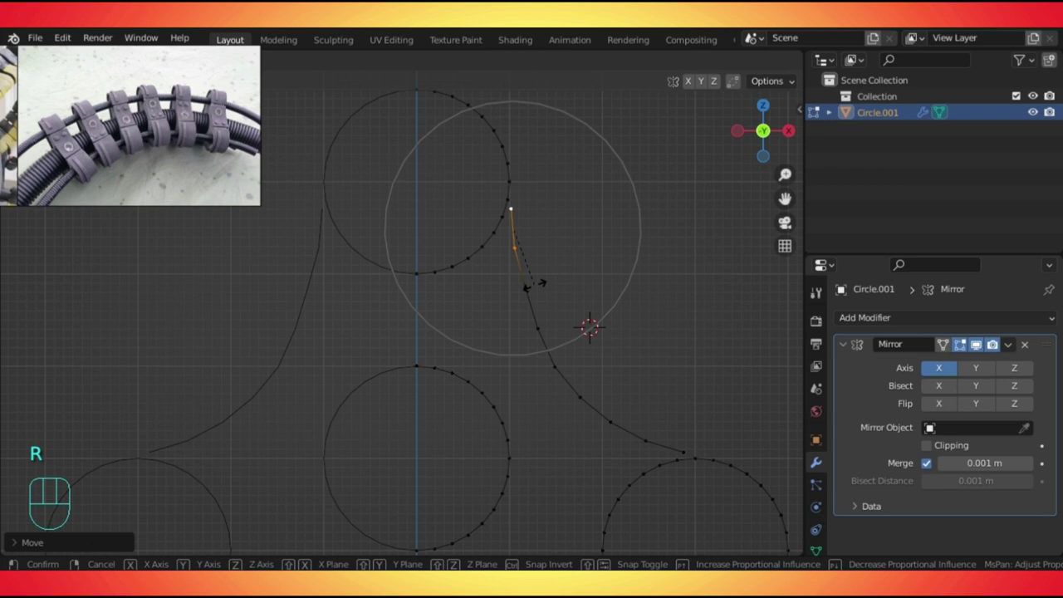
{"action": "left_click", "coordinate": [534, 285]}
Connect the arc's upper end vertex to the outermost vertex of the upper half circle with an edge.
{"action": "right_click", "coordinate": [512, 194]}
{"action": "right_click", "coordinate": [511, 183]}
{"action": "right_click", "coordinate": [518, 211], "text": "shift"}
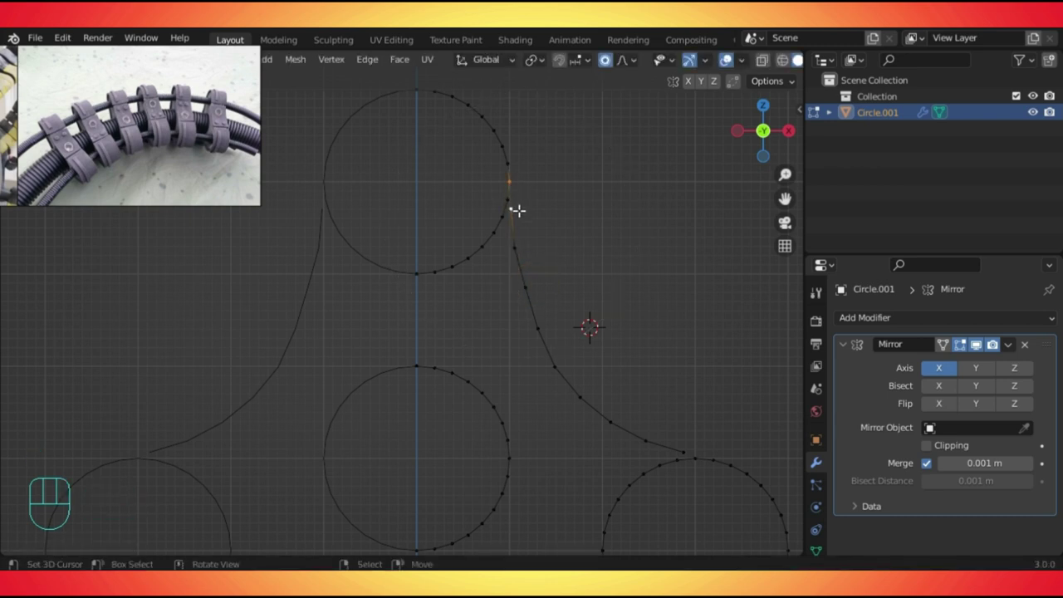
{"action": "scroll", "coordinate": [518, 214], "scroll_direction": "up", "scroll_amount": 2}
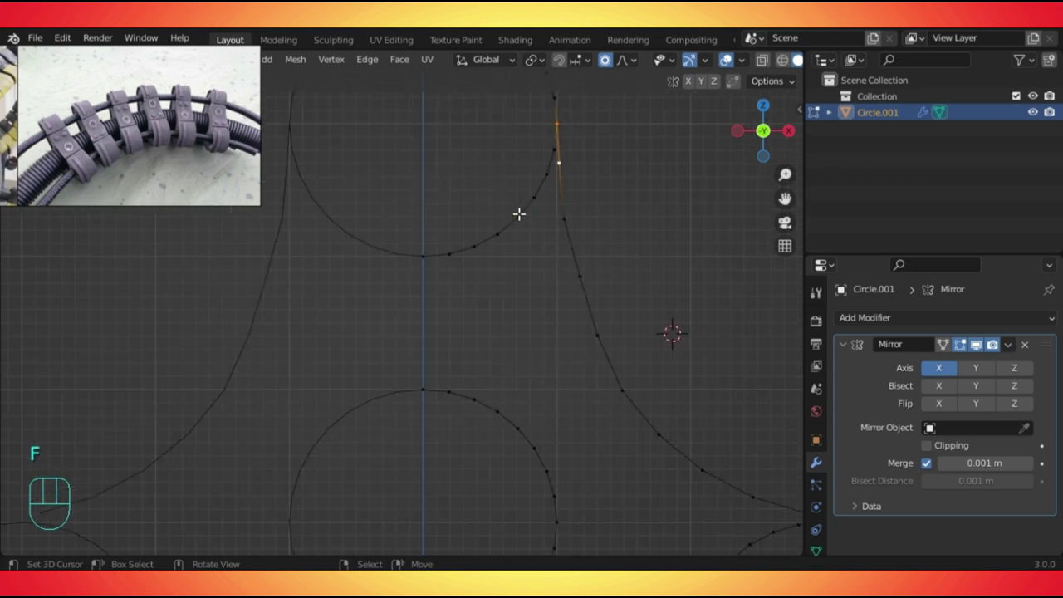
{"action": "middle_click_drag", "start_coordinate": [545, 194], "coordinate": [453, 325], "text": "shift"}
{"action": "scroll", "coordinate": [454, 324], "scroll_direction": "down", "scroll_amount": 2}
{"action": "scroll", "coordinate": [415, 340], "scroll_direction": "up", "scroll_amount": 1}
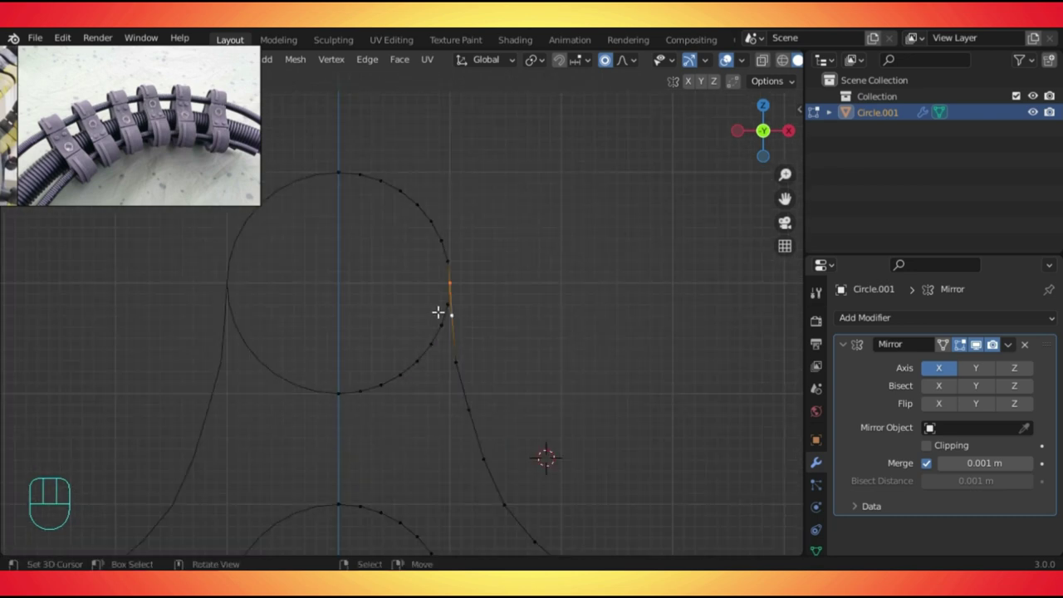
{"action": "scroll", "coordinate": [446, 306], "scroll_direction": "down", "scroll_amount": 2}
{"action": "scroll", "coordinate": [435, 310], "scroll_direction": "up", "scroll_amount": 3}
{"action": "scroll", "coordinate": [399, 344], "scroll_direction": "down", "scroll_amount": 5}
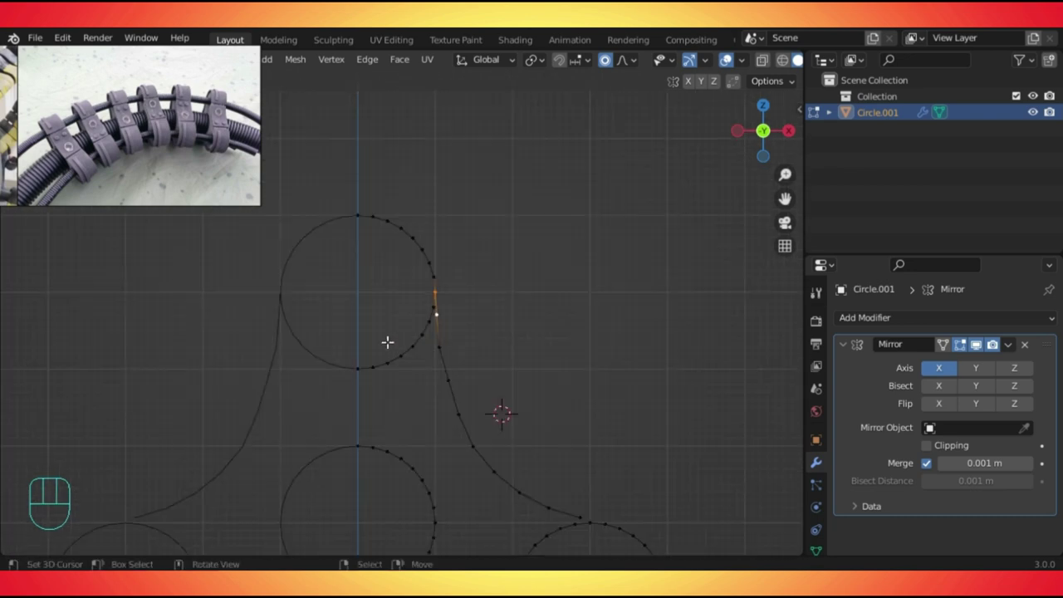
Connect the arc's lower end vertex to a vertex at the top of the side circle with an edge.
{"action": "middle_click_drag", "start_coordinate": [443, 254], "coordinate": [459, 184], "text": "shift"}
{"action": "left_click", "coordinate": [560, 407], "text": "shift"}
{"action": "key", "text": "f"}
{"action": "scroll", "coordinate": [544, 418], "scroll_direction": "down", "scroll_amount": 4, "text": "shift"}
{"action": "scroll", "coordinate": [491, 292], "scroll_direction": "down", "scroll_amount": 3}
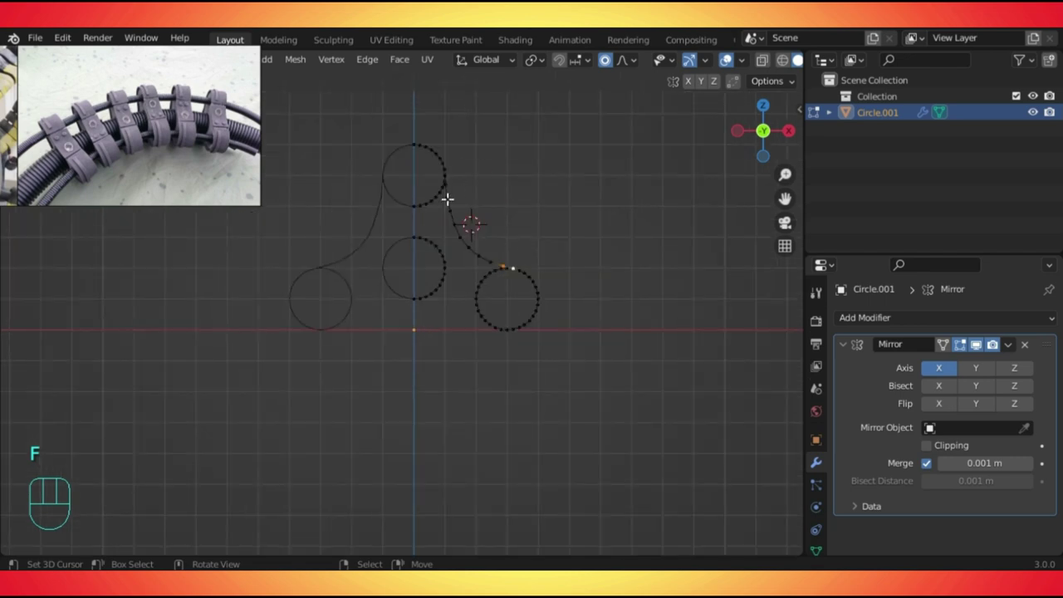
Smooth the connecting arc by moving its upper-middle vertices with proportional editing.
{"action": "scroll", "coordinate": [452, 229], "scroll_direction": "up", "scroll_amount": 4}
{"action": "middle_click_drag", "start_coordinate": [487, 209], "coordinate": [532, 356], "text": "shift"}
{"action": "key", "text": "g"}
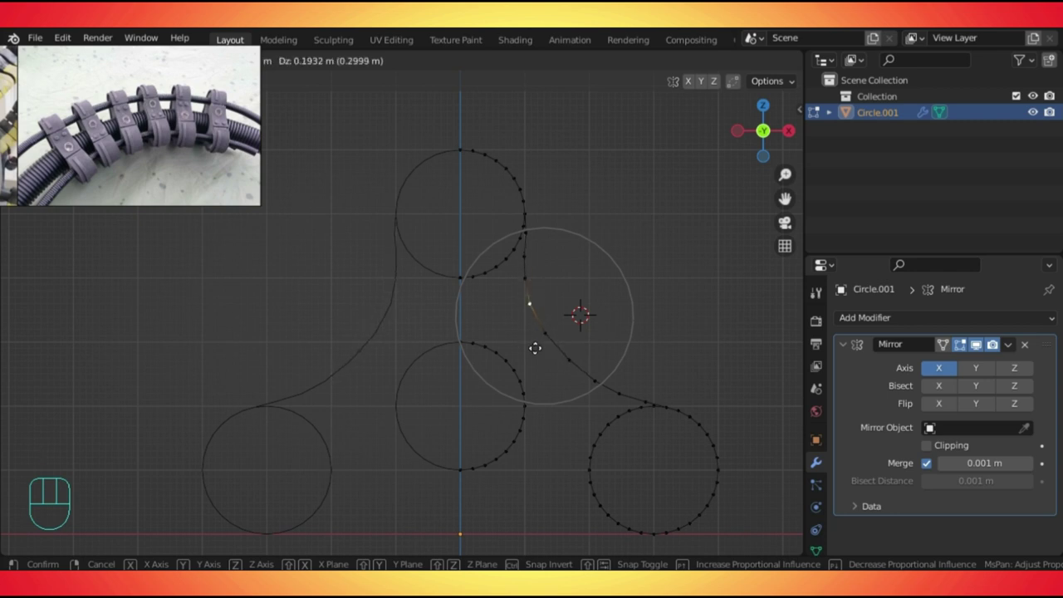
{"action": "left_click", "coordinate": [547, 352]}
{"action": "scroll", "coordinate": [524, 408], "scroll_direction": "down", "scroll_amount": 2}
Duplicate the arc's curved middle section, rotate the copy into a shallow arch, and place it below the lower half circle against the Z axis.
{"action": "left_click", "coordinate": [487, 270]}
{"action": "left_click", "coordinate": [551, 364], "text": "ctrl"}
{"action": "key", "text": "shift+d"}
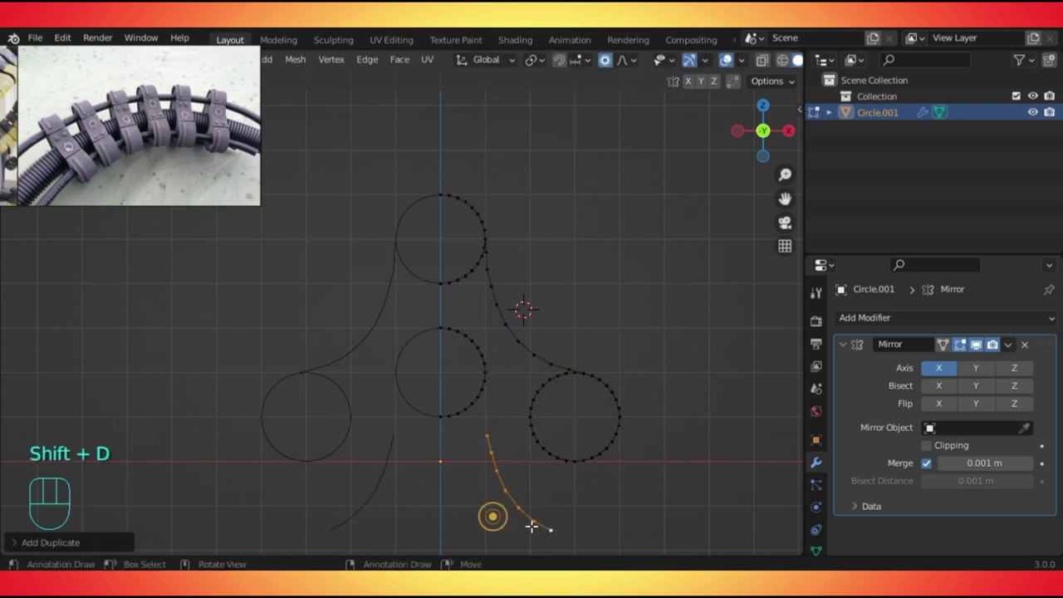
{"action": "key", "text": "r"}
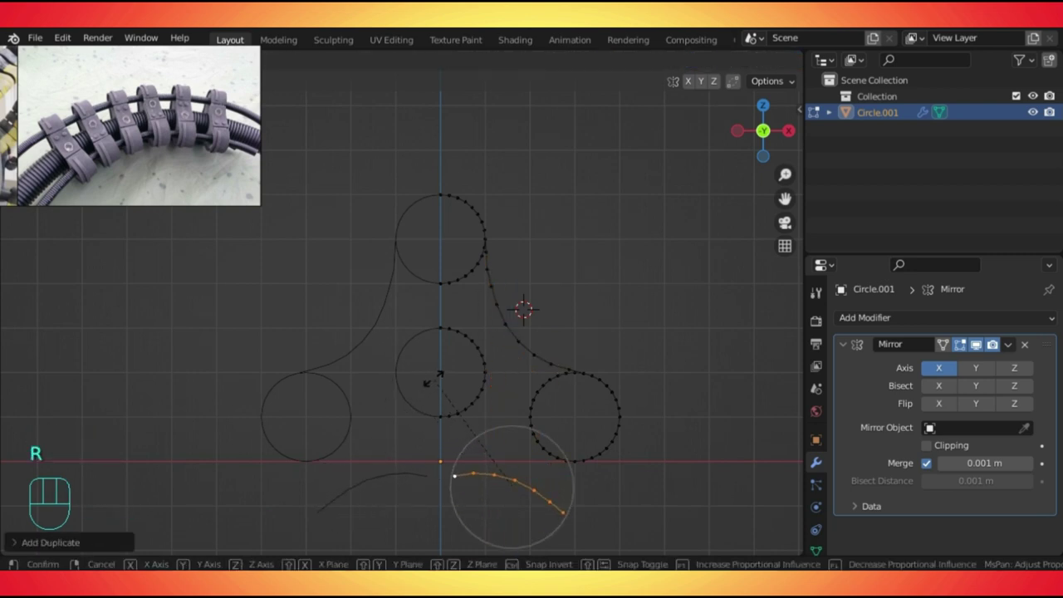
{"action": "left_click", "coordinate": [423, 388]}
{"action": "key", "text": "g"}
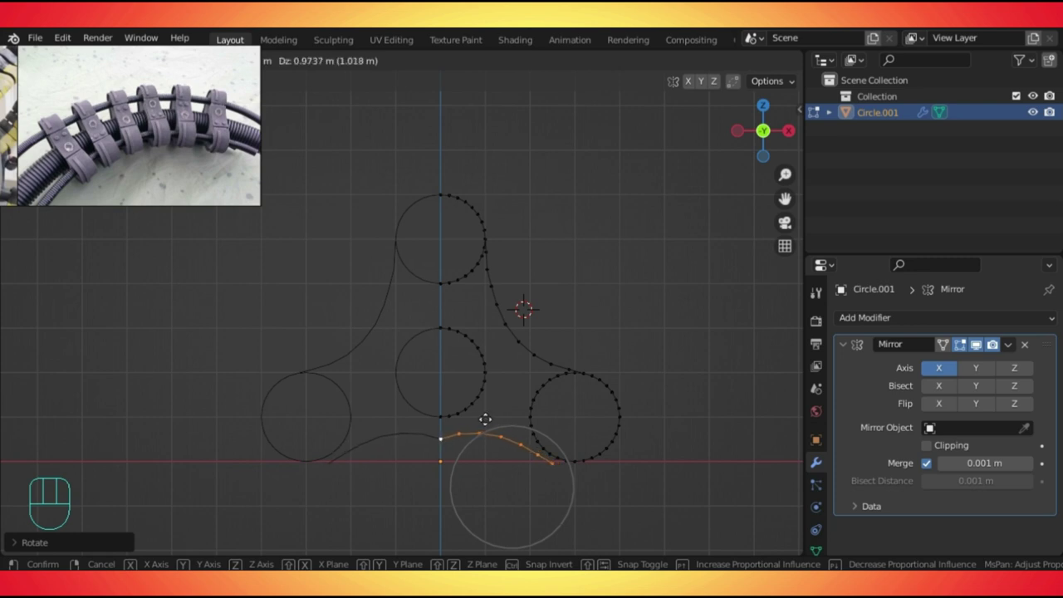
{"action": "left_click", "coordinate": [486, 419]}
Enable Clipping on the Mirror modifier and move the bottom arch so its inner end sits on the mirror axis.
{"action": "left_click", "coordinate": [926, 445]}
{"action": "scroll", "coordinate": [464, 469], "scroll_direction": "up", "scroll_amount": 2}
{"action": "key", "text": "g"}
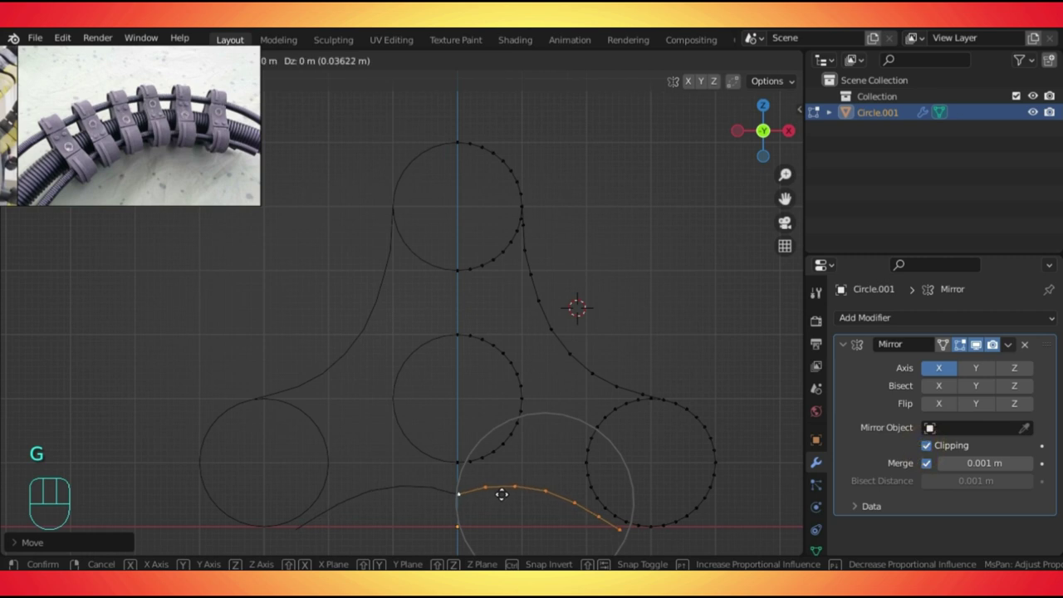
{"action": "left_click", "coordinate": [502, 495]}
{"action": "scroll", "coordinate": [502, 496], "scroll_direction": "down", "scroll_amount": 1}
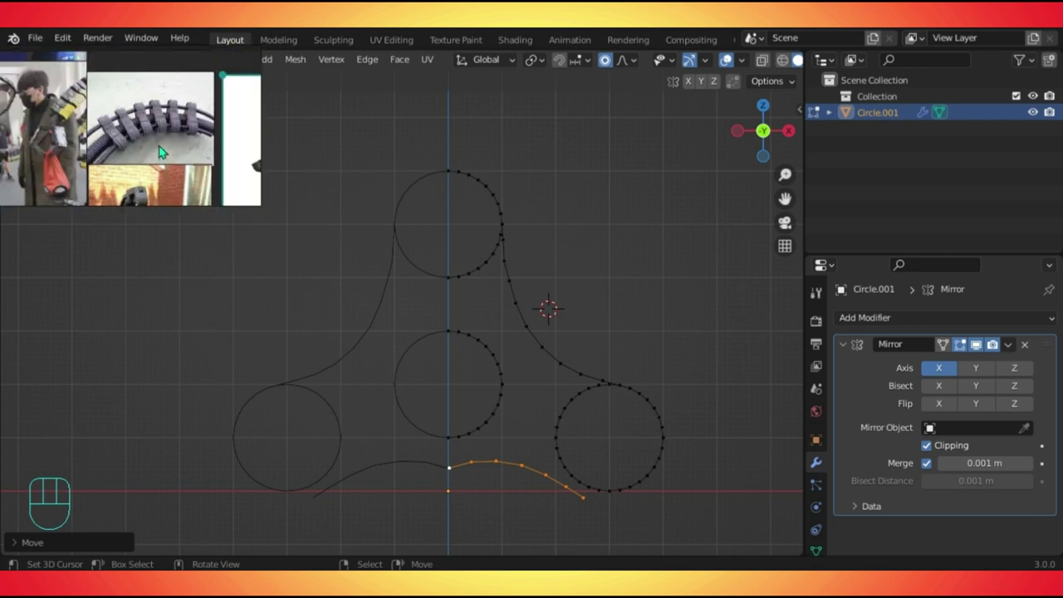
Reshape the middle of the bottom arch by raising a vertex with a wide proportional editing radius.
{"action": "middle_click_drag", "start_coordinate": [484, 456], "coordinate": [430, 349]}
{"action": "key", "text": "Tab"}
{"action": "key", "text": "KP_1"}
{"action": "key", "text": "Tab"}
{"action": "scroll", "coordinate": [429, 350], "scroll_direction": "up", "scroll_amount": 3}
{"action": "middle_click_drag", "start_coordinate": [513, 464], "coordinate": [407, 277], "text": "shift"}
{"action": "scroll", "coordinate": [406, 277], "scroll_direction": "down", "scroll_amount": 3}
{"action": "key", "text": "g"}
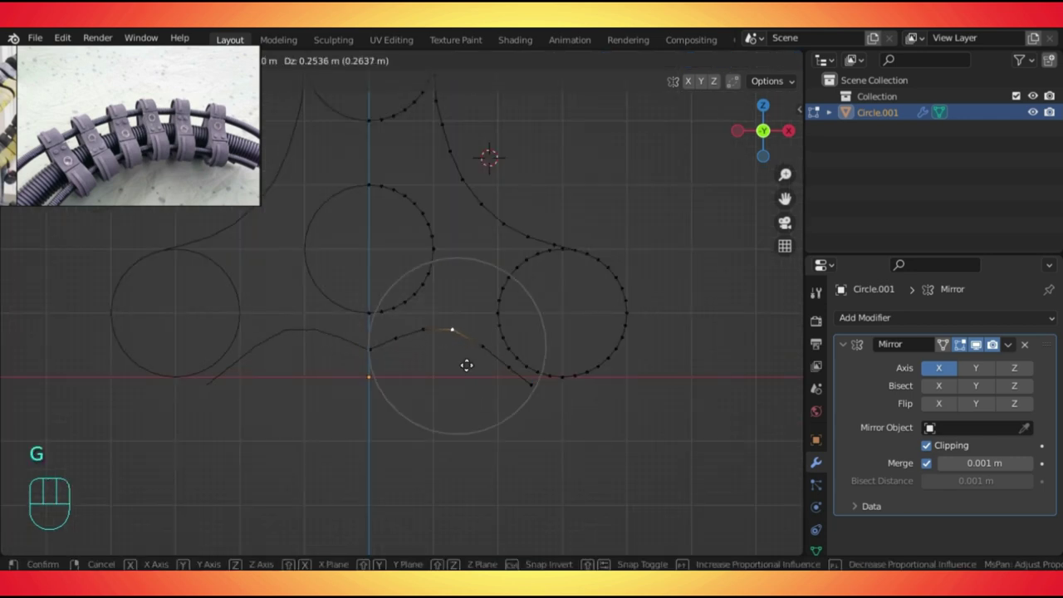
{"action": "scroll", "coordinate": [468, 362], "scroll_direction": "down", "scroll_amount": 3}
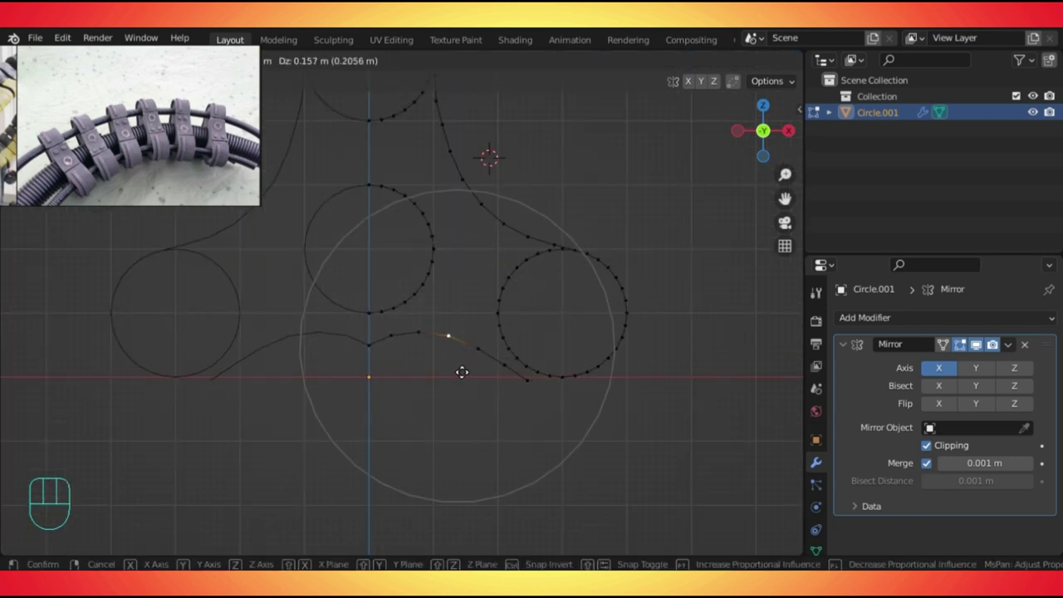
{"action": "left_click", "coordinate": [463, 373]}
Move the outer part of the bottom arch with proportional editing toward the underside of the side circle.
{"action": "key", "text": "g"}
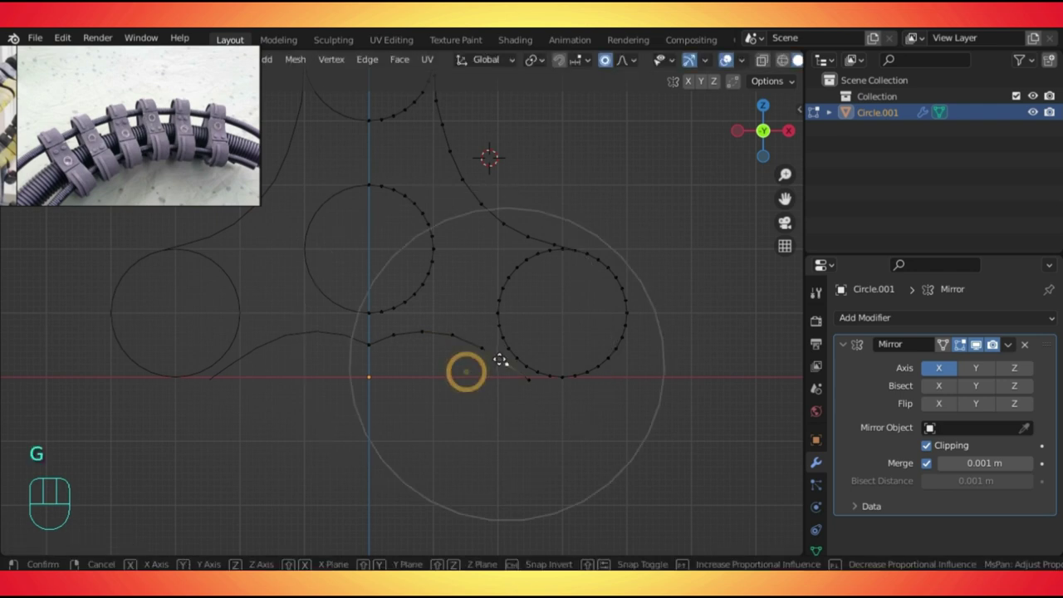
{"action": "scroll", "coordinate": [502, 356], "scroll_direction": "down", "scroll_amount": 1}
{"action": "left_click", "coordinate": [502, 355]}
{"action": "scroll", "coordinate": [565, 392], "scroll_direction": "up", "scroll_amount": 3}
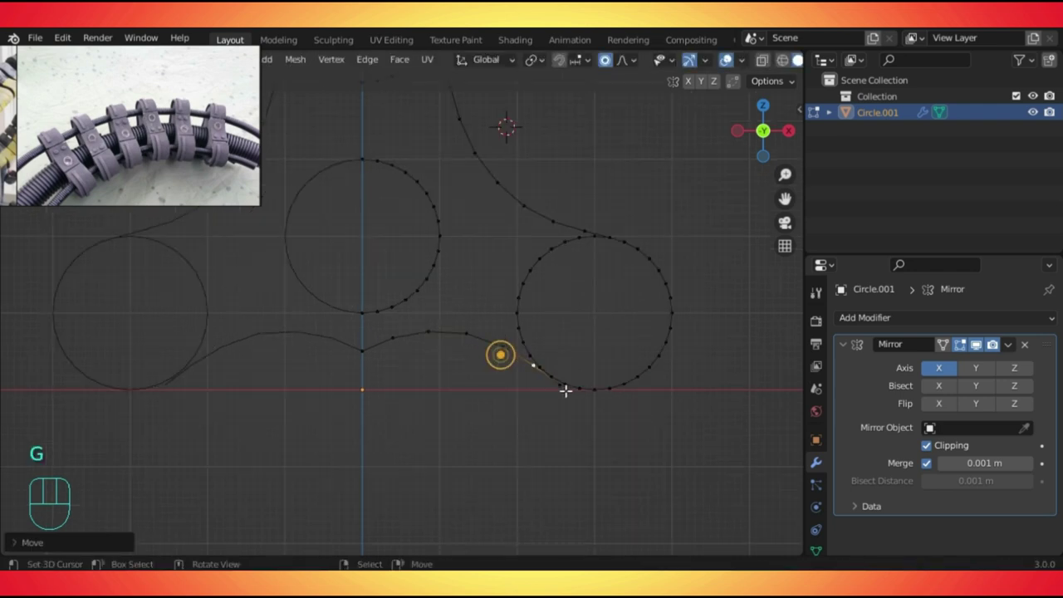
Merge the bottom arch's outer end vertex with the adjacent side circle vertex using At Last.
{"action": "right_click", "coordinate": [625, 421]}
{"action": "right_click", "coordinate": [637, 417], "text": "shift"}
{"action": "key", "text": "m"}
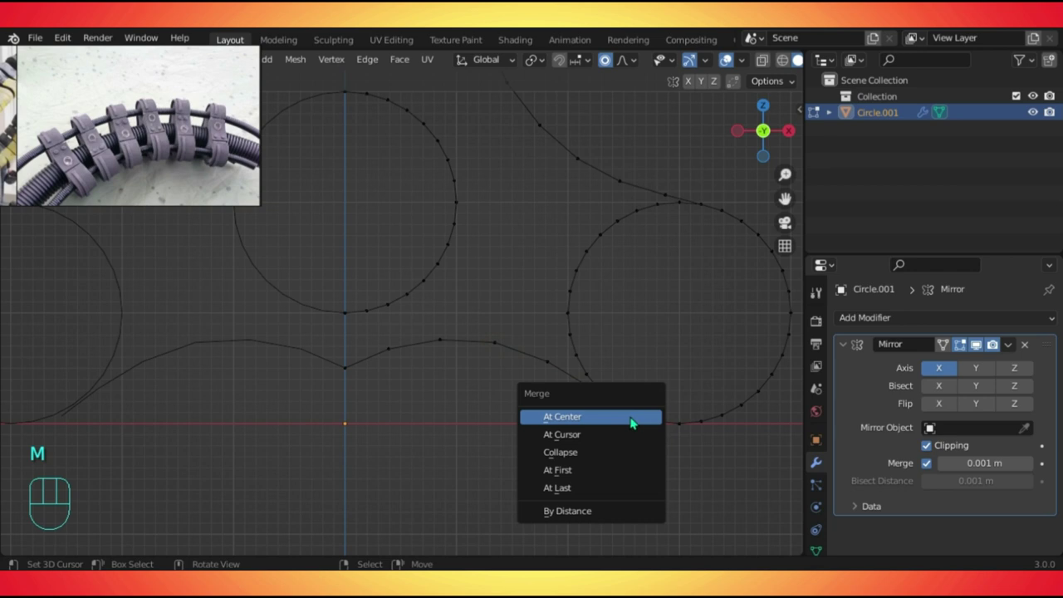
{"action": "left_click", "coordinate": [579, 490]}
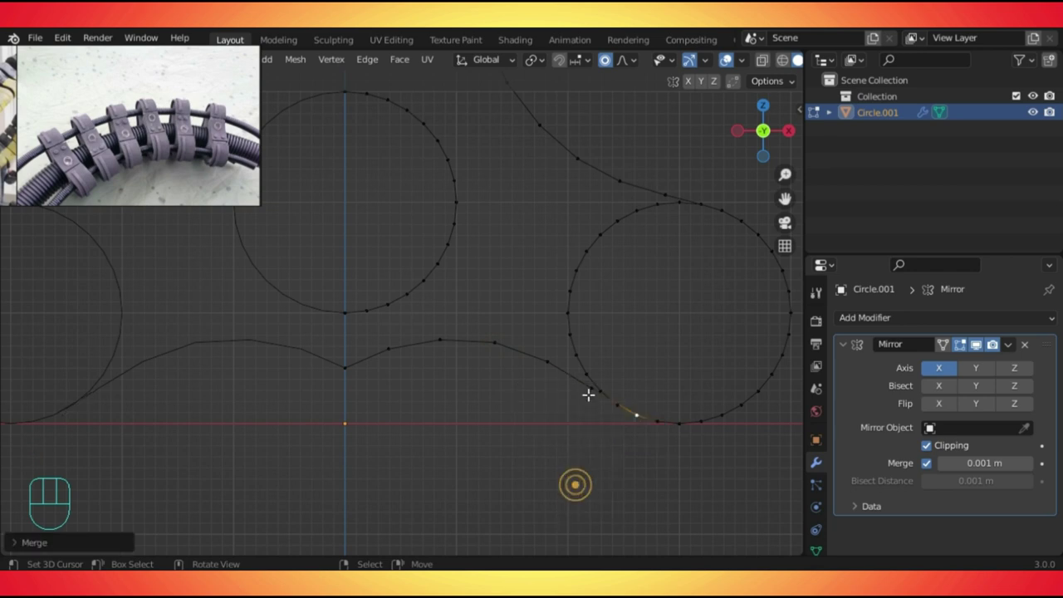
Move the two outer vertices of the bottom arch beside the side circle with a small proportional editing radius.
{"action": "key", "text": "g"}
{"action": "scroll", "coordinate": [570, 404], "scroll_direction": "up", "scroll_amount": 6}
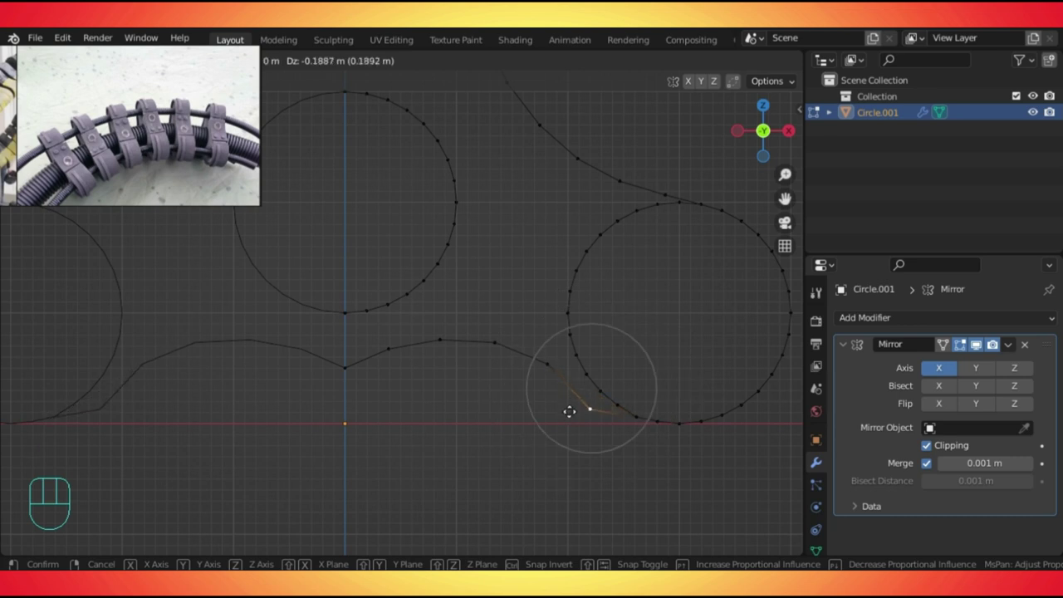
{"action": "left_click", "coordinate": [571, 405]}
{"action": "key", "text": "g"}
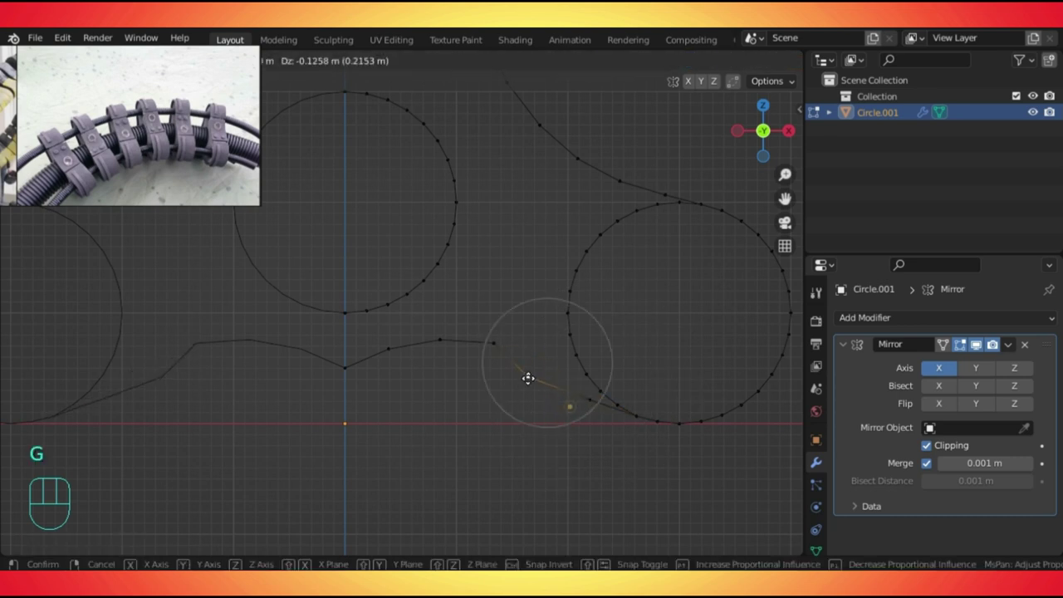
{"action": "left_click", "coordinate": [535, 369]}
Select the bottom arch's central vertices up to the mirror axis and lower them slightly together.
{"action": "right_click", "coordinate": [503, 348]}
{"action": "right_click", "coordinate": [443, 342]}
{"action": "left_click", "coordinate": [389, 349], "text": "shift"}
{"action": "left_click", "coordinate": [344, 367], "text": "shift"}
{"action": "key", "text": "g"}
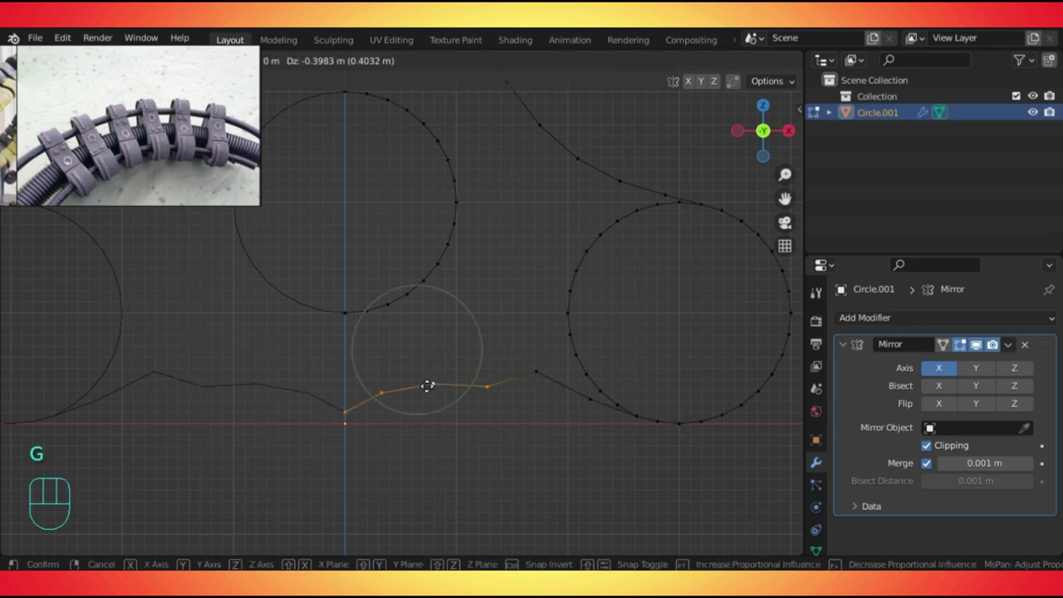
{"action": "left_click", "coordinate": [433, 354]}
Adjust the bottom arch's two outer vertices with proportional editing so the curve flows smoothly into the side circle.
{"action": "right_click", "coordinate": [534, 370]}
{"action": "key", "text": "g"}
{"action": "left_click", "coordinate": [535, 372]}
{"action": "right_click", "coordinate": [586, 414]}
{"action": "key", "text": "g"}
{"action": "scroll", "coordinate": [587, 415], "scroll_direction": "up", "scroll_amount": 10}
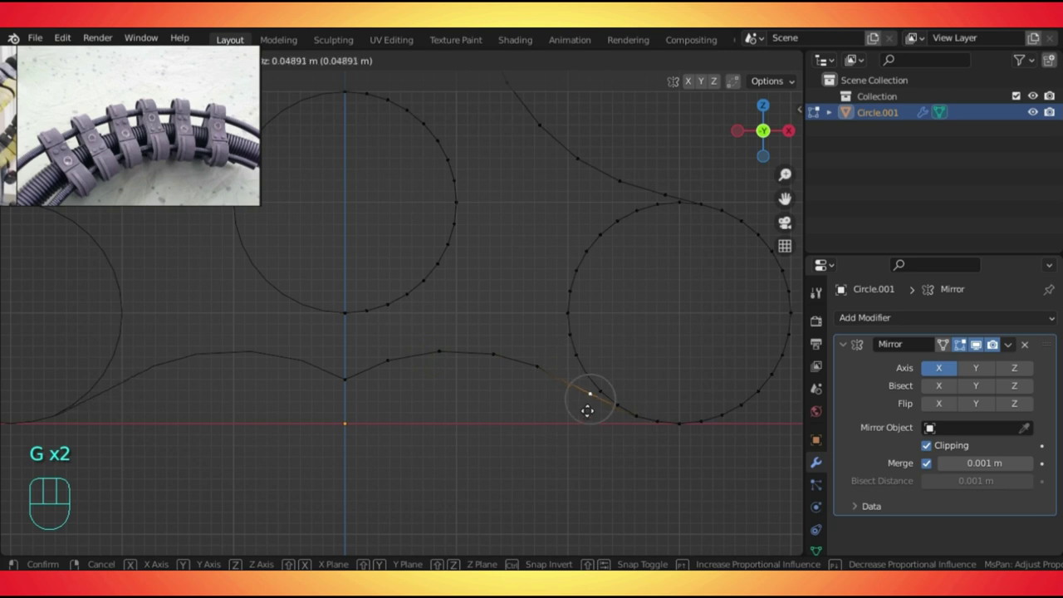
{"action": "left_click", "coordinate": [588, 410]}
Soften the bottom arch's dip by lowering the vertex beside the mirror axis and nudging two vertices farther out.
{"action": "scroll", "coordinate": [480, 349], "scroll_direction": "down", "scroll_amount": 6}
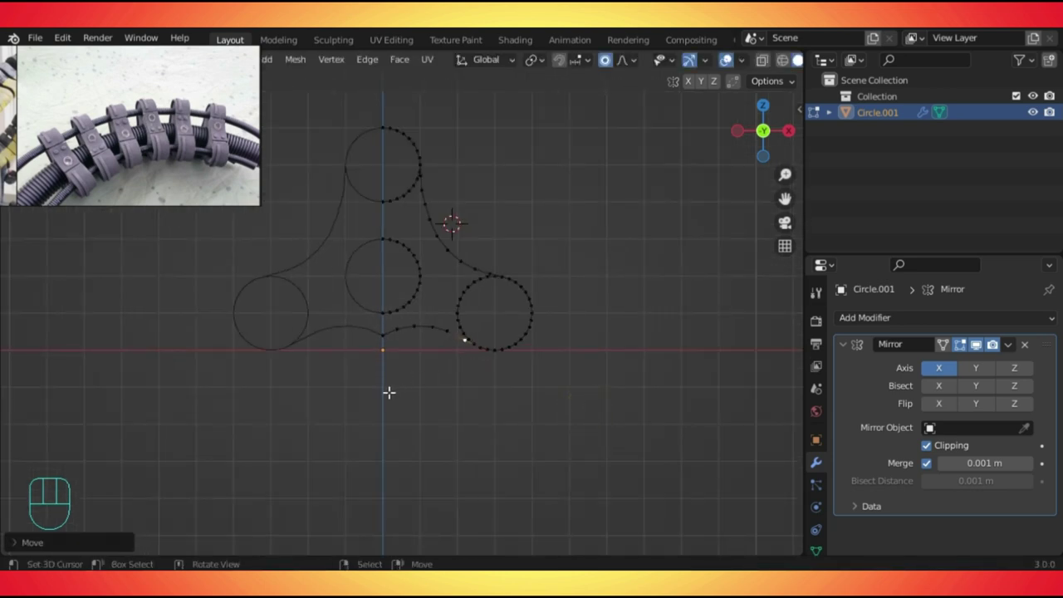
{"action": "scroll", "coordinate": [399, 296], "scroll_direction": "up", "scroll_amount": 4}
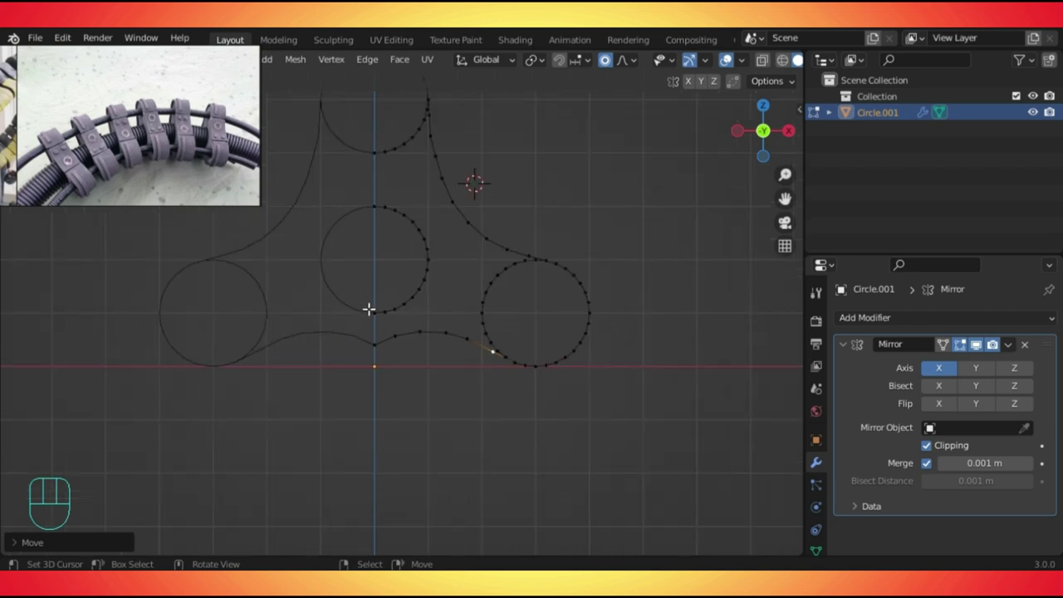
{"action": "right_click", "coordinate": [392, 350]}
{"action": "key", "text": "g"}
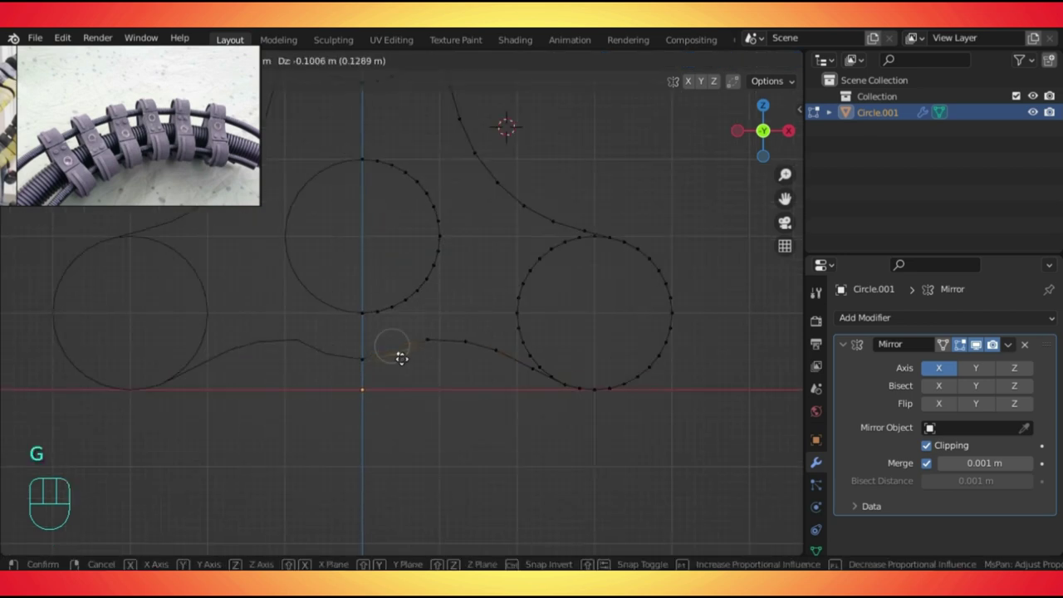
{"action": "left_click", "coordinate": [401, 358]}
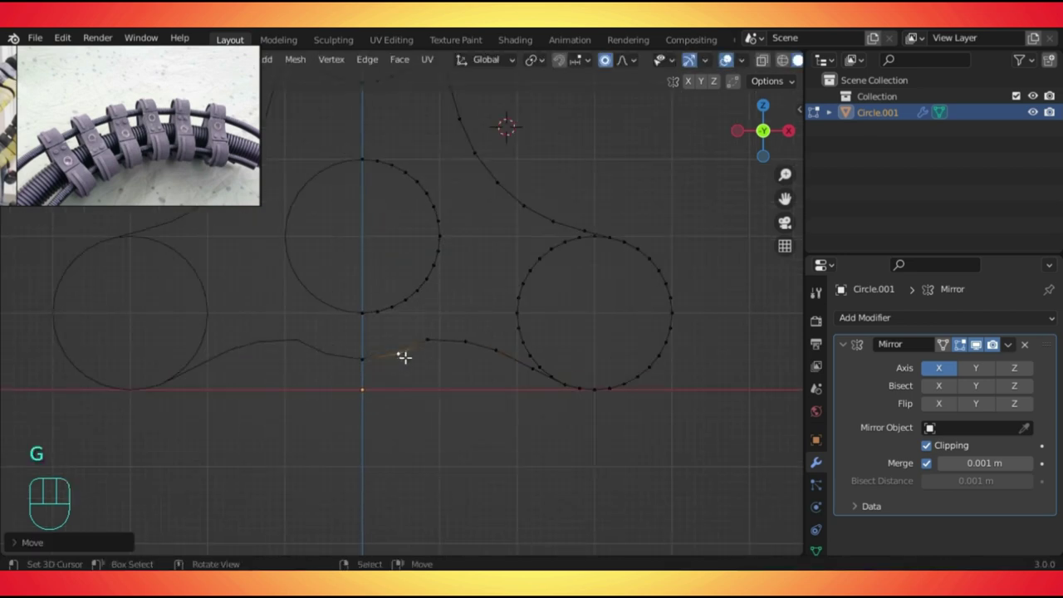
{"action": "key", "text": "g"}
{"action": "left_click", "coordinate": [464, 339]}
{"action": "key", "text": "g"}
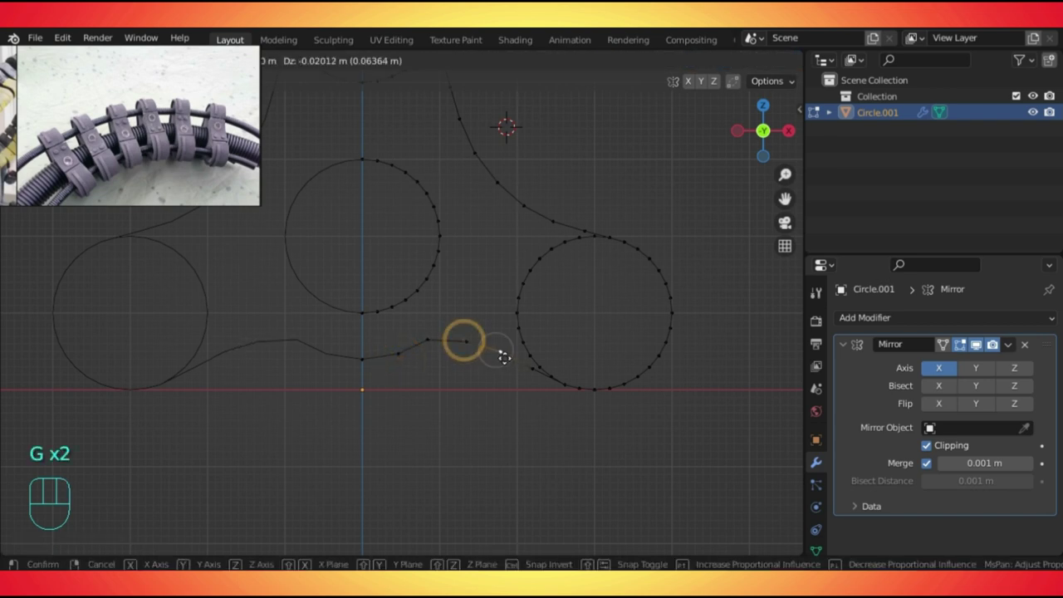
{"action": "left_click", "coordinate": [504, 355]}
Check which outlines are linked to the side circle and to the central circle.
{"action": "scroll", "coordinate": [435, 294], "scroll_direction": "down", "scroll_amount": 1}
{"action": "middle_click_drag", "start_coordinate": [435, 294], "coordinate": [434, 327], "text": "shift"}
{"action": "scroll", "coordinate": [458, 371], "scroll_direction": "up", "scroll_amount": 2}
{"action": "scroll", "coordinate": [532, 446], "scroll_direction": "up", "scroll_amount": 1}
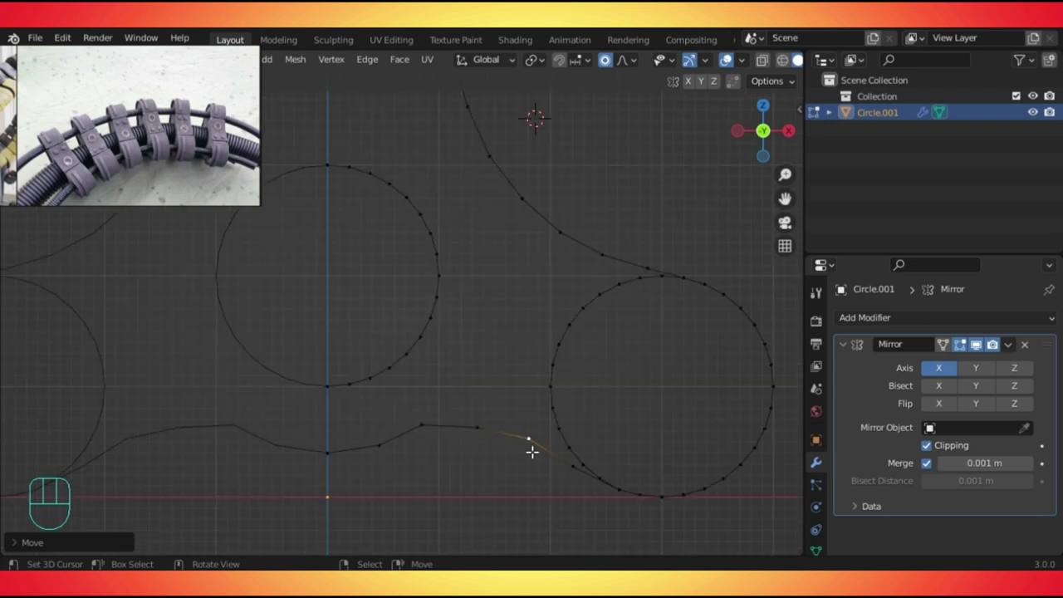
{"action": "middle_click_drag", "start_coordinate": [532, 441], "coordinate": [471, 407], "text": "shift"}
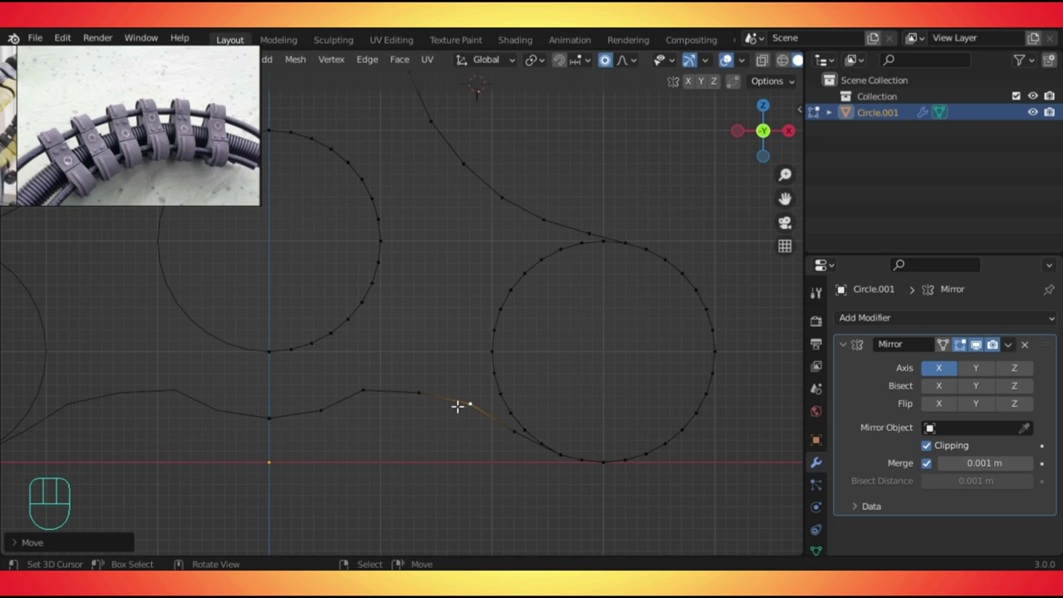
{"action": "left_click", "coordinate": [540, 262], "text": "alt"}
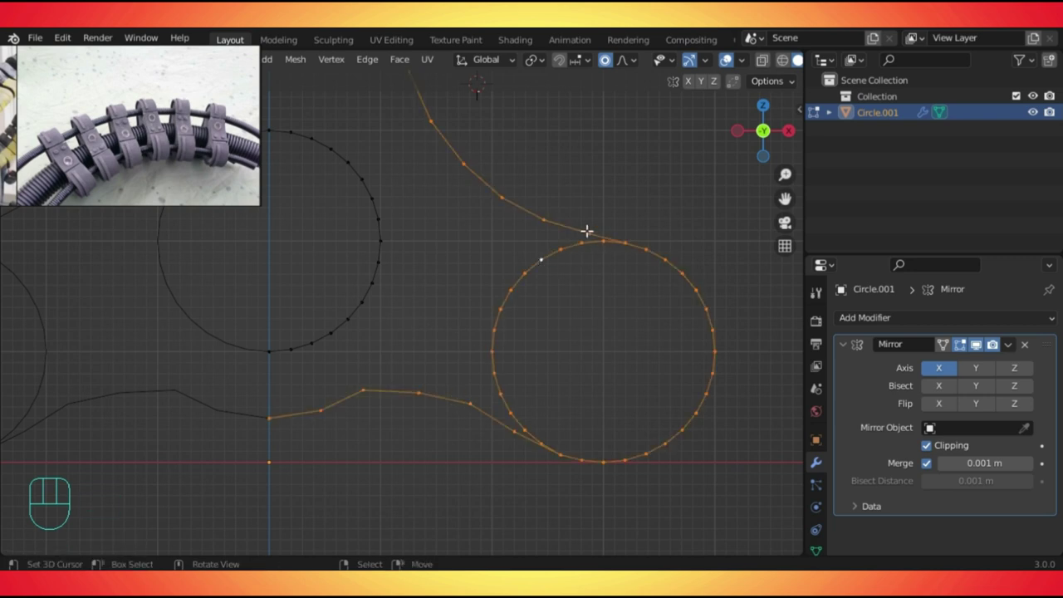
{"action": "left_click", "coordinate": [544, 326]}
{"action": "left_click", "coordinate": [510, 289], "text": "alt"}
{"action": "left_click", "coordinate": [359, 208], "text": "alt"}
{"action": "scroll", "coordinate": [501, 368], "scroll_direction": "up", "scroll_amount": 2}
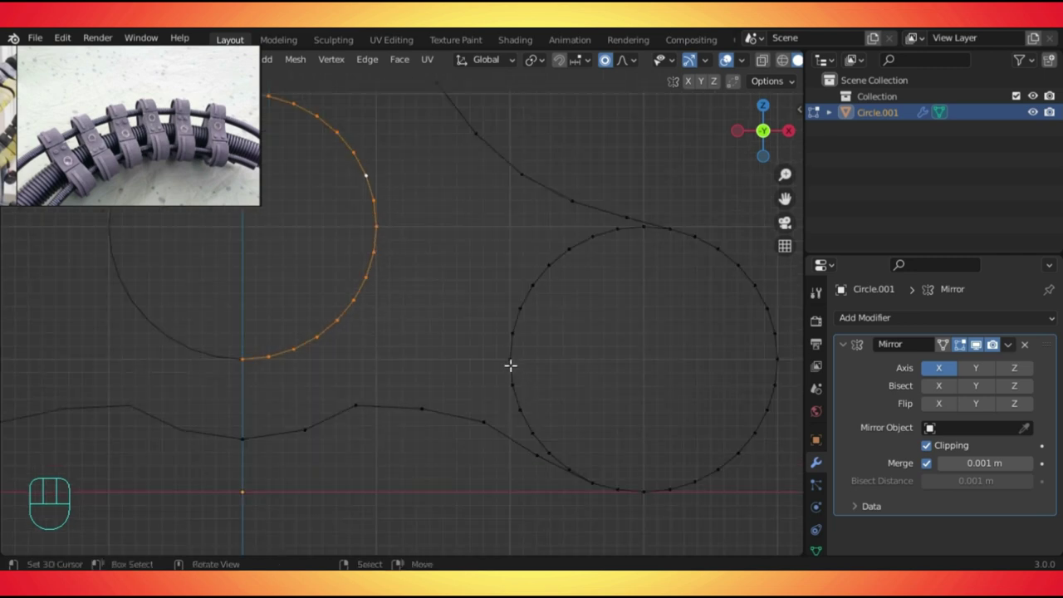
Try extruding two vertices up from the bottom arch and filling a face to the side circle, then delete the attempt.
{"action": "left_click", "coordinate": [480, 418]}
{"action": "key", "text": "e"}
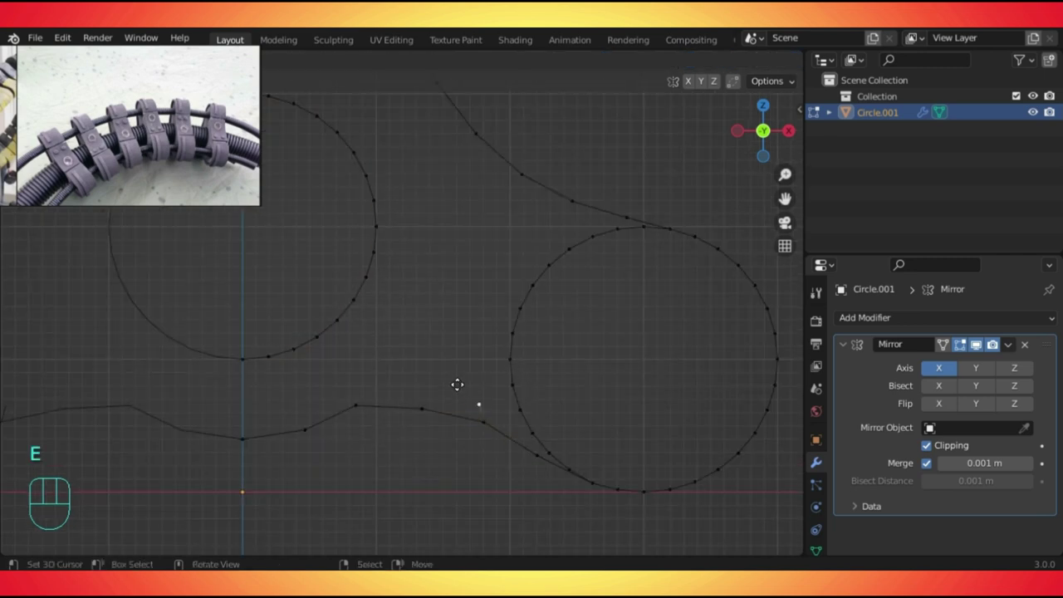
{"action": "left_click", "coordinate": [454, 391]}
{"action": "key", "text": "e"}
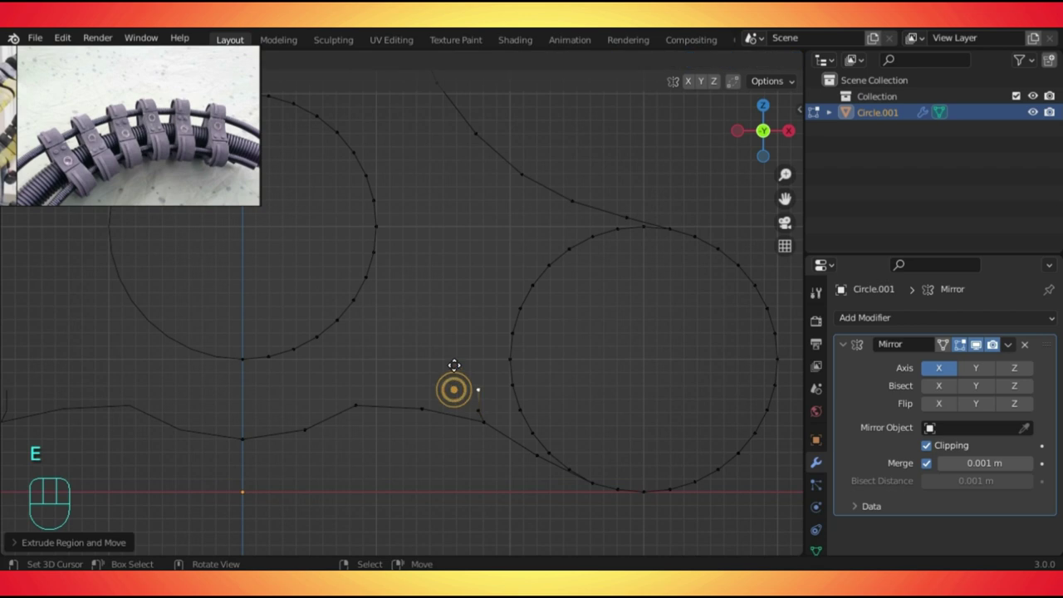
{"action": "left_click", "coordinate": [452, 364]}
{"action": "right_click", "coordinate": [508, 387], "text": "shift"}
{"action": "right_click", "coordinate": [515, 409], "text": "shift"}
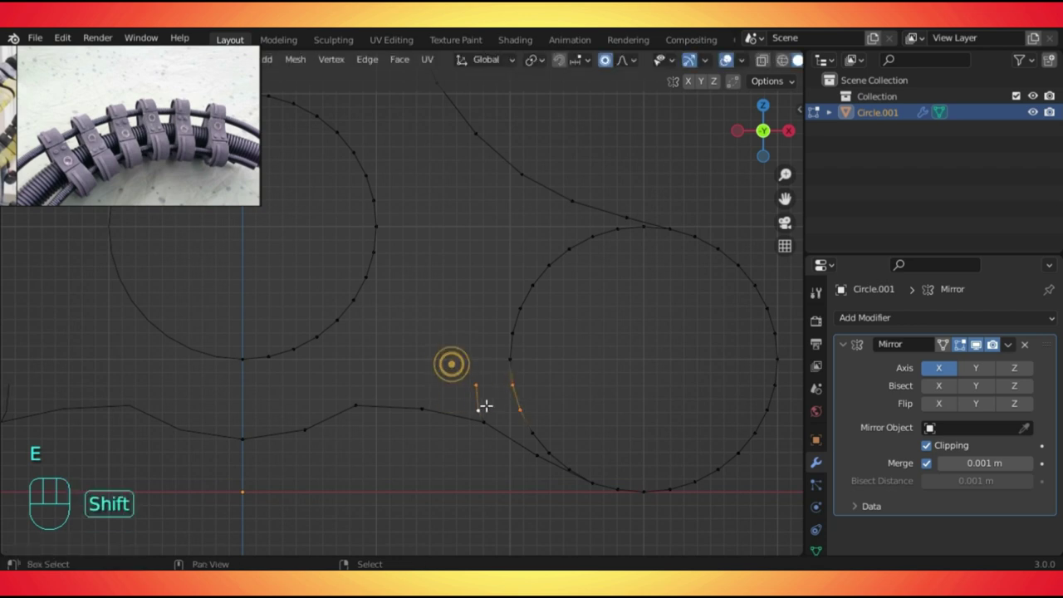
{"action": "key", "text": "f"}
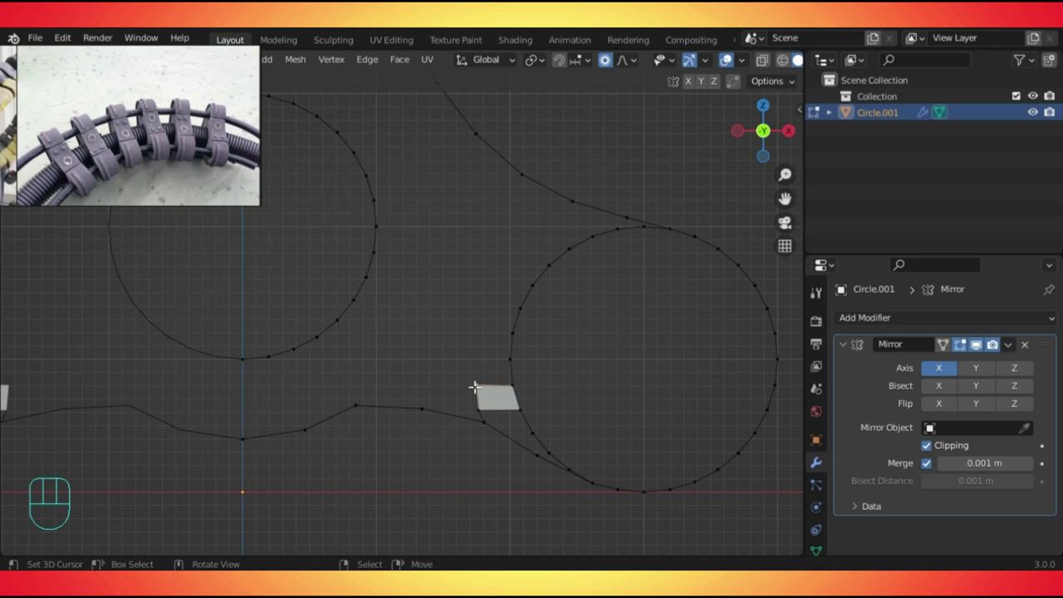
{"action": "key", "text": "Delete"}
{"action": "left_click", "coordinate": [420, 361]}
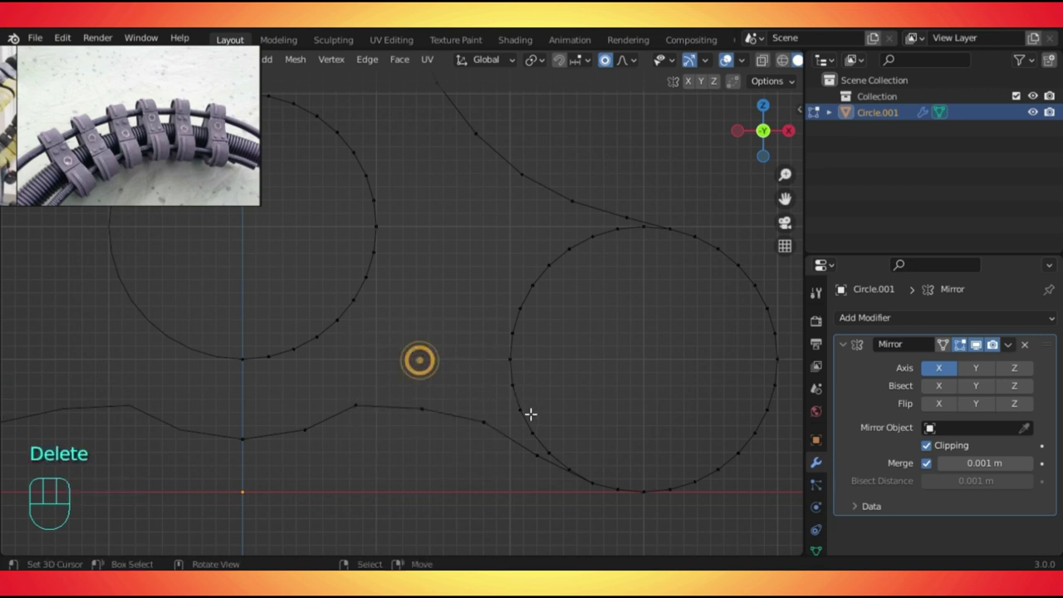
Duplicate the side circle's inner arc between the connecting curves and offset the copy toward the mirror axis.
{"action": "left_click", "coordinate": [548, 451]}
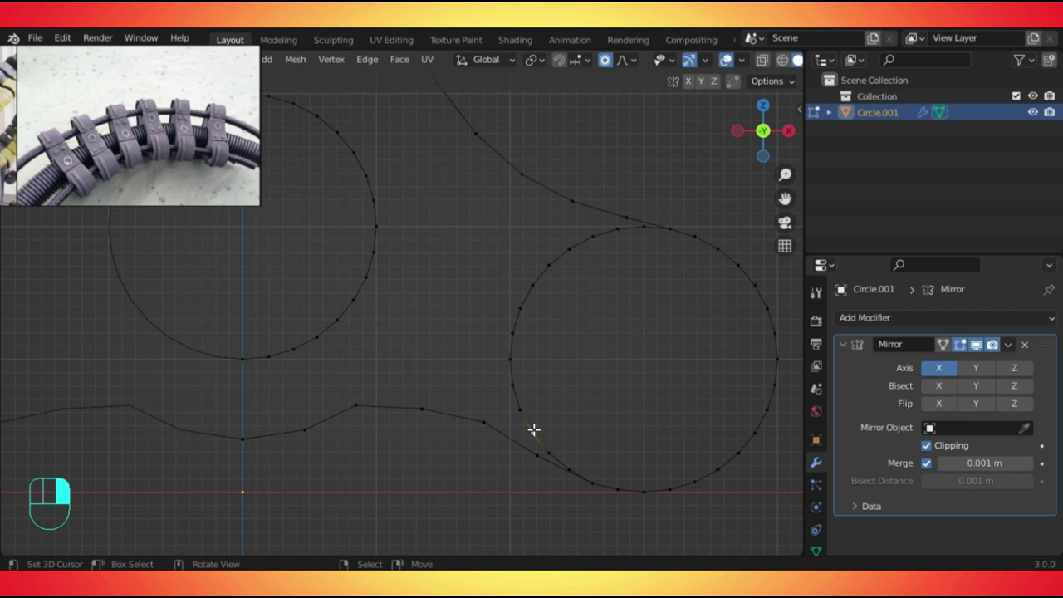
{"action": "left_click", "coordinate": [598, 240], "text": "ctrl"}
{"action": "left_click", "coordinate": [617, 229], "text": "ctrl"}
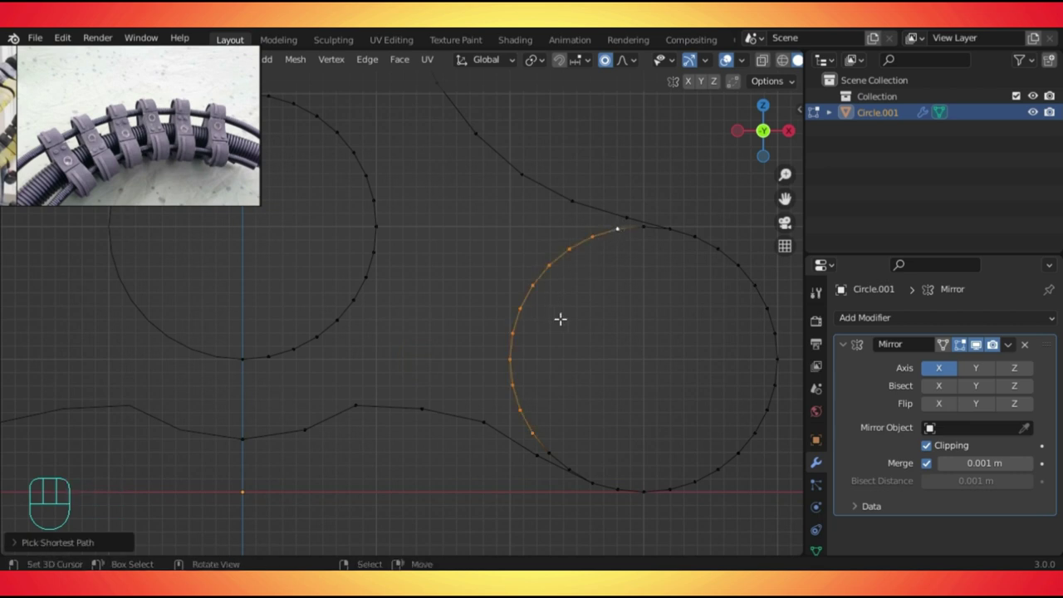
{"action": "key", "text": "shift+d"}
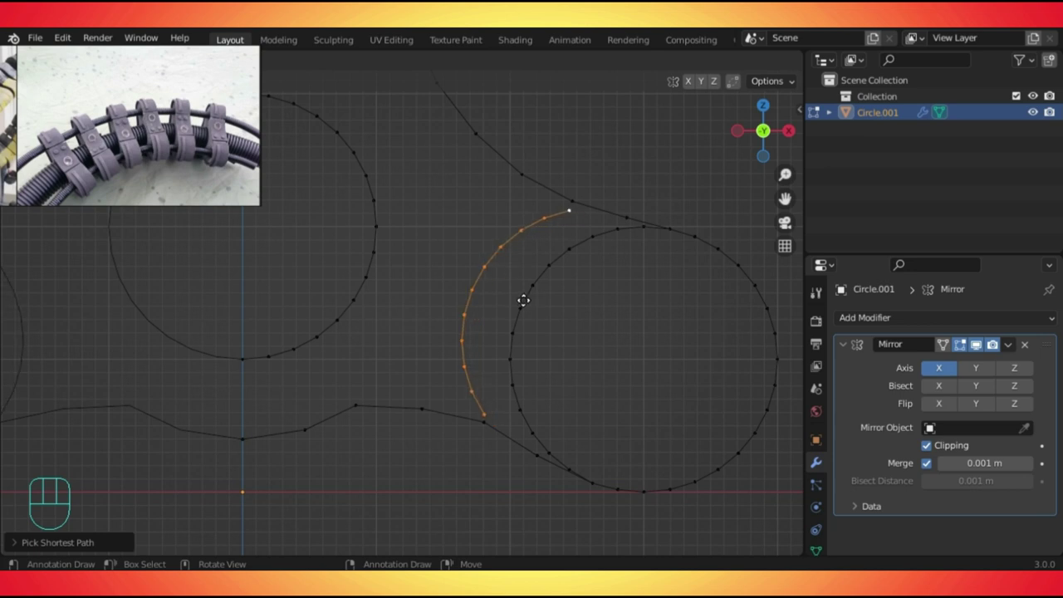
{"action": "left_click", "coordinate": [538, 303]}
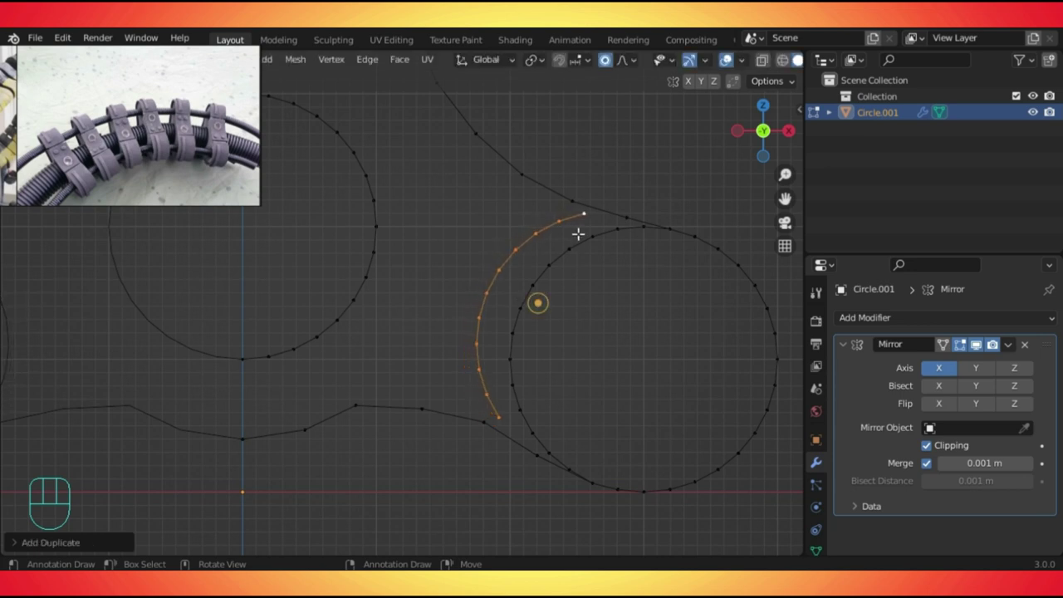
{"action": "left_click", "coordinate": [496, 432]}
{"action": "key", "text": "g"}
{"action": "scroll", "coordinate": [493, 423], "scroll_direction": "down", "scroll_amount": 6}
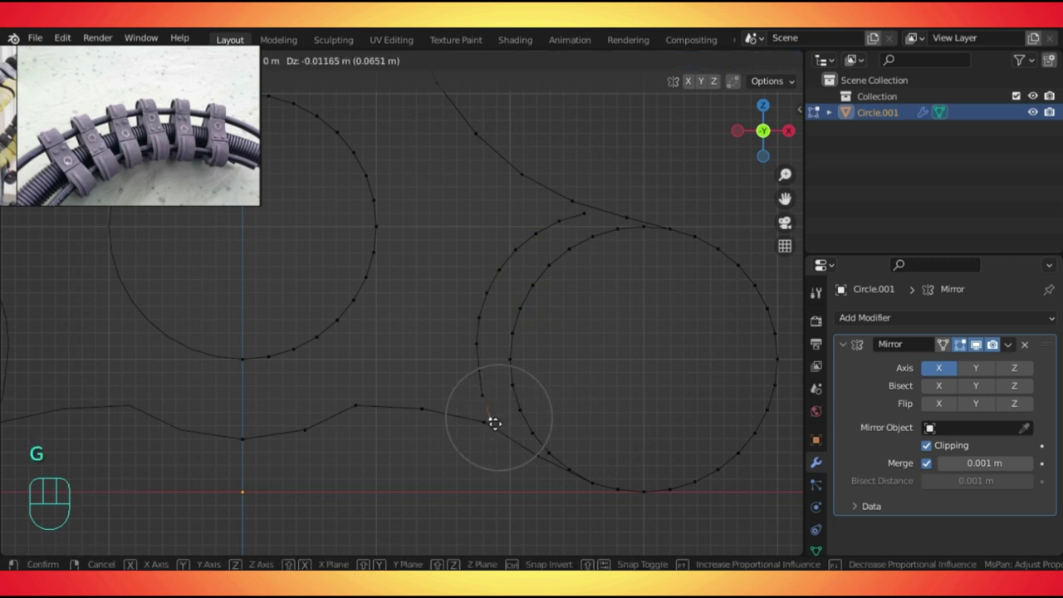
{"action": "scroll", "coordinate": [493, 421], "scroll_direction": "down", "scroll_amount": 3}
{"action": "left_click", "coordinate": [491, 419]}
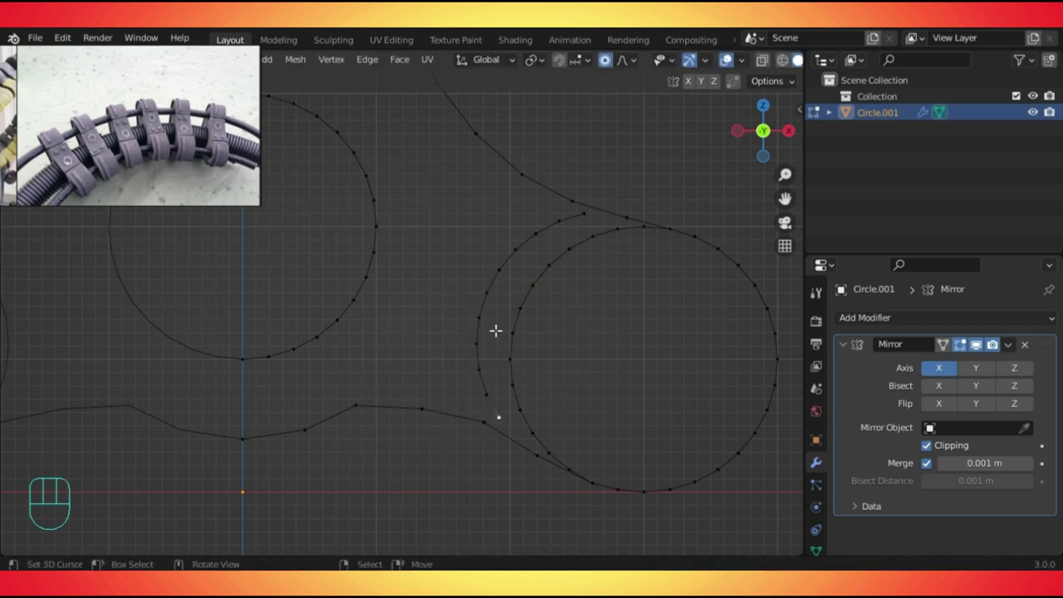
Scale up the entire offset arc until it crosses both the upper connecting arc and the bottom arch.
{"action": "key", "text": "l"}
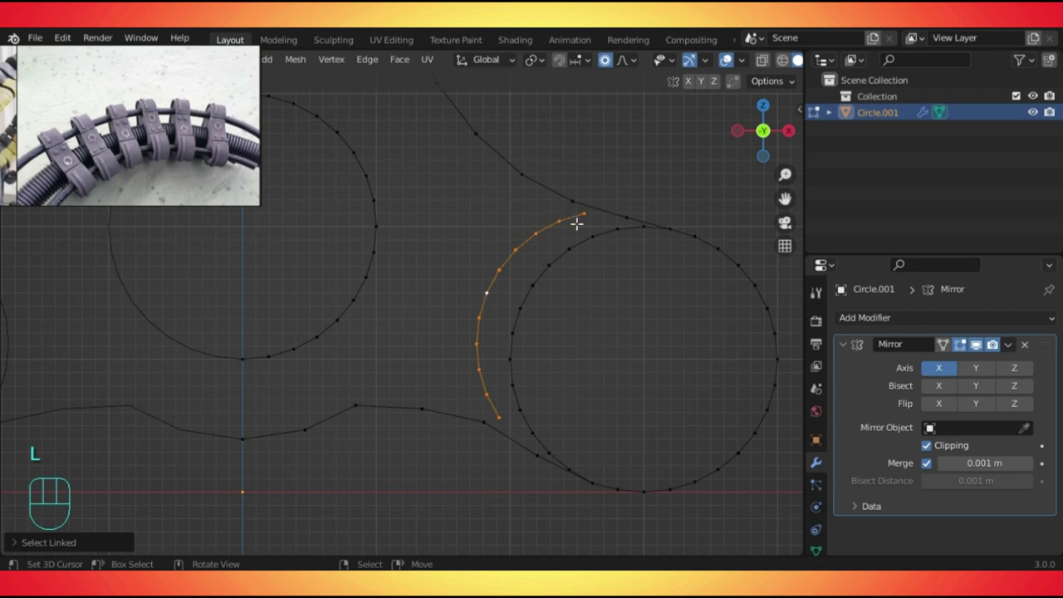
{"action": "key", "text": "s"}
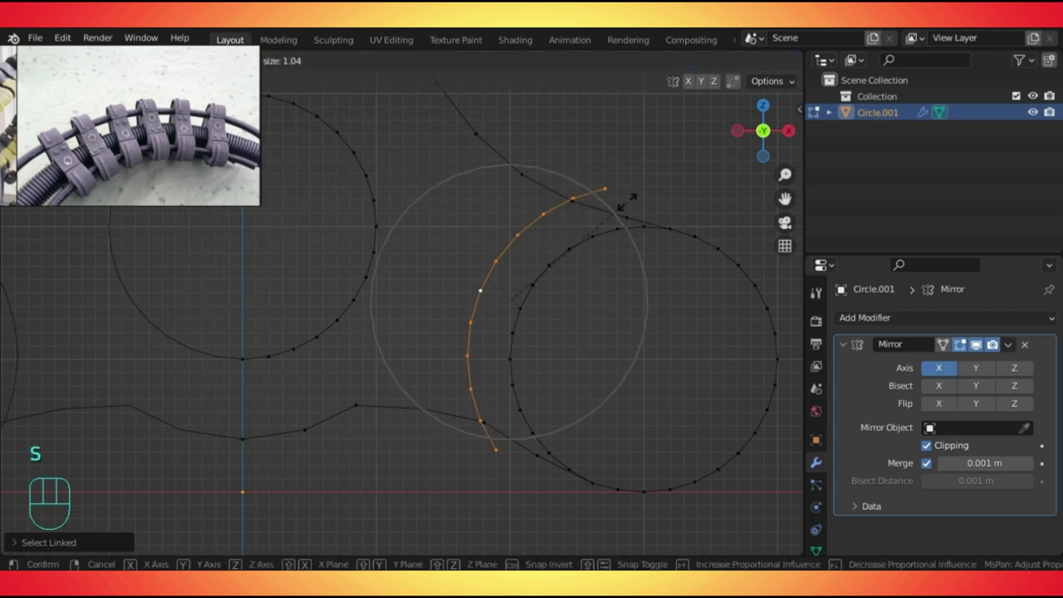
{"action": "left_click", "coordinate": [625, 203]}
{"action": "key", "text": "alt+a"}
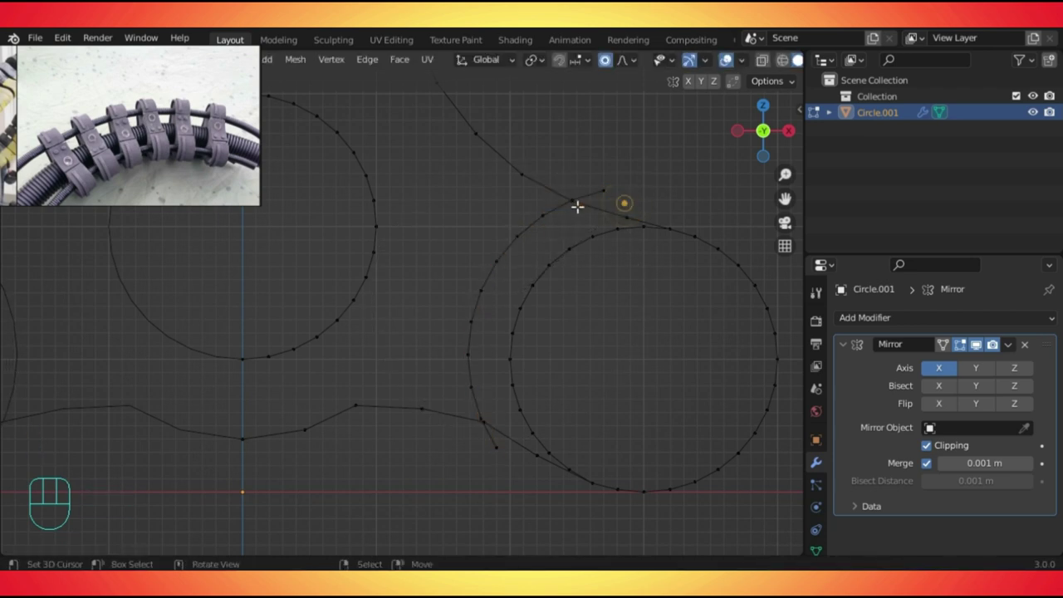
Merge the offset arc with the upper connecting arc and bottom arch vertices where they cross, and delete its overshooting end vertices.
{"action": "left_click_drag", "start_coordinate": [562, 182], "coordinate": [579, 208]}
{"action": "key", "text": "m"}
{"action": "left_click", "coordinate": [579, 211]}
{"action": "left_click_drag", "start_coordinate": [470, 411], "coordinate": [490, 435]}
{"action": "key", "text": "m"}
{"action": "left_click", "coordinate": [499, 437]}
{"action": "left_click", "coordinate": [603, 190], "text": "shift"}
{"action": "key", "text": "x"}
{"action": "left_click", "coordinate": [606, 185]}
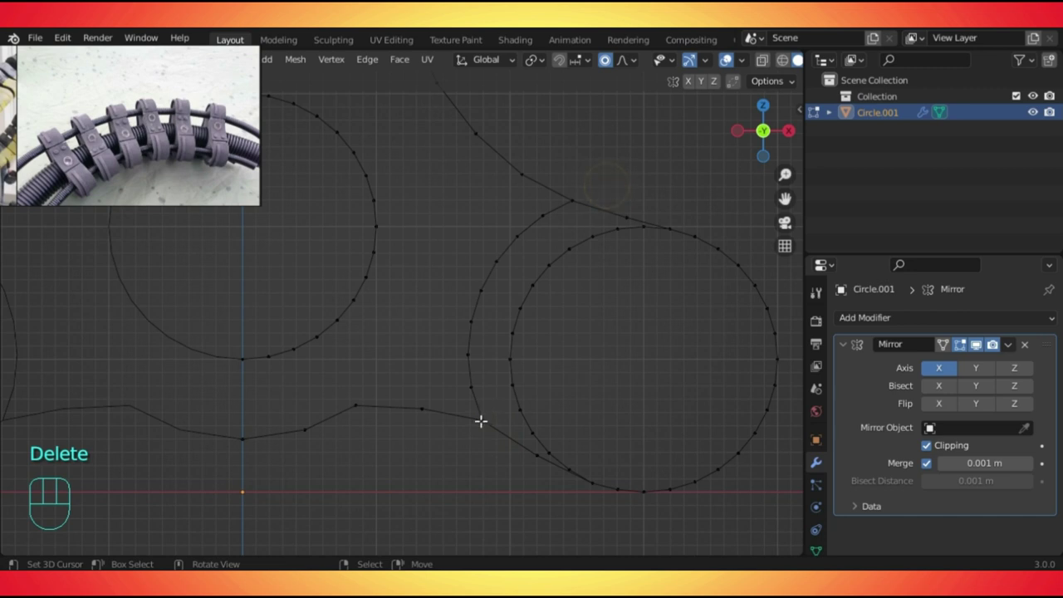
Fill a row of quad faces between the offset arc and the side circle, from the upper connecting arc to the bottom arch.
{"action": "left_click", "coordinate": [520, 309], "text": "shift"}
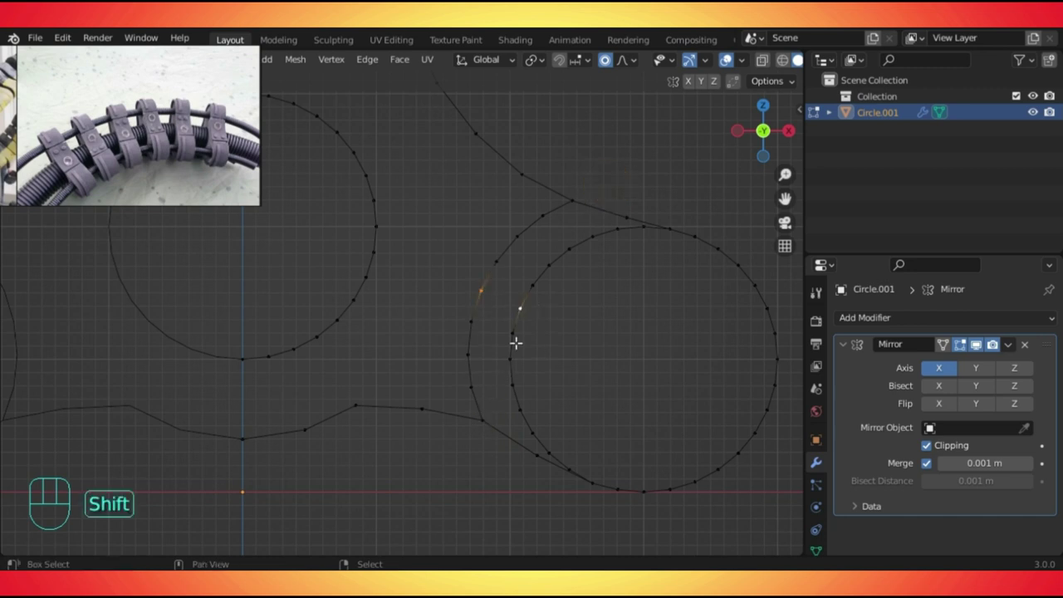
{"action": "key", "text": "f"}
{"action": "key", "text": "KP_2"}
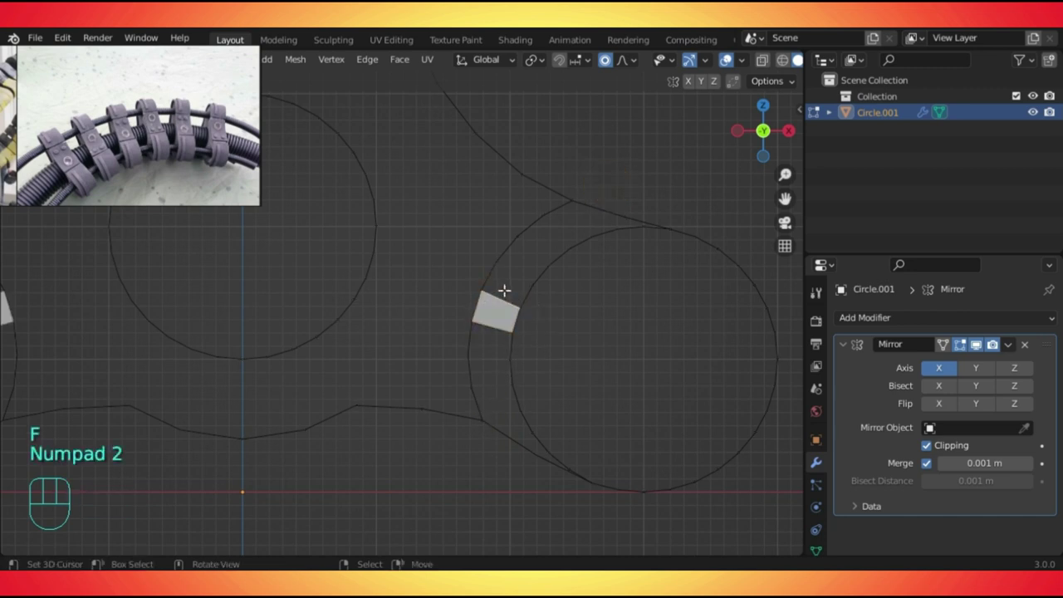
{"action": "key", "text": "f"}
{"action": "key", "text": "f"}
{"action": "key", "text": "f"}
{"action": "key", "text": "f"}
{"action": "key", "text": "f"}
{"action": "key", "text": "f"}
{"action": "key", "text": "f"}
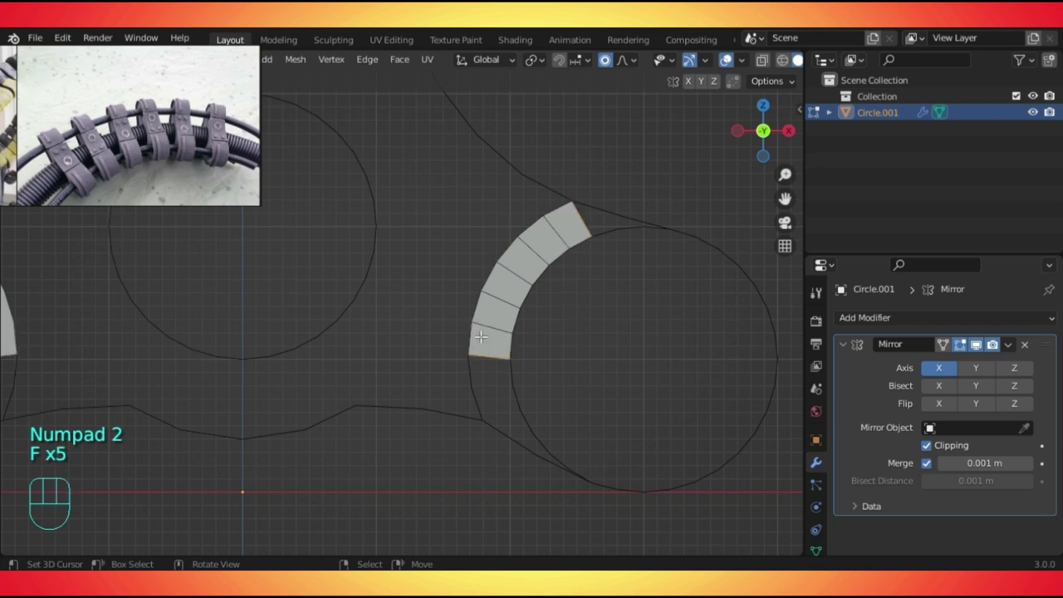
Add a vertex to the bottom arch edge beyond the offset arc and fill the next two faces toward the side circle.
{"action": "key", "text": "KP_1"}
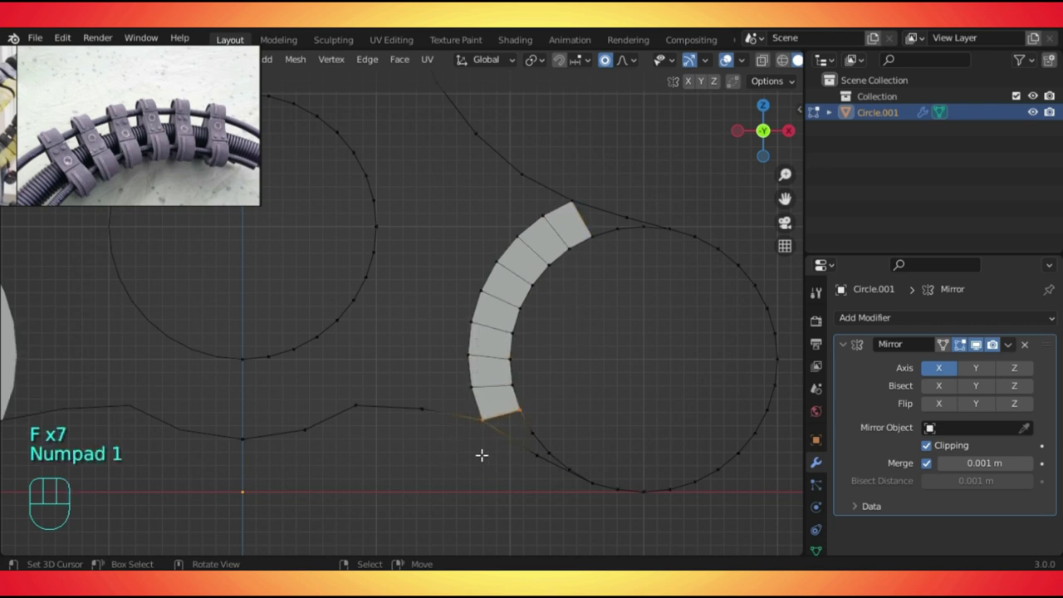
{"action": "key", "text": "ctrl+r"}
{"action": "right_click", "coordinate": [513, 440], "text": "shift"}
{"action": "key", "text": "f"}
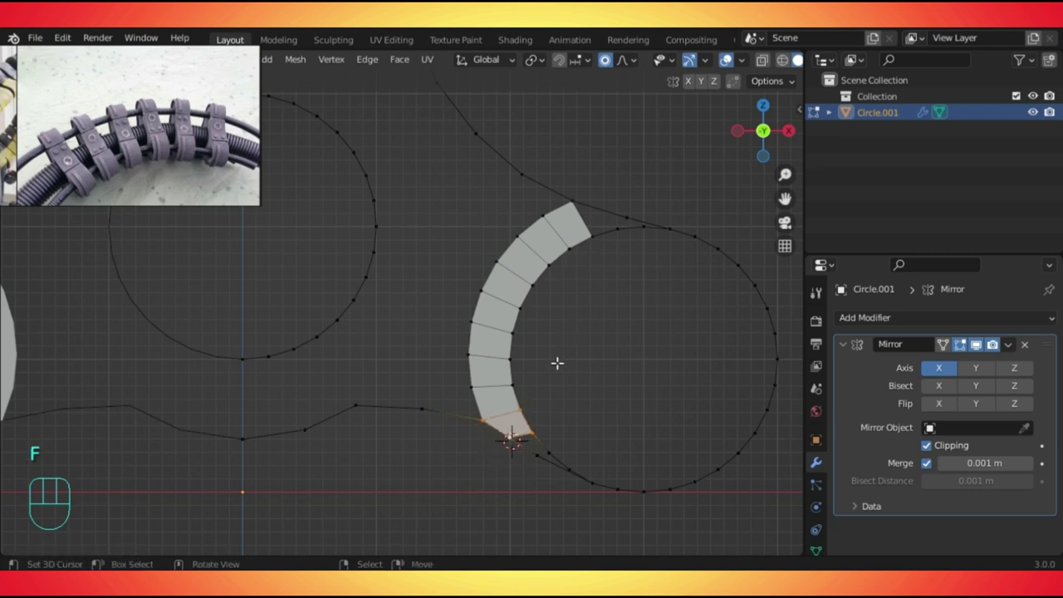
{"action": "right_click", "coordinate": [528, 436], "text": "shift"}
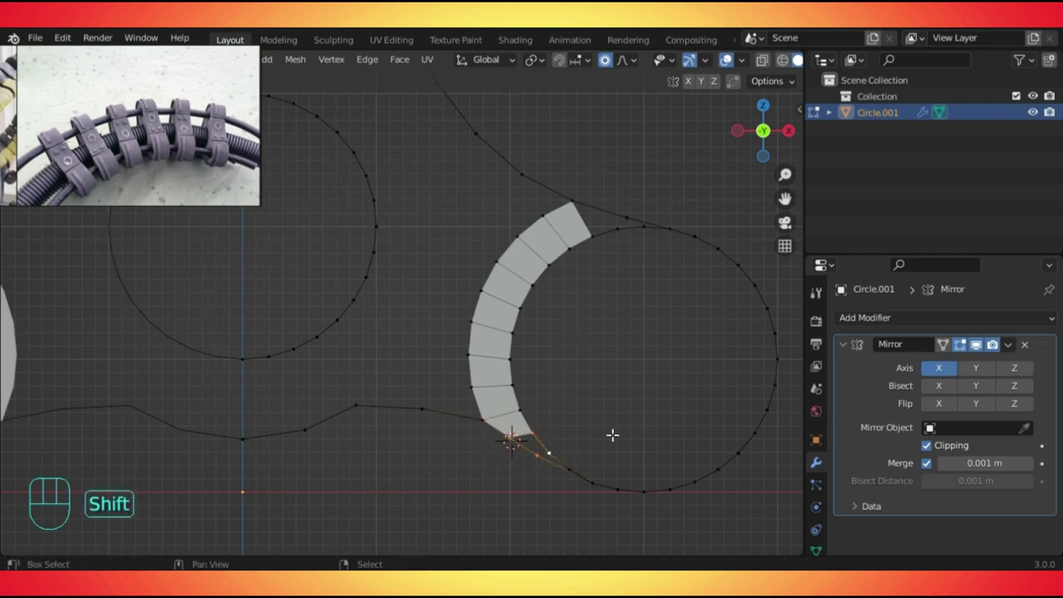
{"action": "key", "text": "f"}
{"action": "scroll", "coordinate": [616, 248], "scroll_direction": "up", "scroll_amount": 3}
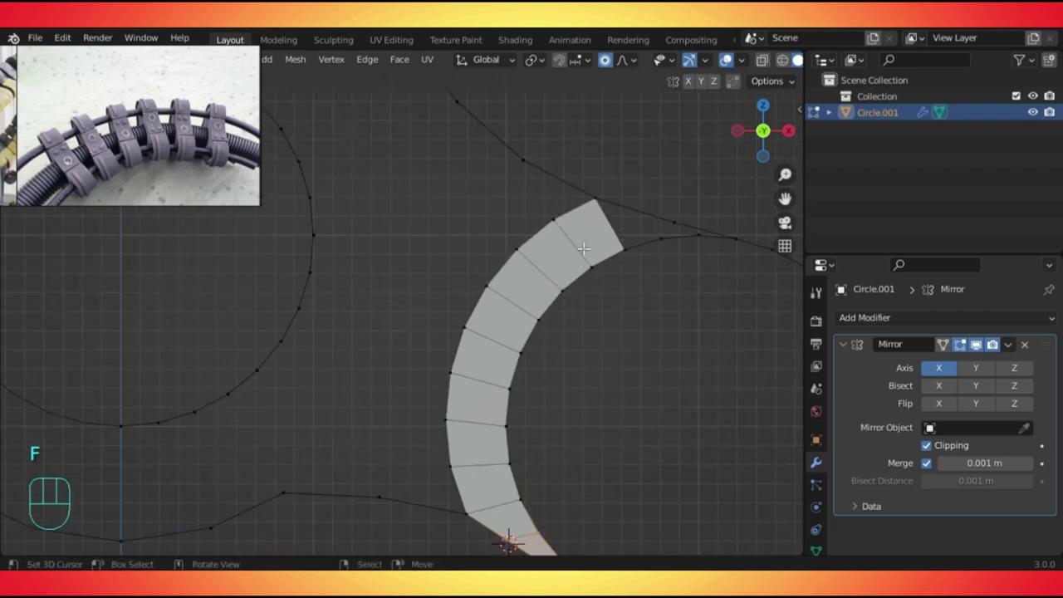
Add a vertex to the upper connecting arc beyond the offset arc and fill the next faces toward the side circle.
{"action": "key", "text": "ctrl+r"}
{"action": "left_click", "coordinate": [639, 209]}
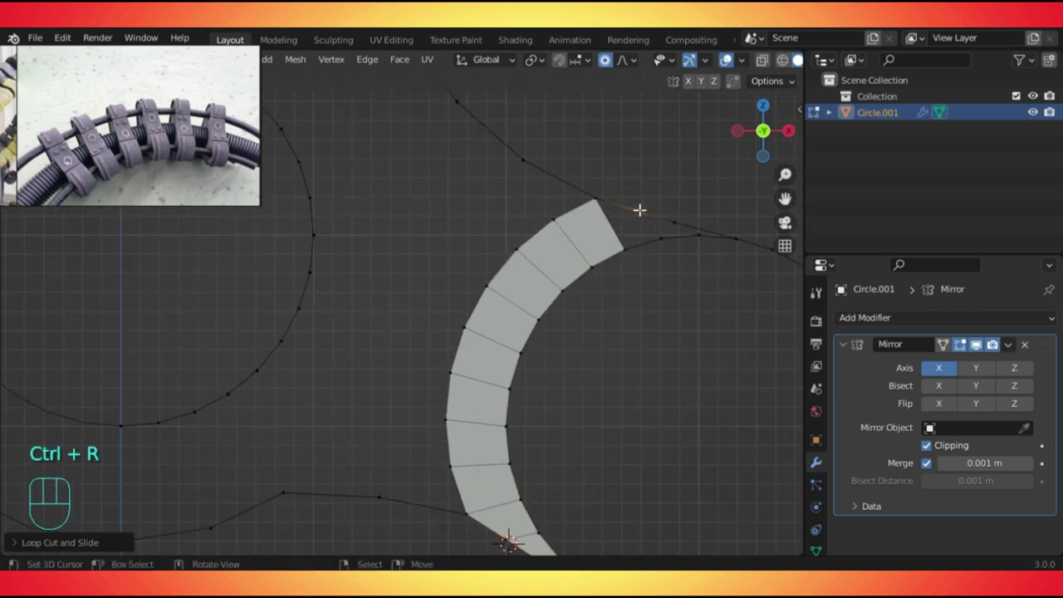
{"action": "left_click", "coordinate": [636, 210], "text": "shift"}
{"action": "key", "text": "f"}
{"action": "middle_click_drag", "start_coordinate": [640, 269], "coordinate": [437, 288], "text": "shift"}
{"action": "right_click", "coordinate": [575, 262]}
{"action": "right_click", "coordinate": [596, 280], "text": "shift"}
{"action": "key", "text": "f"}
Add another vertex near the end of the upper connecting arc and fill the narrow tip face against the side circle.
{"action": "key", "text": "ctrl+r"}
{"action": "left_click", "coordinate": [449, 264]}
{"action": "right_click", "coordinate": [449, 264]}
{"action": "right_click", "coordinate": [462, 270], "text": "shift"}
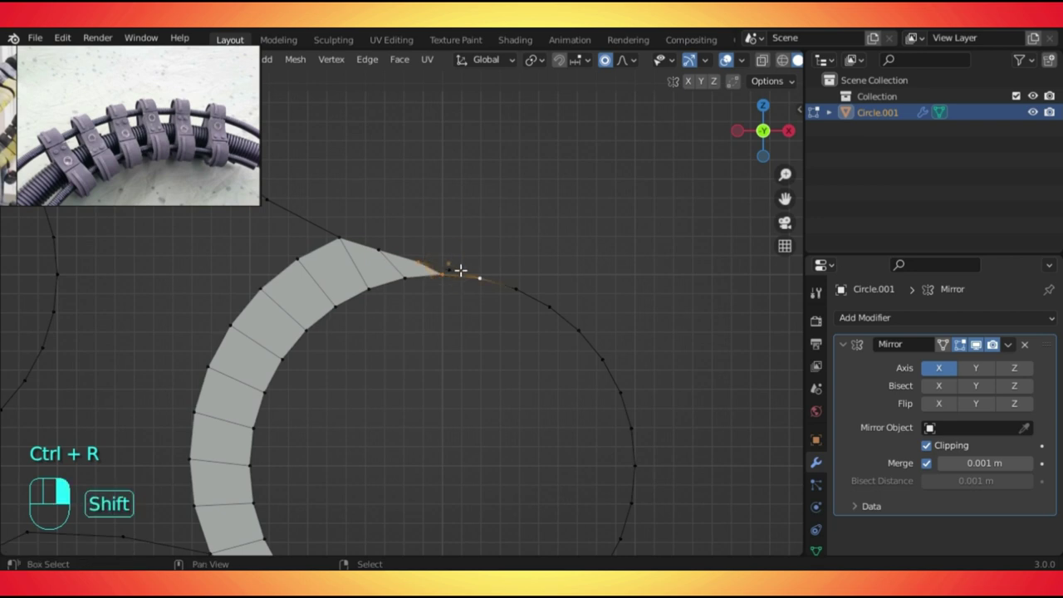
{"action": "right_click", "coordinate": [451, 265], "text": "shift"}
{"action": "key", "text": "f"}
{"action": "scroll", "coordinate": [441, 322], "scroll_direction": "down", "scroll_amount": 3}
{"action": "middle_click_drag", "start_coordinate": [435, 305], "coordinate": [463, 240], "text": "shift"}
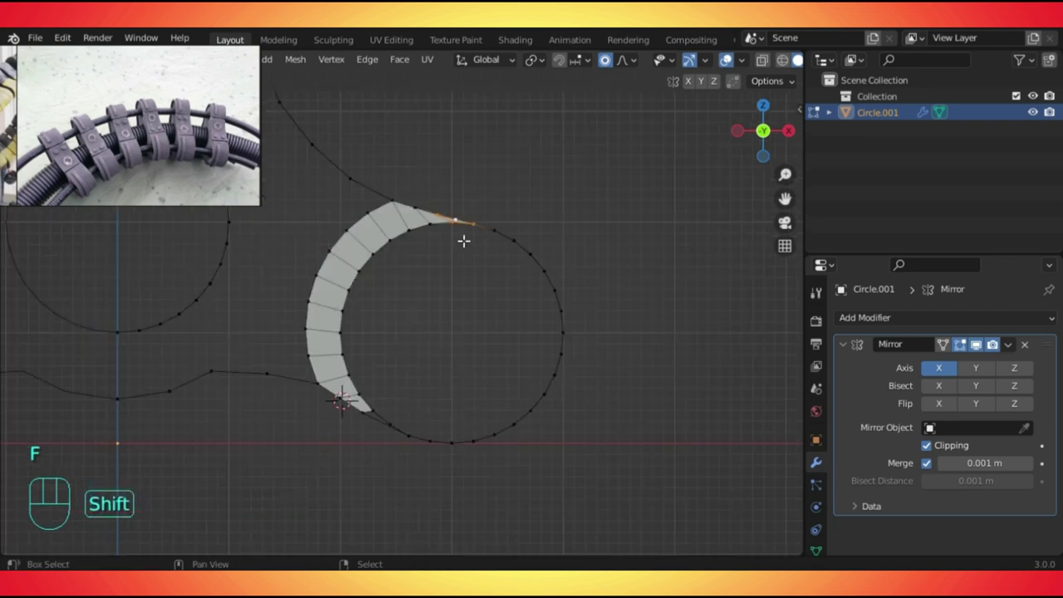
Fill the narrow tip face between the bottom arch and the lower part of the side circle.
{"action": "scroll", "coordinate": [344, 455], "scroll_direction": "up", "scroll_amount": 4}
{"action": "middle_click_drag", "start_coordinate": [348, 447], "coordinate": [419, 351], "text": "shift"}
{"action": "right_click", "coordinate": [495, 333]}
{"action": "right_click", "coordinate": [462, 307], "text": "shift"}
{"action": "right_click", "coordinate": [426, 283], "text": "shift"}
{"action": "right_click", "coordinate": [400, 289], "text": "shift"}
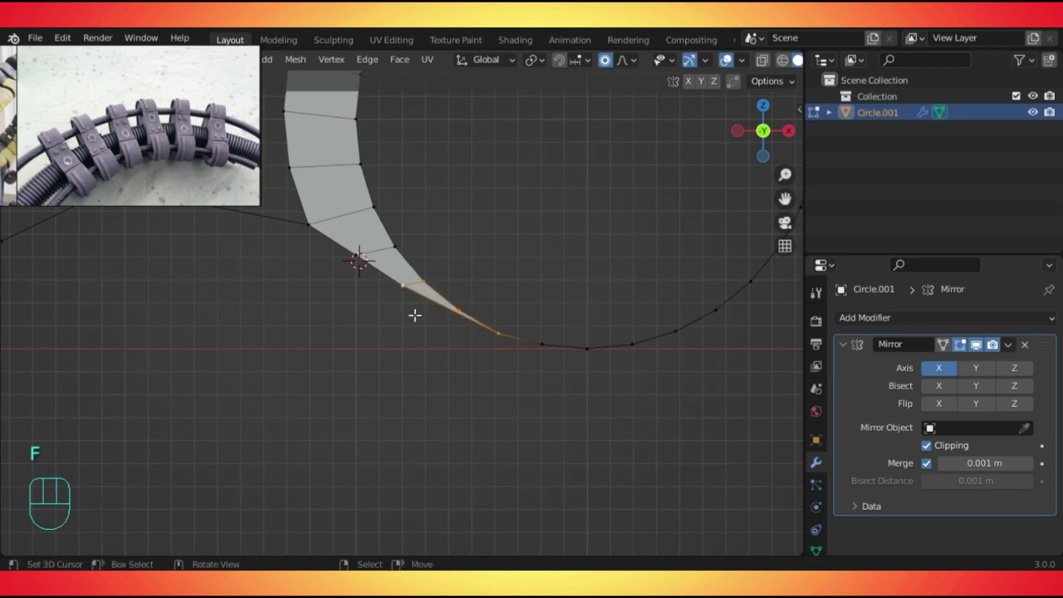
{"action": "scroll", "coordinate": [428, 300], "scroll_direction": "down", "scroll_amount": 6}
{"action": "middle_click_drag", "start_coordinate": [476, 301], "coordinate": [477, 309], "text": "shift"}
{"action": "scroll", "coordinate": [390, 292], "scroll_direction": "up", "scroll_amount": 2}
{"action": "middle_click_drag", "start_coordinate": [388, 291], "coordinate": [434, 360], "text": "shift"}
{"action": "scroll", "coordinate": [349, 416], "scroll_direction": "down", "scroll_amount": 3}
{"action": "scroll", "coordinate": [349, 416], "scroll_direction": "up", "scroll_amount": 3}
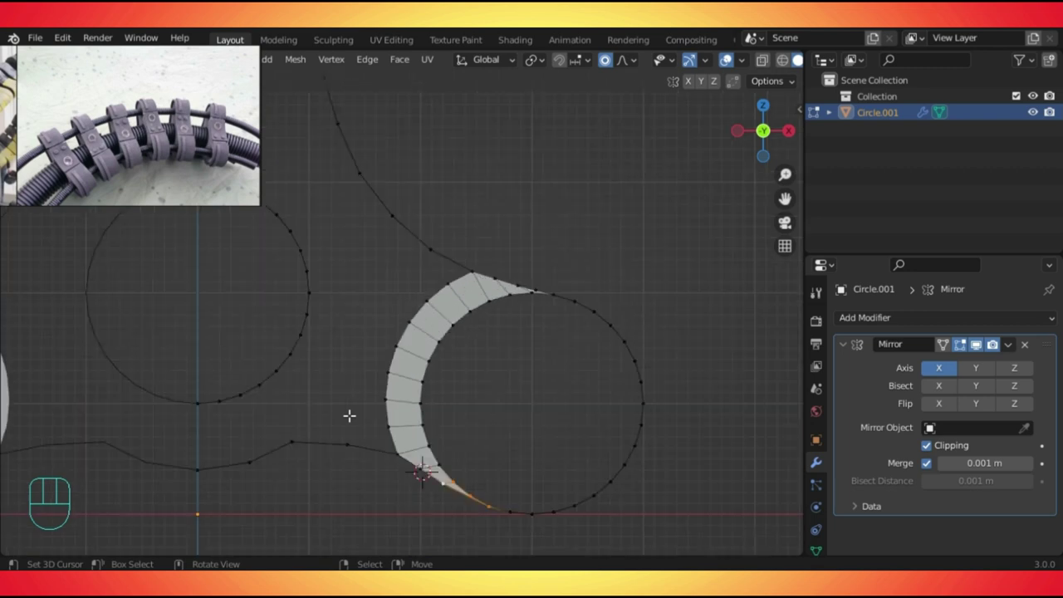
Duplicate the outer edge path of the side circle's wall, place it toward the central circle and scale it up slightly.
{"action": "scroll", "coordinate": [354, 393], "scroll_direction": "up", "scroll_amount": 1}
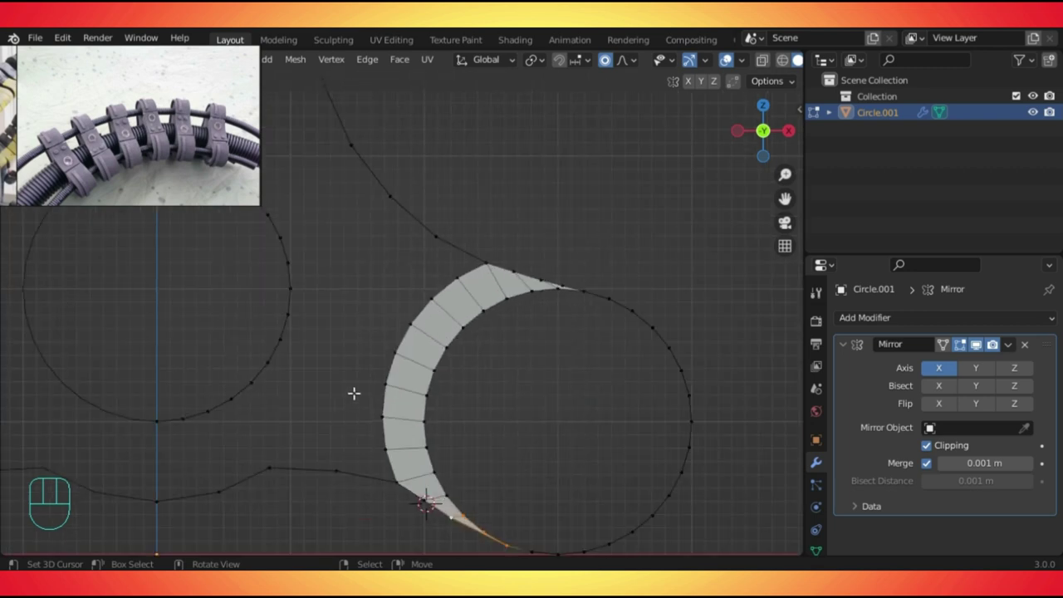
{"action": "left_click", "coordinate": [389, 452], "text": "ctrl"}
{"action": "key", "text": "shift+d"}
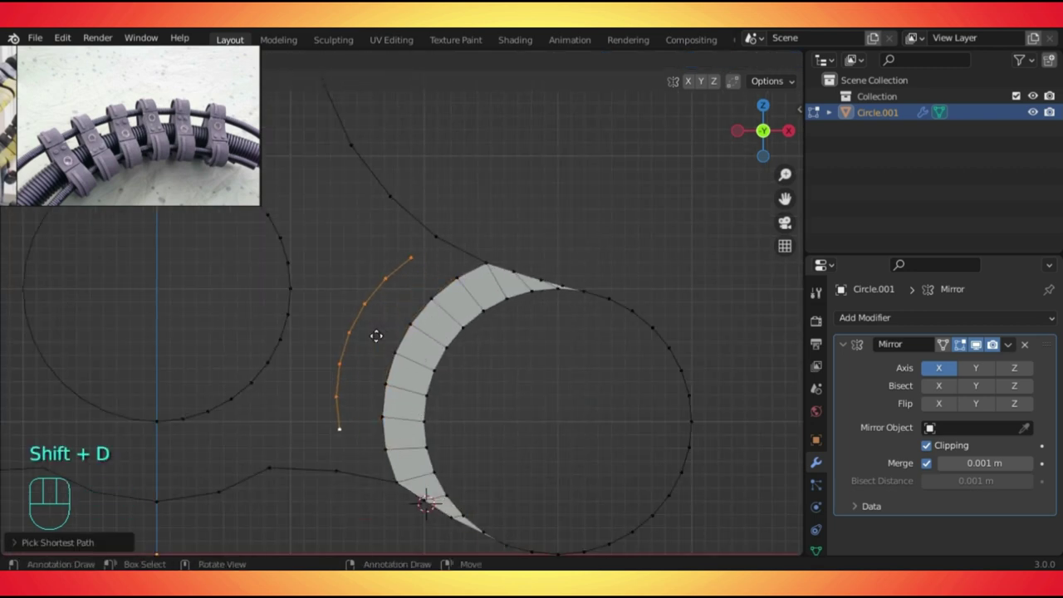
{"action": "left_click", "coordinate": [369, 335]}
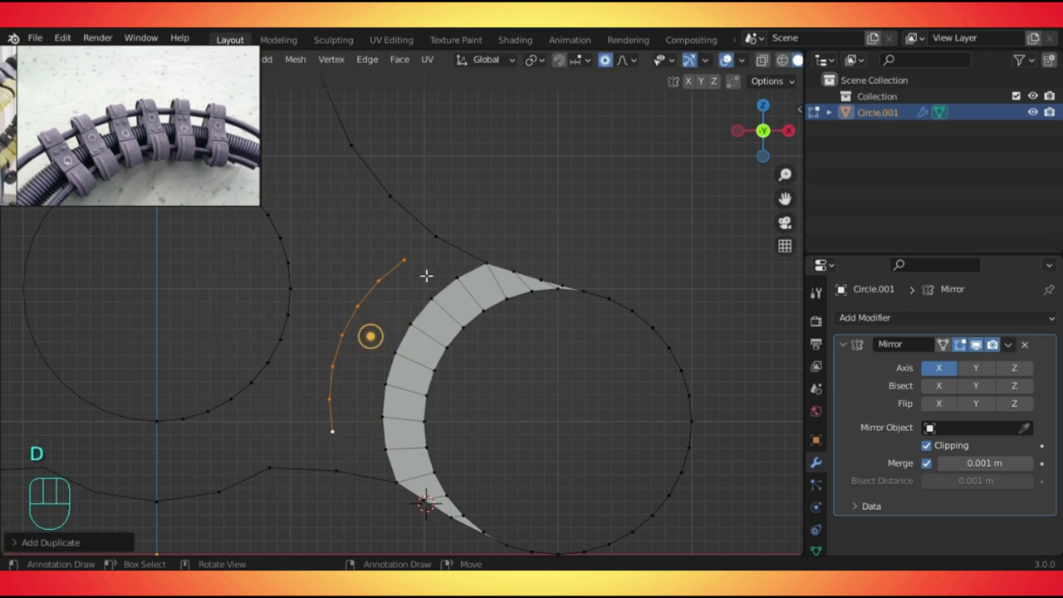
{"action": "key", "text": "s"}
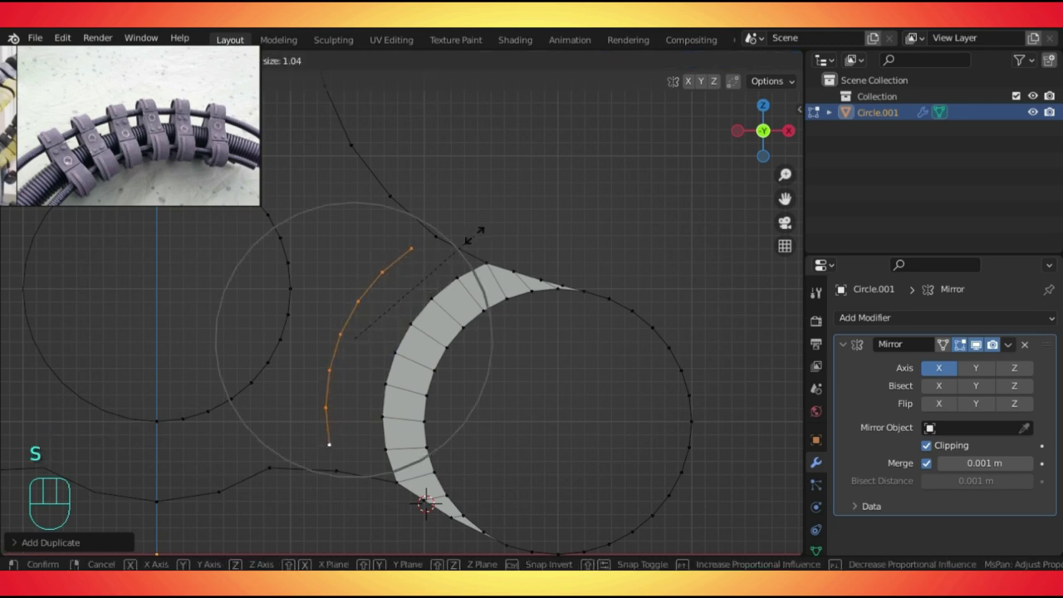
{"action": "left_click", "coordinate": [471, 239]}
Fill a row of quad faces between the duplicated arc and the side wall, starting at the bottom arch and going upward.
{"action": "right_click", "coordinate": [334, 442]}
{"action": "right_click", "coordinate": [385, 450], "text": "shift"}
{"action": "right_click", "coordinate": [398, 484], "text": "shift"}
{"action": "key", "text": "f"}
{"action": "key", "text": "KP_2"}
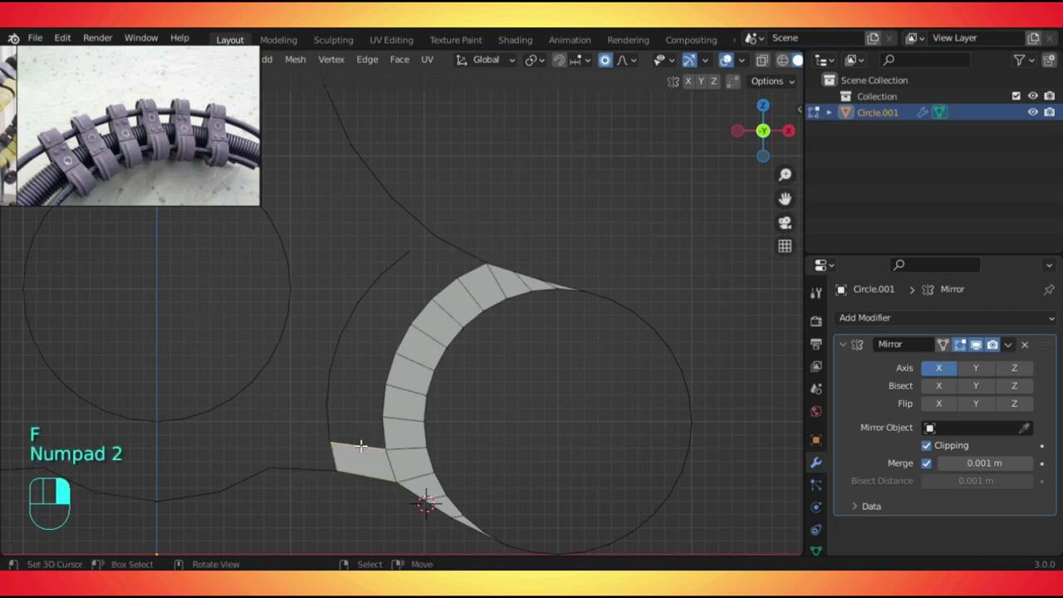
{"action": "key", "text": "f"}
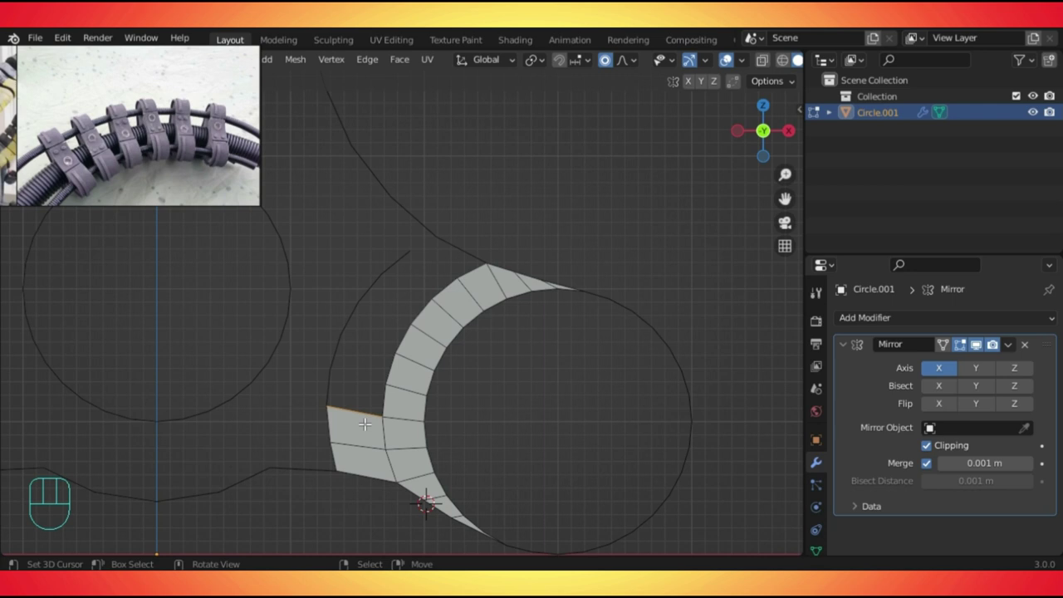
{"action": "key", "text": "f"}
{"action": "key", "text": "f"}
{"action": "key", "text": "f"}
{"action": "key", "text": "f"}
{"action": "key", "text": "f"}
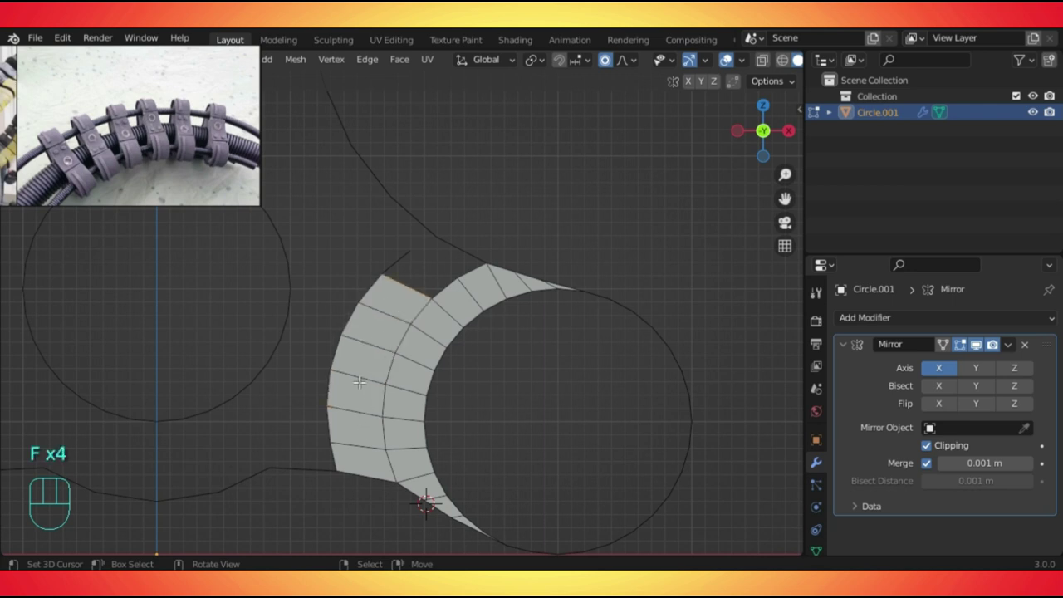
Fill the closing quad between the top of the new face row, the side wall and the upper connecting arc.
{"action": "key", "text": "KP_1"}
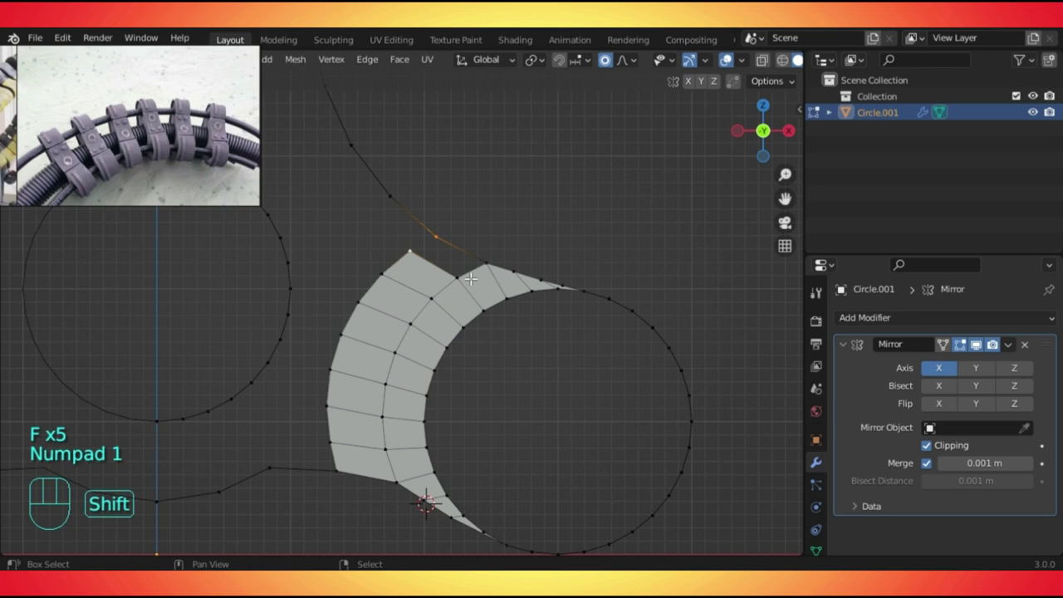
{"action": "key", "text": "f"}
{"action": "scroll", "coordinate": [354, 344], "scroll_direction": "down", "scroll_amount": 3}
{"action": "scroll", "coordinate": [335, 363], "scroll_direction": "up", "scroll_amount": 2}
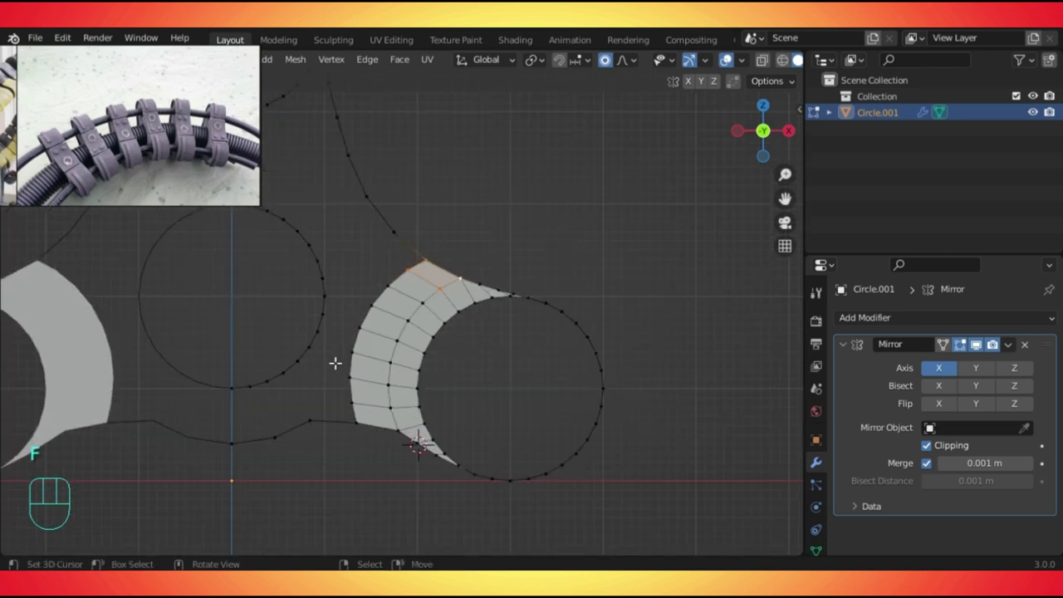
Duplicate the central circle's loop, scale it up and shift it horizontally so it surrounds the original concentrically.
{"action": "middle_click_drag", "start_coordinate": [310, 314], "coordinate": [363, 344], "text": "shift"}
{"action": "scroll", "coordinate": [361, 346], "scroll_direction": "up", "scroll_amount": 2}
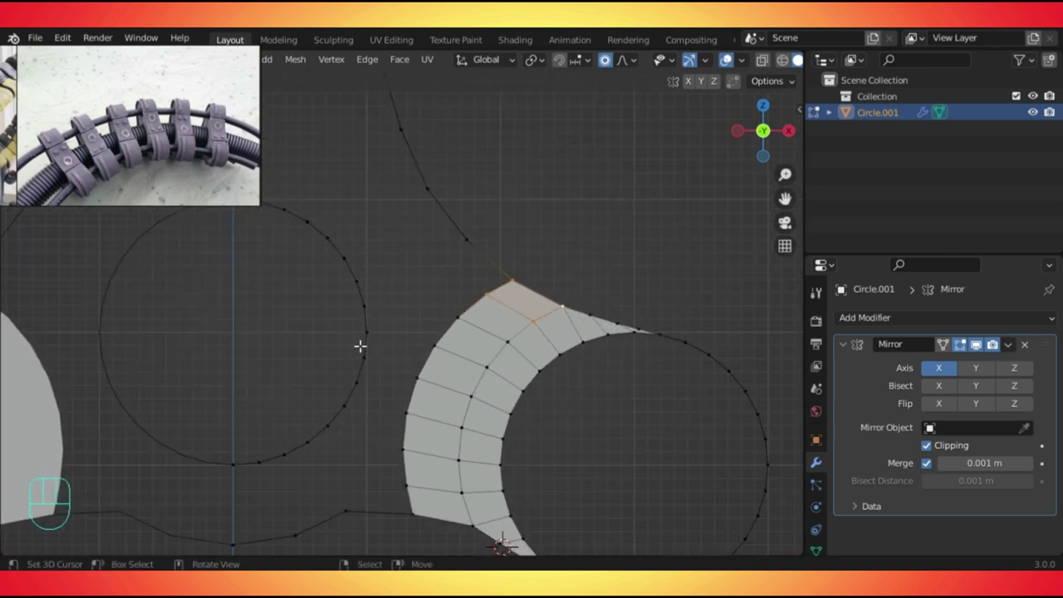
{"action": "right_click", "coordinate": [361, 290], "text": "alt"}
{"action": "scroll", "coordinate": [360, 293], "scroll_direction": "down", "scroll_amount": 2}
{"action": "middle_click_drag", "start_coordinate": [359, 293], "coordinate": [408, 349]}
{"action": "key", "text": "shift+d"}
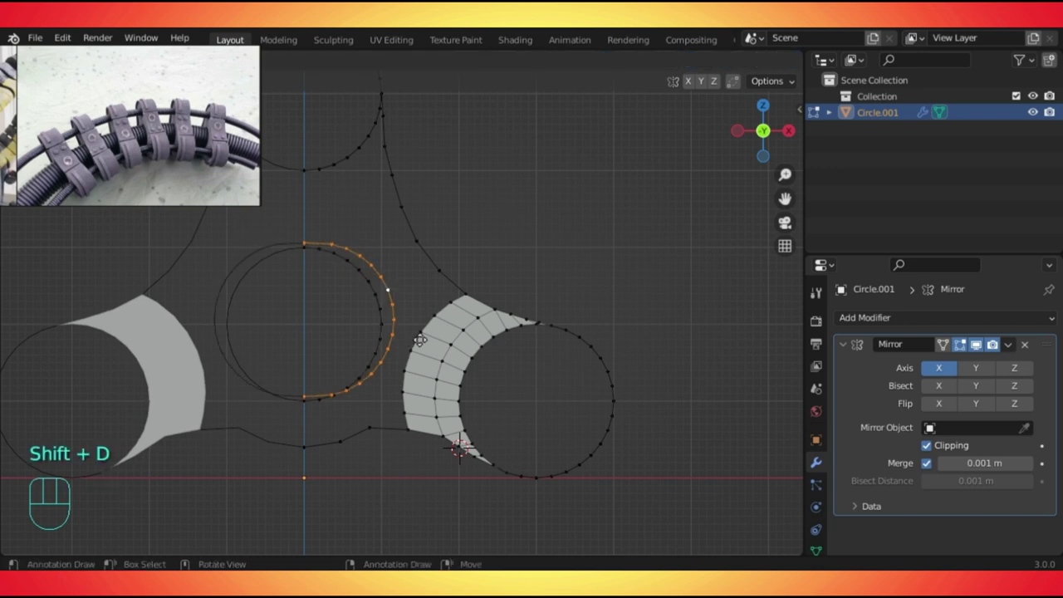
{"action": "left_click", "coordinate": [414, 349]}
{"action": "key", "text": "s"}
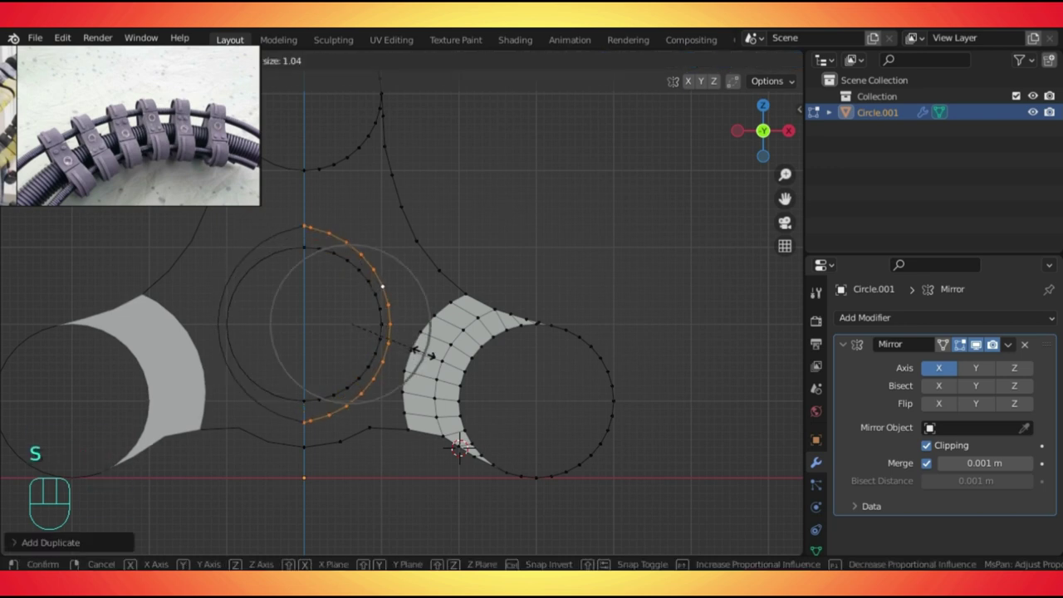
{"action": "left_click", "coordinate": [426, 355]}
{"action": "key", "text": "g"}
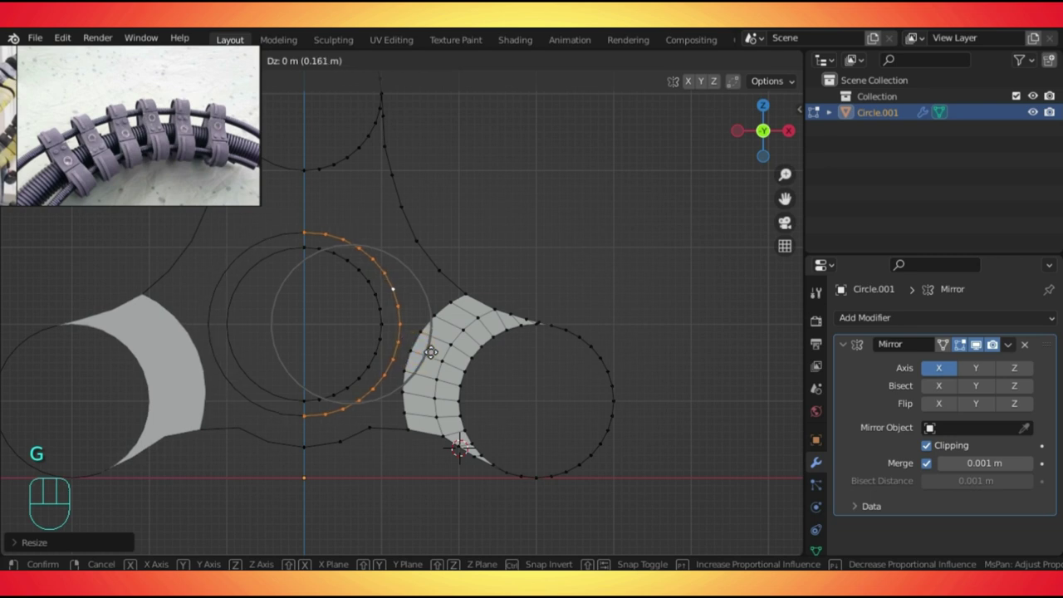
{"action": "left_click", "coordinate": [431, 352]}
Fill the whole ring between the central circle and its enlarged duplicate with quad faces.
{"action": "scroll", "coordinate": [391, 353], "scroll_direction": "up", "scroll_amount": 2}
{"action": "left_click", "coordinate": [389, 354]}
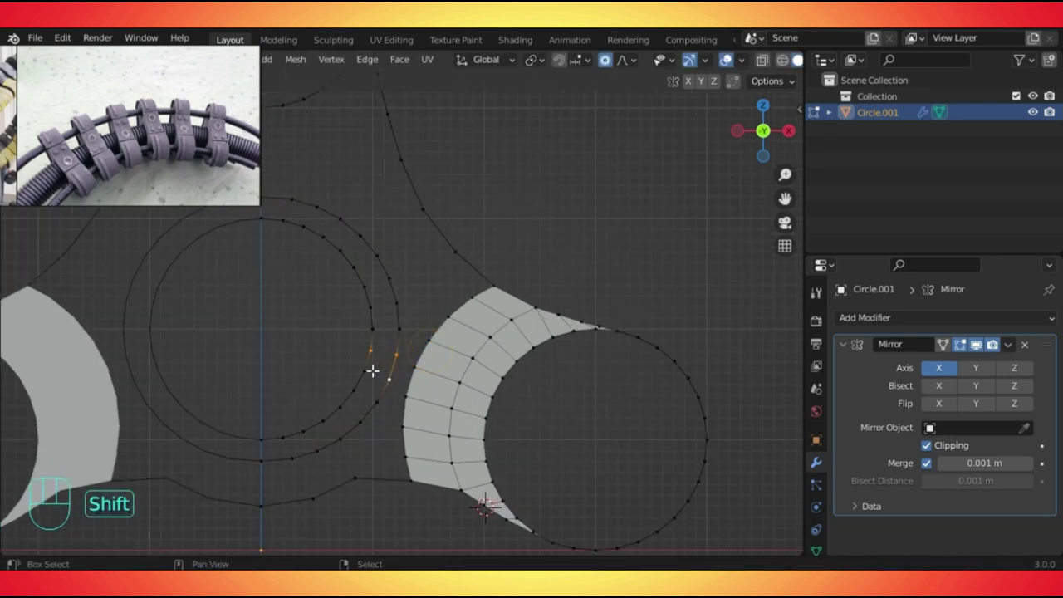
{"action": "left_click", "coordinate": [370, 371], "text": "shift"}
{"action": "key", "text": "f"}
{"action": "key", "text": "KP_2"}
{"action": "key", "text": "f"}
{"action": "key", "text": "f"}
{"action": "key", "text": "f"}
{"action": "key", "text": "f"}
{"action": "key", "text": "f"}
{"action": "key", "text": "f"}
{"action": "key", "text": "f"}
{"action": "key", "text": "f"}
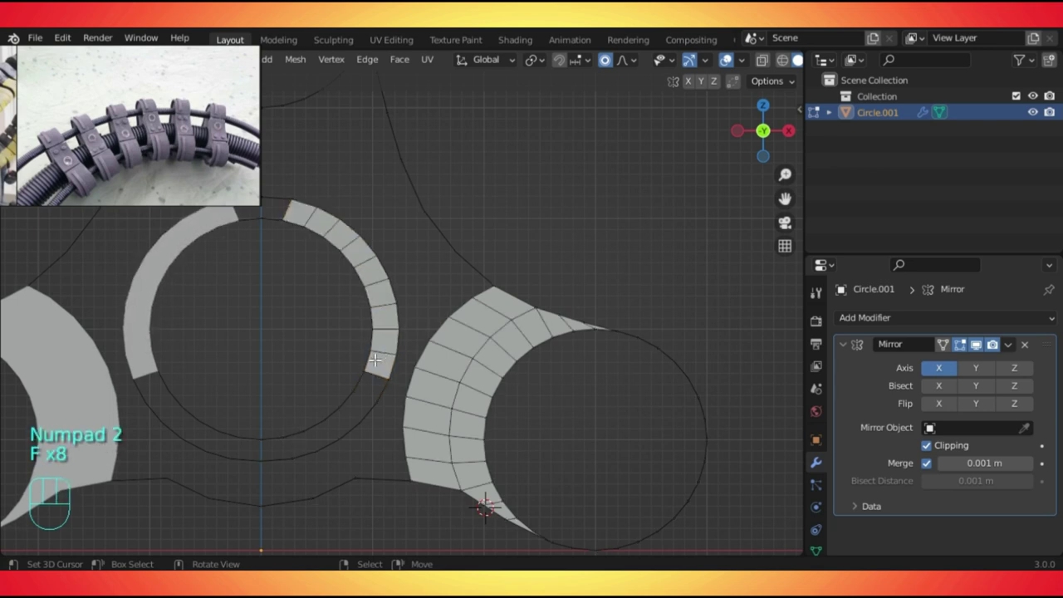
{"action": "key", "text": "f"}
{"action": "key", "text": "f"}
{"action": "key", "text": "f"}
{"action": "key", "text": "f"}
{"action": "key", "text": "f"}
{"action": "key", "text": "f"}
{"action": "key", "text": "f"}
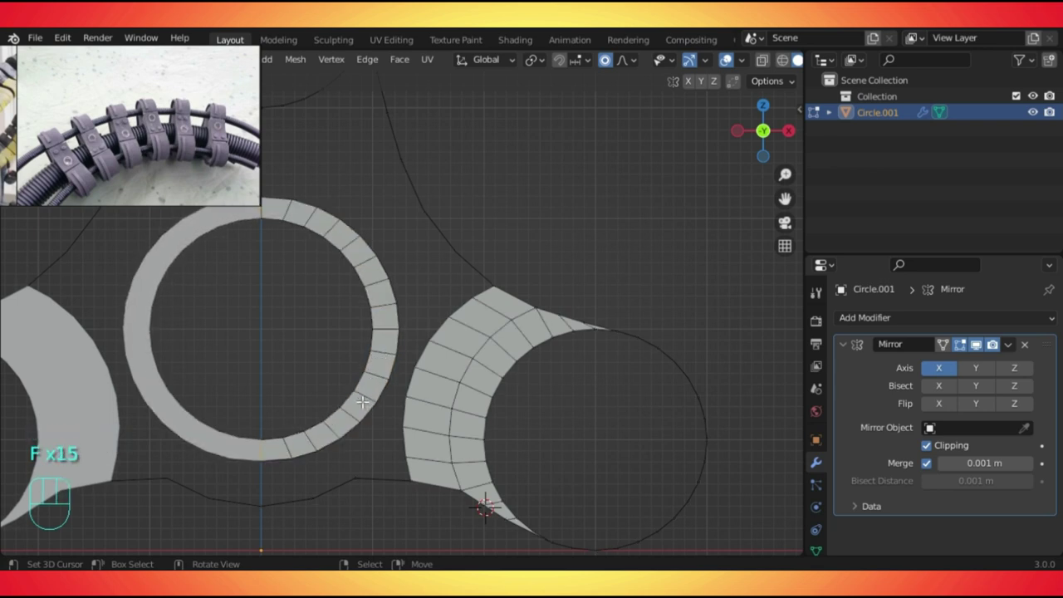
Bridge the central ring and the side wall with three adjoining quad faces.
{"action": "key", "text": "KP_1"}
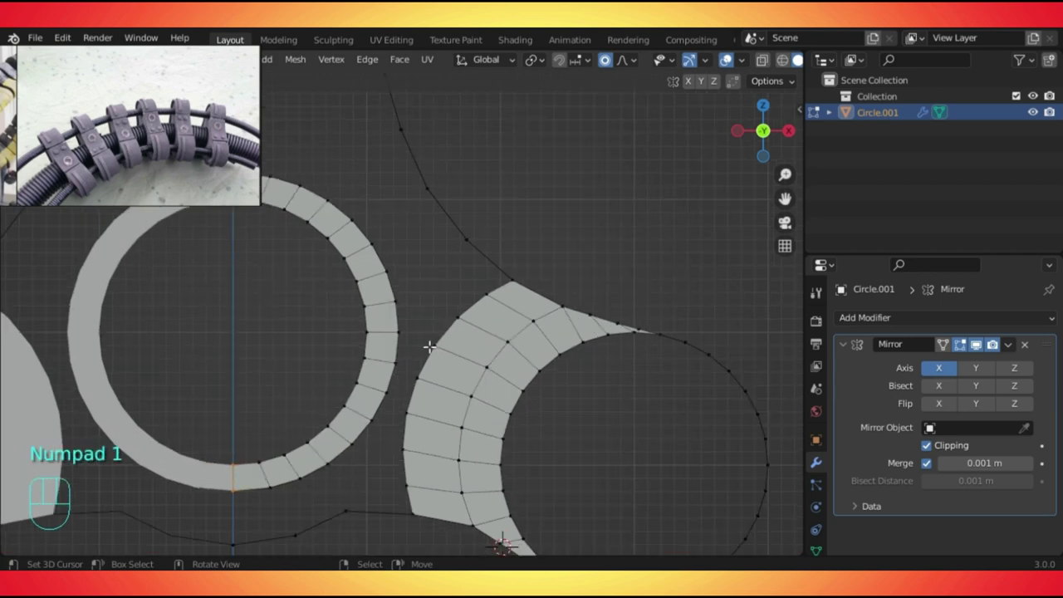
{"action": "left_click", "coordinate": [397, 332], "text": "shift"}
{"action": "left_click", "coordinate": [416, 378], "text": "shift"}
{"action": "key", "text": "f"}
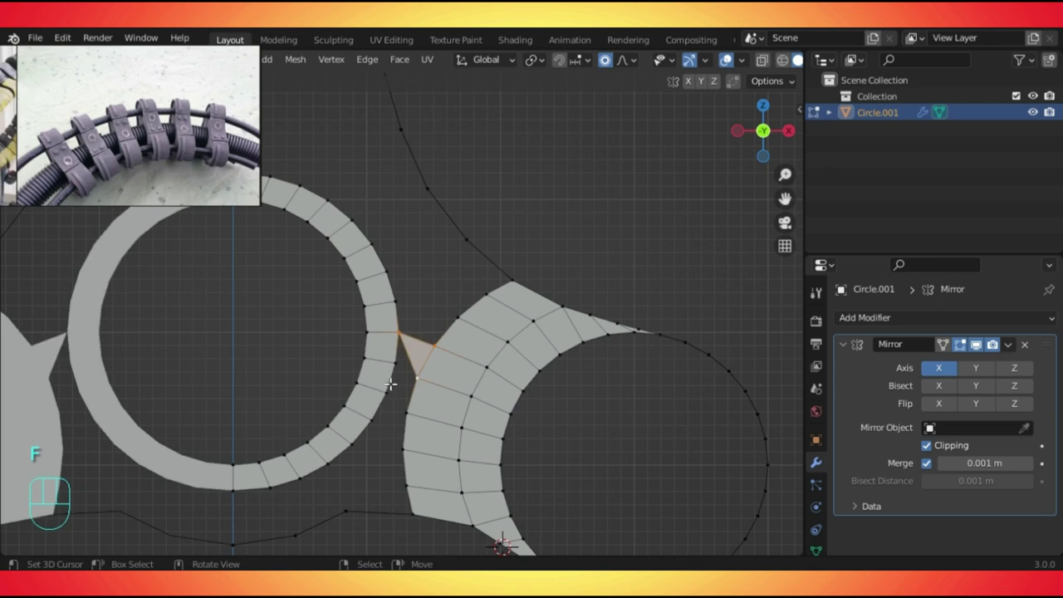
{"action": "key", "text": "ctrl+z"}
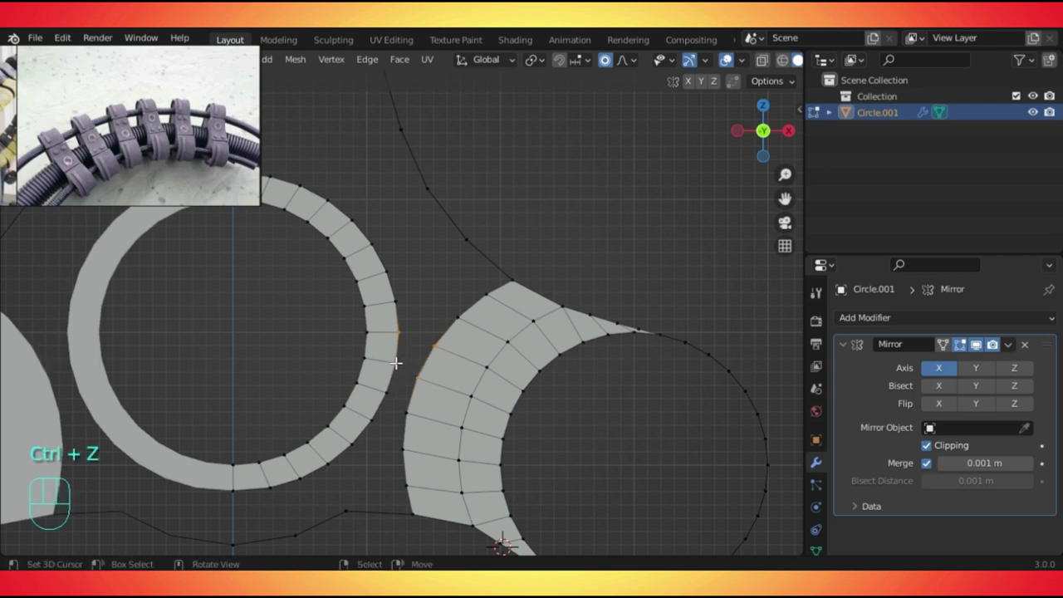
{"action": "left_click", "coordinate": [396, 363], "text": "shift"}
{"action": "key", "text": "f"}
{"action": "key", "text": "2"}
{"action": "left_click", "coordinate": [406, 371]}
{"action": "key", "text": "f"}
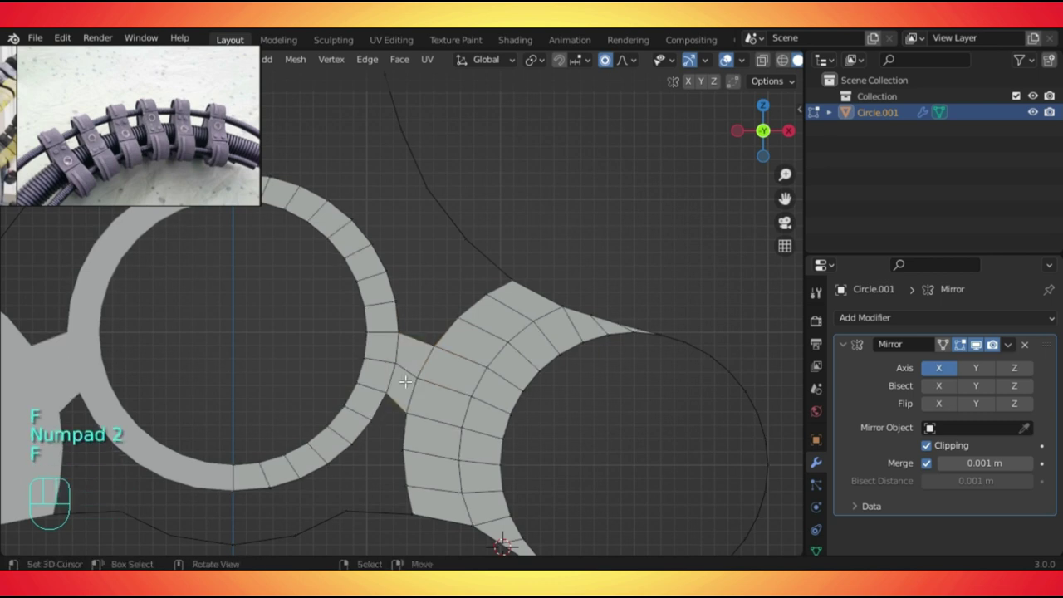
{"action": "key", "text": "f"}
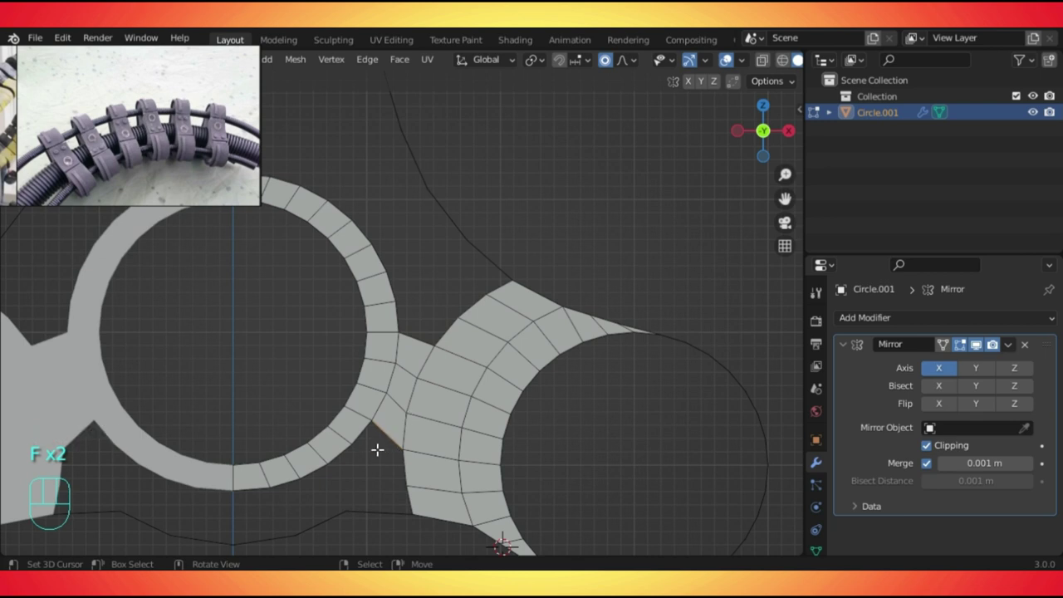
Slide the bridge's vertices along the side wall's edge to even out the faces, and add a loop cut through the bridge.
{"action": "key", "text": "1"}
{"action": "key", "text": "g"}
{"action": "key", "text": "g"}
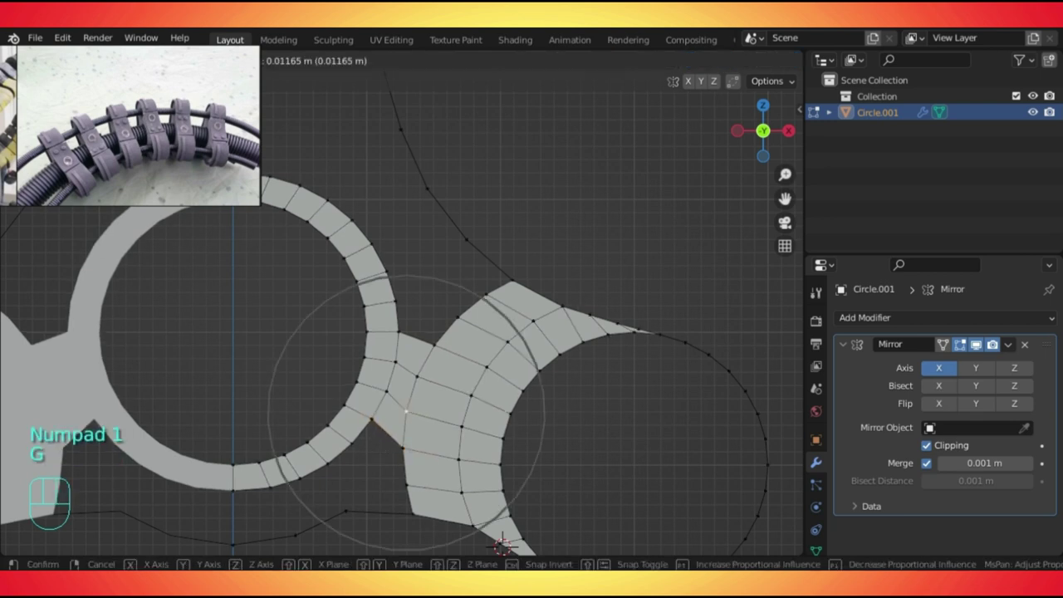
{"action": "left_click", "coordinate": [375, 428]}
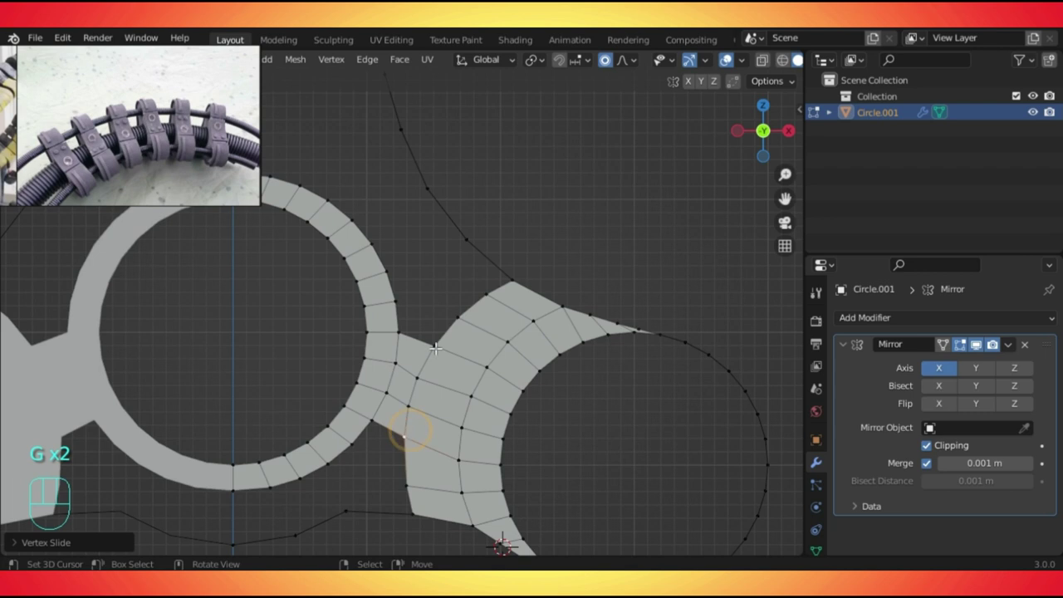
{"action": "left_click", "coordinate": [419, 377]}
{"action": "key", "text": "g"}
{"action": "left_click", "coordinate": [420, 378]}
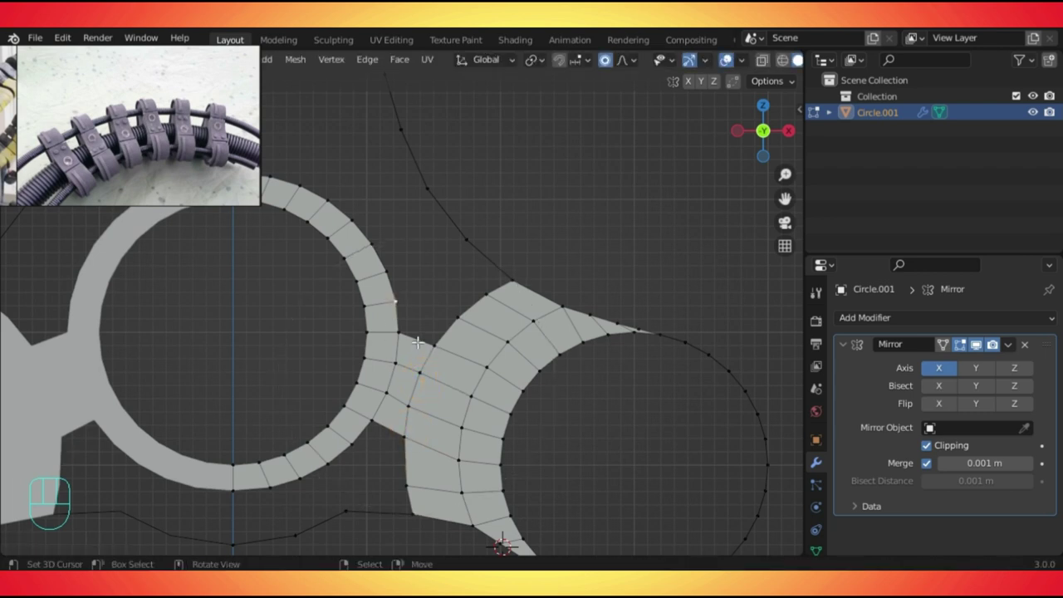
{"action": "key", "text": "ctrl+r"}
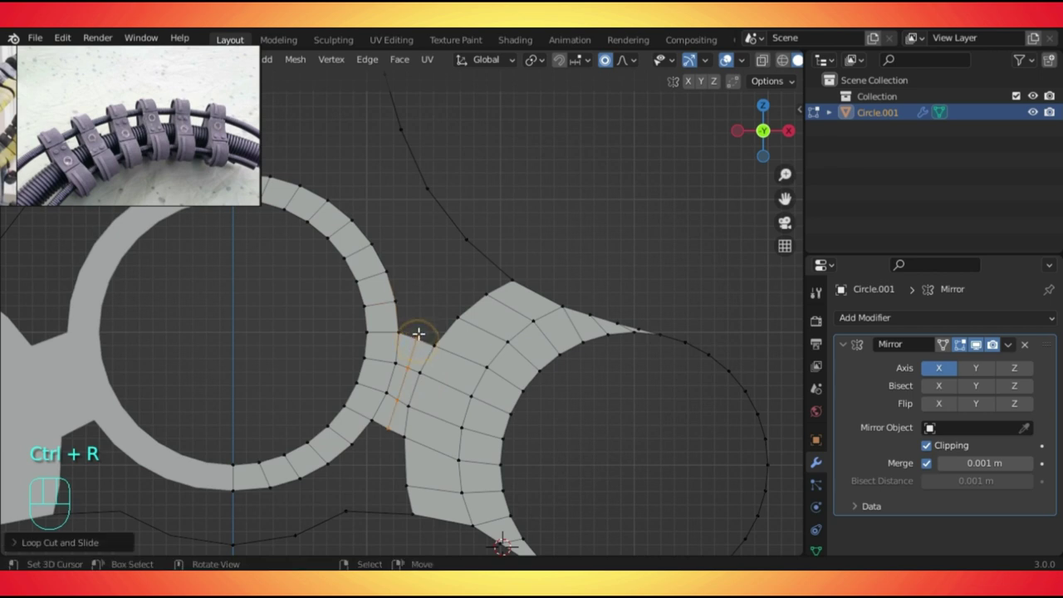
Duplicate the lower stretch of the central ring's outer edge and place it between the ring and the bottom arch.
{"action": "middle_click_drag", "start_coordinate": [341, 444], "coordinate": [409, 431], "text": "shift"}
{"action": "right_click", "coordinate": [421, 433]}
{"action": "right_click", "coordinate": [303, 479]}
{"action": "right_click", "coordinate": [424, 439], "text": "ctrl"}
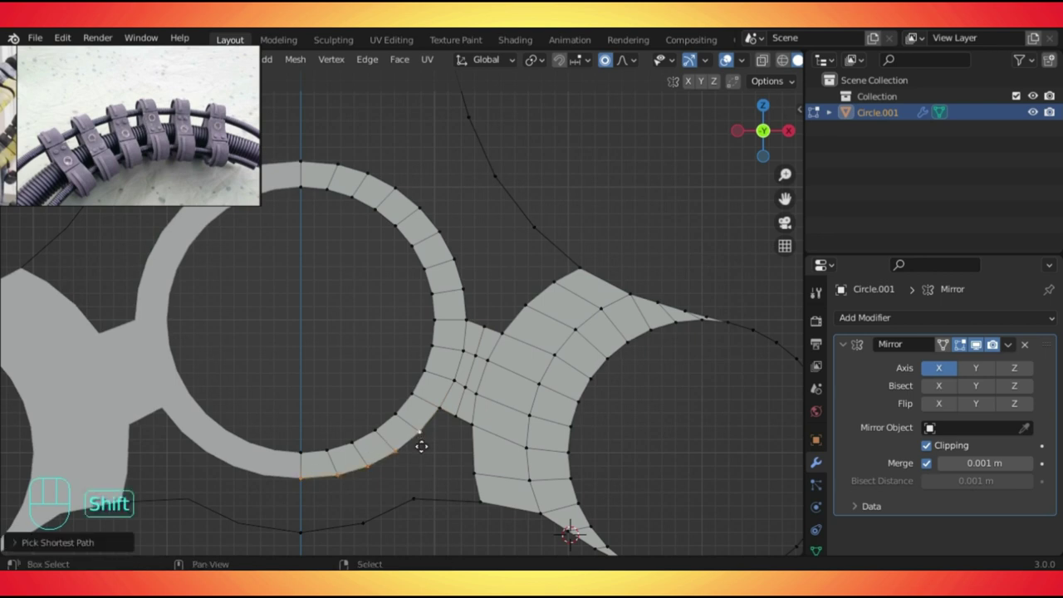
{"action": "key", "text": "shift+d"}
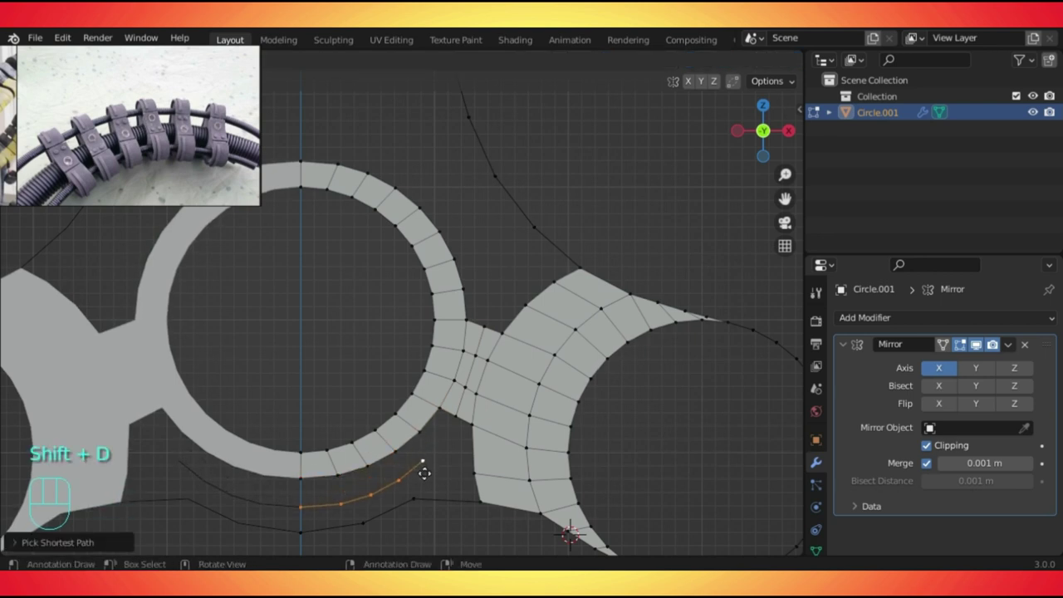
{"action": "left_click", "coordinate": [425, 467]}
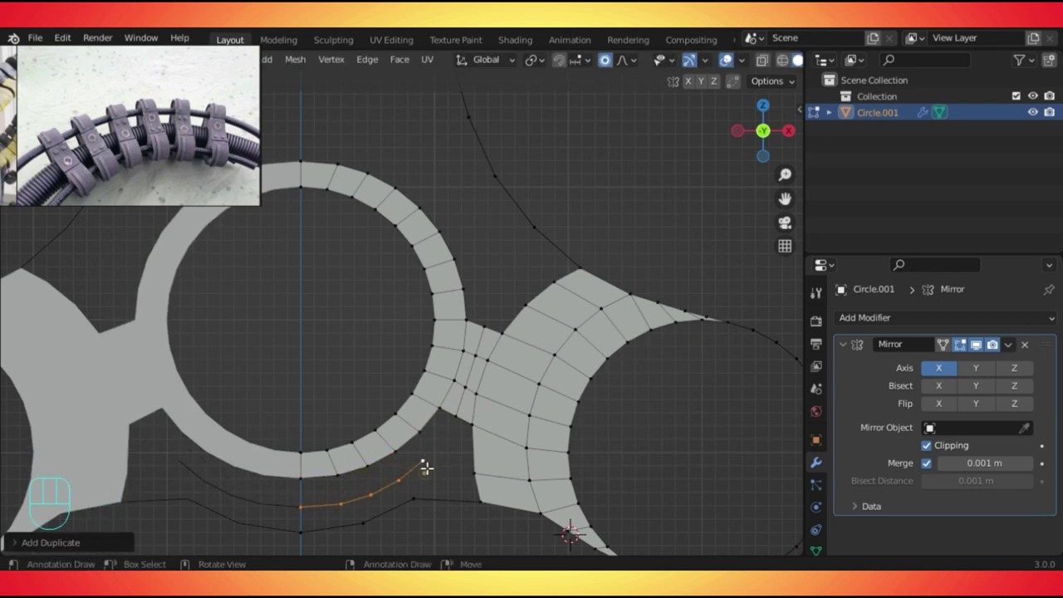
Fill two stacked quads beside the mirror axis, from the central ring through the duplicated edge to the bottom arch, adjusting the arch vertex.
{"action": "right_click", "coordinate": [337, 483]}
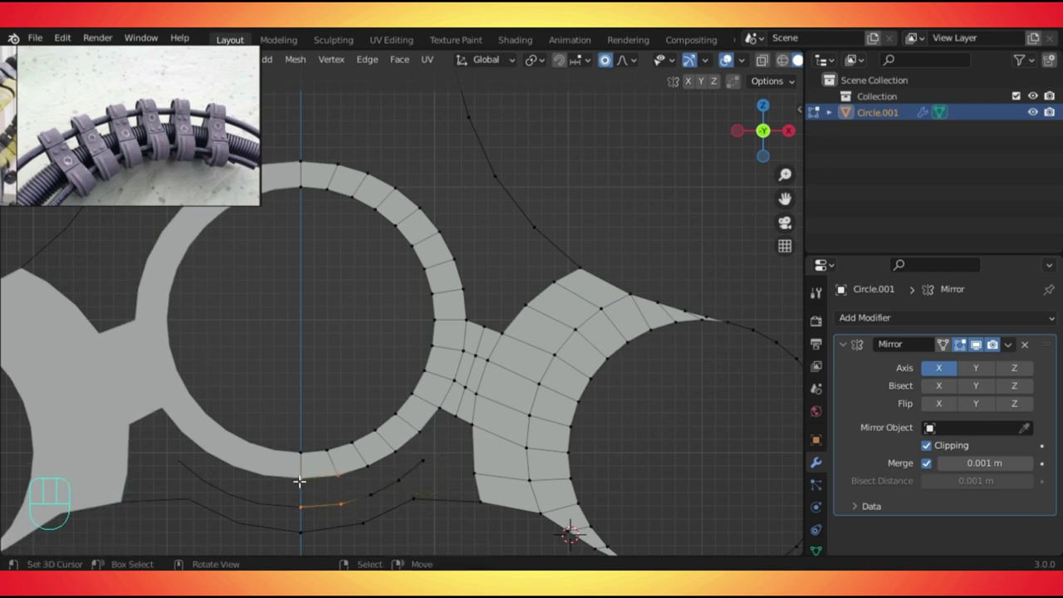
{"action": "key", "text": "f"}
{"action": "key", "text": "f"}
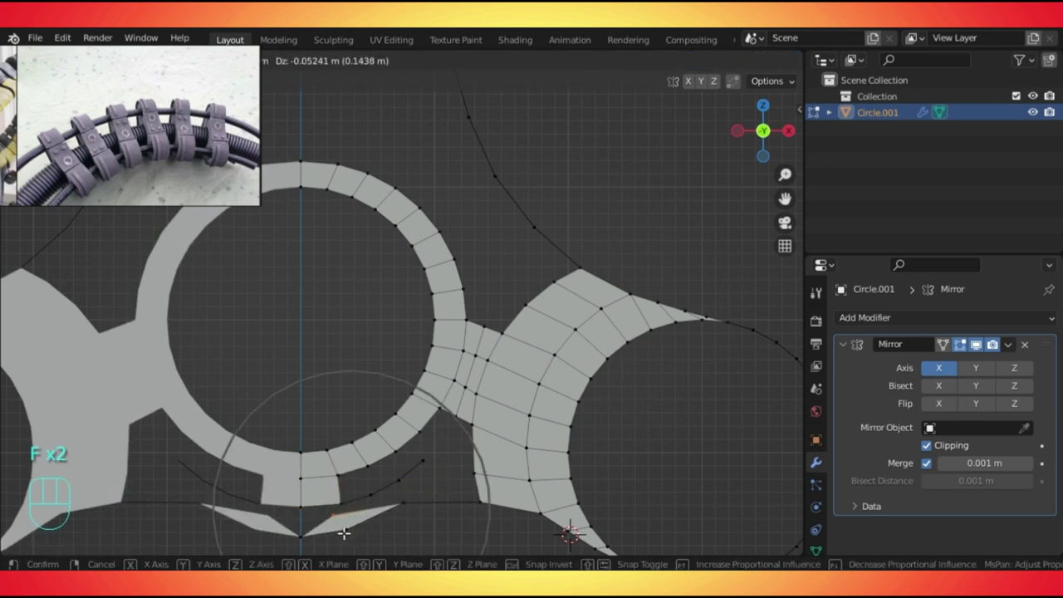
{"action": "key", "text": "ctrl+z"}
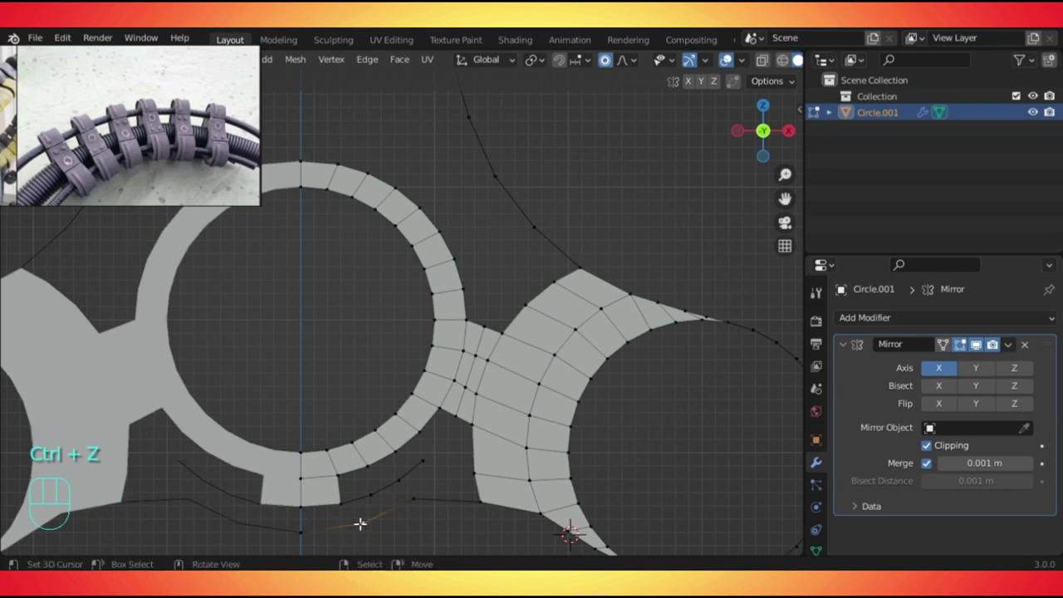
{"action": "key", "text": "g"}
{"action": "left_click", "coordinate": [346, 528]}
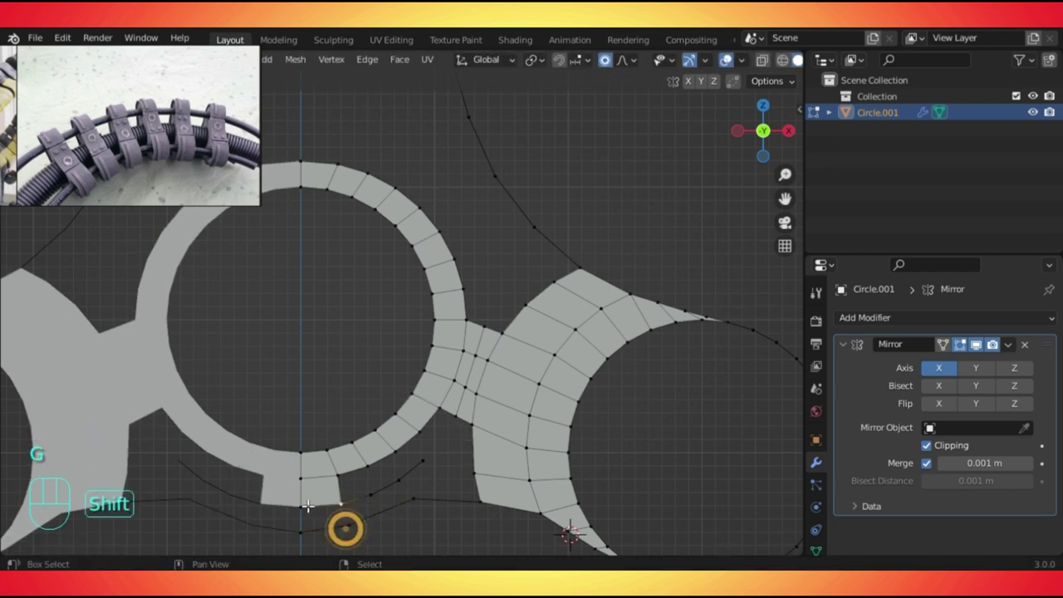
{"action": "key", "text": "f"}
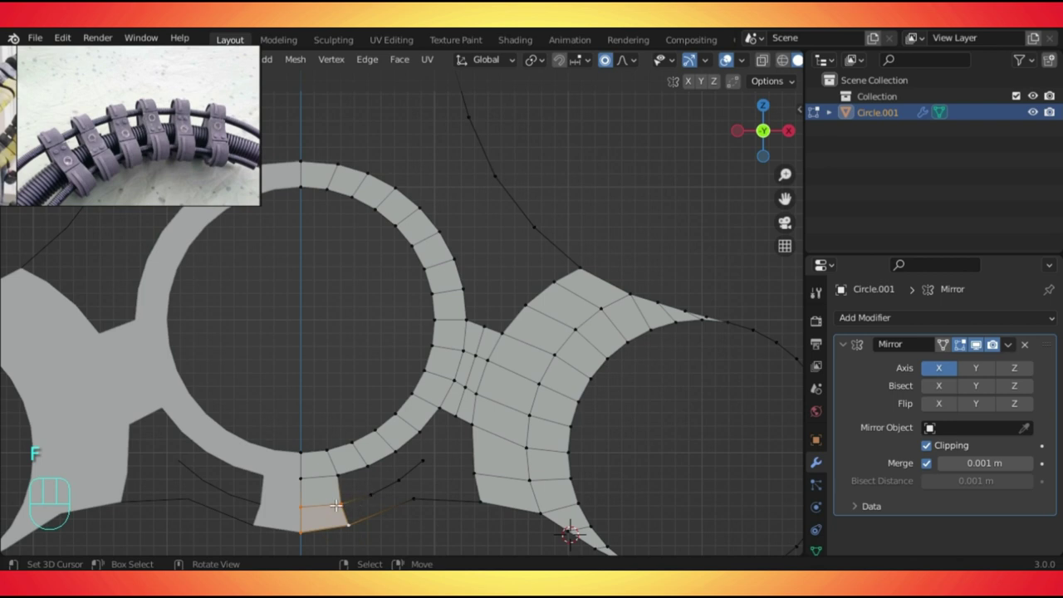
Nudge the duplicated edge's vertex up slightly and fill the next quad between the central ring and that edge.
{"action": "key", "text": "g"}
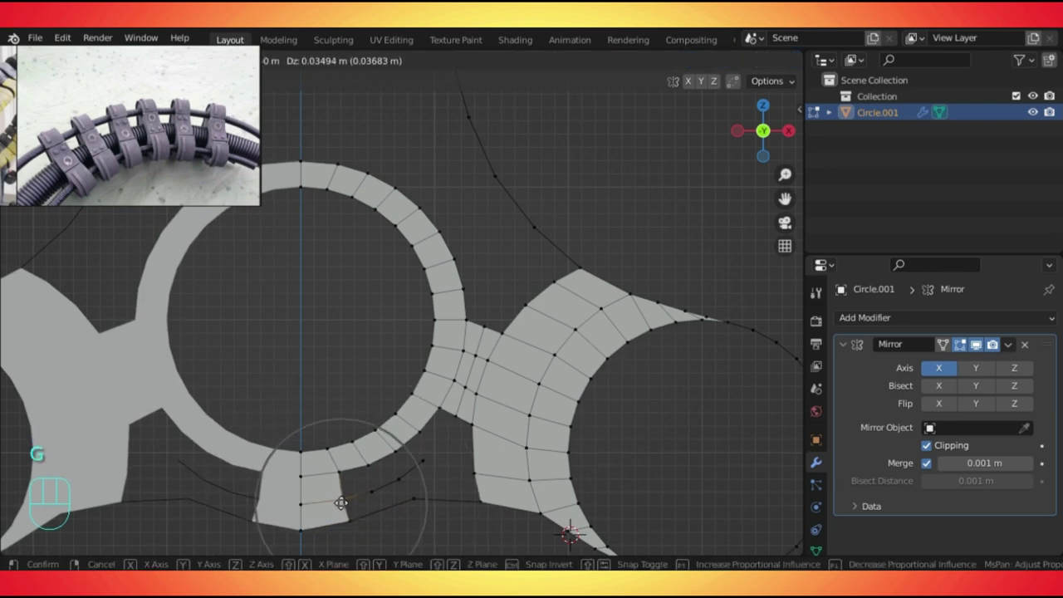
{"action": "left_click", "coordinate": [343, 501]}
{"action": "left_click", "coordinate": [366, 464]}
{"action": "left_click", "coordinate": [352, 494], "text": "shift"}
{"action": "key", "text": "f"}
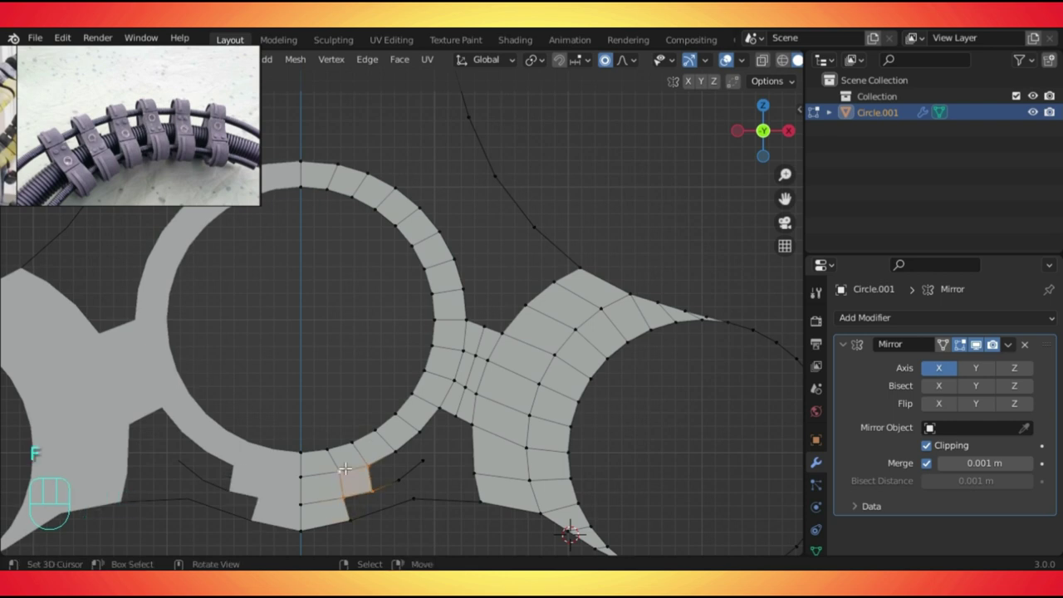
Add a vertex to the bottom arch with a loop cut, reposition it, and fill the quad up to the duplicated edge.
{"action": "key", "text": "ctrl+r"}
{"action": "left_click", "coordinate": [382, 513]}
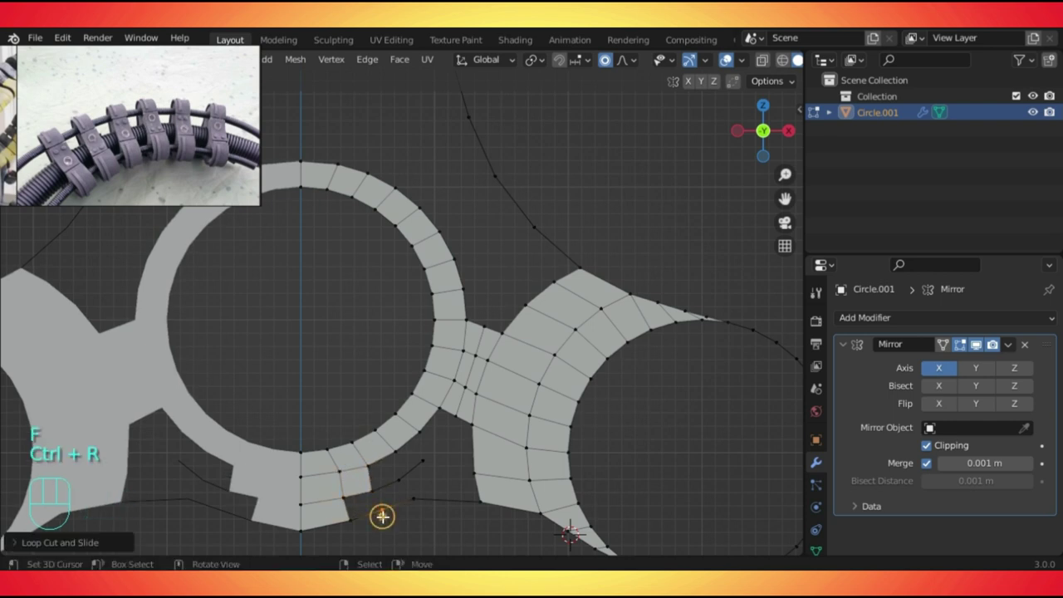
{"action": "key", "text": "g"}
{"action": "left_click", "coordinate": [378, 515]}
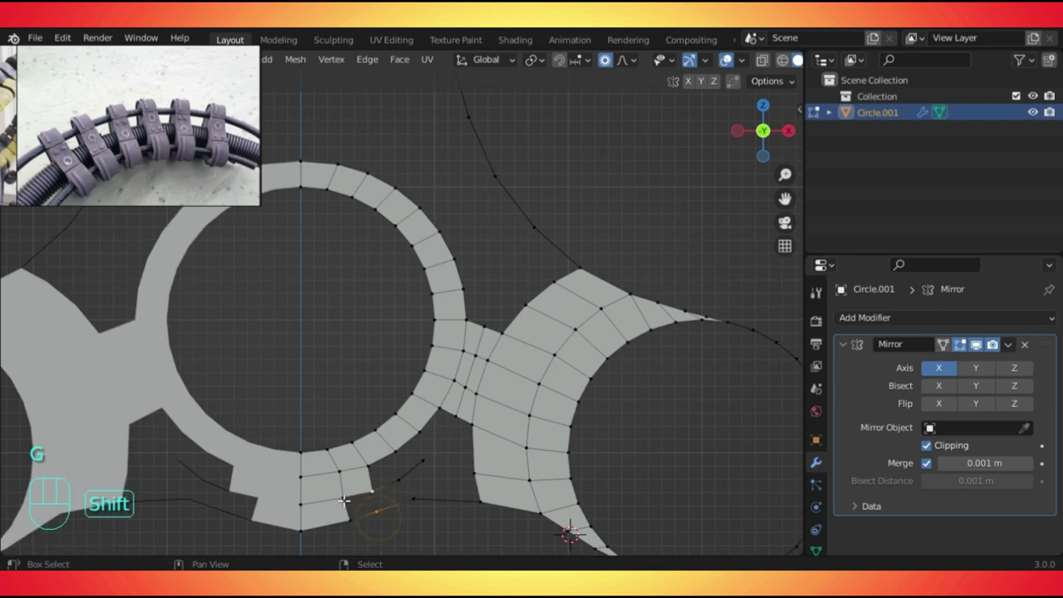
{"action": "right_click", "coordinate": [349, 521], "text": "shift"}
{"action": "key", "text": "f"}
Examine the clamp cross-section and its quad layout from the front and in perspective.
{"action": "scroll", "coordinate": [379, 479], "scroll_direction": "down", "scroll_amount": 7}
{"action": "middle_click_drag", "start_coordinate": [373, 411], "coordinate": [368, 449], "text": "shift"}
{"action": "scroll", "coordinate": [396, 387], "scroll_direction": "up", "scroll_amount": 4}
{"action": "scroll", "coordinate": [396, 386], "scroll_direction": "up", "scroll_amount": 2}
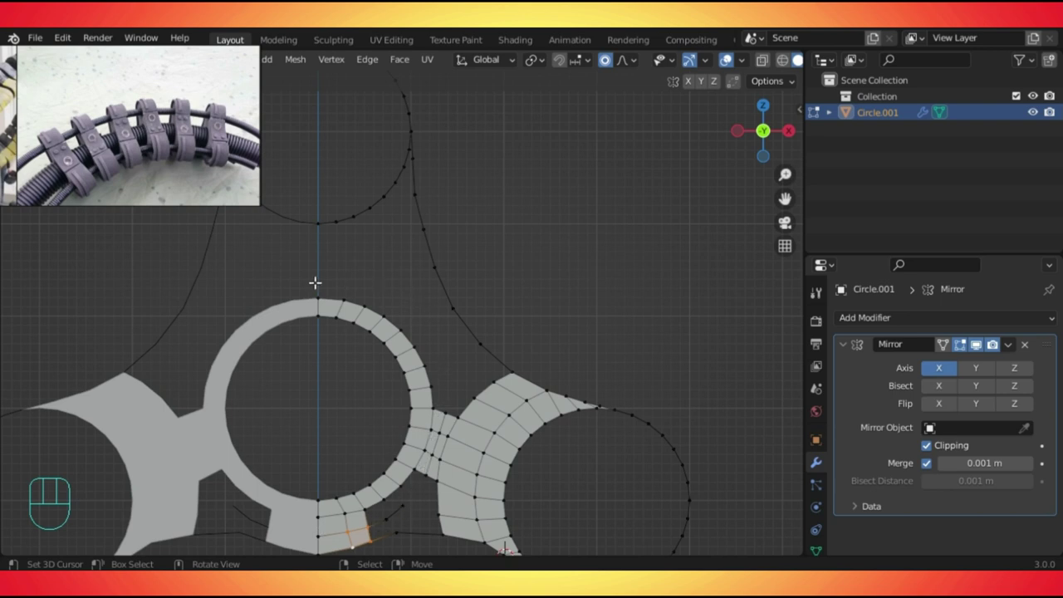
{"action": "middle_click_drag", "start_coordinate": [478, 361], "coordinate": [538, 318], "text": "shift"}
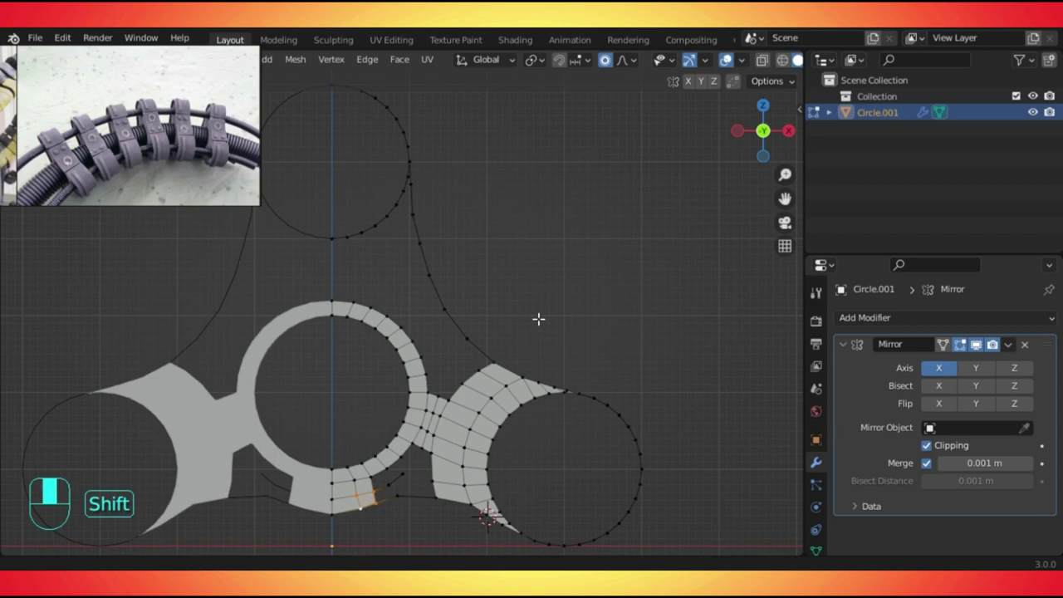
{"action": "scroll", "coordinate": [553, 311], "scroll_direction": "down", "scroll_amount": 2}
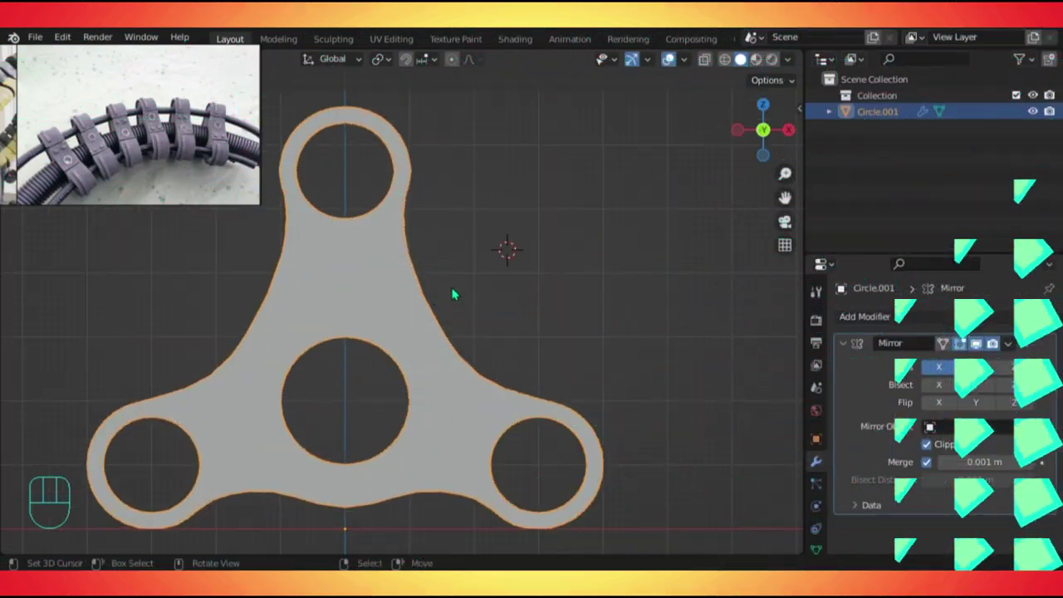
{"action": "scroll", "coordinate": [441, 308], "scroll_direction": "down", "scroll_amount": 3}
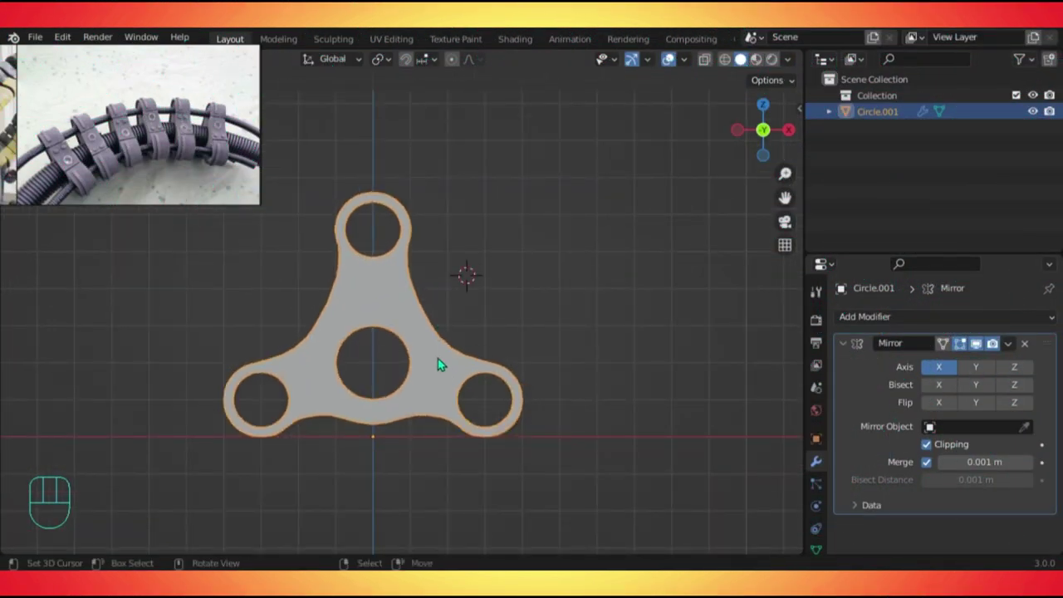
{"action": "scroll", "coordinate": [436, 364], "scroll_direction": "up", "scroll_amount": 2}
{"action": "middle_click_drag", "start_coordinate": [427, 362], "coordinate": [370, 390]}
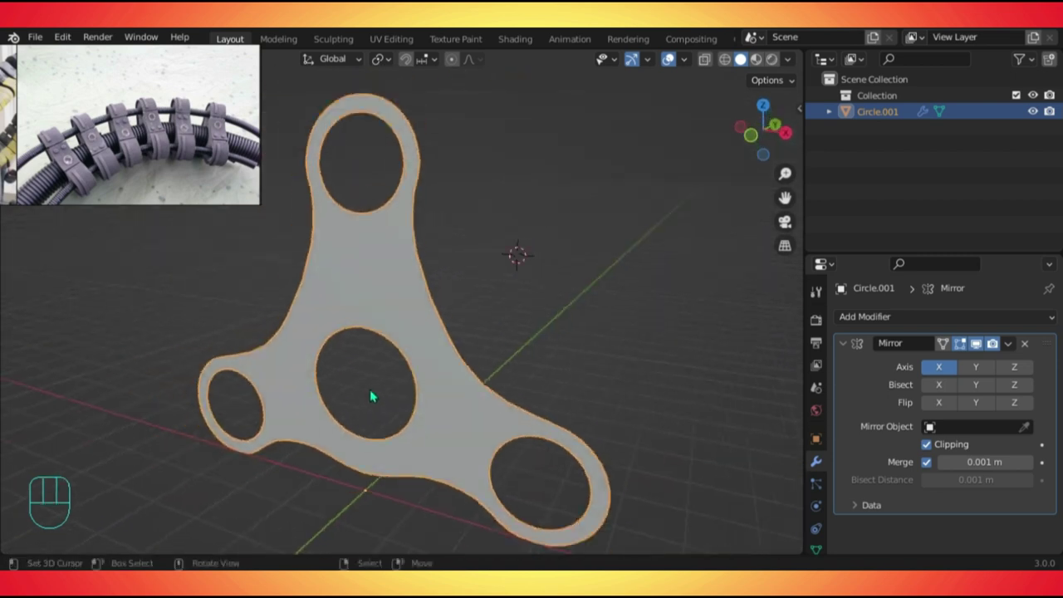
{"action": "scroll", "coordinate": [370, 390], "scroll_direction": "down", "scroll_amount": 2}
{"action": "key", "text": "Tab"}
{"action": "scroll", "coordinate": [370, 358], "scroll_direction": "up", "scroll_amount": 2}
{"action": "middle_click_drag", "start_coordinate": [369, 334], "coordinate": [461, 352], "text": "shift"}
{"action": "key", "text": "Tab"}
{"action": "key", "text": "KP_1"}
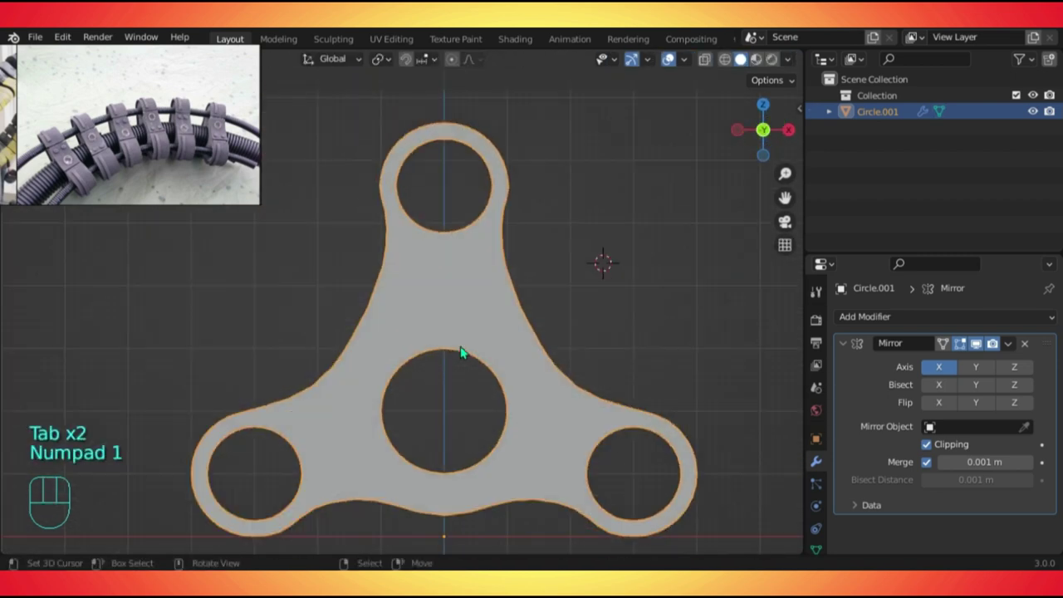
{"action": "key", "text": "Tab"}
{"action": "middle_click_drag", "start_coordinate": [407, 333], "coordinate": [389, 258], "text": "shift"}
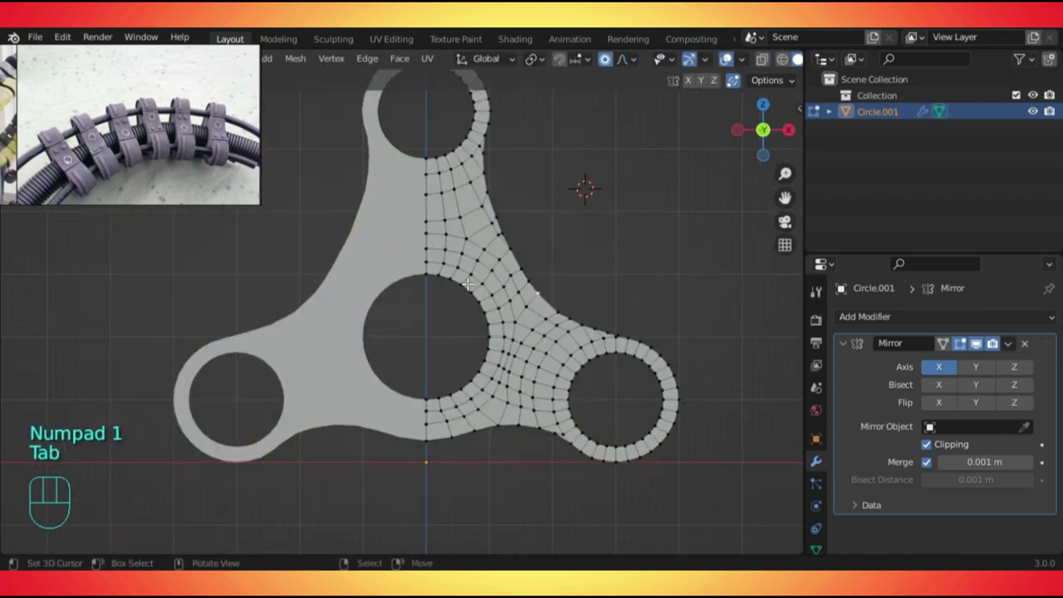
Move a vertex in the neck below the top circle and slide neighbouring vertices along the outer edge to even out the faces.
{"action": "scroll", "coordinate": [518, 346], "scroll_direction": "up", "scroll_amount": 2}
{"action": "middle_click_drag", "start_coordinate": [564, 358], "coordinate": [492, 448], "text": "shift"}
{"action": "scroll", "coordinate": [448, 269], "scroll_direction": "up", "scroll_amount": 1}
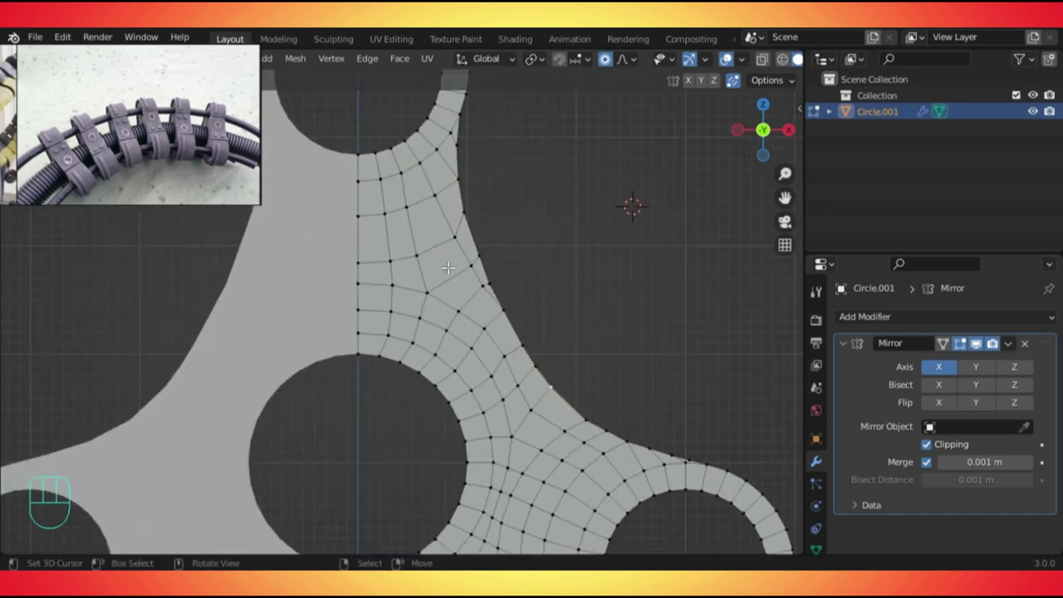
{"action": "key", "text": "g"}
{"action": "left_click", "coordinate": [455, 239]}
{"action": "right_click", "coordinate": [467, 269]}
{"action": "key", "text": "g"}
{"action": "key", "text": "g"}
{"action": "left_click", "coordinate": [470, 281]}
{"action": "key", "text": "g"}
{"action": "left_click", "coordinate": [470, 296]}
{"action": "scroll", "coordinate": [471, 297], "scroll_direction": "down", "scroll_amount": 4}
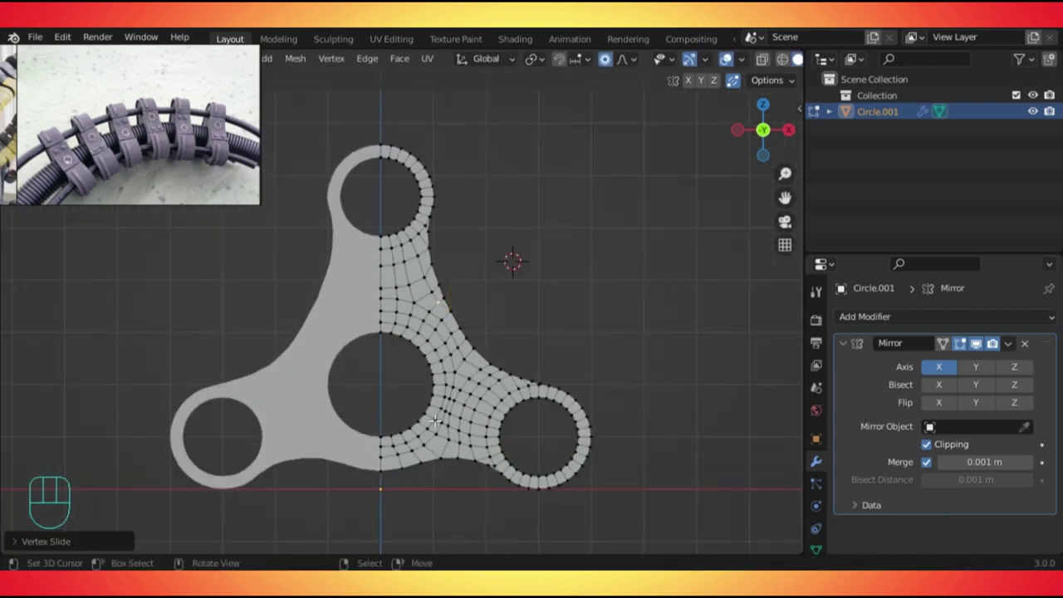
Inspect the evened-out mesh up close around the neck and across the whole clamp plate.
{"action": "scroll", "coordinate": [435, 422], "scroll_direction": "up", "scroll_amount": 2}
{"action": "middle_click_drag", "start_coordinate": [459, 268], "coordinate": [518, 304], "text": "shift"}
{"action": "scroll", "coordinate": [511, 333], "scroll_direction": "down", "scroll_amount": 2}
{"action": "middle_click_drag", "start_coordinate": [504, 360], "coordinate": [499, 349], "text": "shift"}
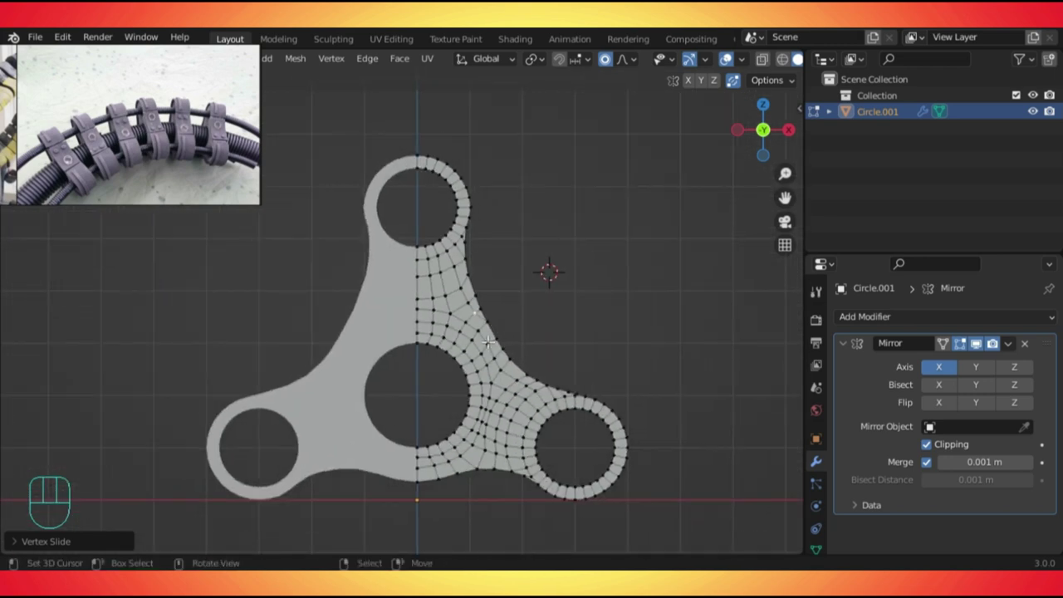
{"action": "scroll", "coordinate": [726, 344], "scroll_direction": "up", "scroll_amount": 1}
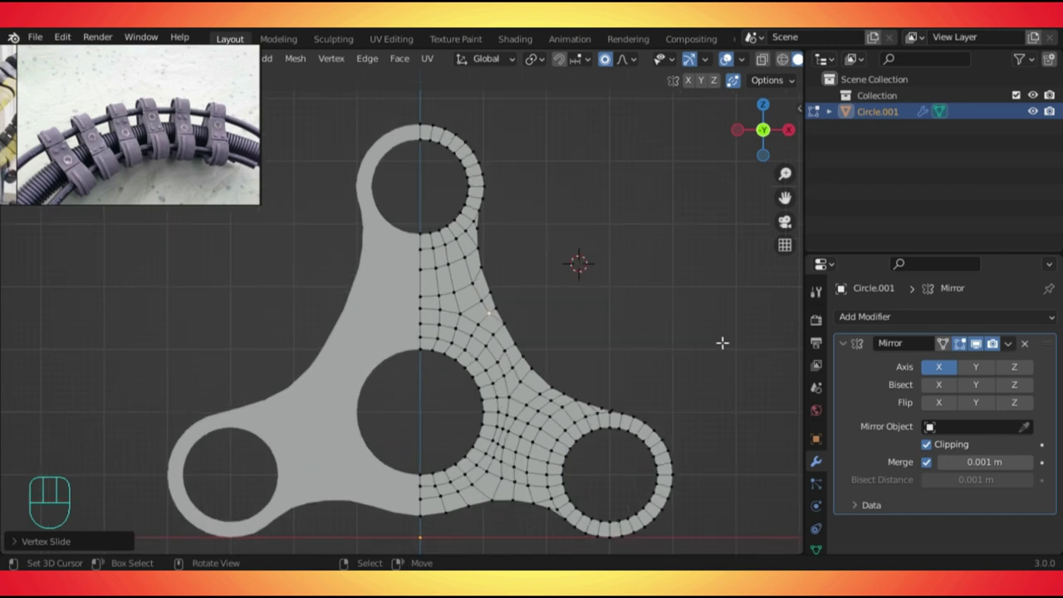
{"action": "scroll", "coordinate": [707, 344], "scroll_direction": "down", "scroll_amount": 2}
{"action": "scroll", "coordinate": [703, 344], "scroll_direction": "up", "scroll_amount": 1}
{"action": "middle_click_drag", "start_coordinate": [651, 360], "coordinate": [414, 383], "text": "shift"}
Return to Object Mode and add a Solidify modifier to the clamp plate with a thickness of 0.75 m.
{"action": "key", "text": "Tab"}
{"action": "left_click", "coordinate": [843, 344]}
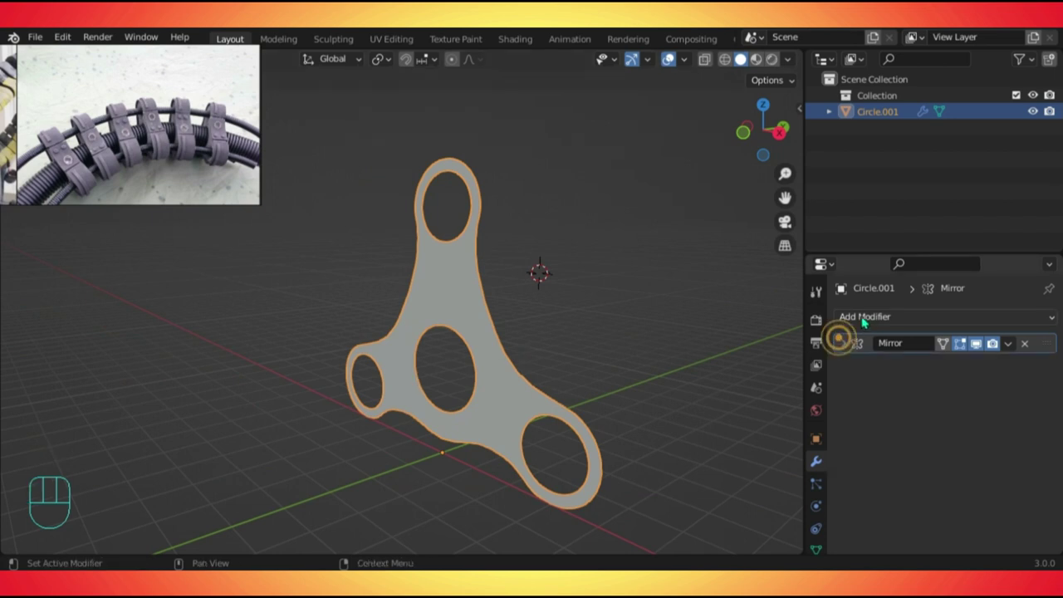
{"action": "left_click", "coordinate": [860, 317]}
{"action": "key", "text": "Escape"}
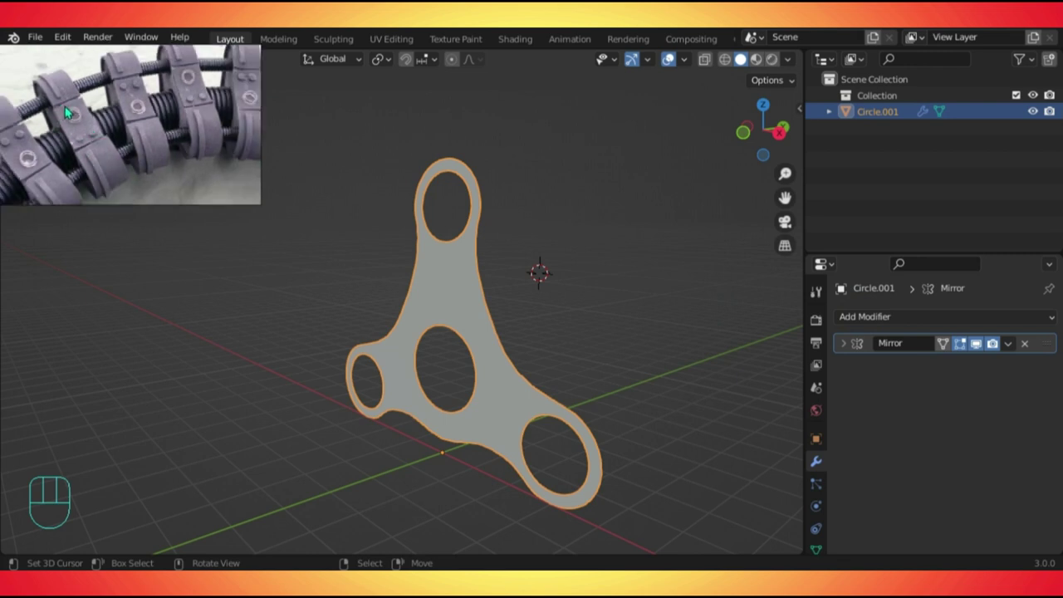
{"action": "left_click", "coordinate": [867, 317]}
{"action": "left_click", "coordinate": [867, 316]}
{"action": "left_click", "coordinate": [867, 317]}
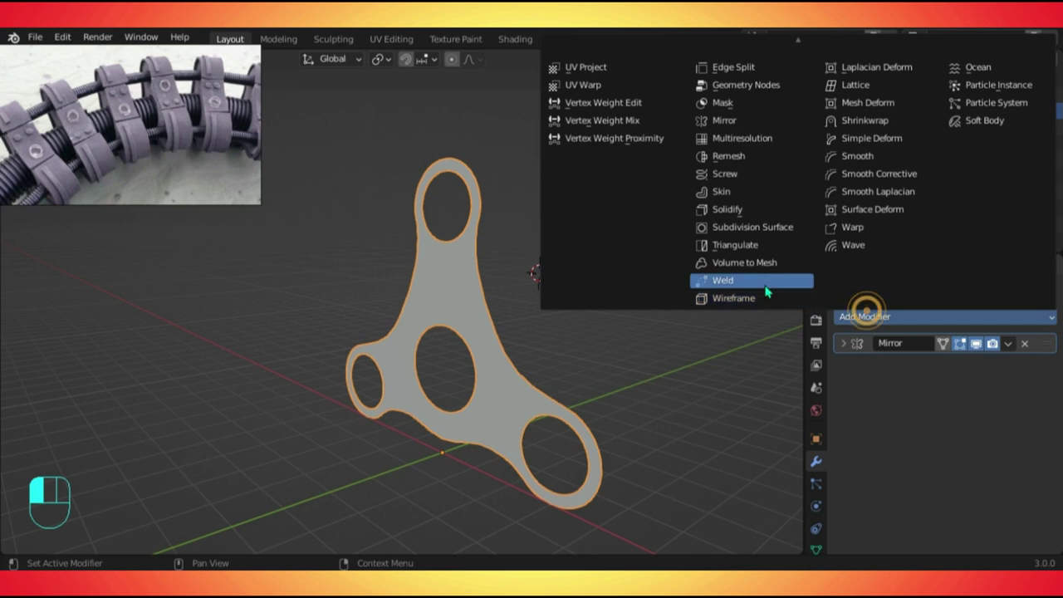
{"action": "left_click", "coordinate": [723, 210]}
{"action": "mouse_move", "coordinate": [963, 413]}
{"action": "left_mouse_down"}
{"action": "mouse_move", "coordinate": [1031, 413]}
{"action": "mouse_move", "coordinate": [960, 408]}
{"action": "left_mouse_up"}
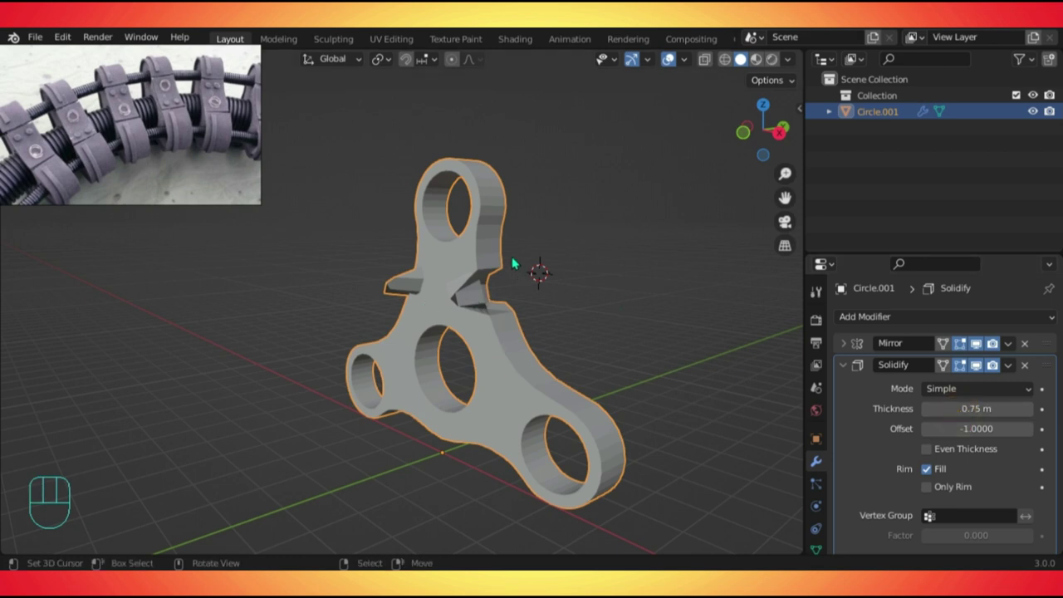
Select the clamp's entire mesh, recalculate its normals outside and again inside, and return to Object Mode.
{"action": "key", "text": "Tab"}
{"action": "key", "text": "a"}
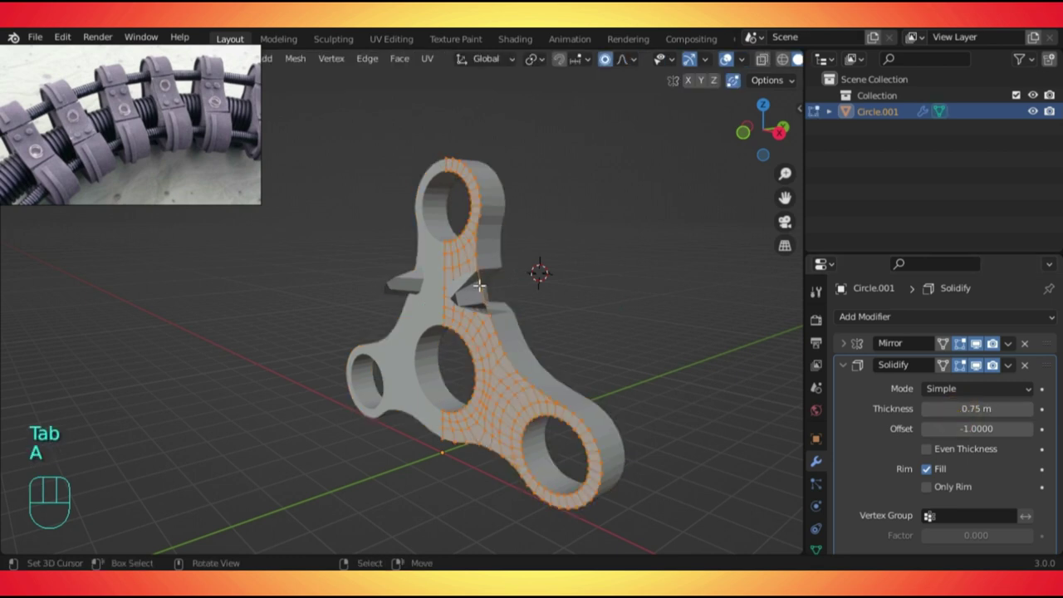
{"action": "scroll", "coordinate": [479, 285], "scroll_direction": "up", "scroll_amount": 1}
{"action": "key", "text": "alt+n"}
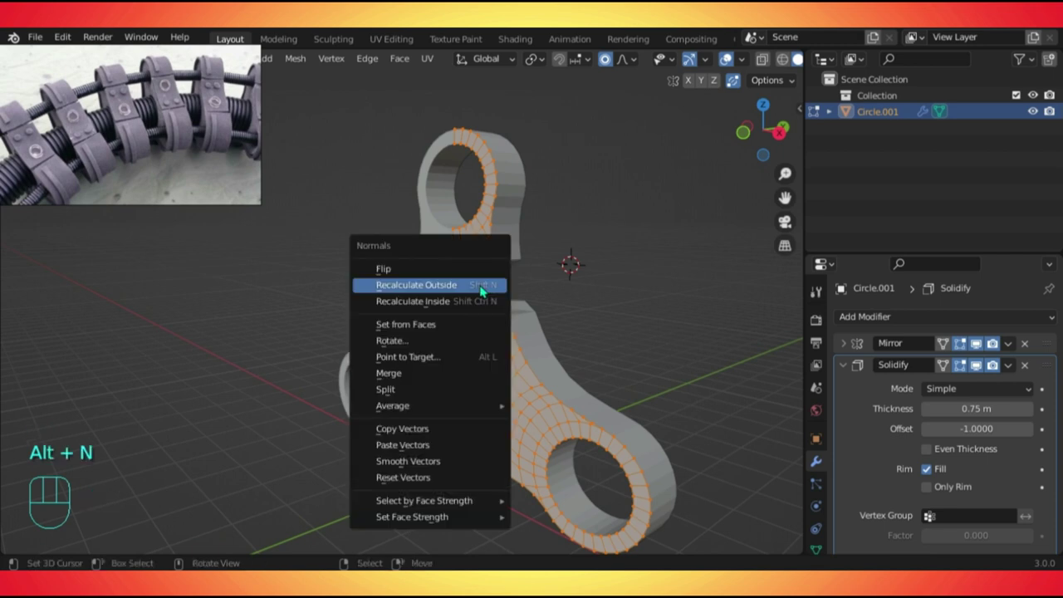
{"action": "left_click", "coordinate": [462, 285]}
{"action": "left_click", "coordinate": [460, 282]}
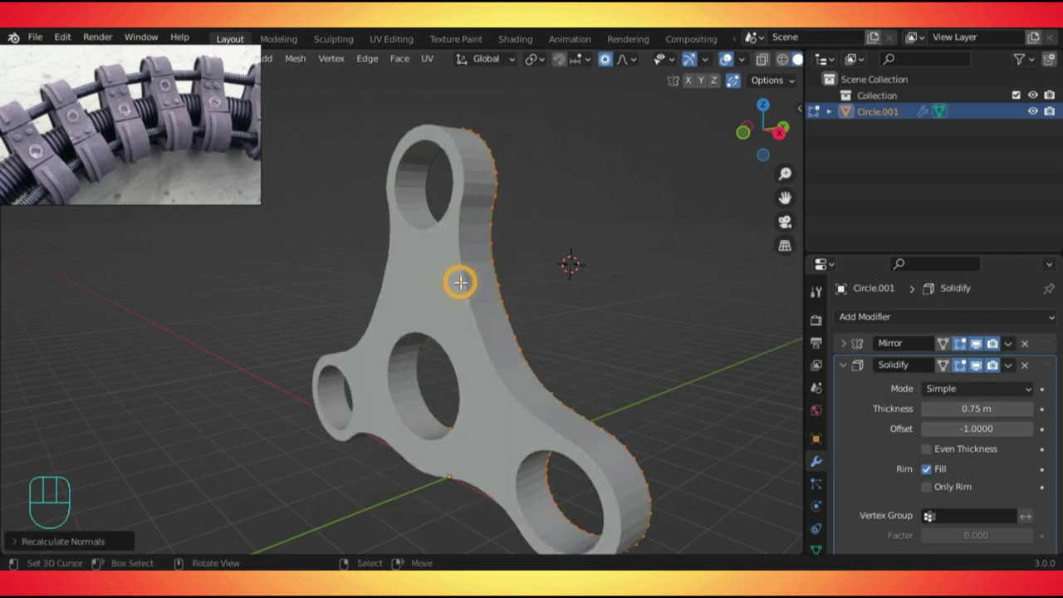
{"action": "key", "text": "alt"}
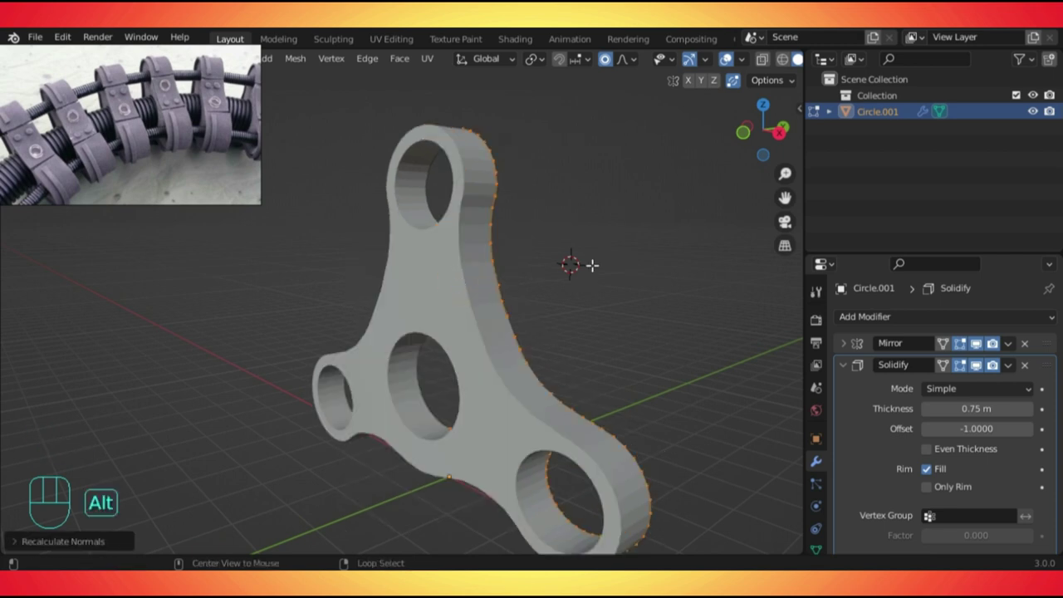
{"action": "key", "text": "alt+n"}
{"action": "left_click", "coordinate": [539, 280]}
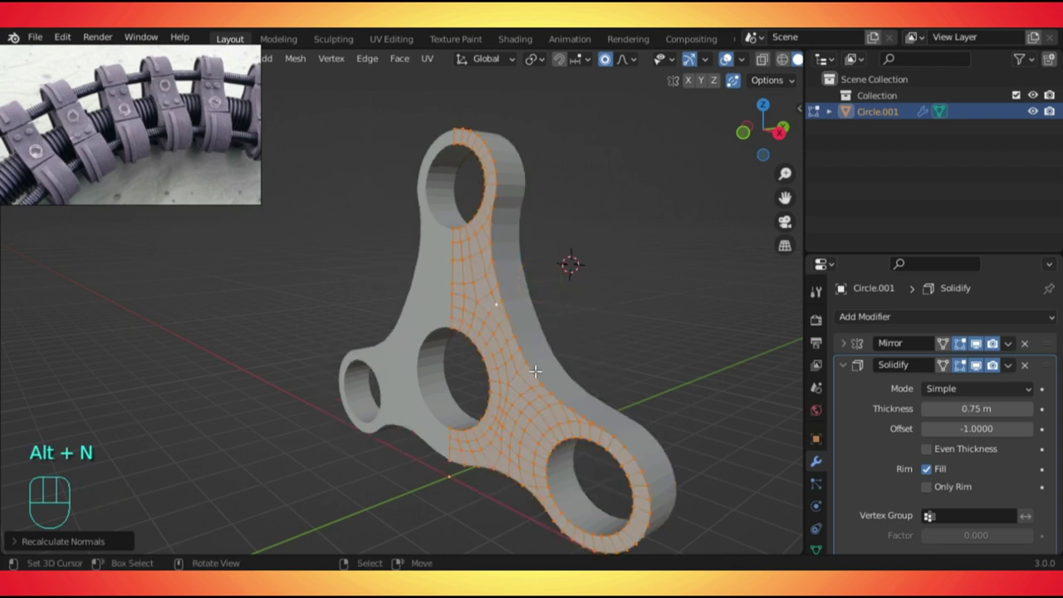
{"action": "key", "text": "Tab"}
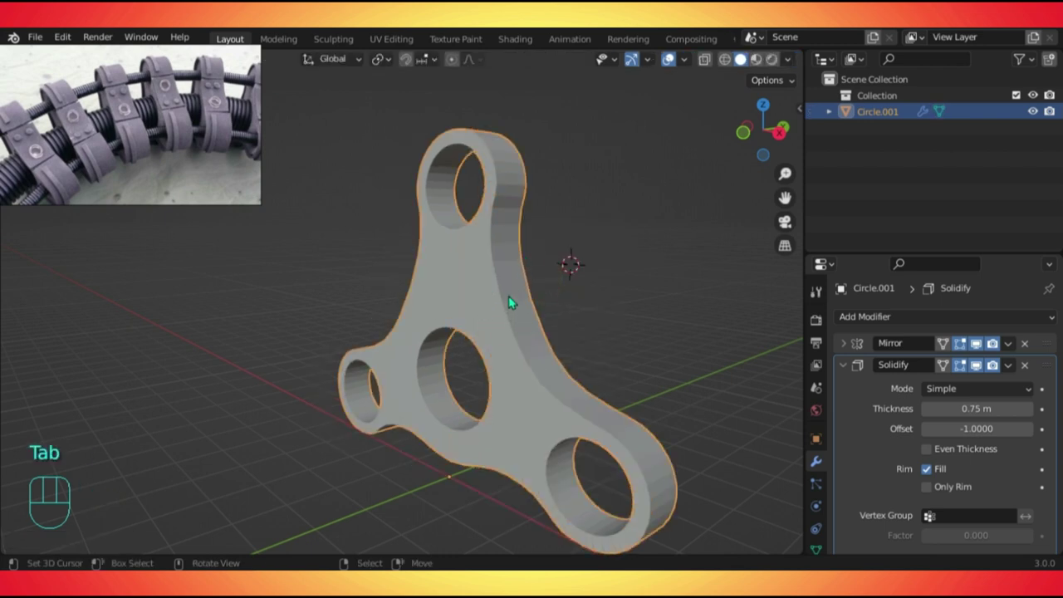
Set the Solidify thickness to 1.3 m and check the clamp from several angles.
{"action": "left_click_drag", "start_coordinate": [953, 408], "coordinate": [1001, 408]}
{"action": "middle_click_drag", "start_coordinate": [553, 342], "coordinate": [427, 319]}
{"action": "middle_click_drag", "start_coordinate": [535, 318], "coordinate": [722, 365]}
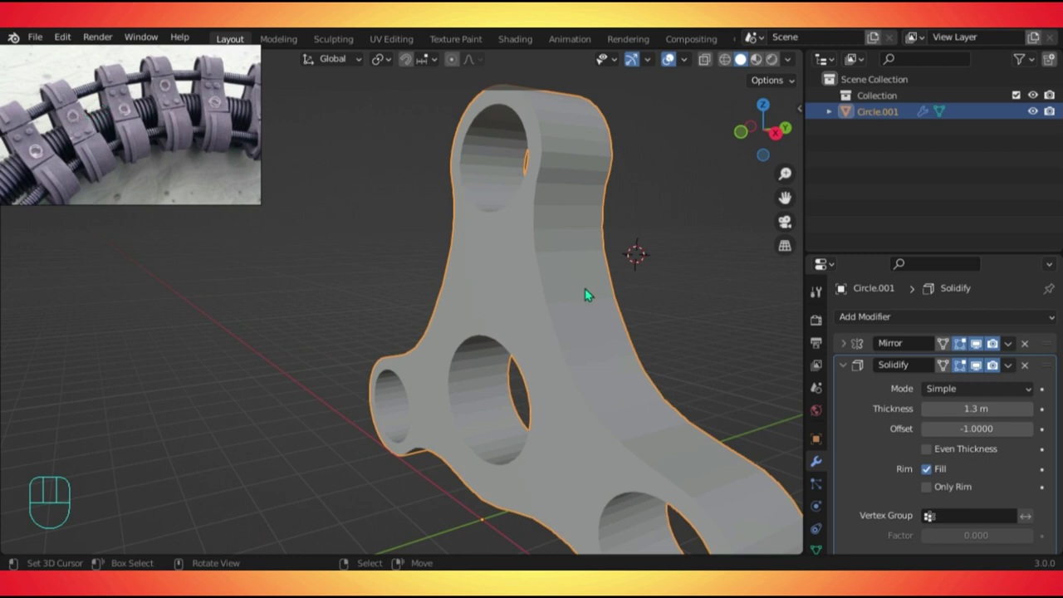
{"action": "scroll", "coordinate": [585, 295], "scroll_direction": "down", "scroll_amount": 3}
Shade the clamp plate smooth and enable Auto Smooth at 30° in its mesh normals.
{"action": "key", "text": "w"}
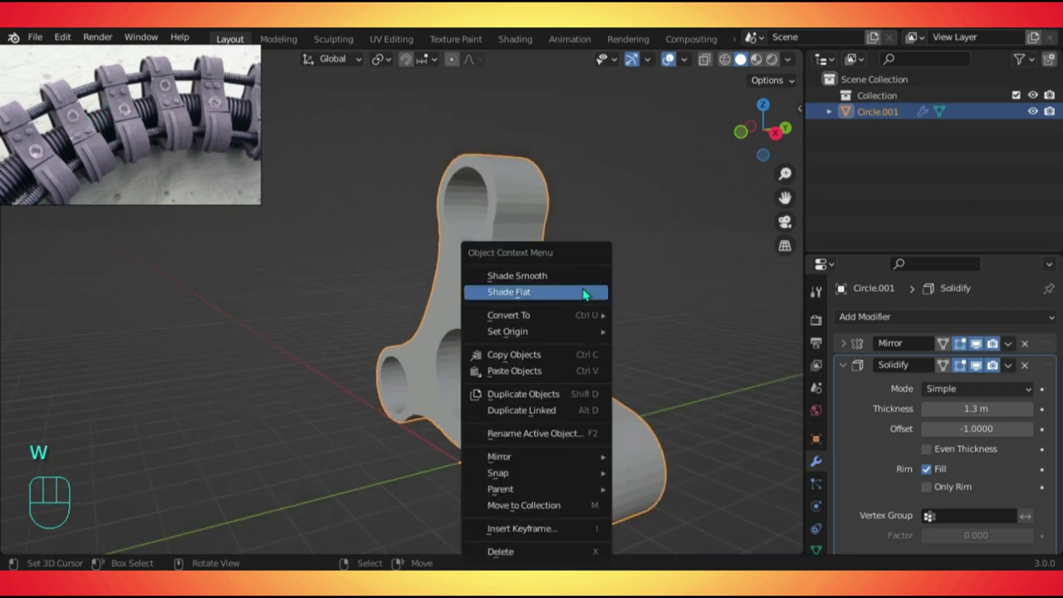
{"action": "left_click", "coordinate": [511, 276]}
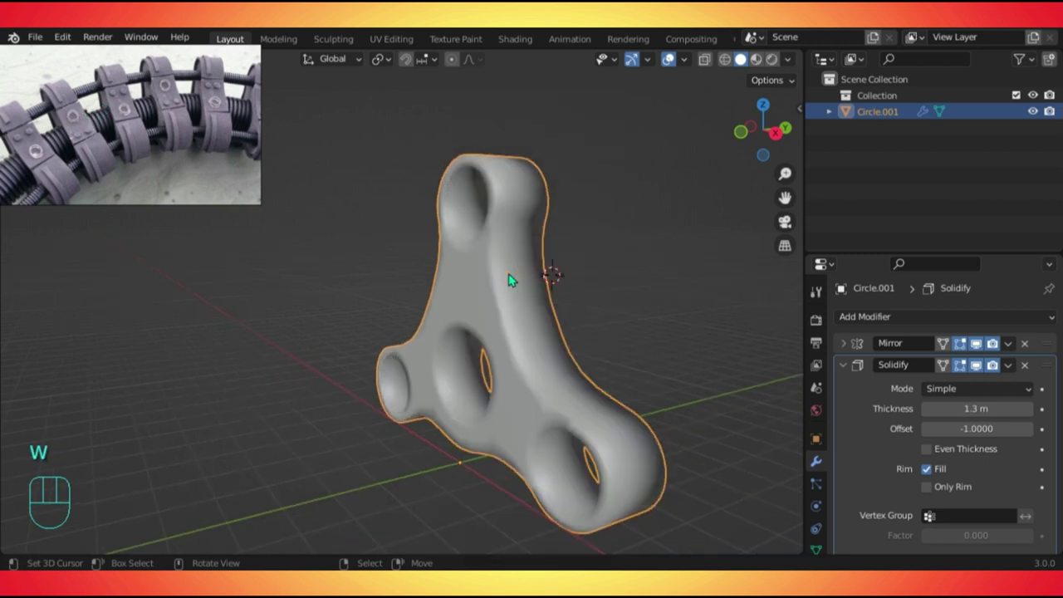
{"action": "left_click", "coordinate": [816, 549]}
{"action": "scroll", "coordinate": [817, 499], "scroll_direction": "down", "scroll_amount": 2}
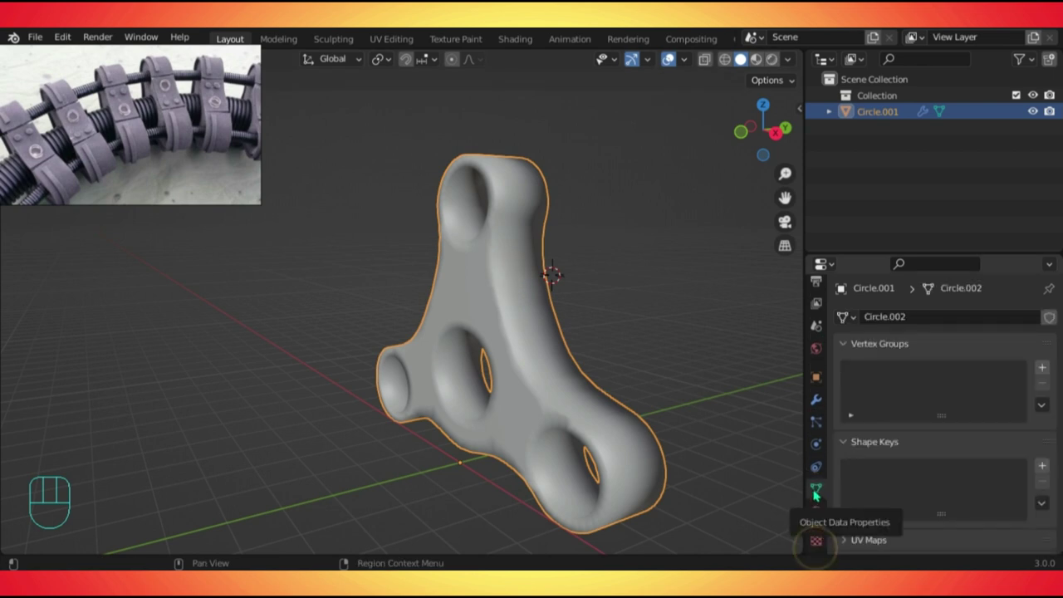
{"action": "scroll", "coordinate": [852, 440], "scroll_direction": "down", "scroll_amount": 5}
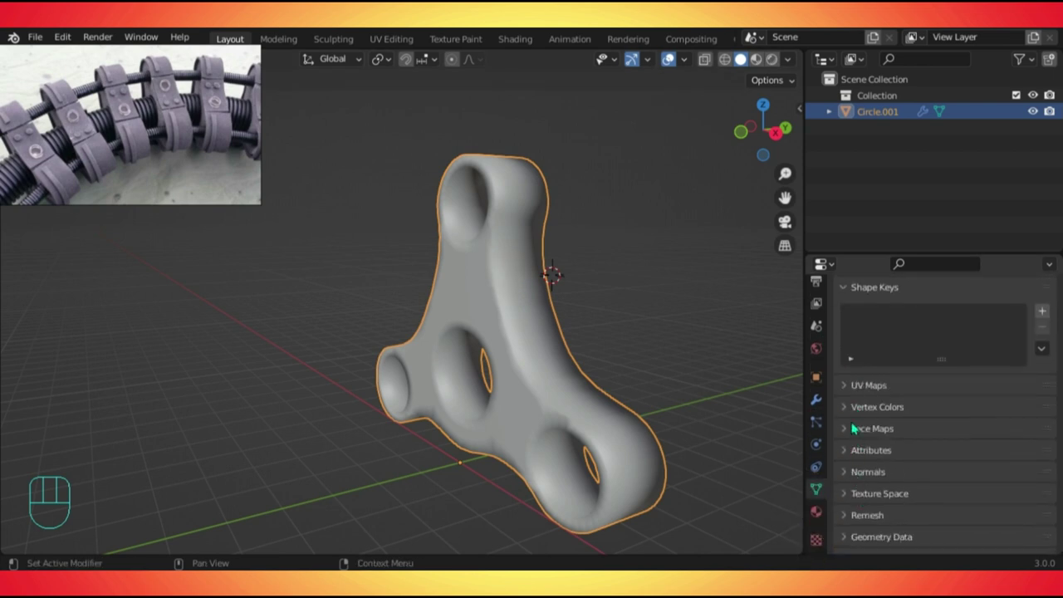
{"action": "left_click", "coordinate": [846, 471]}
{"action": "scroll", "coordinate": [847, 467], "scroll_direction": "down", "scroll_amount": 2}
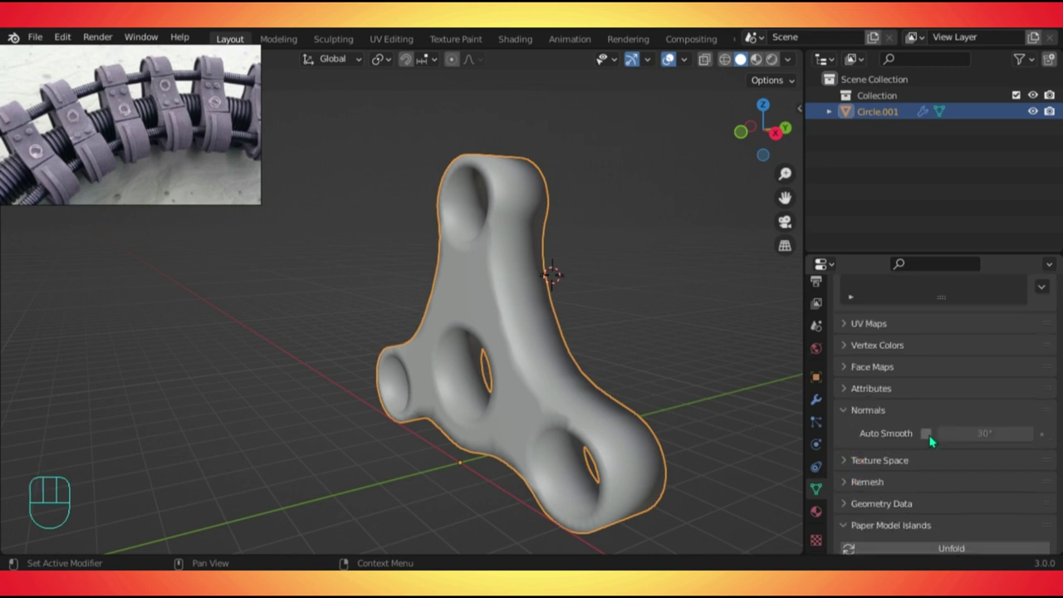
{"action": "left_click", "coordinate": [926, 433]}
{"action": "mouse_move", "coordinate": [452, 347]}
{"action": "middle_mouse_down"}
{"action": "mouse_move", "coordinate": [636, 258]}
{"action": "mouse_move", "coordinate": [695, 295]}
{"action": "mouse_move", "coordinate": [653, 368]}
{"action": "mouse_move", "coordinate": [465, 329]}
{"action": "mouse_move", "coordinate": [556, 256]}
{"action": "mouse_move", "coordinate": [503, 308]}
{"action": "middle_mouse_up"}
Add a Bevel modifier to the clamp plate after the Solidify modifier.
{"action": "left_click", "coordinate": [816, 400]}
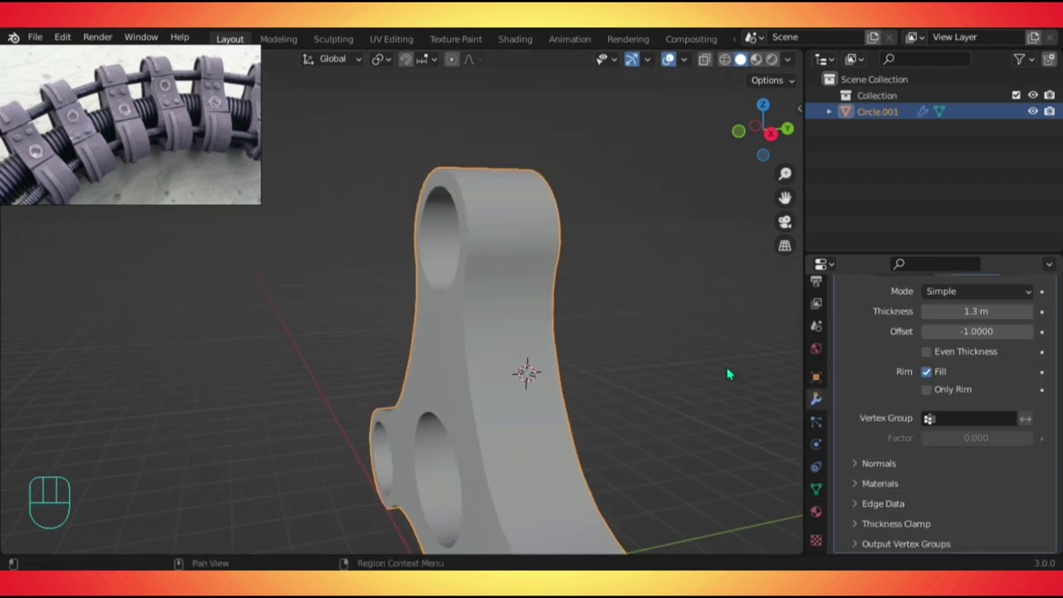
{"action": "scroll", "coordinate": [856, 308], "scroll_direction": "up", "scroll_amount": 3}
{"action": "left_click", "coordinate": [845, 363]}
{"action": "left_click", "coordinate": [859, 317]}
{"action": "scroll", "coordinate": [735, 75], "scroll_direction": "up", "scroll_amount": 4}
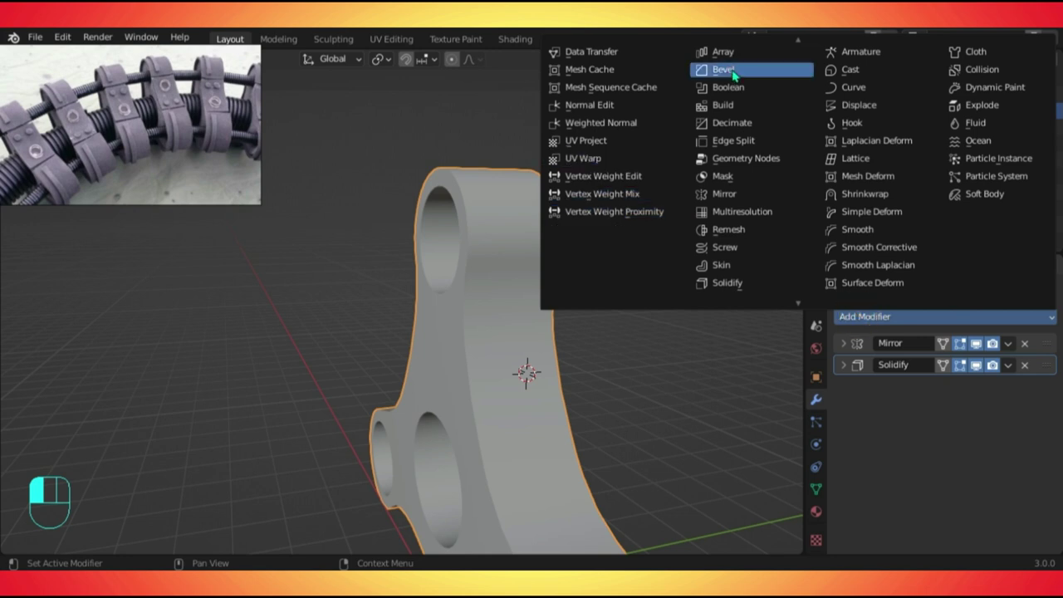
{"action": "left_click", "coordinate": [734, 75]}
{"action": "middle_click_drag", "start_coordinate": [527, 230], "coordinate": [451, 283]}
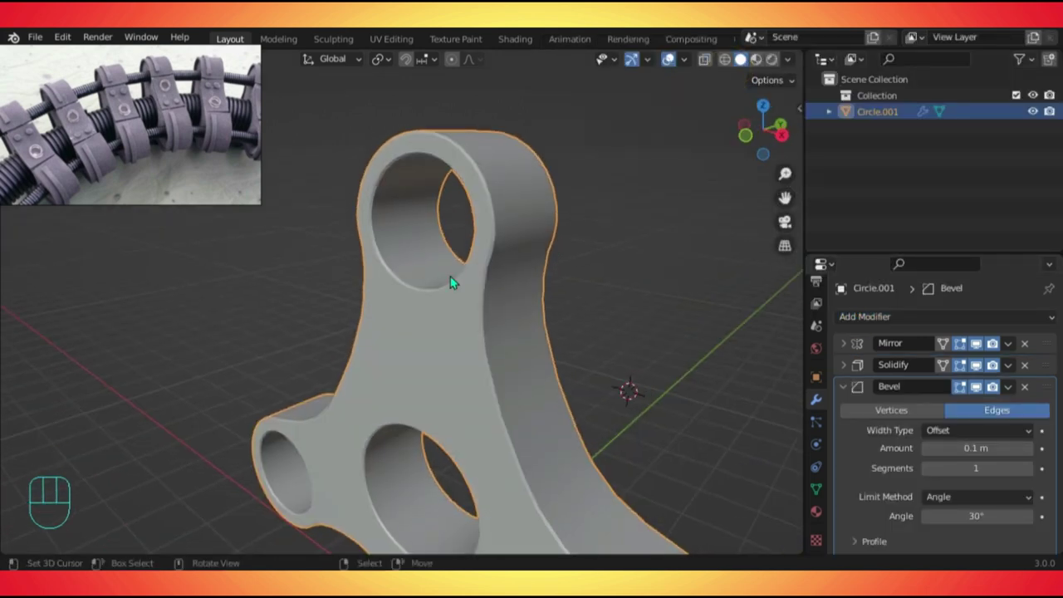
Turn the Bevel modifier's viewport display off and on again to compare the edges around the top ring.
{"action": "scroll", "coordinate": [504, 266], "scroll_direction": "up", "scroll_amount": 3}
{"action": "left_click", "coordinate": [978, 388]}
{"action": "mouse_move", "coordinate": [726, 347]}
{"action": "middle_mouse_down"}
{"action": "mouse_move", "coordinate": [457, 273]}
{"action": "mouse_move", "coordinate": [525, 220]}
{"action": "middle_mouse_up"}
{"action": "middle_click_drag", "start_coordinate": [516, 346], "coordinate": [540, 338]}
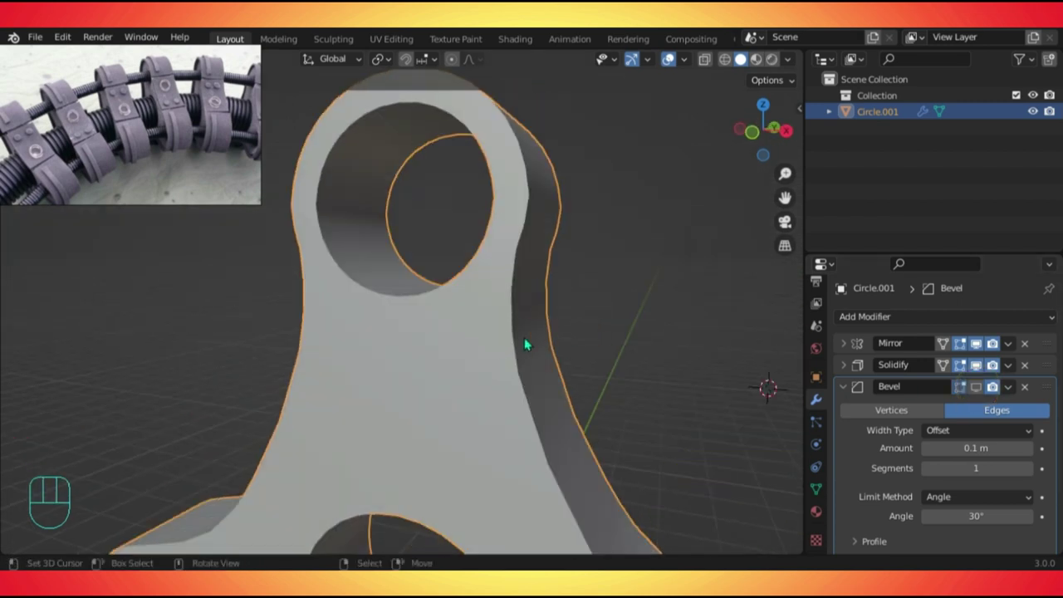
{"action": "left_click", "coordinate": [977, 388]}
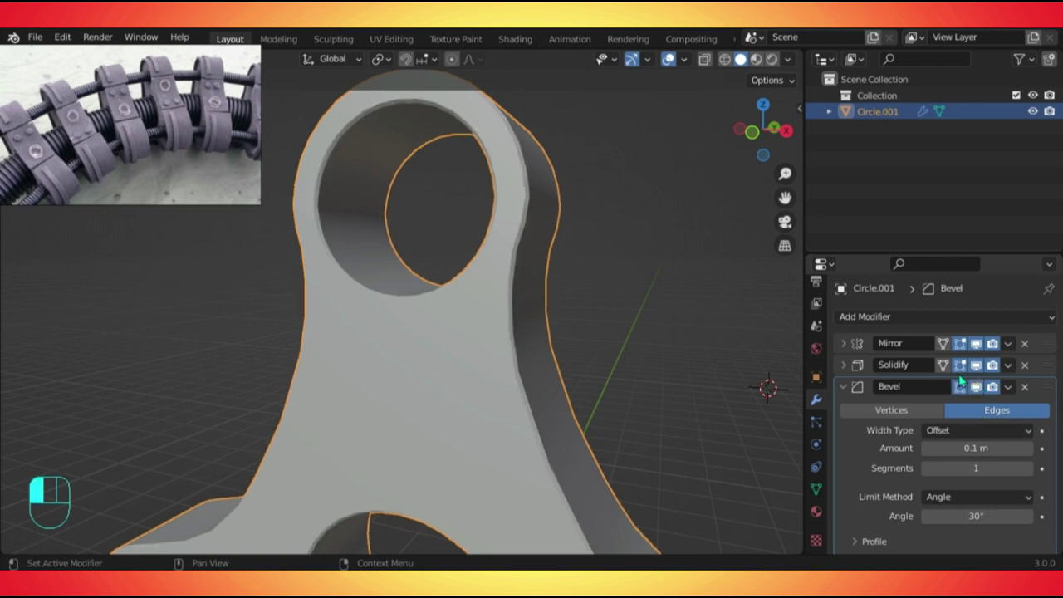
Examine the clamp edges in the reference photo up close and compare them with the bevelled model.
{"action": "scroll", "coordinate": [167, 150], "scroll_direction": "up", "scroll_amount": 2}
{"action": "middle_click_drag", "start_coordinate": [282, 288], "coordinate": [273, 285]}
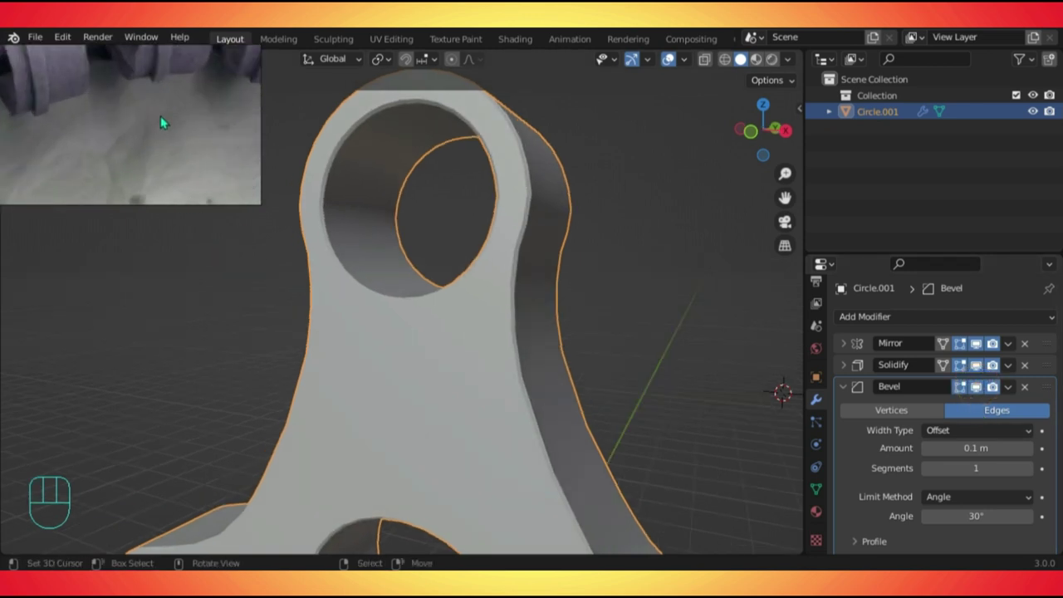
{"action": "middle_click_drag", "start_coordinate": [162, 117], "coordinate": [181, 190]}
{"action": "middle_click_drag", "start_coordinate": [182, 94], "coordinate": [168, 95]}
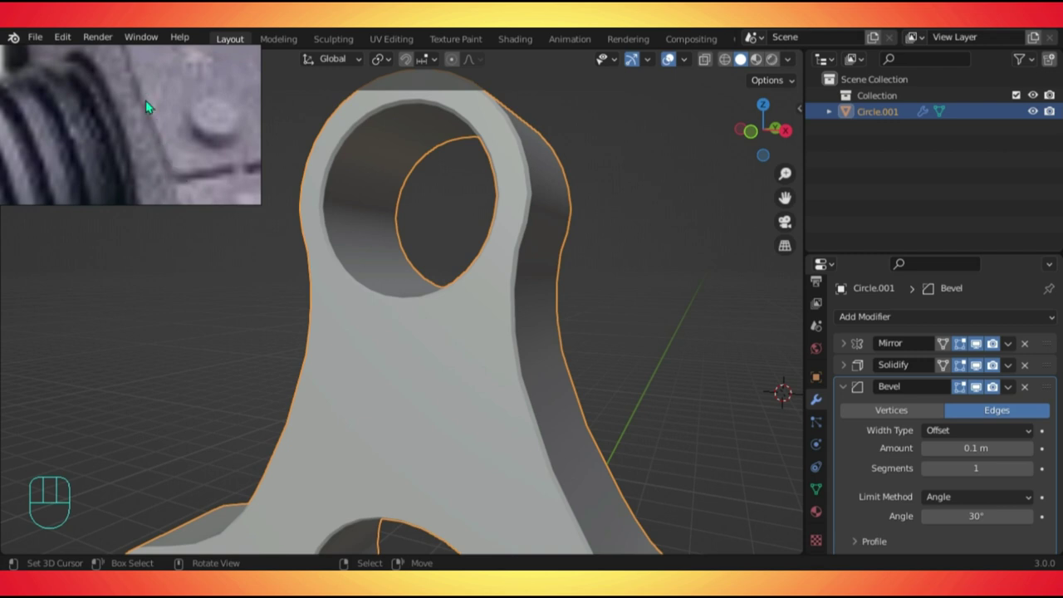
{"action": "scroll", "coordinate": [483, 226], "scroll_direction": "down", "scroll_amount": 4}
{"action": "middle_click_drag", "start_coordinate": [473, 297], "coordinate": [428, 324]}
{"action": "scroll", "coordinate": [429, 325], "scroll_direction": "up", "scroll_amount": 3}
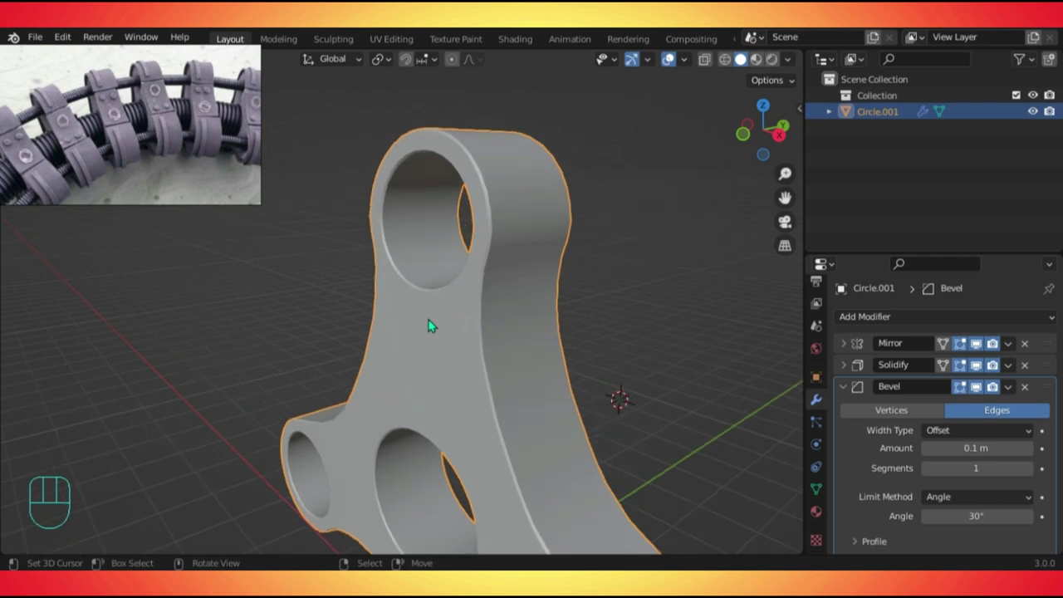
Set the Bevel amount to 0.168 m and its segments to 3.
{"action": "mouse_move", "coordinate": [954, 448]}
{"action": "left_mouse_down", "text": "shift"}
{"action": "mouse_move", "coordinate": [964, 445]}
{"action": "mouse_move", "coordinate": [945, 448]}
{"action": "left_mouse_up", "text": "shift"}
{"action": "left_click", "coordinate": [1029, 469]}
{"action": "left_click", "coordinate": [1029, 469]}
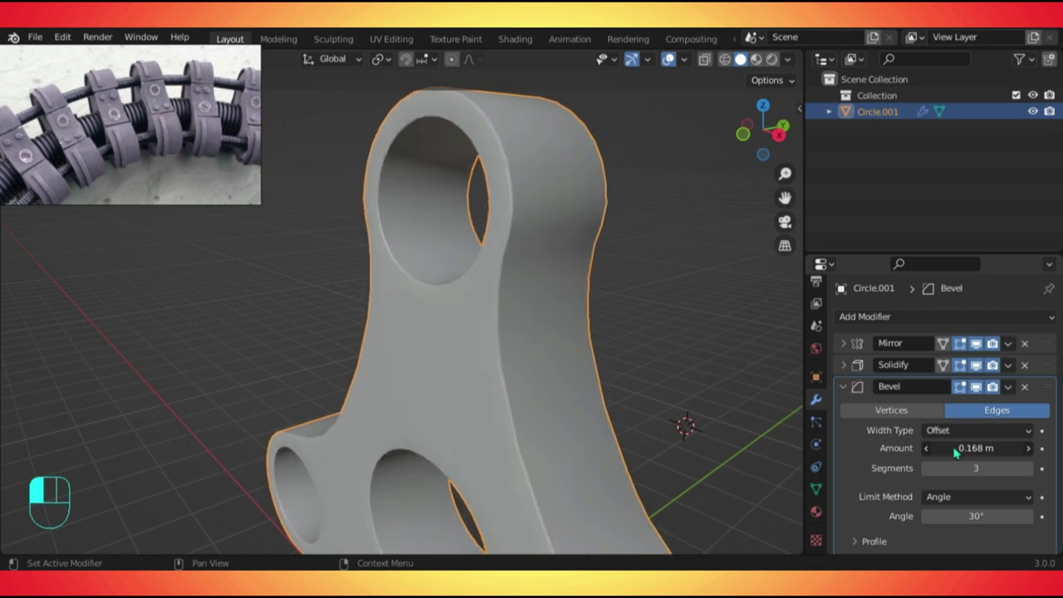
{"action": "left_click", "coordinate": [844, 388]}
Check the clamp's base mesh in Edit Mode, return to Object Mode and apply the Solidify modifier.
{"action": "scroll", "coordinate": [432, 317], "scroll_direction": "down", "scroll_amount": 6}
{"action": "middle_click_drag", "start_coordinate": [432, 318], "coordinate": [464, 332]}
{"action": "scroll", "coordinate": [464, 333], "scroll_direction": "up", "scroll_amount": 2}
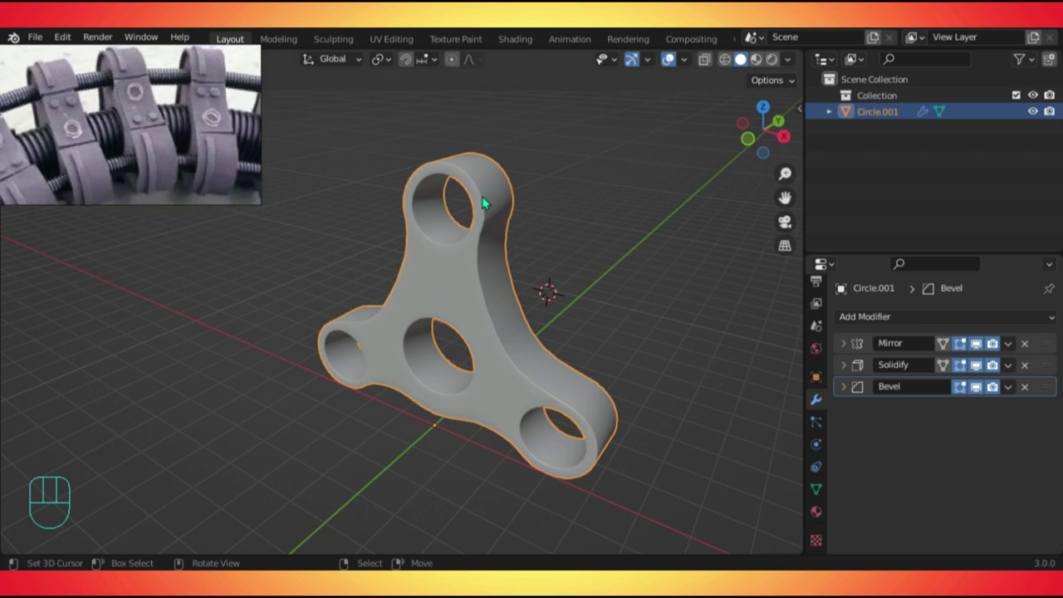
{"action": "key", "text": "Tab"}
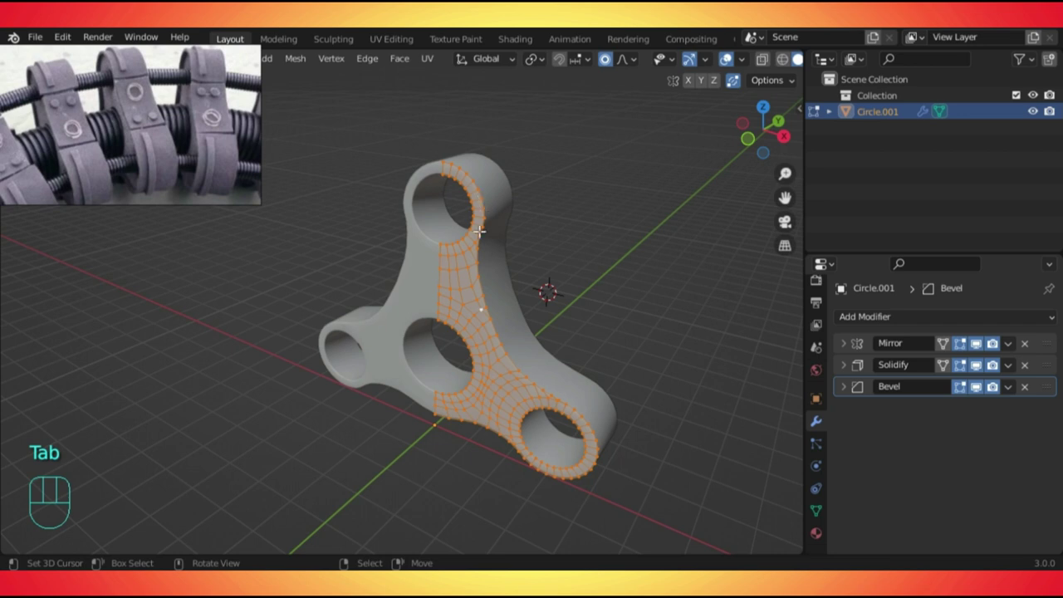
{"action": "scroll", "coordinate": [491, 244], "scroll_direction": "up", "scroll_amount": 3}
{"action": "middle_click_drag", "start_coordinate": [491, 245], "coordinate": [381, 334], "text": "shift"}
{"action": "scroll", "coordinate": [406, 324], "scroll_direction": "down", "scroll_amount": 2}
{"action": "key", "text": "Tab"}
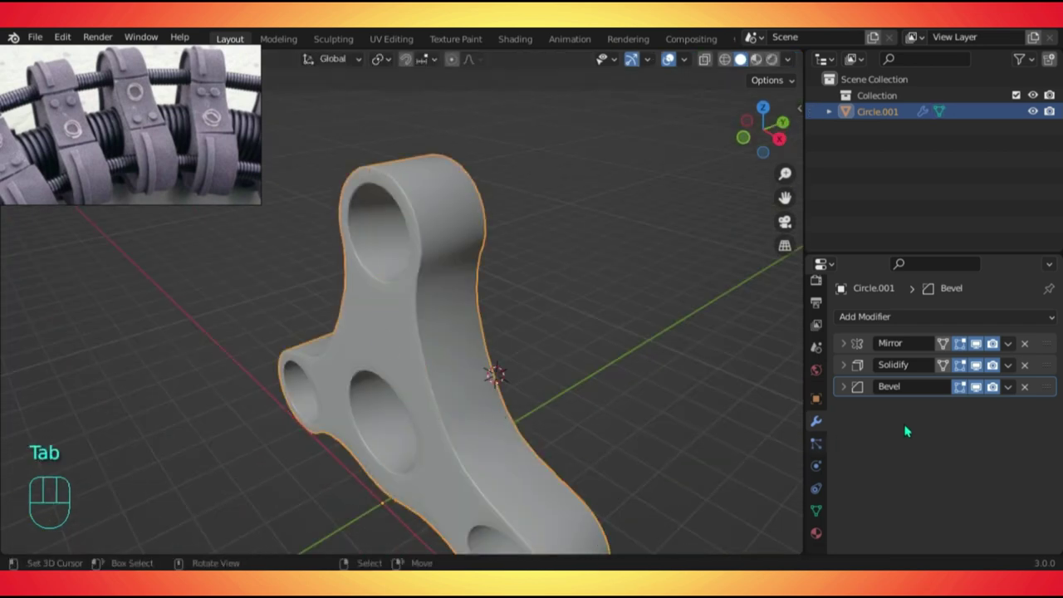
{"action": "left_click", "coordinate": [1008, 366]}
{"action": "left_click", "coordinate": [956, 382]}
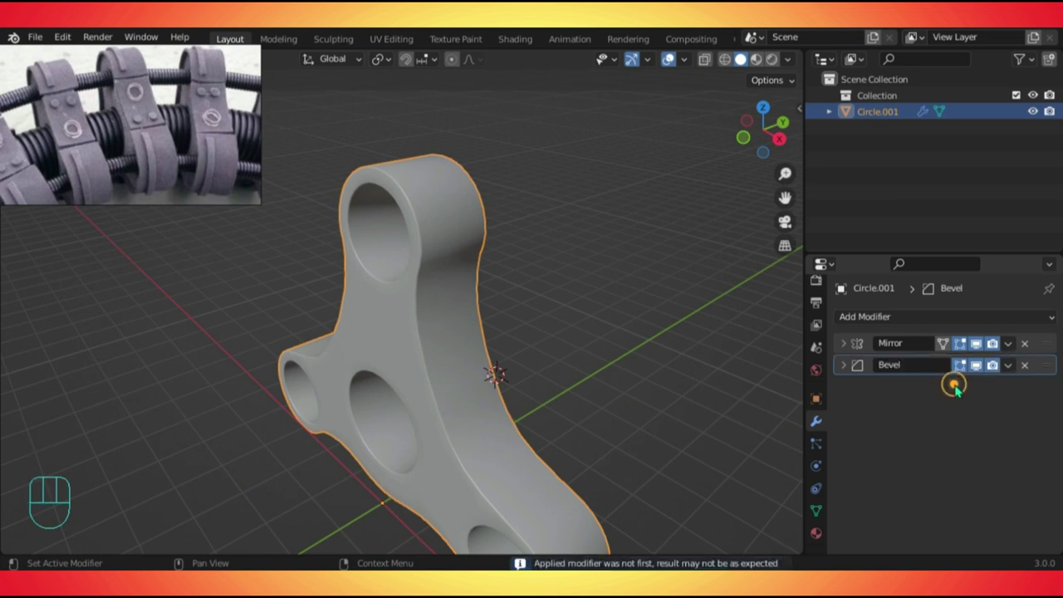
Cut a centred edge loop along the clamp's outer rim, bevel it into a two-segment band, and return to Object Mode.
{"action": "key", "text": "Tab"}
{"action": "middle_click_drag", "start_coordinate": [395, 319], "coordinate": [353, 307]}
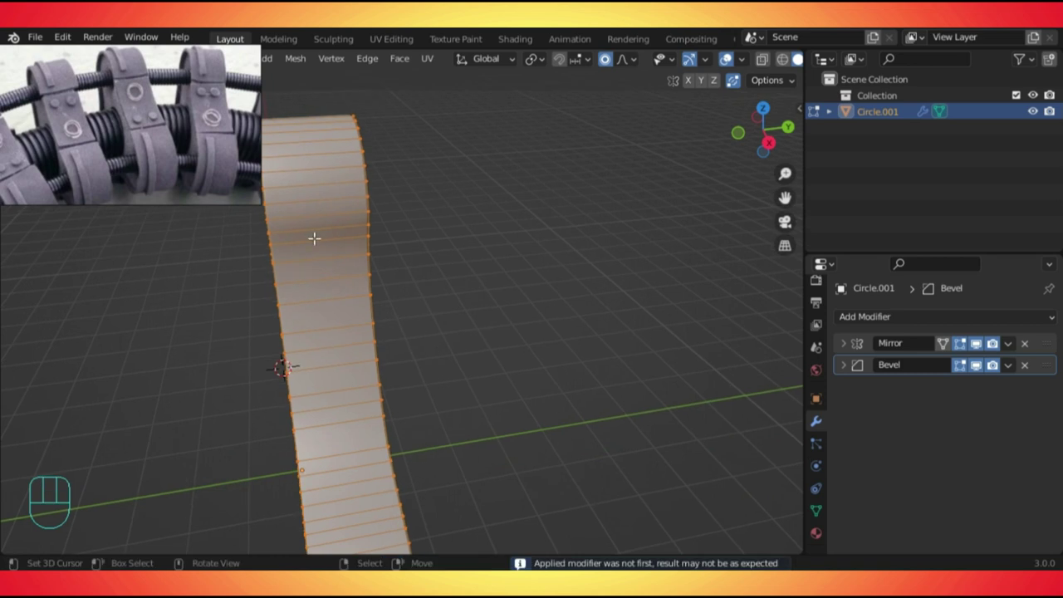
{"action": "middle_click_drag", "start_coordinate": [314, 238], "coordinate": [328, 246]}
{"action": "key", "text": "ctrl+r"}
{"action": "left_click", "coordinate": [327, 246]}
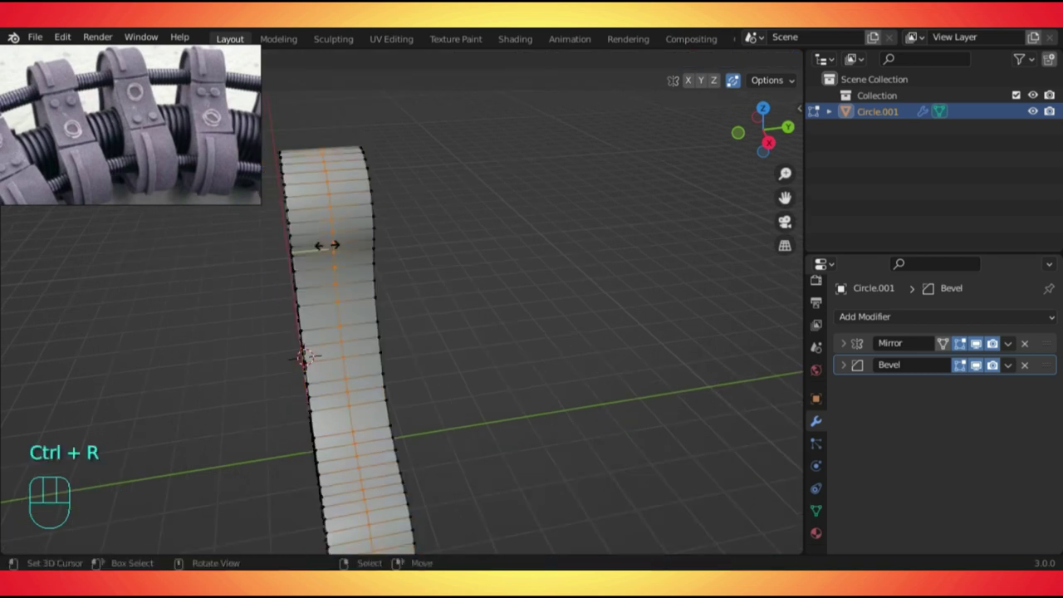
{"action": "left_click", "coordinate": [327, 246]}
{"action": "key", "text": "ctrl+b"}
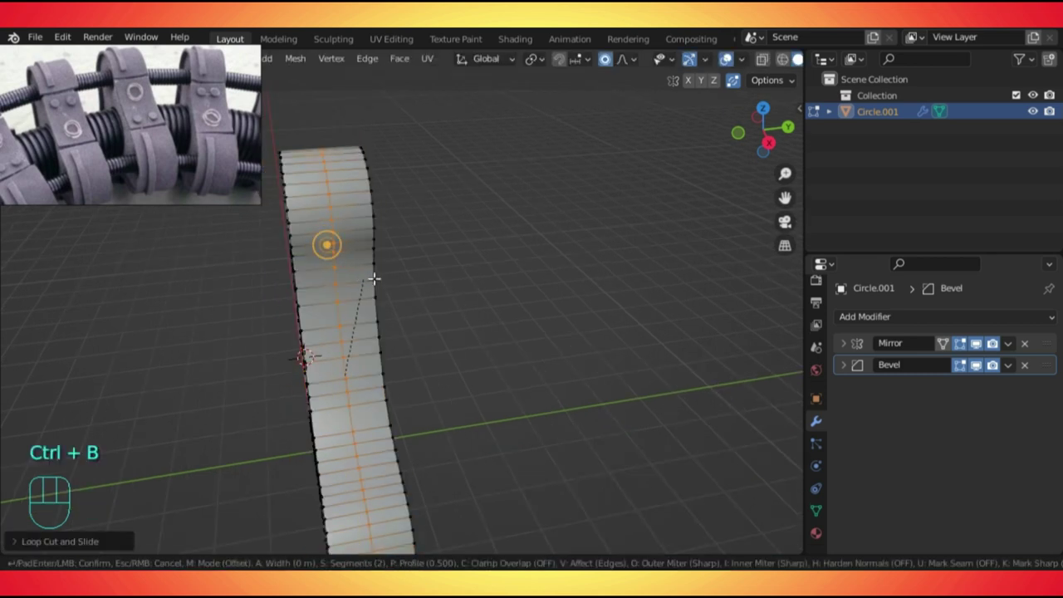
{"action": "left_click", "coordinate": [396, 266]}
{"action": "middle_click_drag", "start_coordinate": [397, 261], "coordinate": [422, 313]}
{"action": "key", "text": "Tab"}
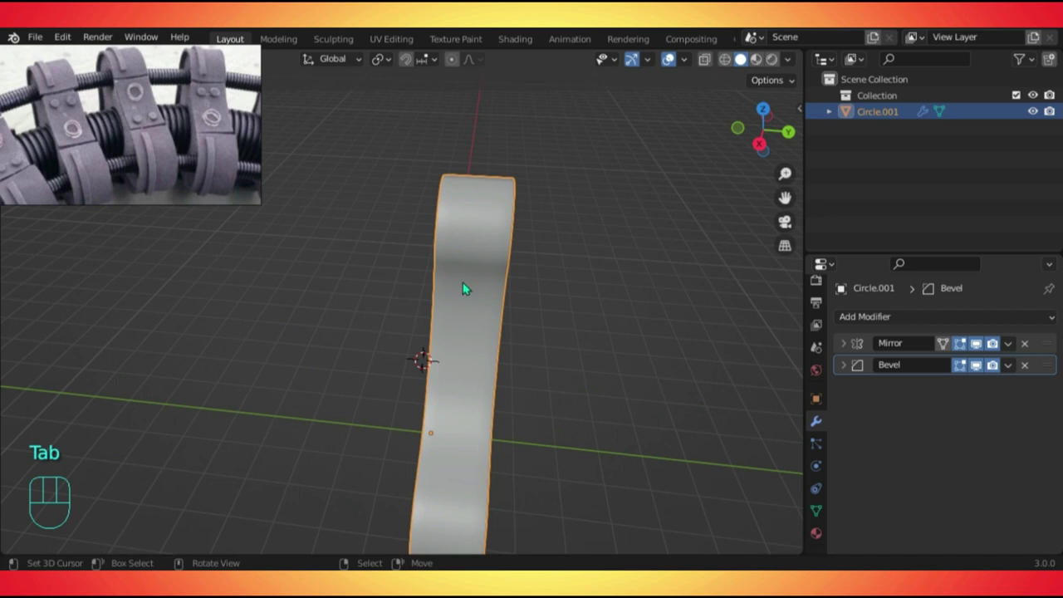
Rename the clamp object as Vetebrae and save the file.
{"action": "key", "text": "F2"}
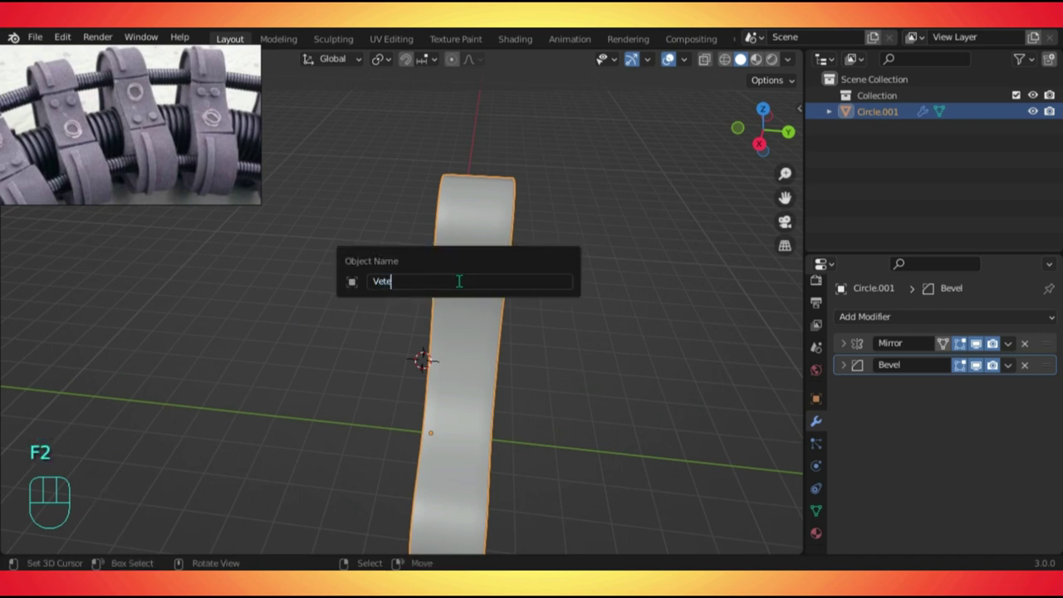
{"action": "key", "text": "Return"}
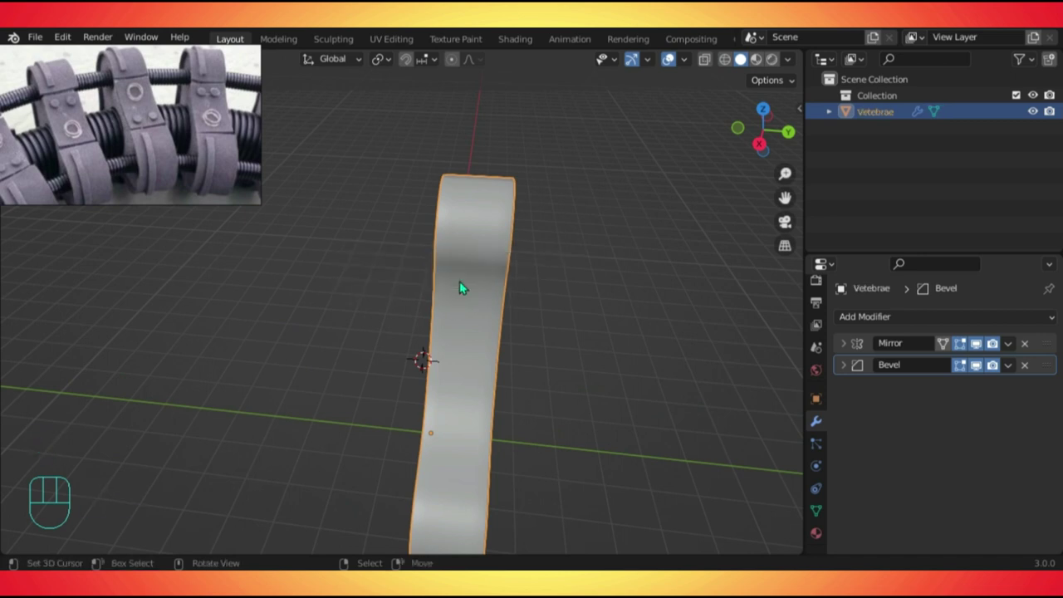
{"action": "middle_click_drag", "start_coordinate": [459, 281], "coordinate": [430, 263]}
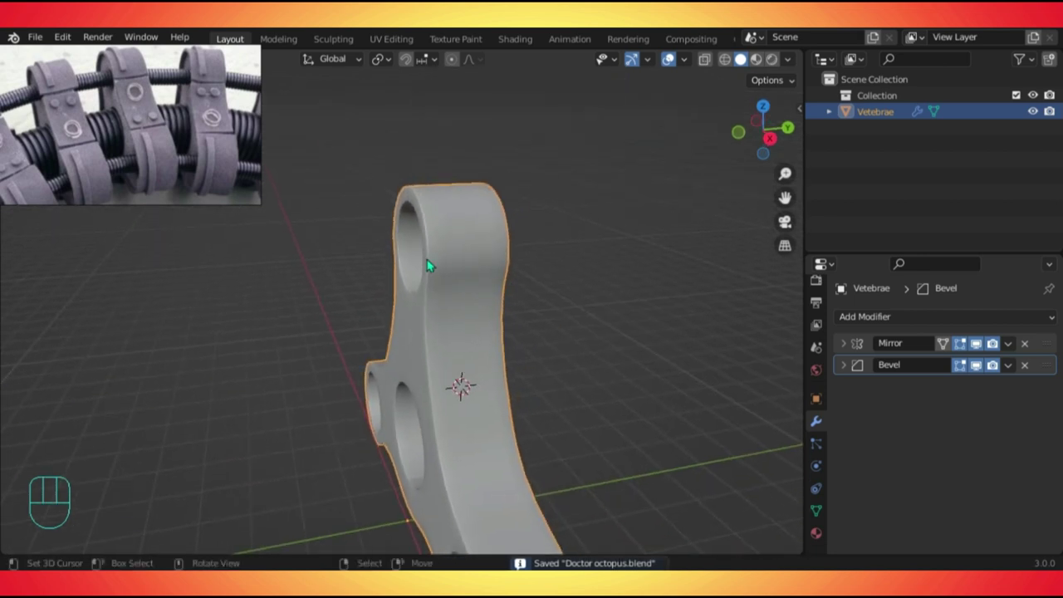
In Edit Mode with face selection, select the outer rim faces around the top ring down to the neck.
{"action": "key", "text": "Tab"}
{"action": "key", "text": "KP_3"}
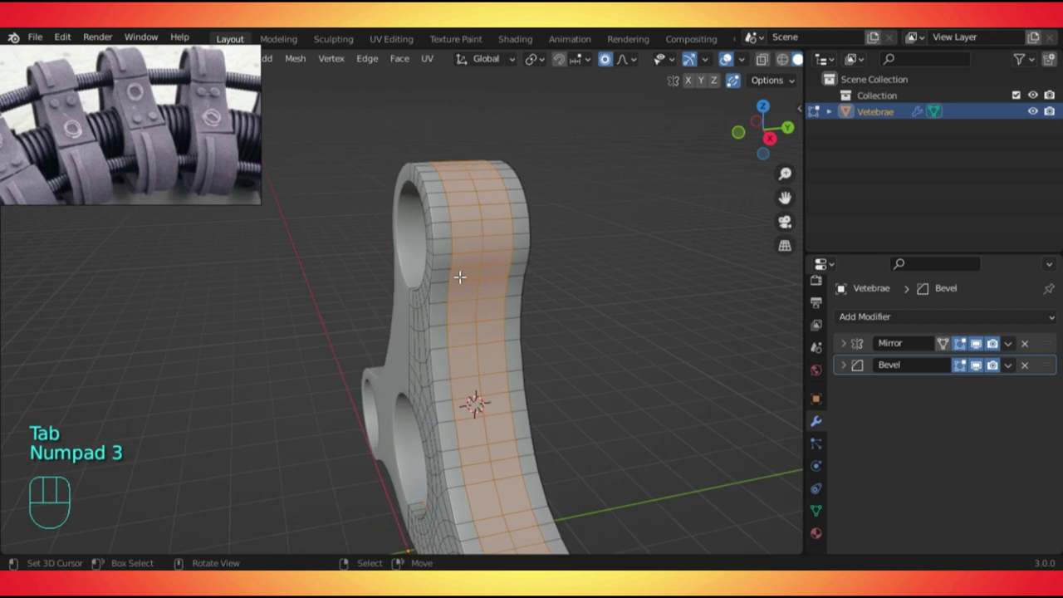
{"action": "middle_click_drag", "start_coordinate": [458, 278], "coordinate": [236, 120]}
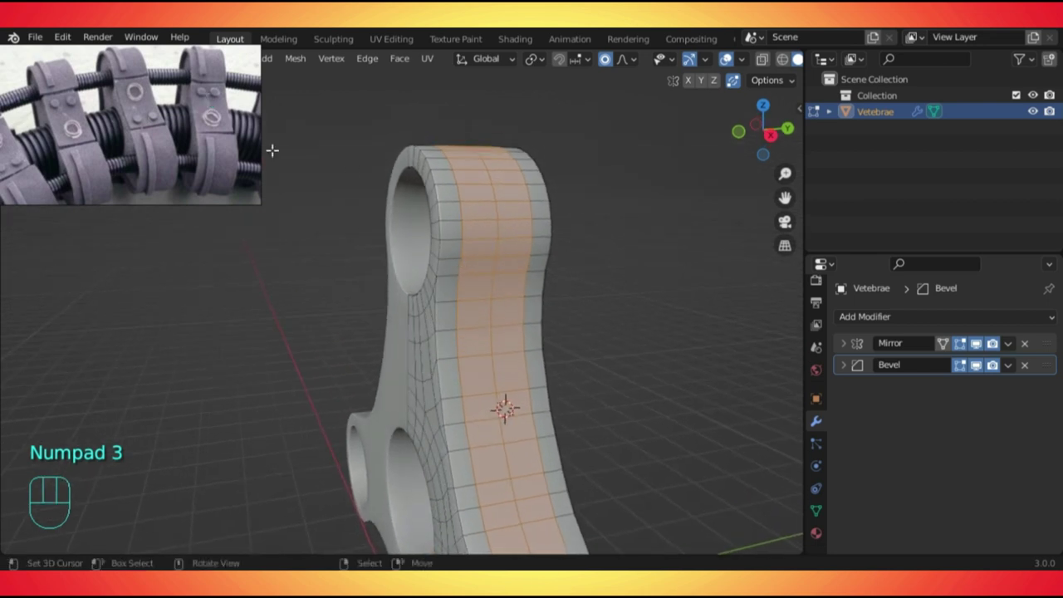
{"action": "left_click", "coordinate": [455, 287], "text": "alt"}
{"action": "left_click", "coordinate": [456, 266], "text": "alt+shift"}
{"action": "key", "text": "ctrl+z"}
{"action": "right_click", "coordinate": [535, 243], "text": "ctrl"}
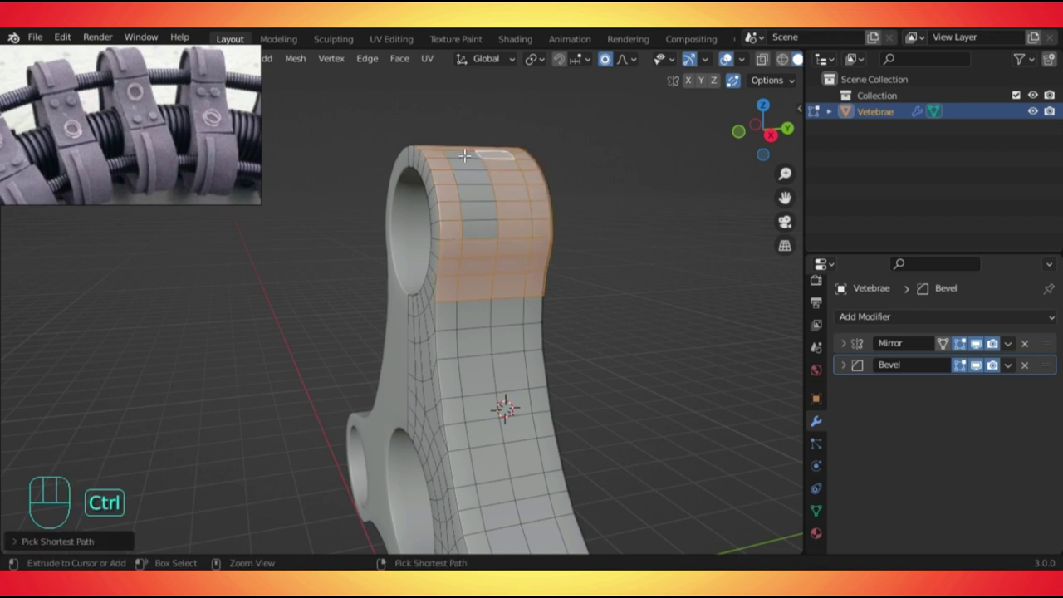
Add the missing rim faces on top of the ring to the selection, up to the mirror line.
{"action": "middle_click_drag", "start_coordinate": [473, 230], "coordinate": [510, 129]}
{"action": "right_click", "coordinate": [515, 118], "text": "ctrl"}
{"action": "key", "text": "ctrl+z"}
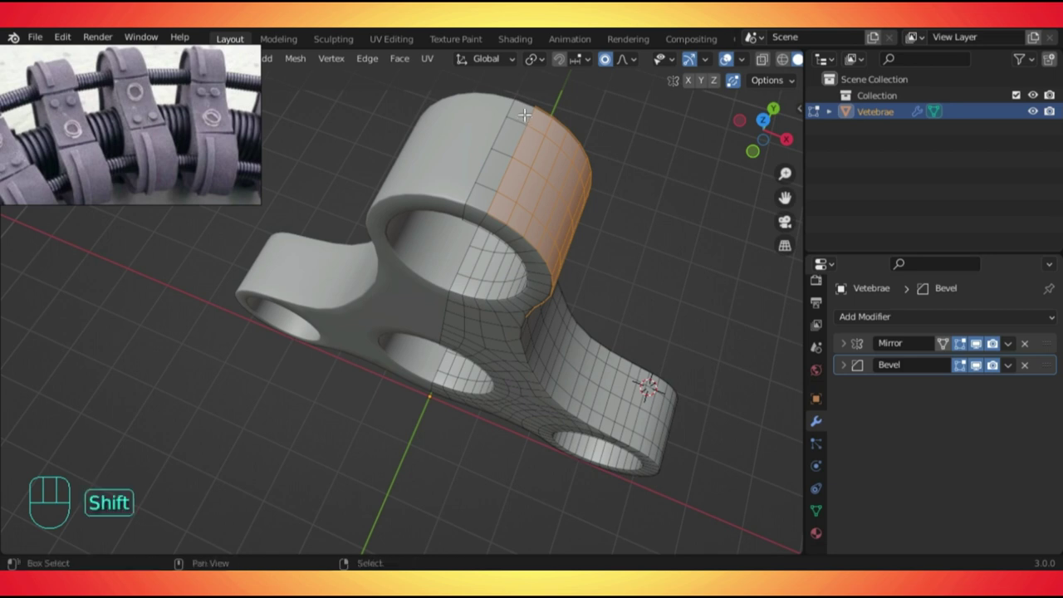
{"action": "right_click", "coordinate": [485, 198], "text": "shift"}
{"action": "scroll", "coordinate": [508, 257], "scroll_direction": "down", "scroll_amount": 2}
{"action": "scroll", "coordinate": [508, 257], "scroll_direction": "up", "scroll_amount": 2}
{"action": "middle_click_drag", "start_coordinate": [508, 257], "coordinate": [540, 322]}
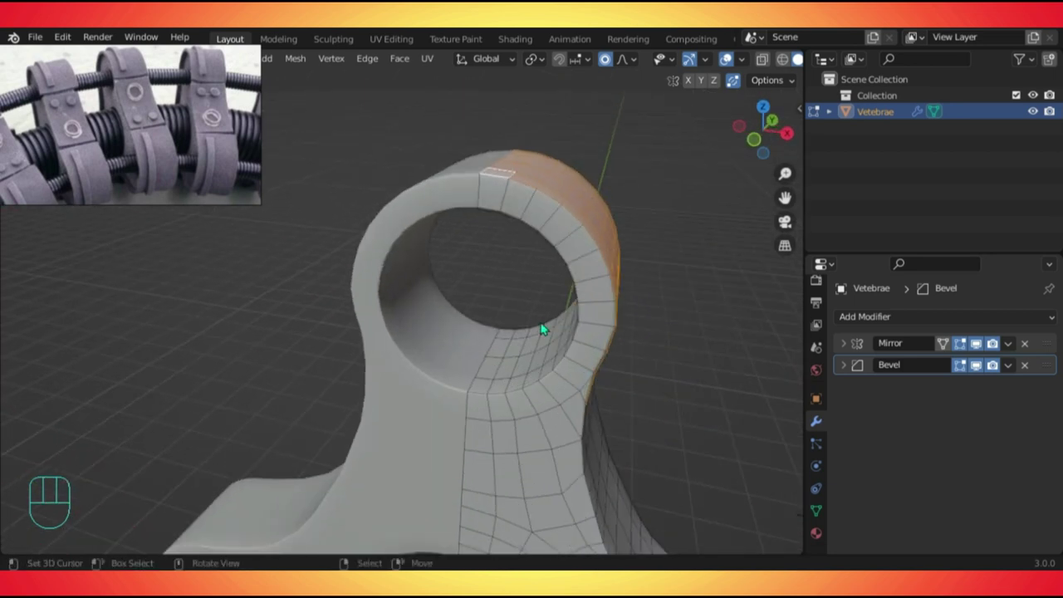
Duplicate the selected rim faces in front view and place the copy slightly outside the top ring.
{"action": "key", "text": "Tab"}
{"action": "key", "text": "KP_1"}
{"action": "key", "text": "Tab"}
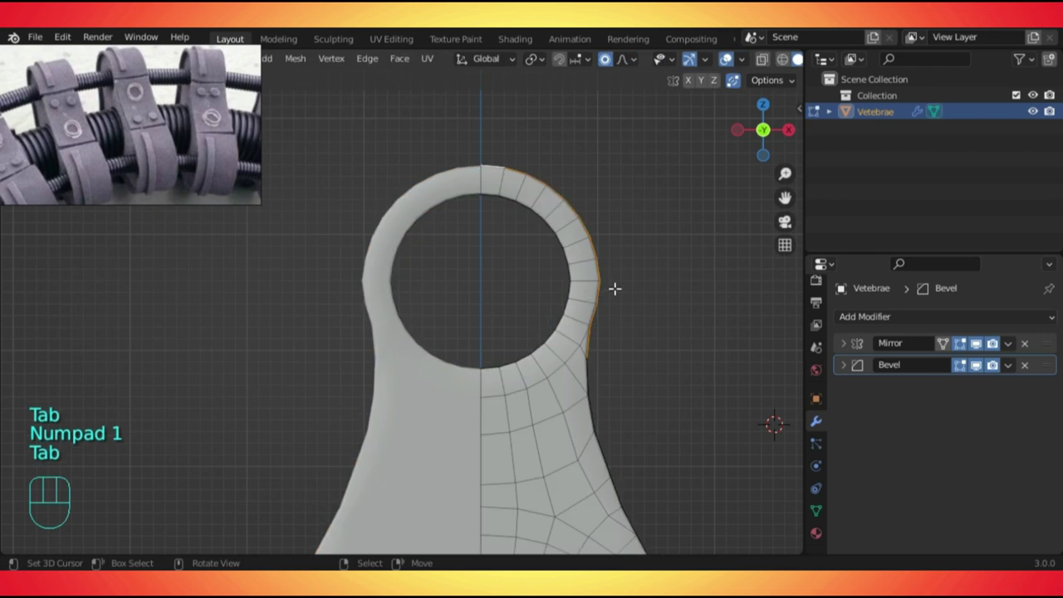
{"action": "key", "text": "shift+d"}
{"action": "key", "text": "shift"}
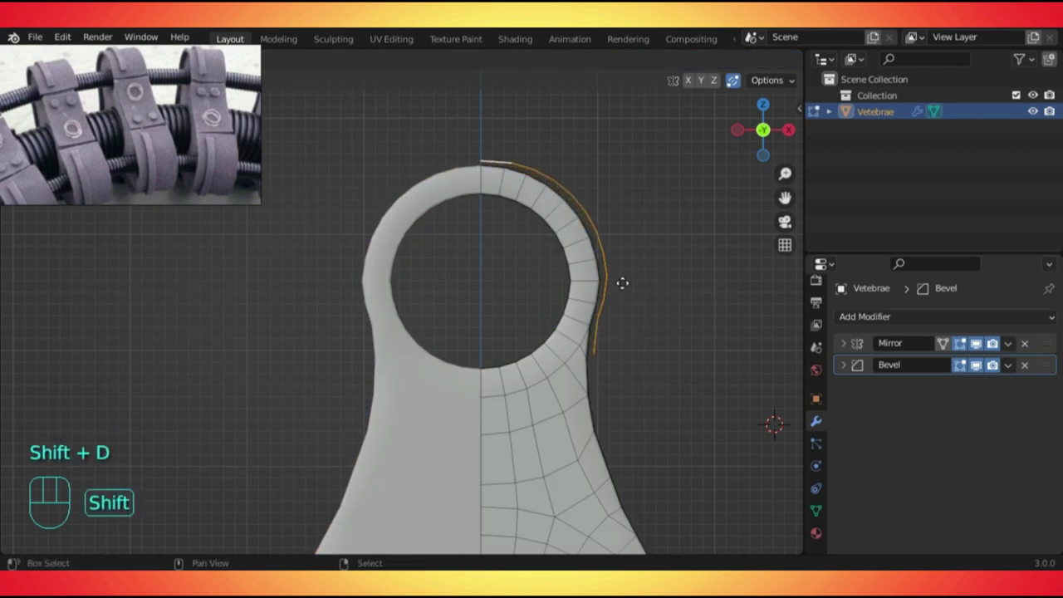
{"action": "left_click", "coordinate": [623, 283]}
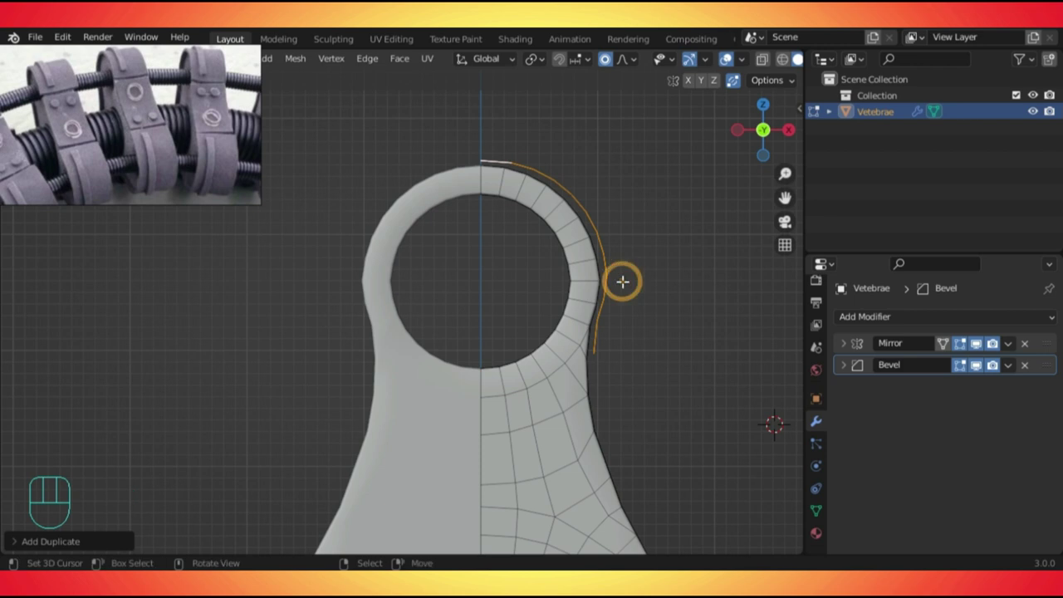
Separate the duplicated rim faces into their own object and return to Object Mode.
{"action": "key", "text": "p"}
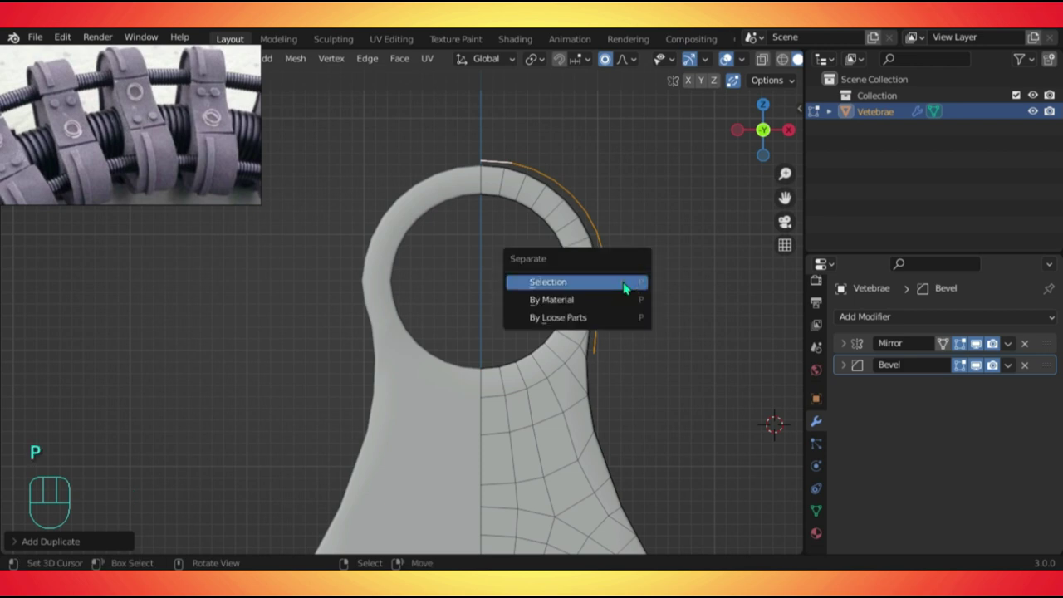
{"action": "left_click", "coordinate": [623, 283]}
{"action": "mouse_move", "coordinate": [641, 264]}
{"action": "middle_mouse_down"}
{"action": "mouse_move", "coordinate": [534, 304]}
{"action": "mouse_move", "coordinate": [634, 263]}
{"action": "middle_mouse_up"}
{"action": "key", "text": "Tab"}
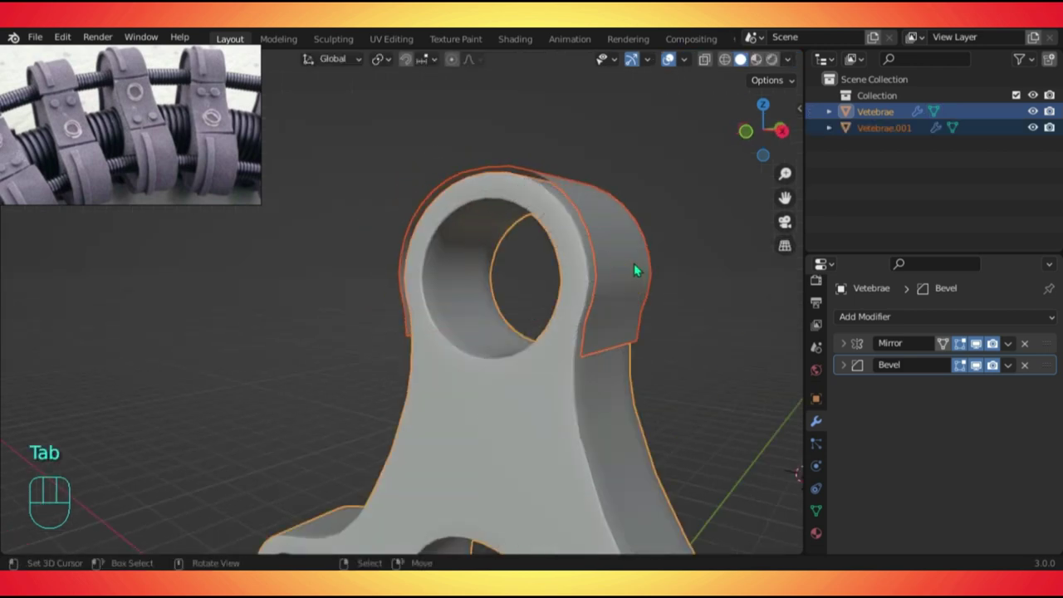
Add a Solidify modifier to the separated top-ring band and set its thickness to 0.08 m.
{"action": "left_click", "coordinate": [625, 297]}
{"action": "left_click", "coordinate": [891, 319]}
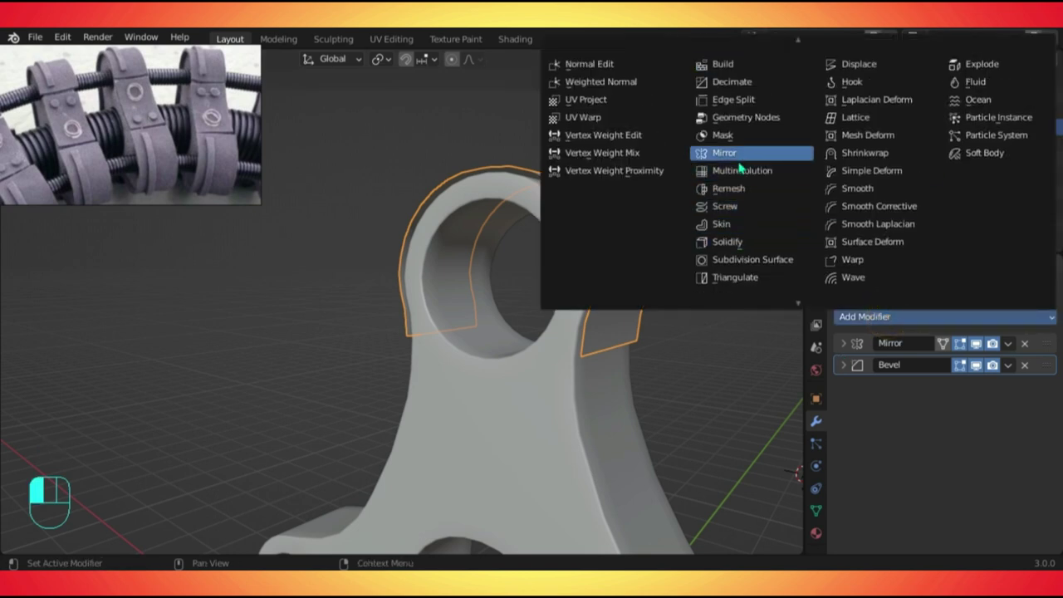
{"action": "left_click", "coordinate": [734, 242]}
{"action": "left_click_drag", "start_coordinate": [963, 426], "coordinate": [993, 430]}
{"action": "left_click", "coordinate": [535, 224]}
{"action": "middle_click_drag", "start_coordinate": [535, 205], "coordinate": [768, 243]}
{"action": "left_click", "coordinate": [606, 276]}
{"action": "scroll", "coordinate": [731, 242], "scroll_direction": "down", "scroll_amount": 1}
{"action": "left_click", "coordinate": [659, 243]}
{"action": "scroll", "coordinate": [559, 348], "scroll_direction": "up", "scroll_amount": 3}
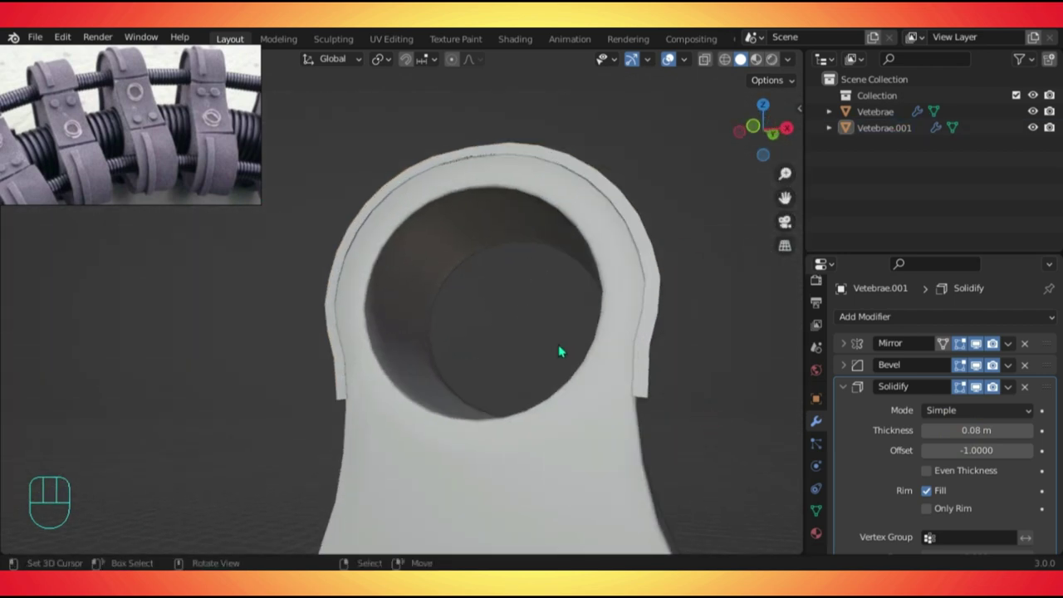
{"action": "middle_click_drag", "start_coordinate": [559, 347], "coordinate": [462, 352]}
{"action": "scroll", "coordinate": [482, 415], "scroll_direction": "down", "scroll_amount": 3}
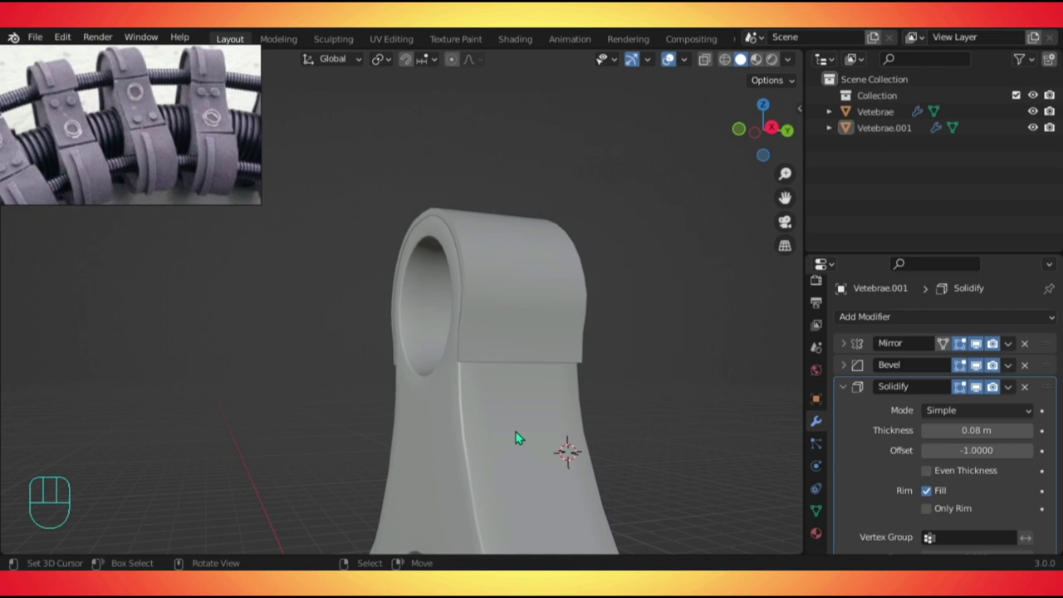
In Edit Mode on the vertebra, select the outer side faces of the neck from the top band down to the lower ring.
{"action": "middle_click_drag", "start_coordinate": [456, 373], "coordinate": [363, 415]}
{"action": "left_click", "coordinate": [470, 404]}
{"action": "middle_click_drag", "start_coordinate": [441, 399], "coordinate": [418, 410]}
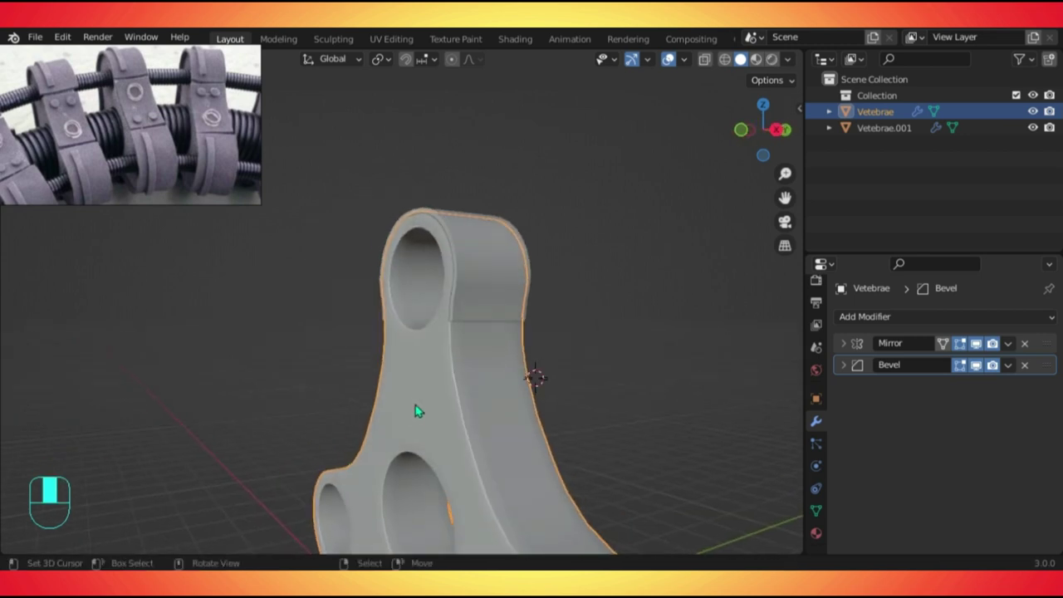
{"action": "key", "text": "Tab"}
{"action": "middle_click_drag", "start_coordinate": [471, 387], "coordinate": [434, 310], "text": "shift"}
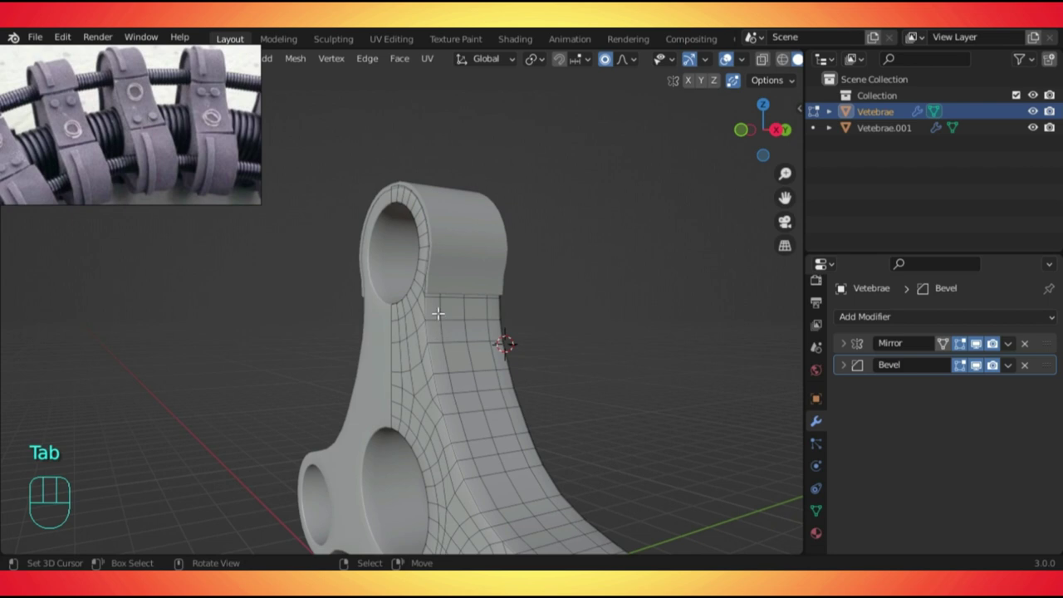
{"action": "left_click", "coordinate": [507, 308], "text": "ctrl"}
{"action": "middle_click_drag", "start_coordinate": [507, 307], "coordinate": [462, 453]}
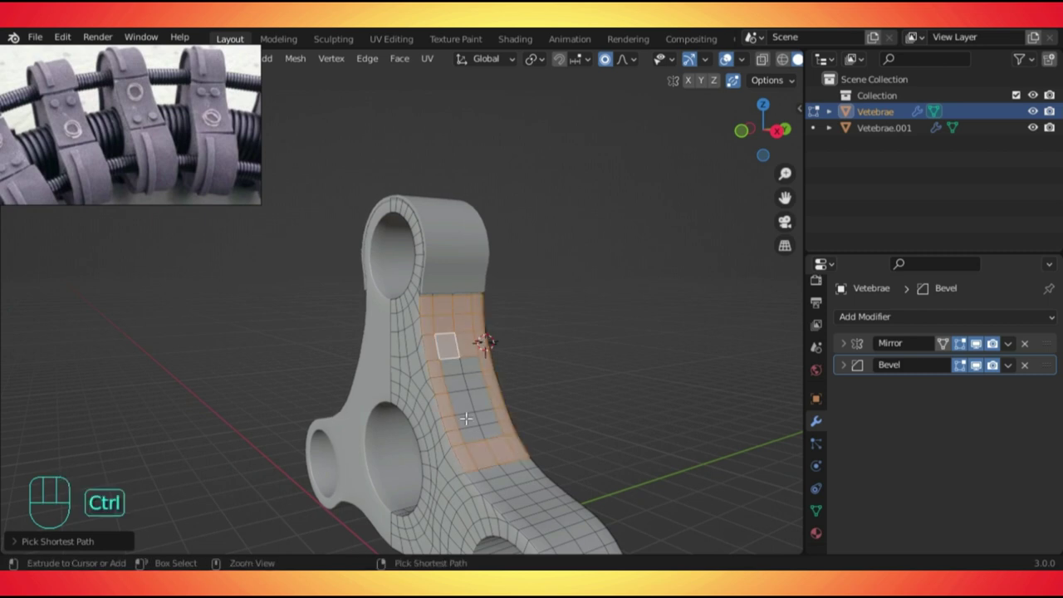
{"action": "middle_click_drag", "start_coordinate": [465, 399], "coordinate": [397, 306]}
Duplicate the selected neck faces in front view and place the copy slightly outside the clamp's side.
{"action": "key", "text": "Tab"}
{"action": "key", "text": "KP_1"}
{"action": "key", "text": "Tab"}
{"action": "scroll", "coordinate": [512, 364], "scroll_direction": "up", "scroll_amount": 5}
{"action": "key", "text": "shift+d"}
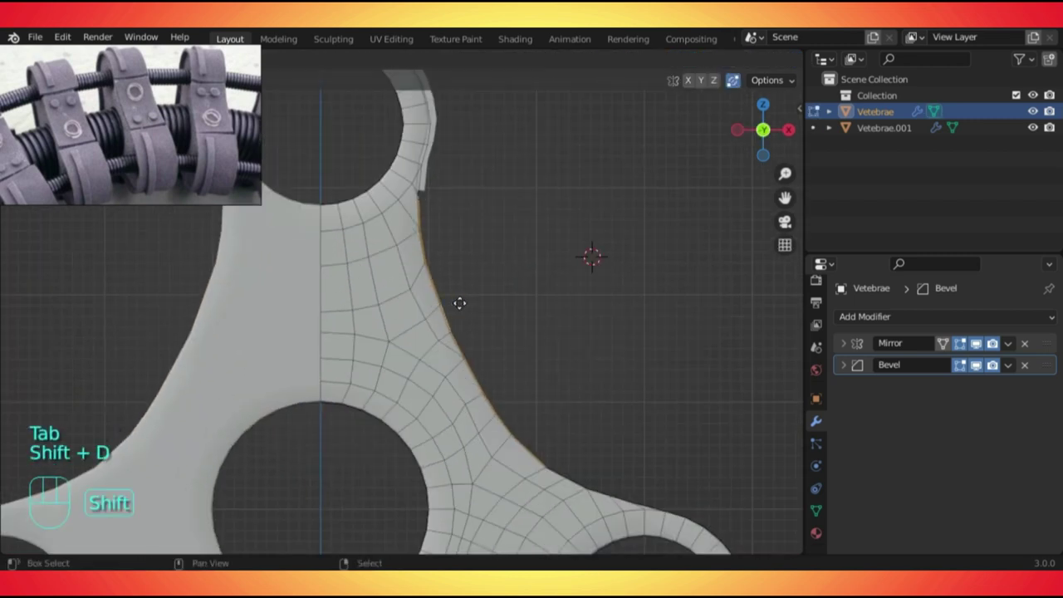
{"action": "key", "text": "shift"}
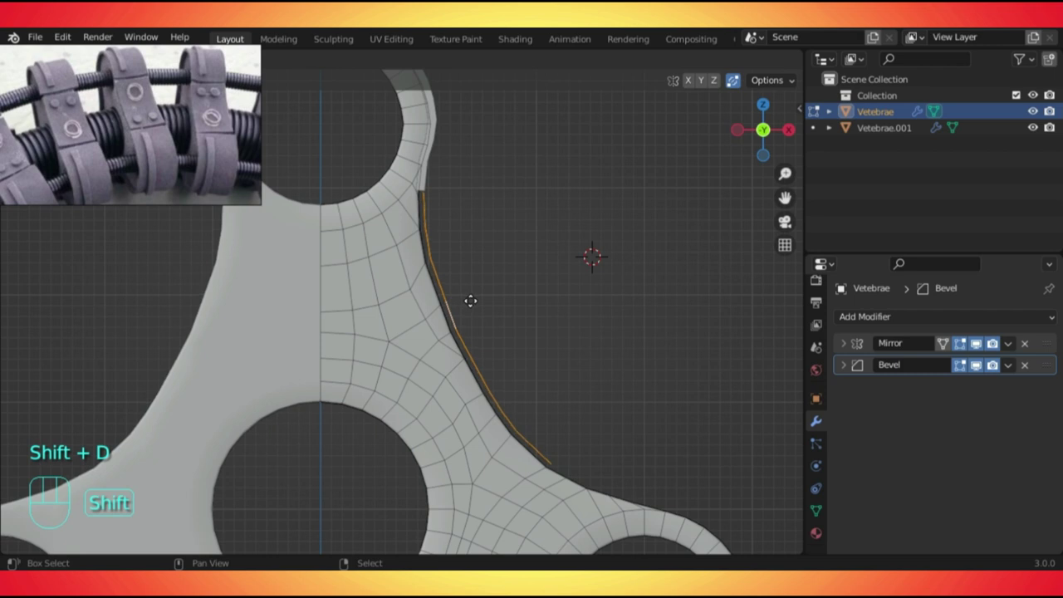
{"action": "left_click", "coordinate": [477, 302]}
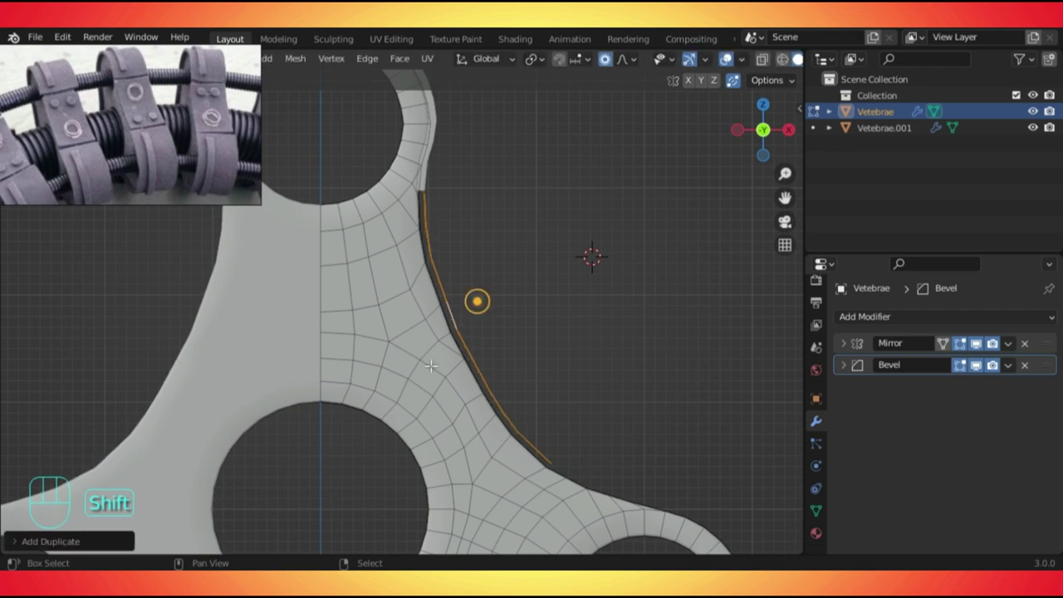
Separate the duplicated neck faces into their own object and return to Object Mode.
{"action": "key", "text": "p"}
{"action": "left_click", "coordinate": [483, 347]}
{"action": "key", "text": "Tab"}
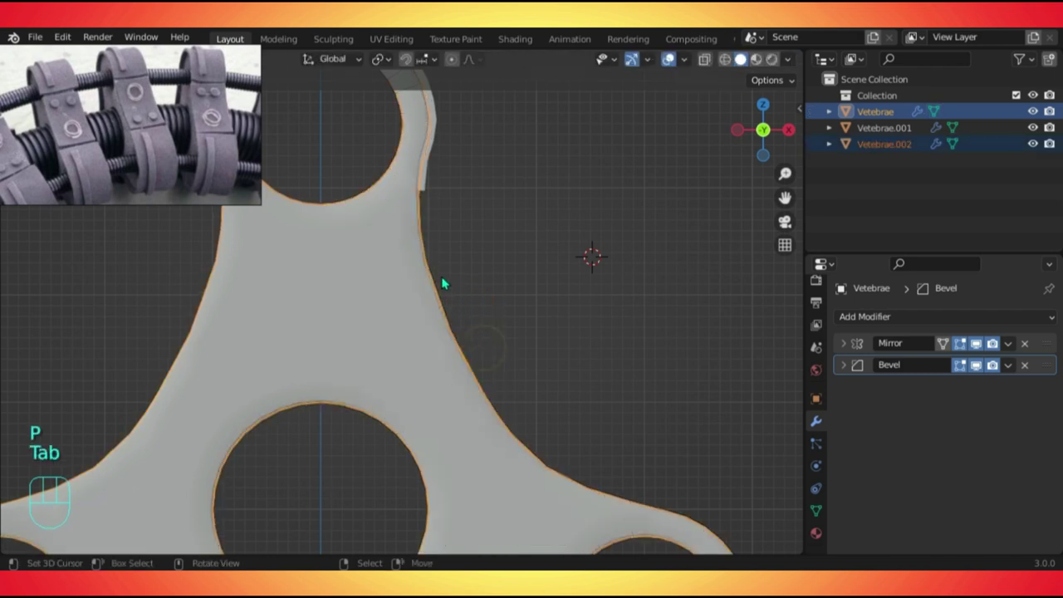
Add a Solidify modifier to the separated neck strip, using the top band's settings as a reference.
{"action": "middle_click_drag", "start_coordinate": [444, 283], "coordinate": [454, 241]}
{"action": "left_click", "coordinate": [454, 241], "text": "shift"}
{"action": "left_click", "coordinate": [875, 323]}
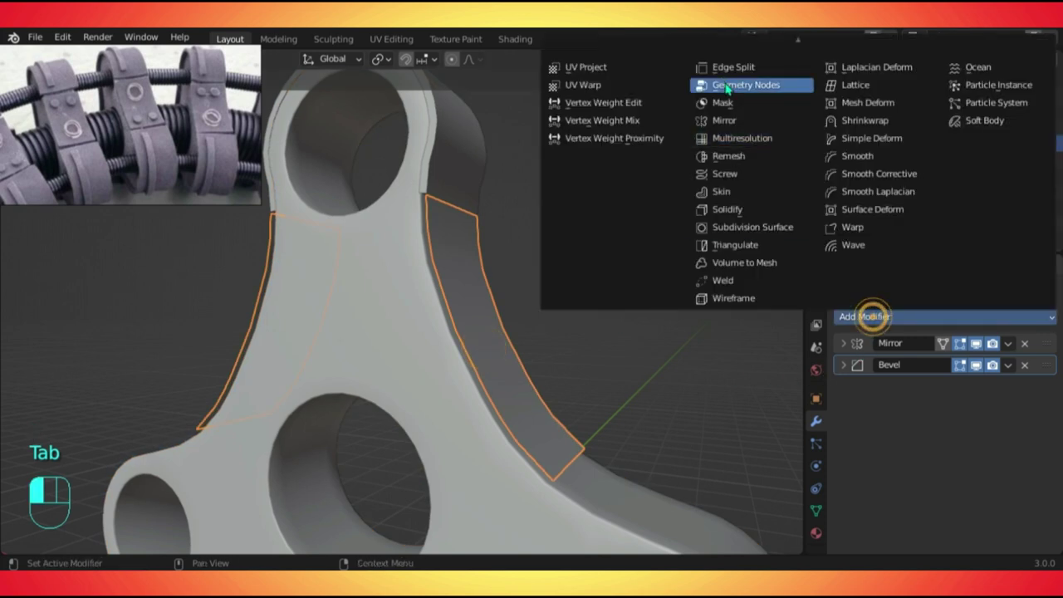
{"action": "left_click", "coordinate": [728, 210]}
{"action": "left_click", "coordinate": [473, 170]}
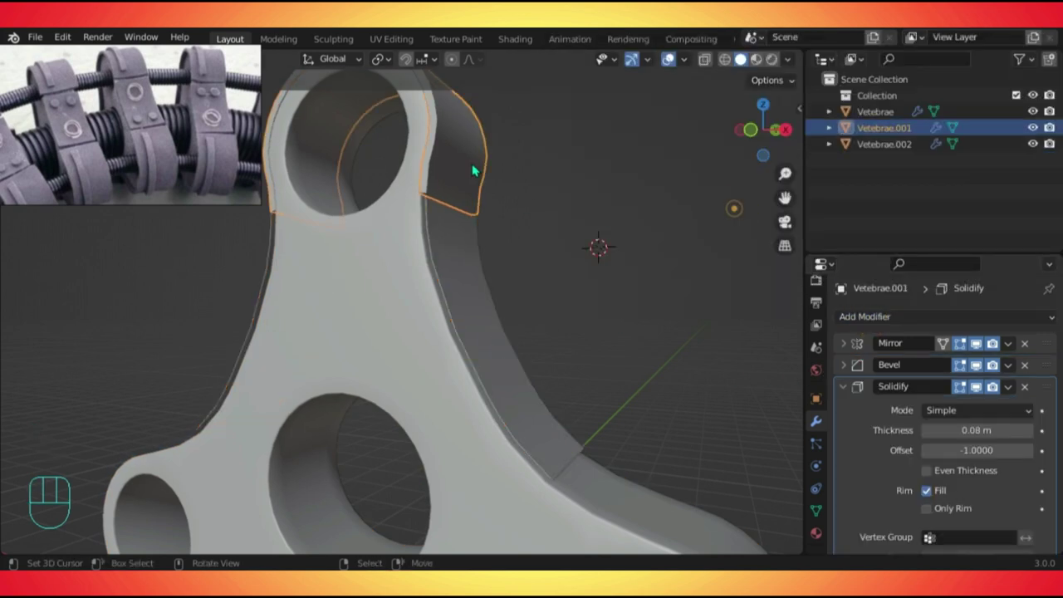
{"action": "left_click", "coordinate": [482, 309]}
Build a separate band around the lower side ring from its duplicated rim faces, with a 0.08 m Solidify thickness.
{"action": "key", "text": "BackSpace"}
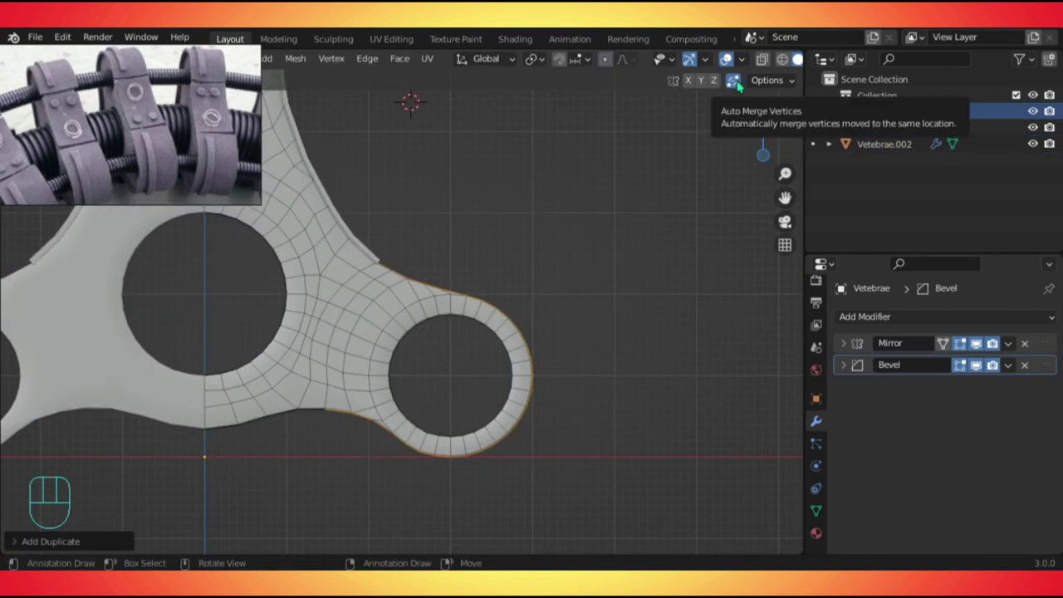
{"action": "key", "text": "shift+d"}
{"action": "key", "text": "g"}
{"action": "key", "text": "BackSpace"}
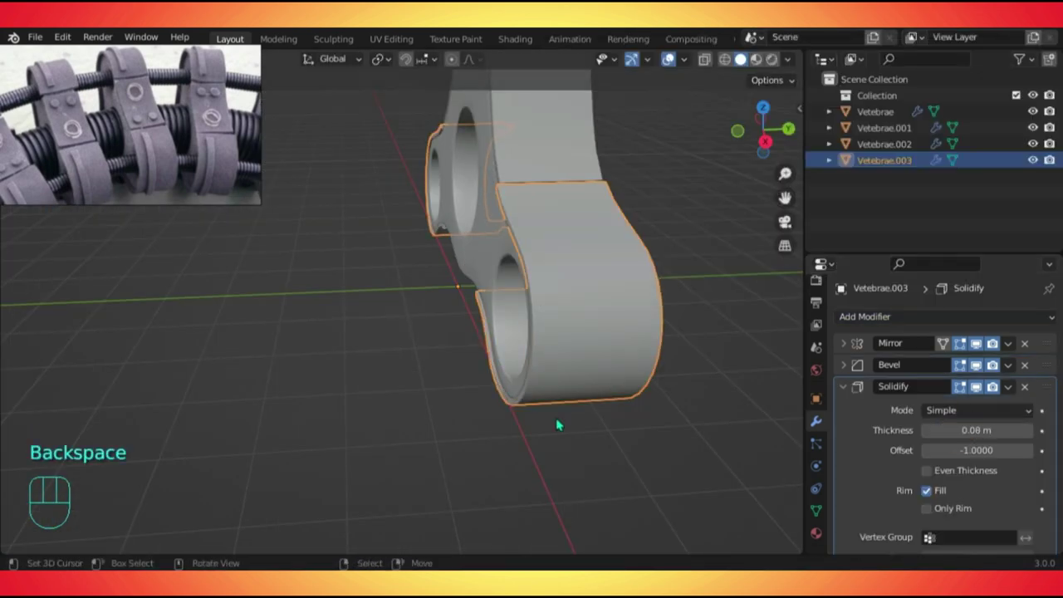
Duplicate the remaining rim faces as the last band piece and join all band pieces into one object.
{"action": "key", "text": "Tab"}
{"action": "key", "text": "shift+d"}
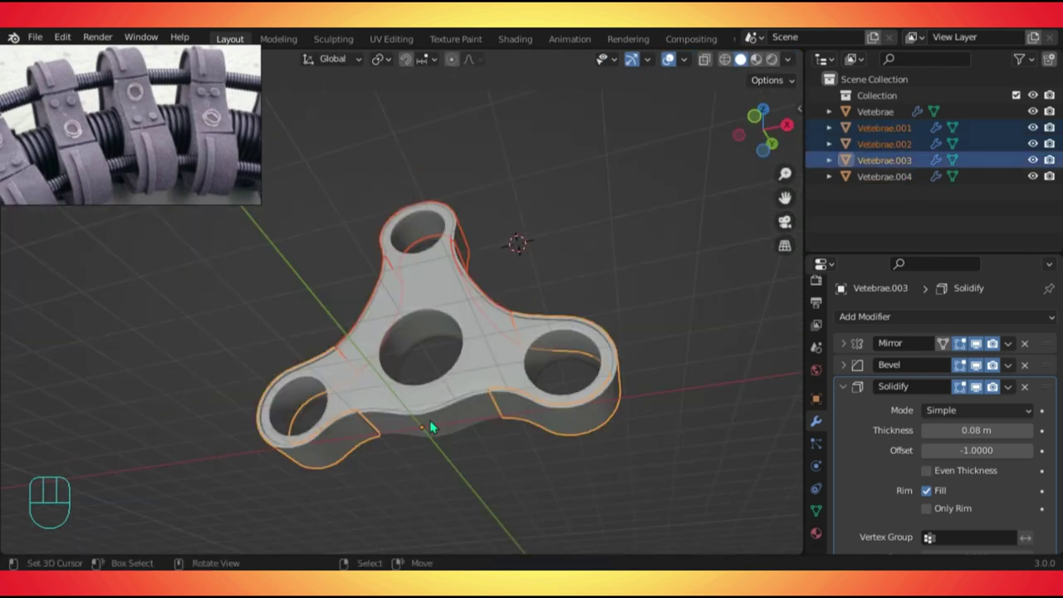
{"action": "left_click", "coordinate": [448, 425], "text": "shift"}
{"action": "key", "text": "ctrl+j"}
{"action": "left_click", "coordinate": [541, 257]}
{"action": "middle_click_drag", "start_coordinate": [541, 257], "coordinate": [518, 300]}
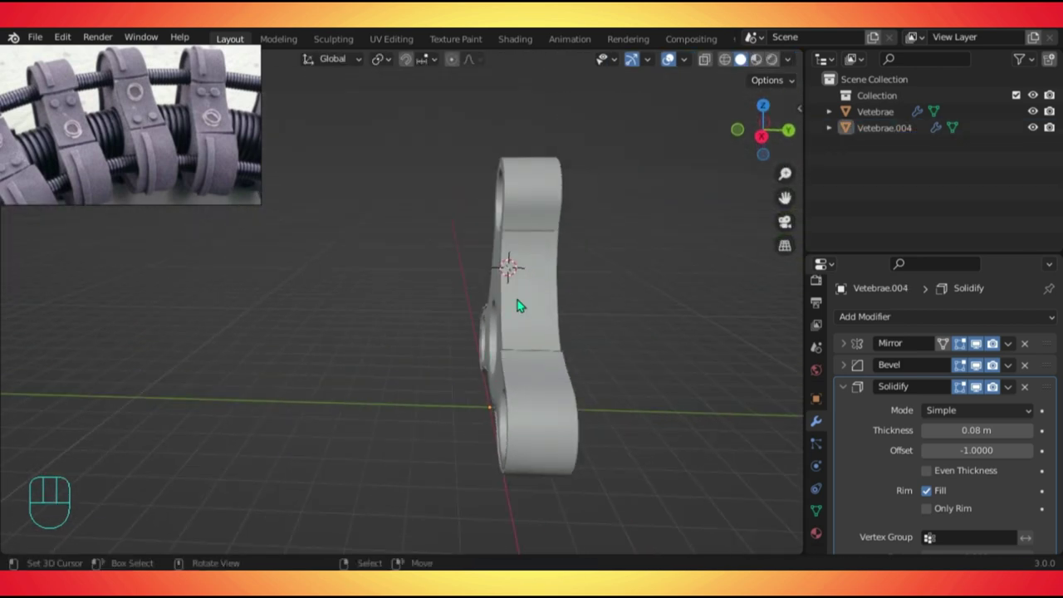
Scale the joined band wider along the Y axis so that it overhangs the clamp.
{"action": "left_click", "coordinate": [527, 295]}
{"action": "middle_click_drag", "start_coordinate": [543, 371], "coordinate": [520, 364]}
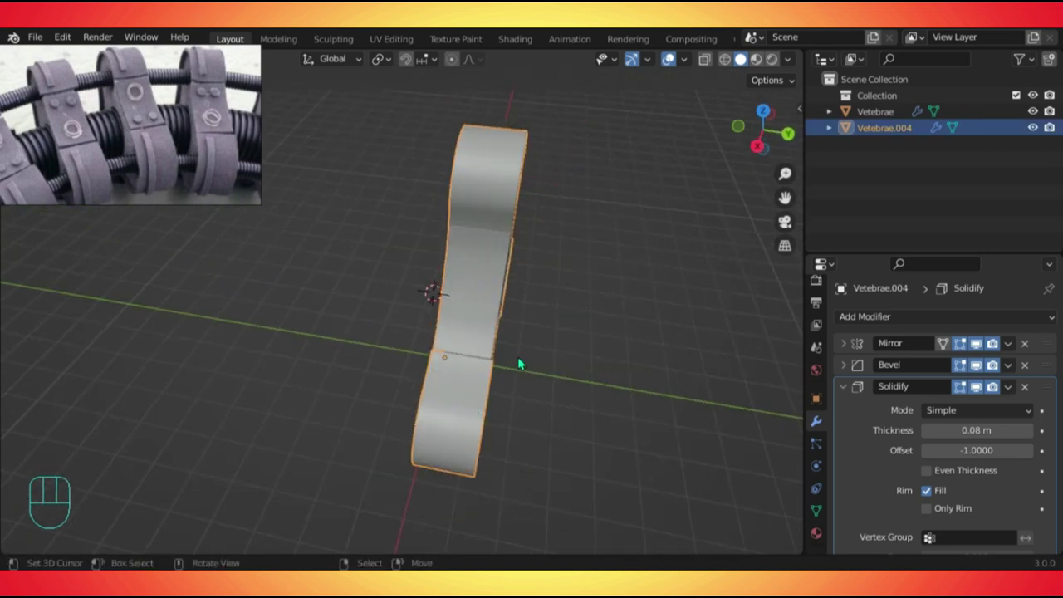
{"action": "key", "text": "s"}
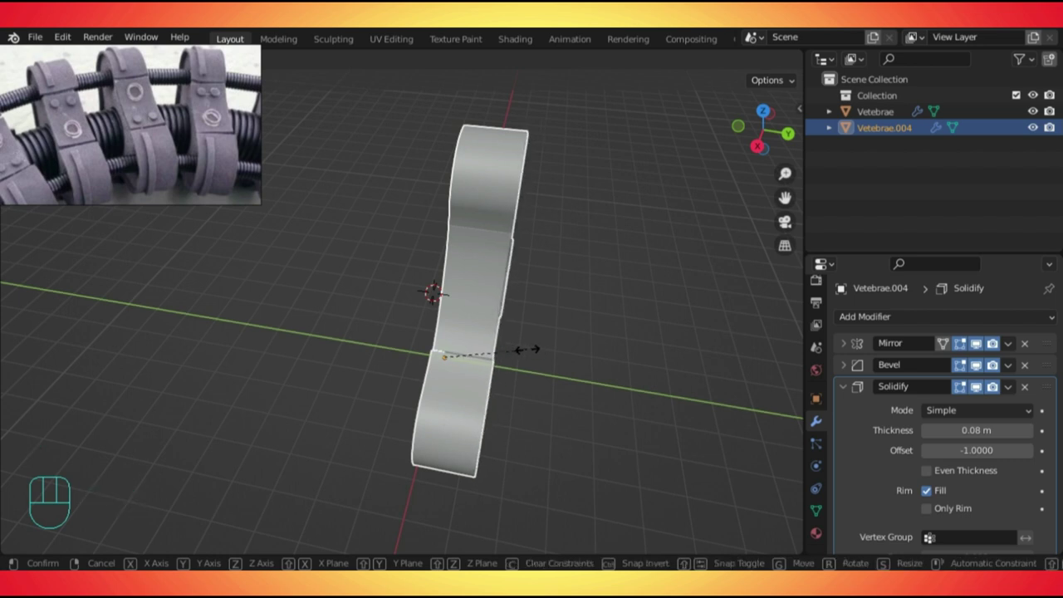
{"action": "left_click", "coordinate": [529, 350]}
{"action": "middle_click_drag", "start_coordinate": [529, 350], "coordinate": [612, 288]}
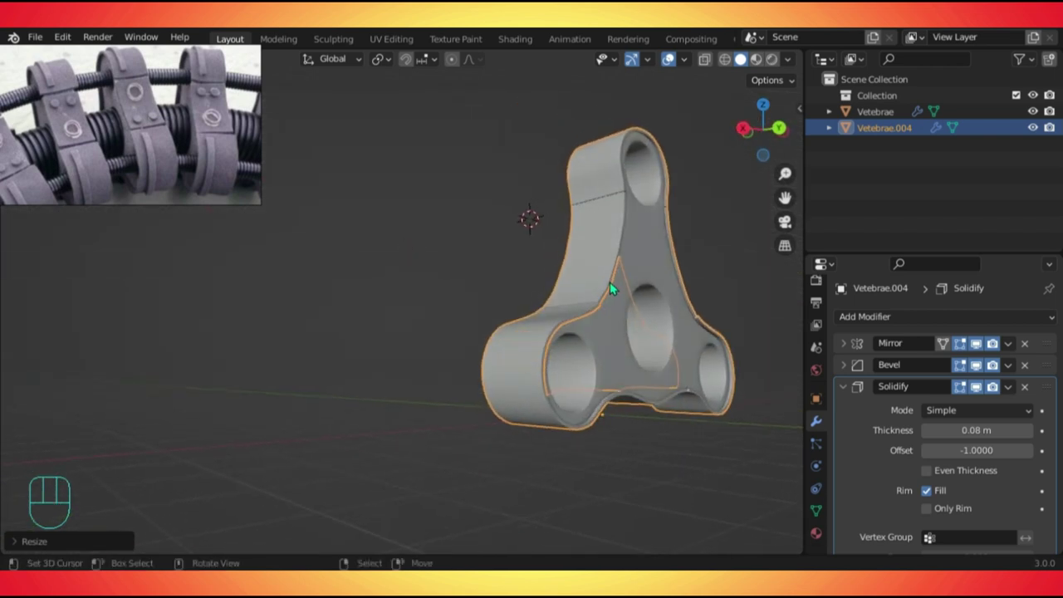
{"action": "scroll", "coordinate": [632, 307], "scroll_direction": "up", "scroll_amount": 2}
{"action": "middle_click_drag", "start_coordinate": [662, 335], "coordinate": [576, 373], "text": "shift"}
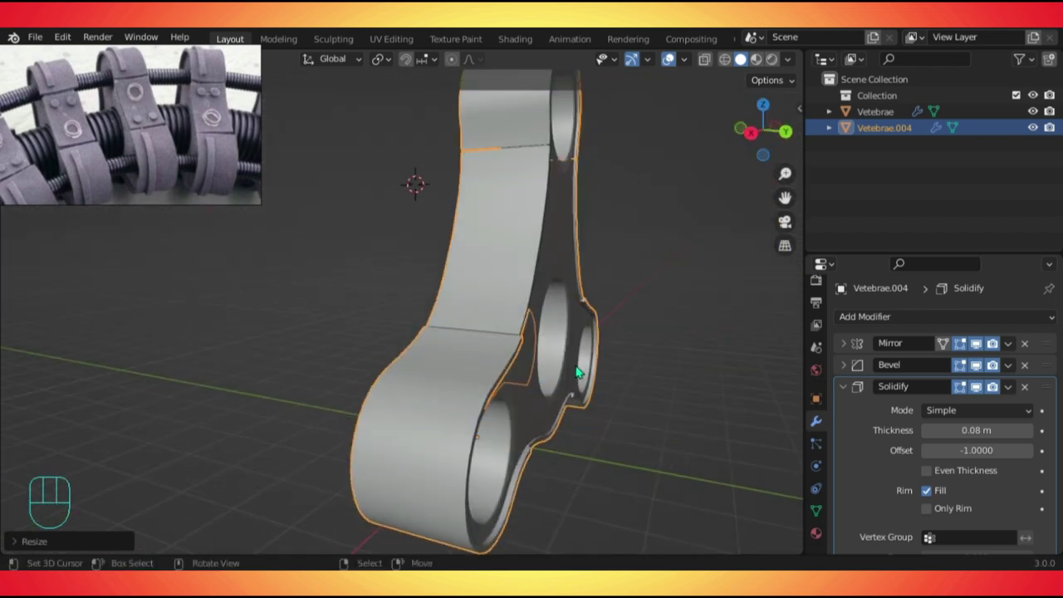
{"action": "key", "text": "s"}
{"action": "left_click", "coordinate": [671, 382]}
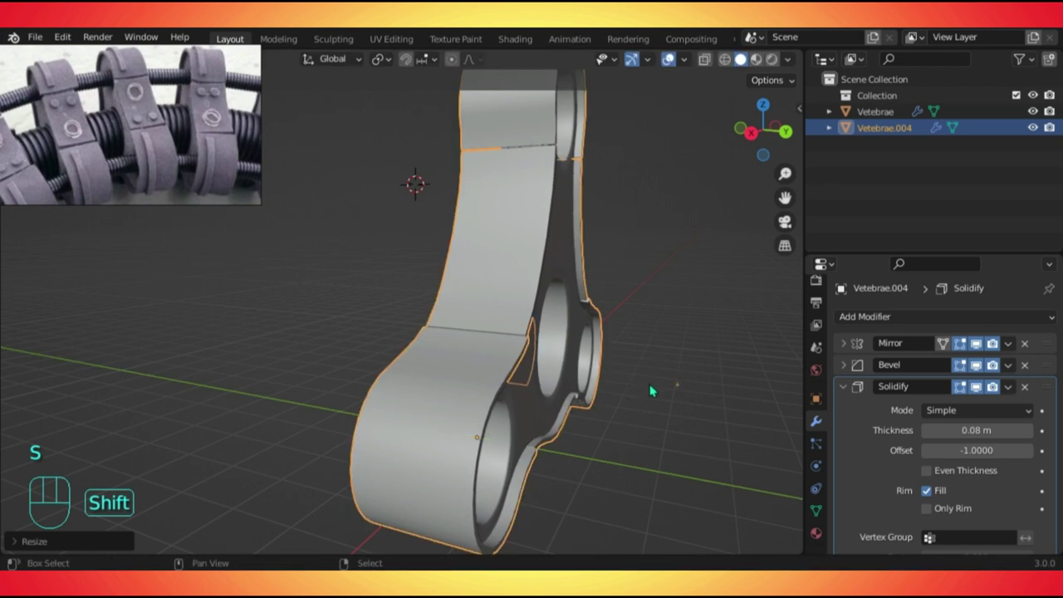
Move the widened band along the Y axis to centre it over the clamp, and save the file.
{"action": "key", "text": "g"}
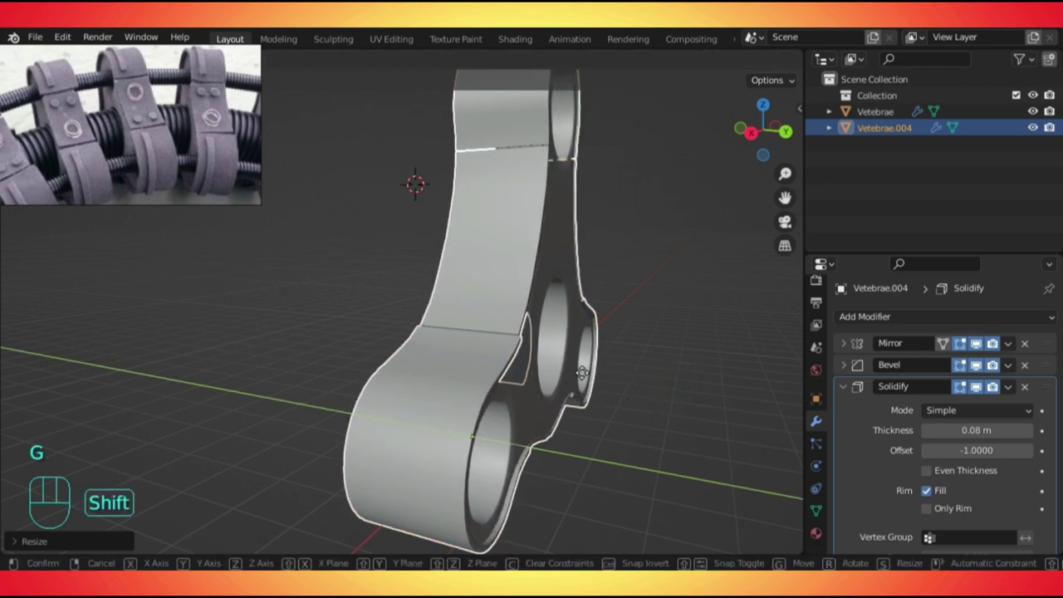
{"action": "left_click", "coordinate": [591, 375]}
{"action": "left_click", "coordinate": [631, 358]}
{"action": "middle_click_drag", "start_coordinate": [631, 357], "coordinate": [404, 370]}
{"action": "scroll", "coordinate": [412, 353], "scroll_direction": "up", "scroll_amount": 2}
{"action": "scroll", "coordinate": [412, 354], "scroll_direction": "up", "scroll_amount": 2}
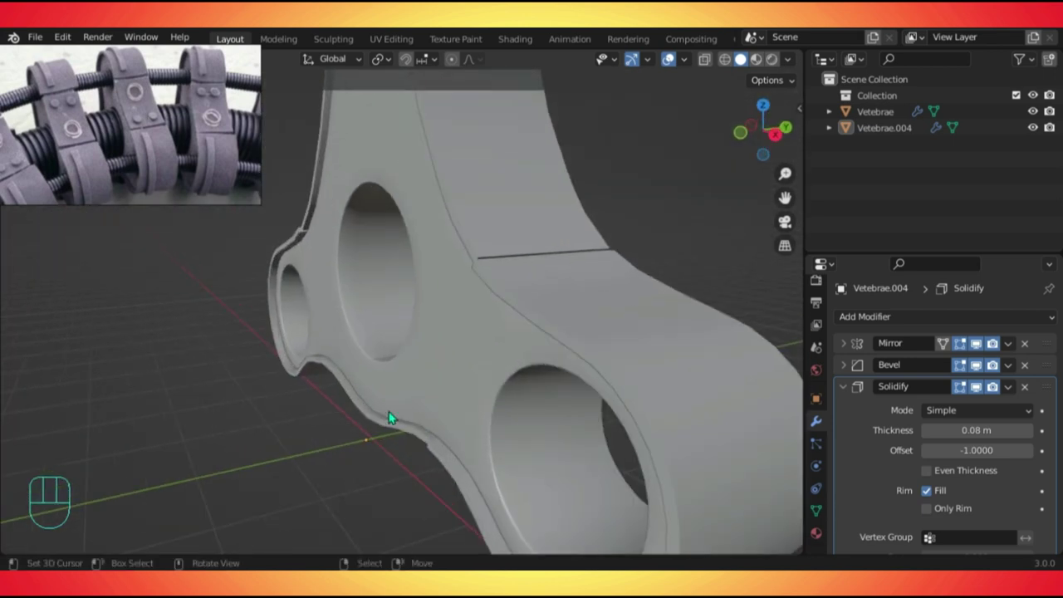
{"action": "scroll", "coordinate": [448, 250], "scroll_direction": "down", "scroll_amount": 2}
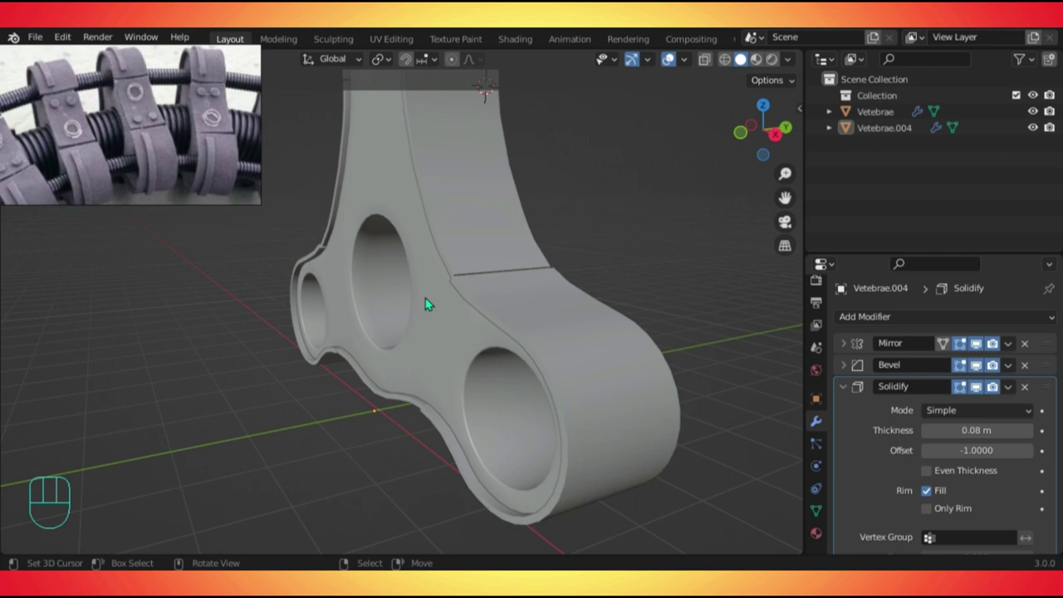
{"action": "left_click", "coordinate": [559, 355]}
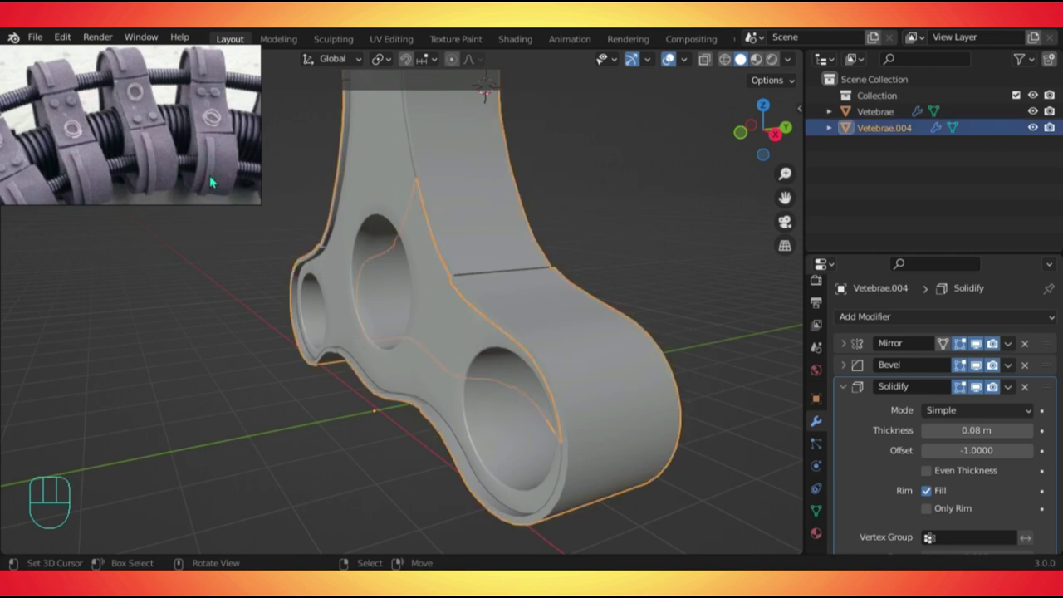
{"action": "key", "text": "ctrl+s"}
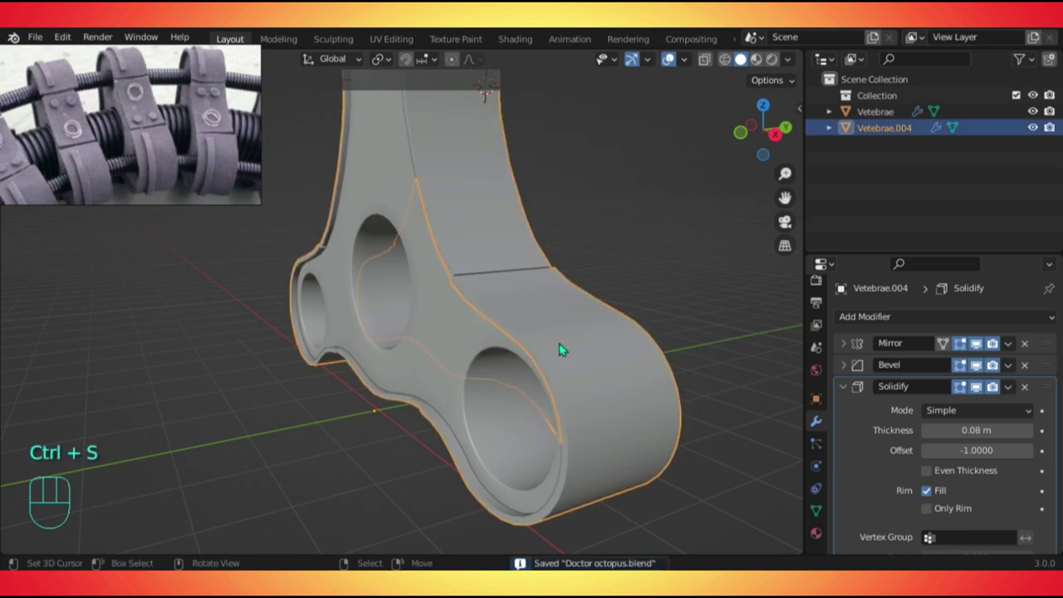
In Edit Mode, add one loop cut lengthwise around the lower side band and another around the top band.
{"action": "key", "text": "Tab"}
{"action": "middle_click_drag", "start_coordinate": [560, 350], "coordinate": [509, 388]}
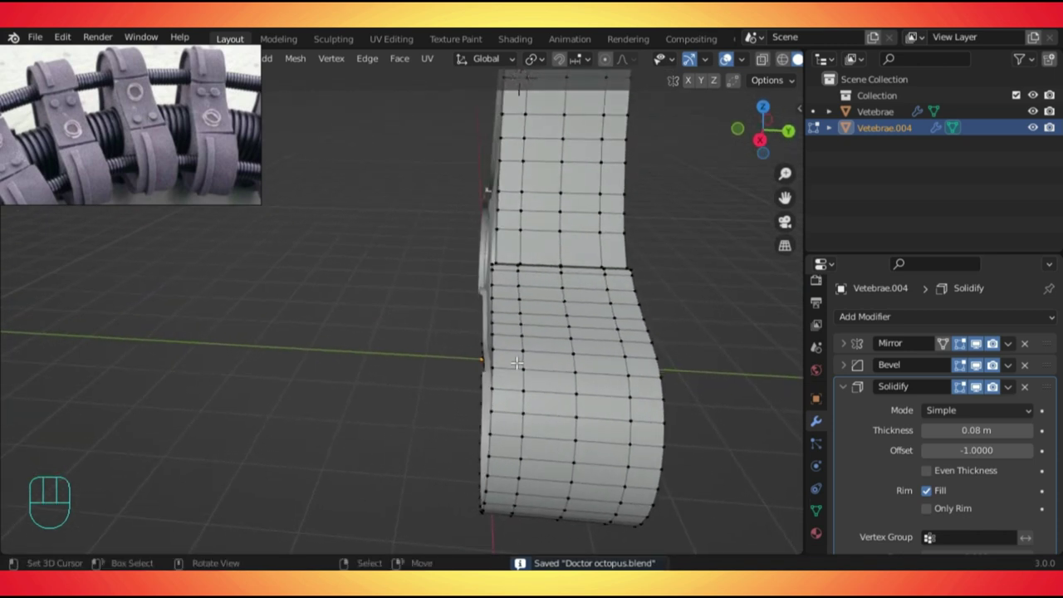
{"action": "key", "text": "ctrl+r"}
{"action": "left_click", "coordinate": [545, 372]}
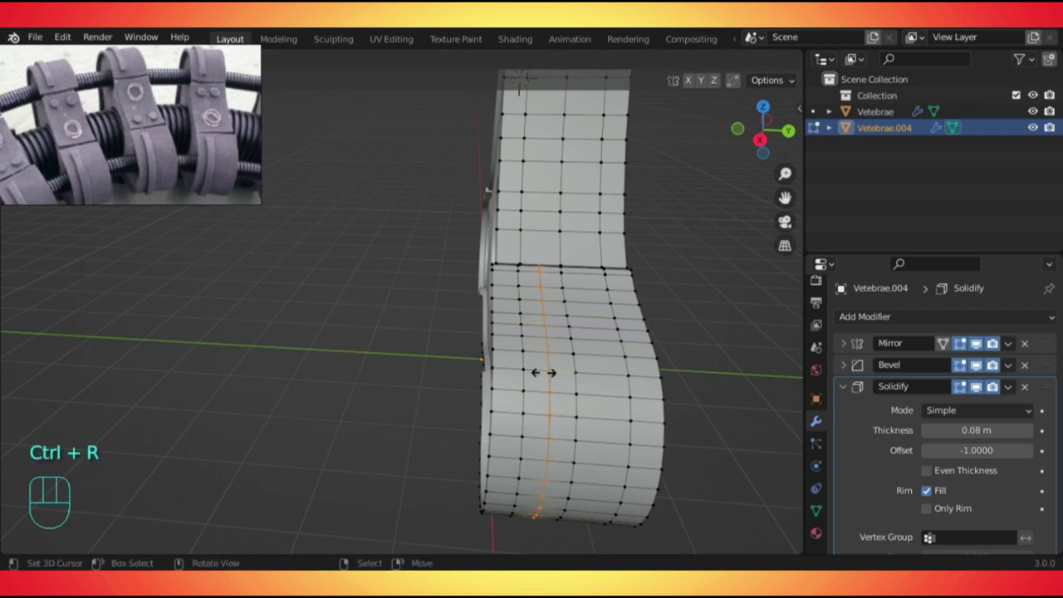
{"action": "left_click", "coordinate": [544, 372]}
{"action": "scroll", "coordinate": [544, 372], "scroll_direction": "down", "scroll_amount": 2}
{"action": "middle_click_drag", "start_coordinate": [545, 372], "coordinate": [546, 500], "text": "shift"}
{"action": "key", "text": "ctrl+r"}
{"action": "left_click", "coordinate": [516, 195]}
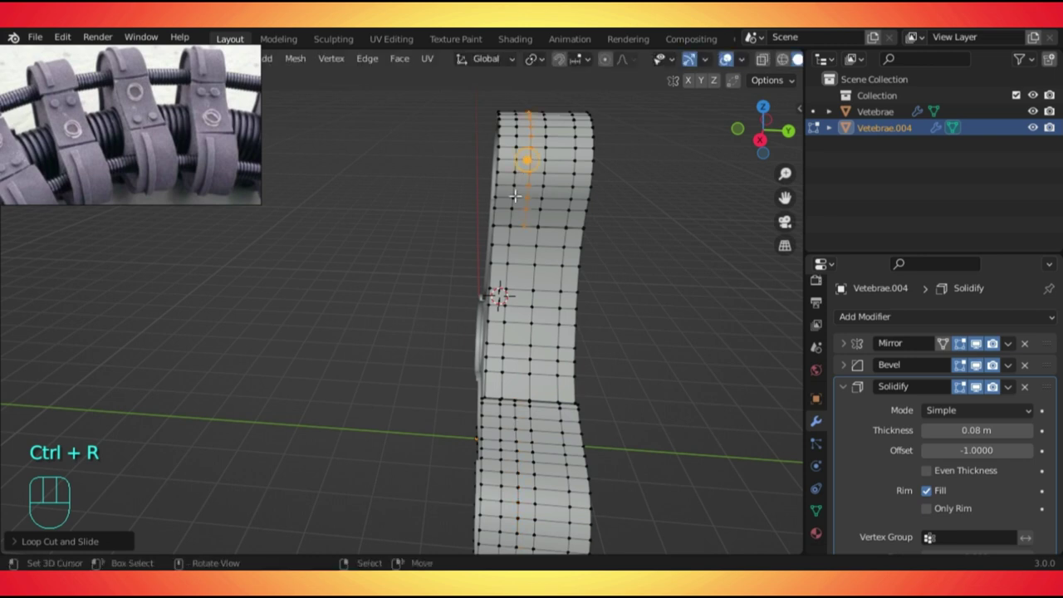
With face selection, select a narrow lengthwise strip of faces around the lower side band.
{"action": "mouse_move", "coordinate": [565, 197]}
{"action": "middle_mouse_down"}
{"action": "mouse_move", "coordinate": [615, 178]}
{"action": "mouse_move", "coordinate": [567, 264]}
{"action": "mouse_move", "coordinate": [545, 241]}
{"action": "mouse_move", "coordinate": [539, 252]}
{"action": "mouse_move", "coordinate": [555, 205]}
{"action": "middle_mouse_up"}
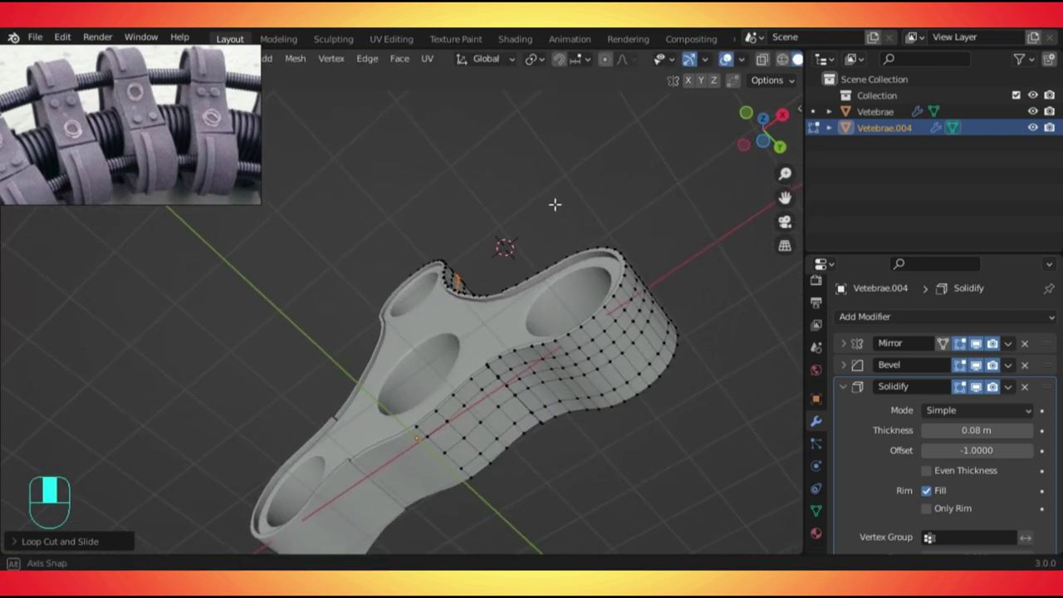
{"action": "key", "text": "KP_3"}
{"action": "middle_click_drag", "start_coordinate": [522, 382], "coordinate": [589, 116]}
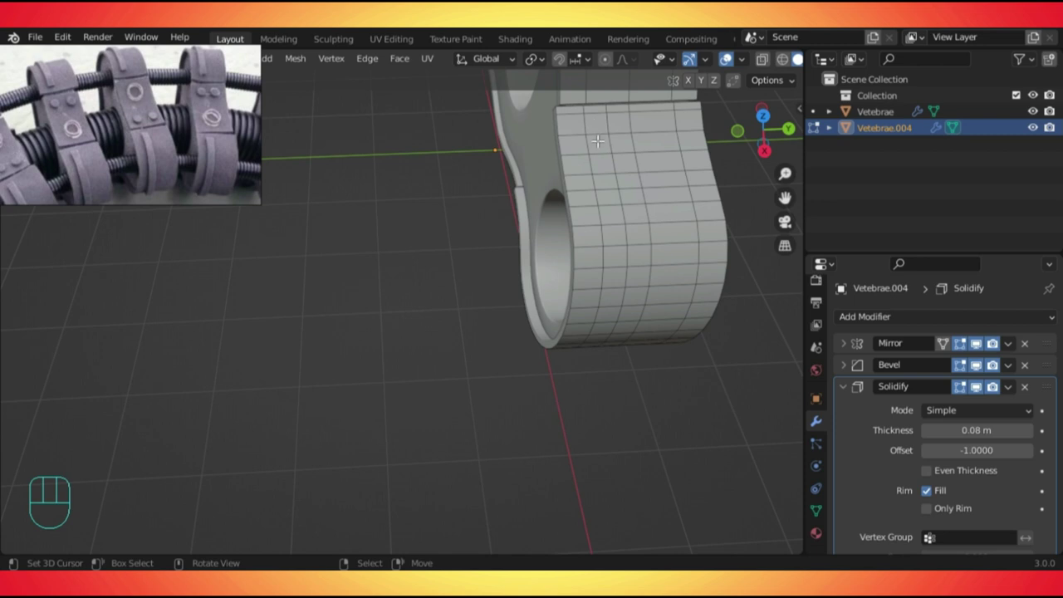
{"action": "middle_click_drag", "start_coordinate": [582, 338], "coordinate": [560, 234]}
{"action": "middle_click_drag", "start_coordinate": [606, 365], "coordinate": [575, 370]}
{"action": "middle_click_drag", "start_coordinate": [596, 327], "coordinate": [591, 420]}
{"action": "key", "text": "ctrl"}
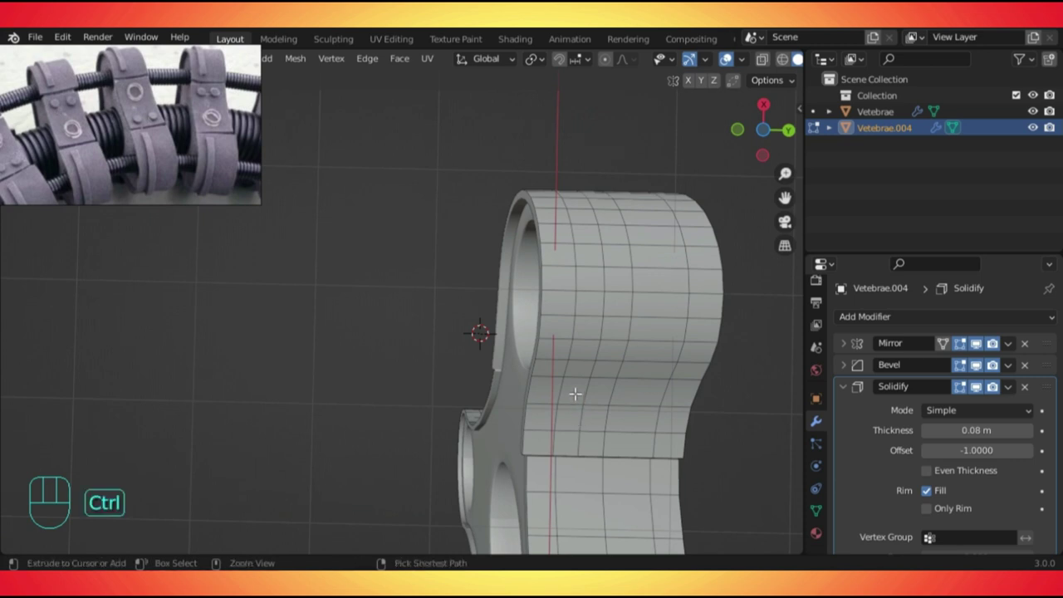
{"action": "left_click", "coordinate": [575, 394], "text": "ctrl"}
{"action": "middle_click_drag", "start_coordinate": [575, 393], "coordinate": [534, 551]}
Add the matching narrow strip of faces on the top band to the selection, up to the mirror line.
{"action": "scroll", "coordinate": [456, 209], "scroll_direction": "down", "scroll_amount": 1}
{"action": "middle_click_drag", "start_coordinate": [455, 208], "coordinate": [471, 300], "text": "shift"}
{"action": "scroll", "coordinate": [443, 290], "scroll_direction": "up", "scroll_amount": 1}
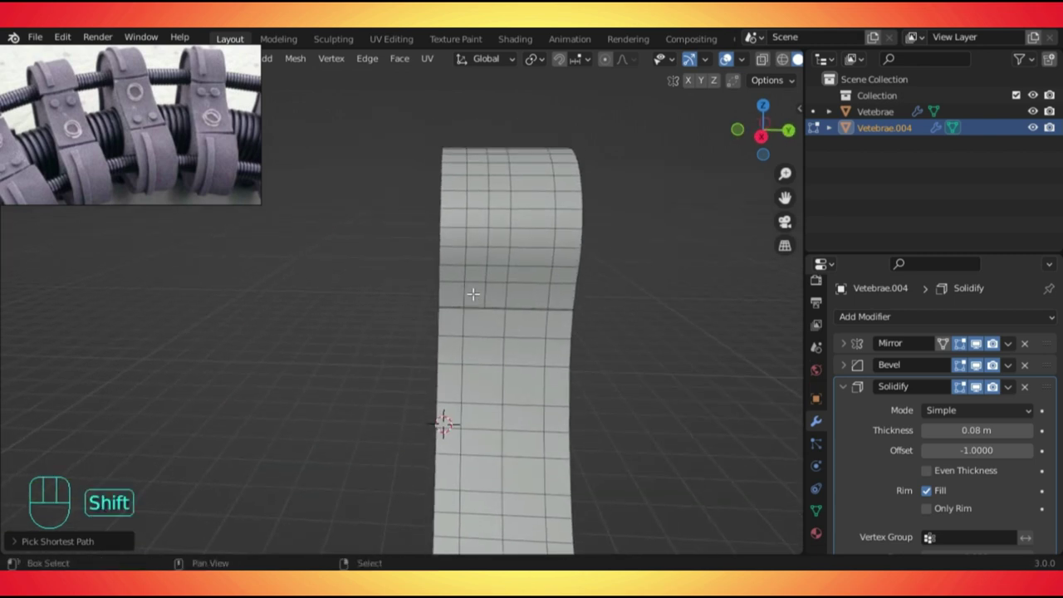
{"action": "left_click", "coordinate": [473, 295], "text": "shift"}
{"action": "middle_click_drag", "start_coordinate": [463, 231], "coordinate": [417, 181]}
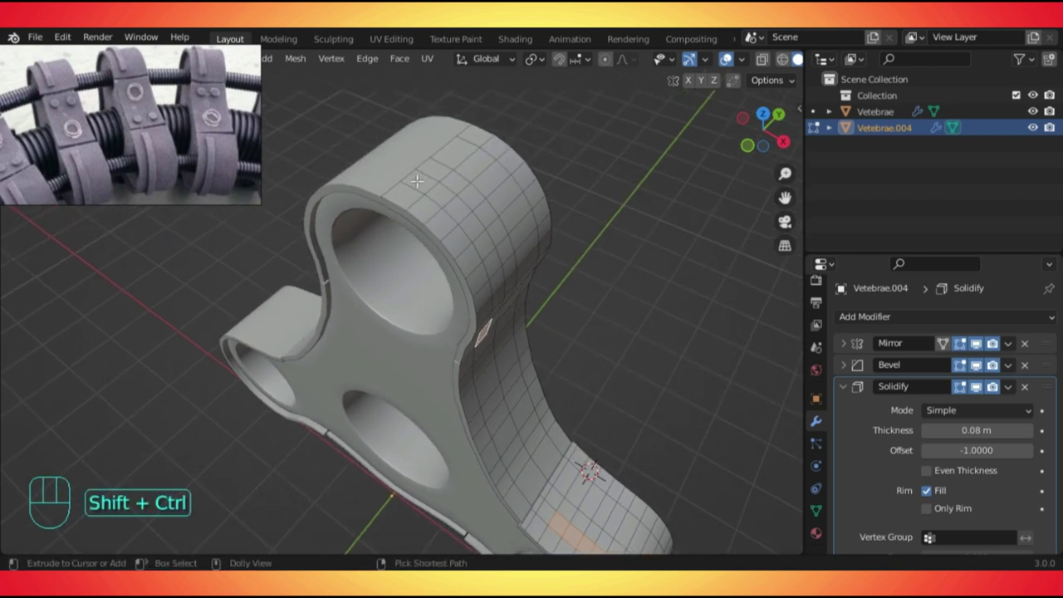
{"action": "left_click", "coordinate": [418, 182], "text": "ctrl+shift"}
{"action": "scroll", "coordinate": [430, 313], "scroll_direction": "down", "scroll_amount": 5}
{"action": "middle_click_drag", "start_coordinate": [430, 313], "coordinate": [500, 305]}
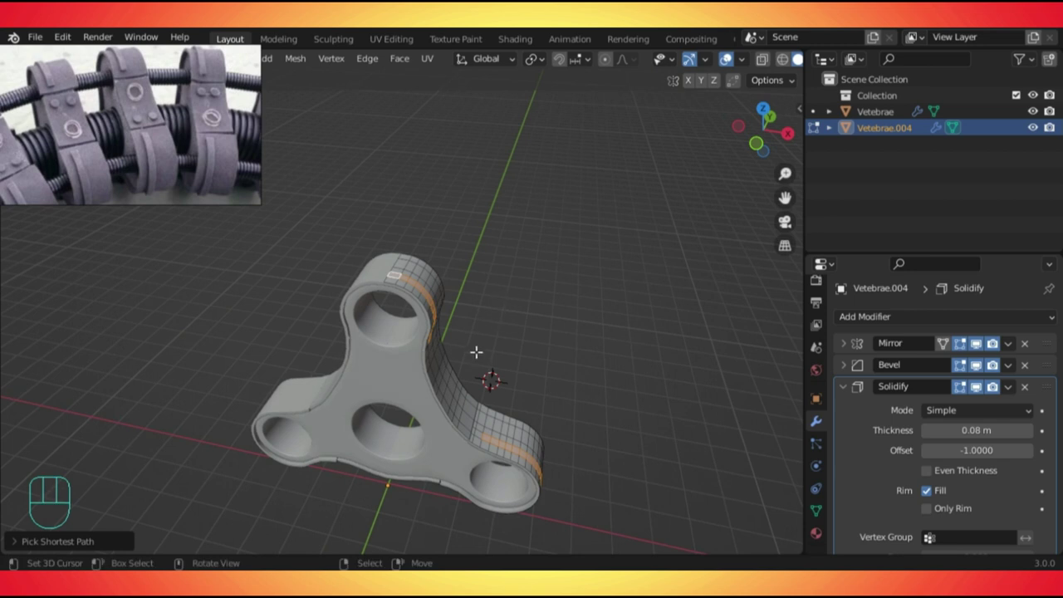
{"action": "key", "text": "e"}
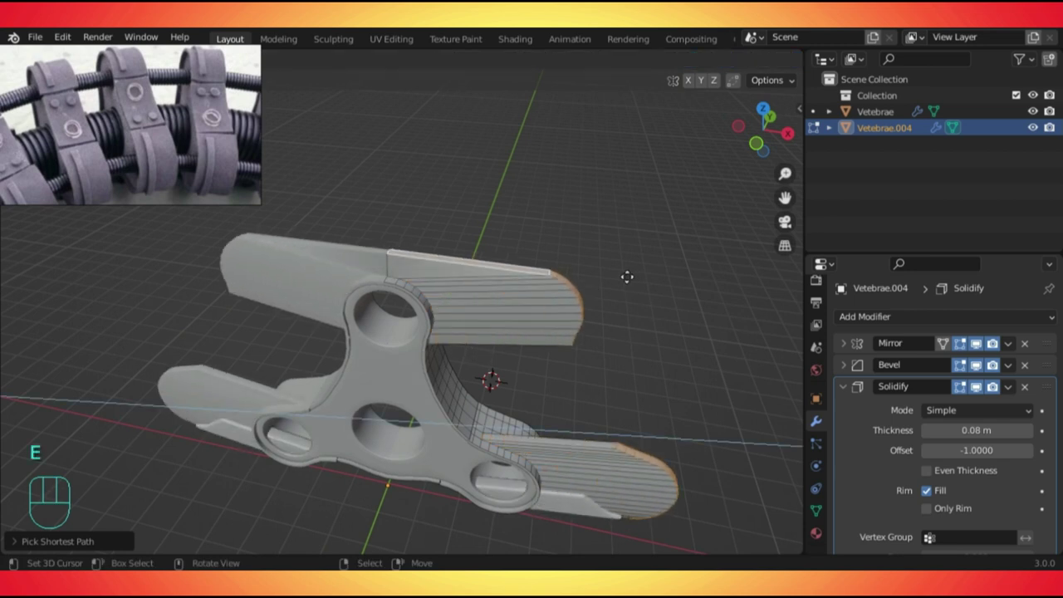
{"action": "right_click", "coordinate": [574, 277]}
{"action": "key", "text": "g"}
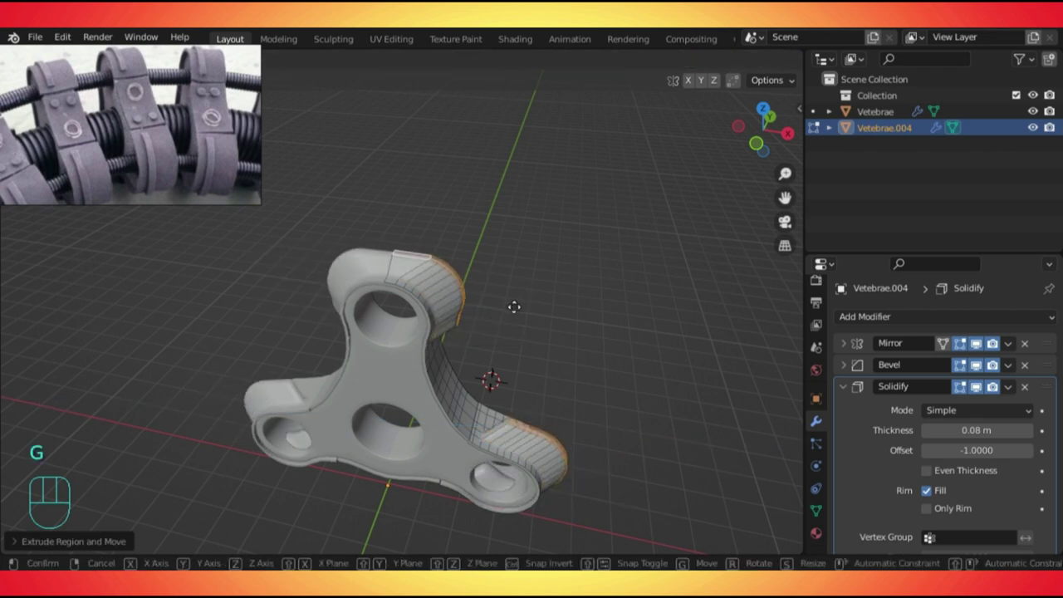
{"action": "right_click", "coordinate": [514, 307]}
{"action": "key", "text": "ctrl+z"}
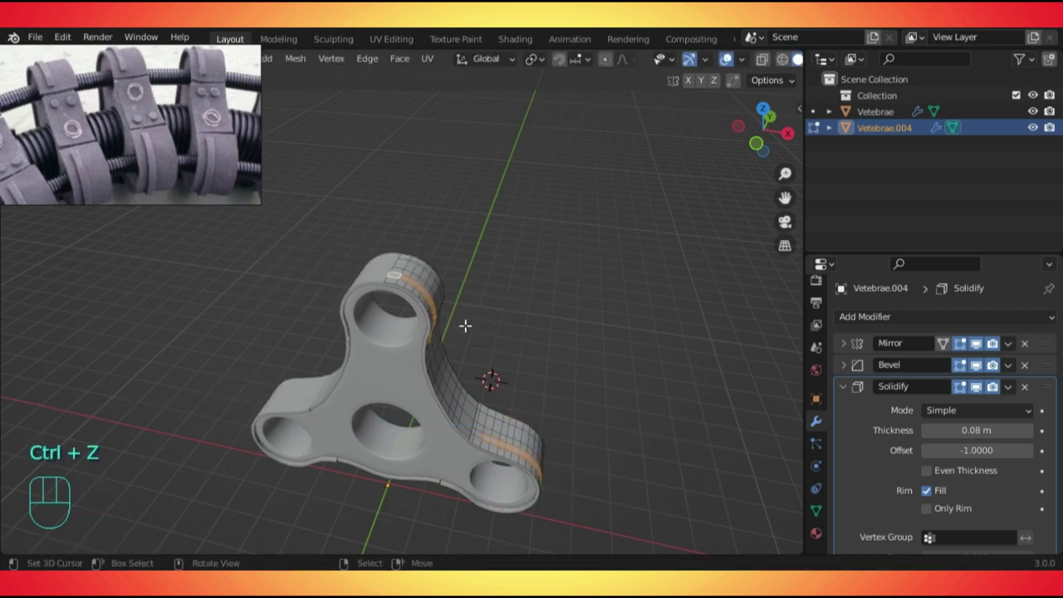
Extrude the selected face strips slightly outward along their normals to form raised ridges on the top and side bands.
{"action": "key", "text": "alt+e"}
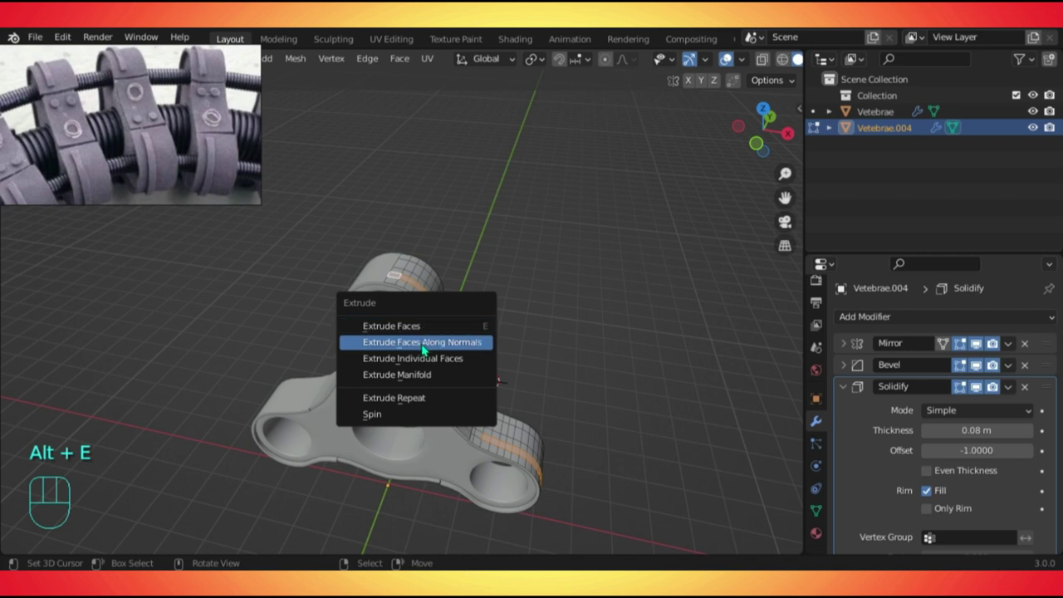
{"action": "key", "text": "Tab"}
{"action": "key", "text": "KP_1"}
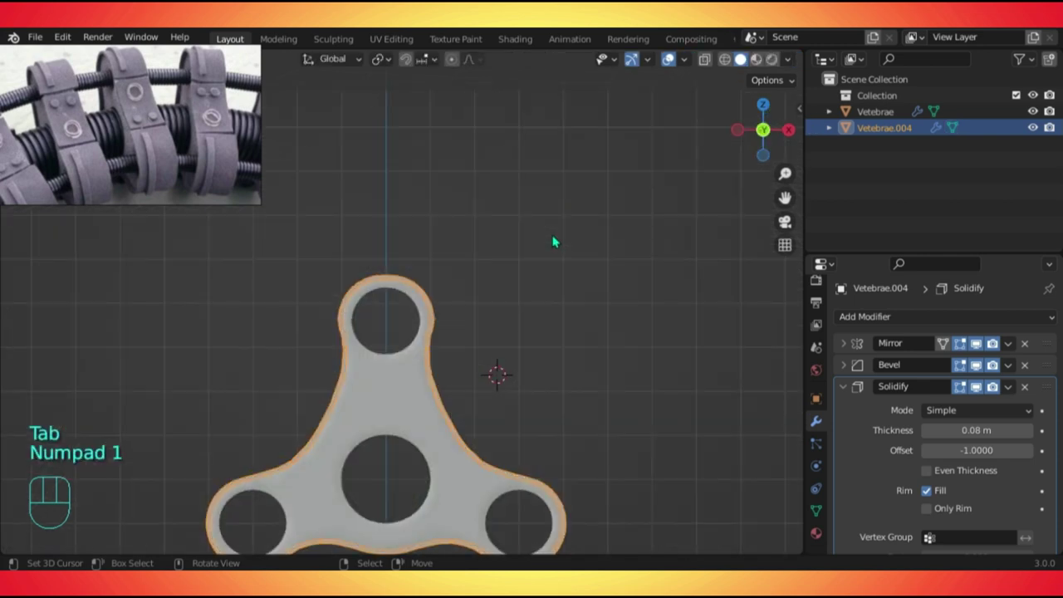
{"action": "key", "text": "Tab"}
{"action": "key", "text": "alt+e"}
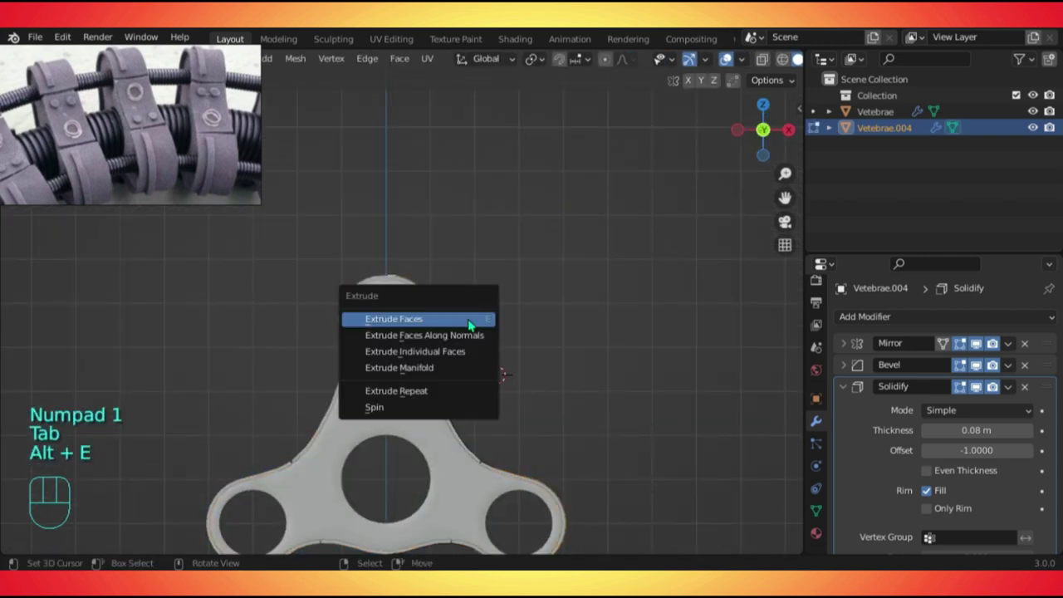
{"action": "key", "text": "shift"}
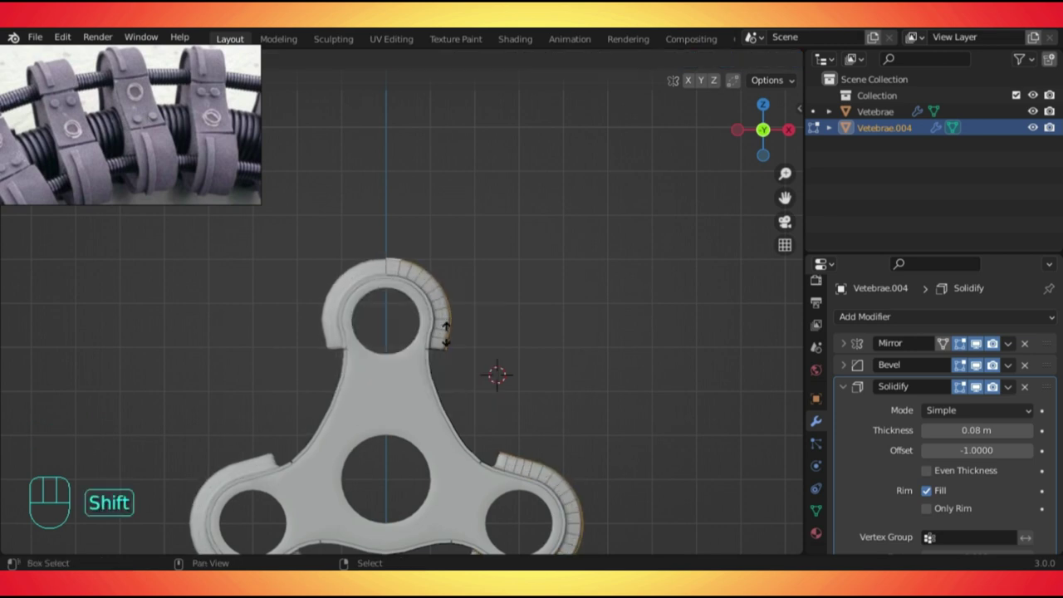
{"action": "left_click", "coordinate": [395, 386]}
Add a loop cut along the side wall of the top band's ridge and slide it close to the ridge's base.
{"action": "middle_click_drag", "start_coordinate": [444, 349], "coordinate": [496, 358]}
{"action": "scroll", "coordinate": [615, 266], "scroll_direction": "up", "scroll_amount": 2}
{"action": "scroll", "coordinate": [494, 332], "scroll_direction": "up", "scroll_amount": 4}
{"action": "key", "text": "ctrl+r"}
{"action": "left_click", "coordinate": [489, 312]}
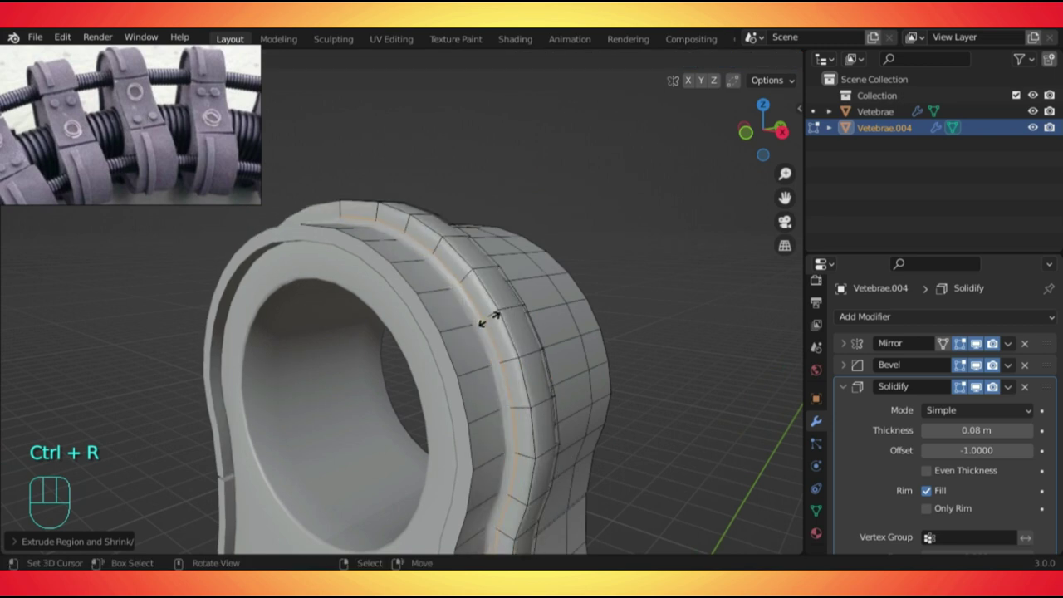
{"action": "left_click", "coordinate": [484, 322], "text": "shift"}
Add a supporting loop cut along the side wall of the lower band's ridge, slid close to its base.
{"action": "scroll", "coordinate": [491, 334], "scroll_direction": "down", "scroll_amount": 1}
{"action": "middle_click_drag", "start_coordinate": [516, 527], "coordinate": [357, 108], "text": "shift"}
{"action": "scroll", "coordinate": [439, 249], "scroll_direction": "up", "scroll_amount": 2}
{"action": "scroll", "coordinate": [432, 253], "scroll_direction": "down", "scroll_amount": 4}
{"action": "scroll", "coordinate": [498, 449], "scroll_direction": "up", "scroll_amount": 2}
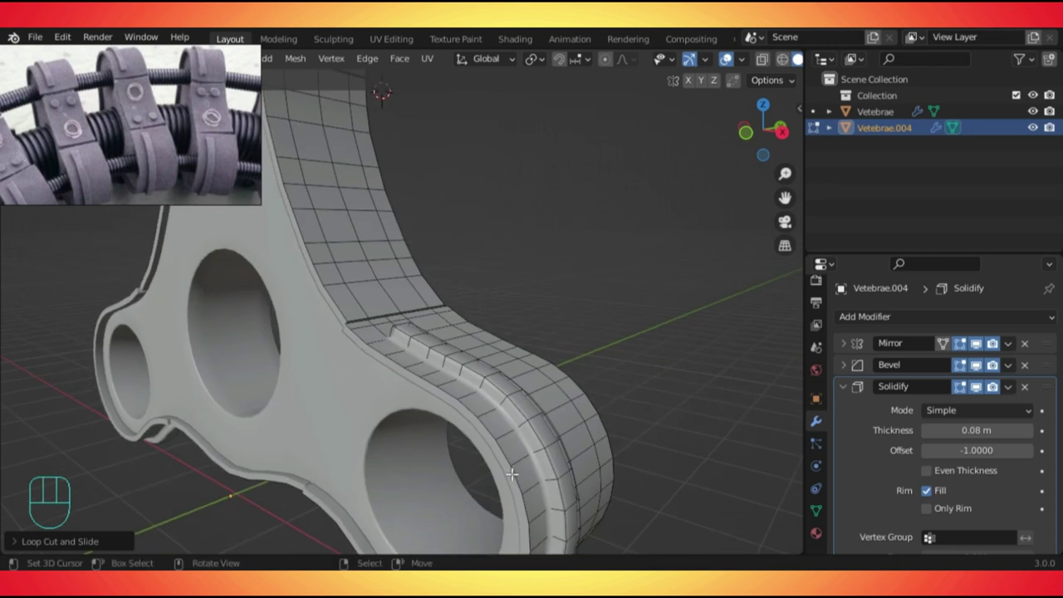
{"action": "scroll", "coordinate": [512, 474], "scroll_direction": "up", "scroll_amount": 2}
{"action": "key", "text": "ctrl+r"}
{"action": "left_click", "coordinate": [511, 409]}
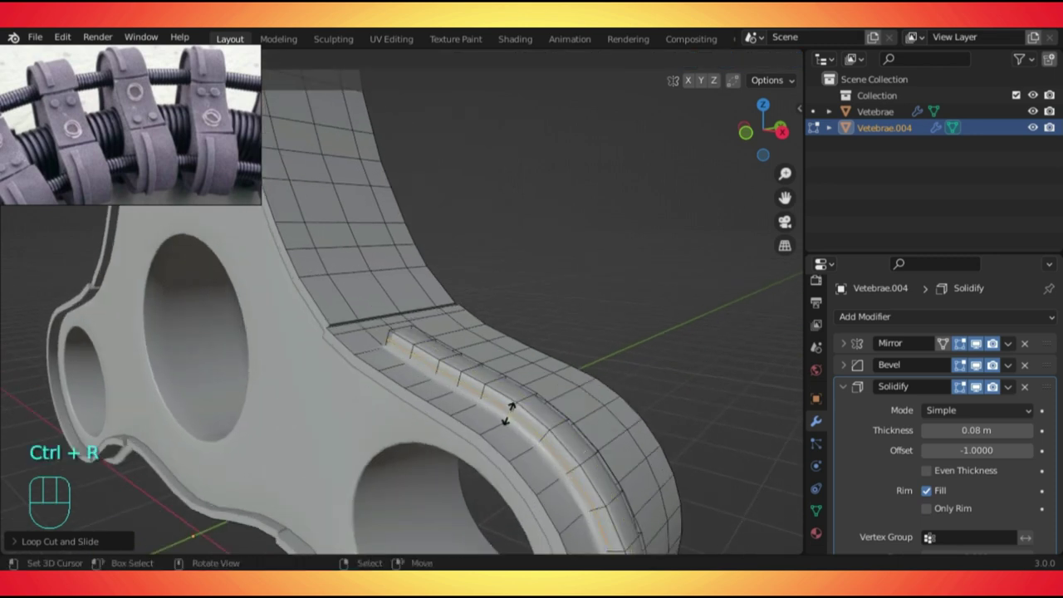
{"action": "left_click", "coordinate": [509, 415]}
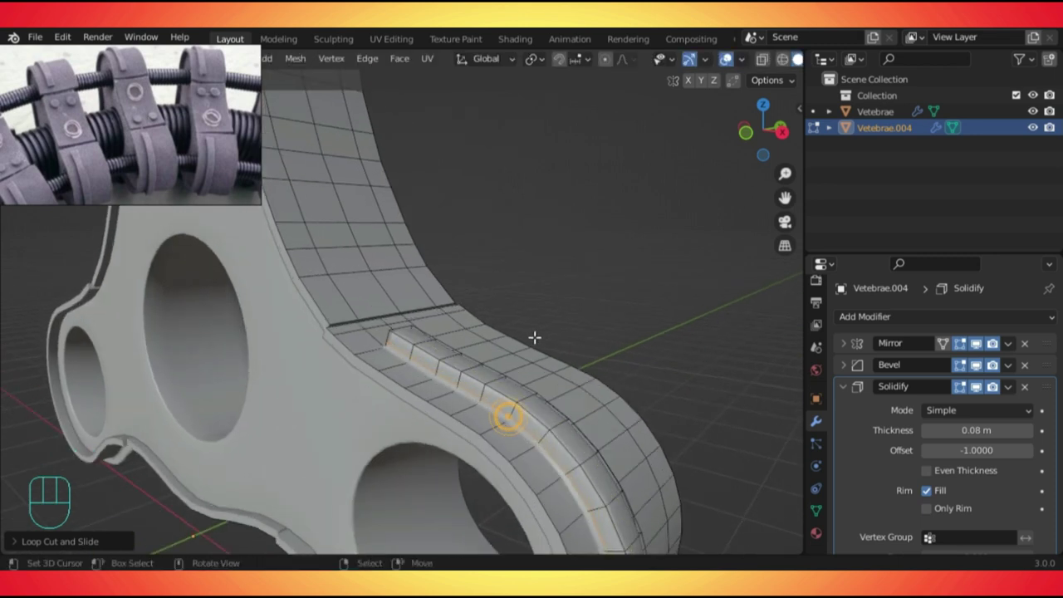
Return to Object Mode, save the file and check the finished ridges against the reference photo.
{"action": "key", "text": "Tab"}
{"action": "scroll", "coordinate": [569, 292], "scroll_direction": "down", "scroll_amount": 3}
{"action": "middle_click_drag", "start_coordinate": [570, 291], "coordinate": [451, 363]}
{"action": "key", "text": "ctrl+s"}
{"action": "middle_click_drag", "start_coordinate": [408, 327], "coordinate": [522, 349], "text": "shift"}
{"action": "scroll", "coordinate": [456, 366], "scroll_direction": "down", "scroll_amount": 1}
{"action": "scroll", "coordinate": [453, 364], "scroll_direction": "up", "scroll_amount": 1}
{"action": "scroll", "coordinate": [472, 411], "scroll_direction": "up", "scroll_amount": 2}
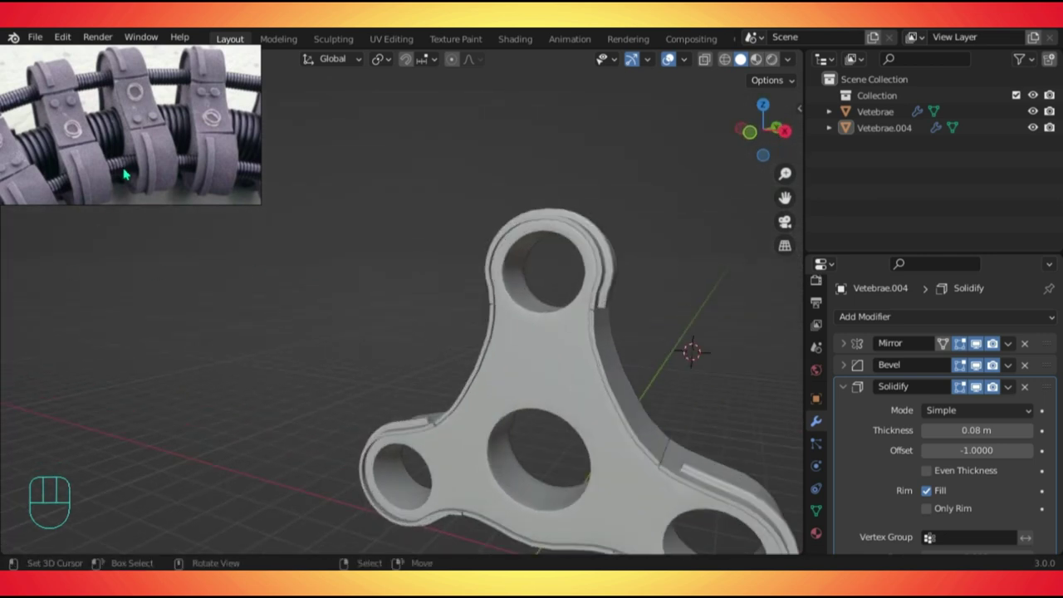
In Edit Mode on the inner vertebra clamp, select the rim vertices around its large central hole.
{"action": "key", "text": "KP_1"}
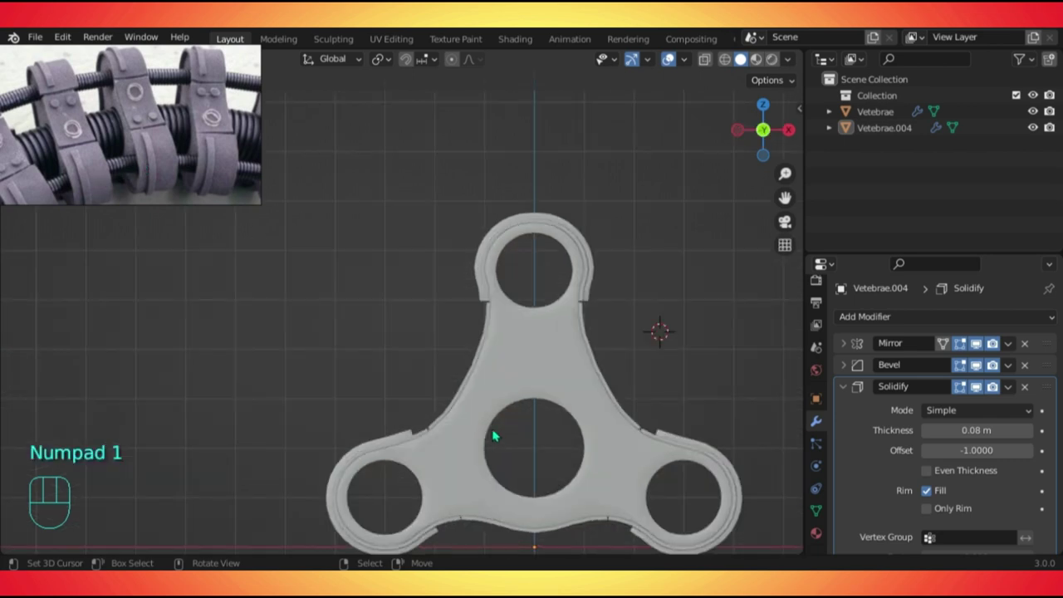
{"action": "left_click", "coordinate": [547, 383]}
{"action": "middle_click_drag", "start_coordinate": [547, 383], "coordinate": [498, 328], "text": "shift"}
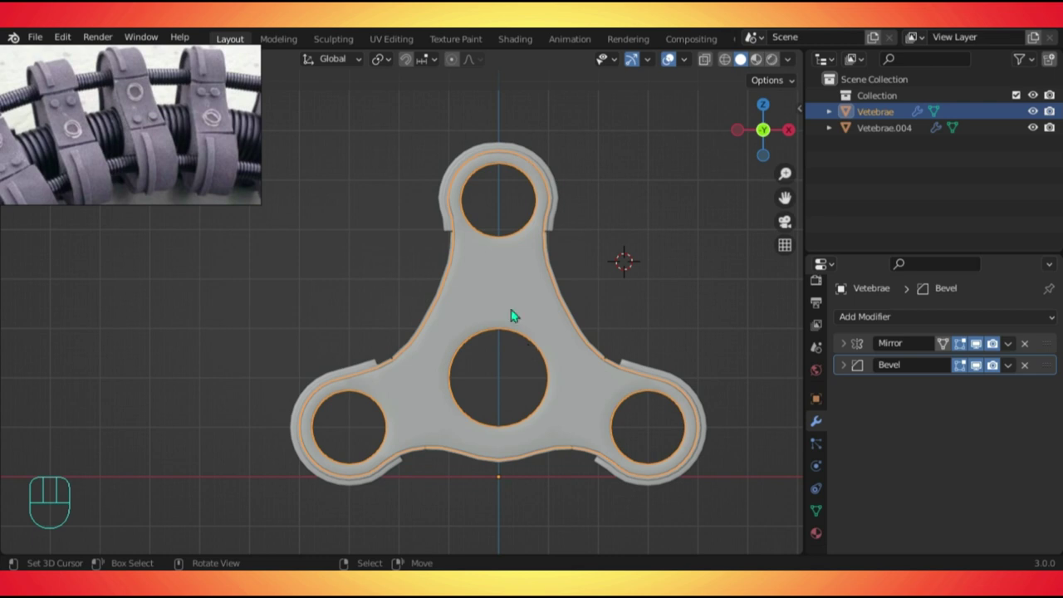
{"action": "key", "text": "Tab"}
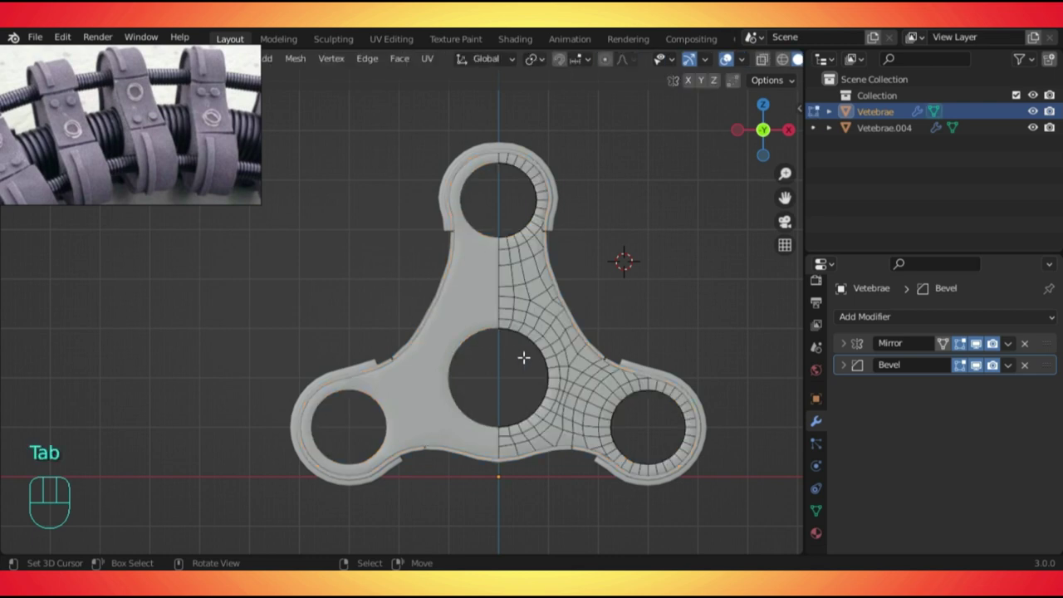
{"action": "key", "text": "KP_1"}
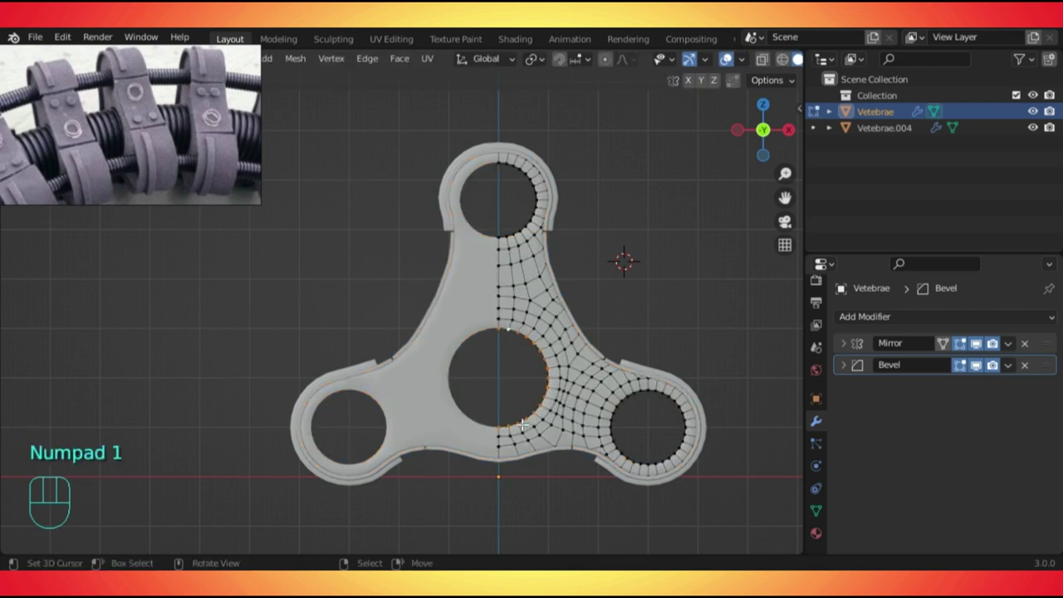
{"action": "scroll", "coordinate": [503, 349], "scroll_direction": "up", "scroll_amount": 2}
{"action": "middle_click_drag", "start_coordinate": [522, 383], "coordinate": [471, 361], "text": "shift"}
{"action": "scroll", "coordinate": [470, 361], "scroll_direction": "up", "scroll_amount": 3}
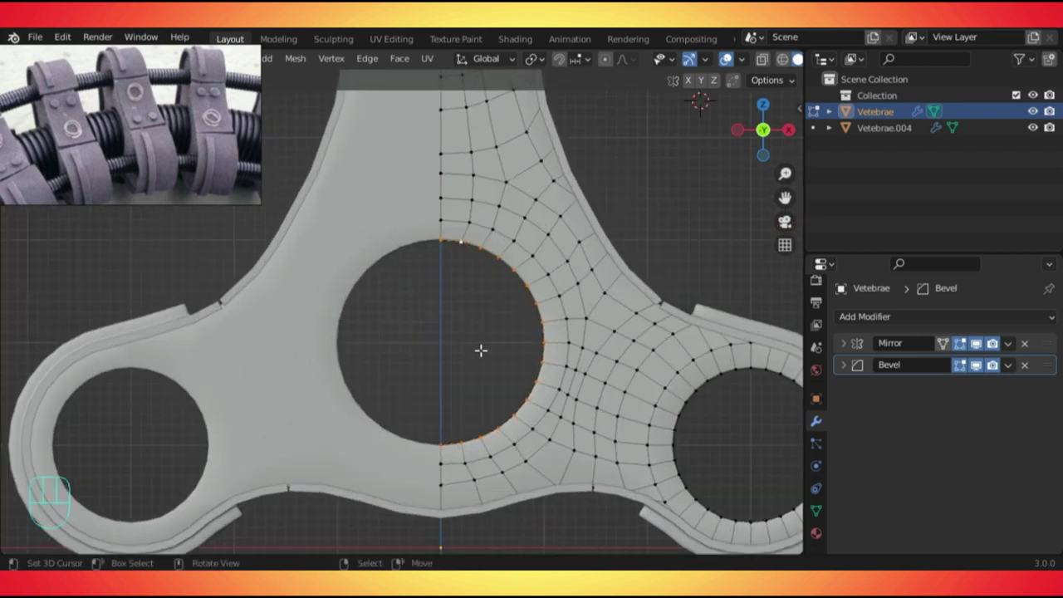
Snap the 3D cursor to the selected rim, centre it on the mirror line in the hole, and leave Edit Mode.
{"action": "key", "text": "shift+s"}
{"action": "left_click", "coordinate": [493, 441]}
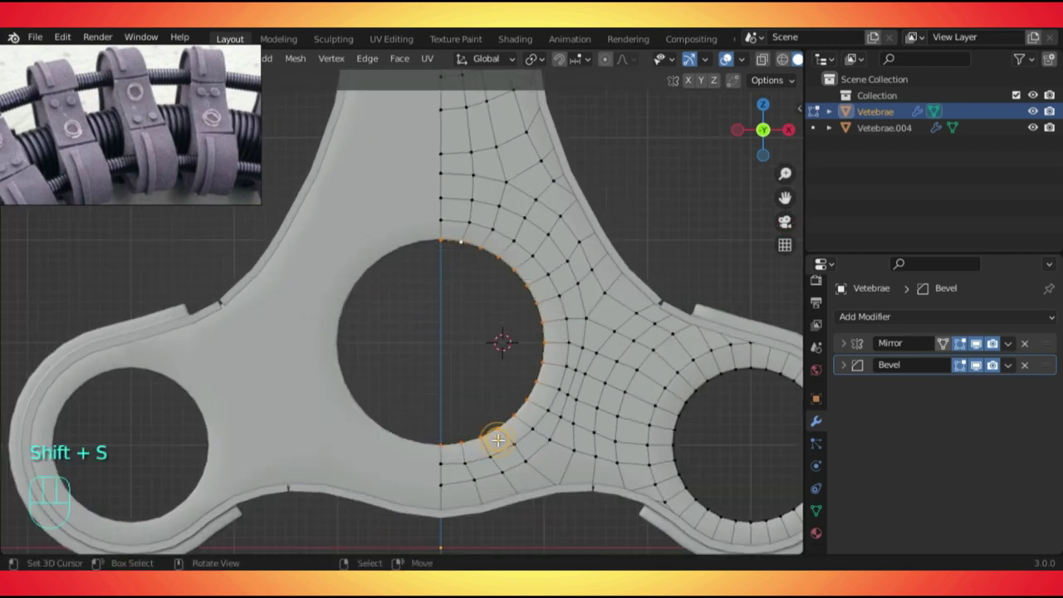
{"action": "key", "text": "shift+s"}
{"action": "left_click", "coordinate": [641, 442]}
{"action": "key", "text": "Tab"}
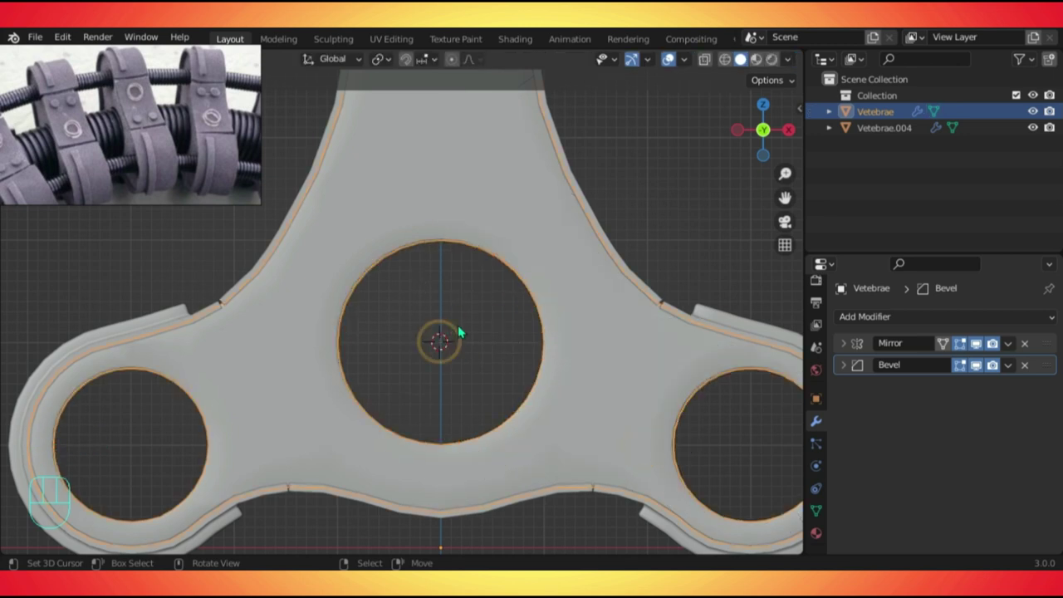
Add a mesh cylinder at the 3D cursor and rotate it 90 degrees about the X axis.
{"action": "key", "text": "shift+a"}
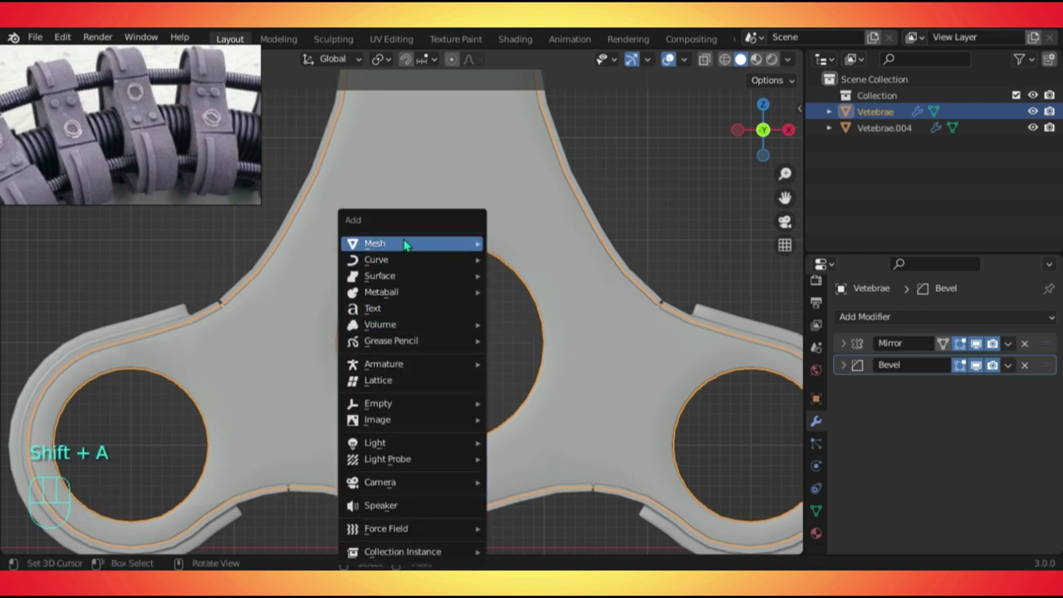
{"action": "mouse_move", "coordinate": [408, 243]}
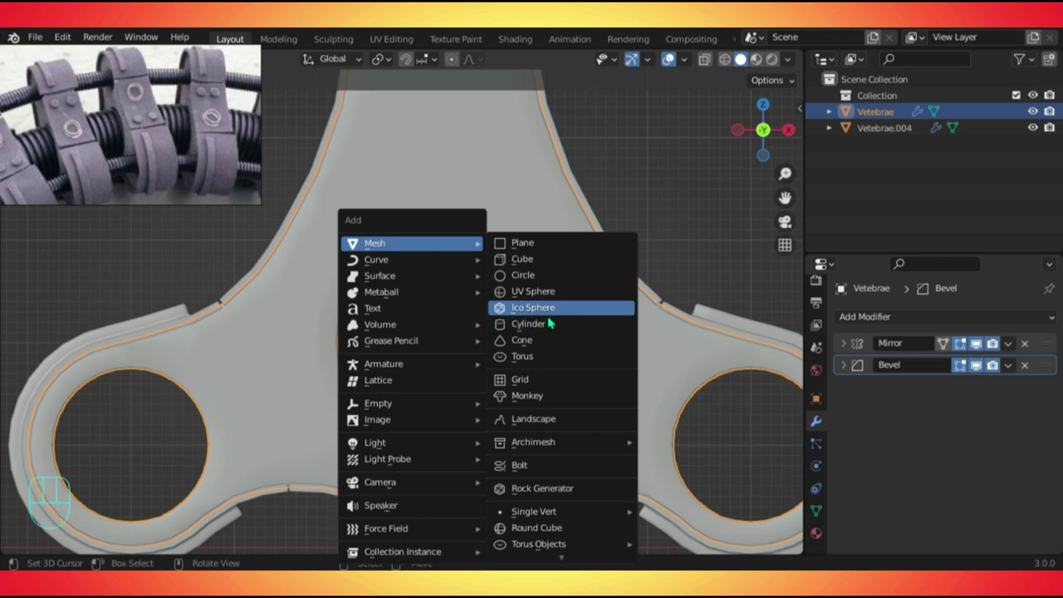
{"action": "left_click", "coordinate": [536, 323]}
{"action": "key", "text": "r"}
{"action": "key", "text": "x"}
{"action": "key", "text": "9"}
{"action": "key", "text": "0"}
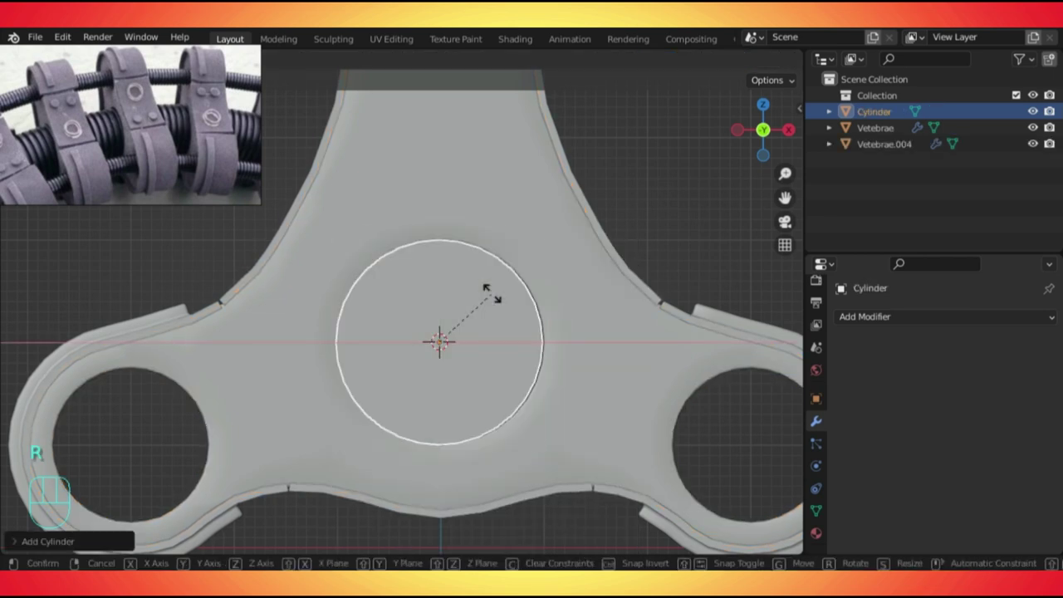
{"action": "key", "text": "Return"}
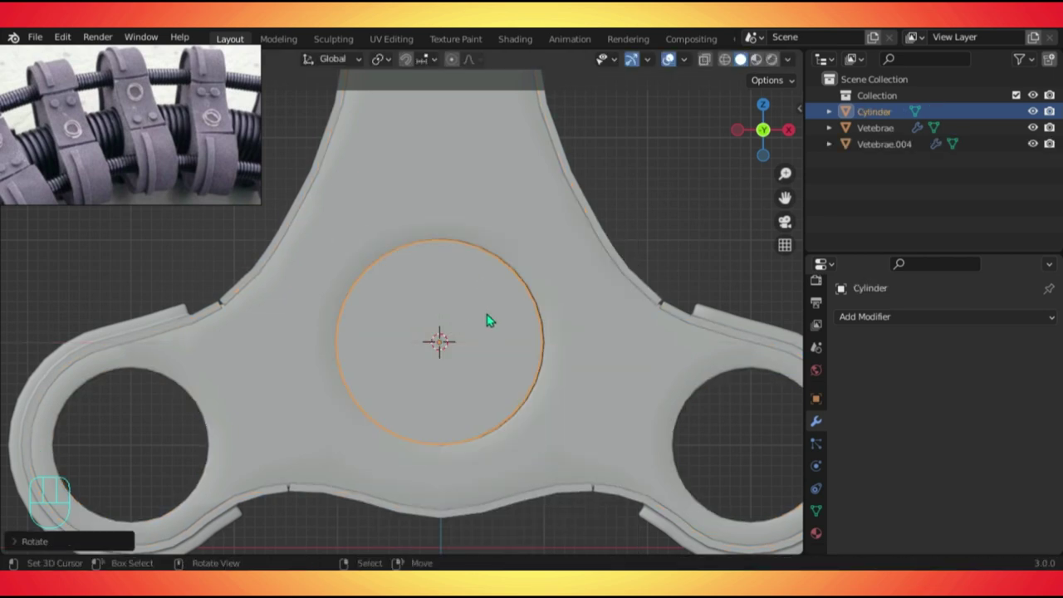
Scale the cylinder down slightly smaller than the central hole and move it along Y, clear in front of the clamp.
{"action": "key", "text": "g"}
{"action": "left_click", "coordinate": [489, 325]}
{"action": "key", "text": "s"}
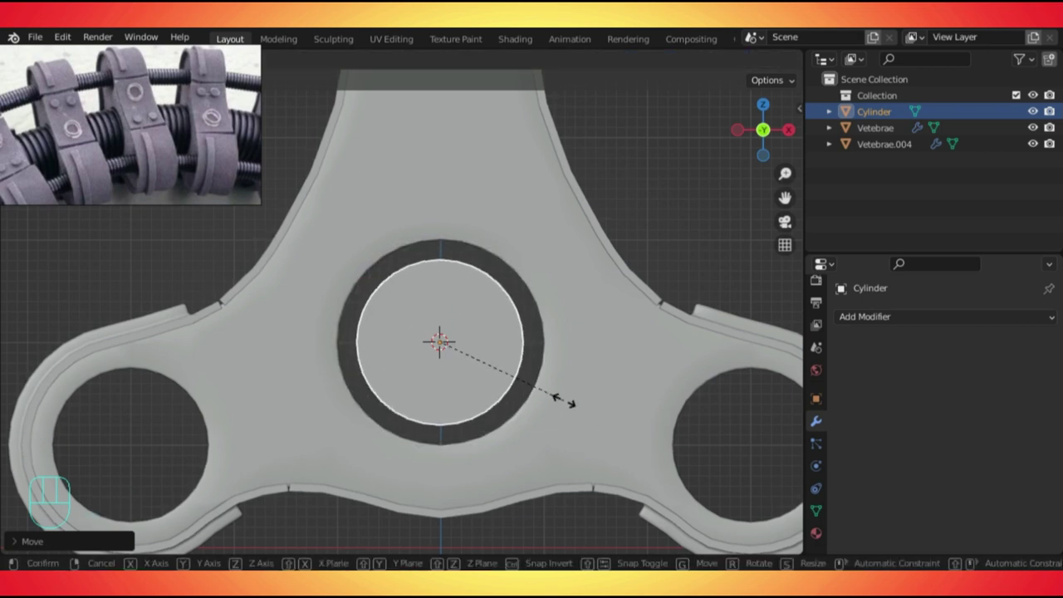
{"action": "left_click", "coordinate": [547, 396]}
{"action": "middle_click_drag", "start_coordinate": [539, 396], "coordinate": [411, 368]}
{"action": "scroll", "coordinate": [497, 341], "scroll_direction": "down", "scroll_amount": 3}
{"action": "key", "text": "g"}
{"action": "left_click", "coordinate": [264, 376]}
{"action": "middle_click_drag", "start_coordinate": [264, 375], "coordinate": [209, 379]}
In Edit Mode, shorten the whole cylinder along the Y axis to about three quarters of its length.
{"action": "key", "text": "KP_3"}
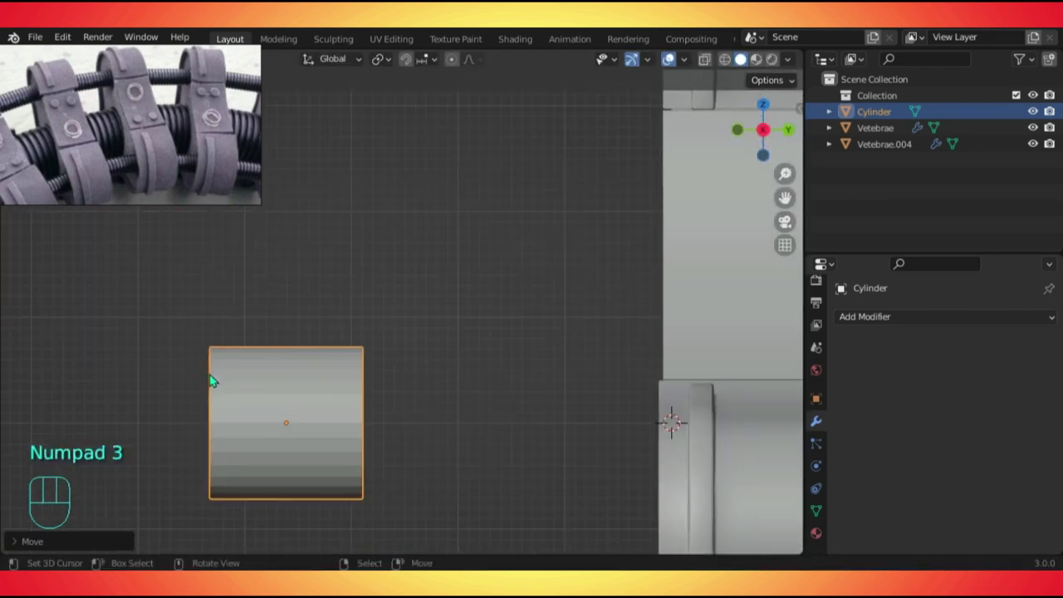
{"action": "key", "text": "Tab"}
{"action": "key", "text": "s"}
{"action": "key", "text": "y"}
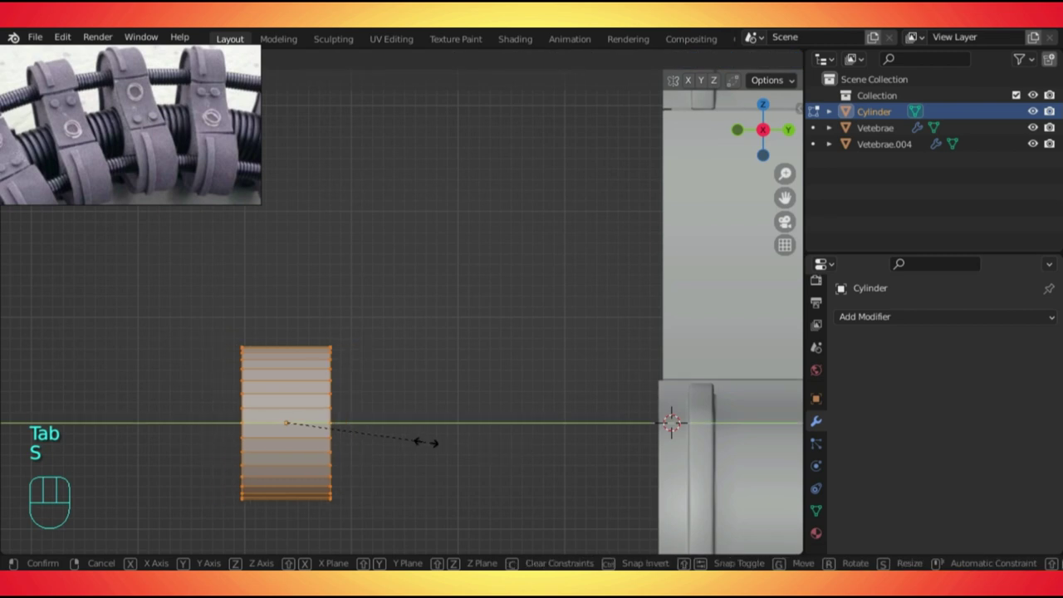
{"action": "left_click", "coordinate": [468, 443]}
{"action": "middle_click_drag", "start_coordinate": [254, 367], "coordinate": [278, 341], "text": "shift"}
{"action": "scroll", "coordinate": [249, 308], "scroll_direction": "up", "scroll_amount": 2}
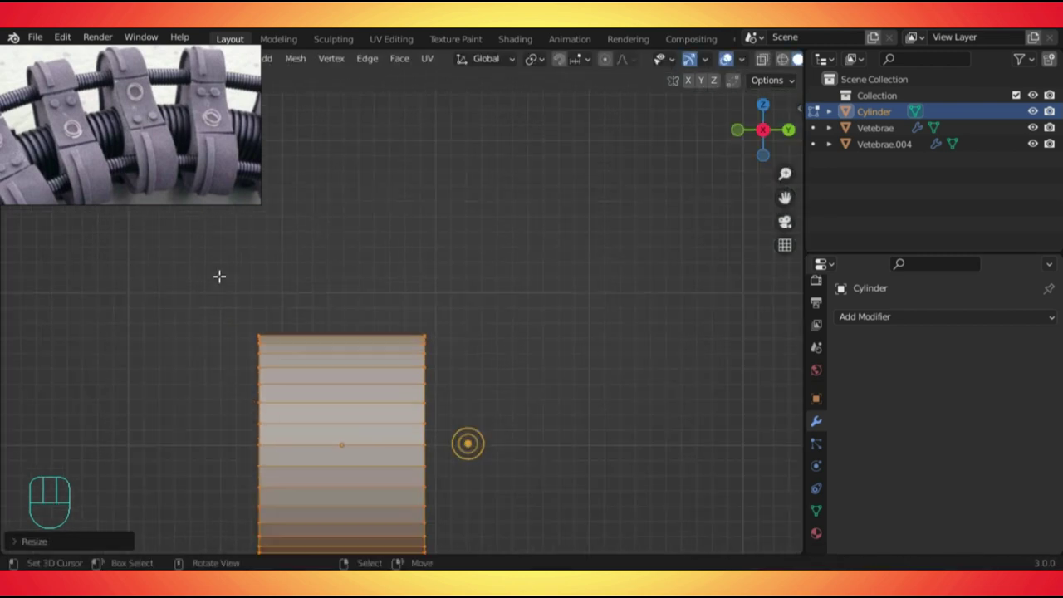
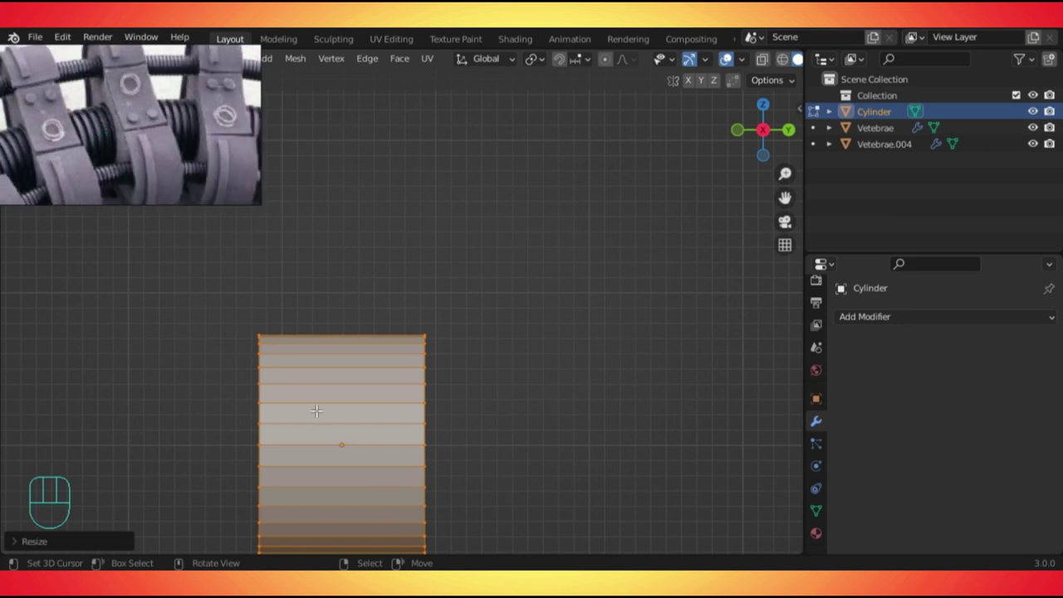
Cut three evenly spaced edge loops around the cylinder, one at mid-length and one centred in each half.
{"action": "middle_click_drag", "start_coordinate": [316, 410], "coordinate": [375, 372], "text": "shift"}
{"action": "key", "text": "Tab"}
{"action": "key", "text": "Tab"}
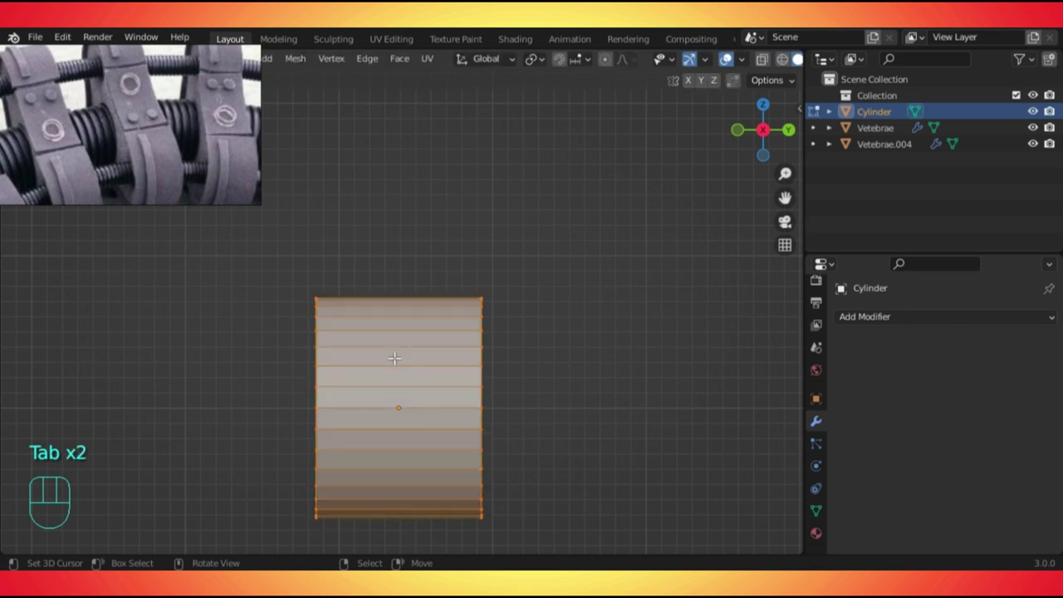
{"action": "key", "text": "ctrl+r"}
{"action": "left_click", "coordinate": [395, 356]}
{"action": "right_click", "coordinate": [395, 356]}
{"action": "key", "text": "ctrl+r"}
{"action": "left_click", "coordinate": [357, 328]}
{"action": "right_click", "coordinate": [357, 328]}
{"action": "key", "text": "ctrl+r"}
{"action": "left_click", "coordinate": [438, 340]}
{"action": "right_click", "coordinate": [438, 340]}
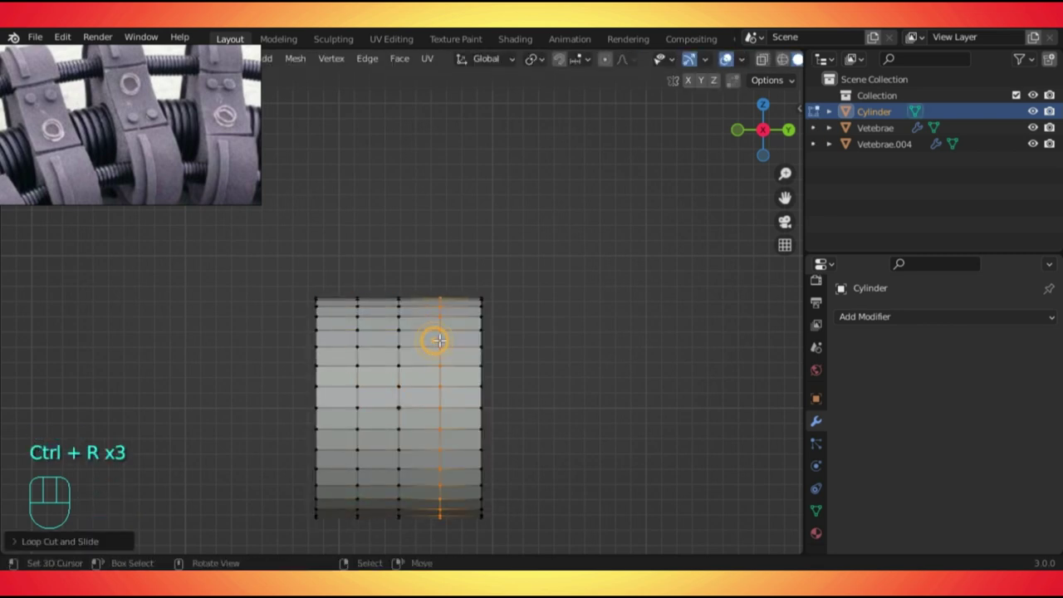
Bevel the two outer edge loops together with 2 segments and a width of about 0.12 m.
{"action": "left_click", "coordinate": [358, 359], "text": "alt+shift"}
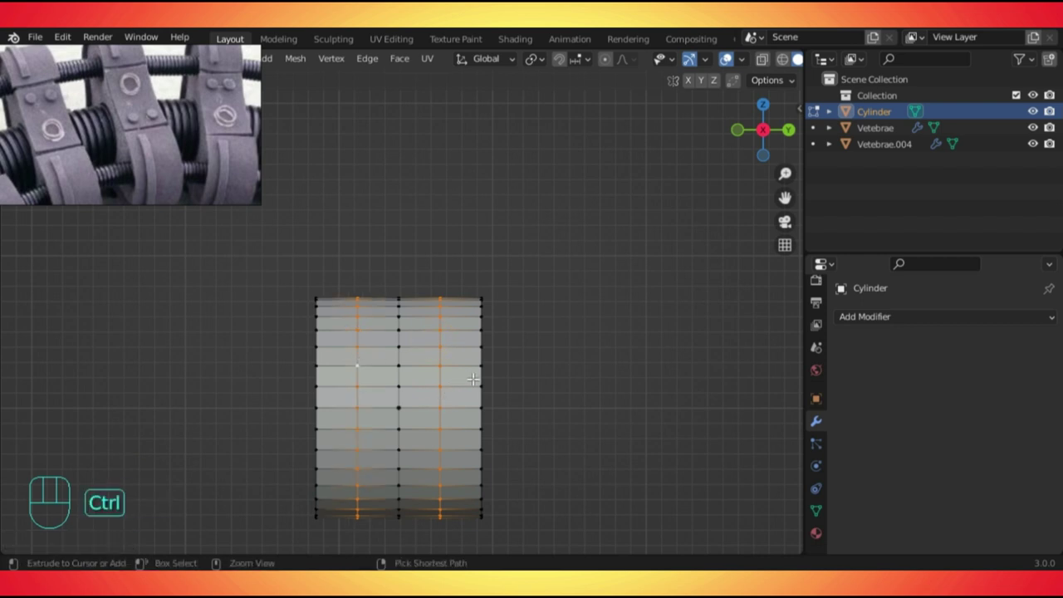
{"action": "key", "text": "ctrl+b"}
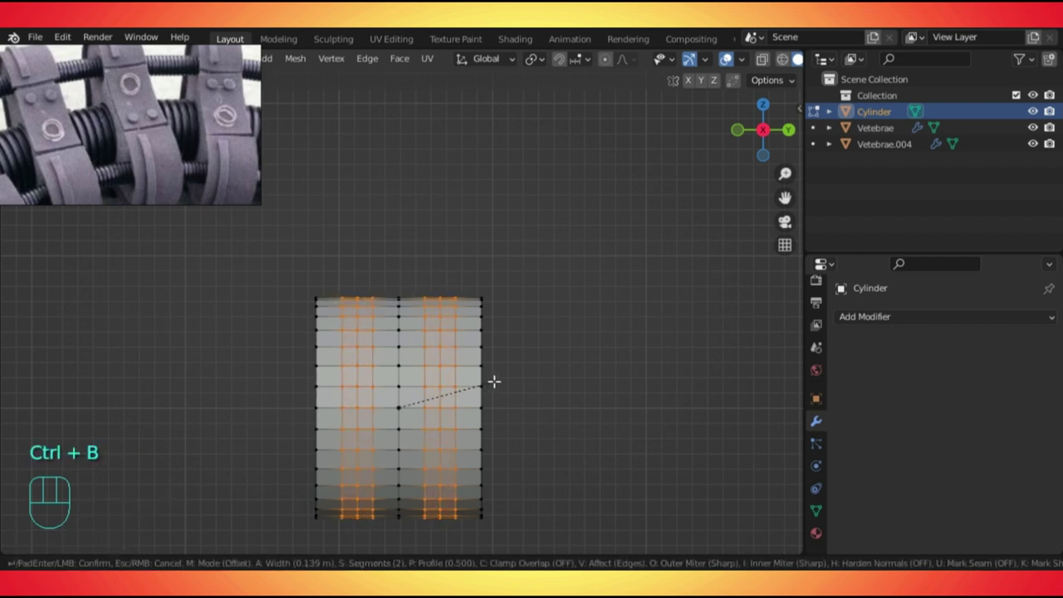
{"action": "scroll", "coordinate": [495, 382], "scroll_direction": "down", "scroll_amount": 2}
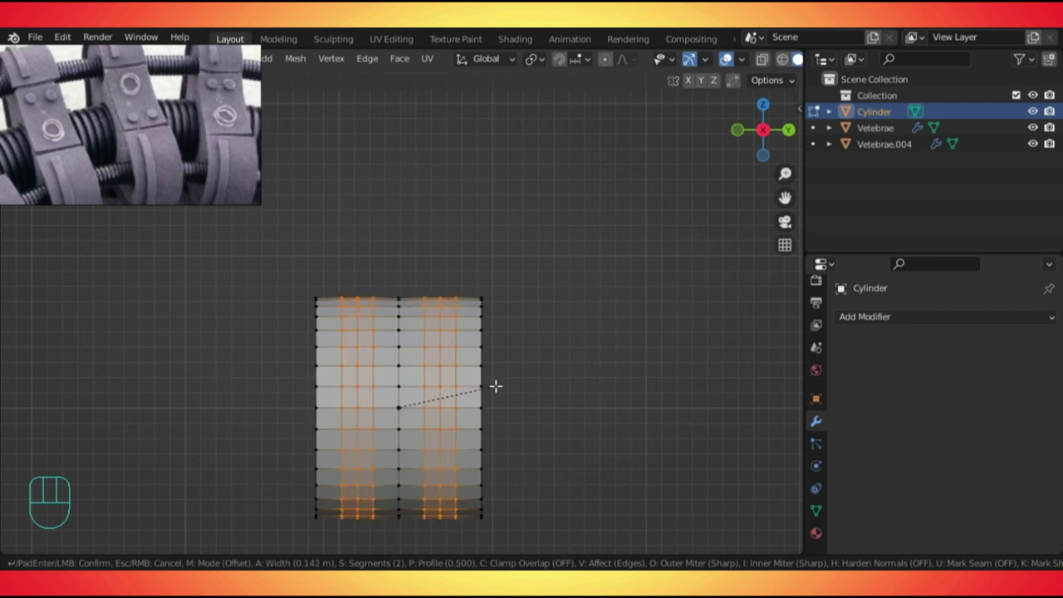
{"action": "scroll", "coordinate": [495, 386], "scroll_direction": "down", "scroll_amount": 1}
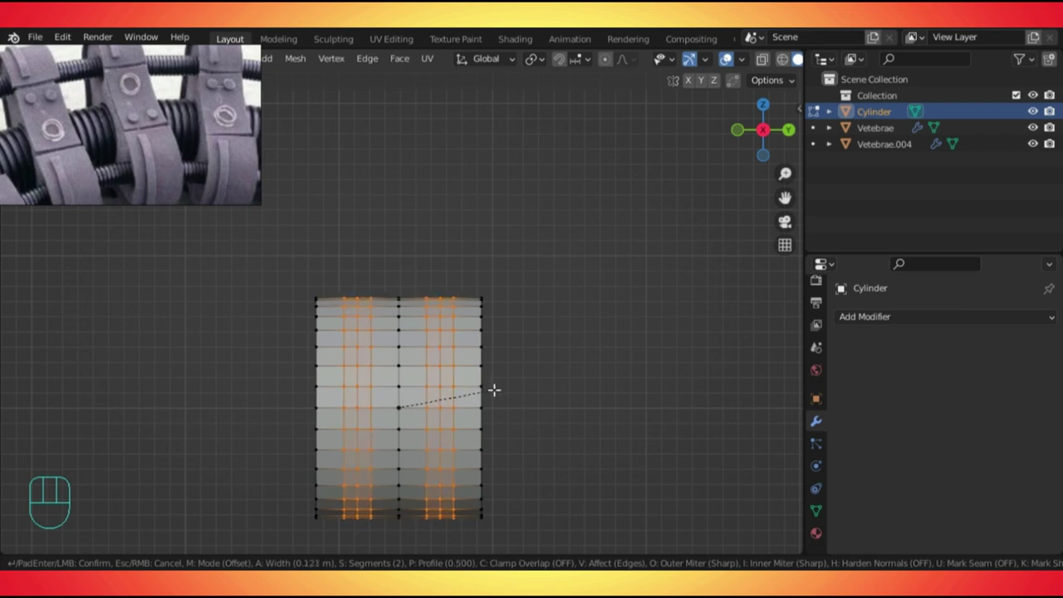
{"action": "left_click", "coordinate": [494, 389]}
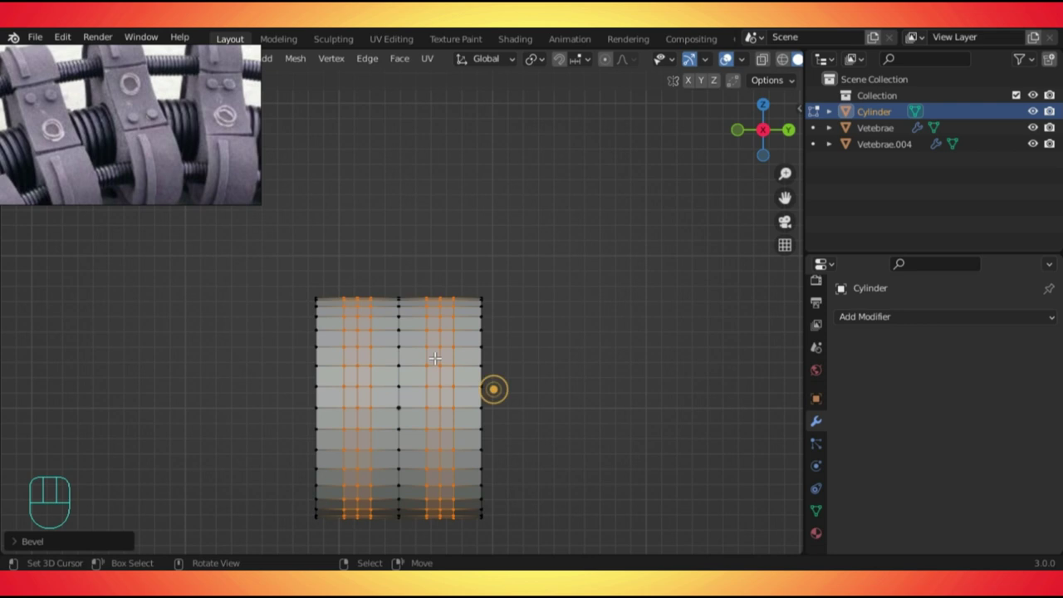
Extrude the two beveled face bands outward along their normals to form raised rings, and leave Edit Mode.
{"action": "key", "text": "KP_3"}
{"action": "middle_click_drag", "start_coordinate": [348, 322], "coordinate": [440, 355]}
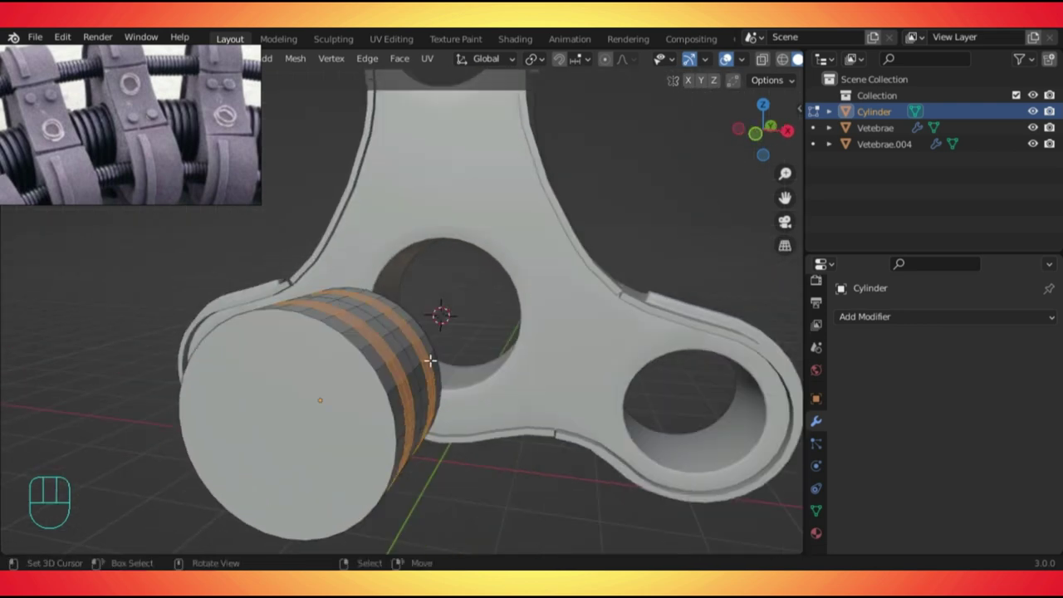
{"action": "key", "text": "alt+e"}
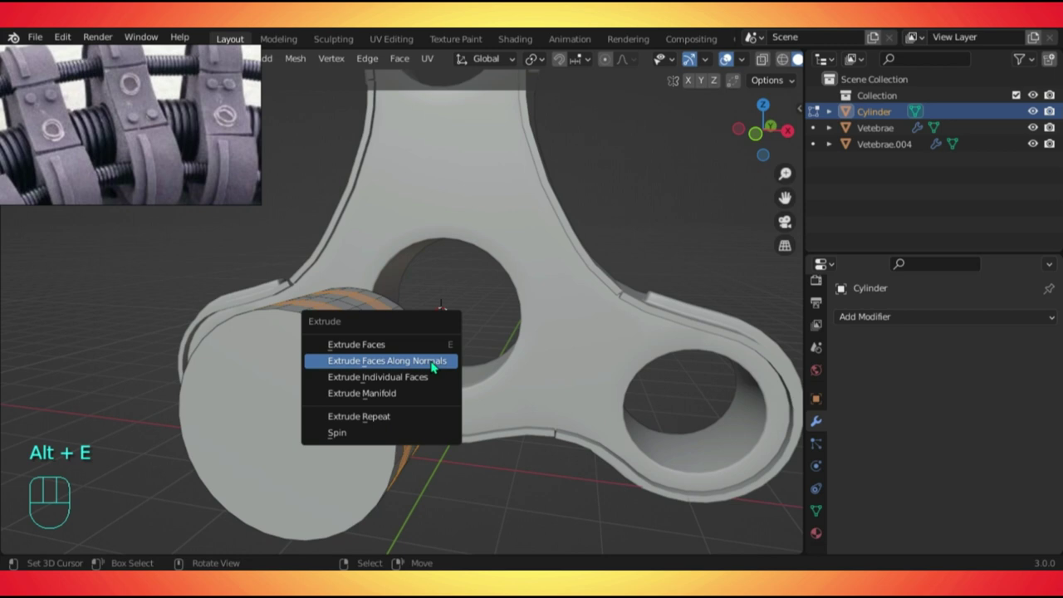
{"action": "left_click", "coordinate": [433, 363]}
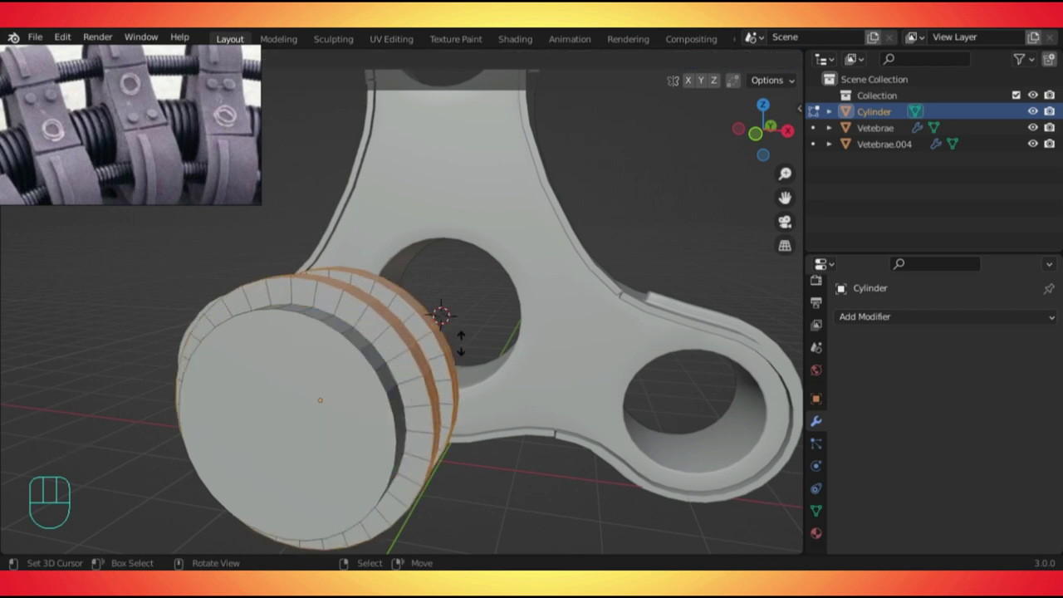
{"action": "key", "text": "shift"}
{"action": "left_click", "coordinate": [429, 381]}
{"action": "key", "text": "Tab"}
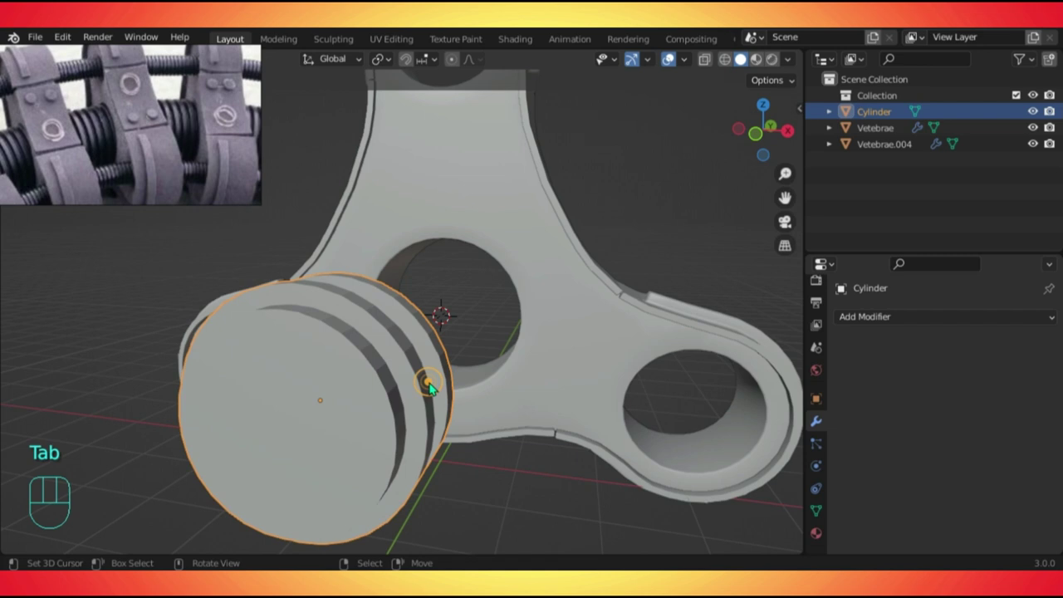
In Edit Mode, scale the two raised rings up until they nearly fill the clamp's central hole, and return to Object Mode.
{"action": "key", "text": "KP_1"}
{"action": "key", "text": "Tab"}
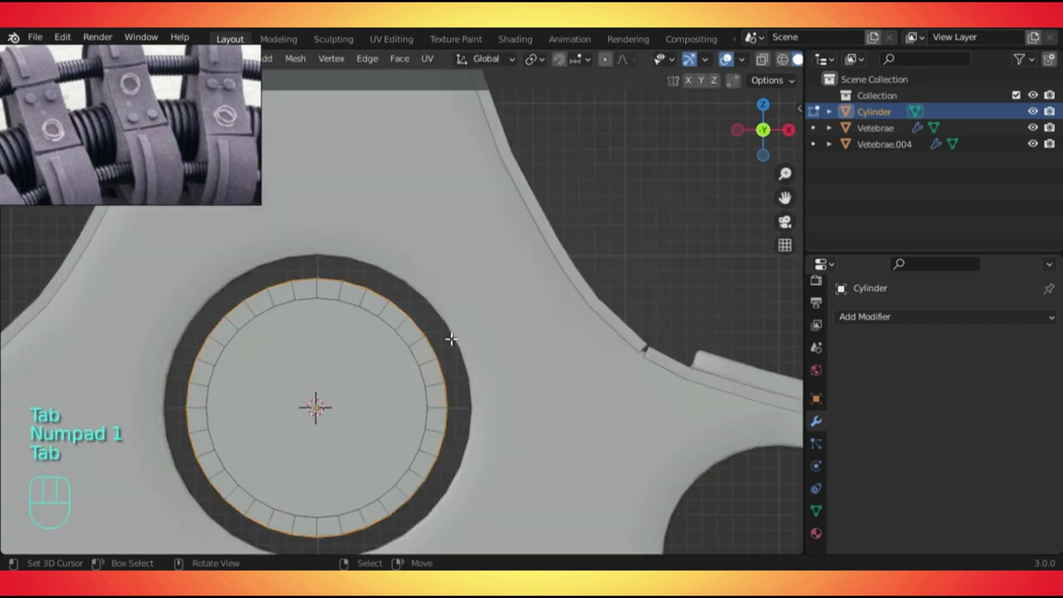
{"action": "key", "text": "s"}
{"action": "key", "text": "shift"}
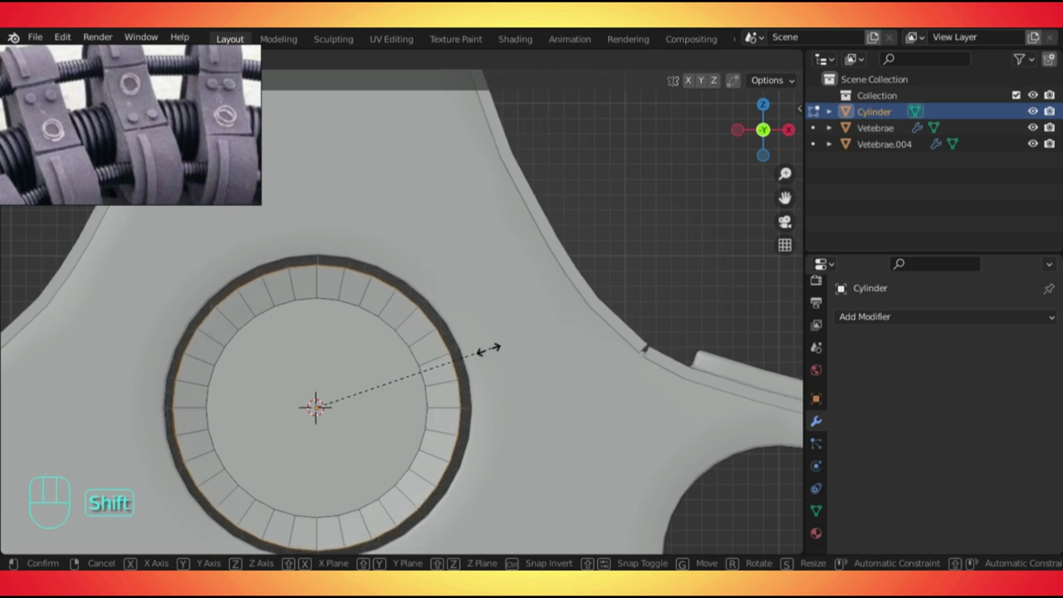
{"action": "left_click", "coordinate": [487, 352]}
{"action": "middle_click_drag", "start_coordinate": [487, 351], "coordinate": [351, 386]}
{"action": "scroll", "coordinate": [352, 386], "scroll_direction": "down", "scroll_amount": 5}
{"action": "key", "text": "Tab"}
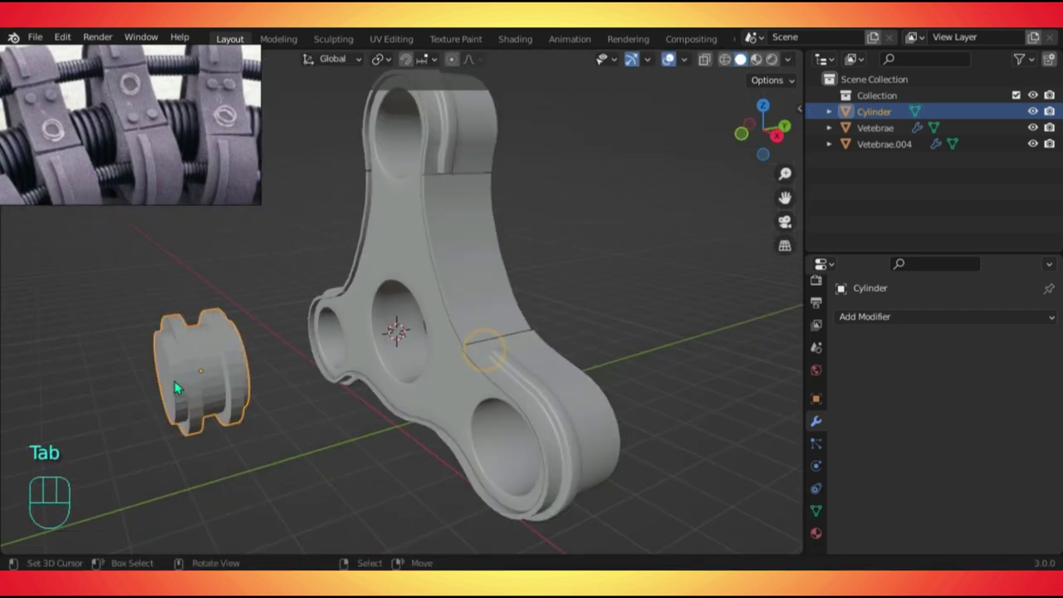
Move the ringed cylinder along the Y axis into the clamp's central hole, centred in the clamp's thickness.
{"action": "scroll", "coordinate": [206, 364], "scroll_direction": "up", "scroll_amount": 1}
{"action": "middle_click_drag", "start_coordinate": [206, 363], "coordinate": [288, 376], "text": "shift"}
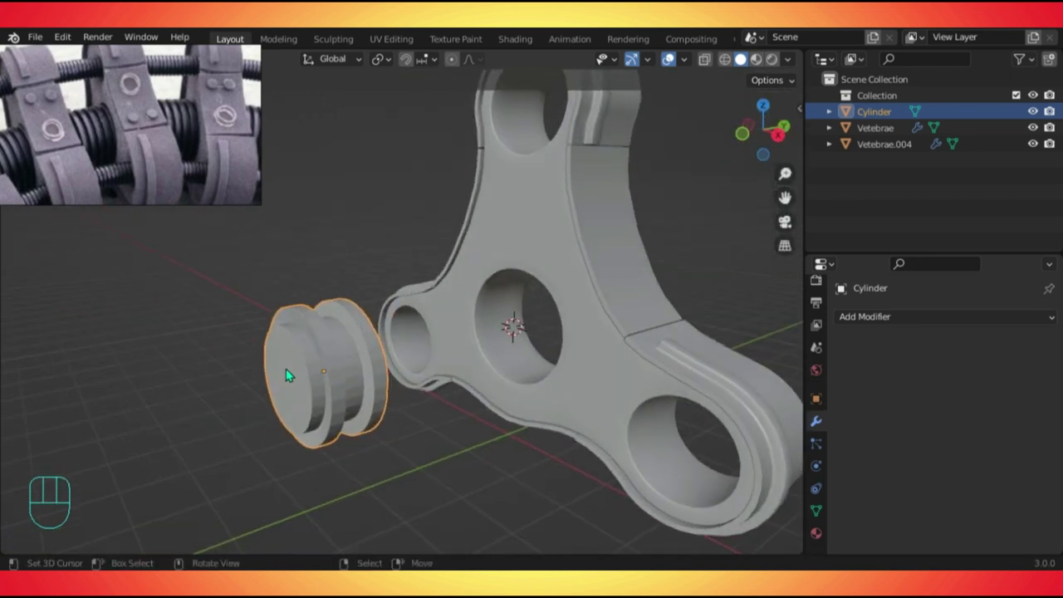
{"action": "key", "text": "KP_3"}
{"action": "scroll", "coordinate": [286, 369], "scroll_direction": "down", "scroll_amount": 4}
{"action": "middle_click_drag", "start_coordinate": [420, 342], "coordinate": [422, 376], "text": "shift"}
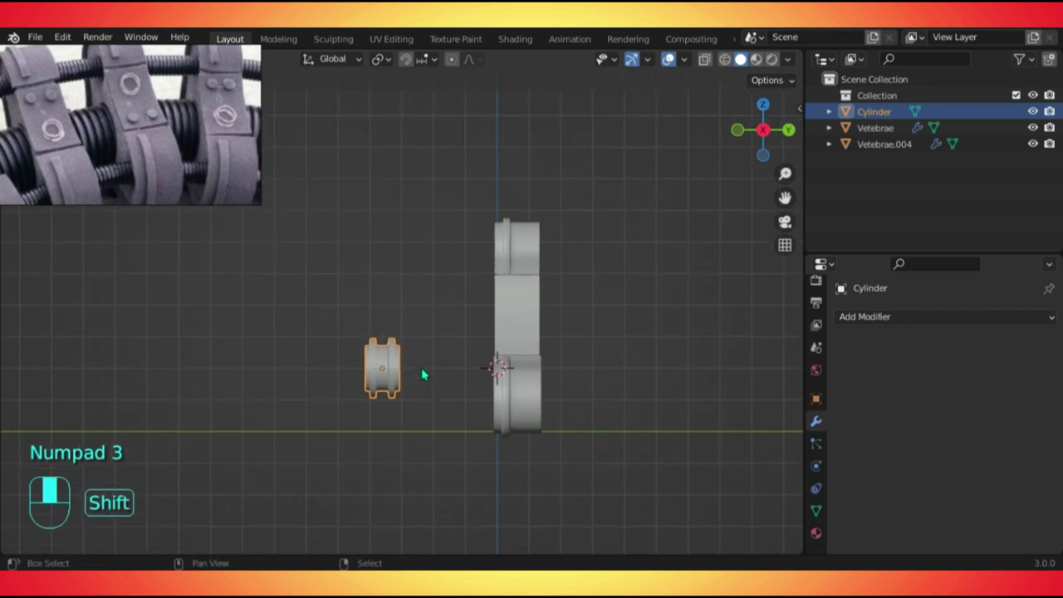
{"action": "key", "text": "g"}
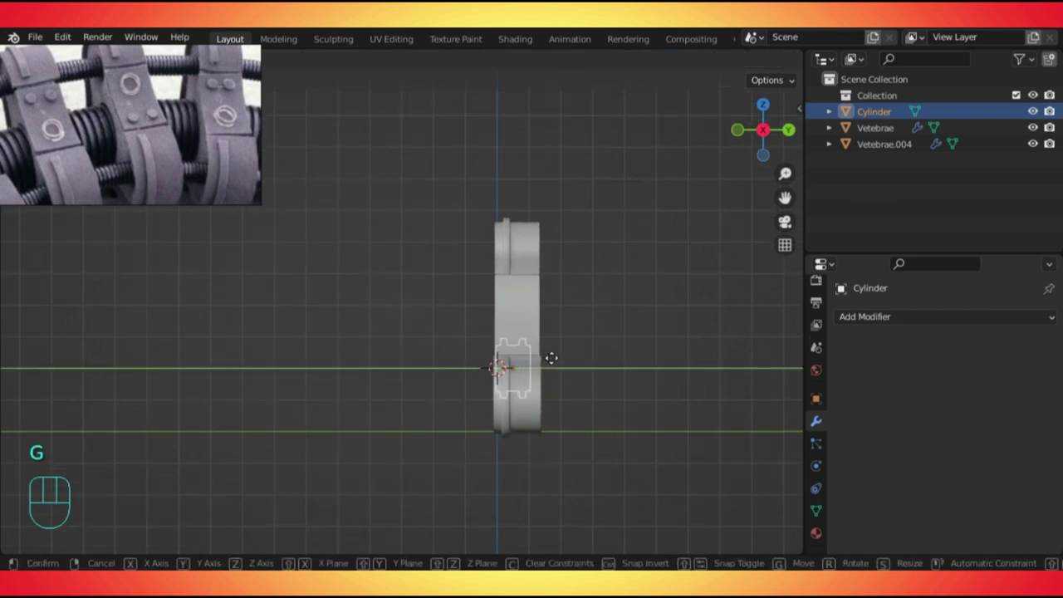
{"action": "left_click", "coordinate": [552, 360]}
Add both clamp parts to the selection and move everything along negative Y until the clamp's rear face sits at the world origin.
{"action": "middle_click_drag", "start_coordinate": [552, 360], "coordinate": [517, 313]}
{"action": "left_click", "coordinate": [513, 314], "text": "shift"}
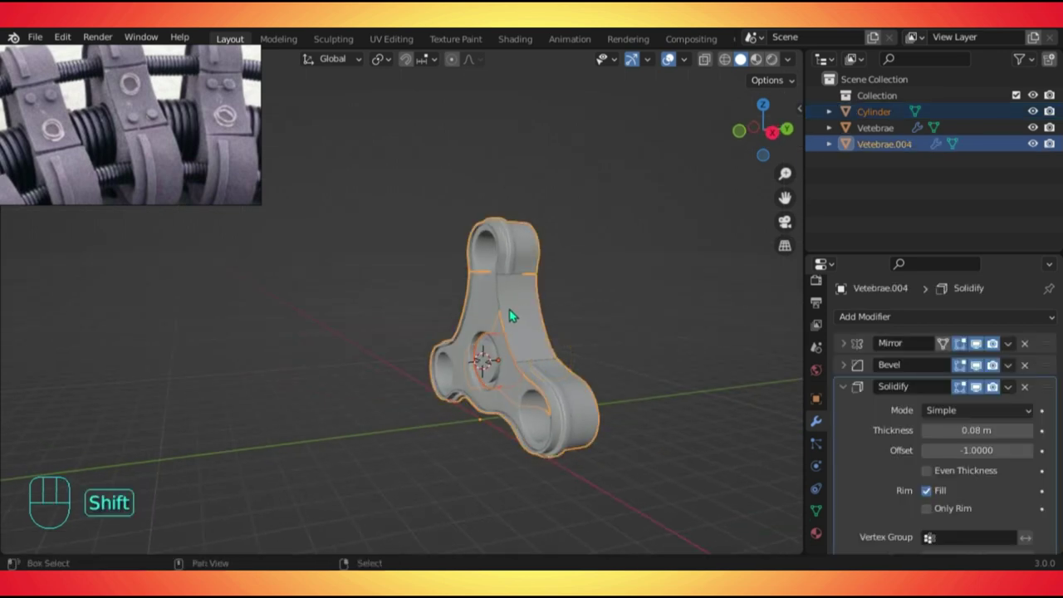
{"action": "left_click", "coordinate": [510, 316], "text": "shift"}
{"action": "key", "text": "KP_3"}
{"action": "scroll", "coordinate": [523, 354], "scroll_direction": "up", "scroll_amount": 2}
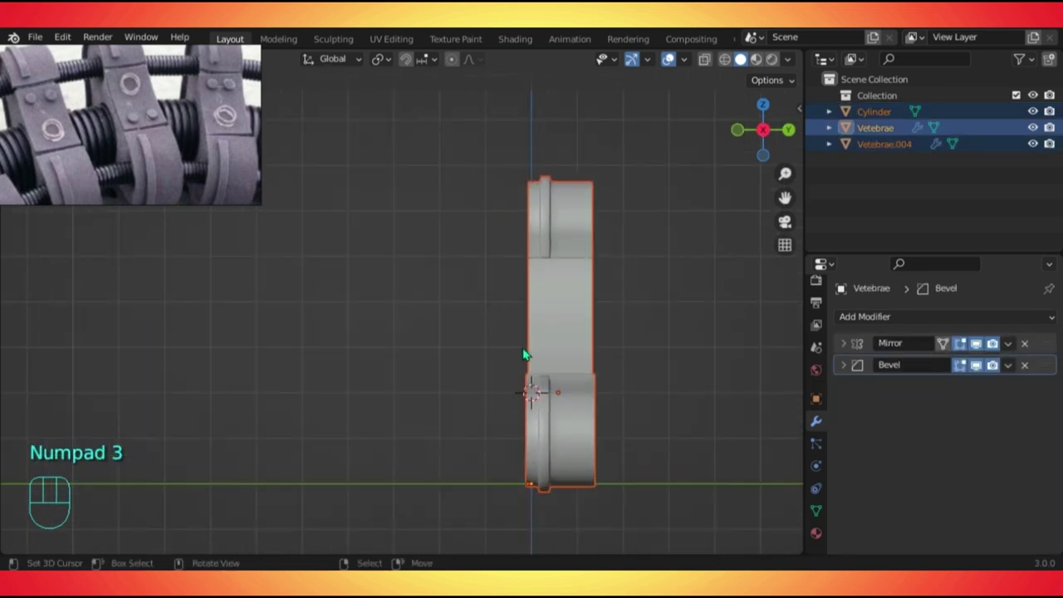
{"action": "key", "text": "g"}
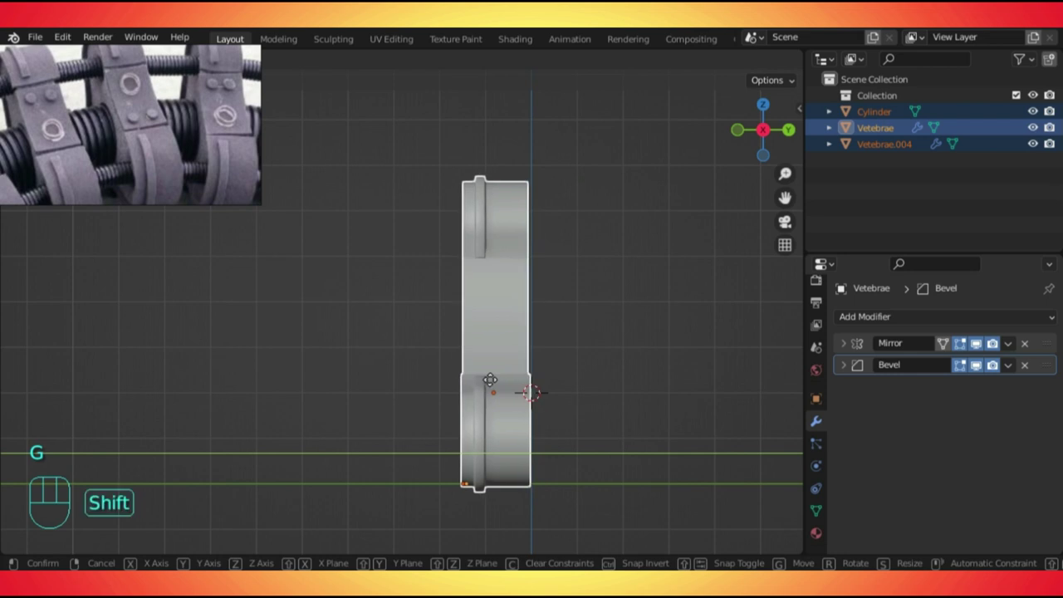
{"action": "left_click", "coordinate": [490, 379]}
Select only the ringed cylinder and add an Array modifier with its relative X offset factor set to 0.
{"action": "right_click", "coordinate": [556, 338]}
{"action": "mouse_move", "coordinate": [491, 363]}
{"action": "middle_mouse_down"}
{"action": "mouse_move", "coordinate": [536, 331]}
{"action": "mouse_move", "coordinate": [651, 347]}
{"action": "mouse_move", "coordinate": [473, 360]}
{"action": "middle_mouse_up"}
{"action": "scroll", "coordinate": [448, 374], "scroll_direction": "down", "scroll_amount": 3}
{"action": "middle_click_drag", "start_coordinate": [429, 387], "coordinate": [465, 339]}
{"action": "right_click", "coordinate": [419, 381]}
{"action": "scroll", "coordinate": [418, 385], "scroll_direction": "up", "scroll_amount": 2}
{"action": "scroll", "coordinate": [465, 378], "scroll_direction": "up", "scroll_amount": 2}
{"action": "middle_click_drag", "start_coordinate": [530, 370], "coordinate": [433, 351]}
{"action": "key", "text": "KP_3"}
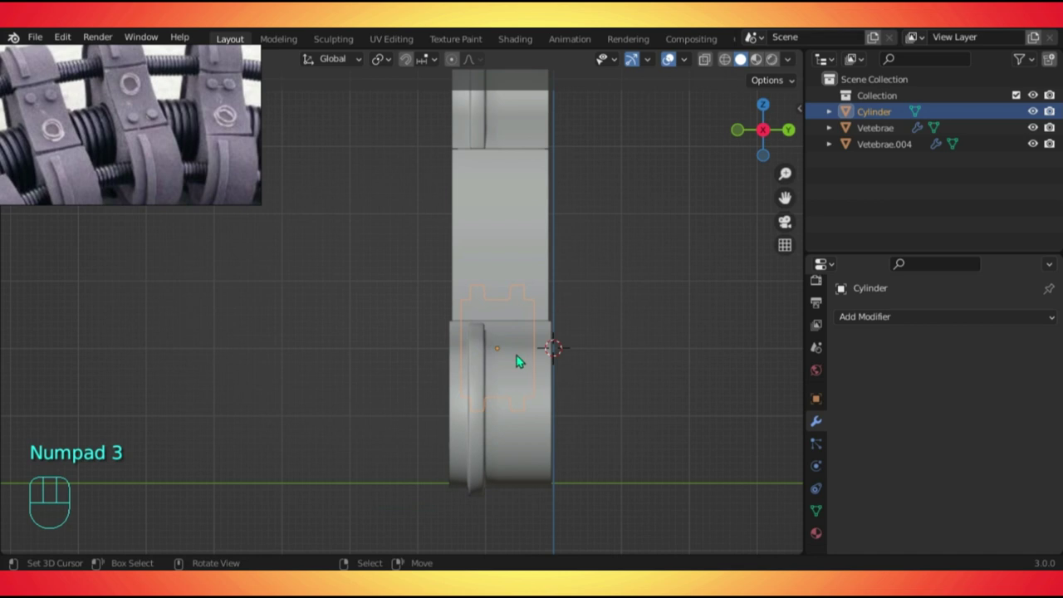
{"action": "left_click", "coordinate": [840, 316]}
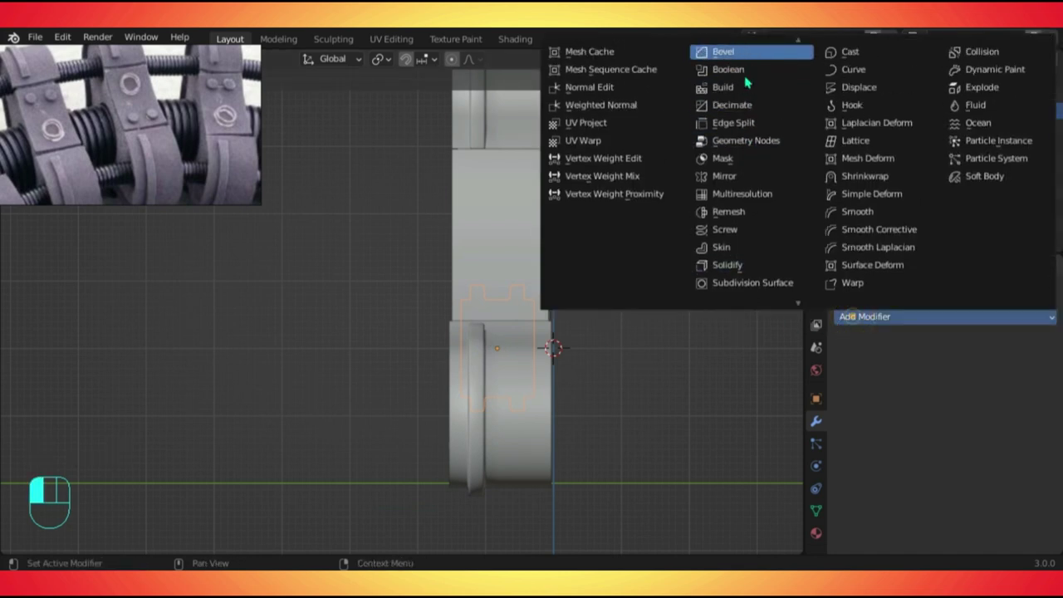
{"action": "left_click", "coordinate": [722, 52]}
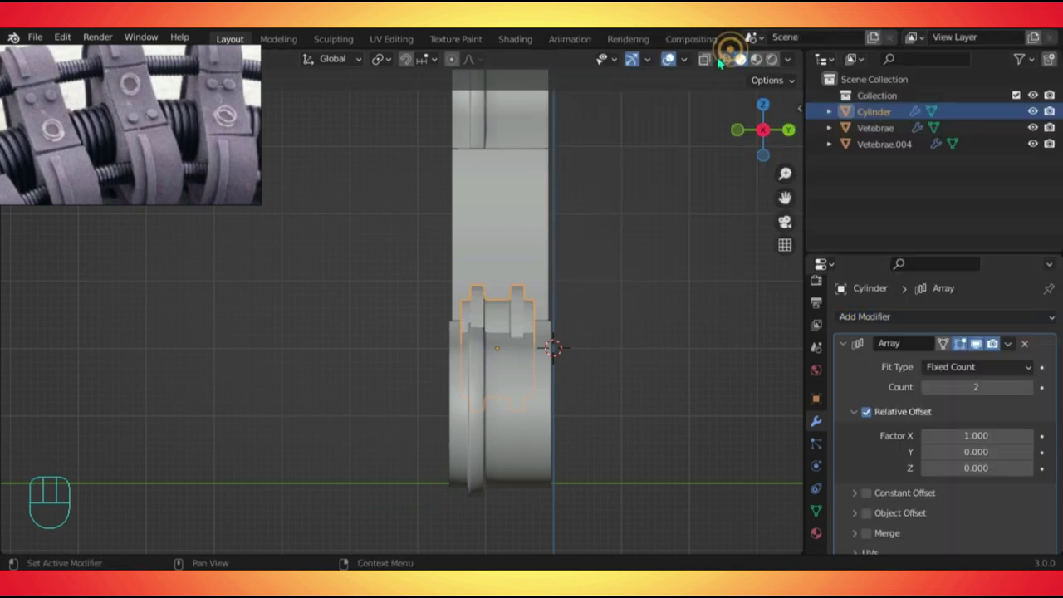
{"action": "left_click", "coordinate": [962, 434]}
{"action": "type", "text": "0"}
{"action": "key", "text": "Return"}
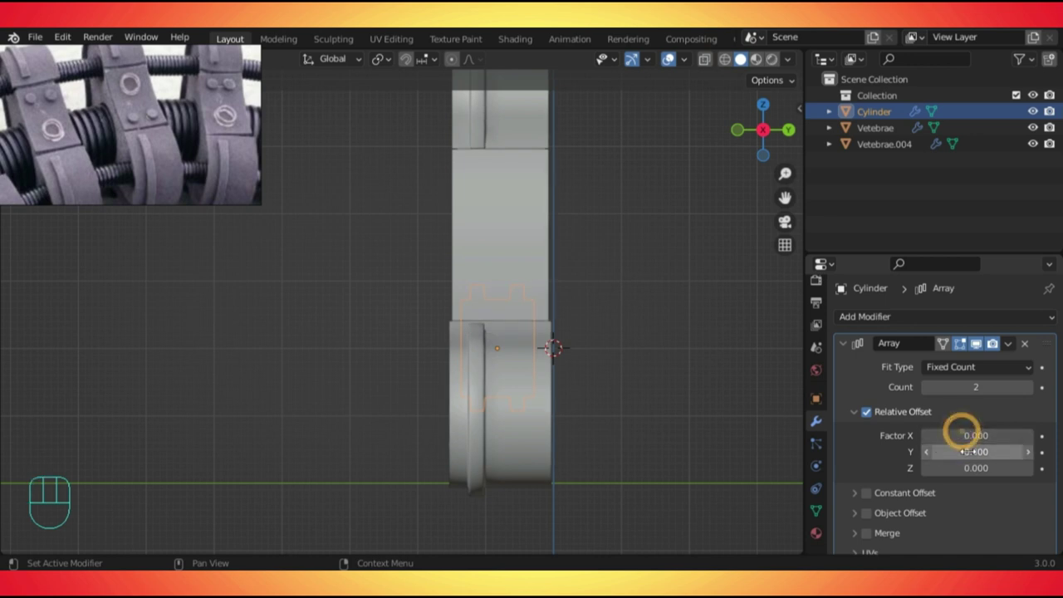
Try a relative Y offset factor of -1 on the array, and reset it to 0.
{"action": "left_click", "coordinate": [968, 451]}
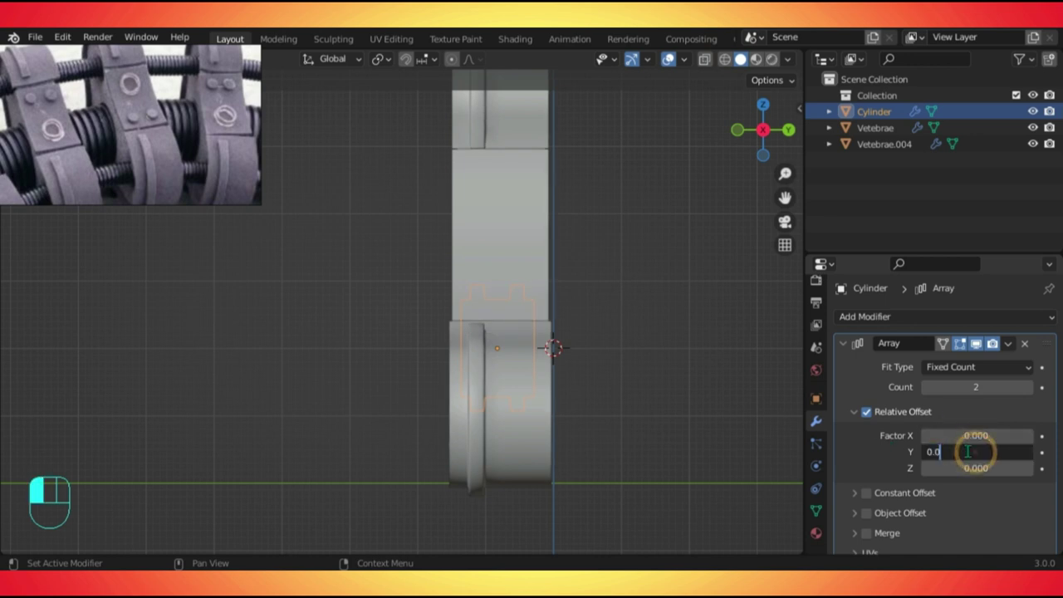
{"action": "key", "text": "BackSpace"}
{"action": "key", "text": "BackSpace"}
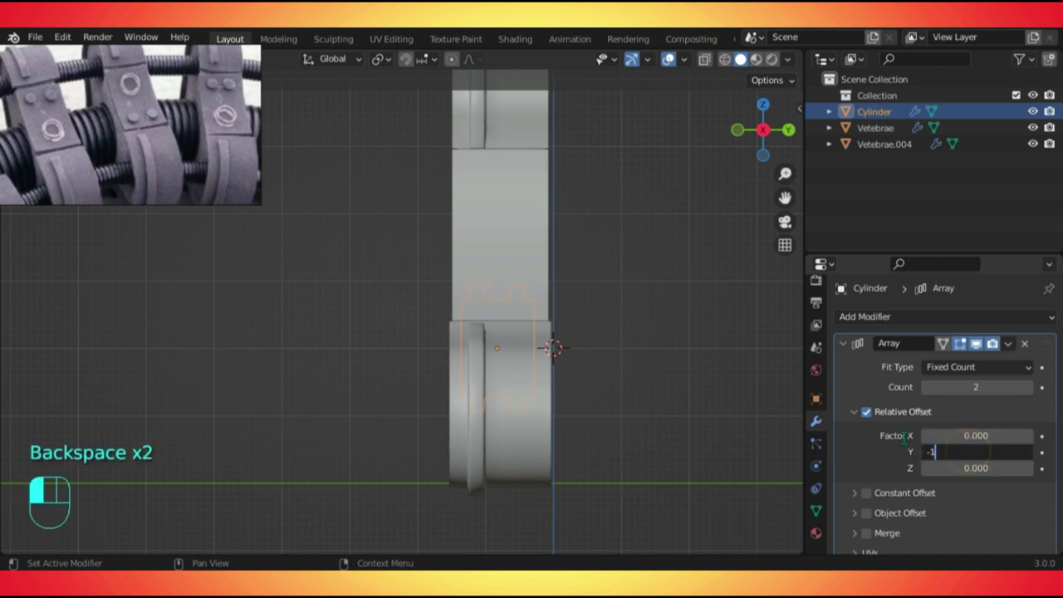
{"action": "type", "text": "-1"}
{"action": "left_click", "coordinate": [905, 441]}
{"action": "left_click", "coordinate": [966, 452]}
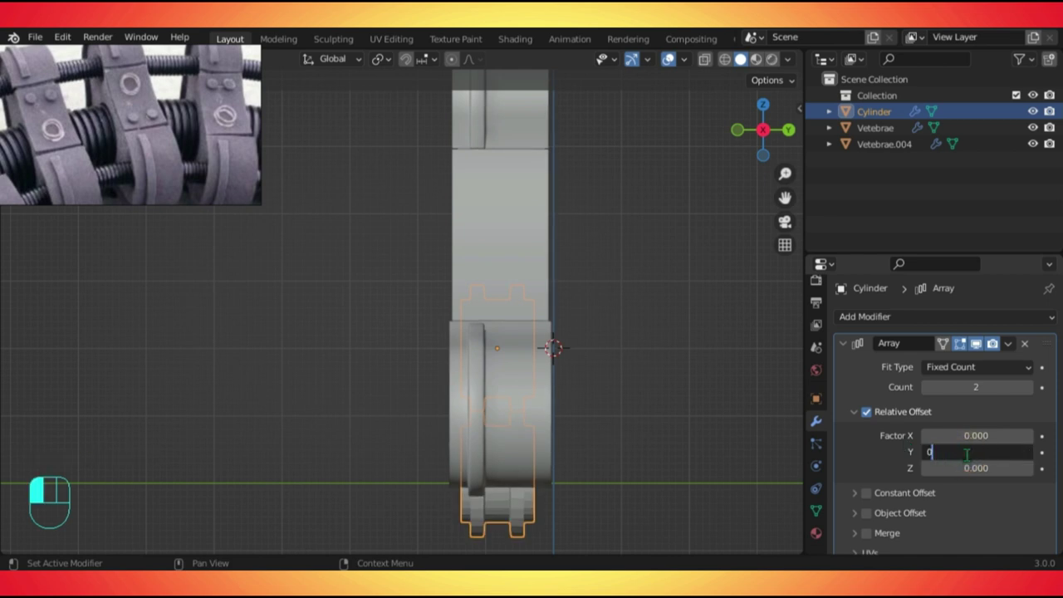
{"action": "left_click", "coordinate": [857, 453]}
Set the array's relative Z offset factor to 1 so the copies line up end to end in front of the clamp.
{"action": "mouse_move", "coordinate": [983, 469]}
{"action": "left_mouse_down"}
{"action": "mouse_move", "coordinate": [1026, 468]}
{"action": "mouse_move", "coordinate": [977, 469]}
{"action": "left_mouse_up"}
{"action": "left_click", "coordinate": [977, 468]}
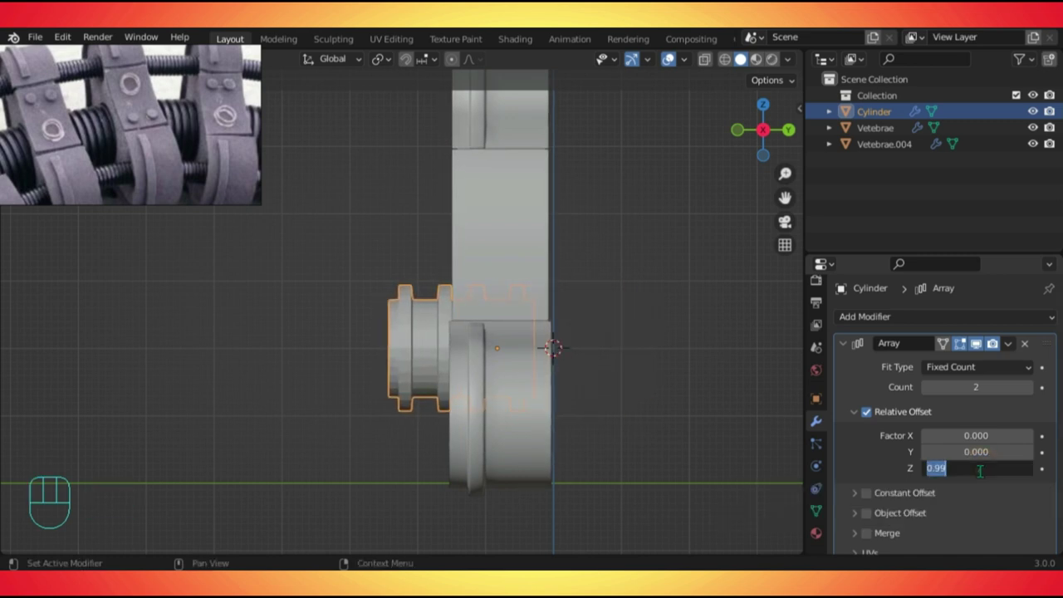
{"action": "left_click", "coordinate": [980, 471]}
{"action": "key", "text": "BackSpace"}
{"action": "key", "text": "BackSpace"}
{"action": "key", "text": "BackSpace"}
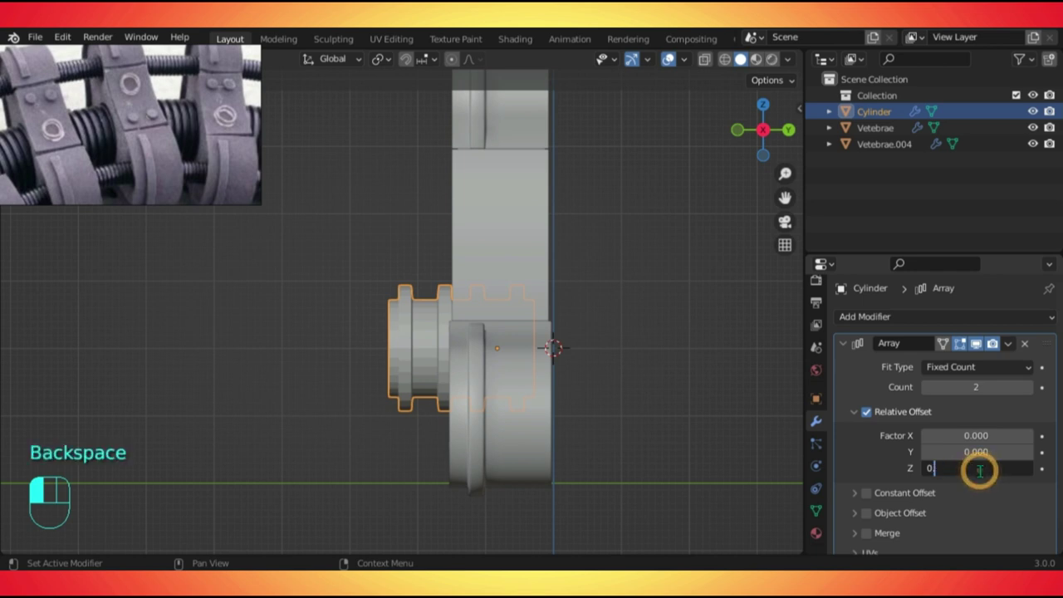
{"action": "key", "text": "Return"}
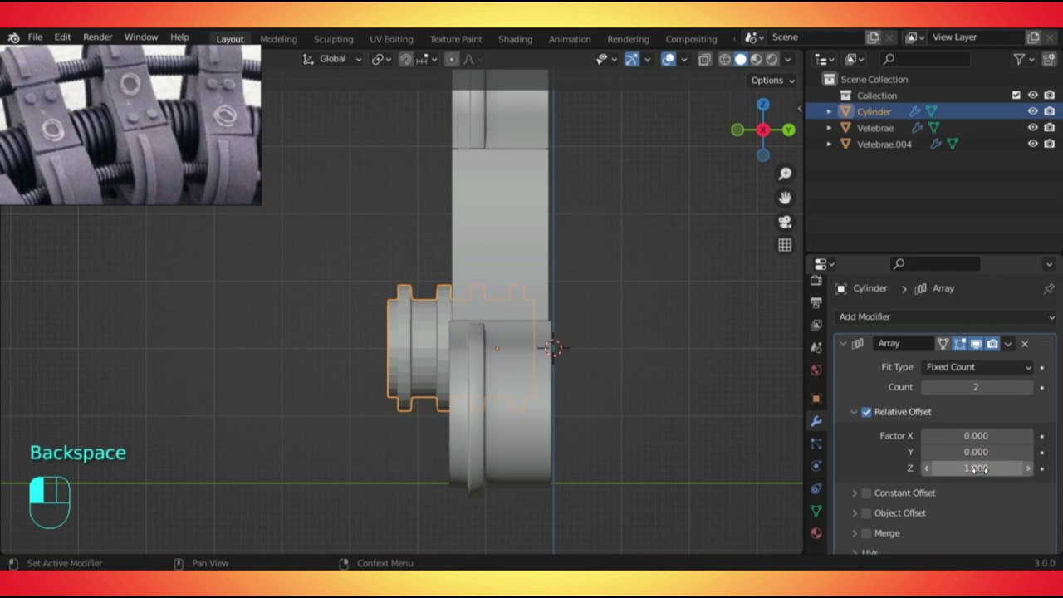
Raise the array's copy count to extend the ringed cylinder into a long ribbed tube.
{"action": "middle_click_drag", "start_coordinate": [510, 375], "coordinate": [616, 387]}
{"action": "middle_click_drag", "start_coordinate": [503, 289], "coordinate": [693, 275], "text": "shift"}
{"action": "scroll", "coordinate": [570, 294], "scroll_direction": "down", "scroll_amount": 2}
{"action": "middle_click_drag", "start_coordinate": [570, 294], "coordinate": [713, 312]}
{"action": "scroll", "coordinate": [738, 387], "scroll_direction": "up", "scroll_amount": 2}
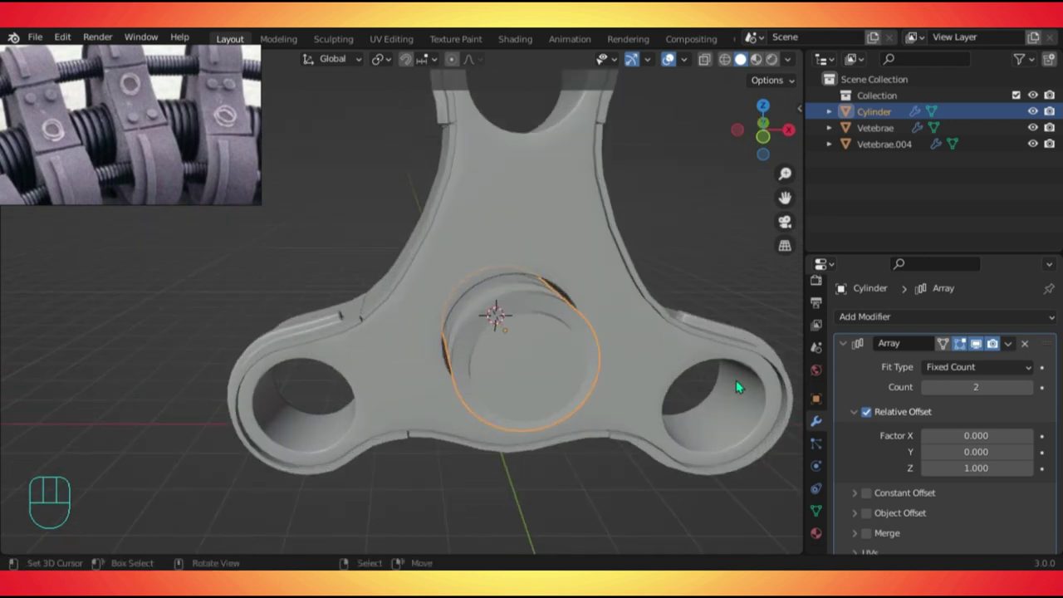
{"action": "left_click", "coordinate": [1025, 388]}
{"action": "left_click", "coordinate": [1026, 388]}
{"action": "left_click", "coordinate": [1025, 388]}
{"action": "left_click", "coordinate": [1025, 388]}
{"action": "left_click", "coordinate": [1026, 388]}
{"action": "scroll", "coordinate": [407, 312], "scroll_direction": "down", "scroll_amount": 2}
{"action": "middle_click_drag", "start_coordinate": [494, 307], "coordinate": [656, 326]}
{"action": "scroll", "coordinate": [637, 360], "scroll_direction": "up", "scroll_amount": 3}
{"action": "middle_click_drag", "start_coordinate": [637, 360], "coordinate": [440, 304], "text": "shift"}
Shade the ribbed tube smooth and enable Auto Smooth for its normals at 30°.
{"action": "key", "text": "w"}
{"action": "left_click", "coordinate": [386, 281]}
{"action": "left_click", "coordinate": [816, 510]}
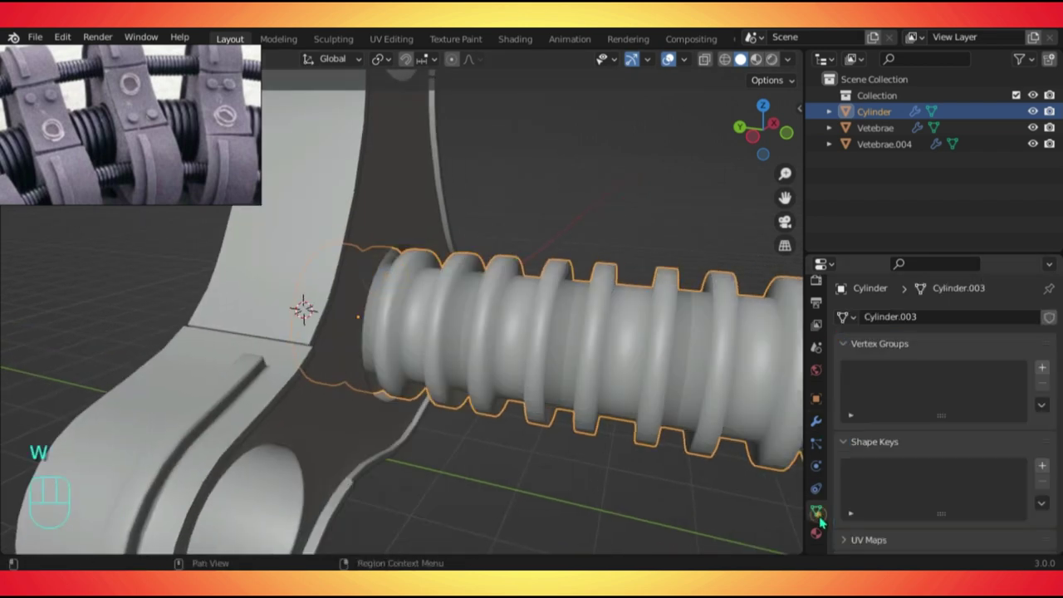
{"action": "scroll", "coordinate": [887, 486], "scroll_direction": "down", "scroll_amount": 5}
{"action": "left_click", "coordinate": [925, 465]}
{"action": "scroll", "coordinate": [576, 233], "scroll_direction": "down", "scroll_amount": 8}
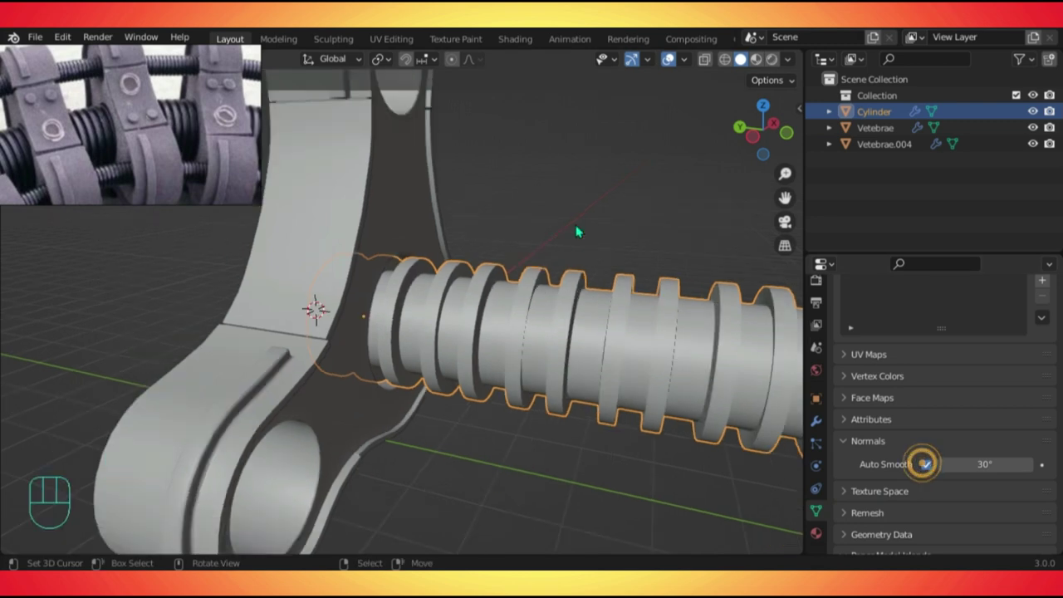
{"action": "middle_click_drag", "start_coordinate": [623, 275], "coordinate": [555, 339]}
{"action": "left_click", "coordinate": [553, 337]}
{"action": "scroll", "coordinate": [548, 332], "scroll_direction": "up", "scroll_amount": 3}
{"action": "scroll", "coordinate": [548, 332], "scroll_direction": "up", "scroll_amount": 2}
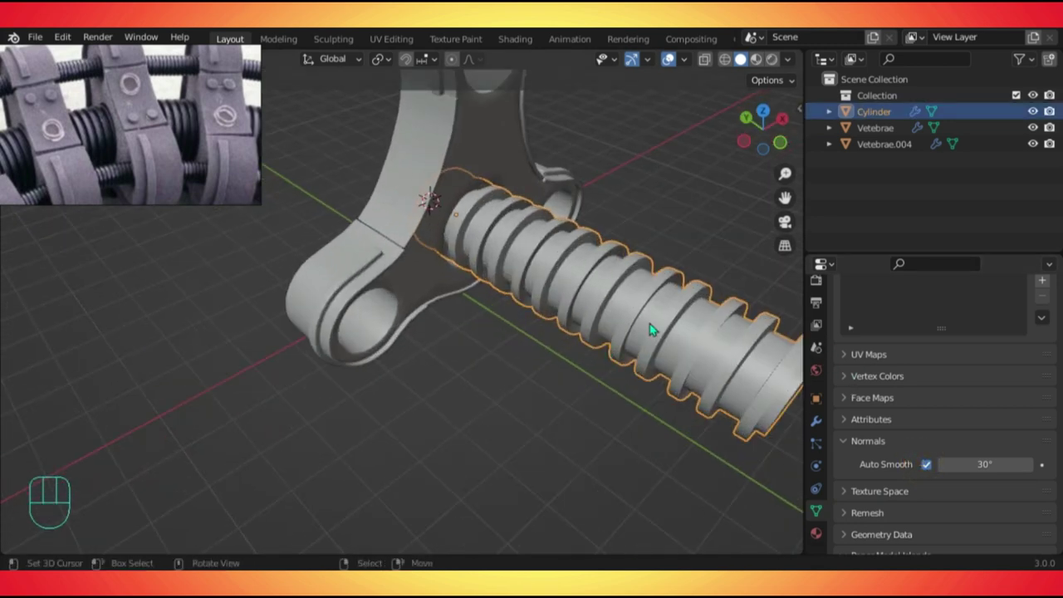
{"action": "scroll", "coordinate": [652, 329], "scroll_direction": "down", "scroll_amount": 5}
{"action": "key", "text": "KP_1"}
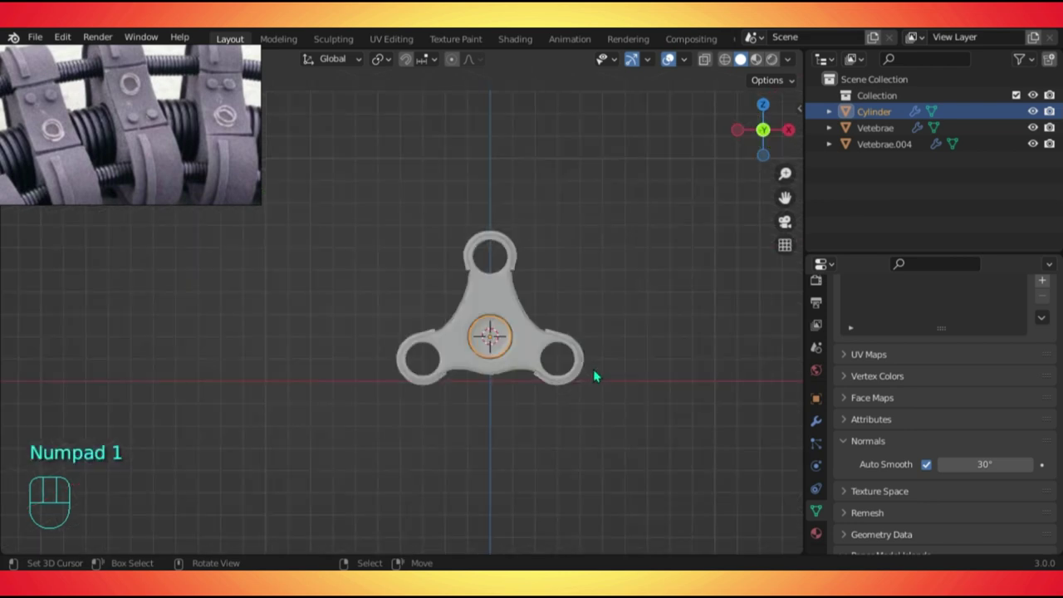
Duplicate the central ribbed tube, move the copy straight up into the clamp's upper hole, and shrink it below the hole's diameter.
{"action": "scroll", "coordinate": [594, 373], "scroll_direction": "up", "scroll_amount": 3}
{"action": "middle_click_drag", "start_coordinate": [584, 357], "coordinate": [420, 323], "text": "shift"}
{"action": "scroll", "coordinate": [493, 353], "scroll_direction": "up", "scroll_amount": 2}
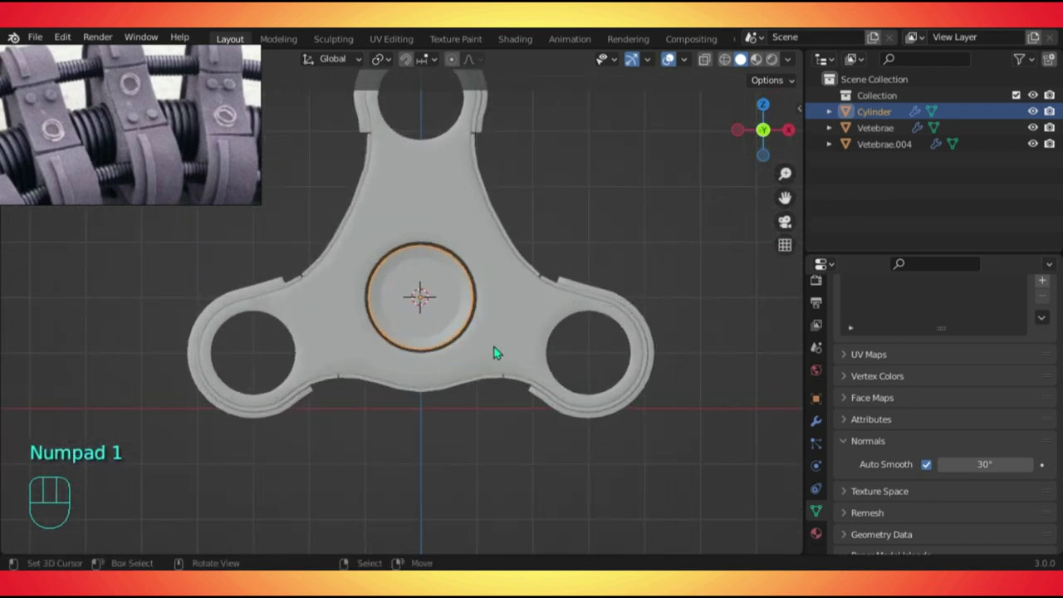
{"action": "scroll", "coordinate": [384, 261], "scroll_direction": "down", "scroll_amount": 2}
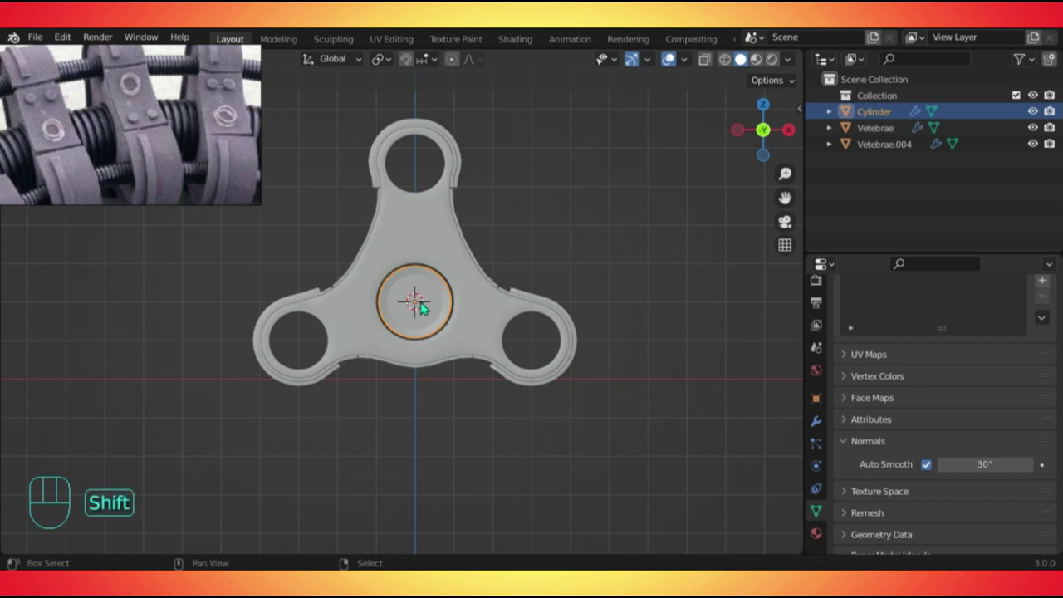
{"action": "key", "text": "shift+d"}
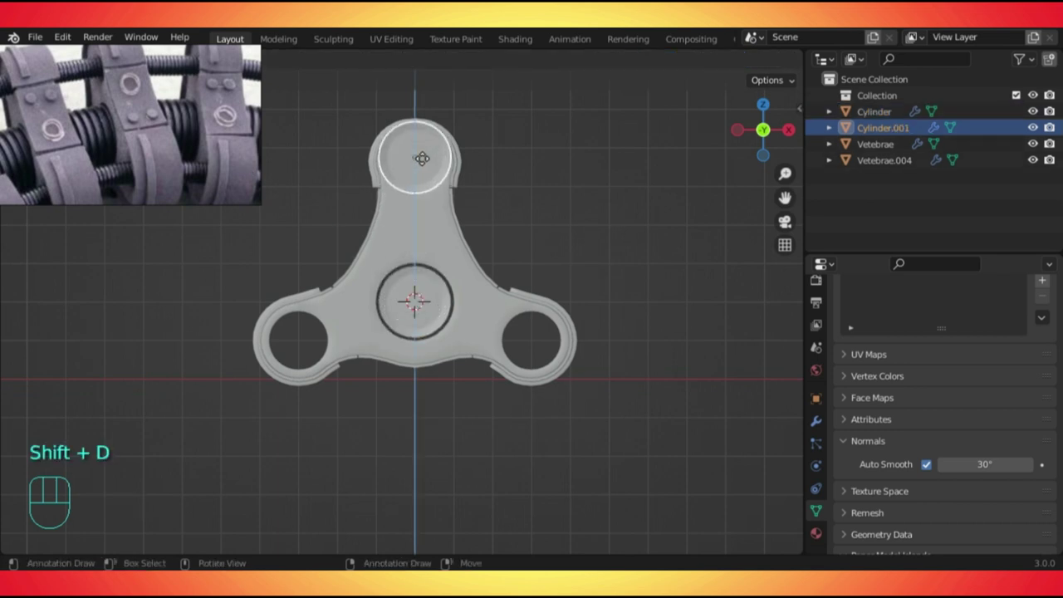
{"action": "key", "text": "s"}
{"action": "left_click", "coordinate": [440, 169]}
Centre the thin tube copy in the clamp's upper hole and enlarge it slightly to leave a narrow gap.
{"action": "scroll", "coordinate": [437, 147], "scroll_direction": "up", "scroll_amount": 2}
{"action": "middle_click_drag", "start_coordinate": [437, 147], "coordinate": [434, 309], "text": "shift"}
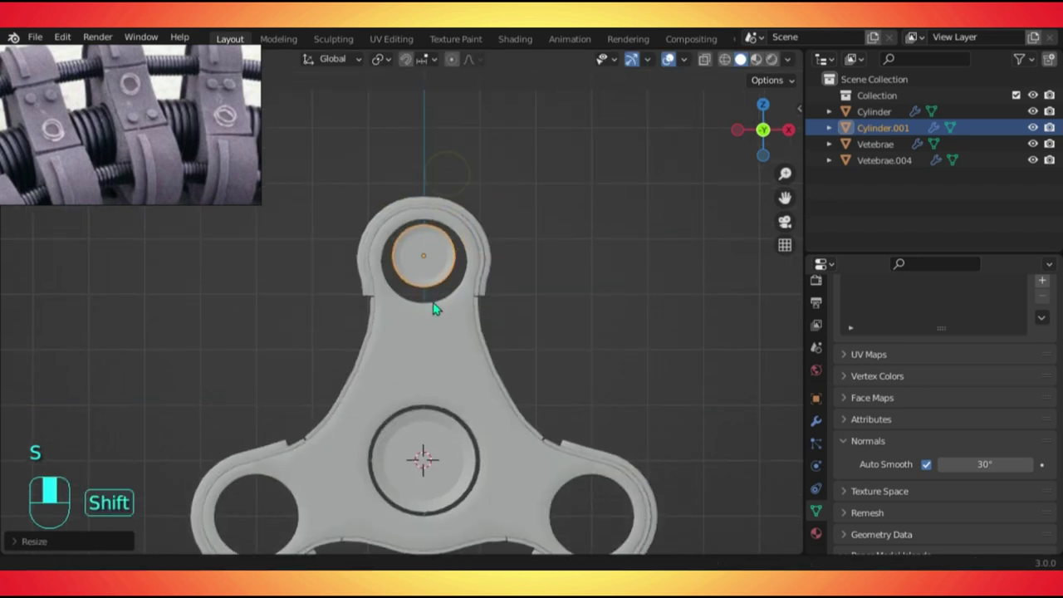
{"action": "scroll", "coordinate": [434, 309], "scroll_direction": "up", "scroll_amount": 3}
{"action": "key", "text": "g"}
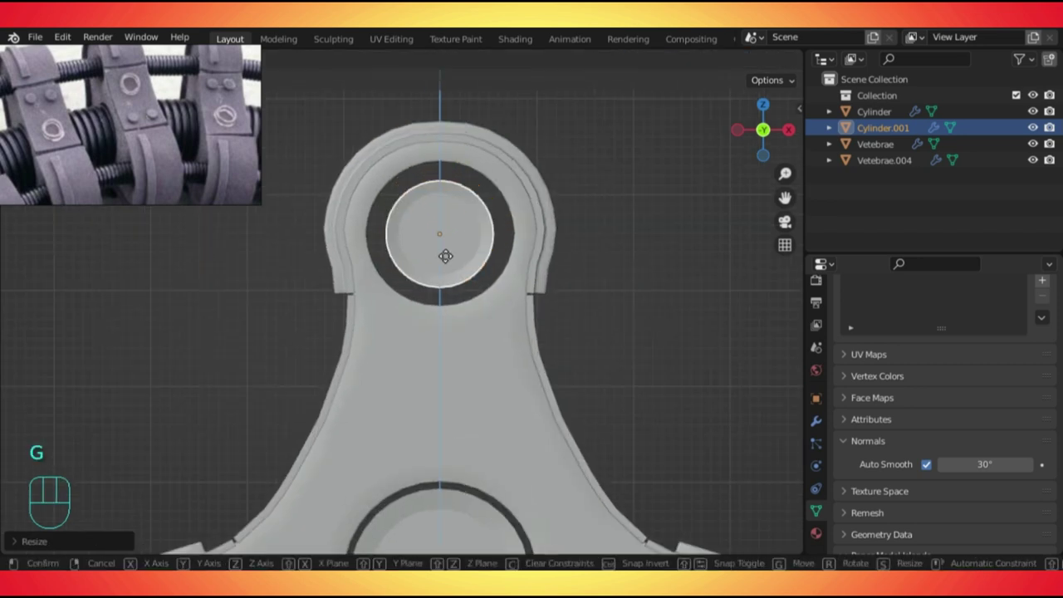
{"action": "left_click", "coordinate": [445, 257]}
{"action": "key", "text": "s"}
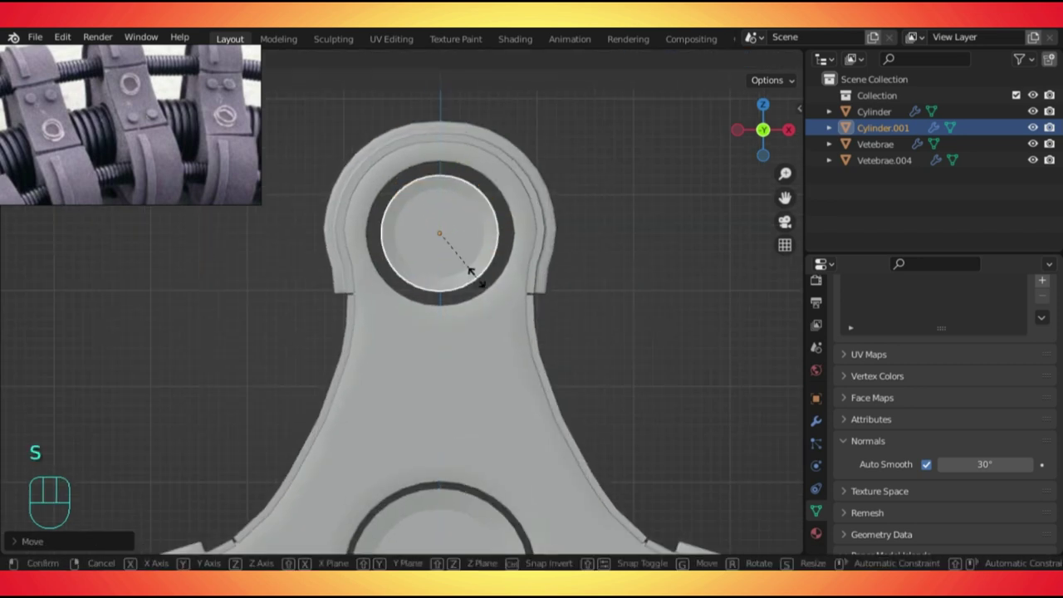
{"action": "left_click", "coordinate": [480, 291]}
Raise the thin upper tube's array count to 11 so that it reaches past the central tube's end.
{"action": "middle_click_drag", "start_coordinate": [482, 318], "coordinate": [280, 320]}
{"action": "key", "text": "KP_3"}
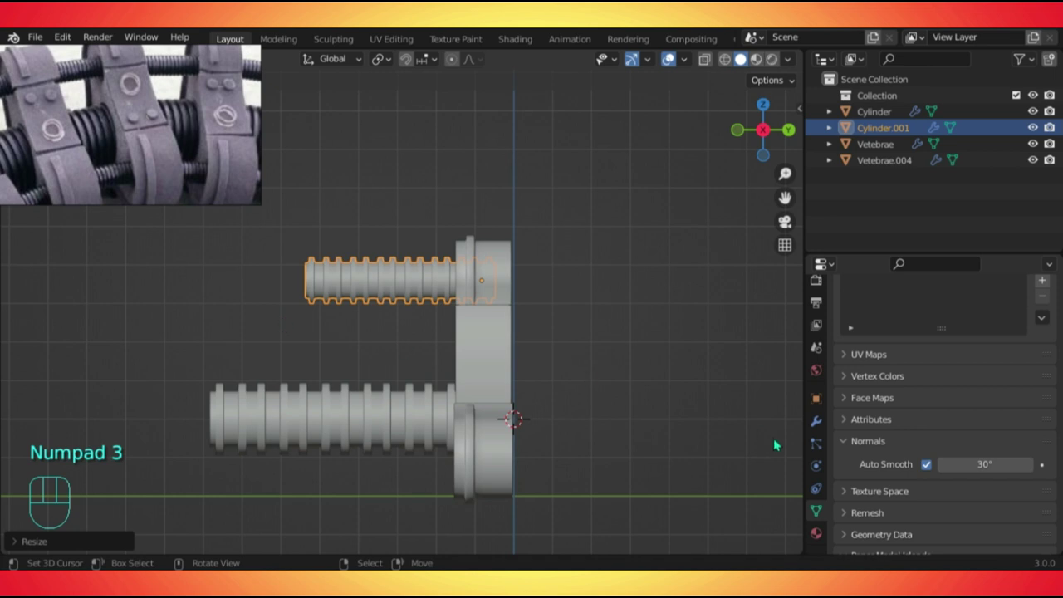
{"action": "left_click", "coordinate": [816, 421]}
{"action": "left_click", "coordinate": [1029, 357]}
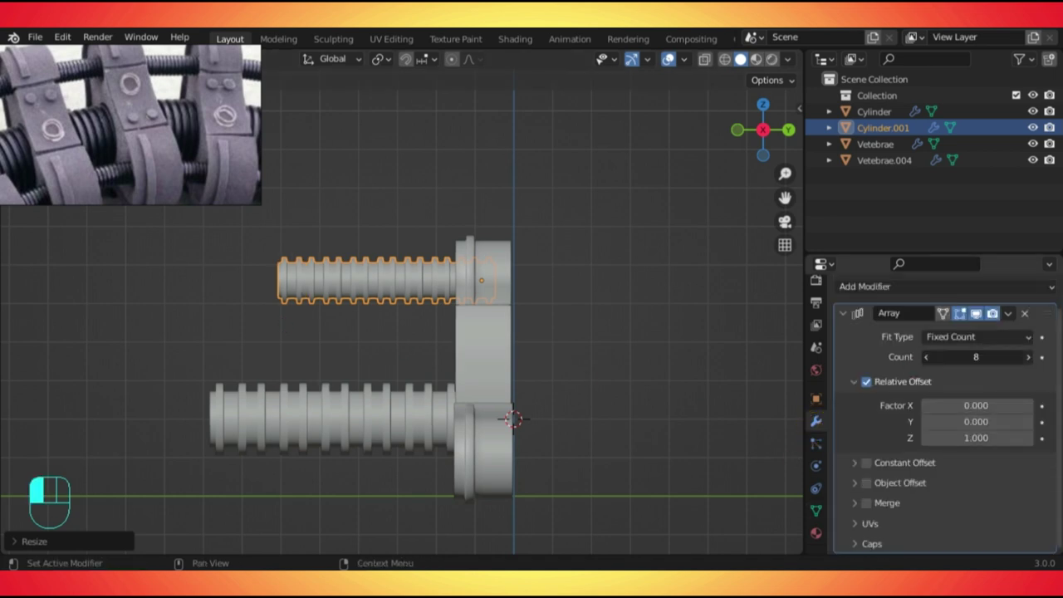
{"action": "left_click", "coordinate": [1028, 358]}
{"action": "left_click", "coordinate": [1029, 358]}
{"action": "left_click", "coordinate": [1029, 358]}
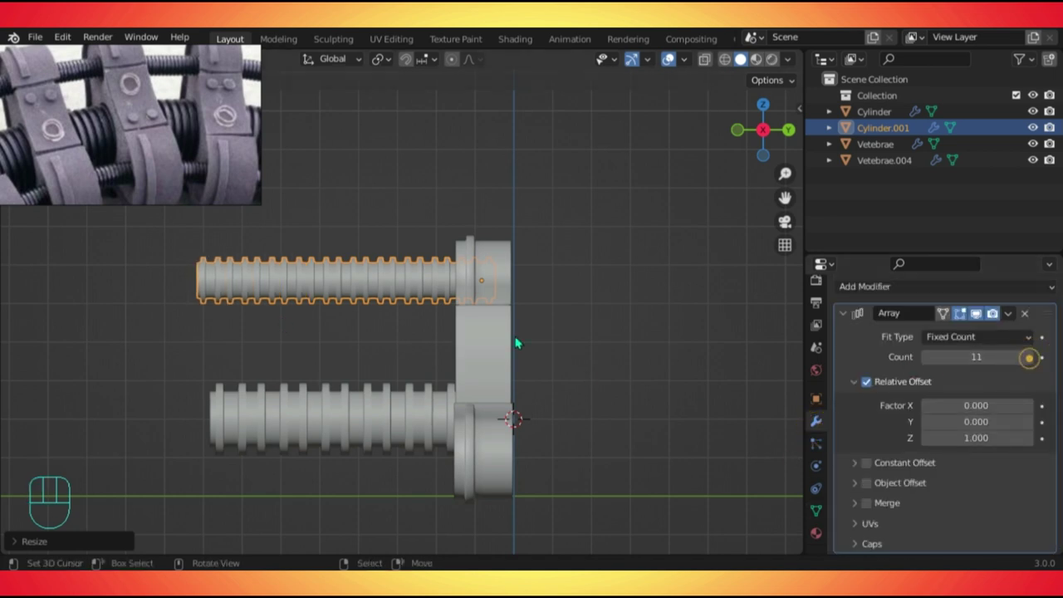
Duplicate the thin ribbed tube and place the copy just above the clamp's lower hole on the +X side.
{"action": "key", "text": "KP_1"}
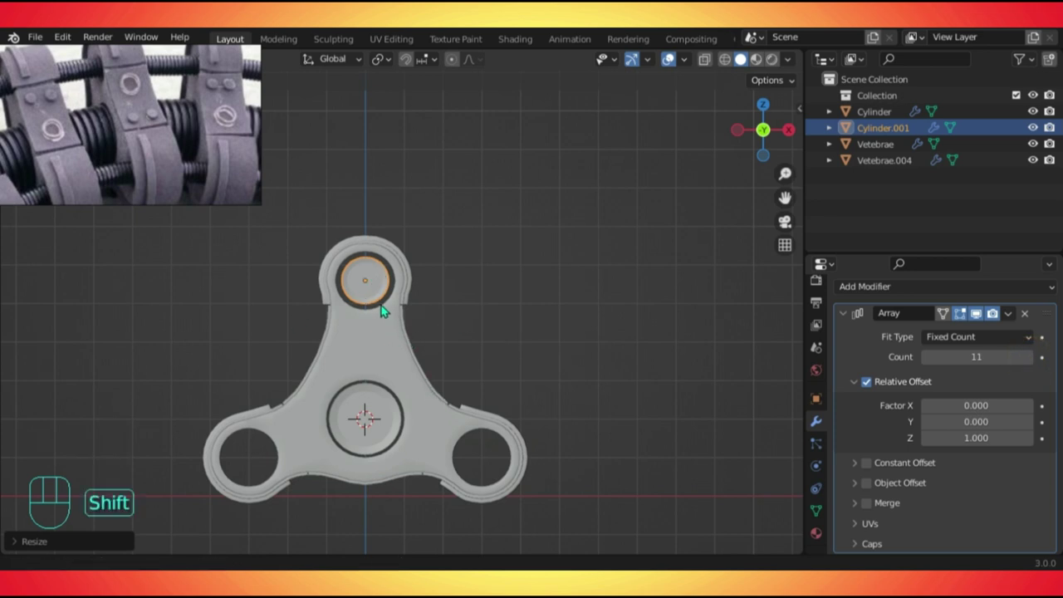
{"action": "middle_click_drag", "start_coordinate": [385, 304], "coordinate": [385, 292], "text": "shift"}
{"action": "key", "text": "shift+d"}
{"action": "left_click", "coordinate": [508, 404]}
Select the rim loop of the clamp's lower +X hole in the Vetebrae mesh and snap the 3D cursor to it.
{"action": "scroll", "coordinate": [503, 435], "scroll_direction": "up", "scroll_amount": 3}
{"action": "middle_click_drag", "start_coordinate": [484, 486], "coordinate": [462, 352], "text": "shift"}
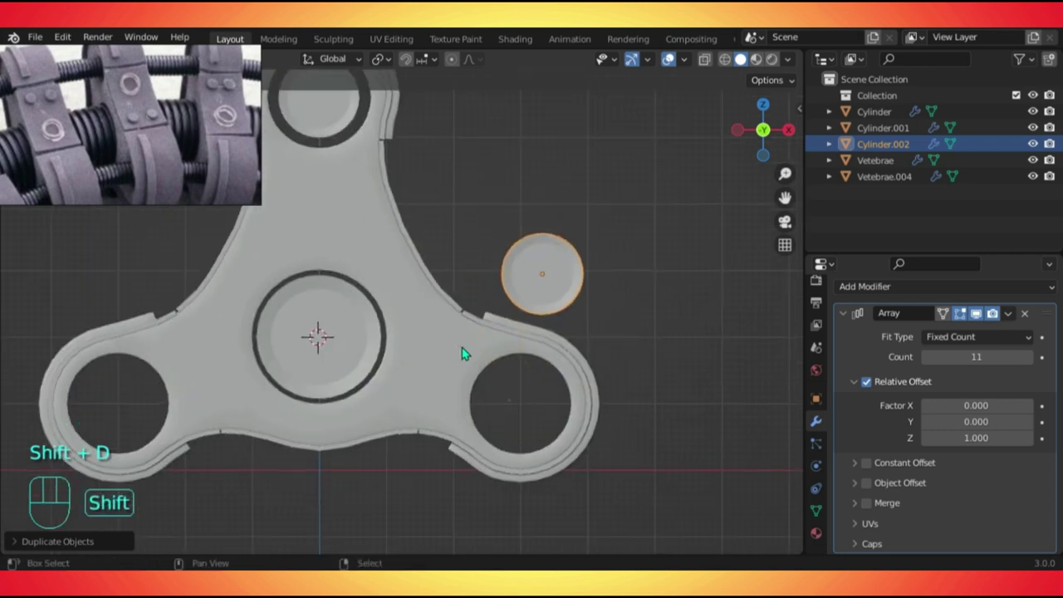
{"action": "right_click", "coordinate": [462, 352]}
{"action": "key", "text": "Tab"}
{"action": "key", "text": "KP_1"}
{"action": "left_click", "coordinate": [491, 366], "text": "alt"}
{"action": "key", "text": "shift+s"}
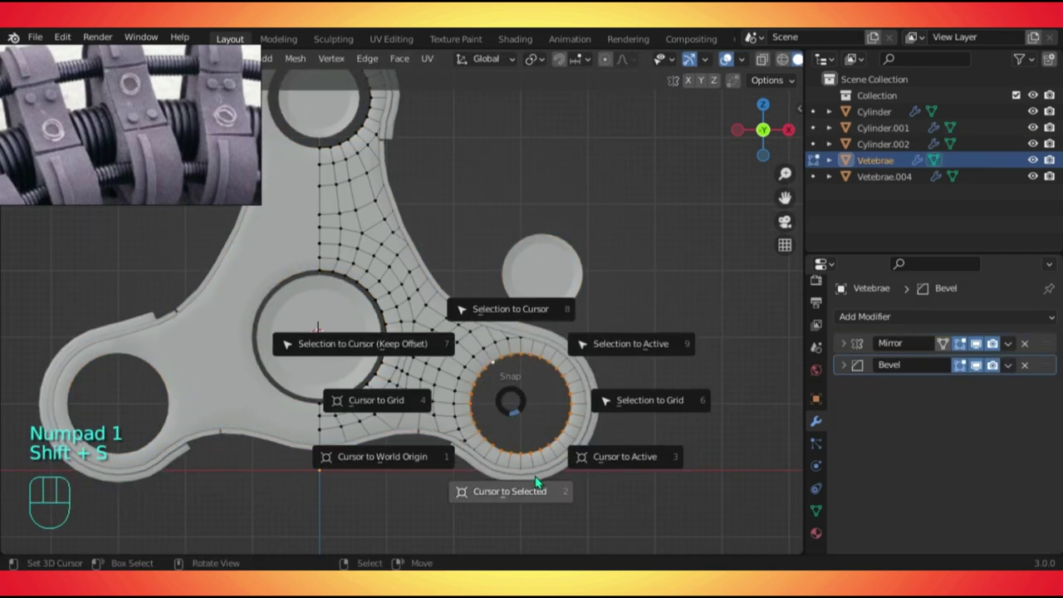
{"action": "left_click", "coordinate": [532, 488]}
{"action": "key", "text": "Tab"}
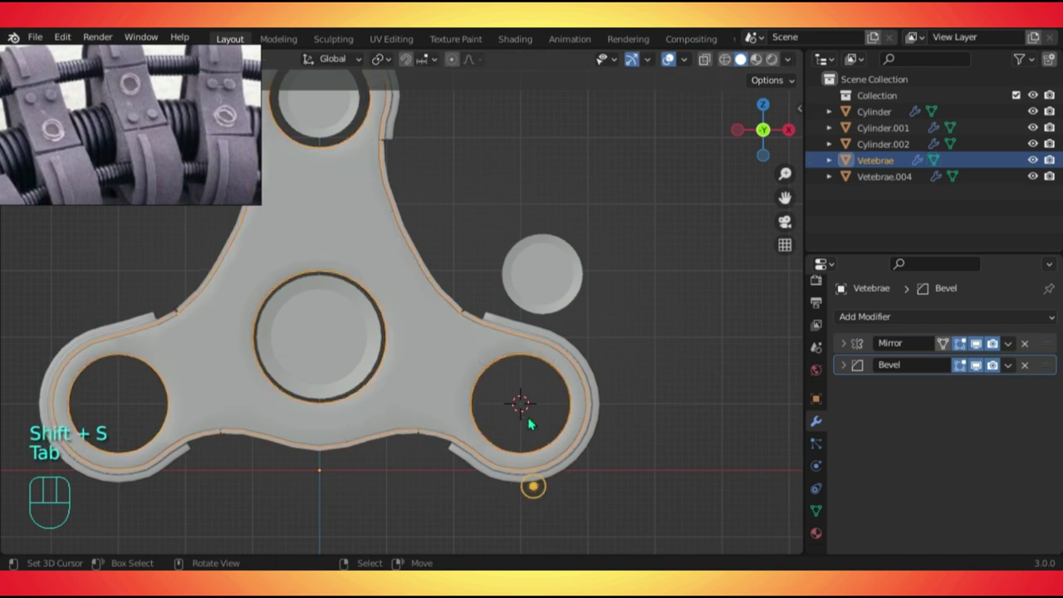
Snap the duplicated thin tube to the 3D cursor in the lower +X hole.
{"action": "left_click", "coordinate": [529, 277]}
{"action": "key", "text": "shift+s"}
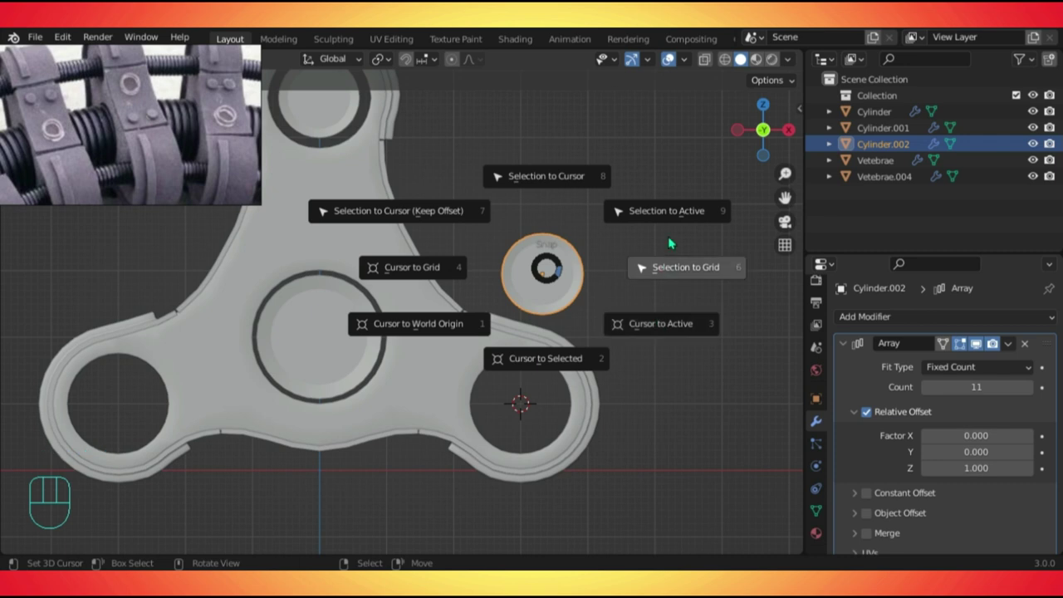
{"action": "left_click", "coordinate": [556, 182]}
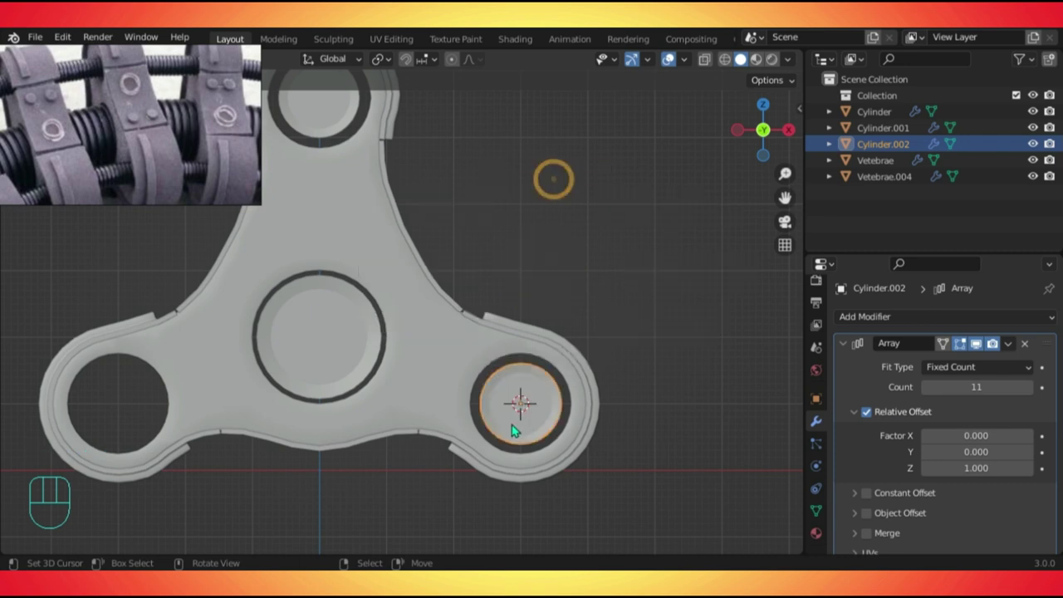
Add an Array modifier to the clamp's outer band, Vetebrae.004, and set its relative X offset factor to 0.
{"action": "key", "text": "KP_3"}
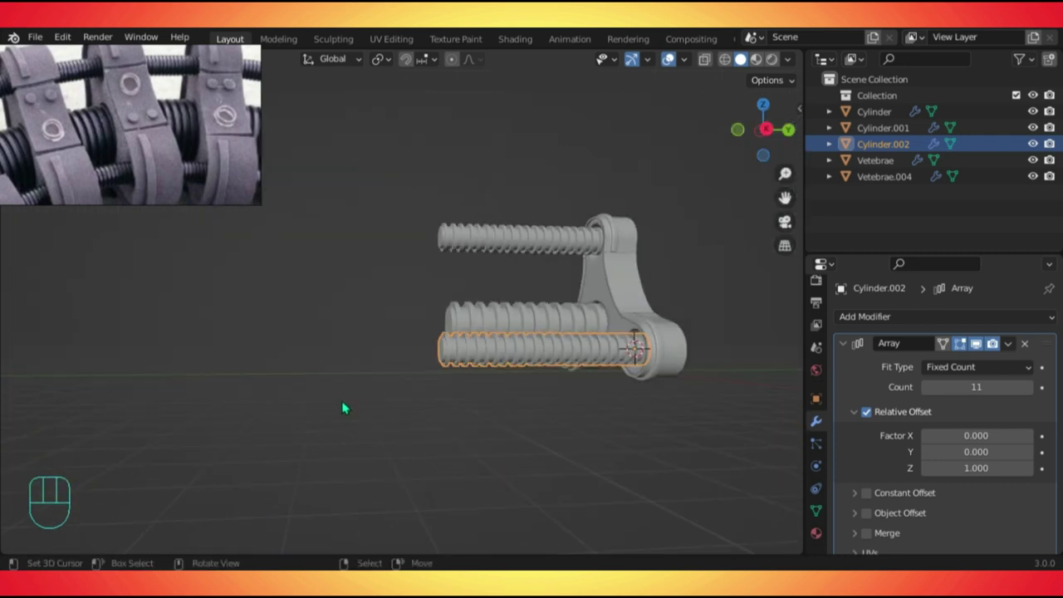
{"action": "scroll", "coordinate": [344, 408], "scroll_direction": "down", "scroll_amount": 2}
{"action": "left_click", "coordinate": [571, 286]}
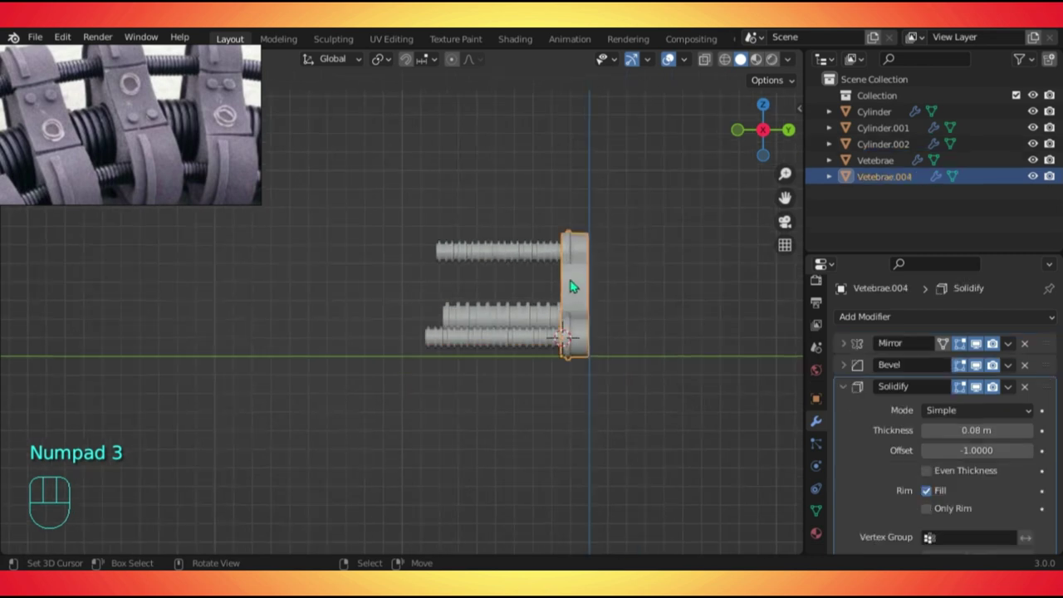
{"action": "left_click", "coordinate": [844, 386]}
{"action": "left_click", "coordinate": [894, 316]}
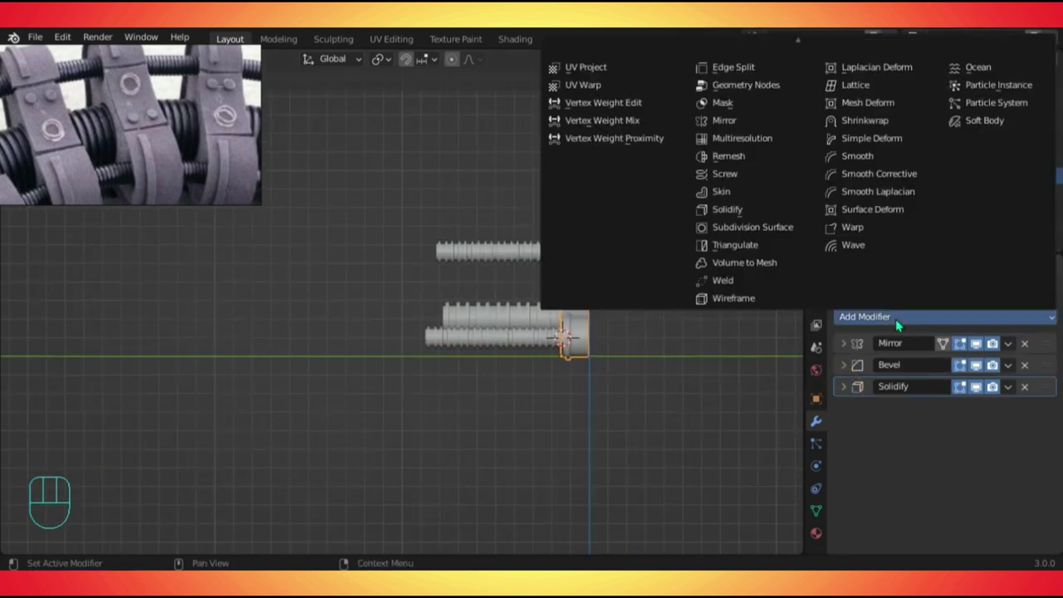
{"action": "scroll", "coordinate": [712, 59], "scroll_direction": "up", "scroll_amount": 3}
{"action": "left_click", "coordinate": [713, 48]}
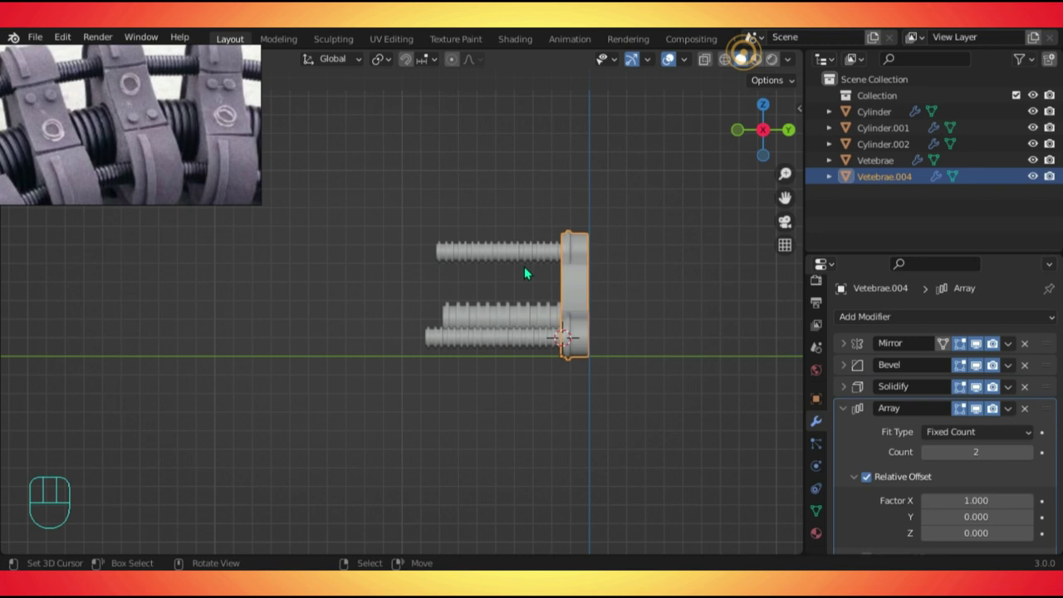
{"action": "key", "text": "Return"}
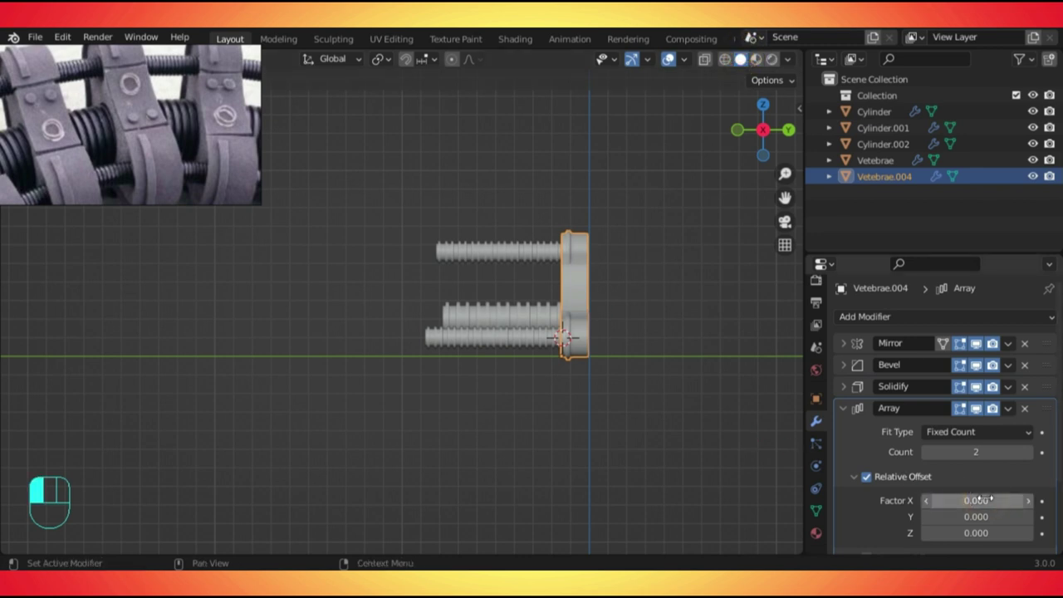
Try a relative Z offset factor of 1 on the outer band's array, and reset it to 0.
{"action": "double_click", "coordinate": [977, 532]}
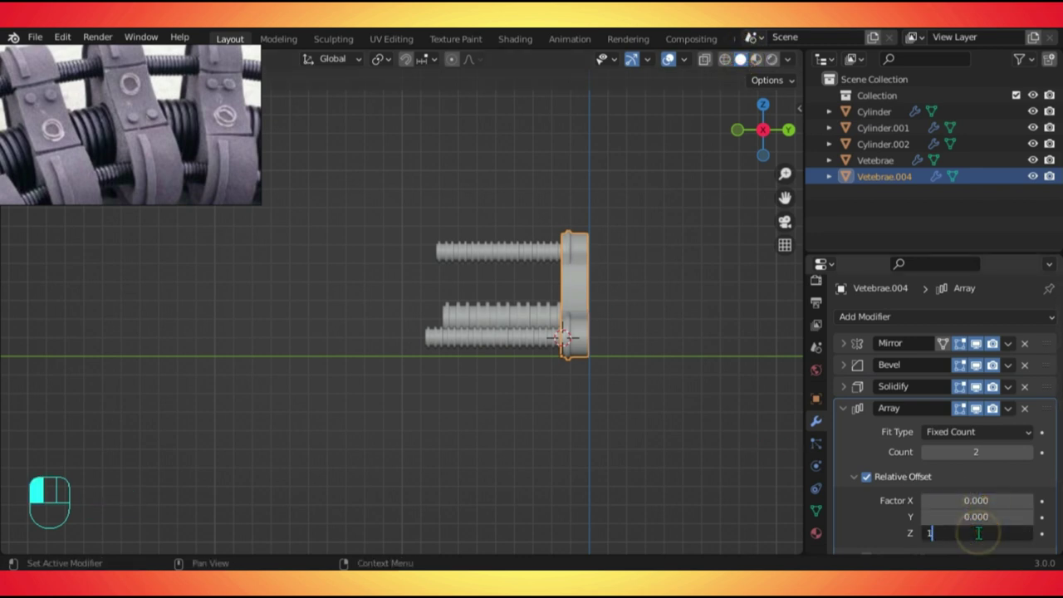
{"action": "type", "text": "1"}
{"action": "key", "text": "Return"}
{"action": "double_click", "coordinate": [979, 532]}
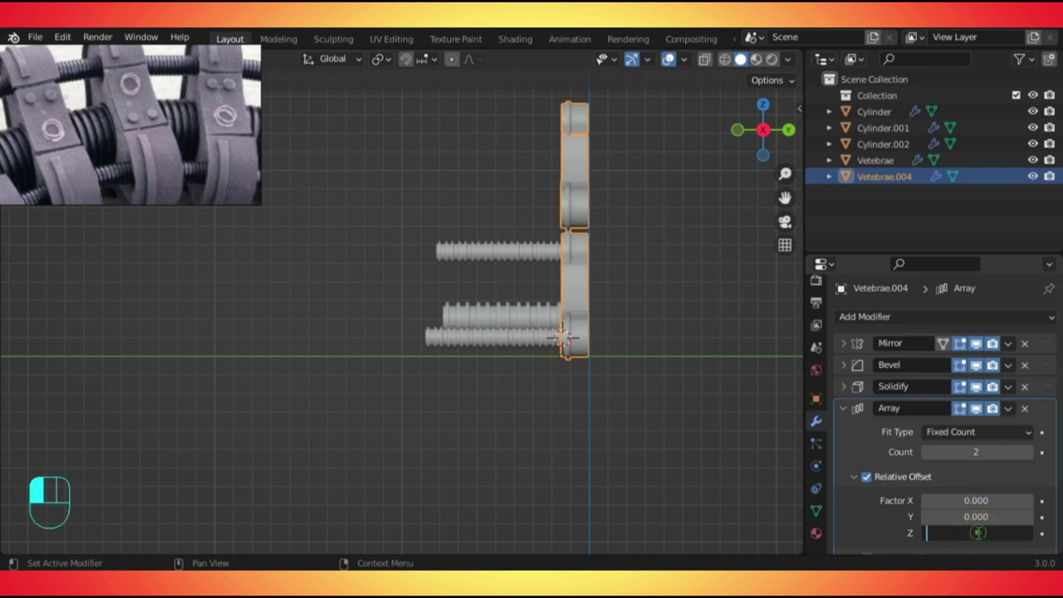
{"action": "key", "text": "Return"}
Try a relative Y offset factor of 1 on the outer band's array, and change it to -1 so copies run along the tubes.
{"action": "double_click", "coordinate": [983, 518]}
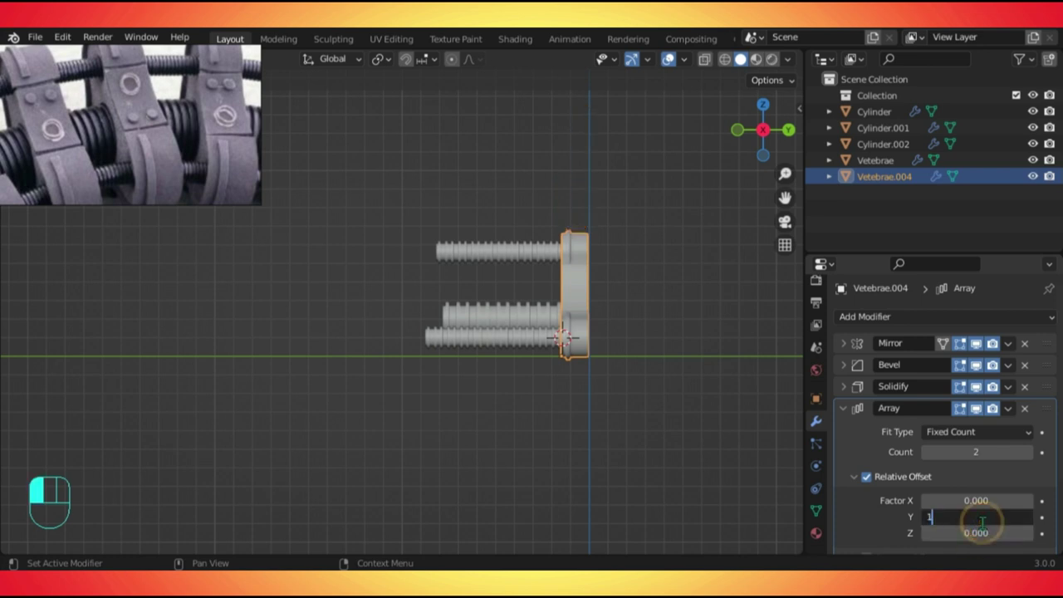
{"action": "key", "text": "Return"}
{"action": "double_click", "coordinate": [982, 520]}
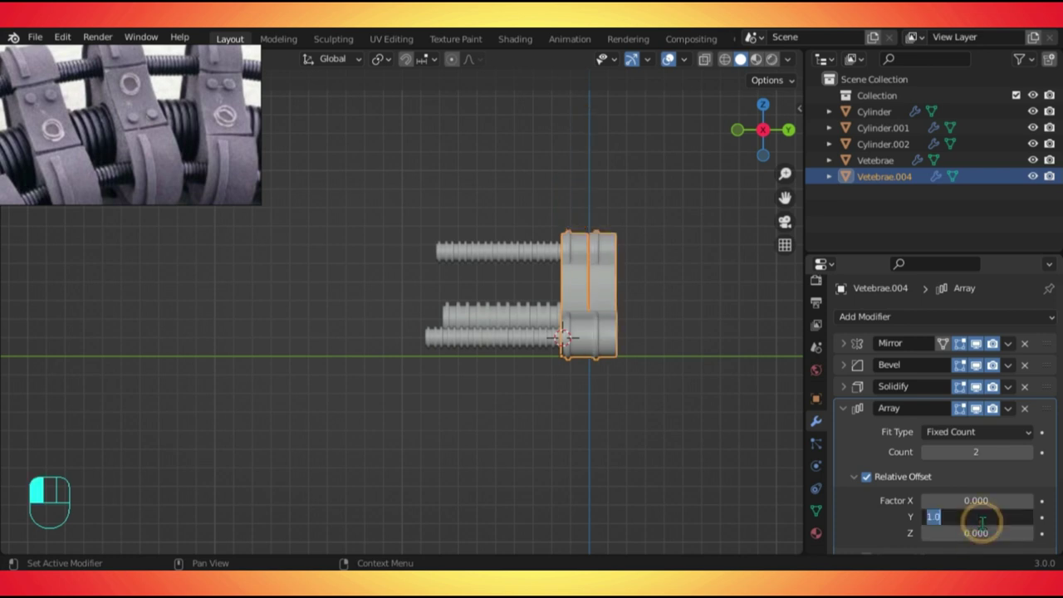
{"action": "key", "text": "Return"}
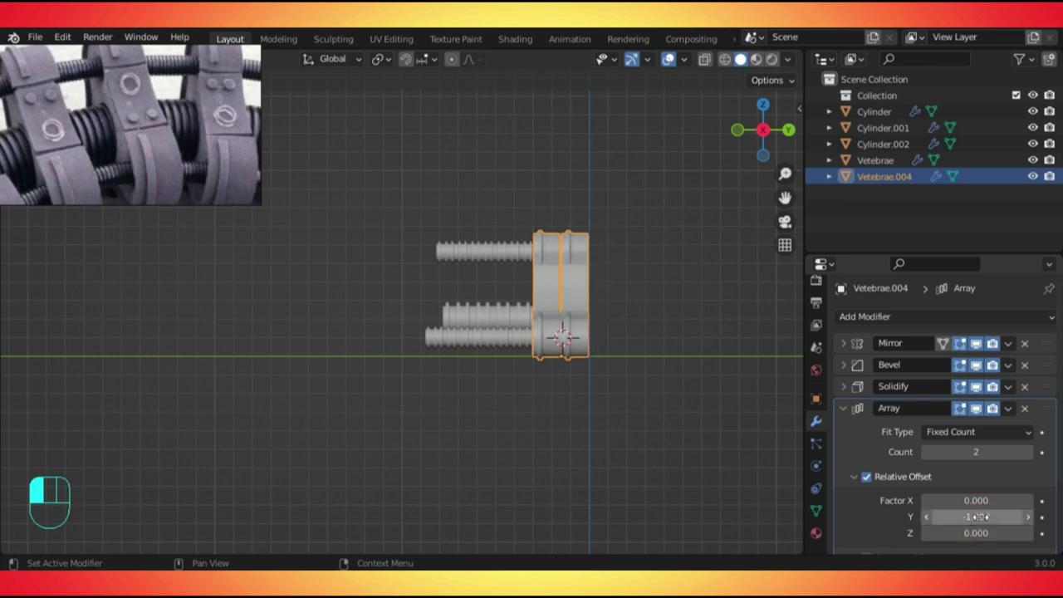
Raise the outer band's array count through 5 and 20 to 74 to form a long row of clamps.
{"action": "left_click", "coordinate": [1029, 453]}
{"action": "left_click", "coordinate": [1029, 453]}
{"action": "left_click", "coordinate": [1029, 453]}
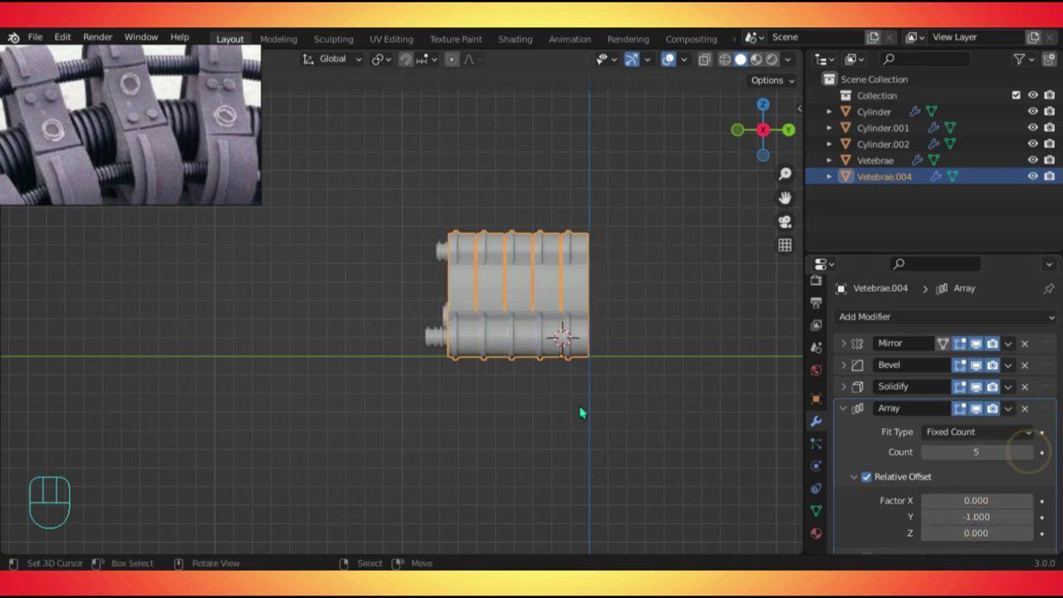
{"action": "scroll", "coordinate": [657, 434], "scroll_direction": "down", "scroll_amount": 2}
{"action": "double_click", "coordinate": [990, 453]}
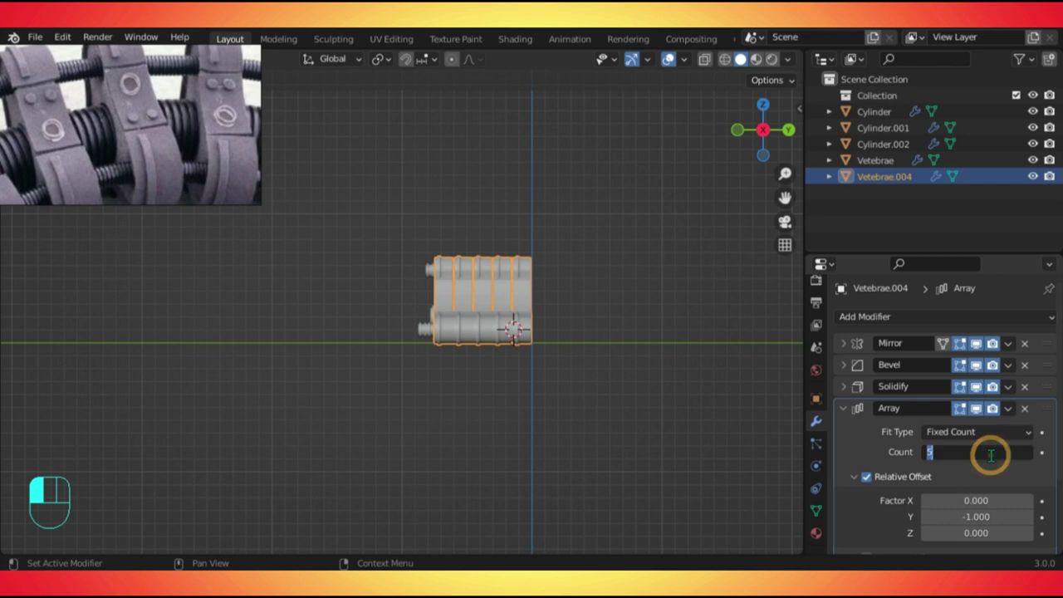
{"action": "type", "text": "20"}
{"action": "key", "text": "Return"}
{"action": "left_click_drag", "start_coordinate": [932, 449], "coordinate": [976, 452]}
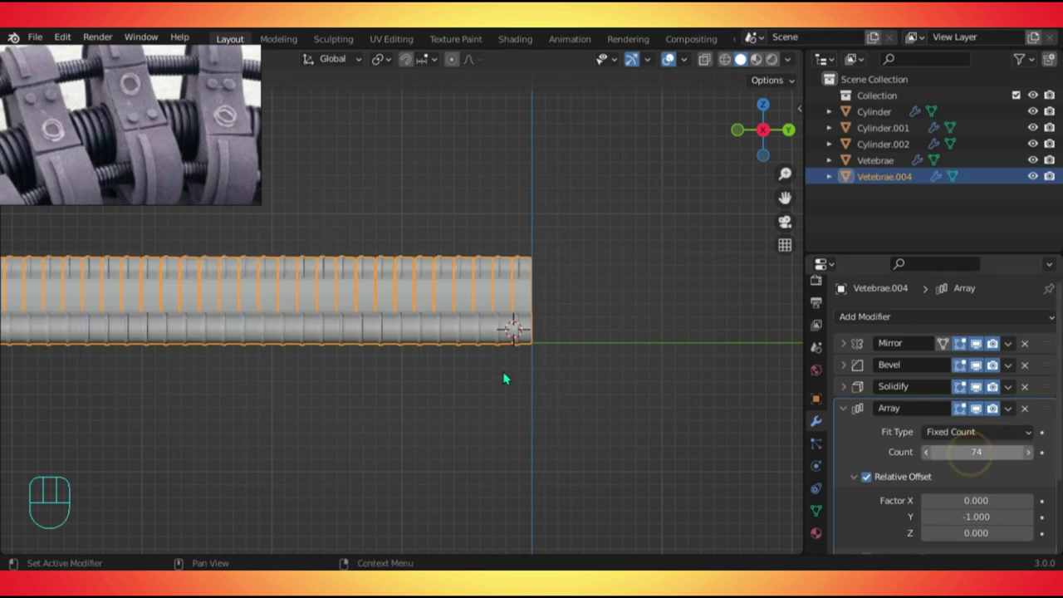
{"action": "scroll", "coordinate": [325, 377], "scroll_direction": "down", "scroll_amount": 8}
{"action": "middle_click_drag", "start_coordinate": [247, 361], "coordinate": [427, 360], "text": "shift"}
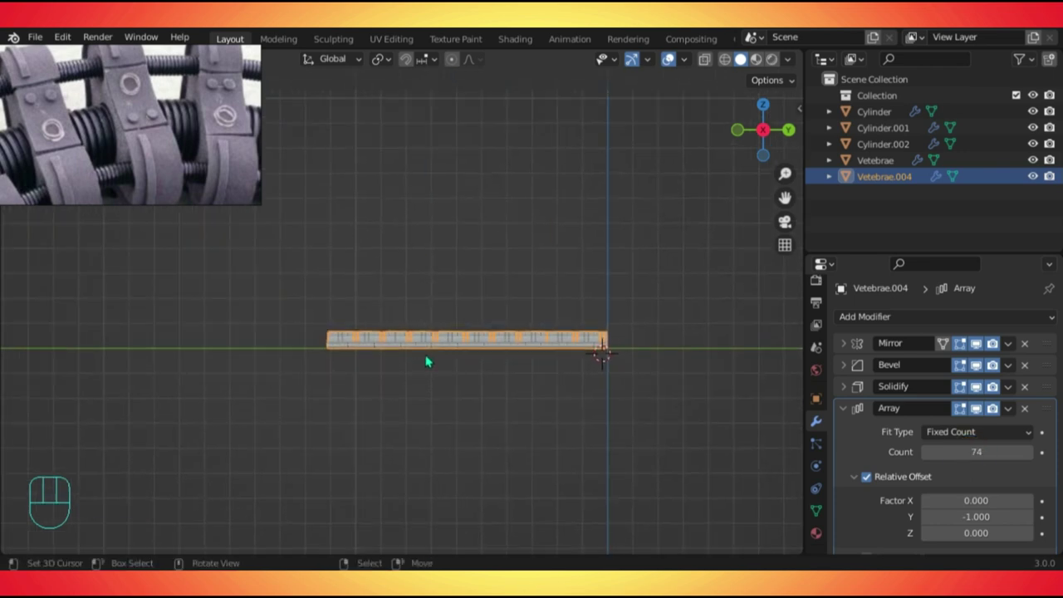
{"action": "scroll", "coordinate": [427, 361], "scroll_direction": "up", "scroll_amount": 3}
{"action": "left_click", "coordinate": [989, 453]}
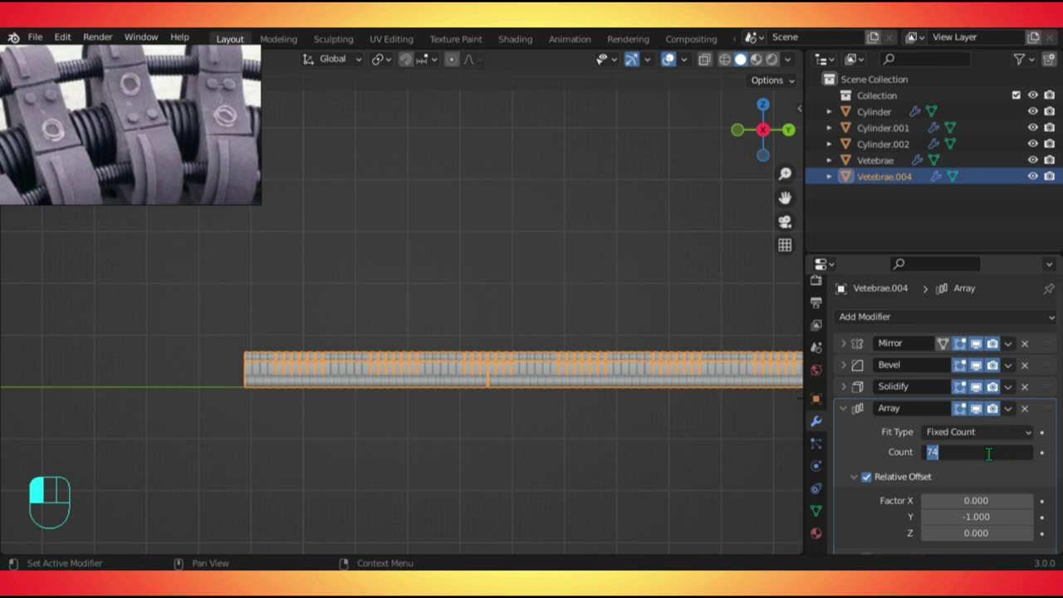
{"action": "left_click", "coordinate": [596, 369]}
Add an Array modifier to the inner clamp body, Vetebrae.
{"action": "left_click", "coordinate": [335, 327]}
{"action": "middle_click_drag", "start_coordinate": [335, 328], "coordinate": [482, 253]}
{"action": "scroll", "coordinate": [470, 349], "scroll_direction": "up", "scroll_amount": 4}
{"action": "left_click", "coordinate": [406, 303]}
{"action": "left_click", "coordinate": [405, 303]}
{"action": "left_click", "coordinate": [405, 303]}
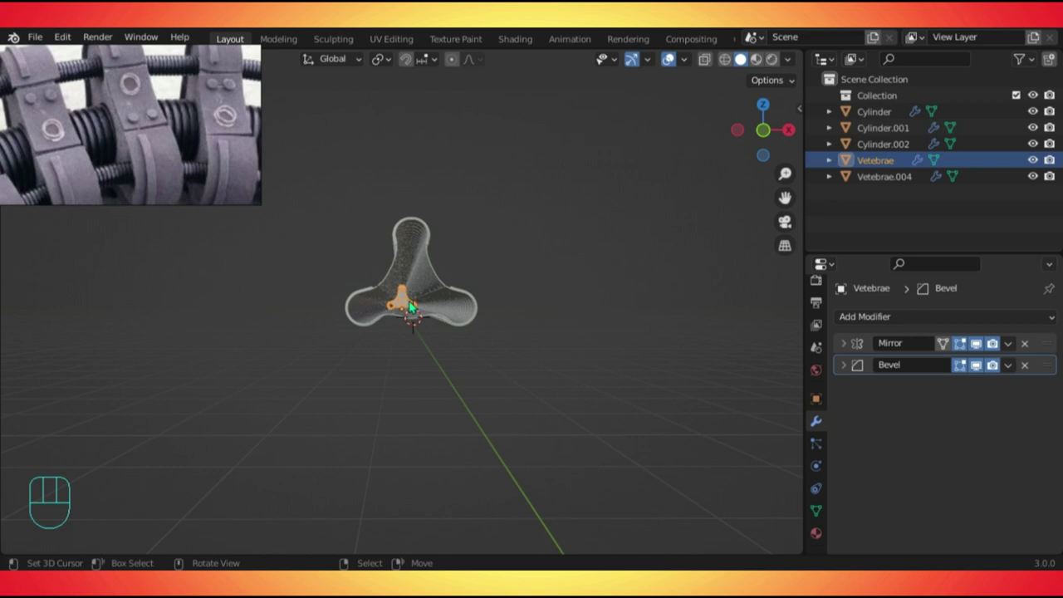
{"action": "left_click", "coordinate": [880, 317]}
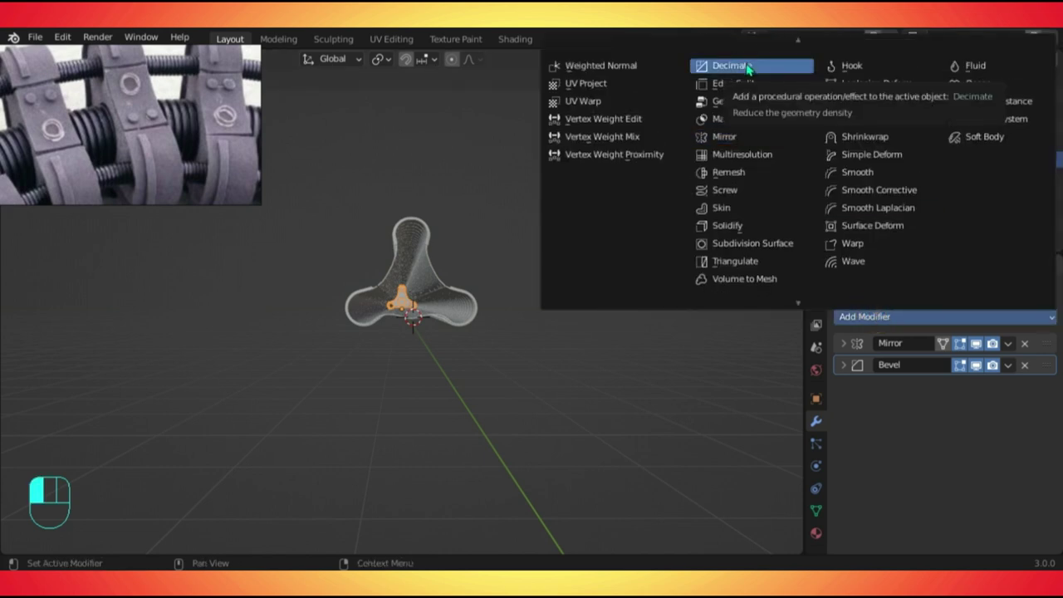
{"action": "scroll", "coordinate": [811, 73], "scroll_direction": "up", "scroll_amount": 4}
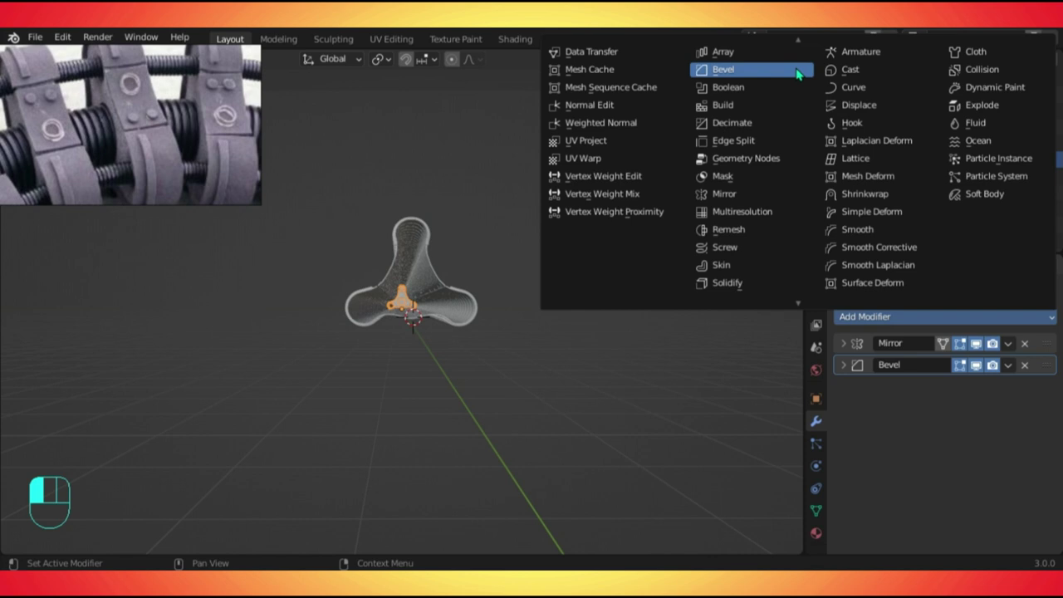
{"action": "left_click", "coordinate": [742, 55]}
Set the inner clamp body's relative array offset factors to 0 on X and -1 on Y.
{"action": "double_click", "coordinate": [996, 485]}
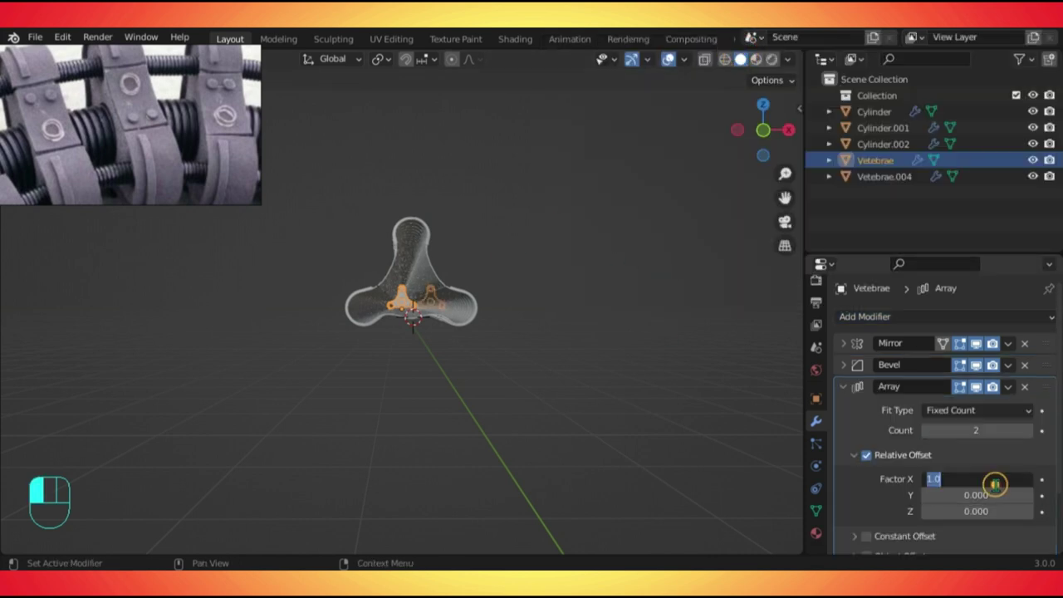
{"action": "left_click", "coordinate": [986, 493]}
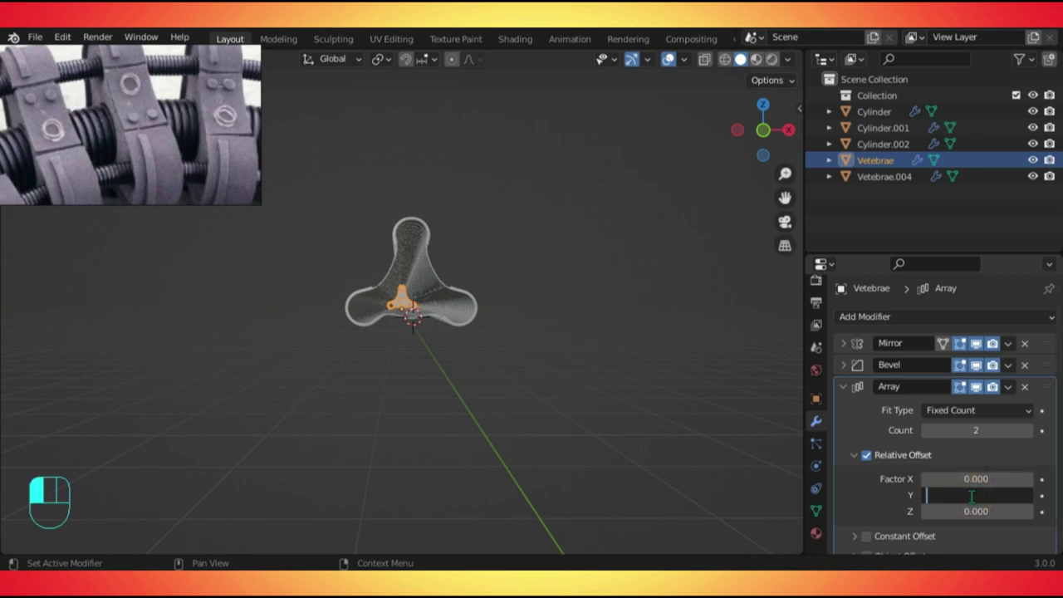
{"action": "type", "text": "-1"}
{"action": "key", "text": "Return"}
Set the inner clamp body's array count to 80, and raise it step by step to 86, checking its length against the outer bands.
{"action": "left_click", "coordinate": [976, 430]}
{"action": "type", "text": "80"}
{"action": "key", "text": "Return"}
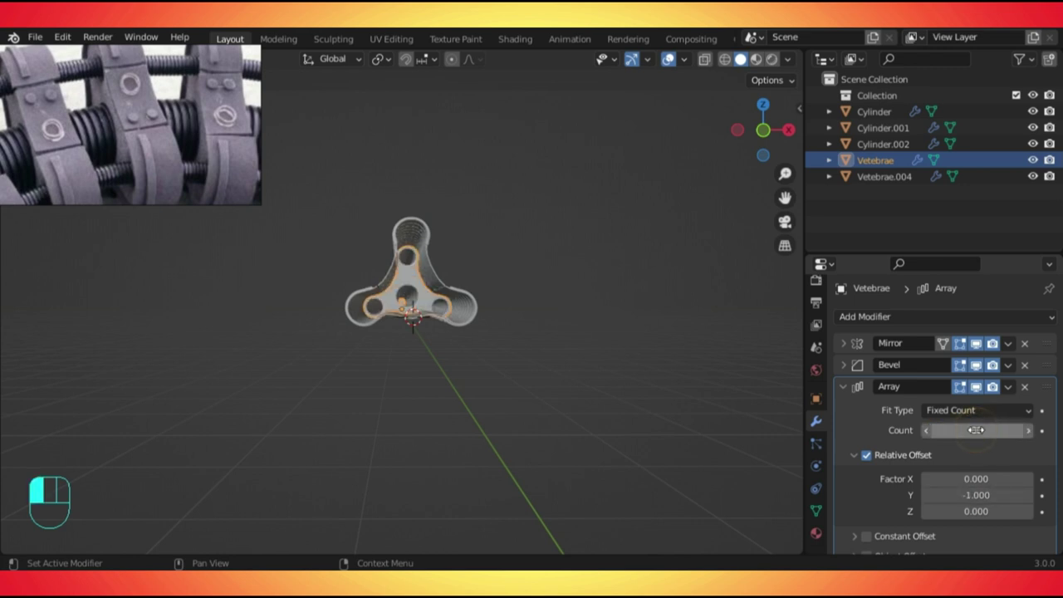
{"action": "middle_click_drag", "start_coordinate": [518, 332], "coordinate": [384, 446]}
{"action": "scroll", "coordinate": [363, 280], "scroll_direction": "up", "scroll_amount": 3}
{"action": "key", "text": "KP_3"}
{"action": "scroll", "coordinate": [359, 280], "scroll_direction": "down", "scroll_amount": 2}
{"action": "left_click", "coordinate": [1030, 431]}
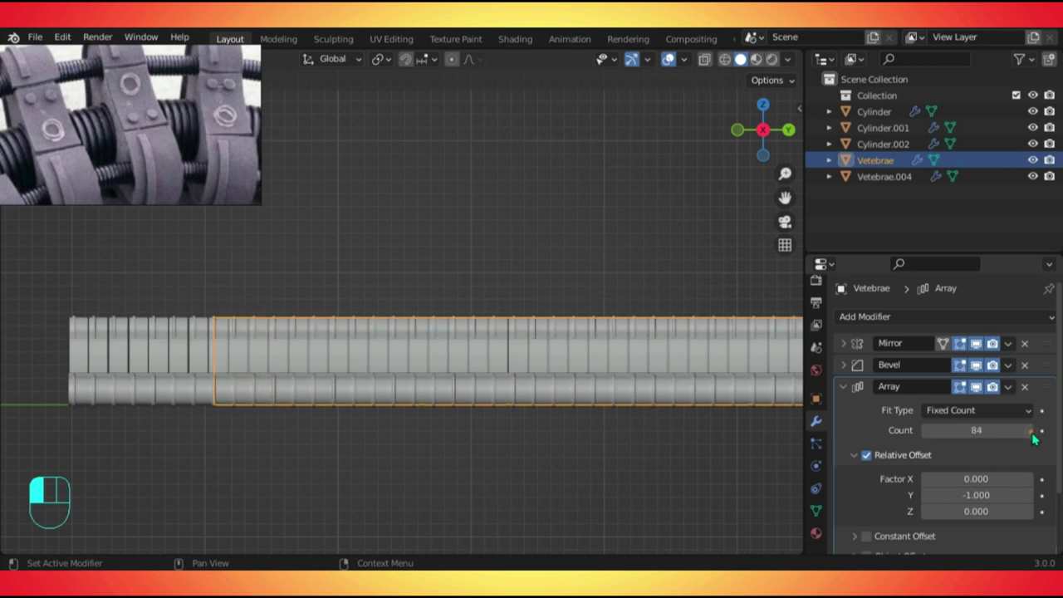
{"action": "left_click", "coordinate": [1031, 431]}
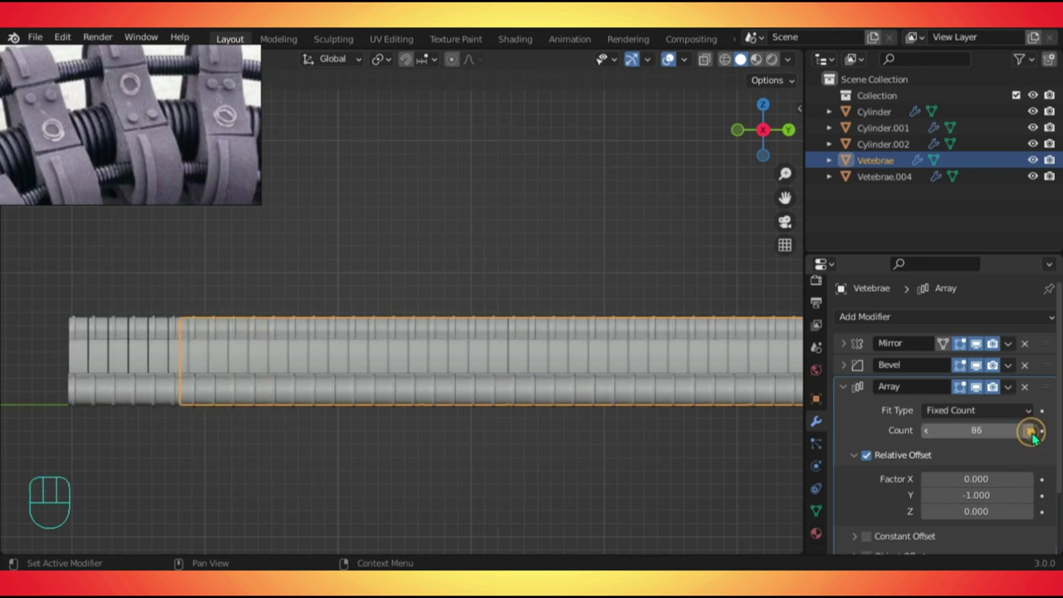
Set the array count to 10 on both the inner clamp body and the outer band, Vetebrae.004.
{"action": "left_click", "coordinate": [978, 429]}
{"action": "type", "text": "10"}
{"action": "key", "text": "Return"}
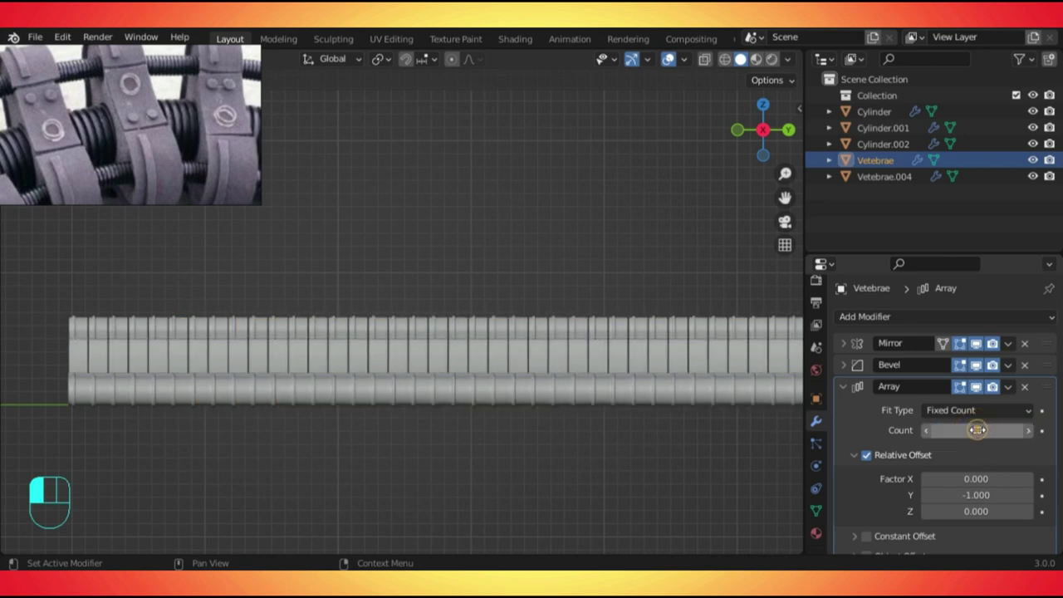
{"action": "left_click", "coordinate": [733, 375]}
{"action": "left_click", "coordinate": [987, 453]}
{"action": "type", "text": "10"}
{"action": "key", "text": "Return"}
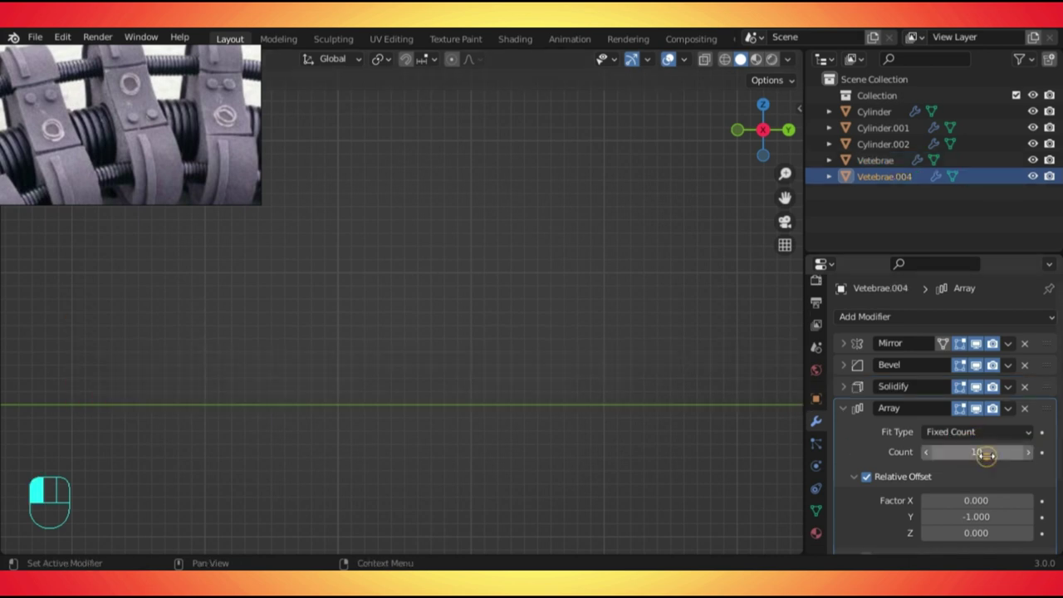
Frame the shortened clamp row and adjust the outer band's array count to 9.
{"action": "key", "text": "KP_Decimal"}
{"action": "middle_click_drag", "start_coordinate": [420, 297], "coordinate": [444, 343]}
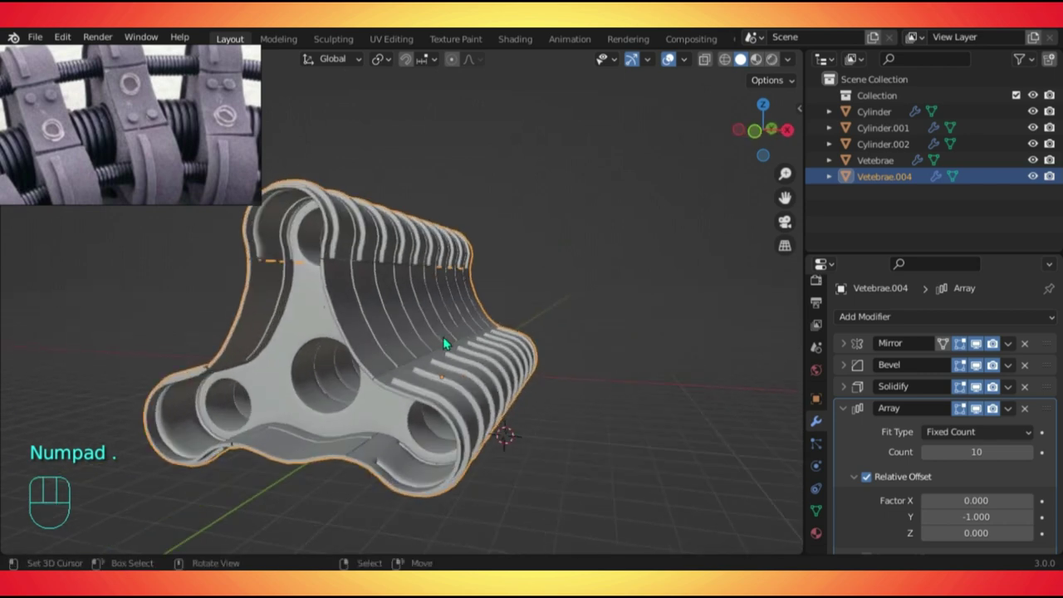
{"action": "left_click", "coordinate": [1030, 452]}
{"action": "left_click", "coordinate": [928, 452]}
{"action": "left_click", "coordinate": [927, 452]}
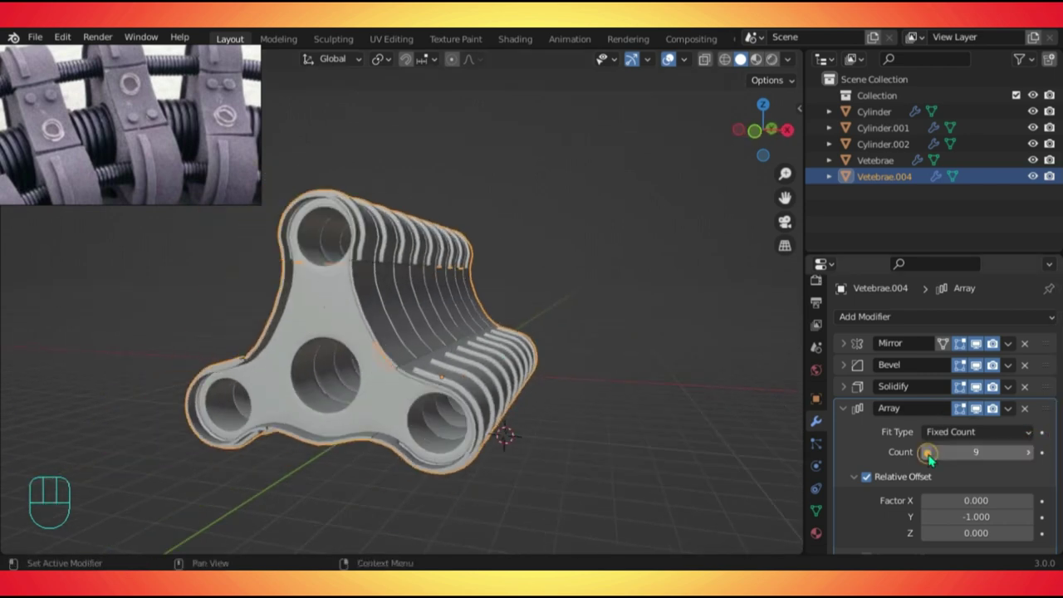
Remove the Array modifiers from the outer band and the inner clamp body.
{"action": "middle_click_drag", "start_coordinate": [404, 369], "coordinate": [439, 392]}
{"action": "left_click", "coordinate": [1024, 408]}
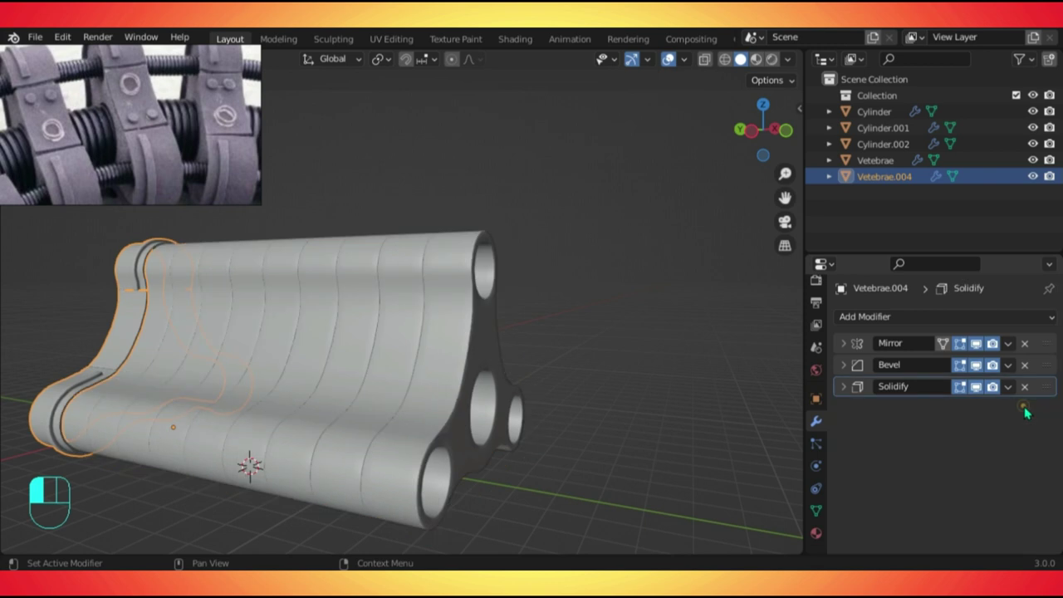
{"action": "left_click", "coordinate": [1027, 388]}
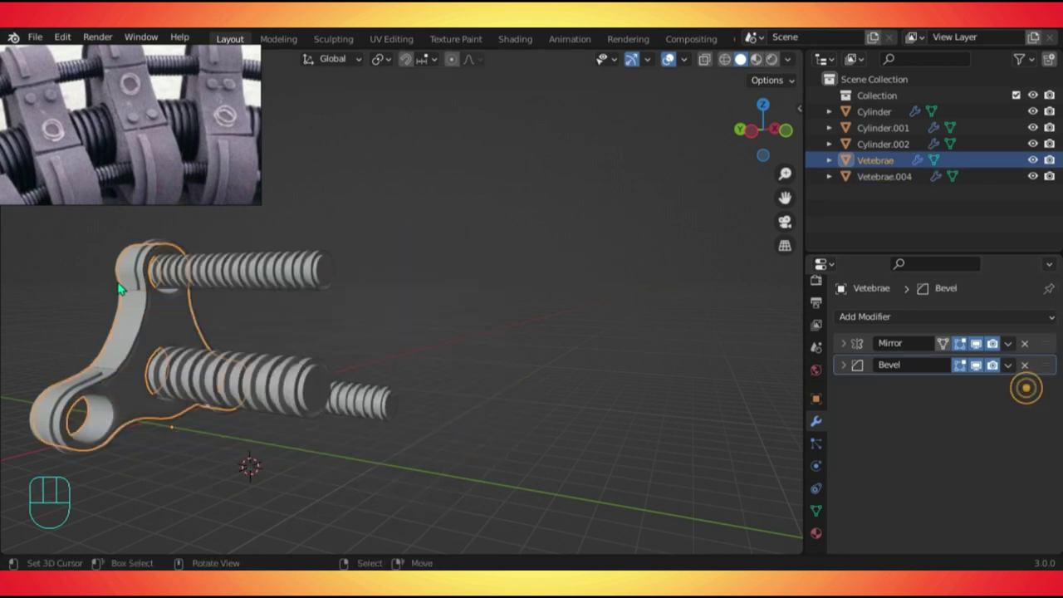
Try applying the Mirror modifier on the outer band, Vetebrae.004.
{"action": "middle_click_drag", "start_coordinate": [207, 297], "coordinate": [270, 317], "text": "shift"}
{"action": "scroll", "coordinate": [184, 335], "scroll_direction": "up", "scroll_amount": 5}
{"action": "middle_click_drag", "start_coordinate": [184, 335], "coordinate": [569, 301], "text": "shift"}
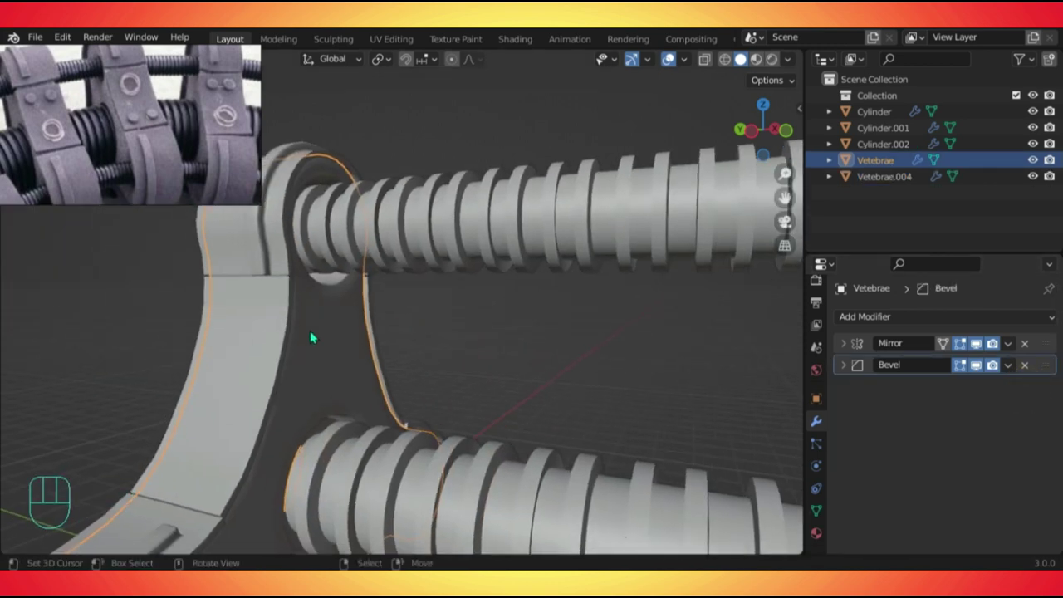
{"action": "right_click", "coordinate": [309, 331]}
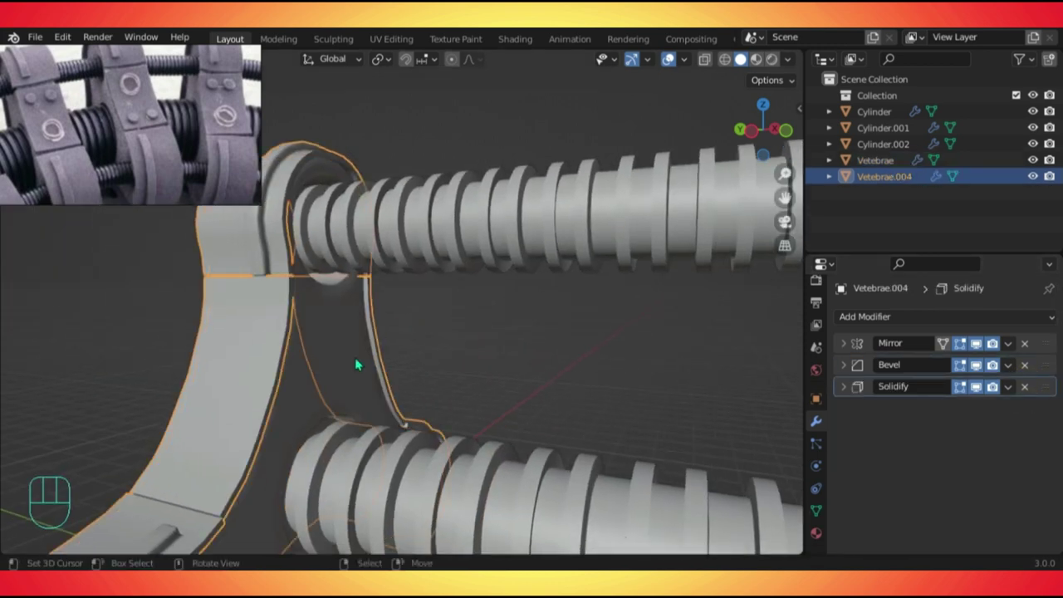
{"action": "left_click", "coordinate": [1011, 344]}
{"action": "left_click", "coordinate": [976, 367]}
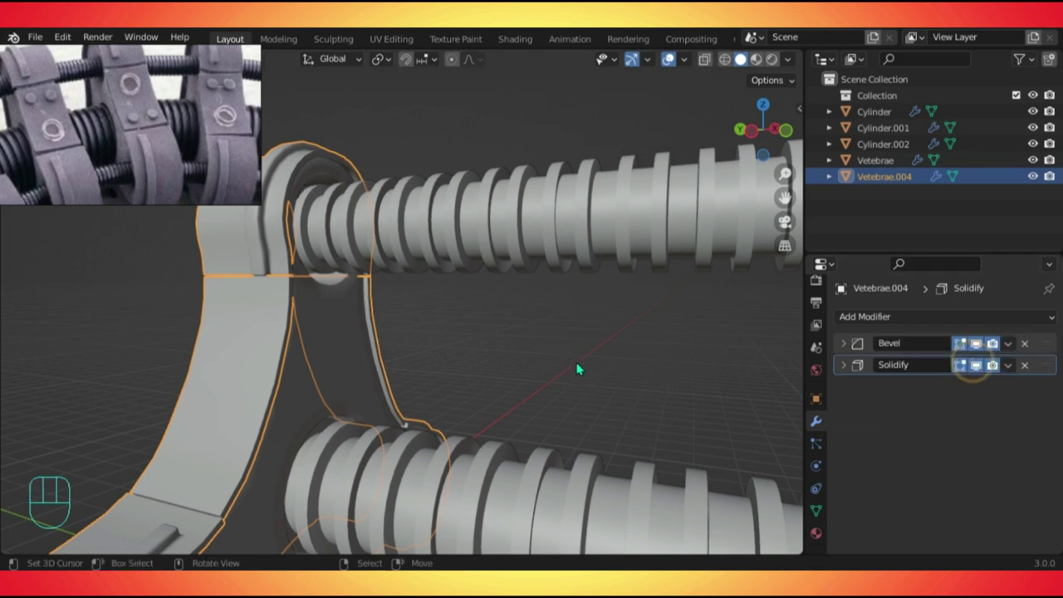
{"action": "left_click", "coordinate": [257, 349]}
{"action": "left_click", "coordinate": [338, 359]}
{"action": "key", "text": "g"}
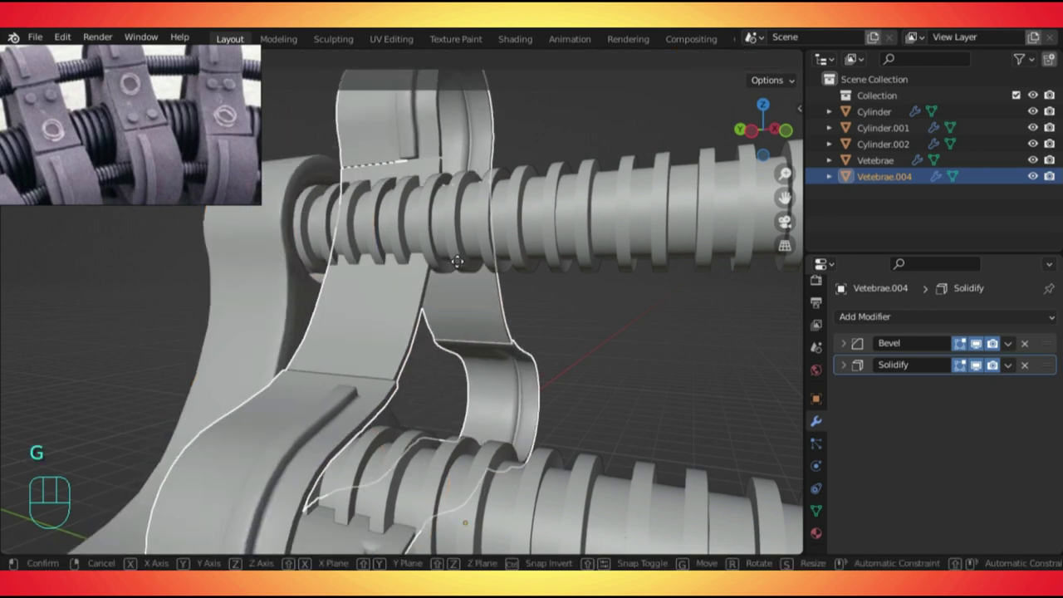
{"action": "right_click", "coordinate": [433, 313]}
Try applying the Mirror modifier on the inner clamp body, and undo the Mirror applications on both clamp parts.
{"action": "left_click", "coordinate": [347, 349]}
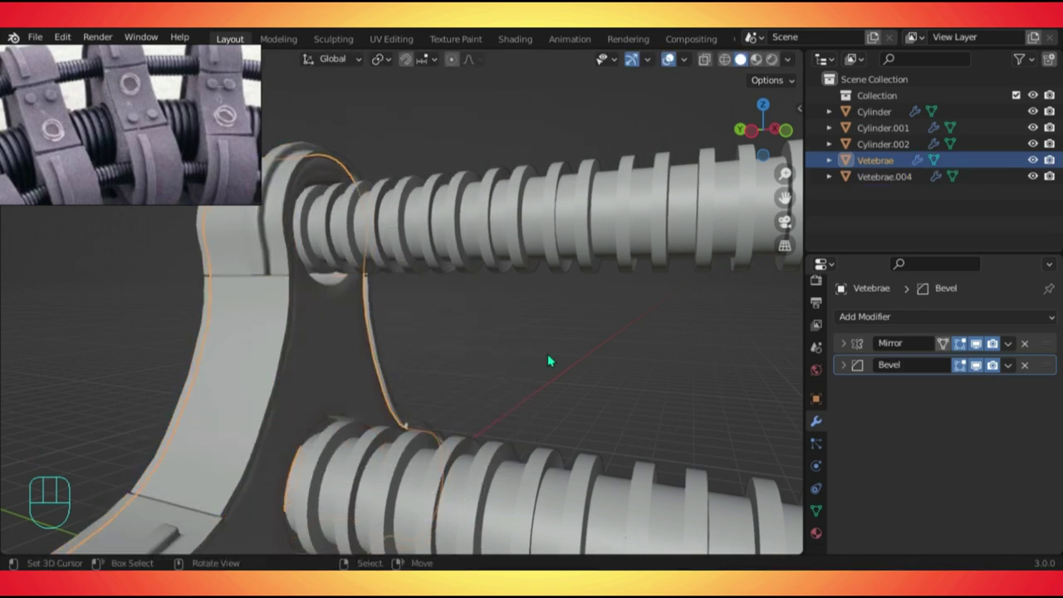
{"action": "left_click", "coordinate": [1008, 343]}
{"action": "left_click", "coordinate": [947, 363]}
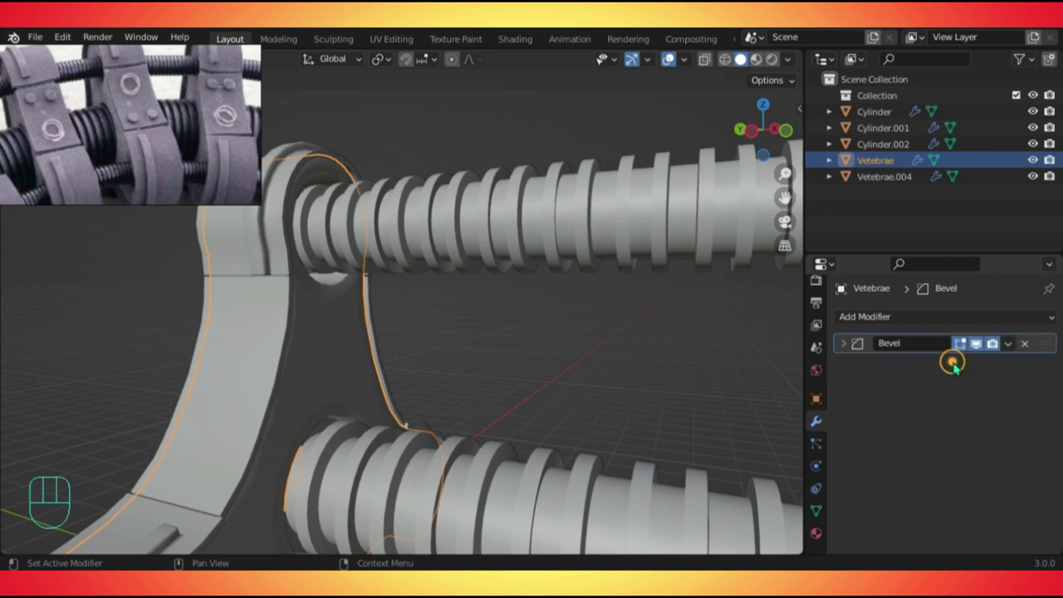
{"action": "key", "text": "ctrl+z"}
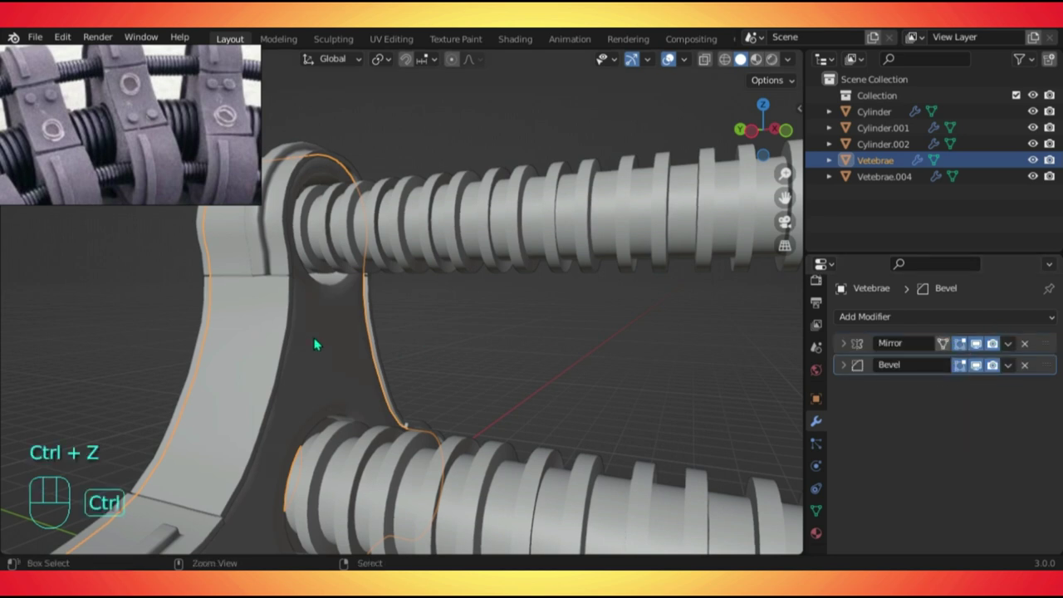
{"action": "key", "text": "ctrl+z"}
{"action": "key", "text": "ctrl+z"}
{"action": "key", "text": "ctrl+z"}
{"action": "key", "text": "ctrl+x"}
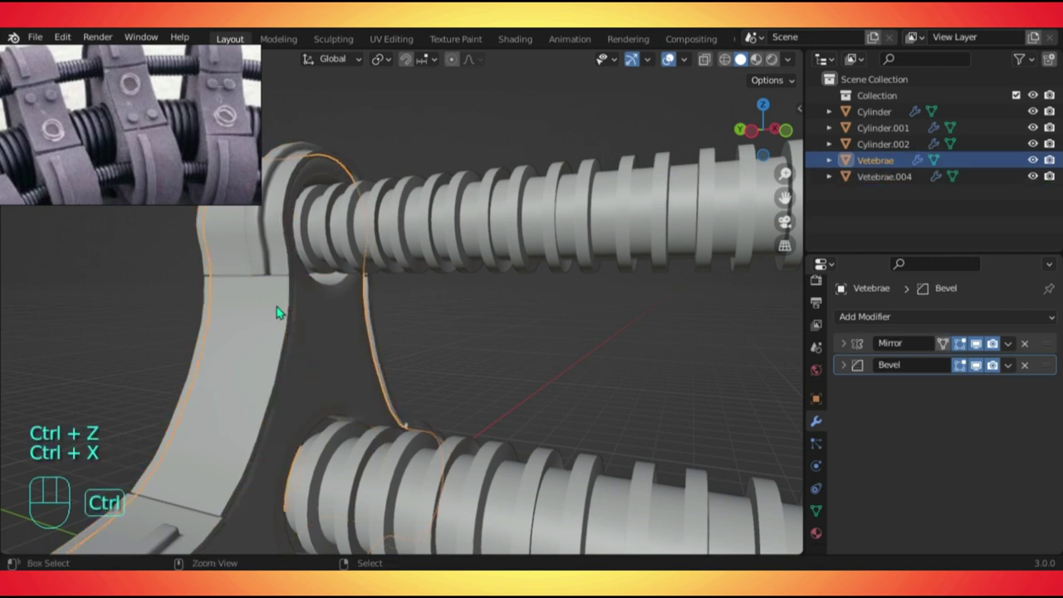
{"action": "key", "text": "ctrl+z"}
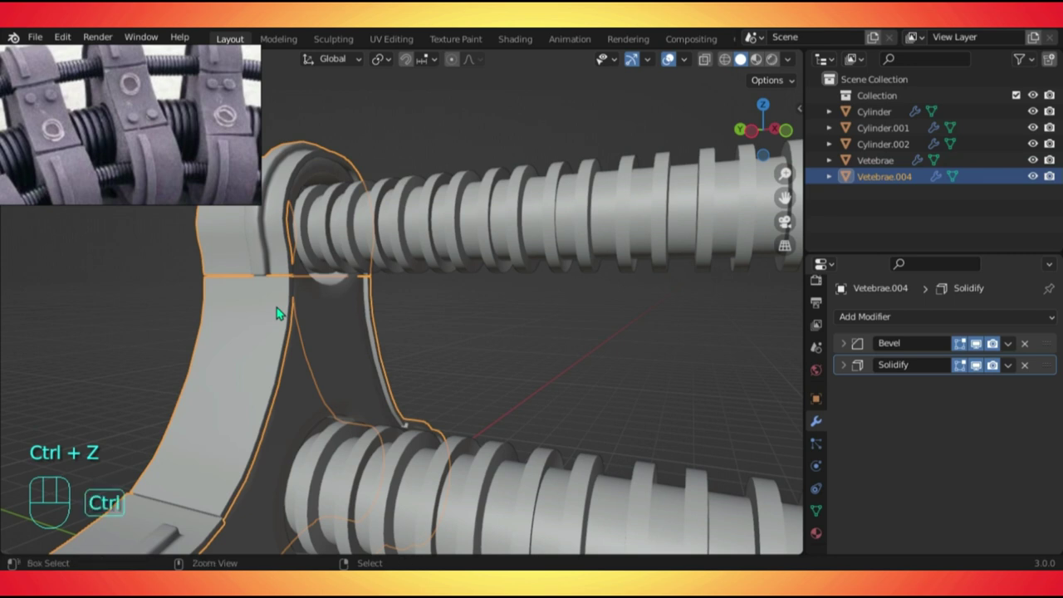
{"action": "key", "text": "ctrl+z"}
Examine the meshes of the inner clamp body and the outer band in Edit Mode.
{"action": "middle_click_drag", "start_coordinate": [277, 307], "coordinate": [261, 341]}
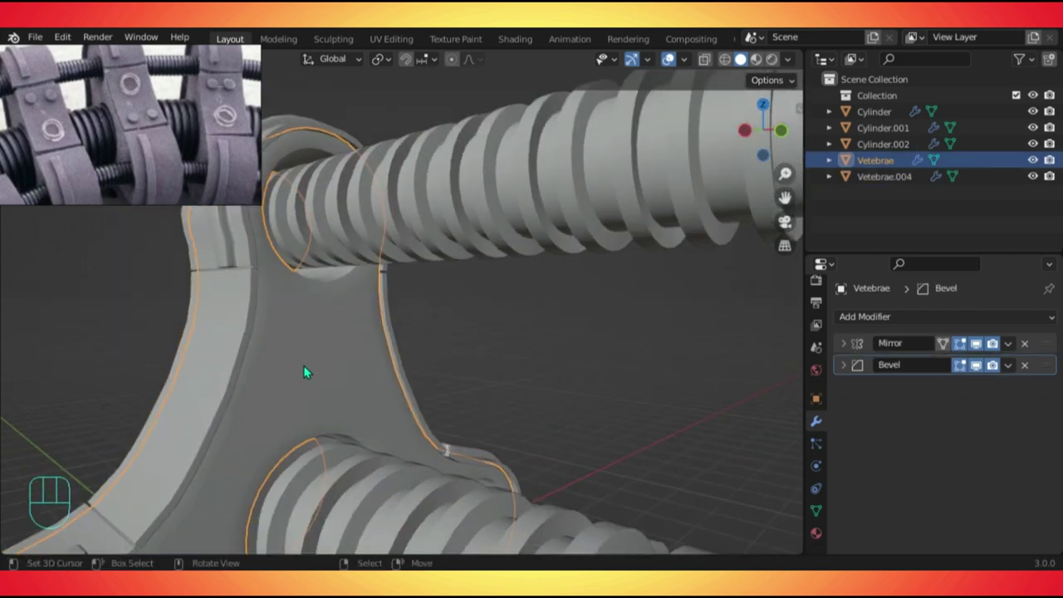
{"action": "key", "text": "Tab"}
{"action": "key", "text": "Tab"}
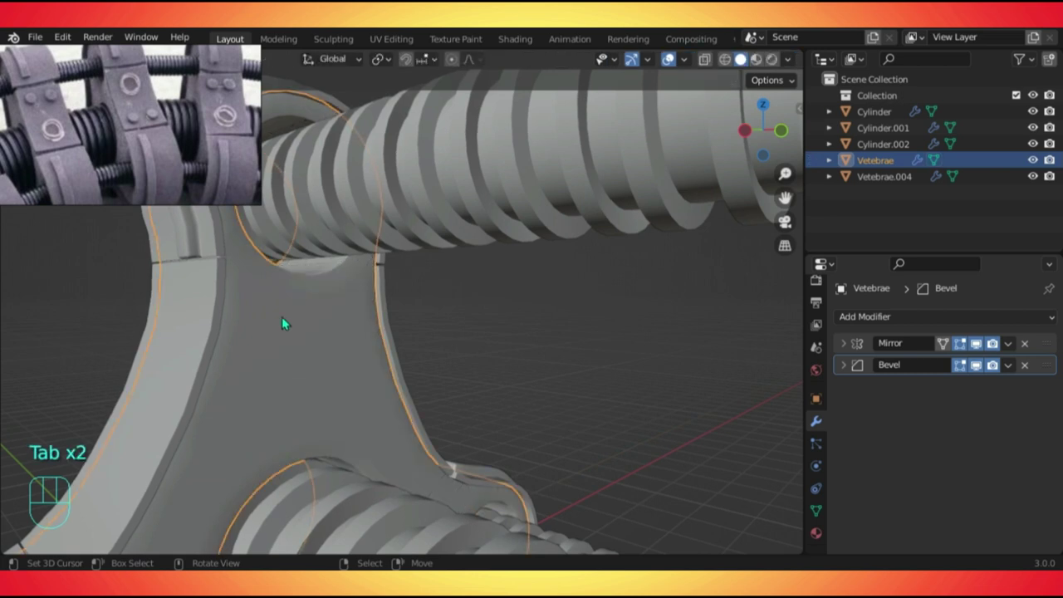
{"action": "left_click", "coordinate": [216, 307]}
{"action": "key", "text": "Tab"}
{"action": "key", "text": "Tab"}
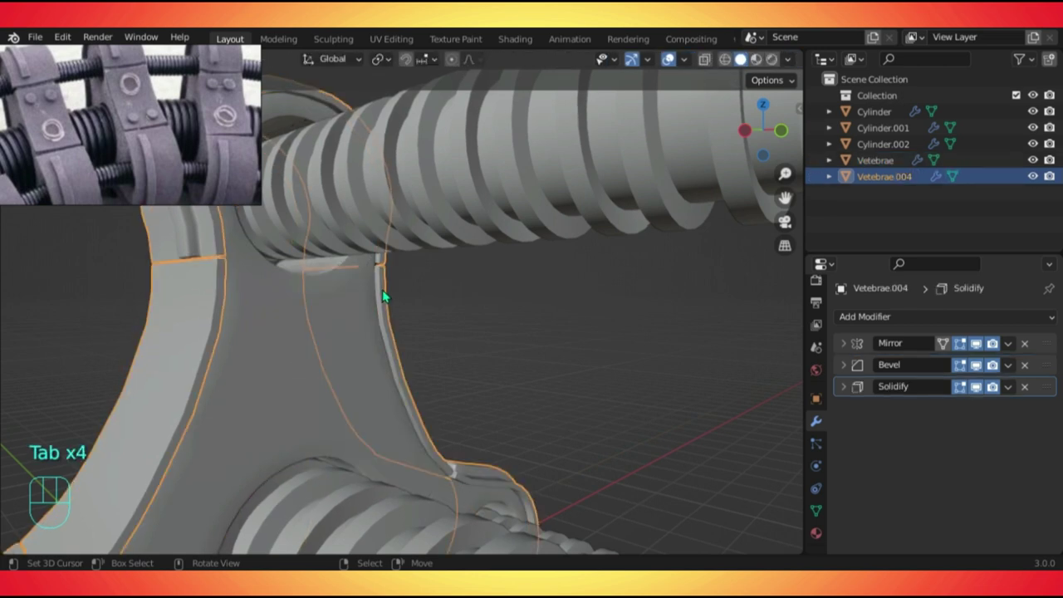
Apply the Solidify modifier on the outer band, Vetebrae.004.
{"action": "right_click", "coordinate": [347, 323]}
{"action": "right_click", "coordinate": [382, 303]}
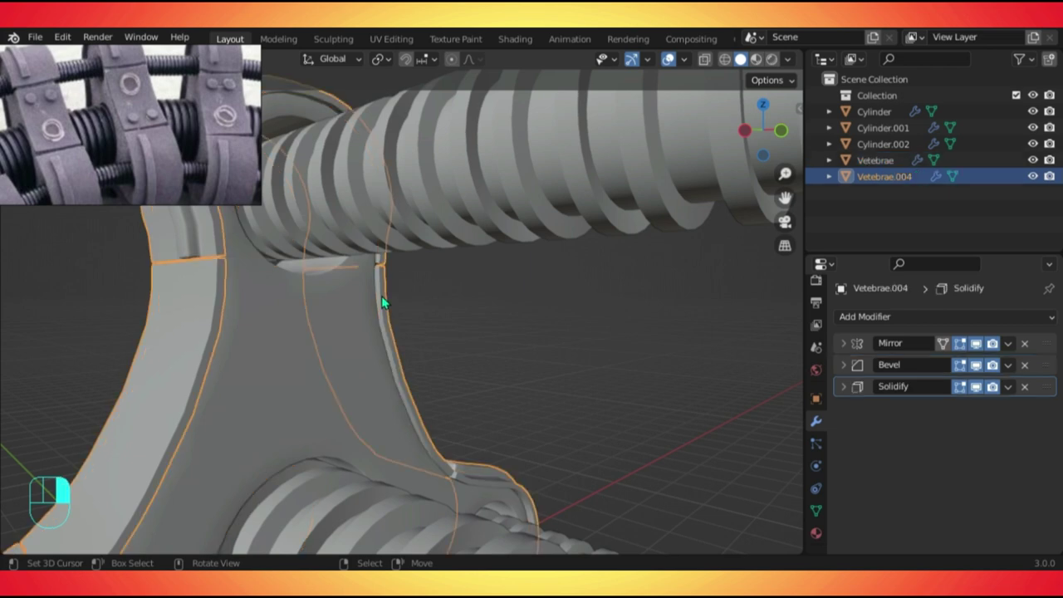
{"action": "left_click", "coordinate": [1009, 388]}
{"action": "left_click", "coordinate": [955, 405]}
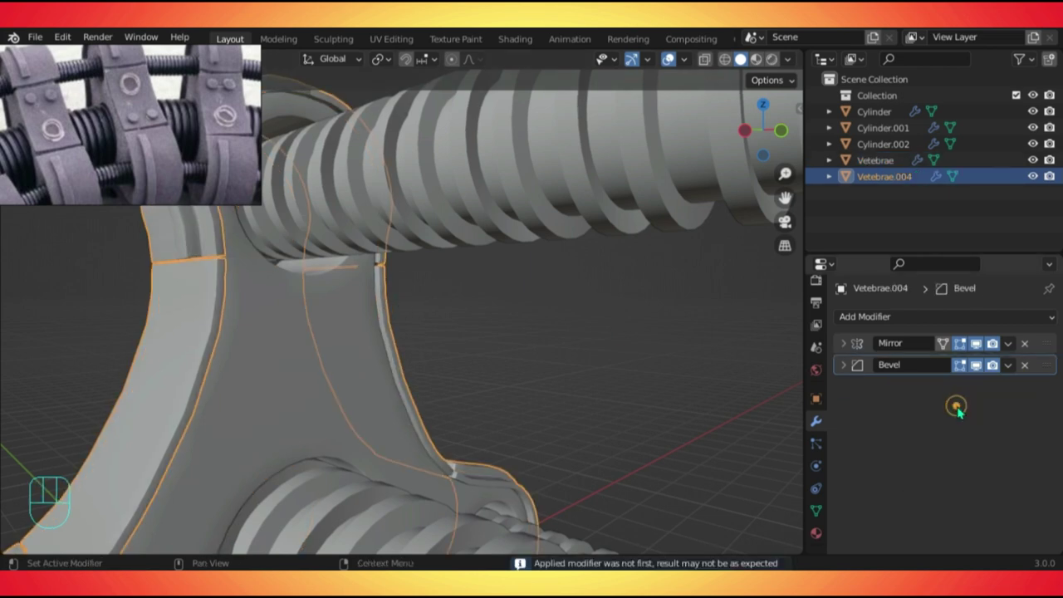
Join the outer band into the inner clamp body, Vetebrae, and check the combined mesh in Edit Mode.
{"action": "right_click", "coordinate": [348, 336], "text": "shift"}
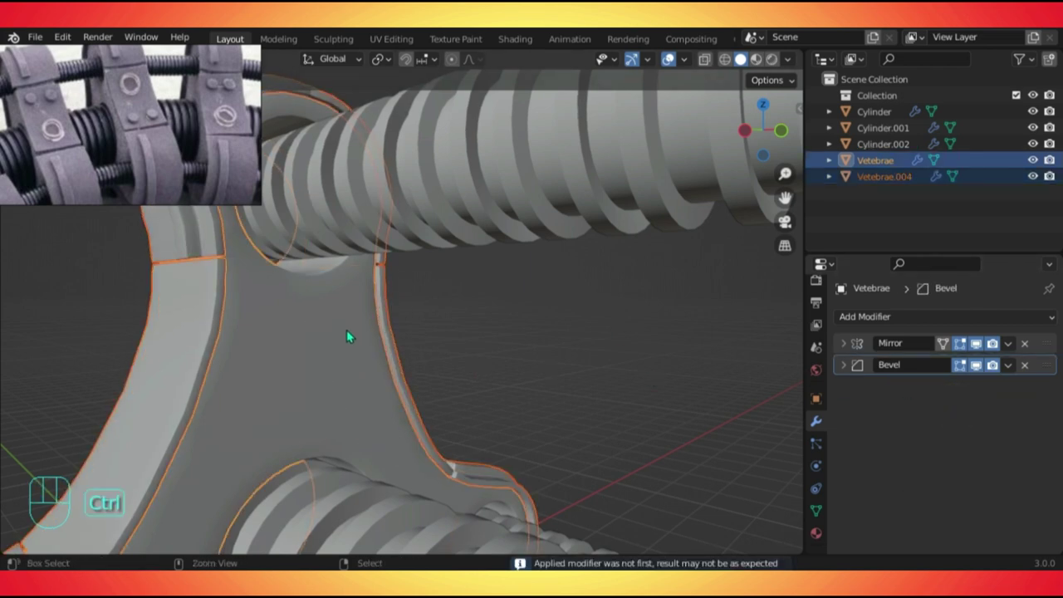
{"action": "key", "text": "ctrl+j"}
{"action": "key", "text": "Tab"}
{"action": "middle_click_drag", "start_coordinate": [347, 331], "coordinate": [443, 334]}
{"action": "key", "text": "Tab"}
{"action": "scroll", "coordinate": [421, 343], "scroll_direction": "up", "scroll_amount": 3}
{"action": "scroll", "coordinate": [432, 331], "scroll_direction": "down", "scroll_amount": 3}
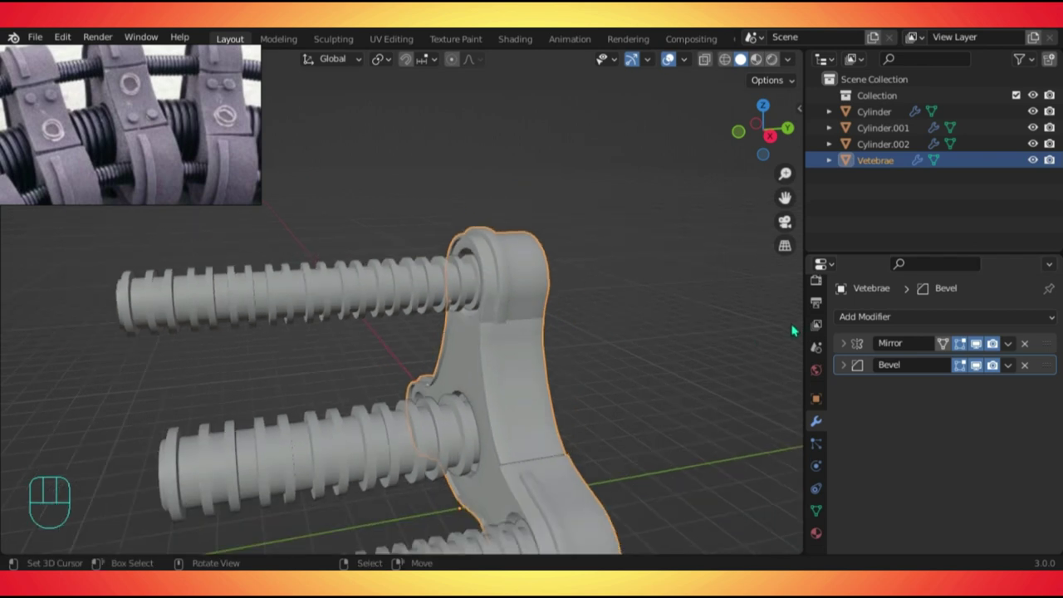
Add an Array modifier to the joined clamp.
{"action": "left_click", "coordinate": [865, 317]}
{"action": "scroll", "coordinate": [739, 71], "scroll_direction": "up", "scroll_amount": 3}
{"action": "scroll", "coordinate": [739, 71], "scroll_direction": "up", "scroll_amount": 2}
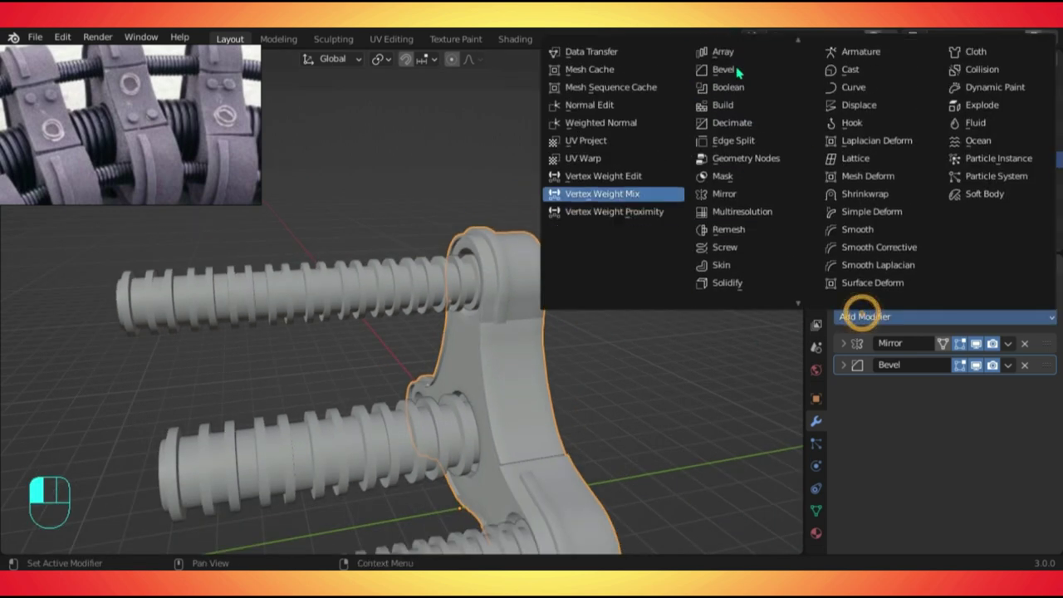
{"action": "left_click", "coordinate": [724, 50]}
Apply all transforms to the joined clamp.
{"action": "scroll", "coordinate": [570, 350], "scroll_direction": "down", "scroll_amount": 5}
{"action": "middle_click_drag", "start_coordinate": [537, 357], "coordinate": [570, 375]}
{"action": "key", "text": "ctrl+a"}
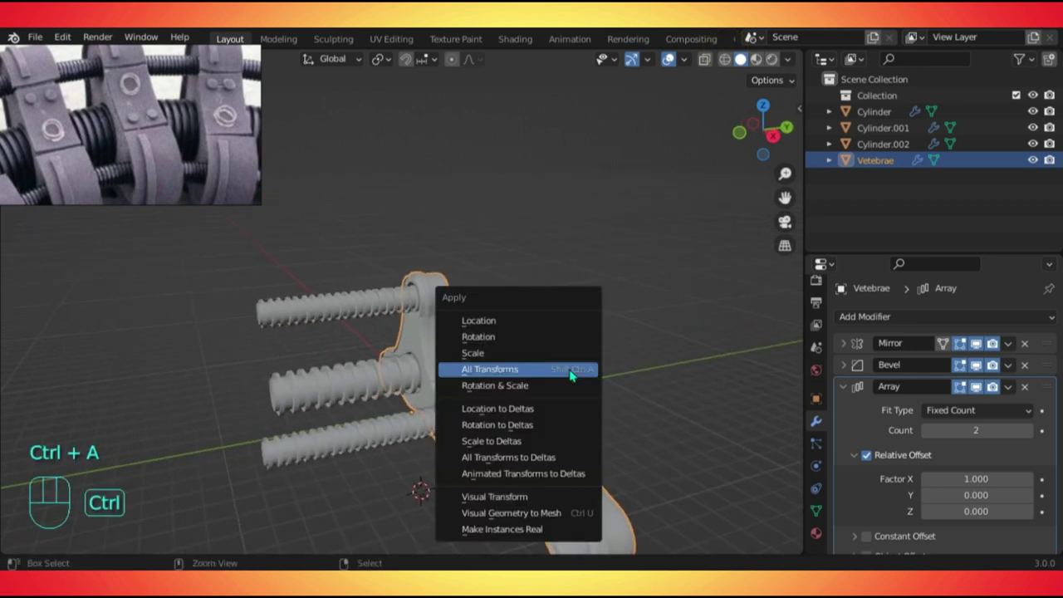
{"action": "left_click", "coordinate": [567, 376]}
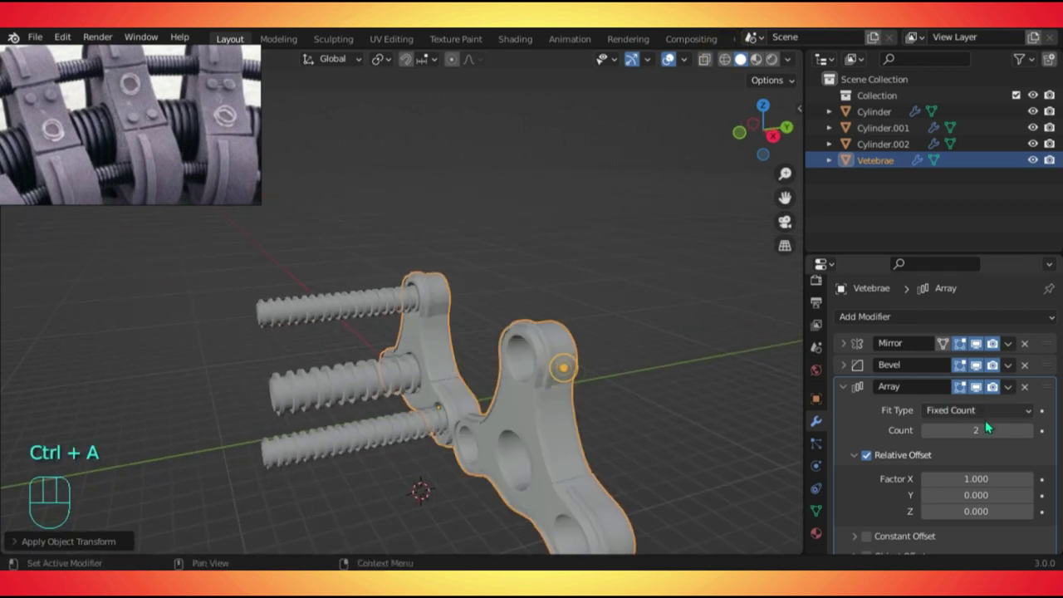
Set the joined clamp's relative array offset factors to 0 on X and -1 on Y, with a count of 20.
{"action": "left_click_drag", "start_coordinate": [977, 479], "coordinate": [962, 495]}
{"action": "left_click", "coordinate": [962, 495]}
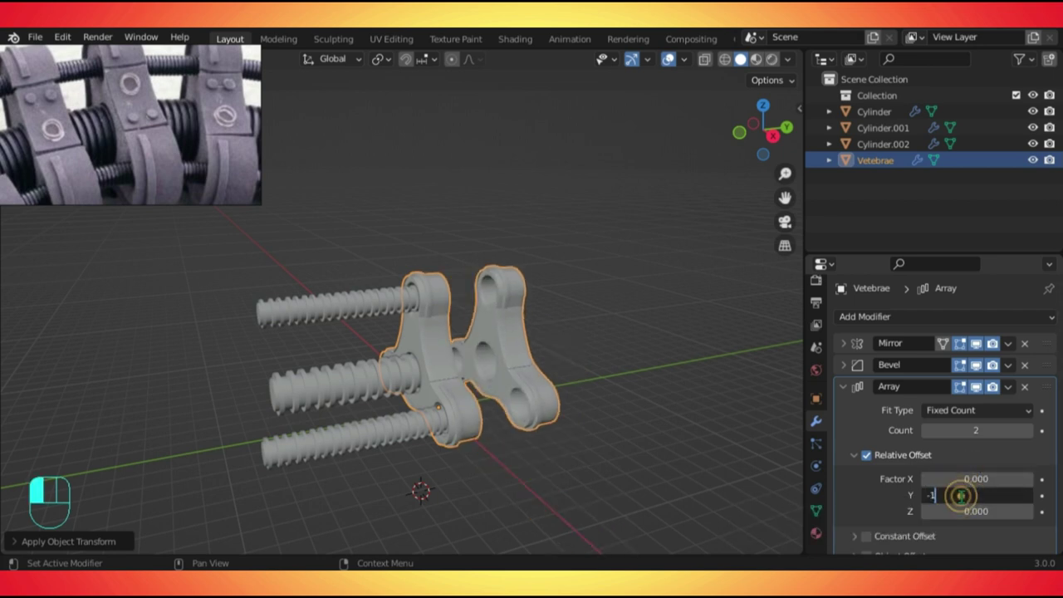
{"action": "key", "text": "Return"}
{"action": "left_click", "coordinate": [979, 429]}
{"action": "key", "text": "Return"}
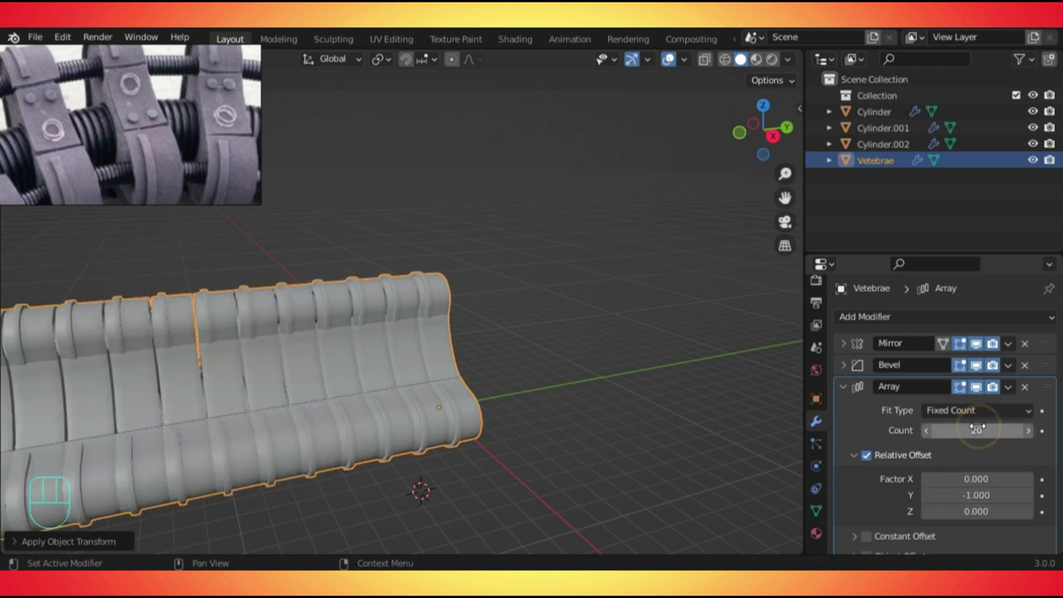
Raise the upper ribbed tube's array count to 66 so it runs past the row of clamps.
{"action": "scroll", "coordinate": [413, 356], "scroll_direction": "down", "scroll_amount": 5}
{"action": "key", "text": "alt+a"}
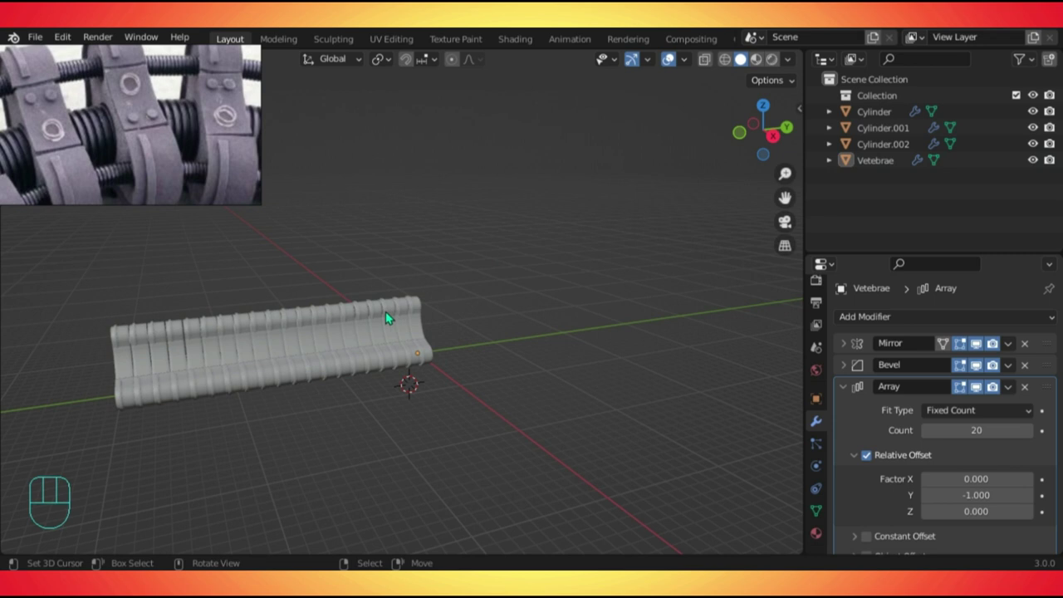
{"action": "key", "text": "KP_3"}
{"action": "key", "text": "alt+z"}
{"action": "left_click", "coordinate": [382, 307]}
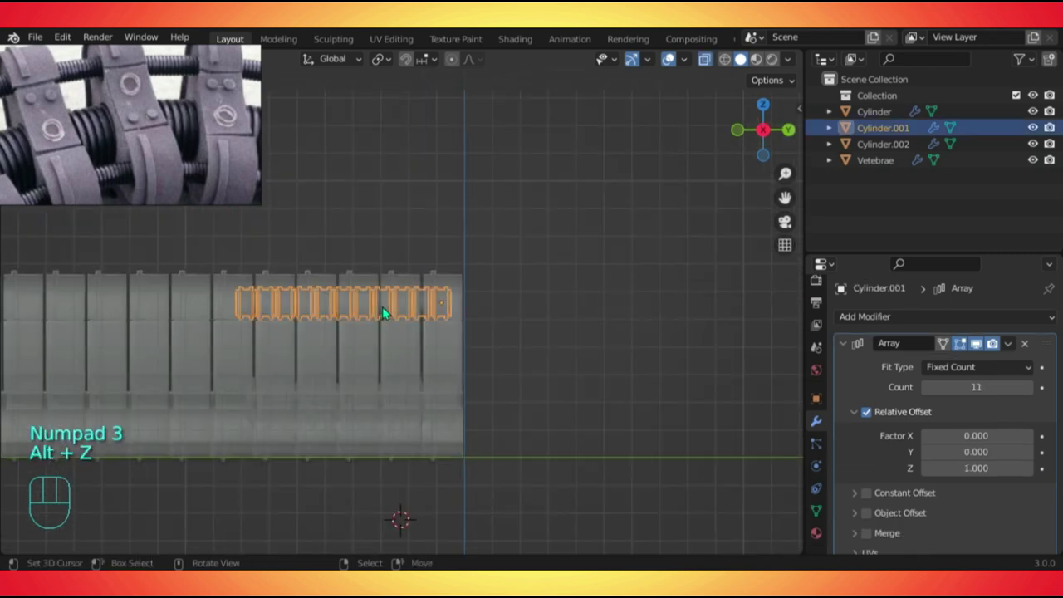
{"action": "scroll", "coordinate": [338, 320], "scroll_direction": "down", "scroll_amount": 3}
{"action": "middle_click_drag", "start_coordinate": [338, 321], "coordinate": [459, 333], "text": "shift"}
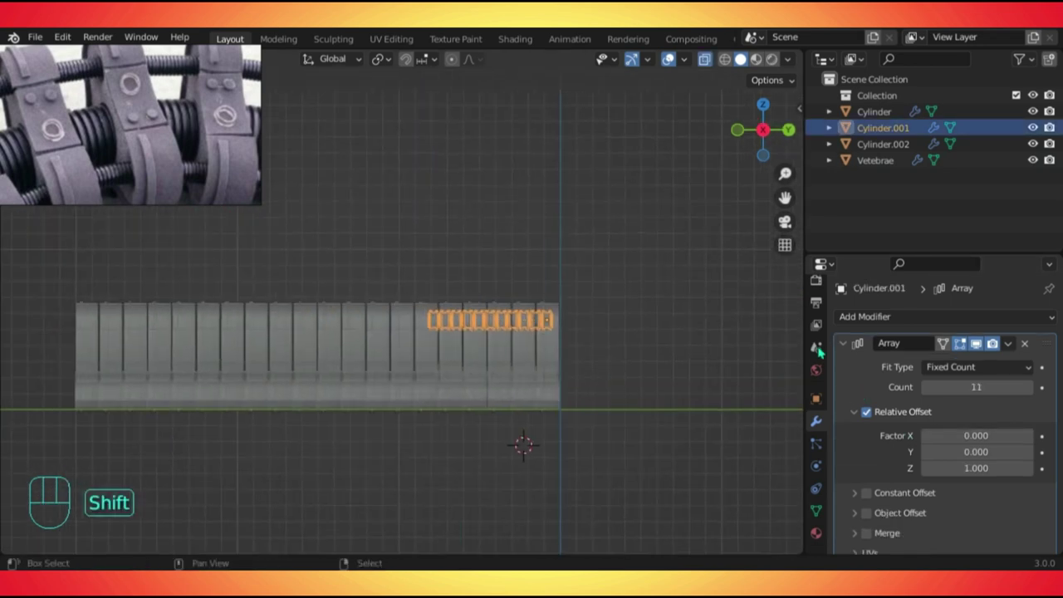
{"action": "left_click_drag", "start_coordinate": [976, 388], "coordinate": [1047, 388]}
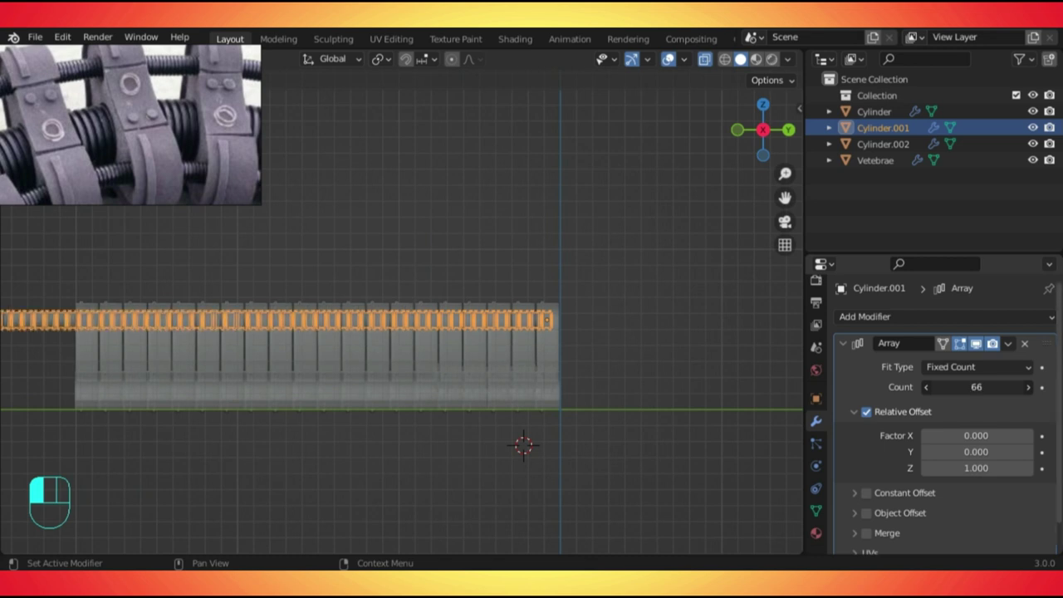
Set the array count of the thin lower tube to 70 and of the thick central tube to 45.
{"action": "right_click", "coordinate": [463, 400]}
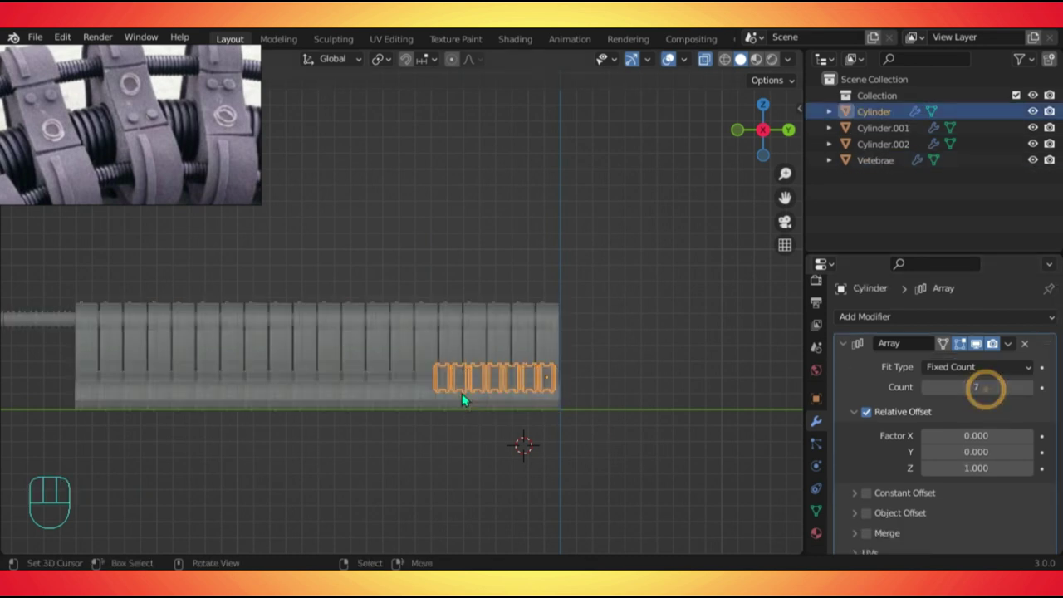
{"action": "left_click", "coordinate": [463, 400]}
{"action": "left_click_drag", "start_coordinate": [976, 387], "coordinate": [1030, 387]}
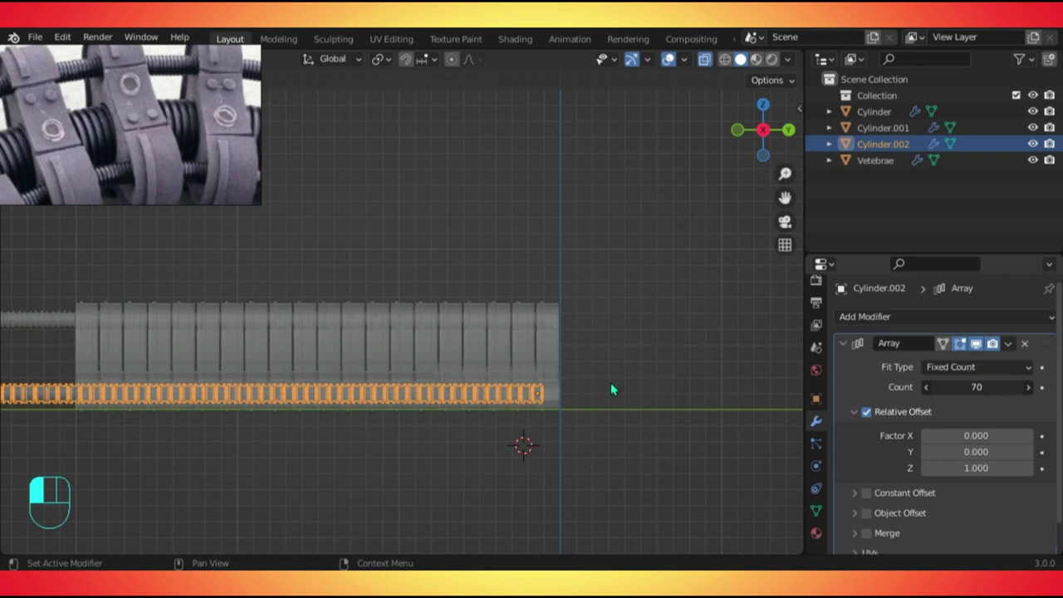
{"action": "left_click", "coordinate": [487, 371]}
{"action": "left_click", "coordinate": [488, 372]}
{"action": "left_click_drag", "start_coordinate": [944, 387], "coordinate": [991, 388]}
{"action": "key", "text": "alt+z"}
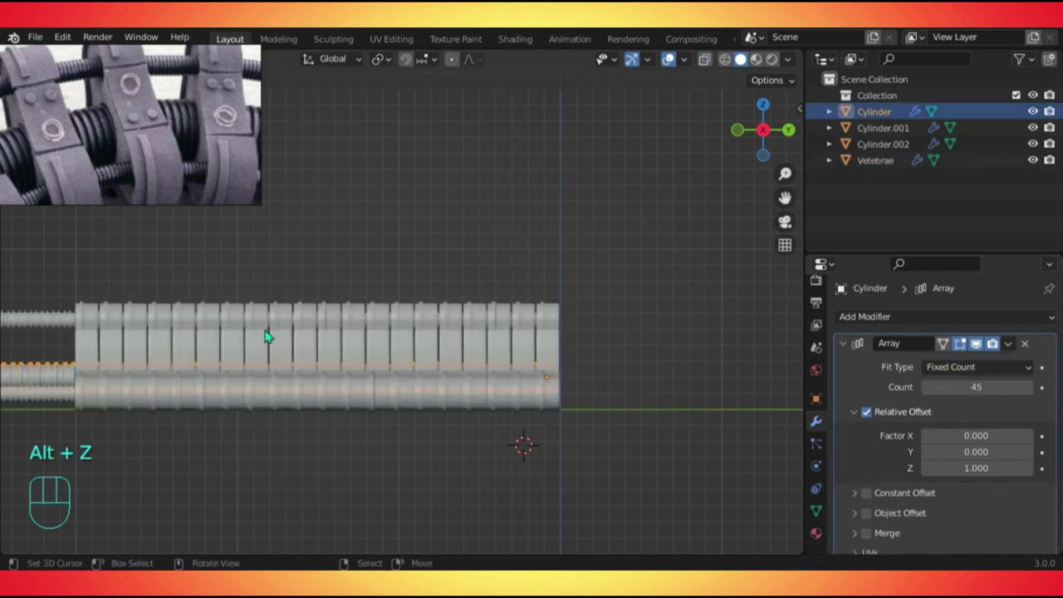
Set the array count of the Vetebrae clamp to 33 so the row nearly covers the tubes.
{"action": "right_click", "coordinate": [266, 333]}
{"action": "scroll", "coordinate": [605, 326], "scroll_direction": "down", "scroll_amount": 5}
{"action": "left_click_drag", "start_coordinate": [963, 431], "coordinate": [985, 431]}
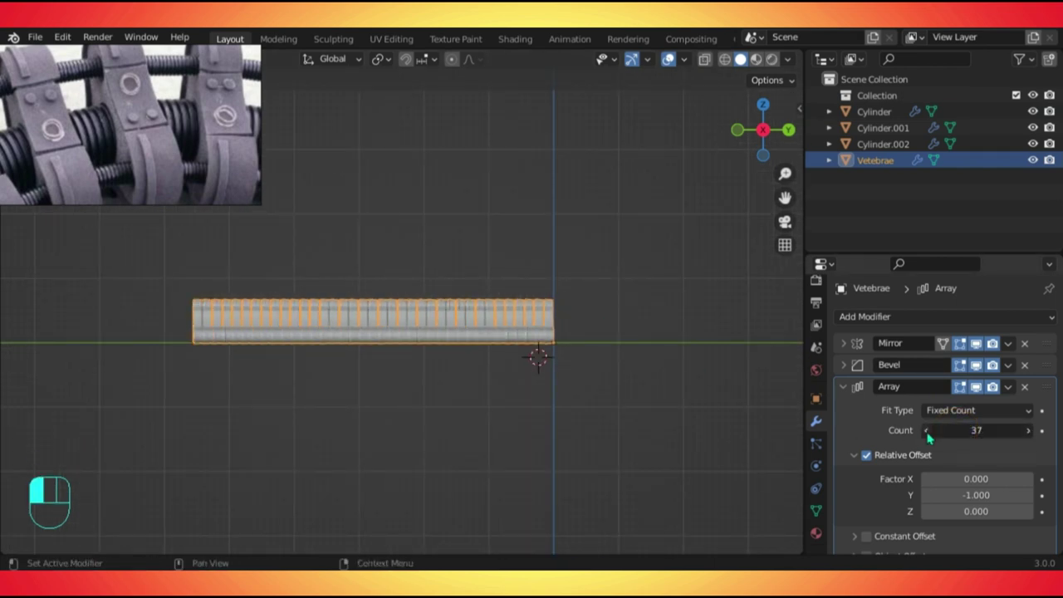
{"action": "left_click", "coordinate": [928, 434]}
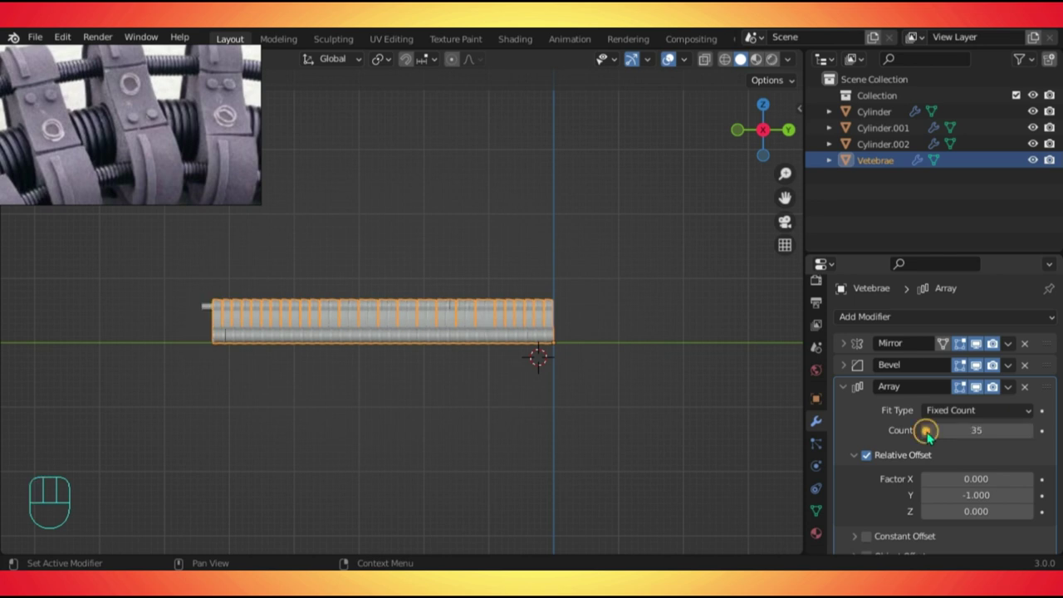
{"action": "left_click", "coordinate": [928, 433]}
{"action": "left_click", "coordinate": [928, 434]}
{"action": "middle_click_drag", "start_coordinate": [354, 349], "coordinate": [630, 420]}
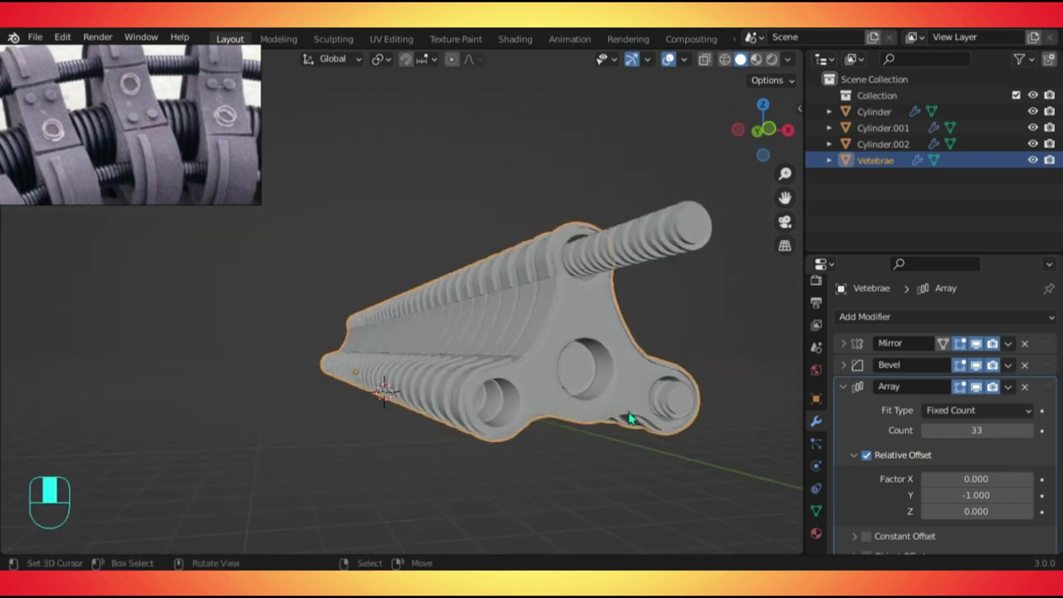
Increase the thick central tube's array count to 48 so its end projects from the last clamp.
{"action": "left_click", "coordinate": [591, 374]}
{"action": "left_click", "coordinate": [1031, 391]}
{"action": "left_click", "coordinate": [1031, 391]}
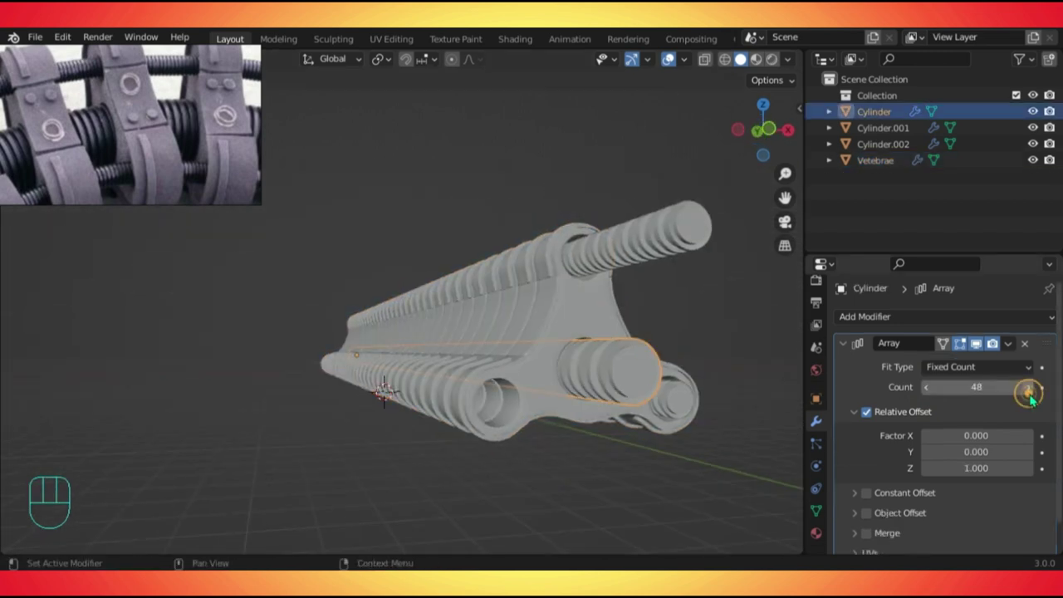
Add a Mirror modifier on X to the thin lower tube, using Vetebrae as the mirror object.
{"action": "left_click", "coordinate": [711, 402]}
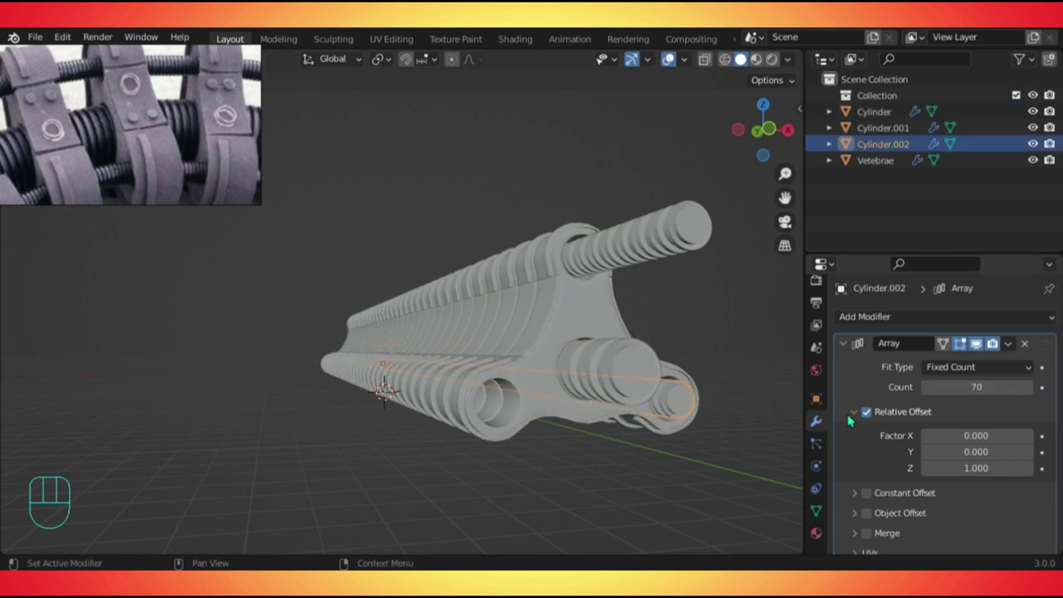
{"action": "left_click", "coordinate": [842, 347]}
{"action": "left_click", "coordinate": [855, 314]}
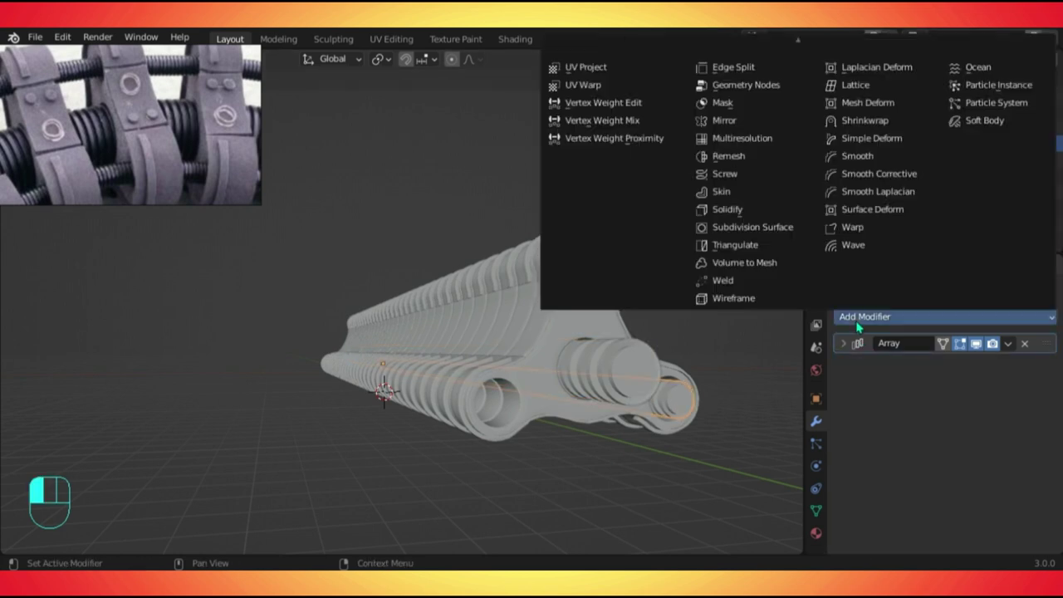
{"action": "left_click", "coordinate": [728, 121]}
{"action": "left_click", "coordinate": [1025, 449]}
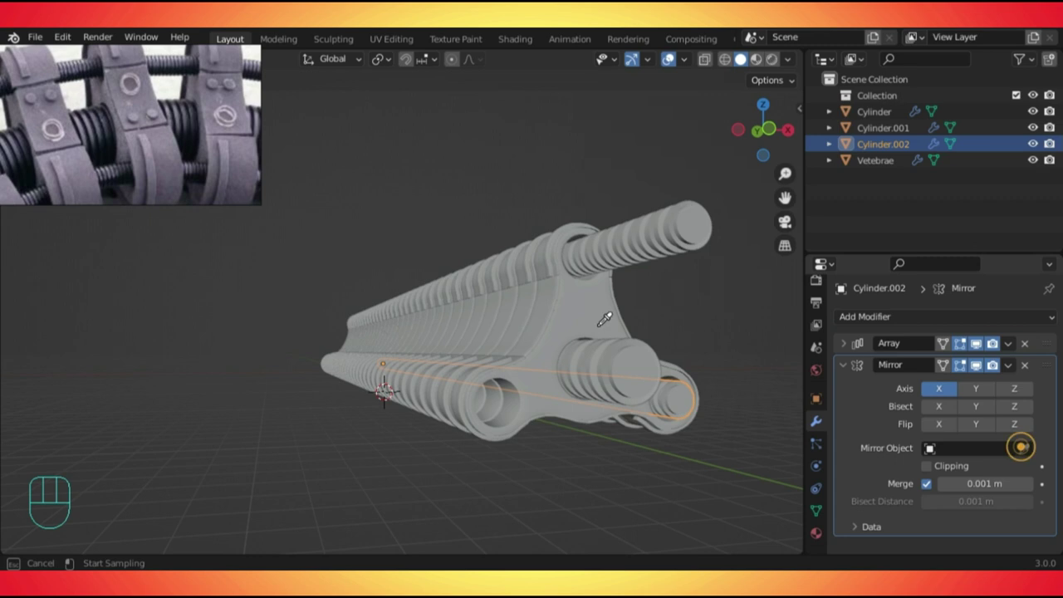
{"action": "left_click", "coordinate": [586, 287]}
{"action": "middle_click_drag", "start_coordinate": [582, 300], "coordinate": [675, 351]}
{"action": "left_click", "coordinate": [675, 351]}
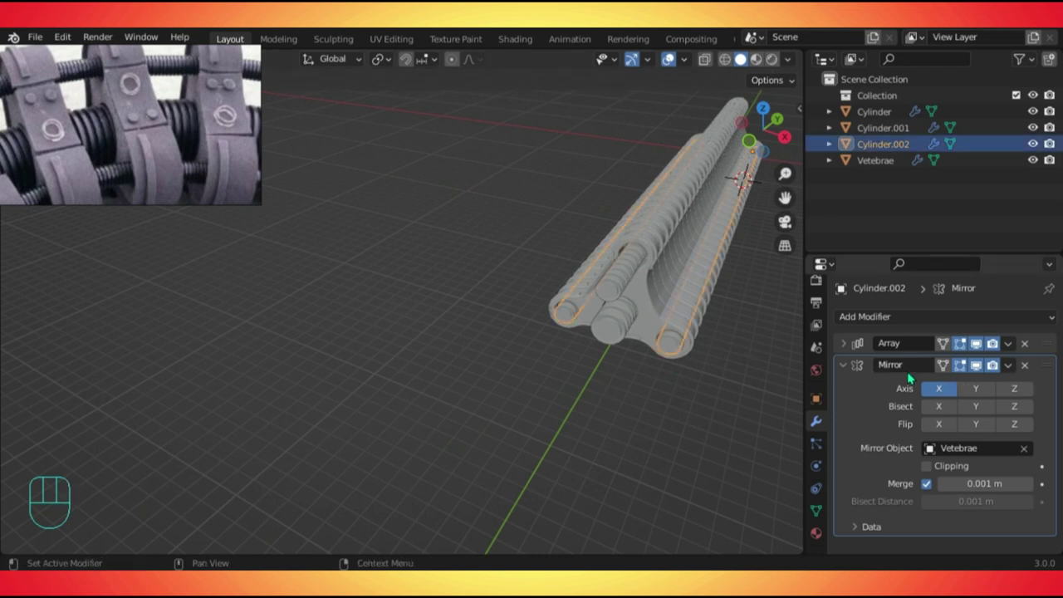
Increase the mirrored lower tubes' array count to 73 so they extend beyond the last clamp.
{"action": "left_click", "coordinate": [844, 366]}
{"action": "left_click", "coordinate": [844, 343]}
{"action": "left_click", "coordinate": [1030, 389]}
{"action": "left_click", "coordinate": [1031, 388]}
{"action": "left_click", "coordinate": [1030, 389]}
{"action": "left_click", "coordinate": [535, 402]}
{"action": "middle_click_drag", "start_coordinate": [384, 334], "coordinate": [582, 284]}
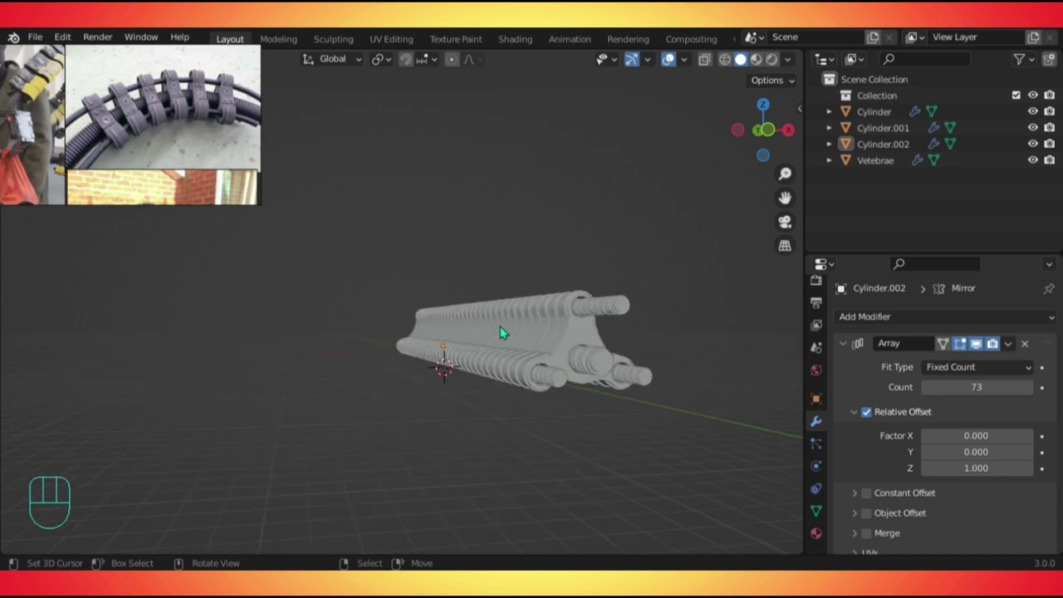
Space out the Vetebrae clamps by setting the array's relative Y offset factor to -1.9.
{"action": "middle_click_drag", "start_coordinate": [500, 327], "coordinate": [578, 360]}
{"action": "right_click", "coordinate": [578, 360]}
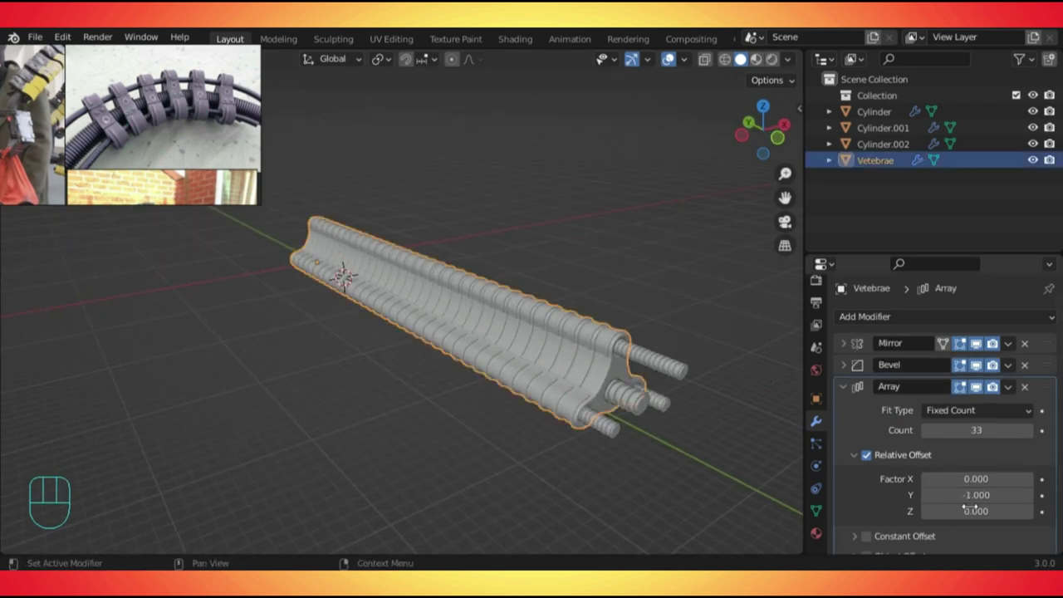
{"action": "key", "text": "shift"}
{"action": "left_click_drag", "start_coordinate": [976, 495], "coordinate": [873, 495], "text": "shift"}
{"action": "middle_click_drag", "start_coordinate": [577, 380], "coordinate": [598, 386]}
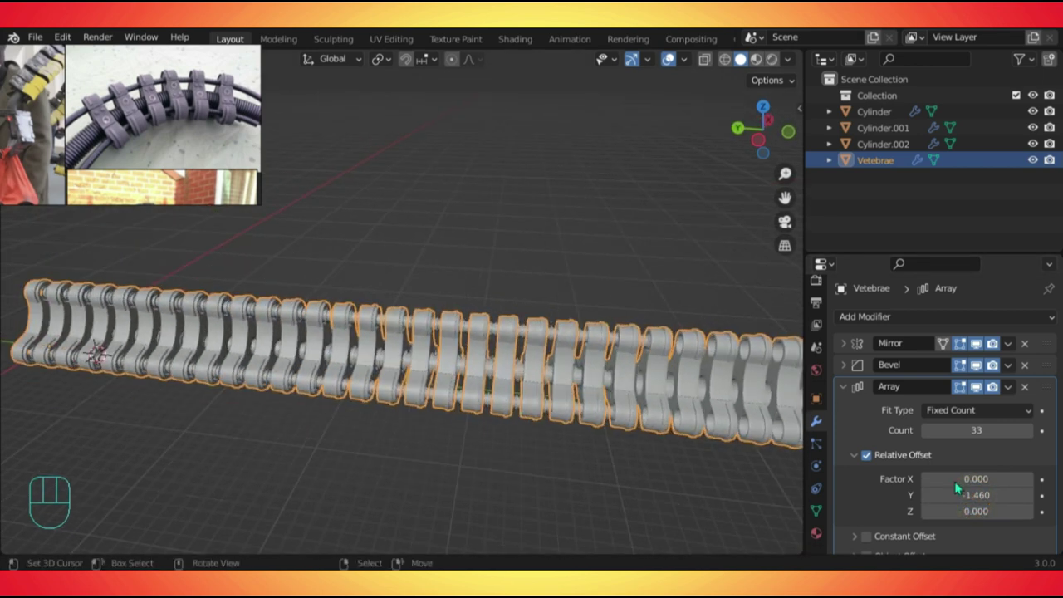
{"action": "mouse_move", "coordinate": [983, 494]}
{"action": "left_mouse_down", "text": "shift"}
{"action": "mouse_move", "coordinate": [936, 494]}
{"action": "mouse_move", "coordinate": [959, 495]}
{"action": "left_mouse_up", "text": "shift"}
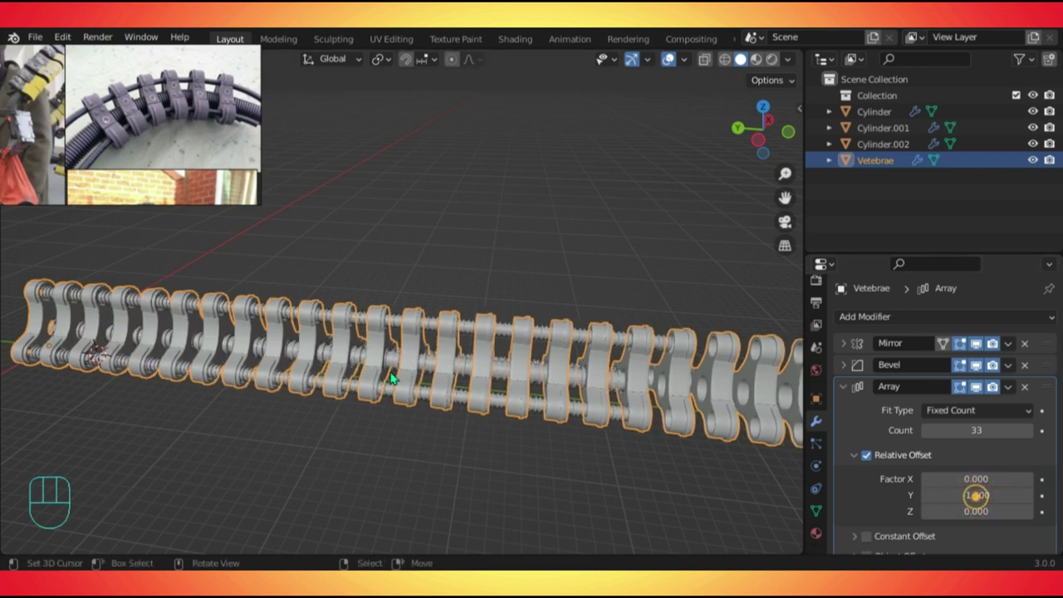
Reduce the Vetebrae clamp's array count to 19 to match the length of the tubes.
{"action": "scroll", "coordinate": [681, 413], "scroll_direction": "down", "scroll_amount": 4}
{"action": "middle_click_drag", "start_coordinate": [667, 401], "coordinate": [631, 413], "text": "shift"}
{"action": "left_click", "coordinate": [976, 431]}
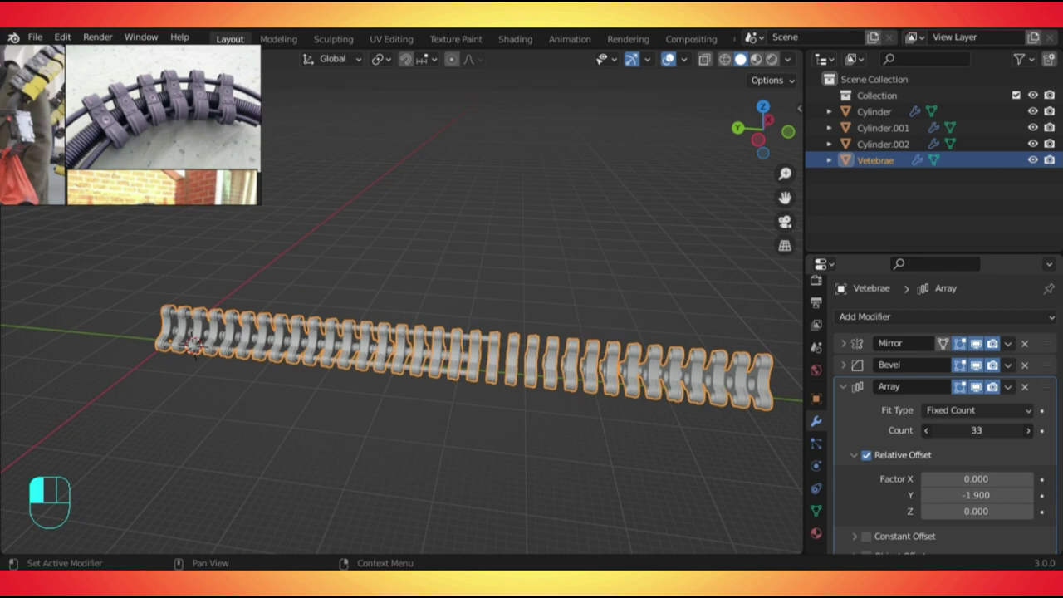
{"action": "mouse_move", "coordinate": [976, 430]}
{"action": "left_mouse_down"}
{"action": "mouse_move", "coordinate": [927, 430]}
{"action": "mouse_move", "coordinate": [997, 430]}
{"action": "left_mouse_up"}
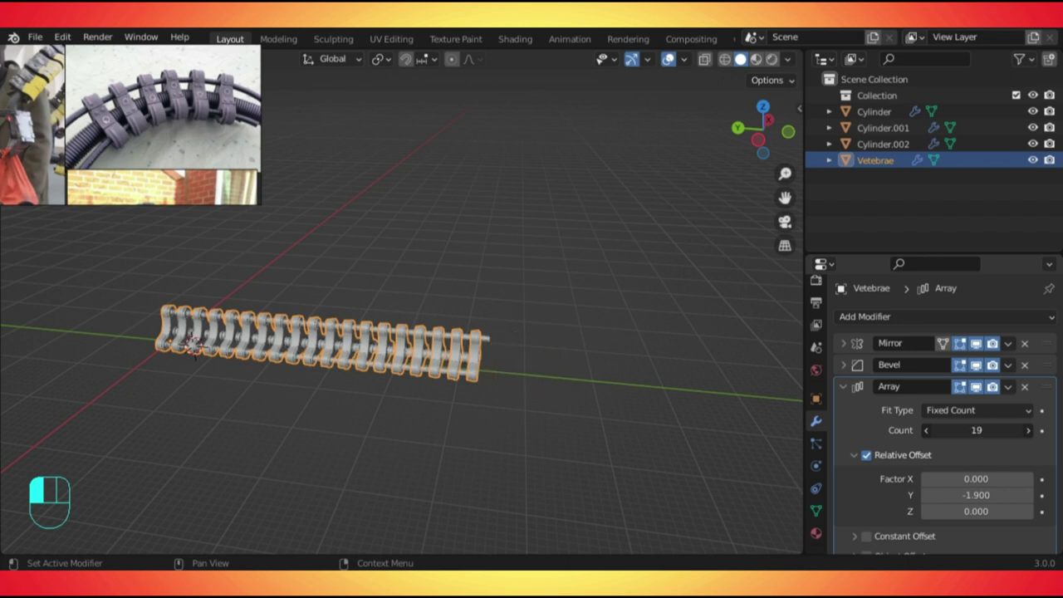
{"action": "left_click_drag", "start_coordinate": [983, 431], "coordinate": [977, 431]}
{"action": "left_click", "coordinate": [1032, 434]}
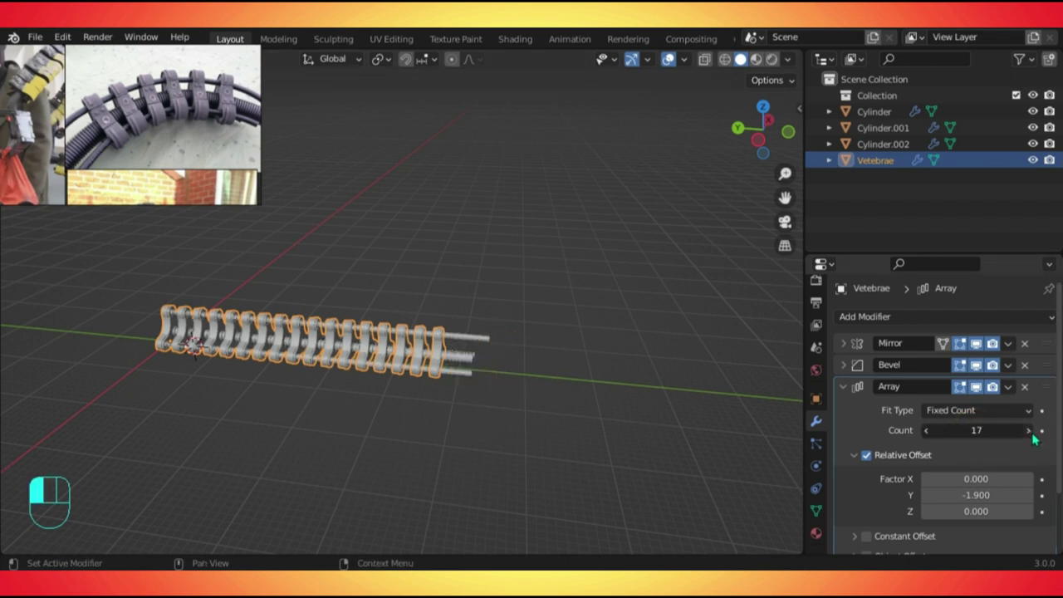
{"action": "left_click", "coordinate": [1032, 434]}
Inspect the spaced clamps and tubes from several angles and compare them with the reference photos.
{"action": "key", "text": "alt+a"}
{"action": "scroll", "coordinate": [452, 266], "scroll_direction": "up", "scroll_amount": 3}
{"action": "middle_click_drag", "start_coordinate": [454, 271], "coordinate": [485, 328]}
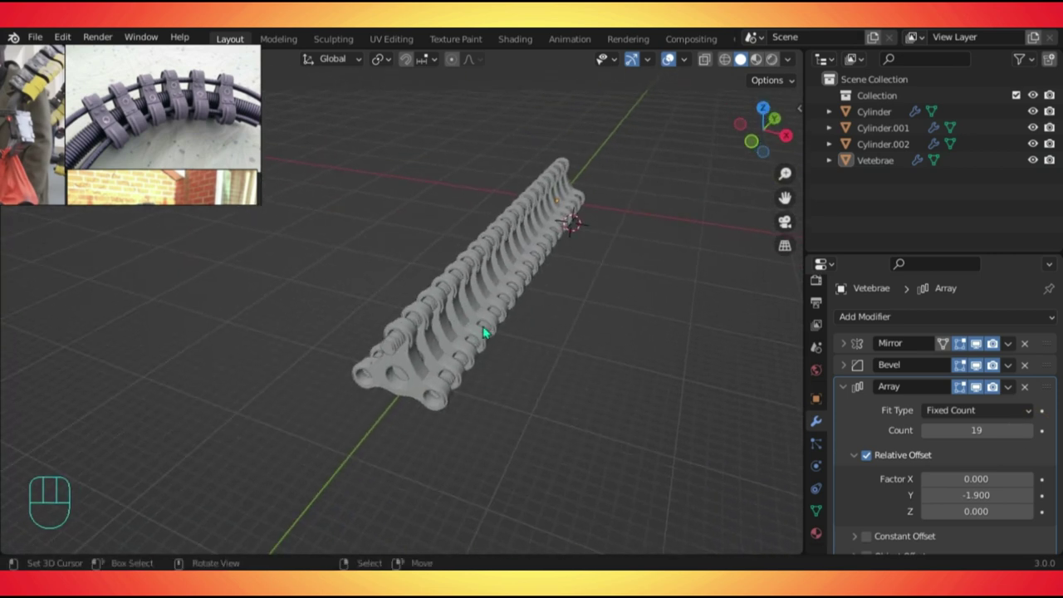
{"action": "middle_click_drag", "start_coordinate": [488, 325], "coordinate": [382, 325], "text": "shift"}
{"action": "middle_click_drag", "start_coordinate": [417, 289], "coordinate": [228, 224]}
{"action": "right_click", "coordinate": [189, 81]}
{"action": "left_click", "coordinate": [93, 232]}
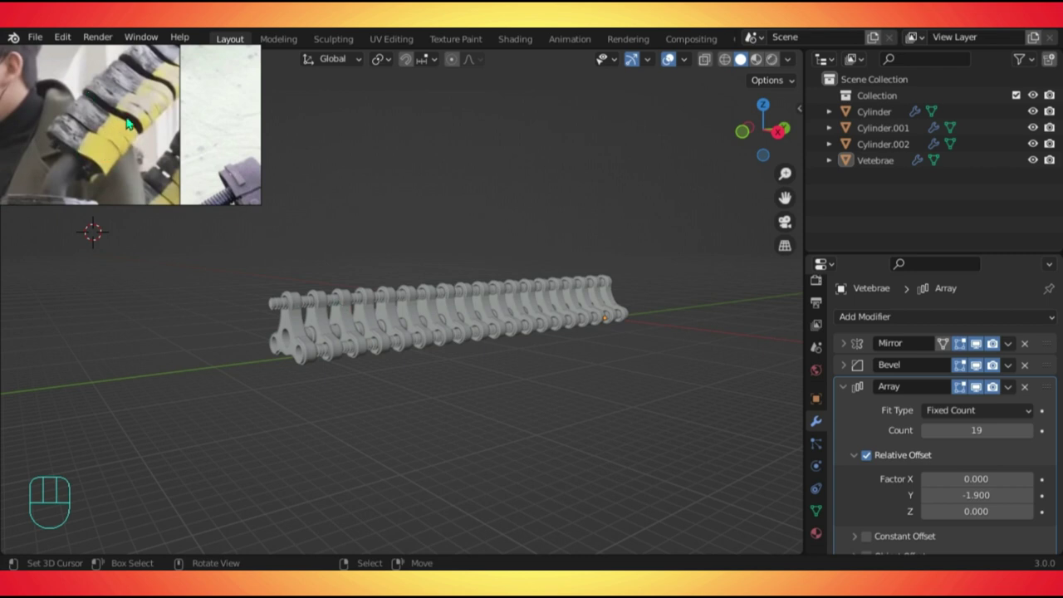
{"action": "scroll", "coordinate": [317, 347], "scroll_direction": "up", "scroll_amount": 3}
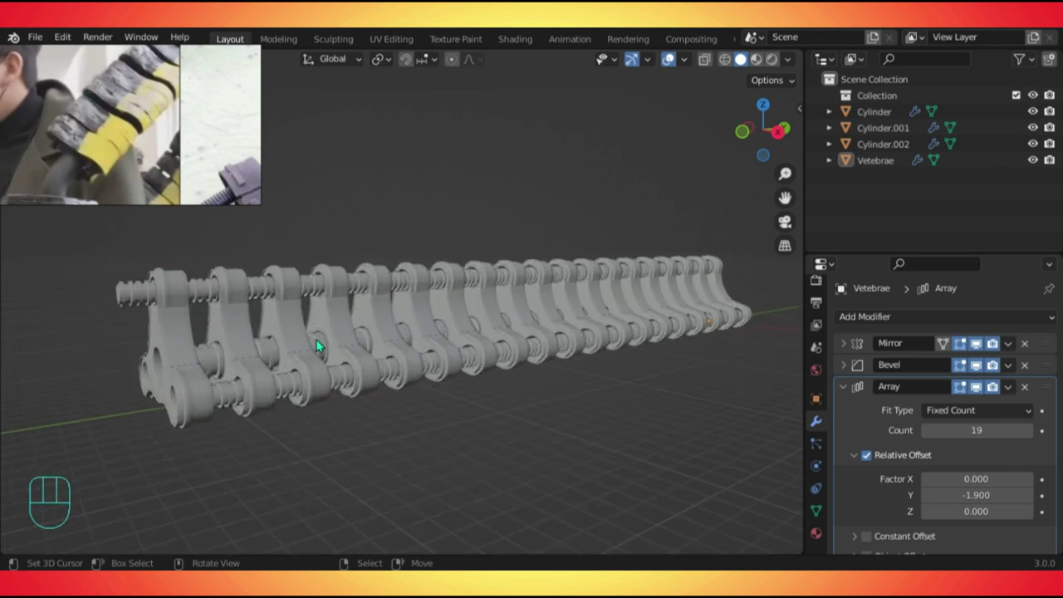
Select the linked outer band pieces of the first Vetebrae clamp in Edit Mode and scale them wider along Y.
{"action": "left_click", "coordinate": [721, 304]}
{"action": "key", "text": "KP_3"}
{"action": "middle_click_drag", "start_coordinate": [637, 296], "coordinate": [802, 287], "text": "shift"}
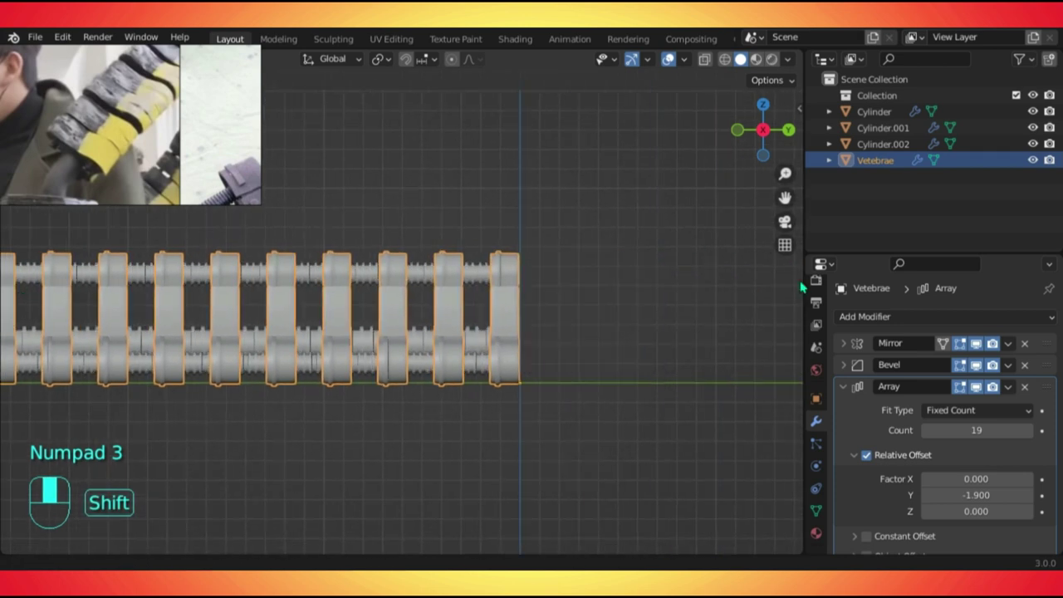
{"action": "scroll", "coordinate": [521, 295], "scroll_direction": "up", "scroll_amount": 4}
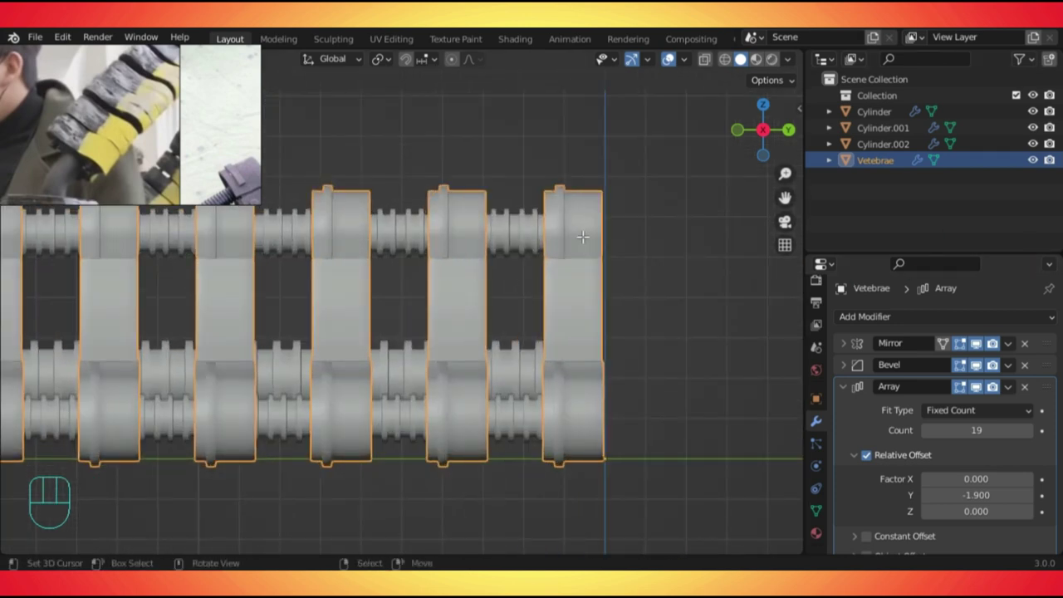
{"action": "key", "text": "Tab"}
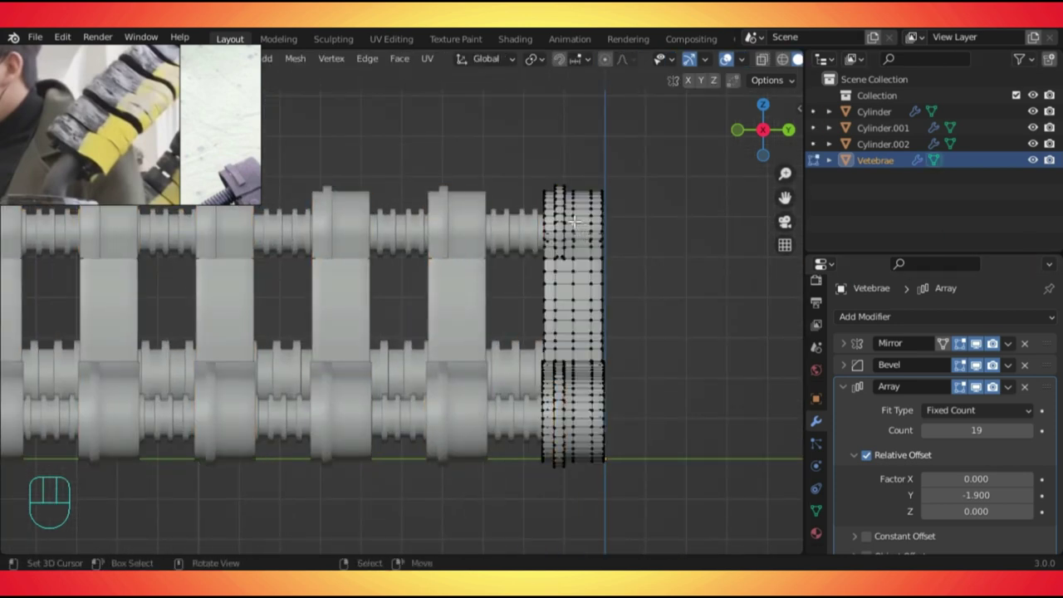
{"action": "key", "text": "l"}
{"action": "key", "text": "l"}
{"action": "middle_click_drag", "start_coordinate": [569, 413], "coordinate": [532, 453]}
{"action": "middle_click_drag", "start_coordinate": [582, 363], "coordinate": [517, 412]}
{"action": "scroll", "coordinate": [532, 386], "scroll_direction": "up", "scroll_amount": 3}
{"action": "middle_click_drag", "start_coordinate": [681, 311], "coordinate": [569, 336], "text": "shift"}
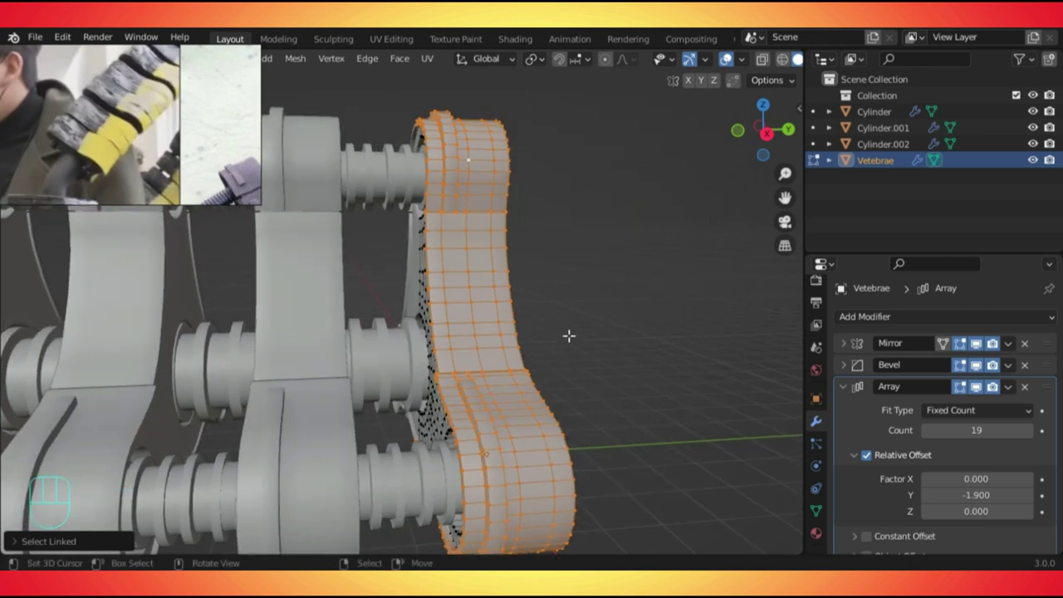
{"action": "key", "text": "s"}
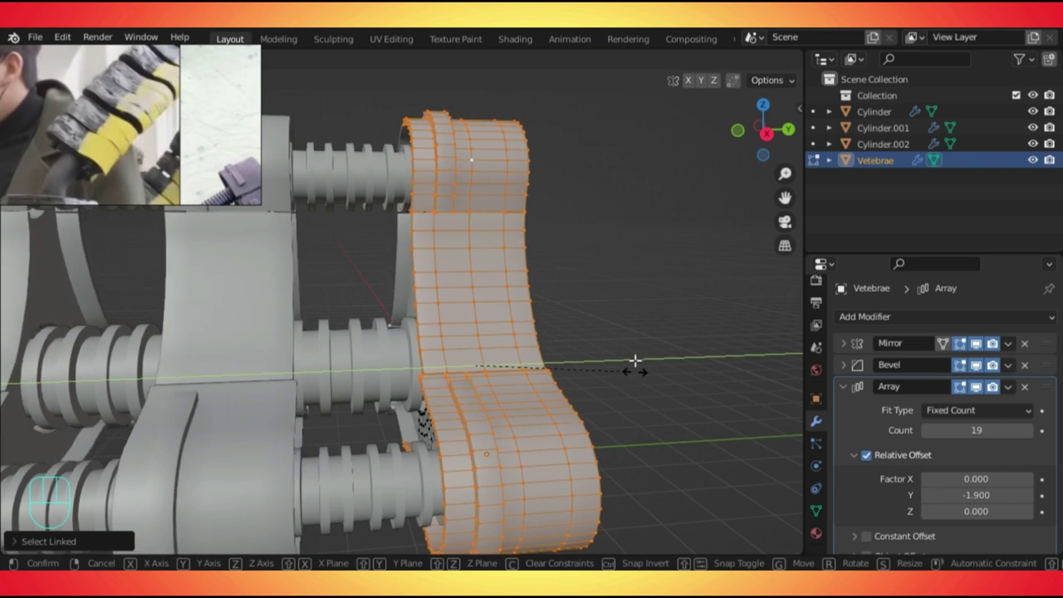
{"action": "left_click", "coordinate": [635, 372]}
{"action": "key", "text": "Tab"}
{"action": "middle_click_drag", "start_coordinate": [620, 281], "coordinate": [488, 277]}
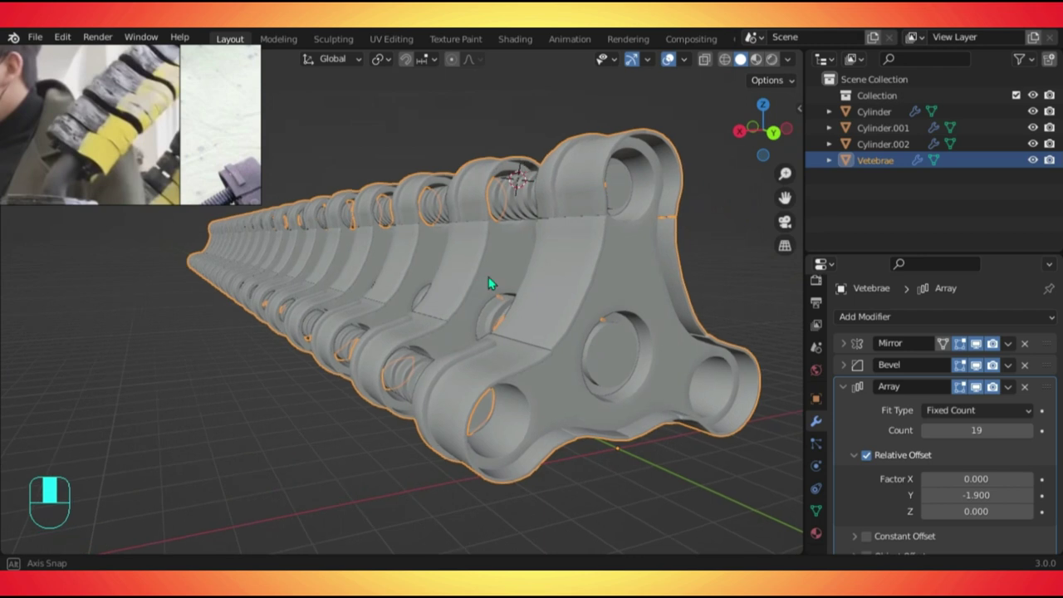
Move the selected outer band slightly along Y to align it with the inner clamp body, and check the array.
{"action": "scroll", "coordinate": [498, 281], "scroll_direction": "up", "scroll_amount": 4}
{"action": "key", "text": "Tab"}
{"action": "key", "text": "g"}
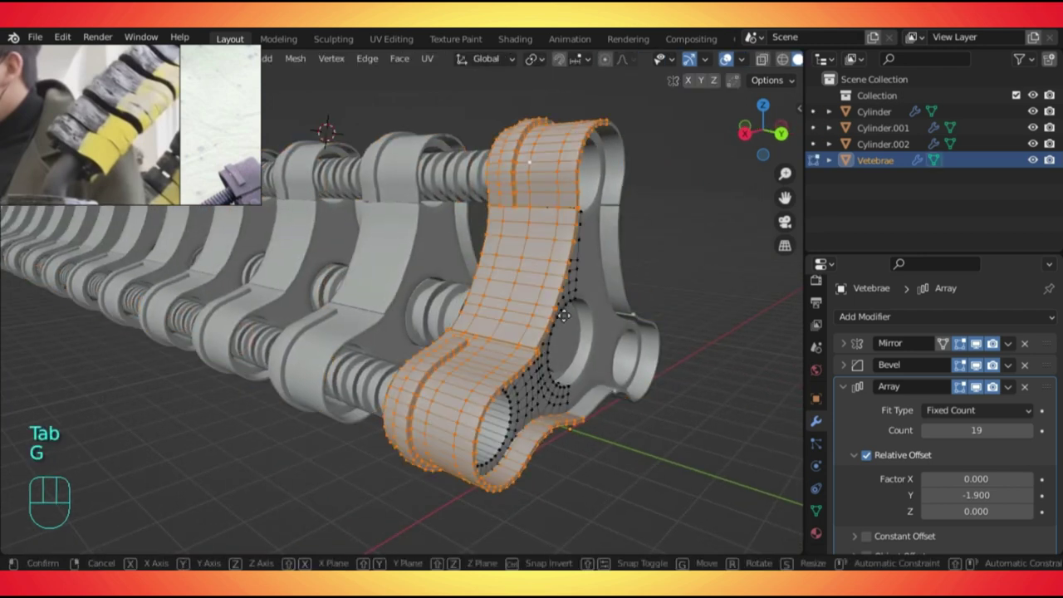
{"action": "key", "text": "y"}
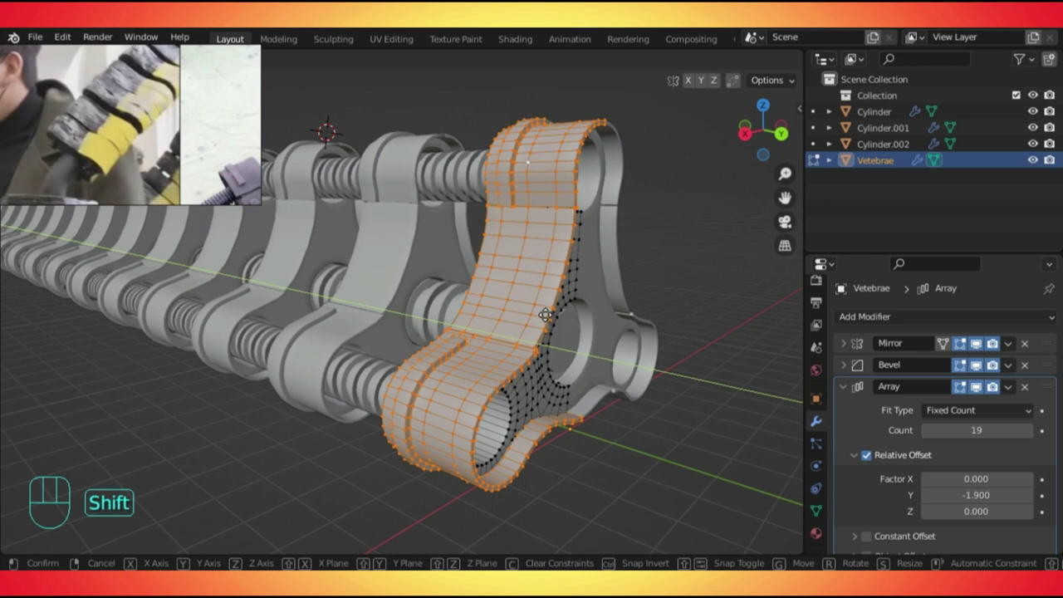
{"action": "left_click", "coordinate": [544, 314]}
{"action": "key", "text": "Tab"}
{"action": "left_click", "coordinate": [673, 240]}
{"action": "scroll", "coordinate": [532, 300], "scroll_direction": "down", "scroll_amount": 3}
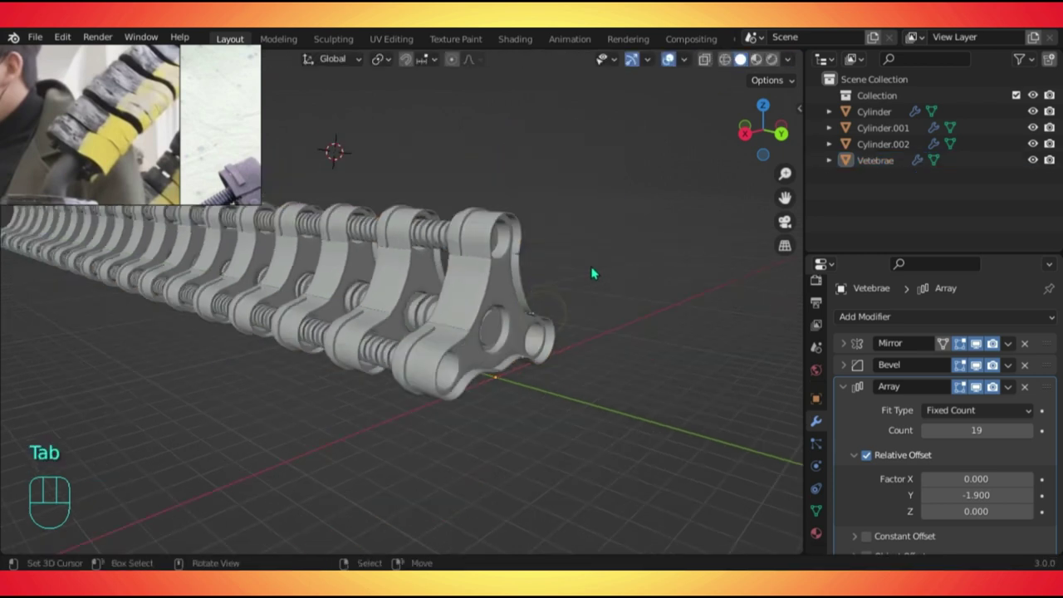
{"action": "middle_click_drag", "start_coordinate": [532, 301], "coordinate": [408, 321]}
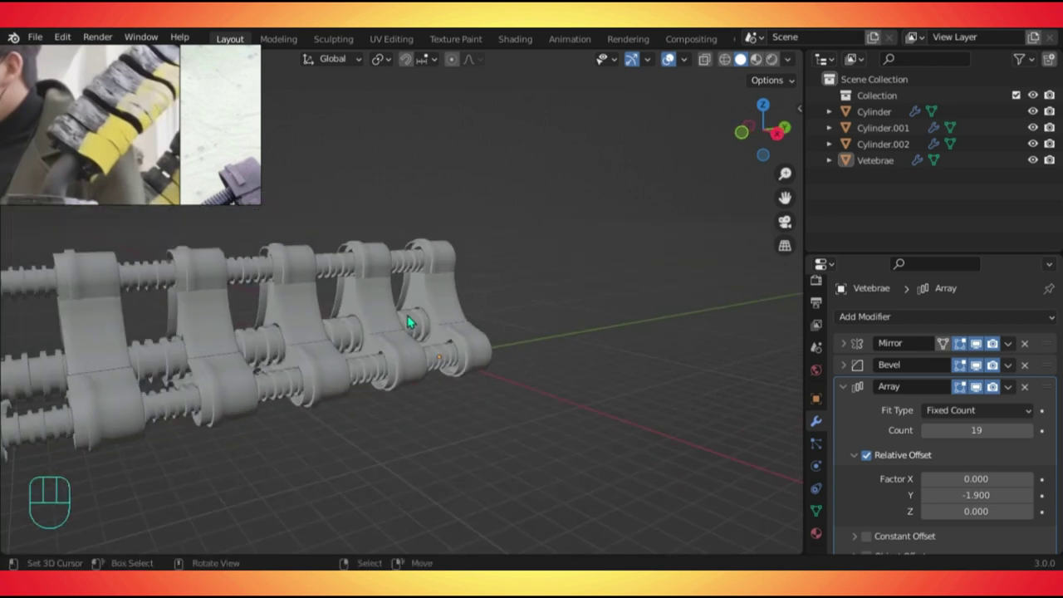
Set the Y relative offset of the Vetebrae clamp's array to -1.260 to bring the clamps closer together.
{"action": "key", "text": "KP_3"}
{"action": "left_click", "coordinate": [440, 292]}
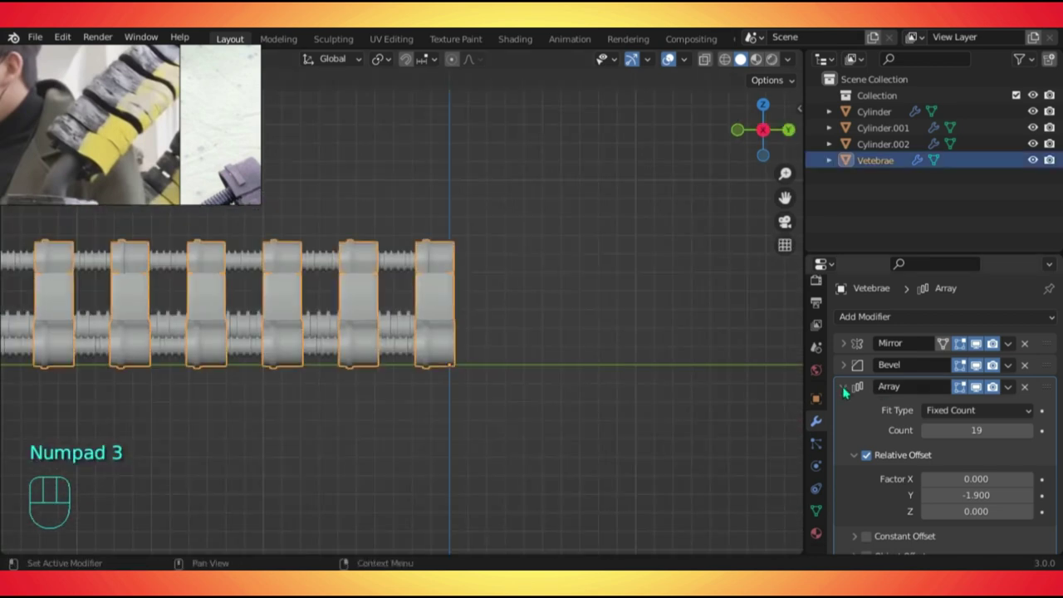
{"action": "left_click_drag", "start_coordinate": [978, 495], "coordinate": [1061, 495], "text": "shift"}
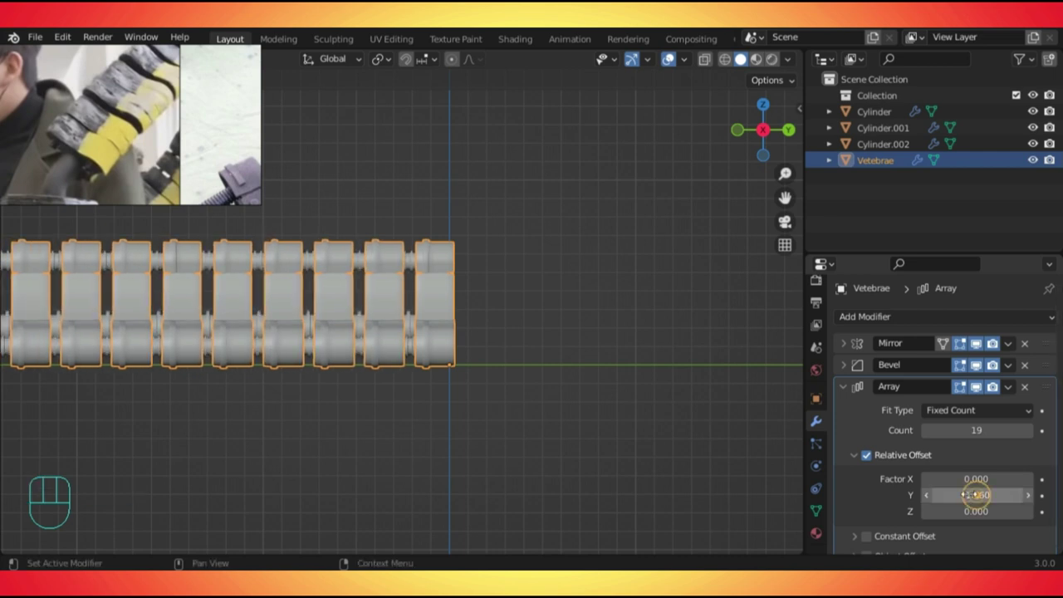
{"action": "left_click", "coordinate": [621, 423]}
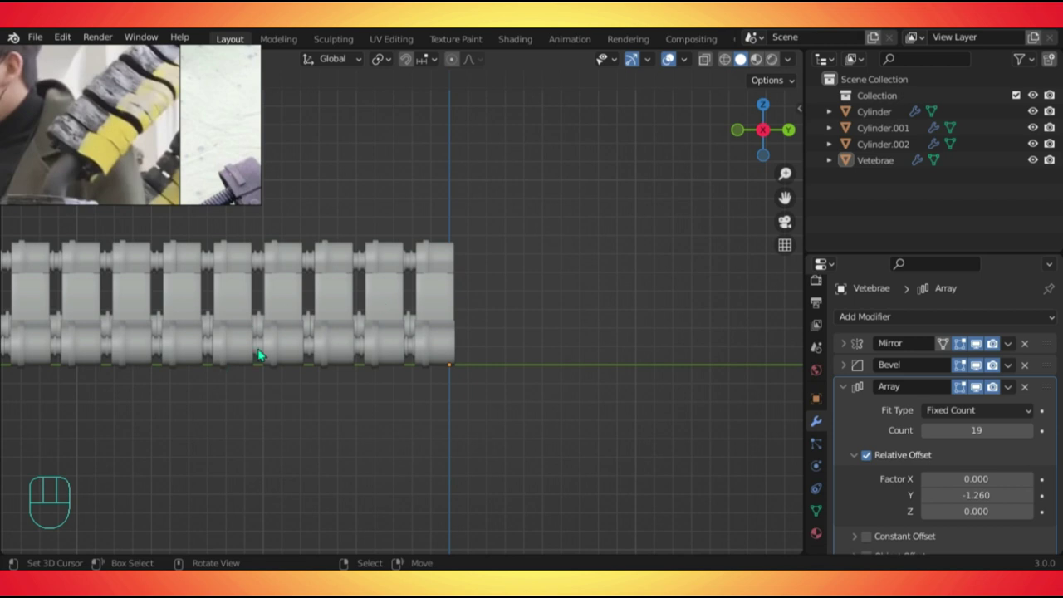
Examine the clamp spacing along the full length of the arm and compare it with the reference photos.
{"action": "scroll", "coordinate": [329, 304], "scroll_direction": "down", "scroll_amount": 4}
{"action": "middle_click_drag", "start_coordinate": [272, 317], "coordinate": [441, 335], "text": "shift"}
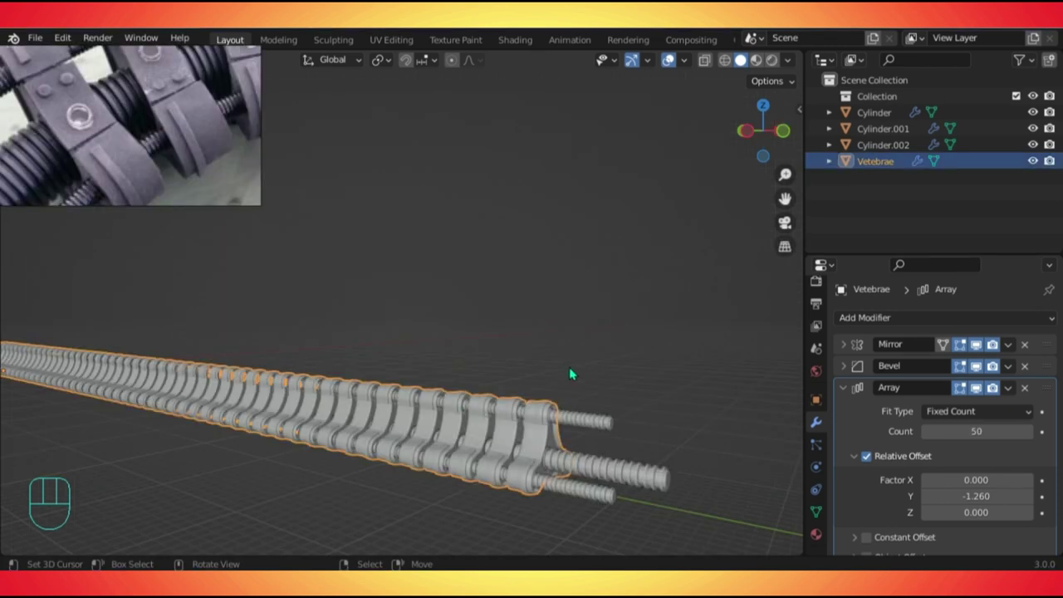
{"action": "middle_click_drag", "start_coordinate": [570, 374], "coordinate": [360, 373]}
{"action": "key", "text": "KP_3"}
{"action": "middle_click_drag", "start_coordinate": [686, 403], "coordinate": [17, 378], "text": "shift"}
{"action": "middle_click_drag", "start_coordinate": [722, 427], "coordinate": [191, 403], "text": "shift"}
{"action": "scroll", "coordinate": [317, 394], "scroll_direction": "up", "scroll_amount": 1}
{"action": "middle_click_drag", "start_coordinate": [275, 397], "coordinate": [433, 382], "text": "shift"}
Enter Edit Mode on the Vetebrae clamp and add a centred lengthwise edge loop near one side of its flat panel.
{"action": "scroll", "coordinate": [453, 403], "scroll_direction": "up", "scroll_amount": 4}
{"action": "middle_click_drag", "start_coordinate": [487, 438], "coordinate": [484, 321], "text": "shift"}
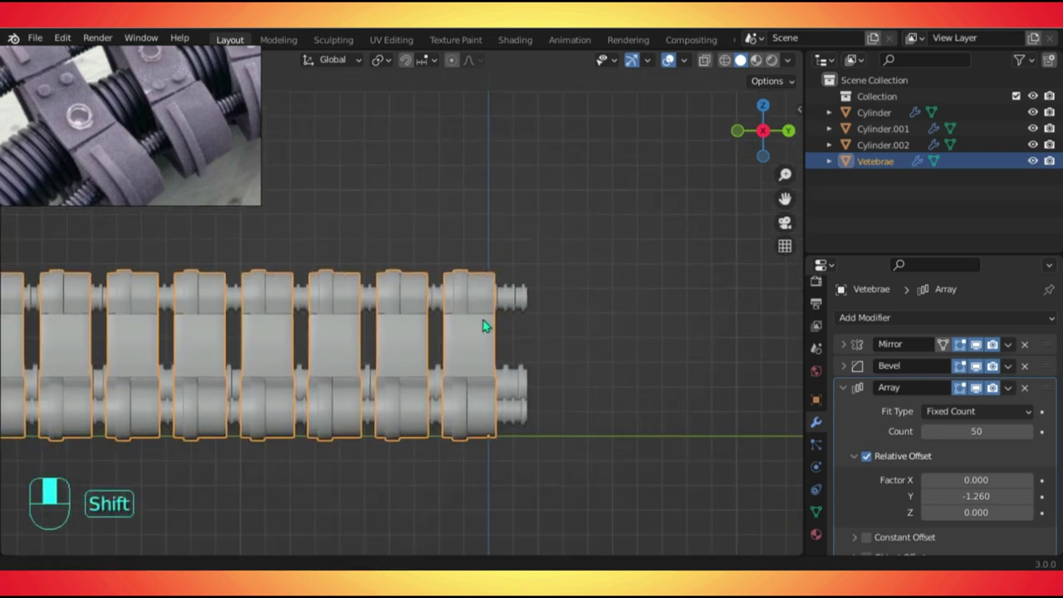
{"action": "scroll", "coordinate": [498, 336], "scroll_direction": "up", "scroll_amount": 3}
{"action": "key", "text": "Tab"}
{"action": "middle_click_drag", "start_coordinate": [527, 349], "coordinate": [475, 313]}
{"action": "scroll", "coordinate": [584, 359], "scroll_direction": "up", "scroll_amount": 2}
{"action": "scroll", "coordinate": [584, 358], "scroll_direction": "up", "scroll_amount": 1}
{"action": "middle_click_drag", "start_coordinate": [624, 347], "coordinate": [651, 343]}
{"action": "key", "text": "ctrl+r"}
{"action": "left_click", "coordinate": [654, 338]}
{"action": "right_click", "coordinate": [589, 341]}
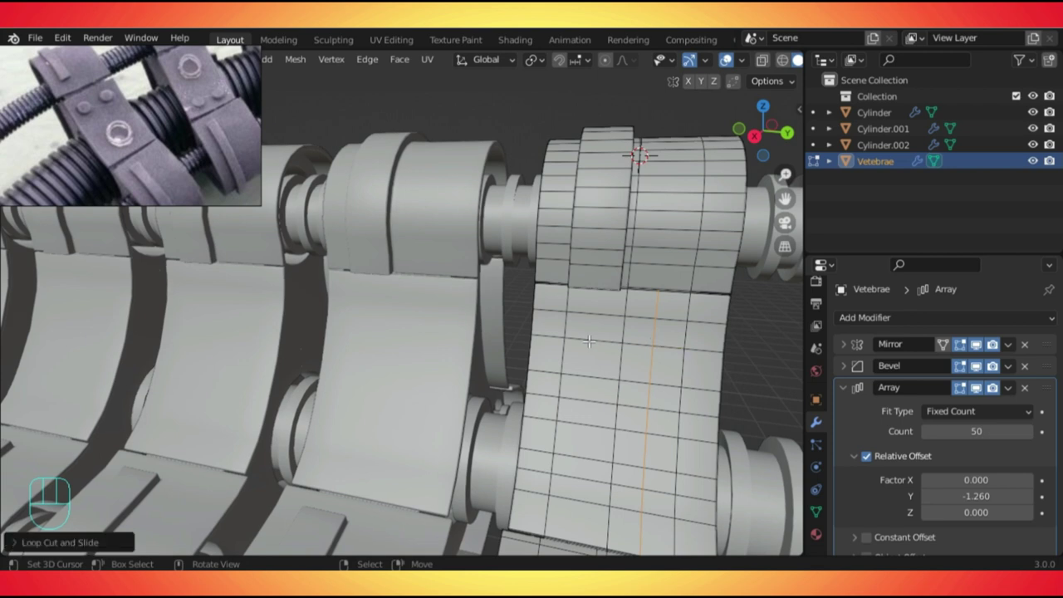
Hide the Array modifier in the viewport and add a matching lengthwise edge loop near the other side of the panel.
{"action": "left_click", "coordinate": [977, 388]}
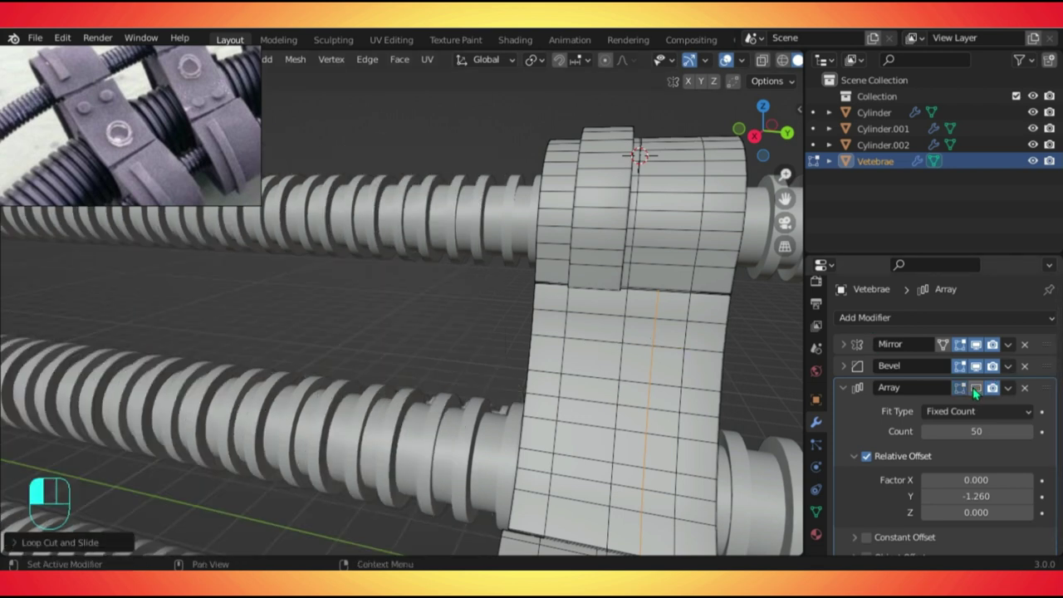
{"action": "key", "text": "ctrl+r"}
{"action": "middle_click_drag", "start_coordinate": [657, 319], "coordinate": [493, 345]}
{"action": "scroll", "coordinate": [674, 354], "scroll_direction": "up", "scroll_amount": 2}
{"action": "scroll", "coordinate": [493, 349], "scroll_direction": "up", "scroll_amount": 1}
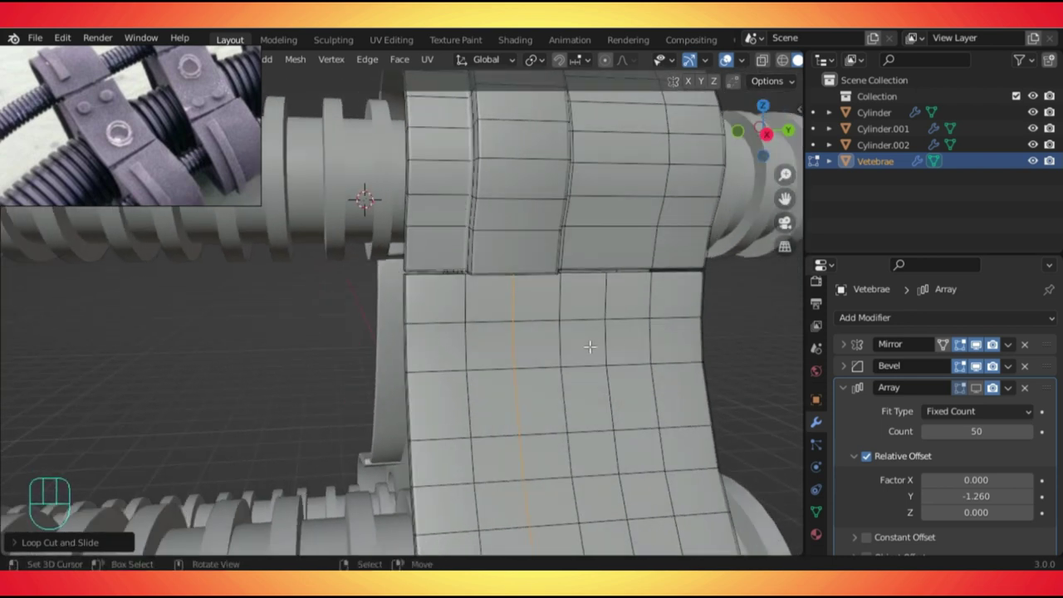
Select four small faces on the clamp's flat panel, two near its upper end and two near its lower end.
{"action": "key", "text": "3"}
{"action": "left_click", "coordinate": [496, 343]}
{"action": "key", "text": "shift"}
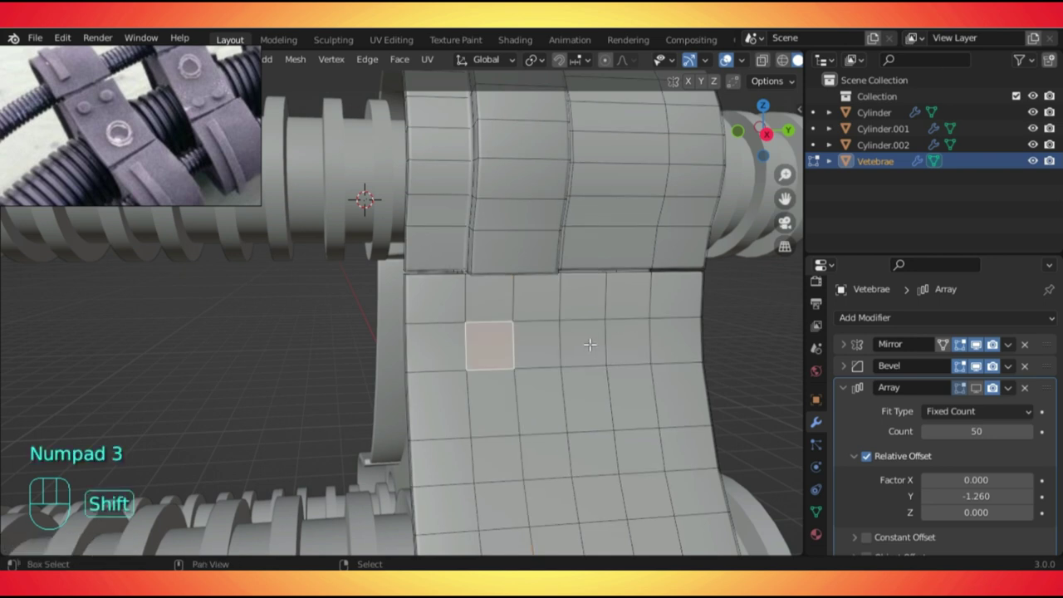
{"action": "left_click", "coordinate": [627, 342], "text": "shift"}
{"action": "middle_click_drag", "start_coordinate": [627, 343], "coordinate": [604, 380]}
{"action": "scroll", "coordinate": [603, 381], "scroll_direction": "down", "scroll_amount": 4}
{"action": "left_click", "coordinate": [446, 466], "text": "shift"}
{"action": "left_click", "coordinate": [516, 460], "text": "shift"}
{"action": "scroll", "coordinate": [533, 380], "scroll_direction": "up", "scroll_amount": 2}
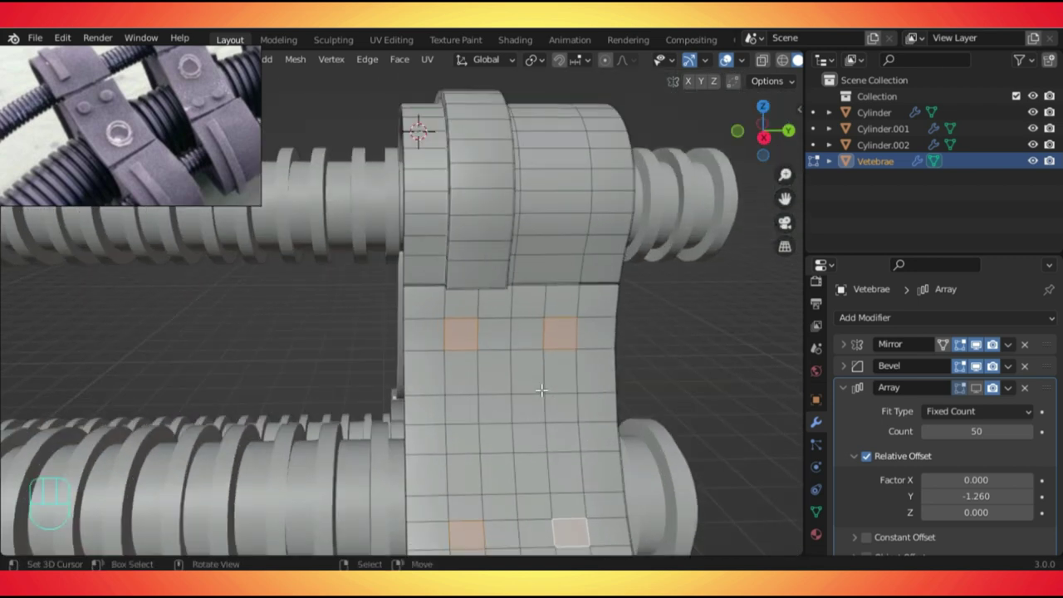
Change the pivot point to Individual Origins and inset the four selected faces slightly.
{"action": "key", "text": "period"}
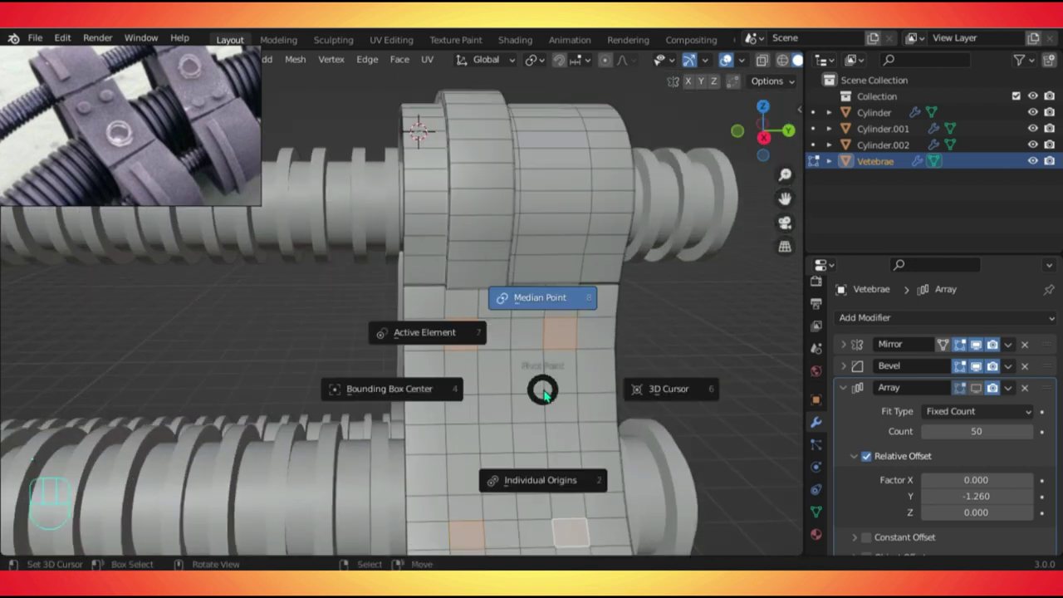
{"action": "left_click", "coordinate": [554, 482]}
{"action": "scroll", "coordinate": [568, 358], "scroll_direction": "up", "scroll_amount": 1}
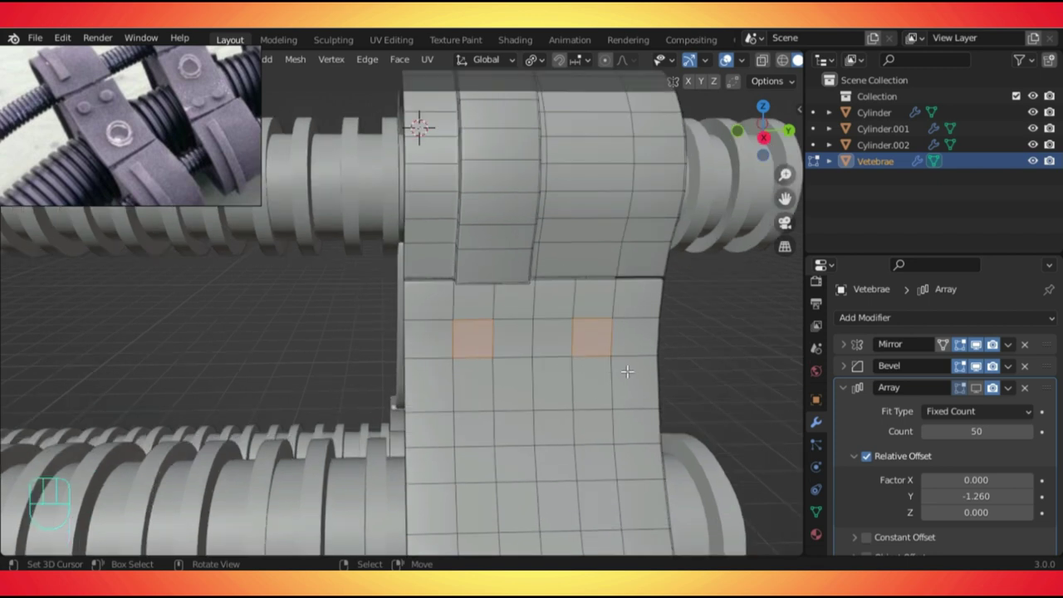
{"action": "key", "text": "i"}
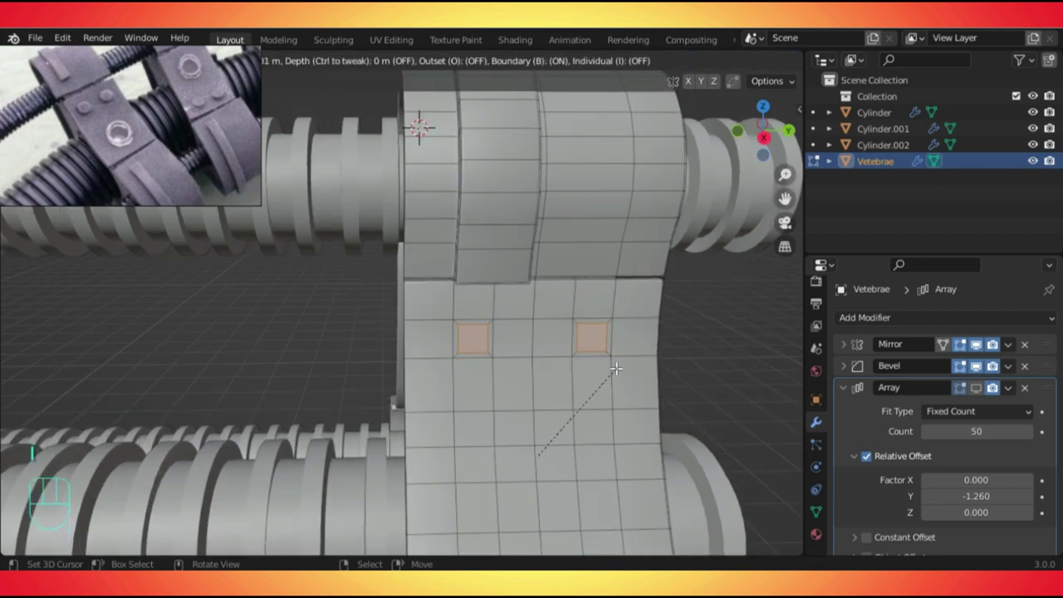
{"action": "left_click", "coordinate": [616, 368]}
Add a lengthwise edge loop through the middle of each of the two columns of inset squares.
{"action": "key", "text": "ctrl+r"}
{"action": "left_click", "coordinate": [592, 358]}
{"action": "left_click", "coordinate": [593, 357]}
{"action": "key", "text": "ctrl+r"}
{"action": "left_click", "coordinate": [478, 350]}
{"action": "scroll", "coordinate": [476, 349], "scroll_direction": "up", "scroll_amount": 1}
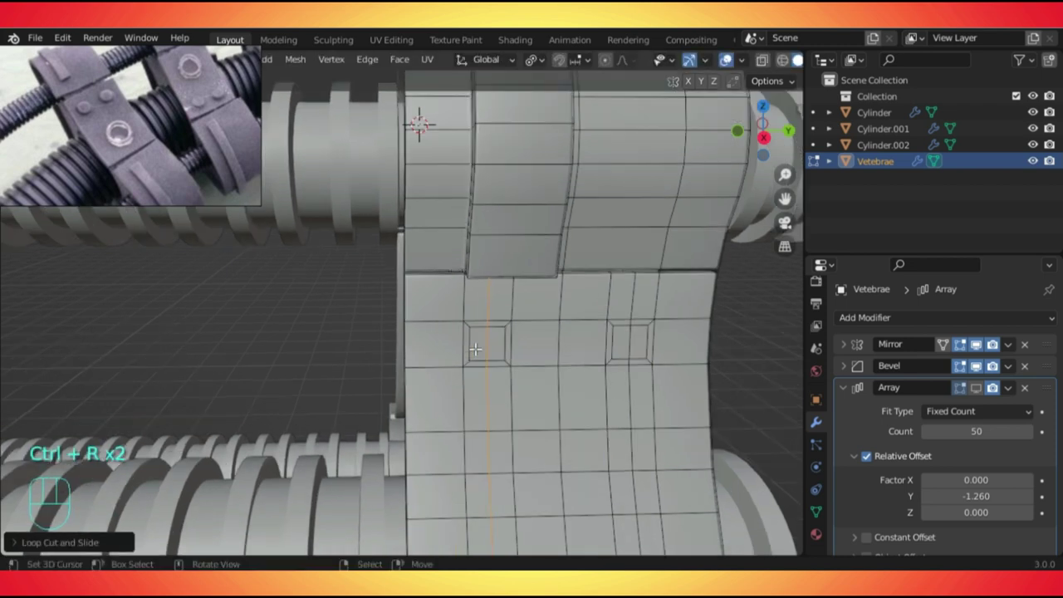
Switch to vertex selection and add centred crosswise edge loops through the upper and lower pairs of inset squares.
{"action": "key", "text": "1"}
{"action": "right_click", "coordinate": [472, 333]}
{"action": "left_click", "coordinate": [505, 359], "text": "ctrl"}
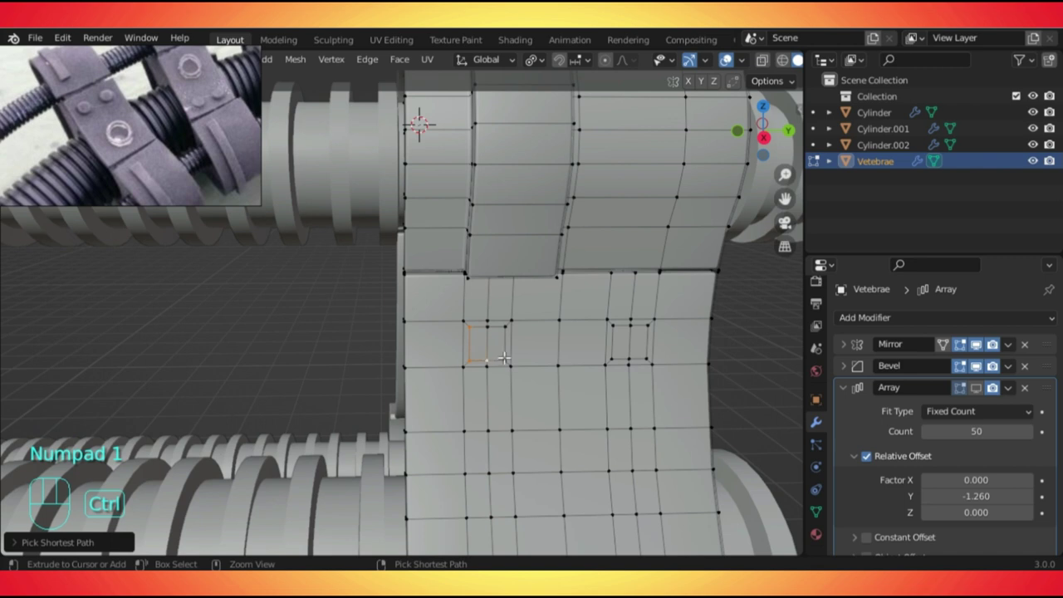
{"action": "key", "text": "ctrl+r"}
{"action": "left_click", "coordinate": [503, 346]}
{"action": "right_click", "coordinate": [504, 346]}
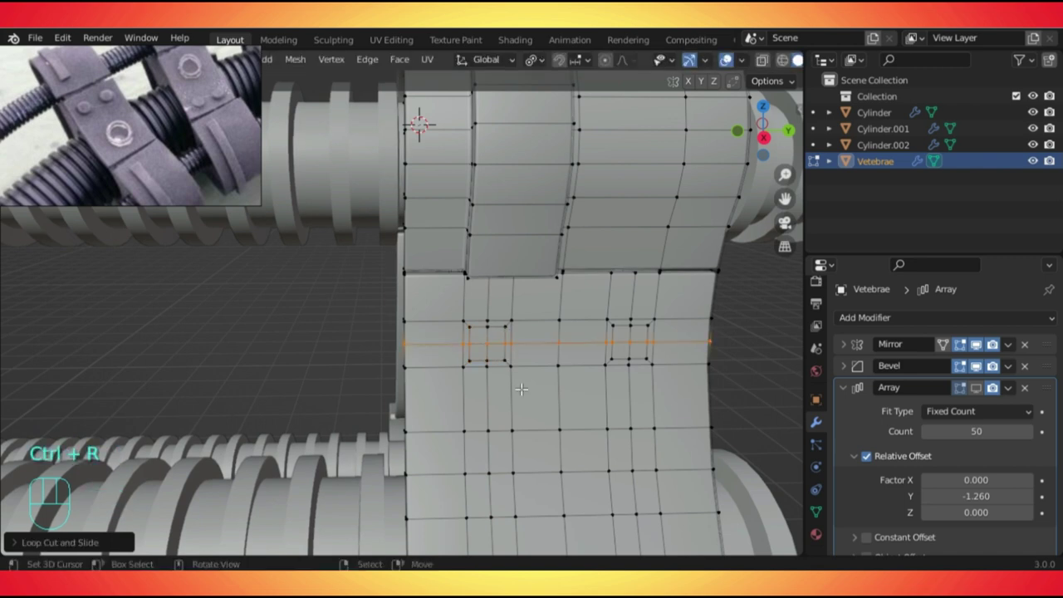
{"action": "scroll", "coordinate": [515, 390], "scroll_direction": "down", "scroll_amount": 2}
{"action": "middle_click_drag", "start_coordinate": [528, 438], "coordinate": [547, 356], "text": "shift"}
{"action": "key", "text": "ctrl+r"}
{"action": "left_click", "coordinate": [504, 454]}
{"action": "right_click", "coordinate": [502, 449]}
Select the crosswise row of vertices just below the lower inset squares and slide it slightly downward.
{"action": "middle_click_drag", "start_coordinate": [501, 444], "coordinate": [467, 301]}
{"action": "right_click", "coordinate": [476, 435], "text": "alt"}
{"action": "scroll", "coordinate": [486, 445], "scroll_direction": "up", "scroll_amount": 2}
{"action": "scroll", "coordinate": [491, 378], "scroll_direction": "up", "scroll_amount": 2}
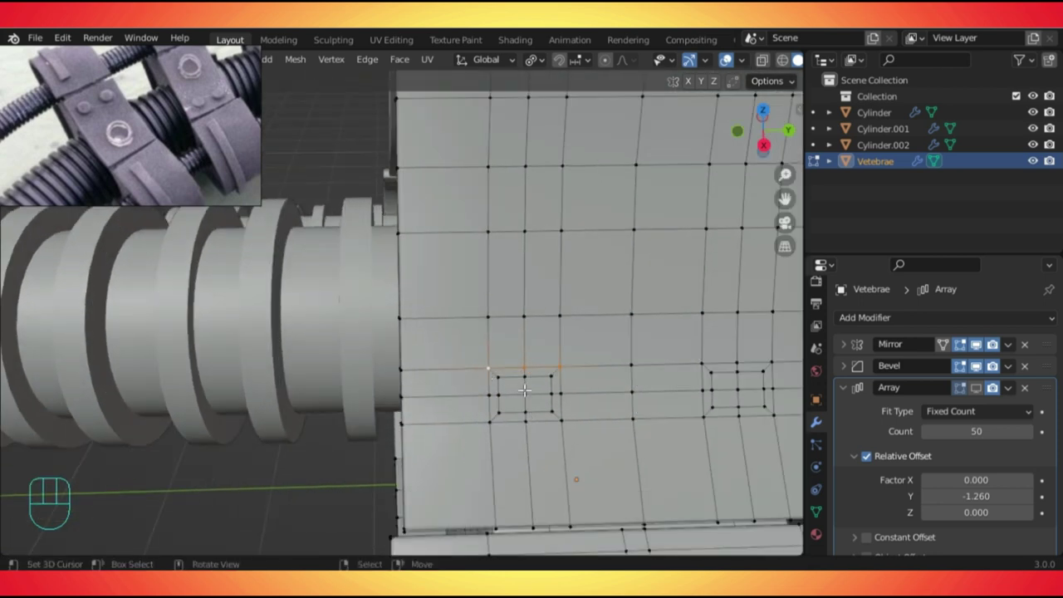
{"action": "right_click", "coordinate": [514, 422], "text": "alt"}
{"action": "key", "text": "alt+z"}
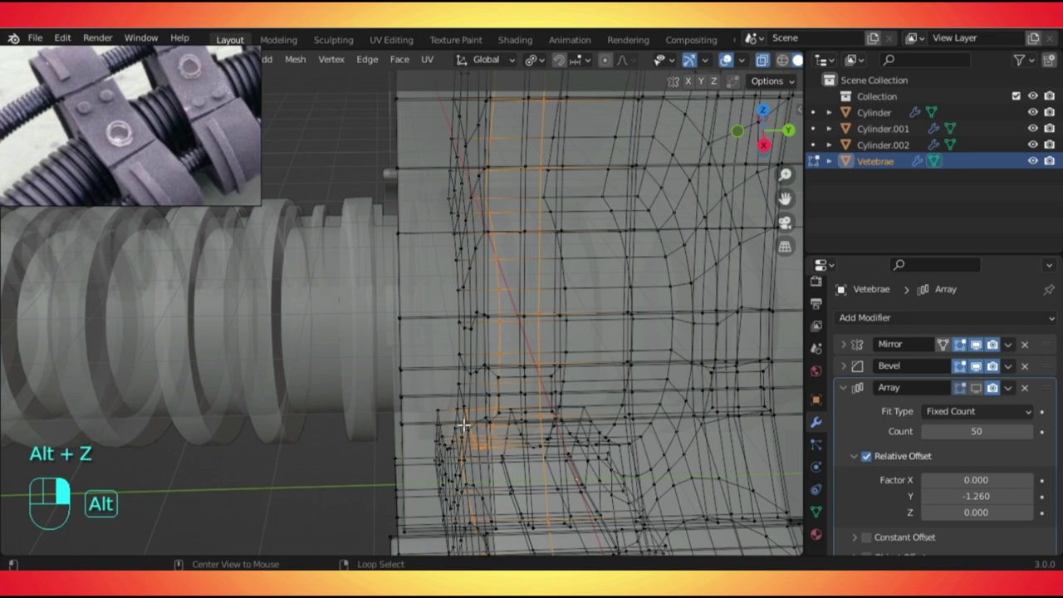
{"action": "right_click", "coordinate": [433, 422], "text": "alt"}
{"action": "key", "text": "alt+z"}
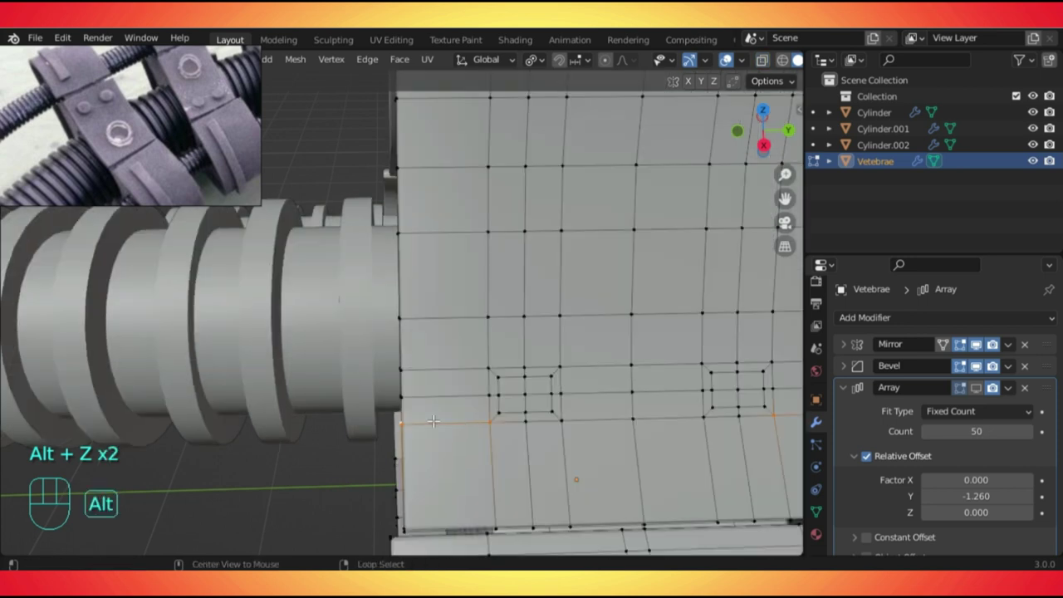
{"action": "right_click", "coordinate": [525, 422], "text": "shift"}
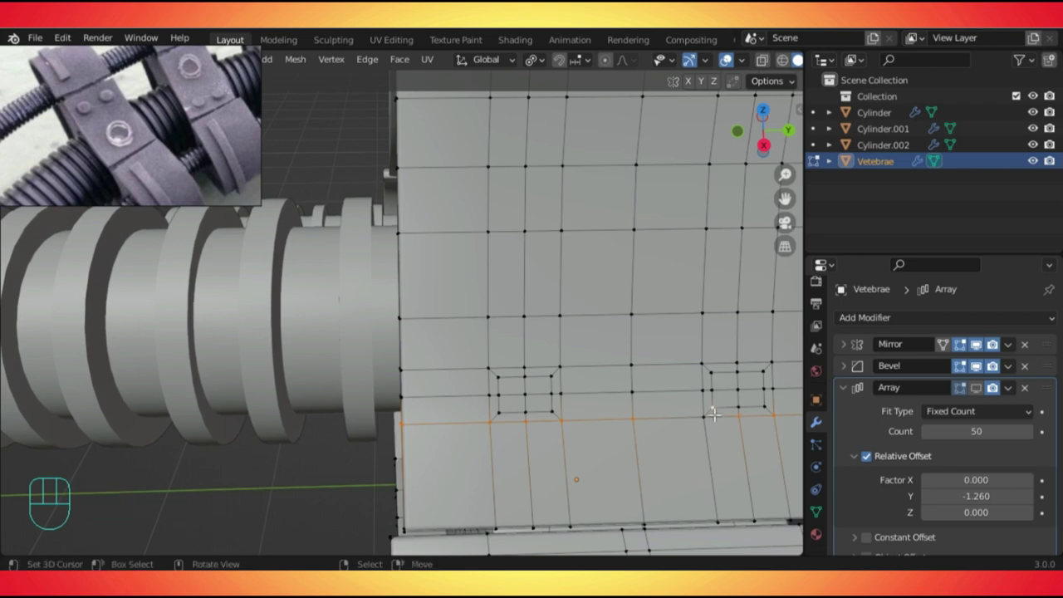
{"action": "middle_click_drag", "start_coordinate": [708, 410], "coordinate": [598, 417], "text": "shift"}
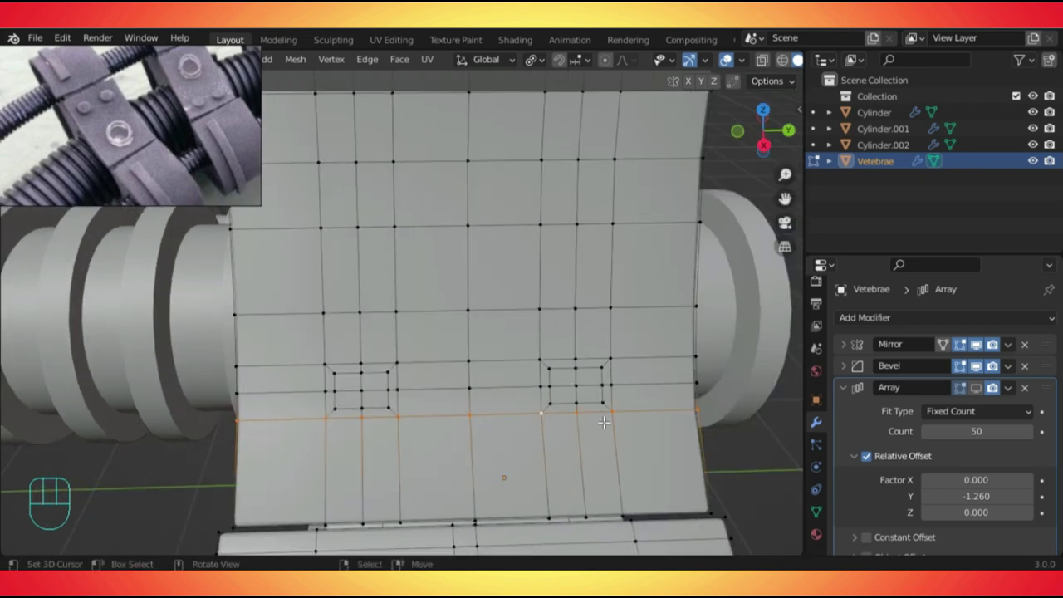
{"action": "key", "text": "g"}
{"action": "key", "text": "g"}
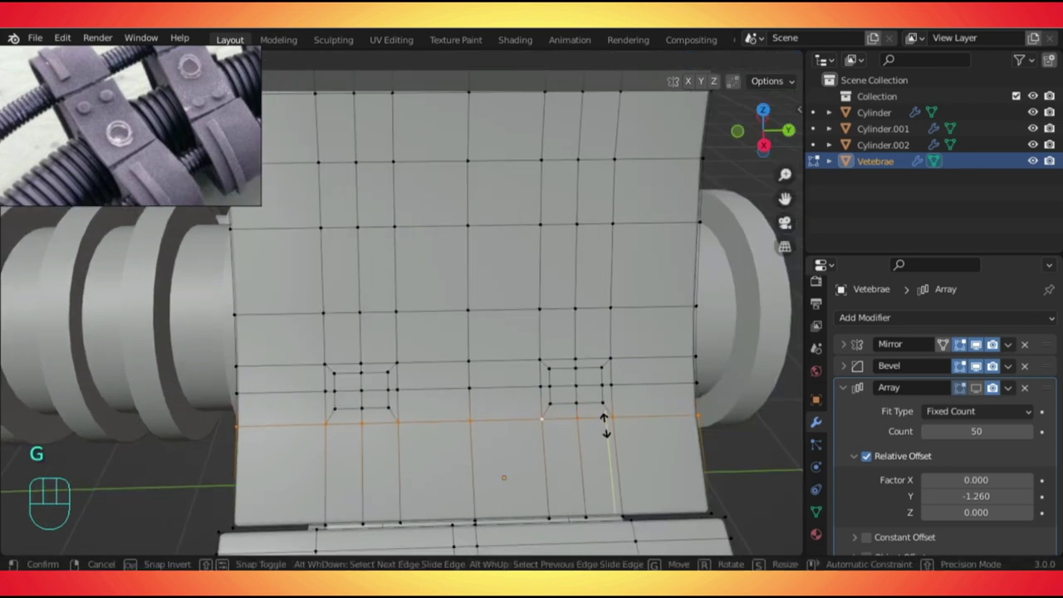
{"action": "left_click", "coordinate": [605, 425]}
Select the bottom edges of the two lower inset squares and slide them slightly downward to even out the squares.
{"action": "right_click", "coordinate": [604, 405]}
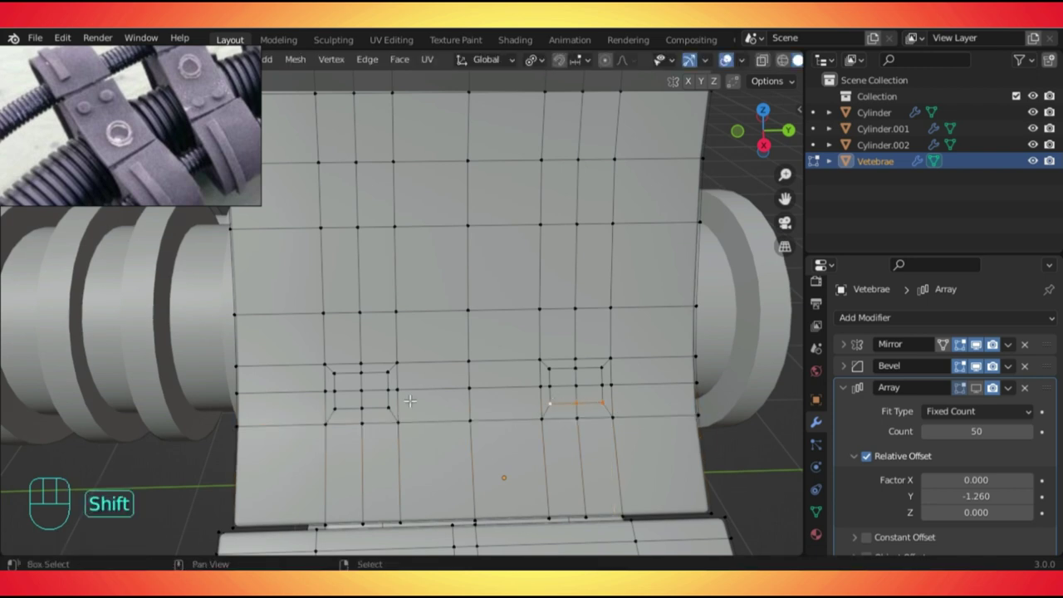
{"action": "left_click", "coordinate": [339, 409], "text": "shift"}
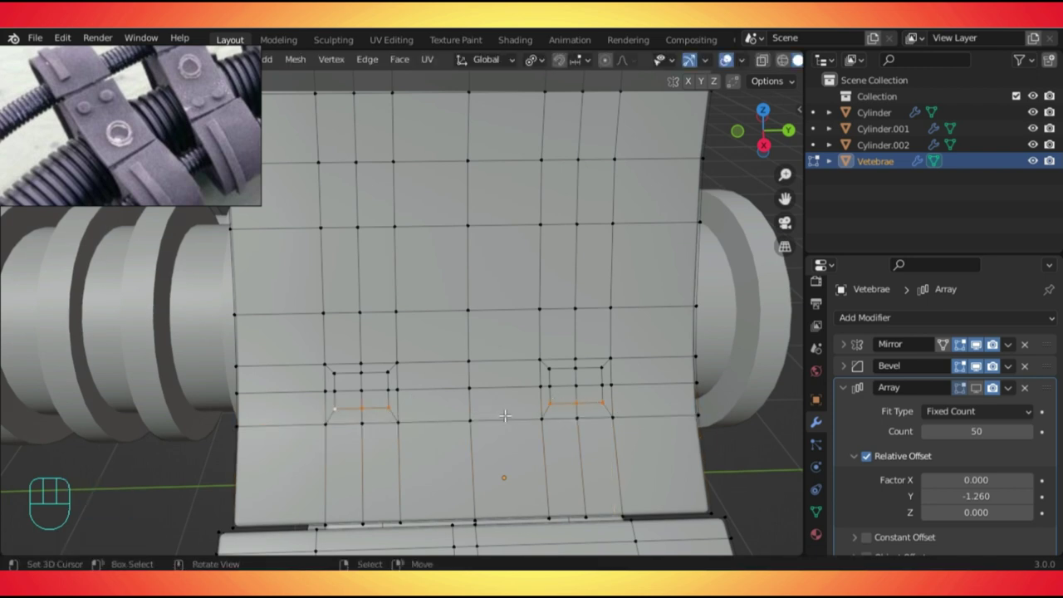
{"action": "key", "text": "g"}
{"action": "key", "text": "g"}
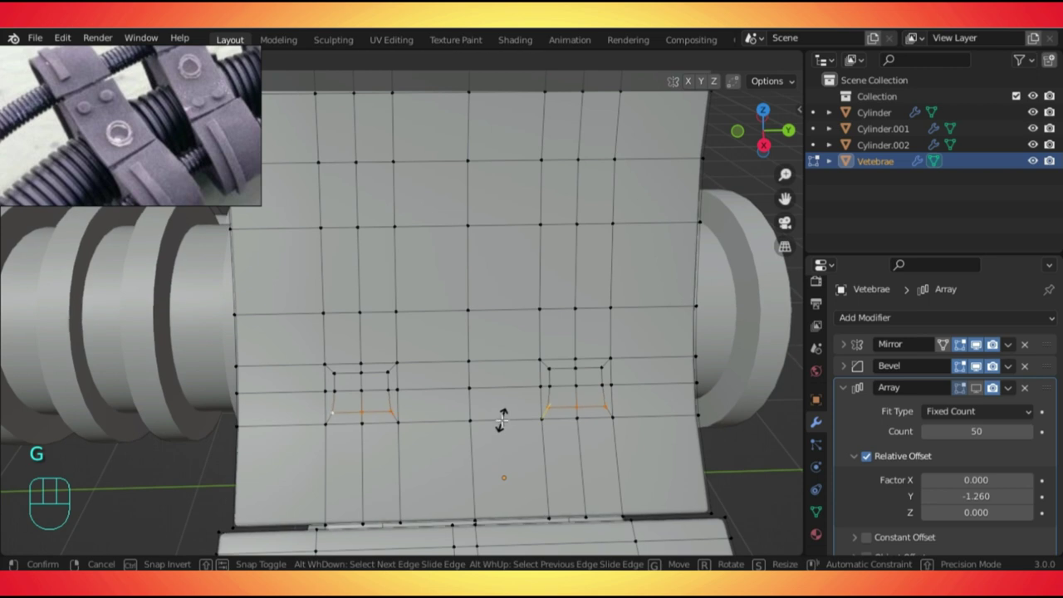
{"action": "left_click", "coordinate": [502, 419]}
{"action": "key", "text": "g"}
{"action": "key", "text": "g"}
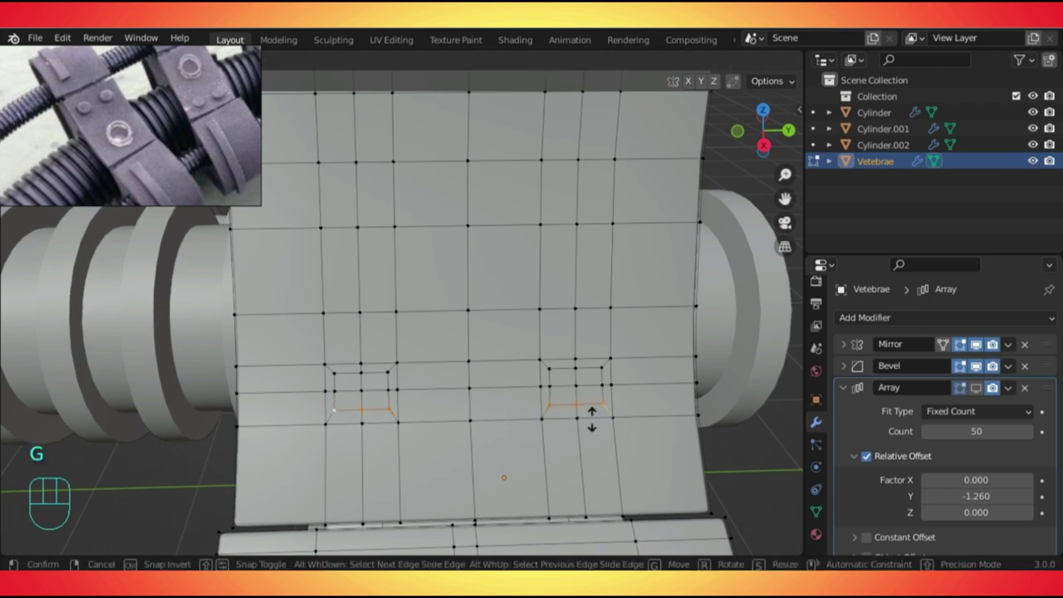
{"action": "left_click", "coordinate": [592, 419]}
Select the outline vertices of the two upper inset squares, leaving out their centre vertices.
{"action": "middle_click_drag", "start_coordinate": [439, 466], "coordinate": [391, 230], "text": "shift"}
{"action": "left_click", "coordinate": [365, 188]}
{"action": "left_click", "coordinate": [367, 209], "text": "ctrl"}
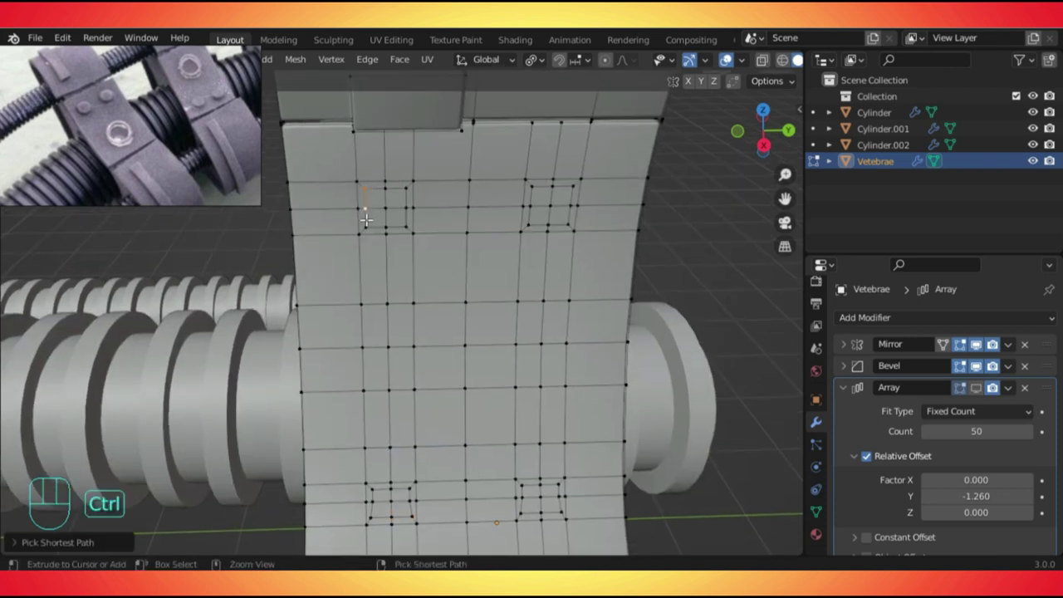
{"action": "left_click", "coordinate": [407, 211], "text": "ctrl"}
{"action": "left_click", "coordinate": [386, 188], "text": "ctrl"}
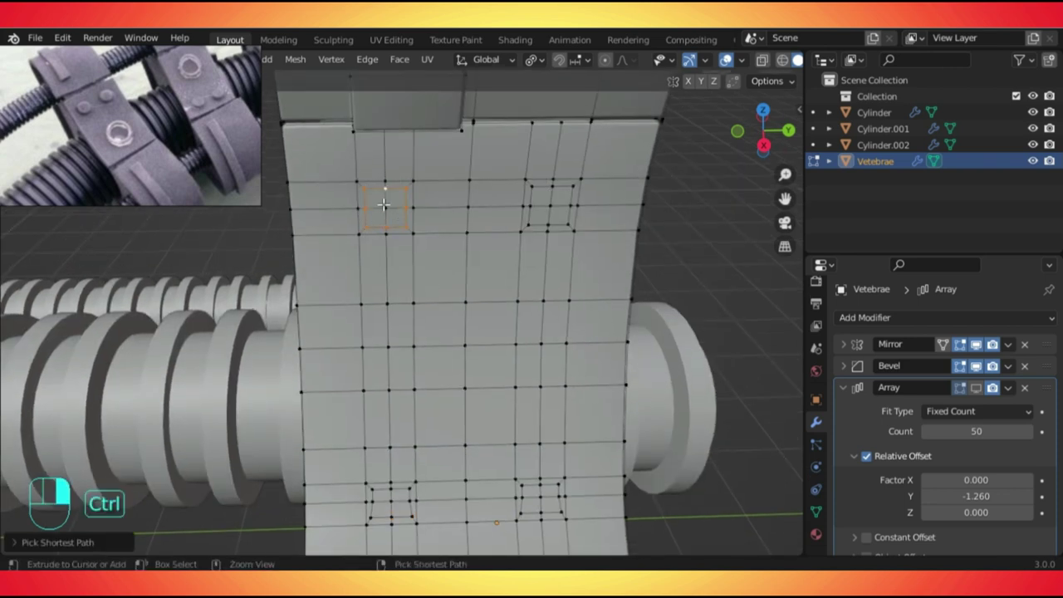
{"action": "left_click", "coordinate": [535, 207], "text": "ctrl"}
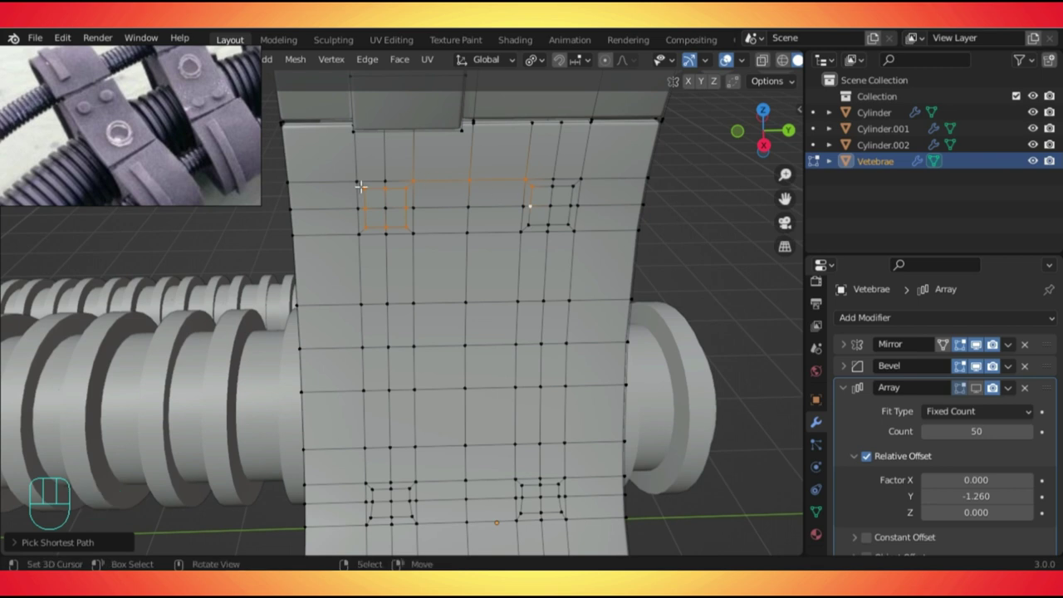
{"action": "left_click", "coordinate": [402, 190]}
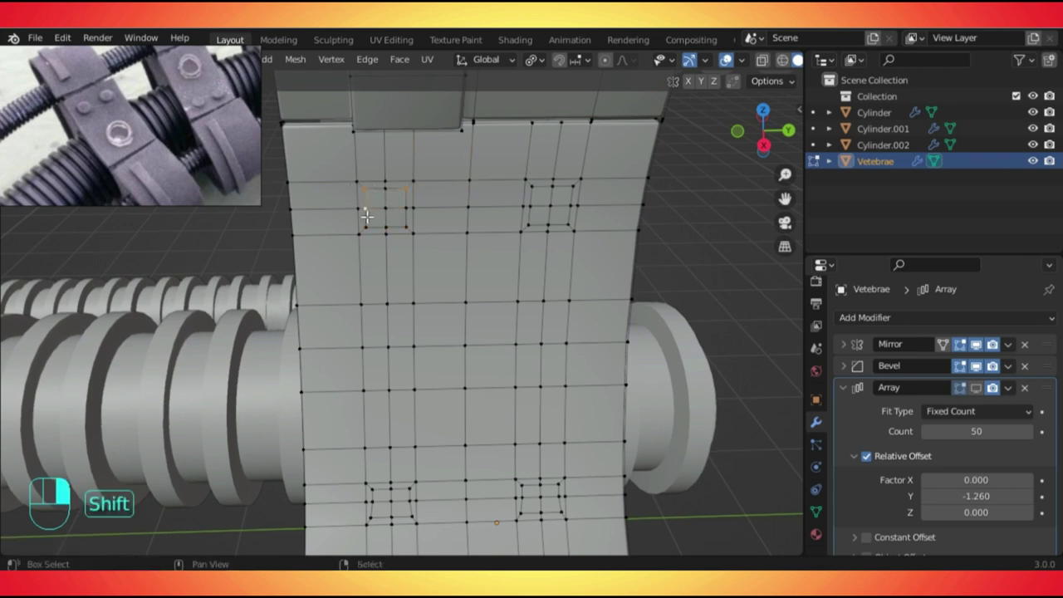
{"action": "left_click", "coordinate": [572, 186], "text": "shift"}
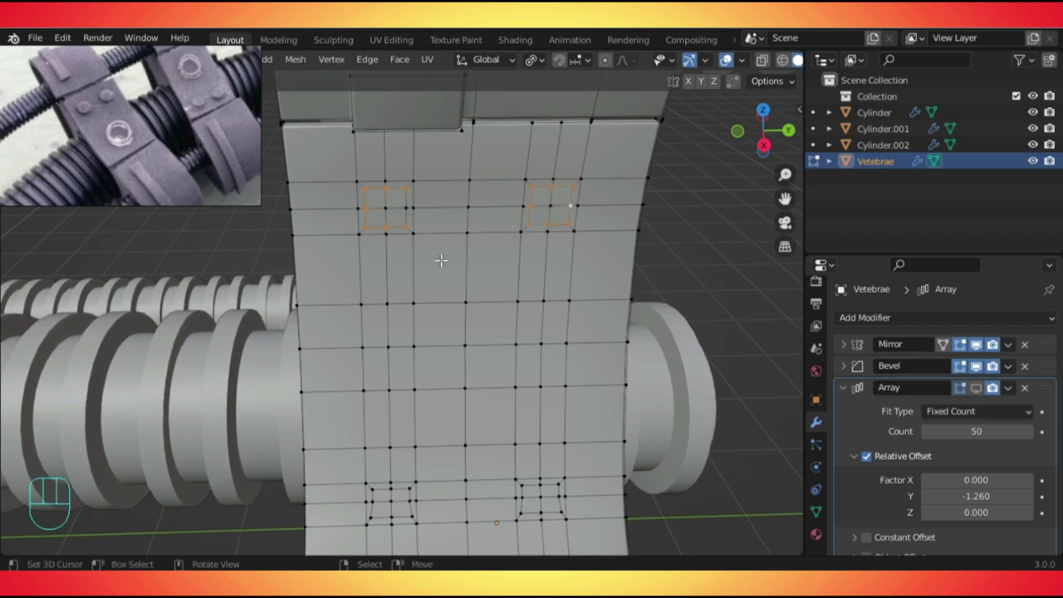
Open the add-ons in Preferences and search for "loop" to check that LoopTools is enabled.
{"action": "left_click", "coordinate": [62, 38]}
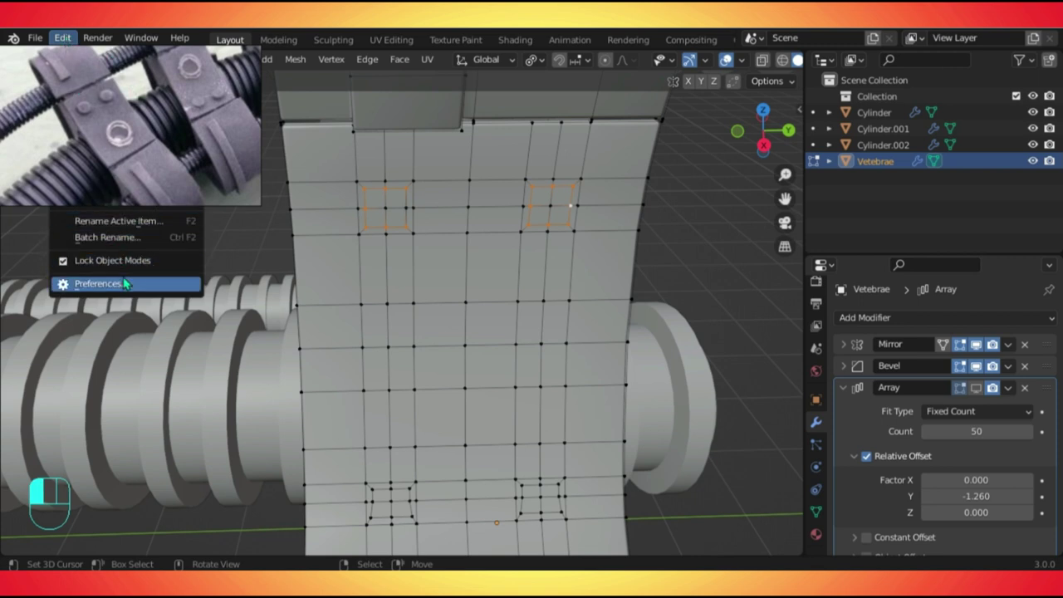
{"action": "left_click", "coordinate": [98, 283]}
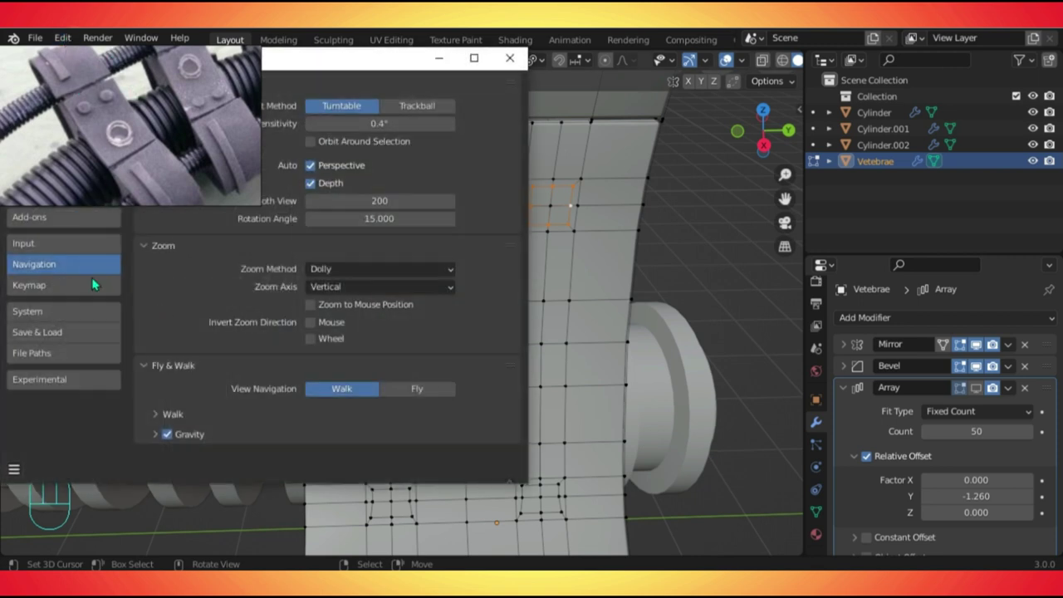
{"action": "left_click", "coordinate": [62, 219]}
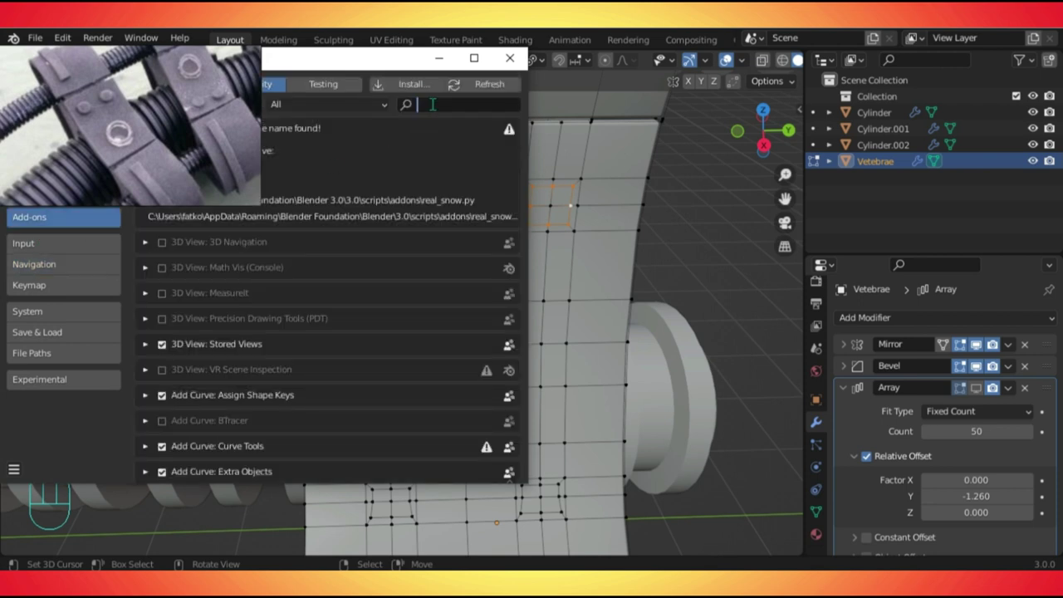
{"action": "type", "text": "loop"}
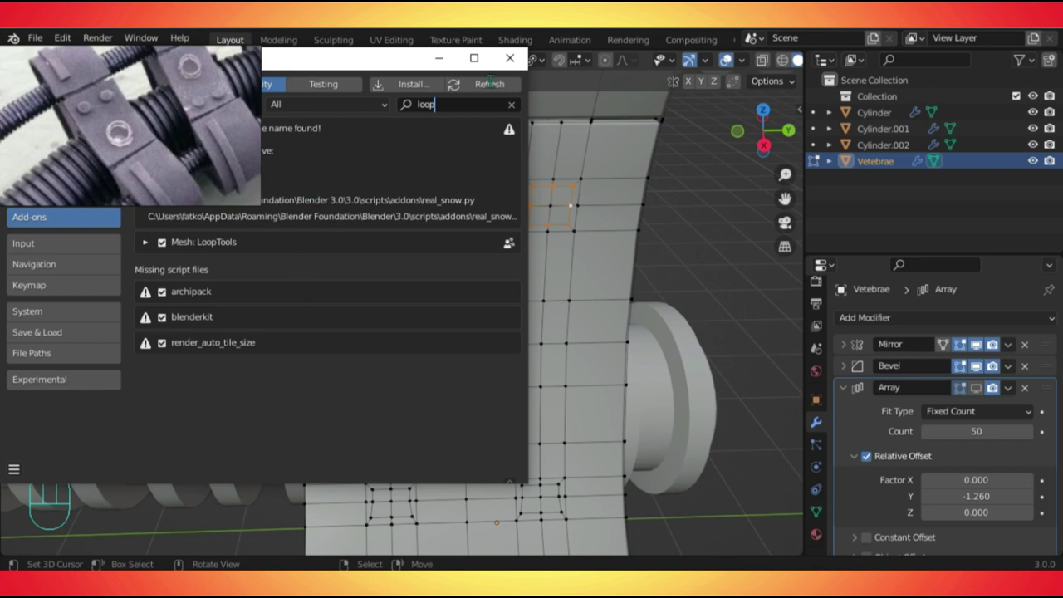
Leave Preferences and turn the selected outlines of the two upper inset squares into circles with LoopTools Circle.
{"action": "left_click", "coordinate": [510, 57]}
{"action": "right_click", "coordinate": [410, 216], "text": "shift"}
{"action": "key", "text": "w"}
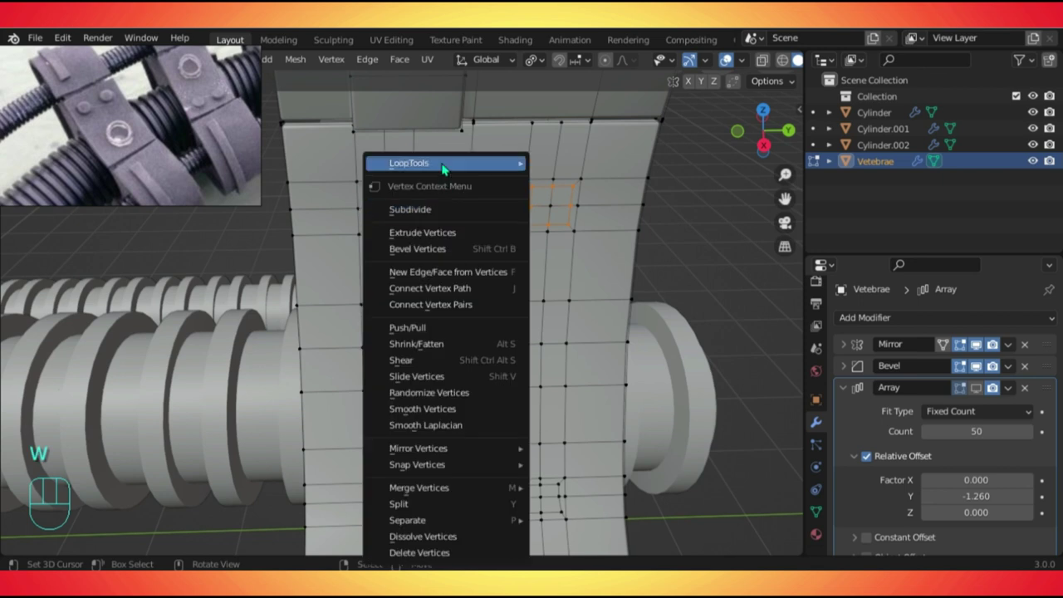
{"action": "mouse_move", "coordinate": [443, 169]}
{"action": "left_click", "coordinate": [599, 182]}
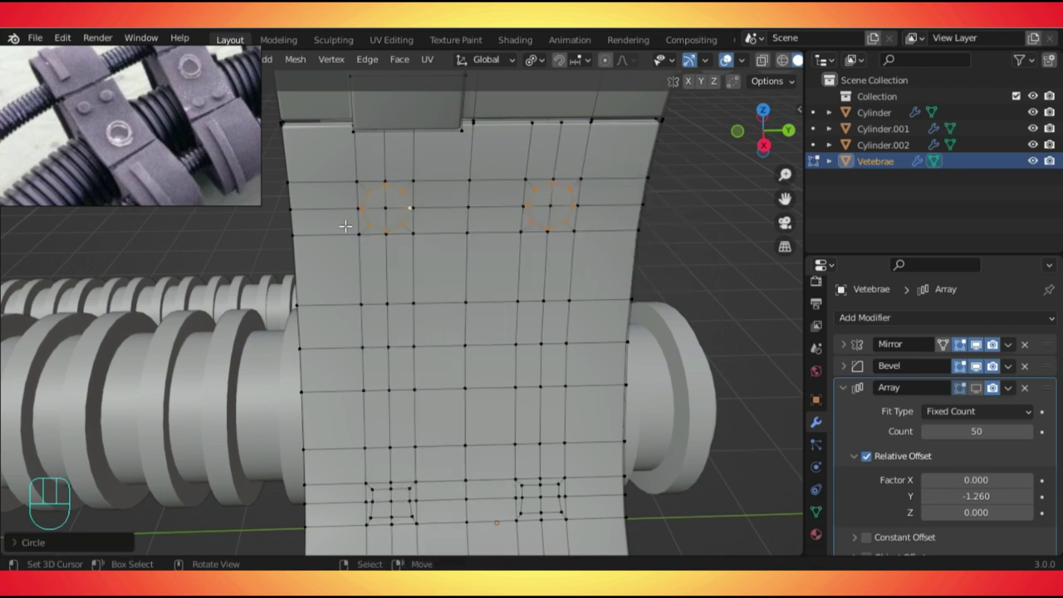
Select the outline vertices of the two lower inset squares, make them circular with LoopTools Circle and scale them slightly.
{"action": "middle_click_drag", "start_coordinate": [610, 158], "coordinate": [530, 166]}
{"action": "scroll", "coordinate": [530, 179], "scroll_direction": "up", "scroll_amount": 2}
{"action": "right_click", "coordinate": [396, 389]}
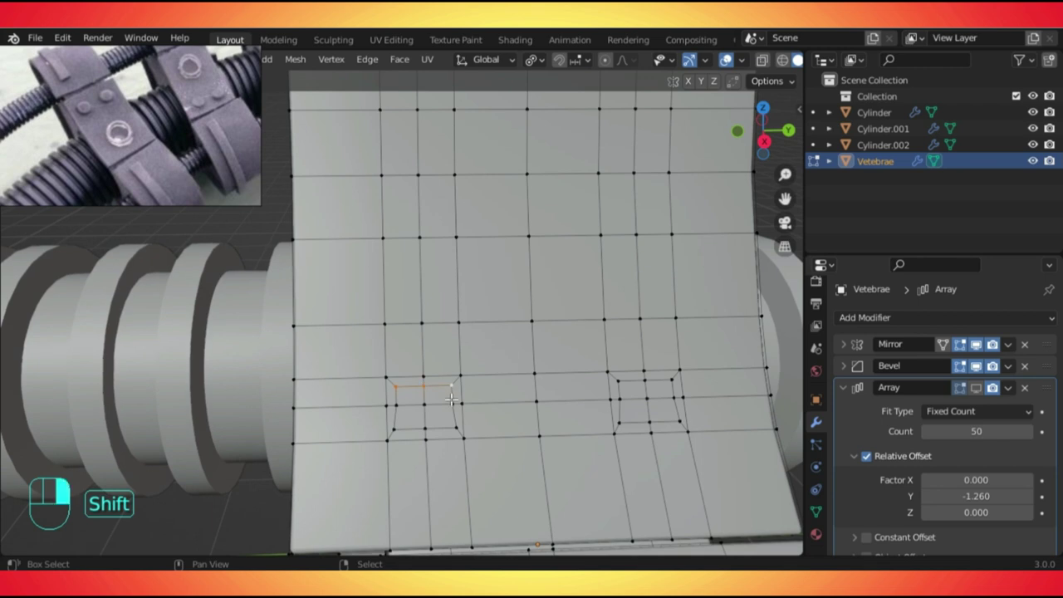
{"action": "key", "text": "w"}
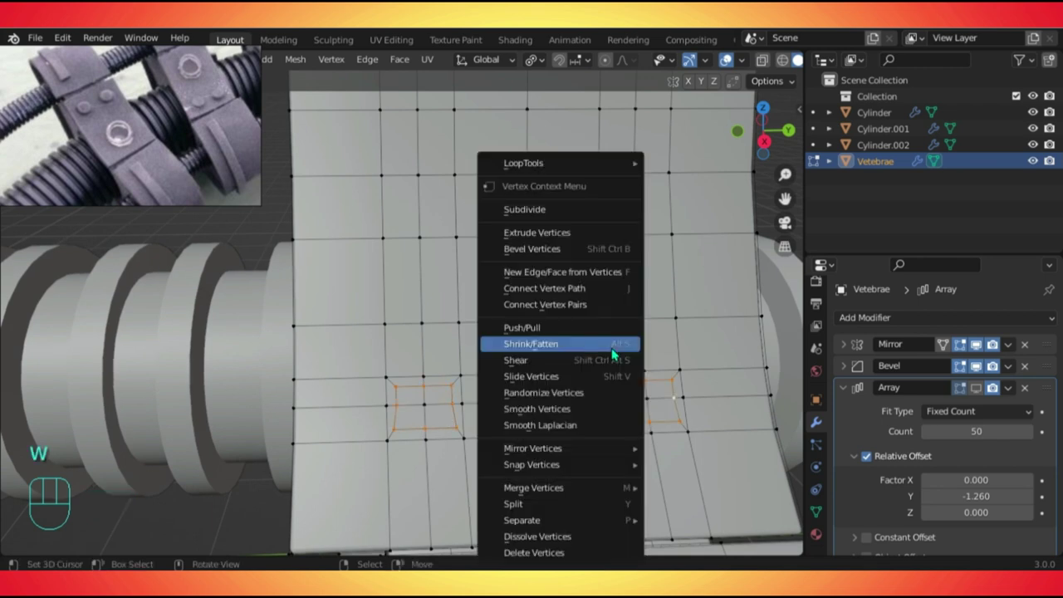
{"action": "mouse_move", "coordinate": [628, 163]}
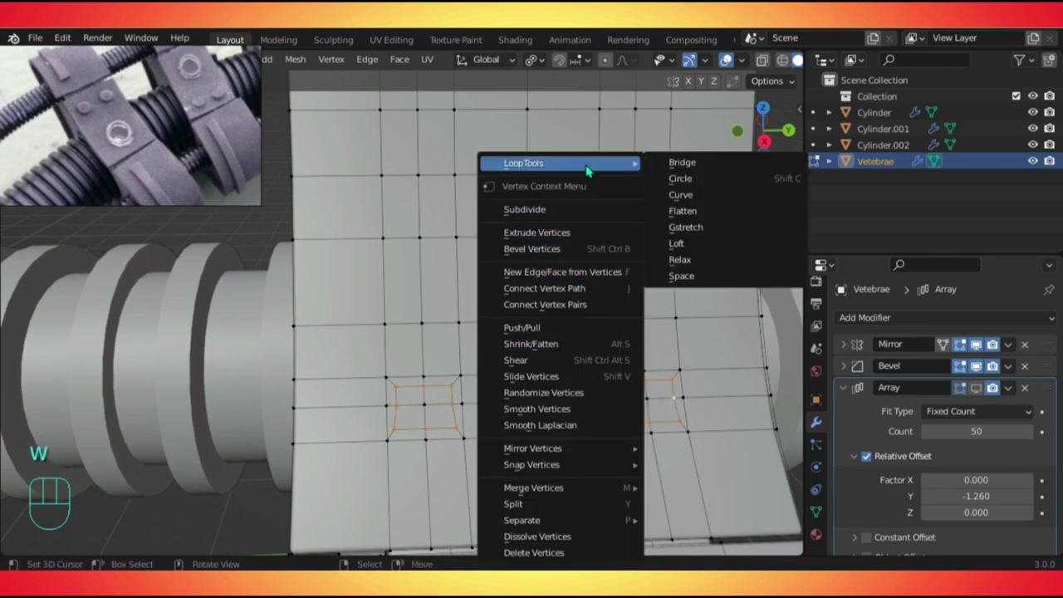
{"action": "left_click", "coordinate": [681, 180]}
{"action": "key", "text": "s"}
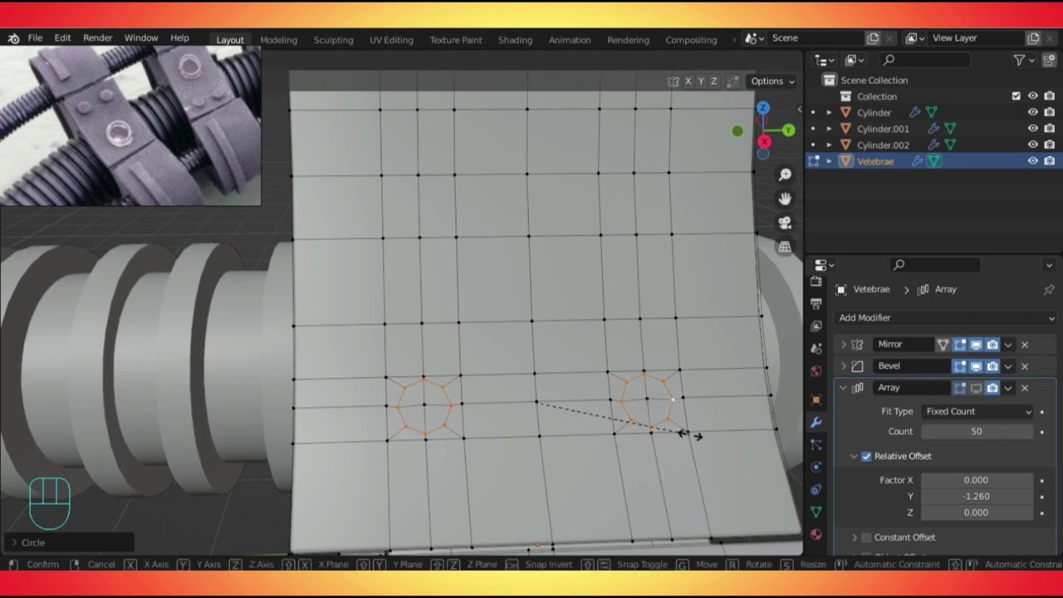
{"action": "left_click", "coordinate": [692, 435]}
Select all faces inside the two lower and two upper circles on the clamp panel in face mode.
{"action": "middle_click_drag", "start_coordinate": [417, 294], "coordinate": [381, 387], "text": "shift"}
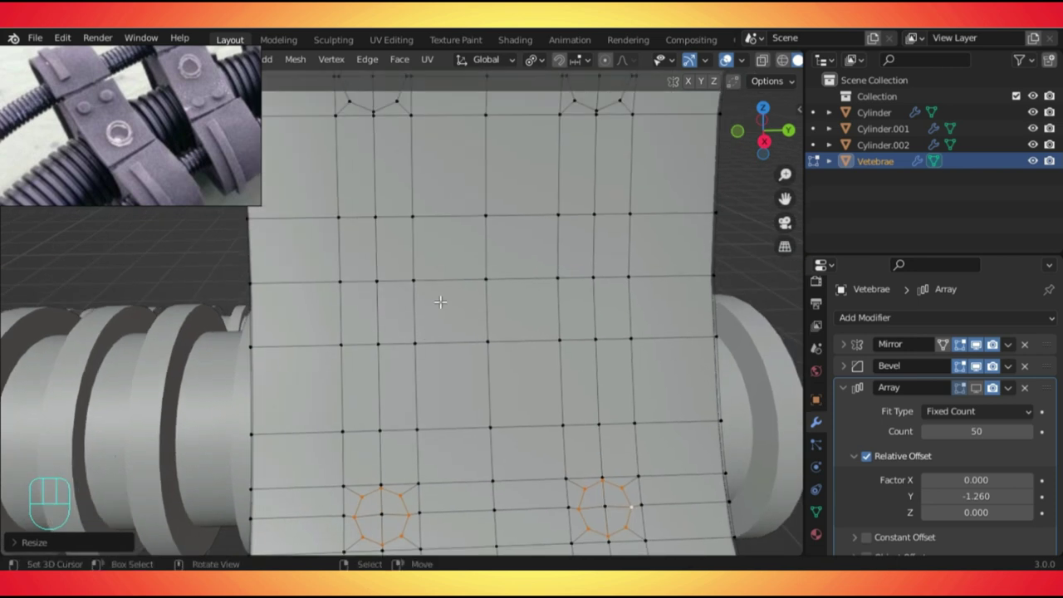
{"action": "scroll", "coordinate": [484, 258], "scroll_direction": "down", "scroll_amount": 2}
{"action": "middle_click_drag", "start_coordinate": [484, 257], "coordinate": [558, 240], "text": "shift"}
{"action": "key", "text": "3"}
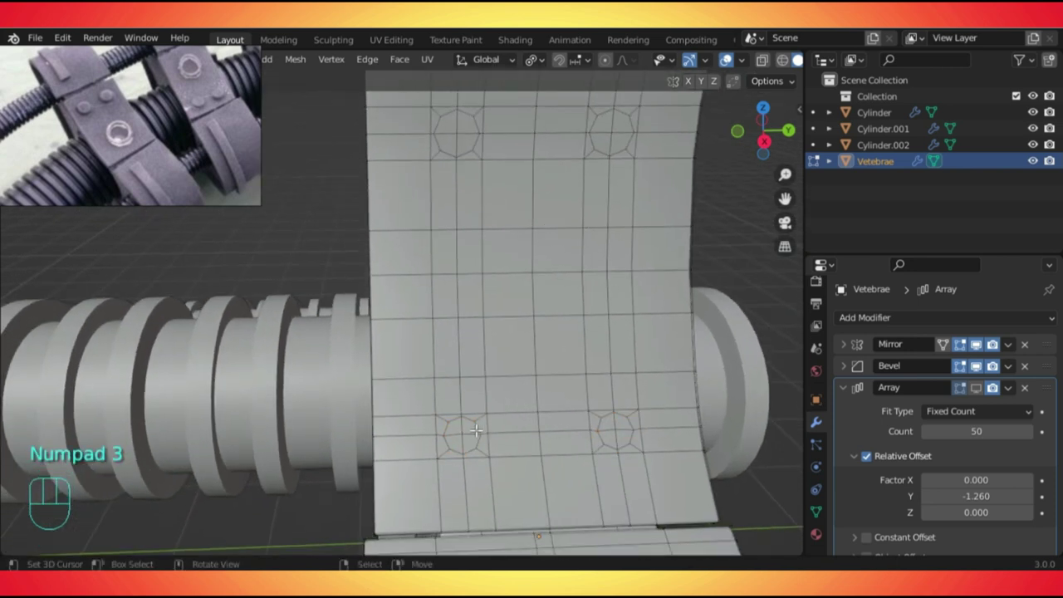
{"action": "left_click", "coordinate": [455, 436], "text": "shift"}
{"action": "right_click", "coordinate": [465, 444], "text": "shift"}
{"action": "right_click", "coordinate": [615, 433], "text": "shift"}
{"action": "right_click", "coordinate": [450, 145], "text": "shift"}
{"action": "right_click", "coordinate": [467, 143], "text": "shift"}
{"action": "right_click", "coordinate": [465, 123], "text": "shift"}
{"action": "right_click", "coordinate": [449, 124], "text": "shift"}
{"action": "right_click", "coordinate": [600, 125], "text": "shift"}
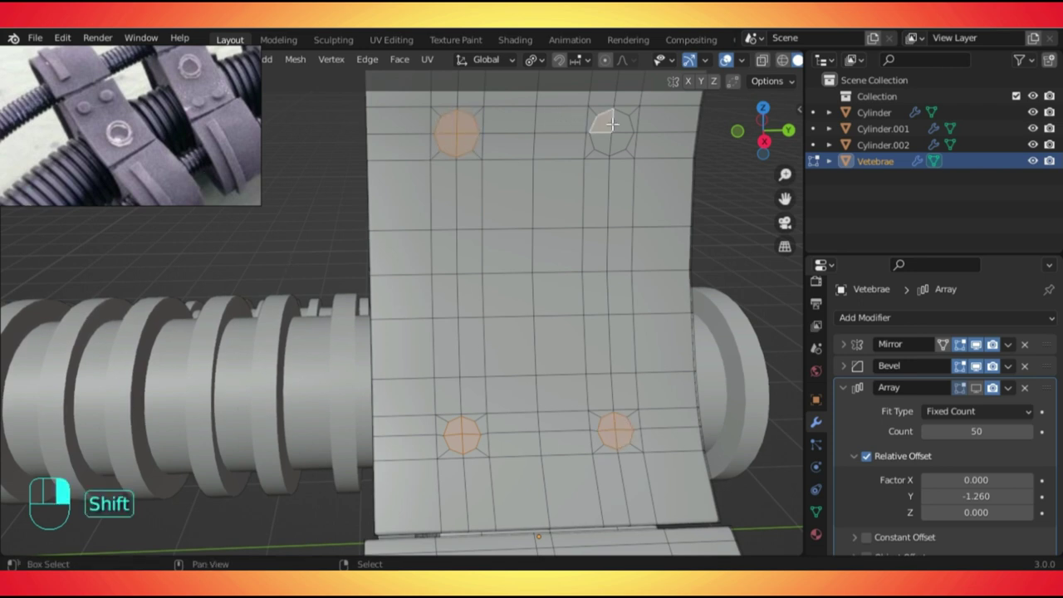
Extrude the four circular face groups slightly outward along their normals to form raised bolt heads.
{"action": "scroll", "coordinate": [485, 332], "scroll_direction": "up", "scroll_amount": 2, "text": "shift"}
{"action": "middle_click_drag", "start_coordinate": [485, 333], "coordinate": [623, 325]}
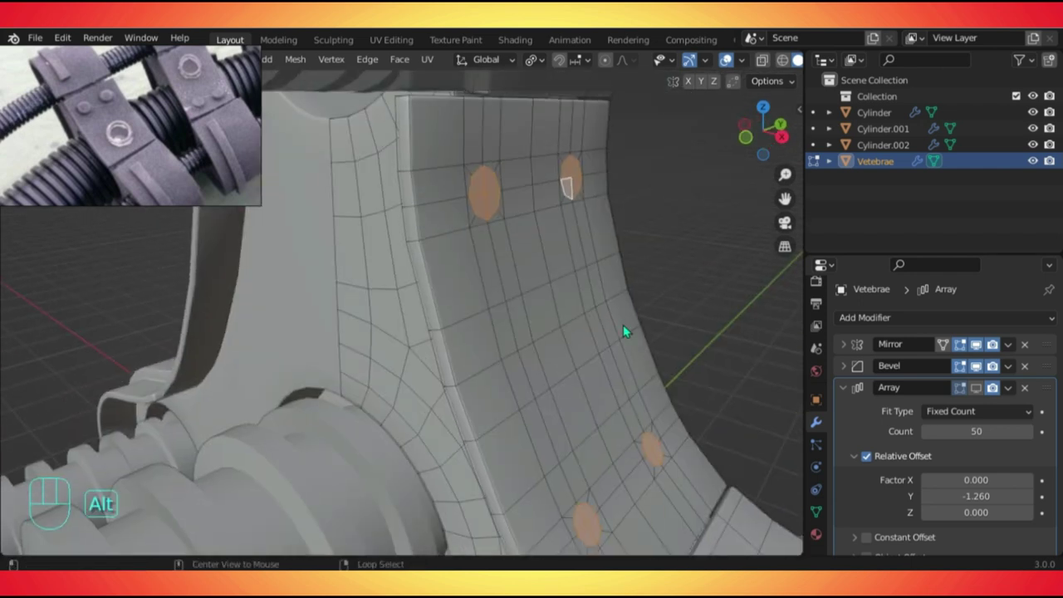
{"action": "key", "text": "alt+e"}
{"action": "left_click", "coordinate": [630, 324]}
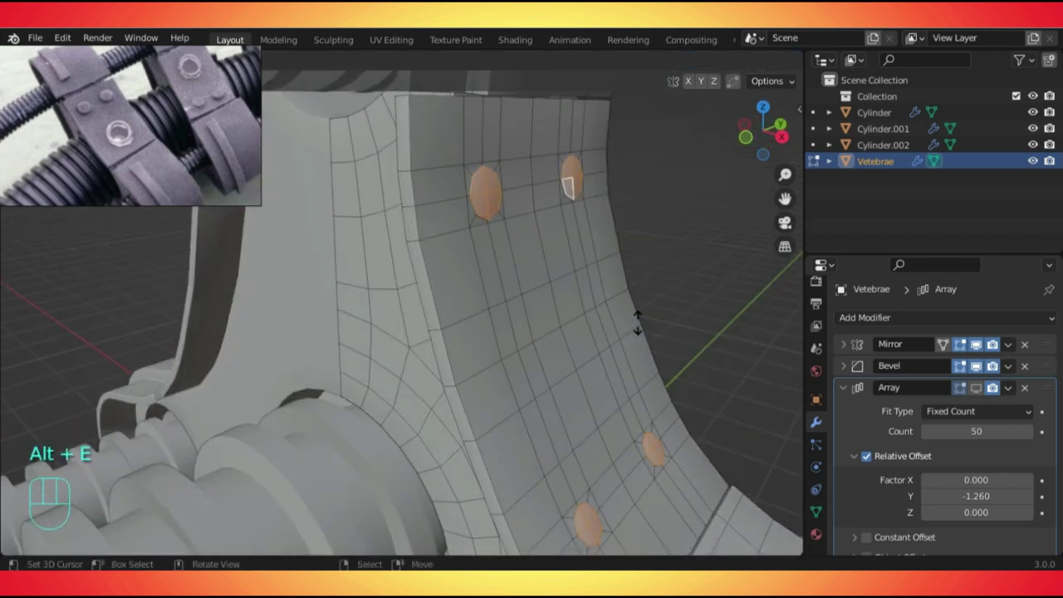
{"action": "left_click", "coordinate": [639, 322]}
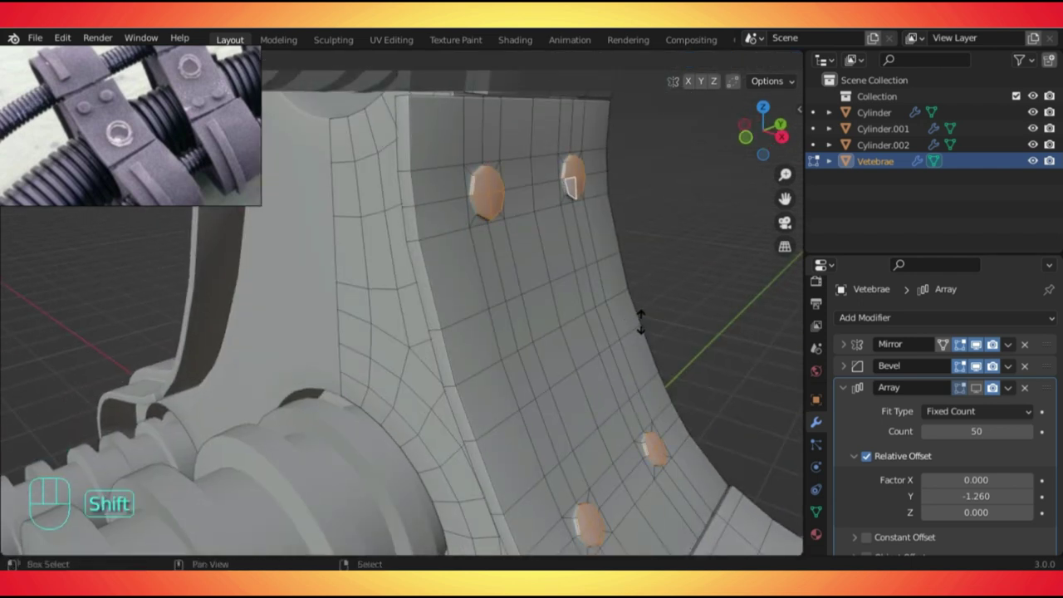
{"action": "left_click", "coordinate": [688, 304]}
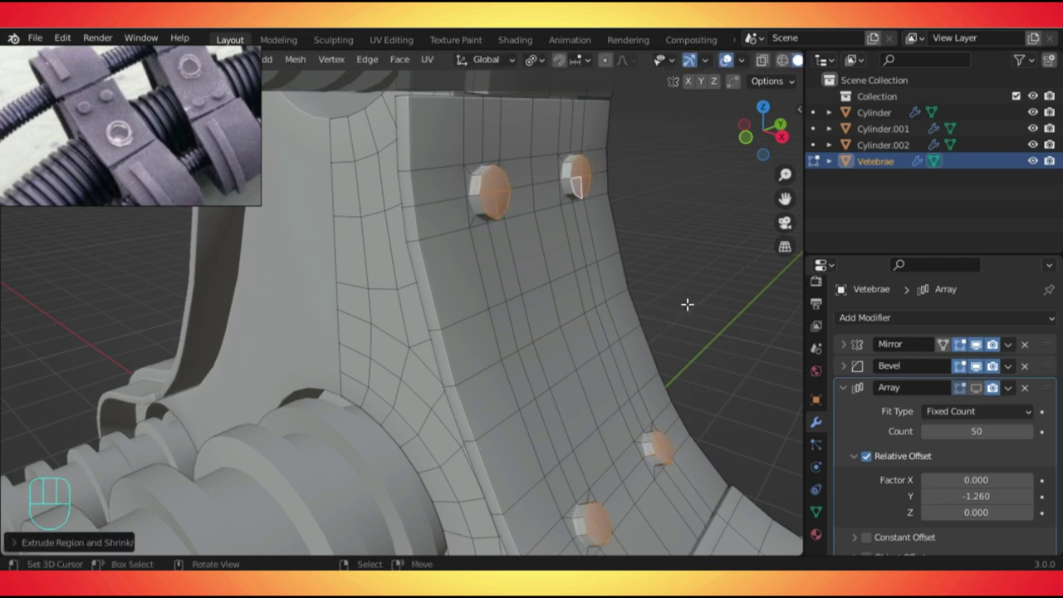
Select the outer rim edge loops of the four bolt heads, bevel them about 0.046 m with 2 segments, and leave Edit Mode.
{"action": "middle_click_drag", "start_coordinate": [503, 191], "coordinate": [453, 295], "text": "shift"}
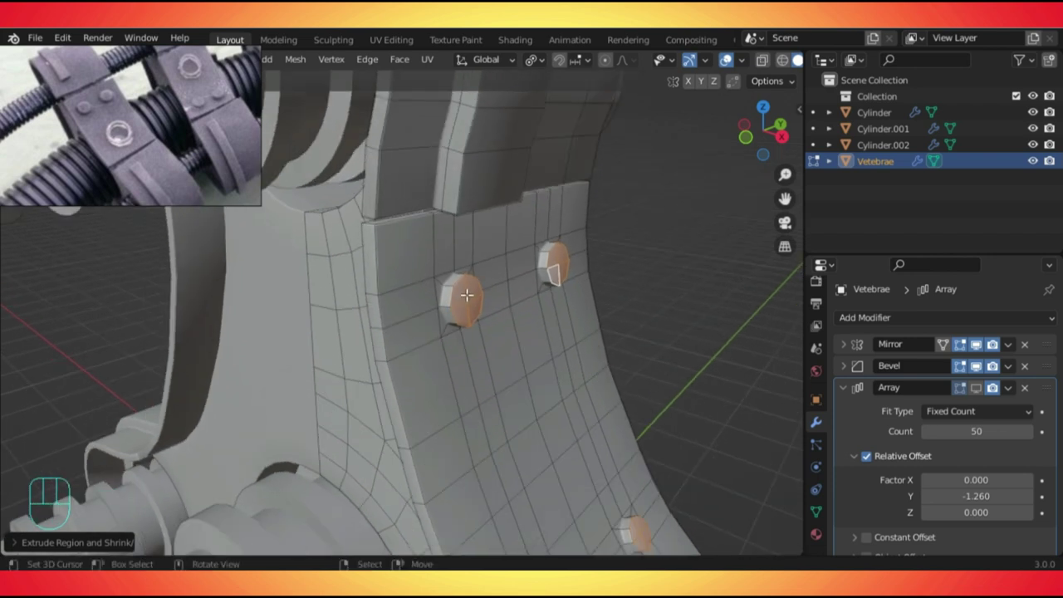
{"action": "left_click", "coordinate": [449, 303], "text": "alt"}
{"action": "right_click", "coordinate": [466, 284], "text": "alt+shift"}
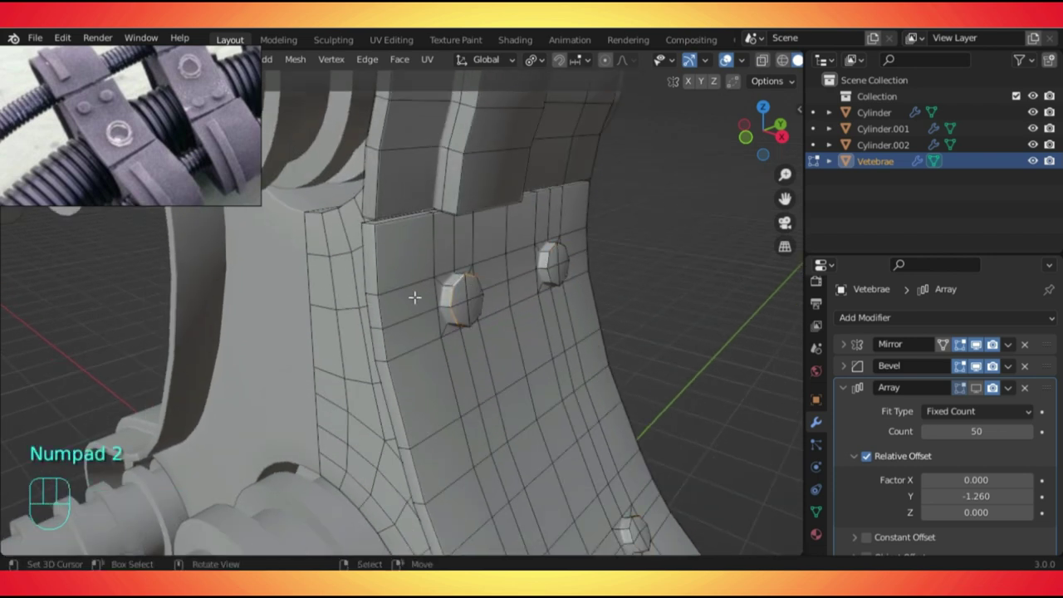
{"action": "middle_click_drag", "start_coordinate": [415, 298], "coordinate": [345, 284]}
{"action": "middle_click_drag", "start_coordinate": [474, 320], "coordinate": [662, 307]}
{"action": "key", "text": "ctrl+z"}
{"action": "right_click", "coordinate": [617, 364], "text": "alt+shift"}
{"action": "key", "text": "ctrl+b"}
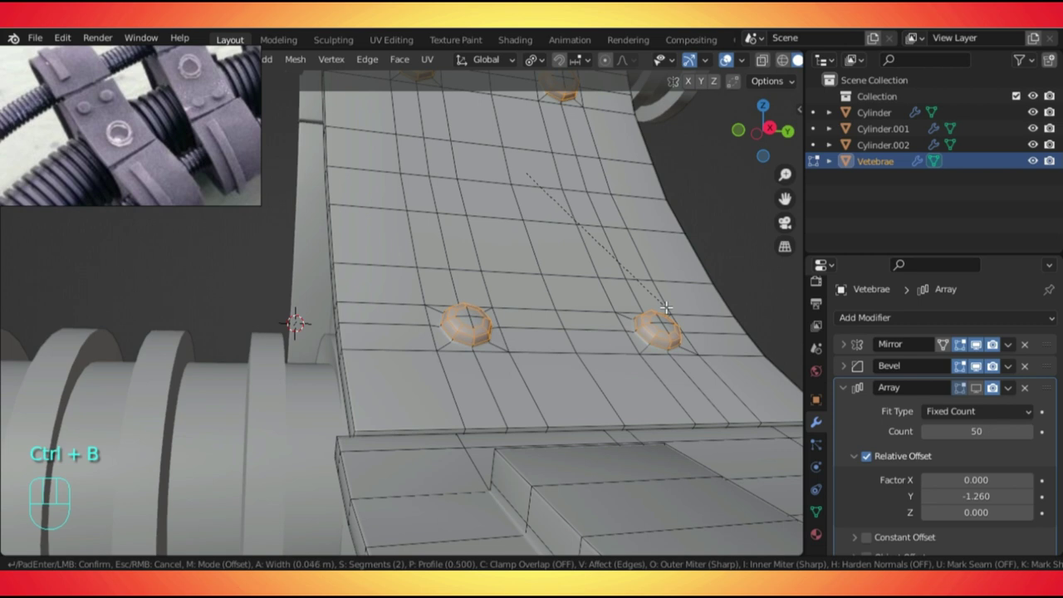
{"action": "left_click", "coordinate": [667, 309]}
{"action": "key", "text": "Tab"}
{"action": "middle_click_drag", "start_coordinate": [670, 311], "coordinate": [427, 299]}
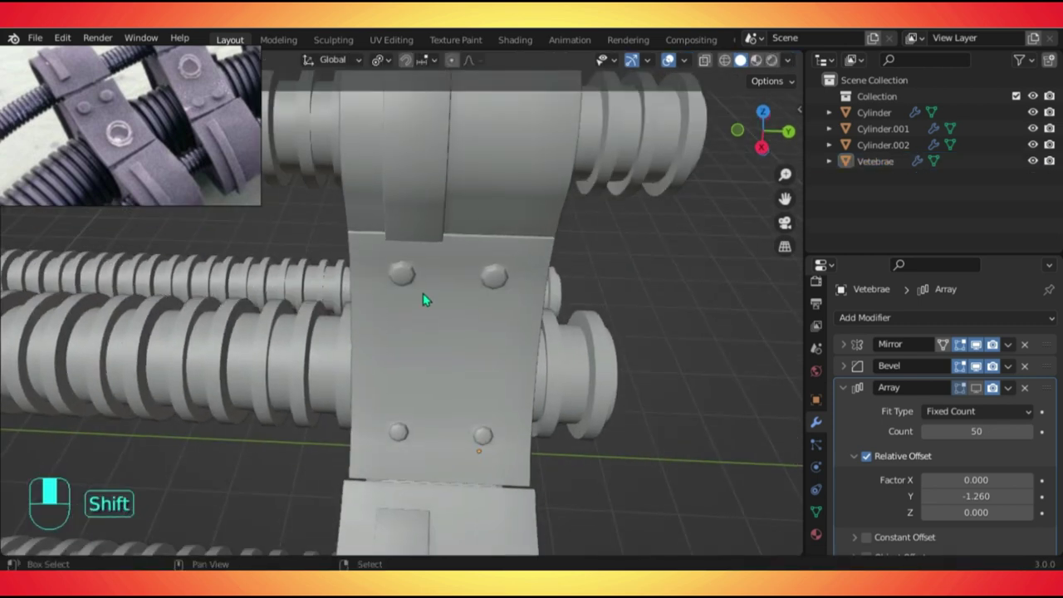
In Edit Mode, slide the two upper corner vertices around the upper-left bolt in toward its rim.
{"action": "scroll", "coordinate": [410, 232], "scroll_direction": "up", "scroll_amount": 4}
{"action": "middle_click_drag", "start_coordinate": [410, 232], "coordinate": [446, 190]}
{"action": "scroll", "coordinate": [415, 260], "scroll_direction": "up", "scroll_amount": 3}
{"action": "middle_click_drag", "start_coordinate": [375, 207], "coordinate": [451, 290], "text": "shift"}
{"action": "left_click", "coordinate": [449, 287]}
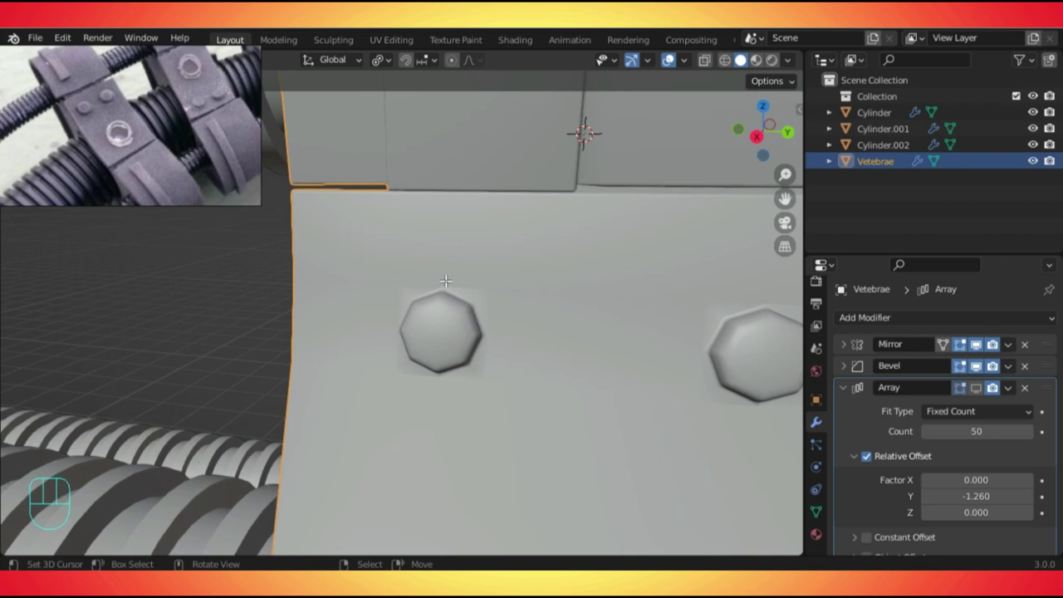
{"action": "key", "text": "Tab"}
{"action": "key", "text": "KP_1"}
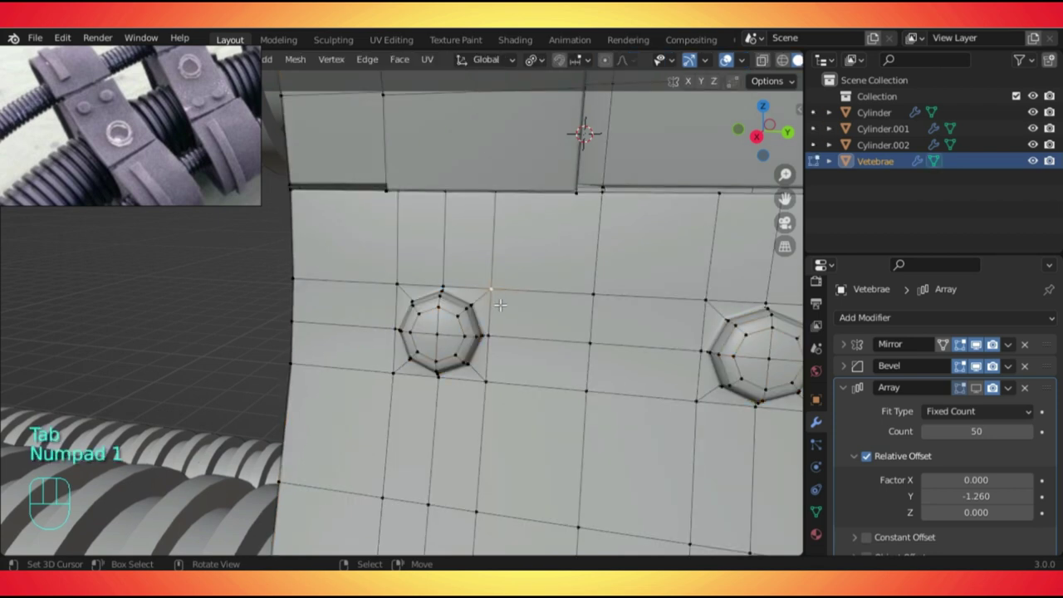
{"action": "key", "text": "g"}
{"action": "key", "text": "g"}
{"action": "left_click", "coordinate": [485, 315]}
{"action": "left_click", "coordinate": [402, 283]}
{"action": "key", "text": "g"}
{"action": "key", "text": "g"}
{"action": "left_click", "coordinate": [414, 297]}
Move the two lower corner vertices around the upper-left bolt in toward its rim and leave Edit Mode.
{"action": "left_click", "coordinate": [389, 374]}
{"action": "key", "text": "g"}
{"action": "key", "text": "g"}
{"action": "left_click", "coordinate": [393, 368]}
{"action": "left_click", "coordinate": [486, 383]}
{"action": "key", "text": "g"}
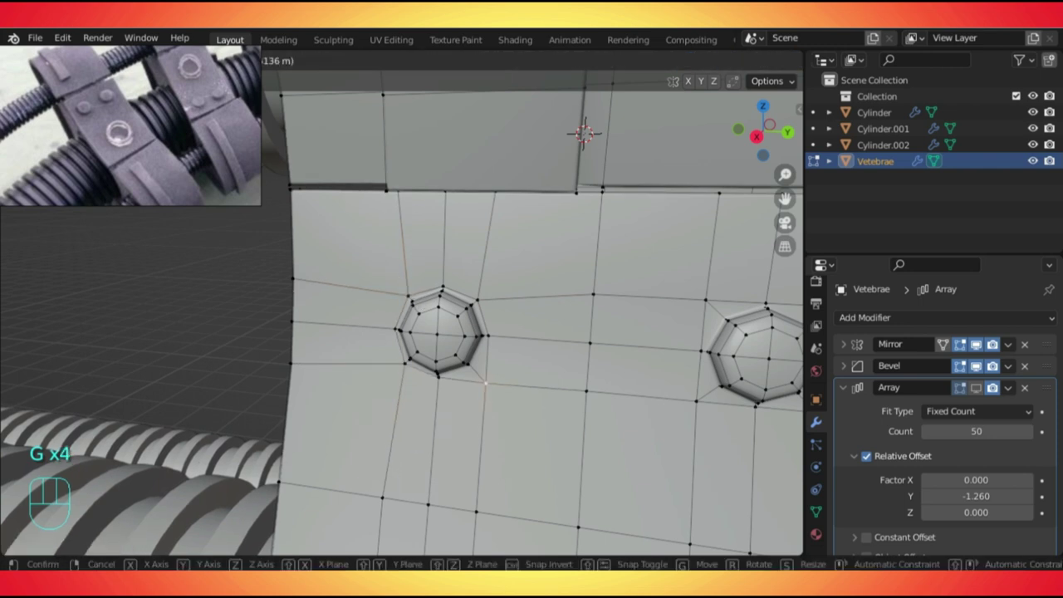
{"action": "left_click", "coordinate": [475, 386]}
{"action": "key", "text": "Tab"}
Slide the surrounding corner vertices of the upper-right bolt in toward its rim in Edit Mode.
{"action": "middle_click_drag", "start_coordinate": [580, 277], "coordinate": [577, 308]}
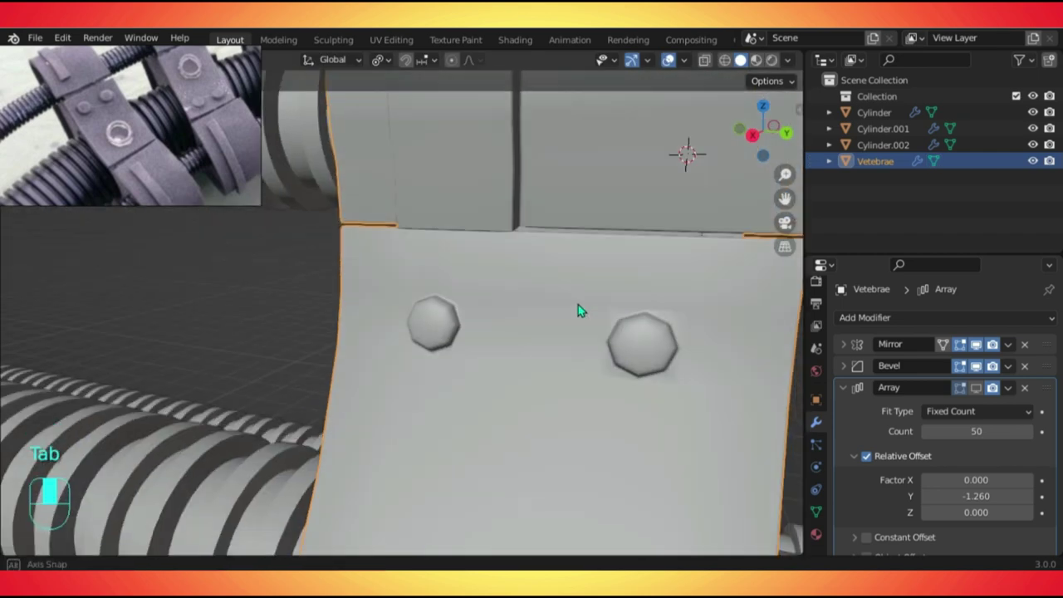
{"action": "key", "text": "Tab"}
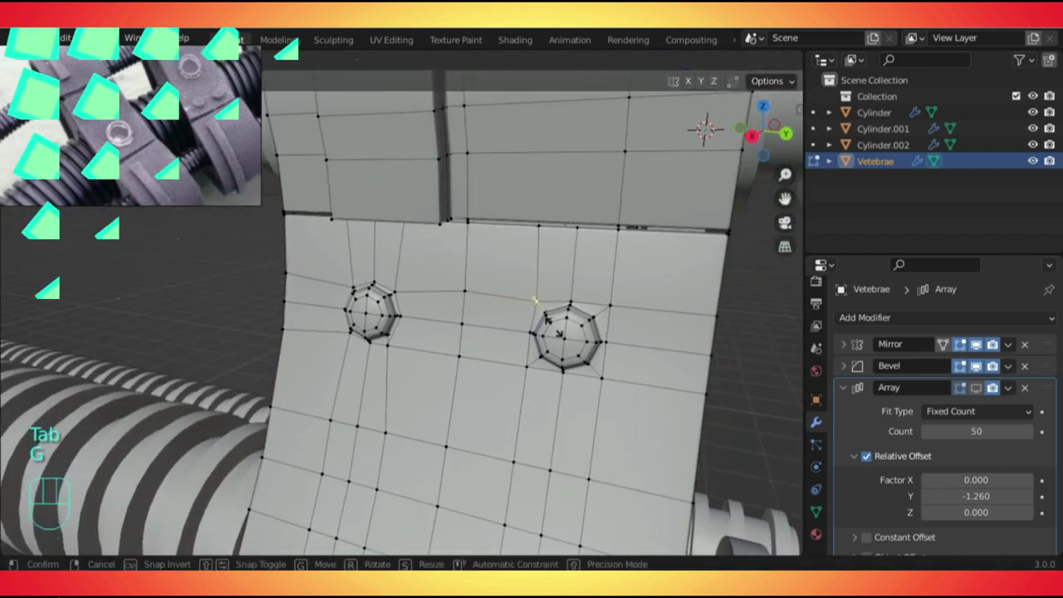
{"action": "right_click", "coordinate": [566, 250]}
{"action": "scroll", "coordinate": [457, 284], "scroll_direction": "down", "scroll_amount": 4}
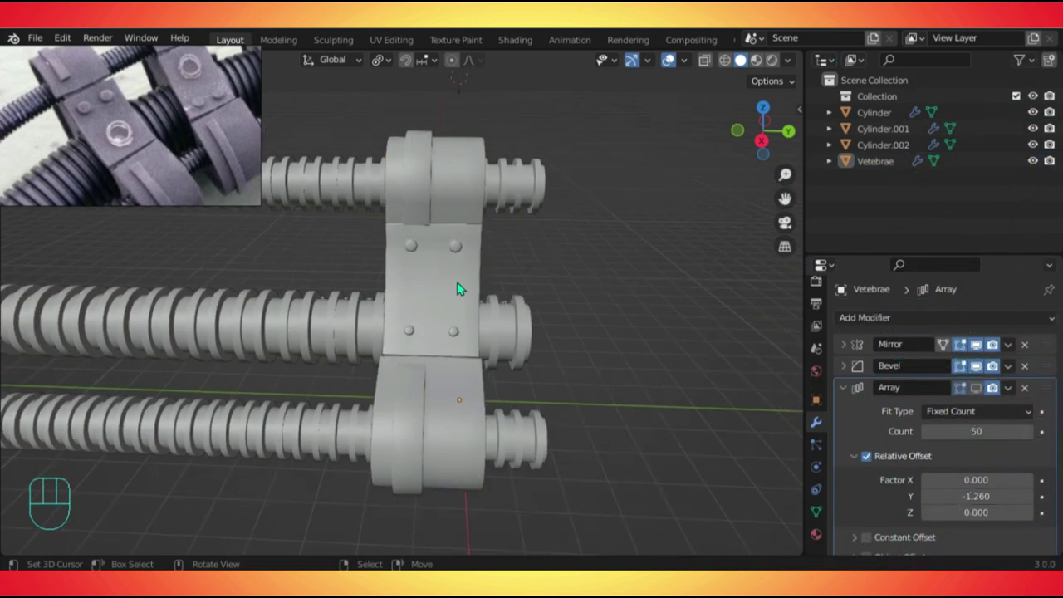
{"action": "middle_click_drag", "start_coordinate": [457, 283], "coordinate": [491, 342], "text": "shift"}
{"action": "scroll", "coordinate": [545, 352], "scroll_direction": "up", "scroll_amount": 4}
{"action": "left_click", "coordinate": [535, 303]}
Examine the bolts' shading and the clamp as a whole, switching between Object and Edit Mode.
{"action": "key", "text": "Tab"}
{"action": "scroll", "coordinate": [491, 341], "scroll_direction": "down", "scroll_amount": 4}
{"action": "middle_click_drag", "start_coordinate": [488, 425], "coordinate": [429, 355], "text": "shift"}
{"action": "key", "text": "Tab"}
{"action": "scroll", "coordinate": [427, 357], "scroll_direction": "down", "scroll_amount": 2}
{"action": "middle_click_drag", "start_coordinate": [312, 434], "coordinate": [208, 444]}
{"action": "scroll", "coordinate": [391, 445], "scroll_direction": "down", "scroll_amount": 1}
{"action": "key", "text": "Tab"}
Select the two-by-two block of faces at the panel's centre, between the upper and lower bolt pairs.
{"action": "scroll", "coordinate": [384, 380], "scroll_direction": "up", "scroll_amount": 4}
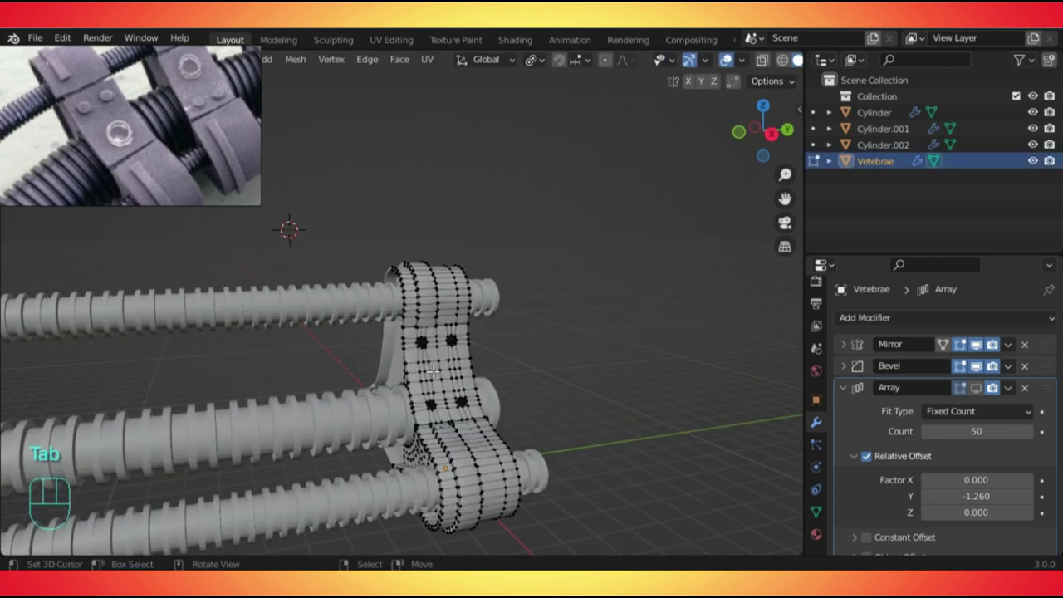
{"action": "middle_click_drag", "start_coordinate": [349, 354], "coordinate": [287, 334], "text": "shift"}
{"action": "scroll", "coordinate": [379, 429], "scroll_direction": "up", "scroll_amount": 2}
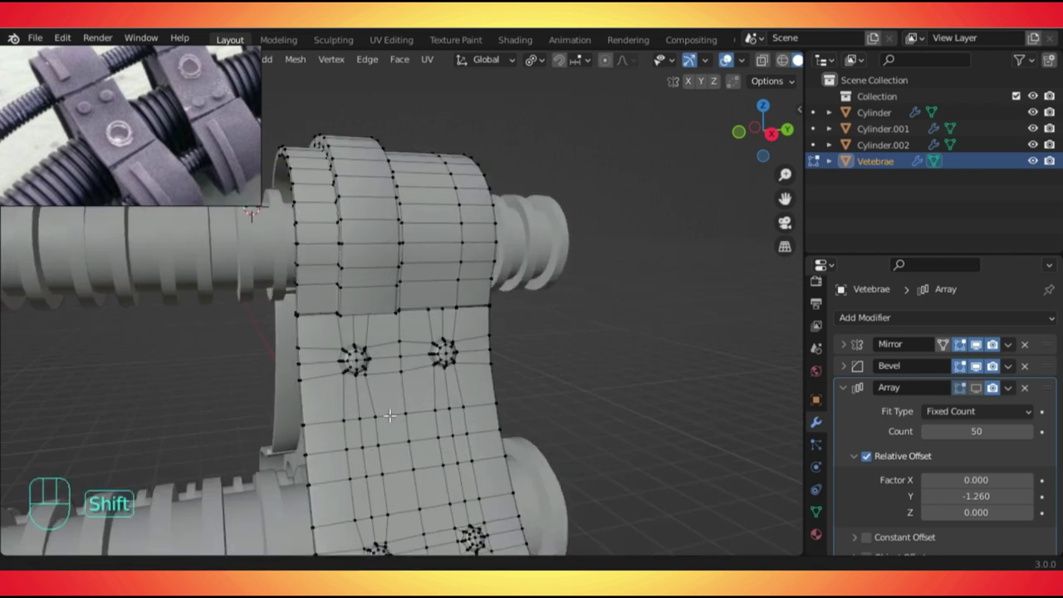
{"action": "middle_click_drag", "start_coordinate": [387, 413], "coordinate": [387, 439], "text": "shift"}
{"action": "left_click", "coordinate": [380, 416], "text": "ctrl"}
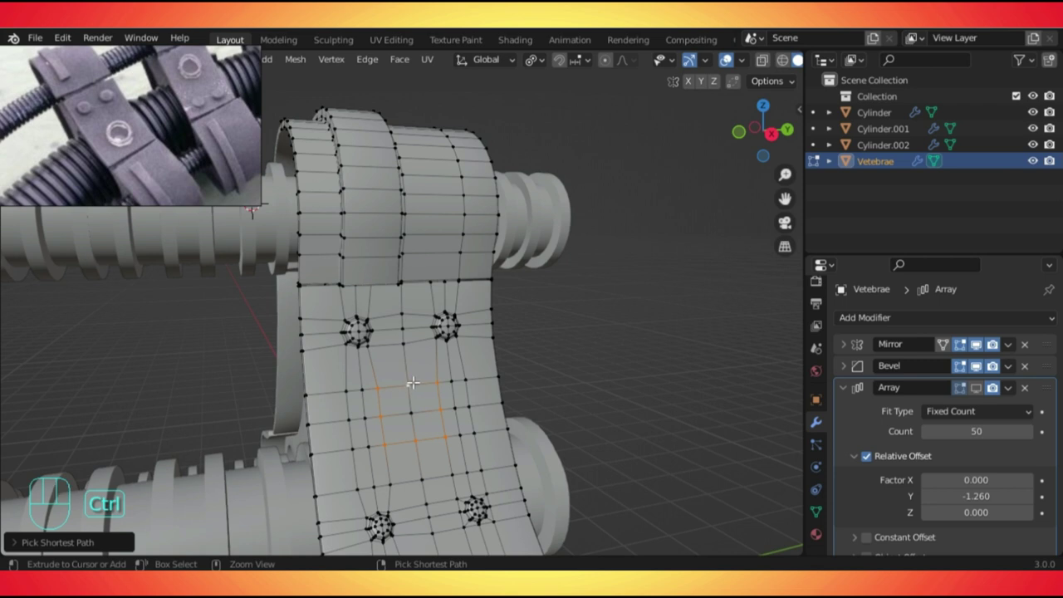
{"action": "key", "text": "KP_3"}
{"action": "right_click", "coordinate": [420, 400]}
{"action": "right_click", "coordinate": [397, 408], "text": "ctrl"}
{"action": "right_click", "coordinate": [399, 428], "text": "ctrl"}
{"action": "right_click", "coordinate": [431, 429], "text": "ctrl"}
Inset the four selected centre faces slightly twice to add two square borders around them.
{"action": "scroll", "coordinate": [432, 430], "scroll_direction": "up", "scroll_amount": 2}
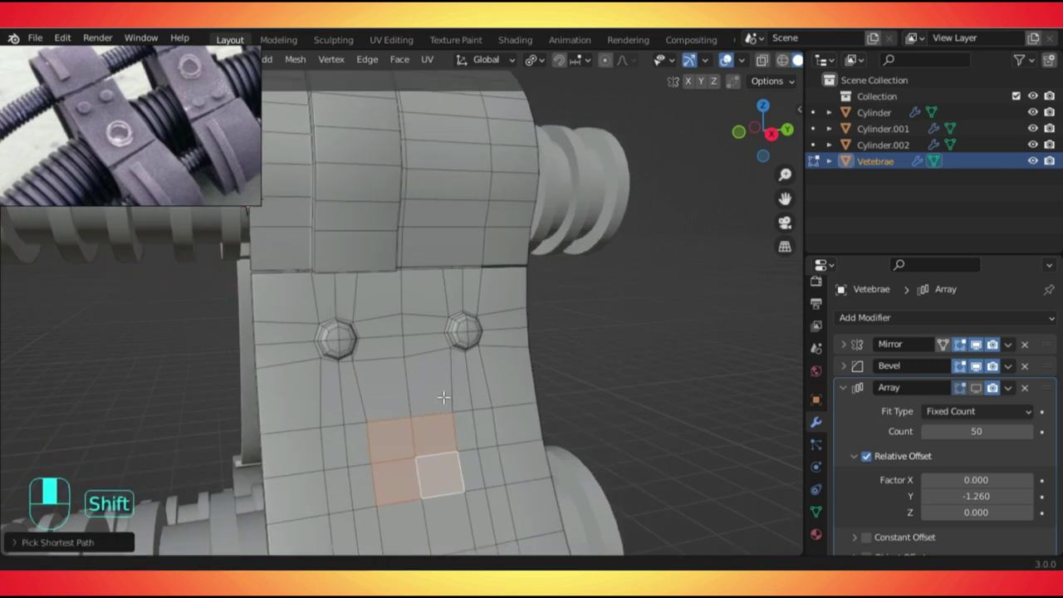
{"action": "middle_click_drag", "start_coordinate": [438, 399], "coordinate": [449, 370], "text": "shift"}
{"action": "key", "text": "i"}
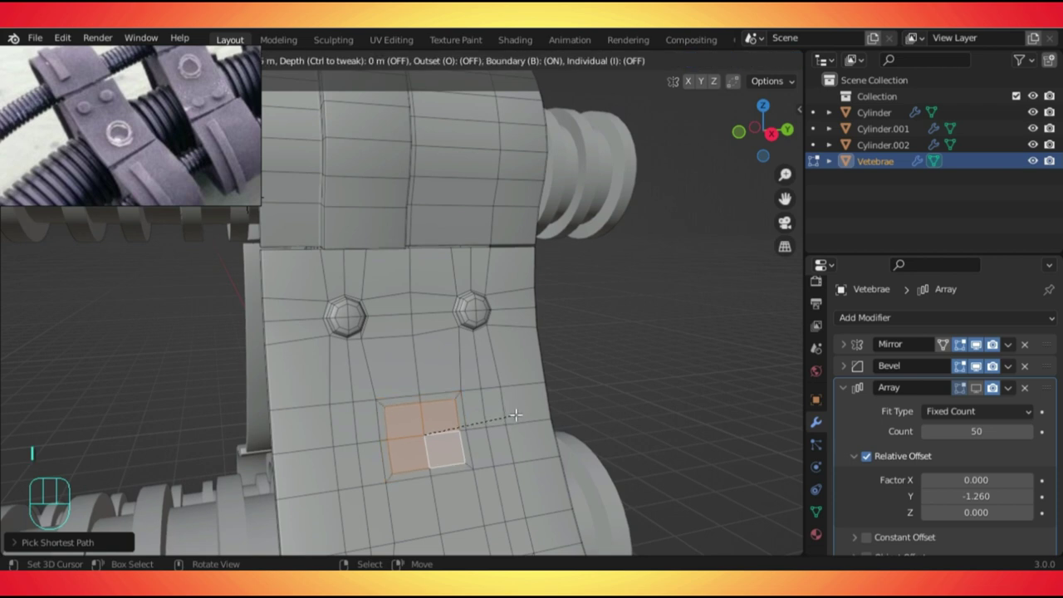
{"action": "left_click", "coordinate": [516, 414]}
{"action": "key", "text": "i"}
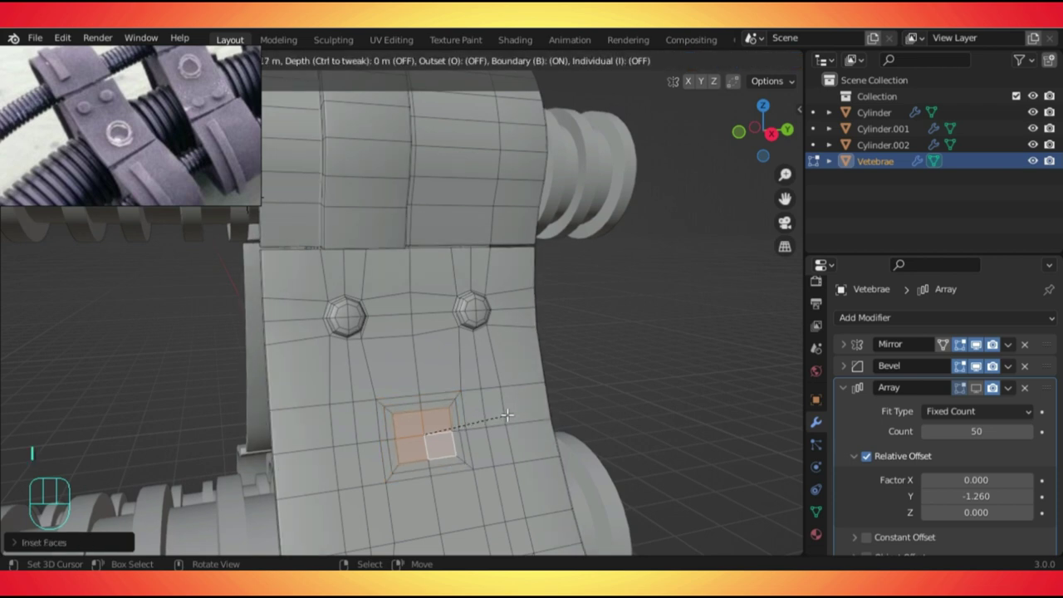
{"action": "left_click", "coordinate": [507, 414]}
Turn the inner inset square at the panel's centre into a circle with LoopTools Circle.
{"action": "key", "text": "w"}
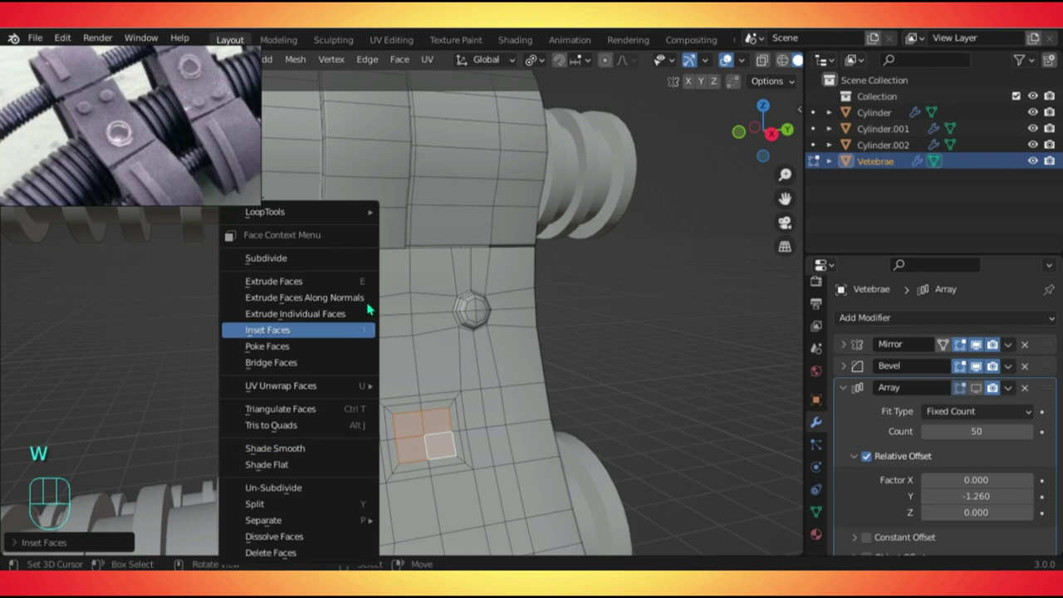
{"action": "mouse_move", "coordinate": [331, 214]}
{"action": "left_click", "coordinate": [418, 228]}
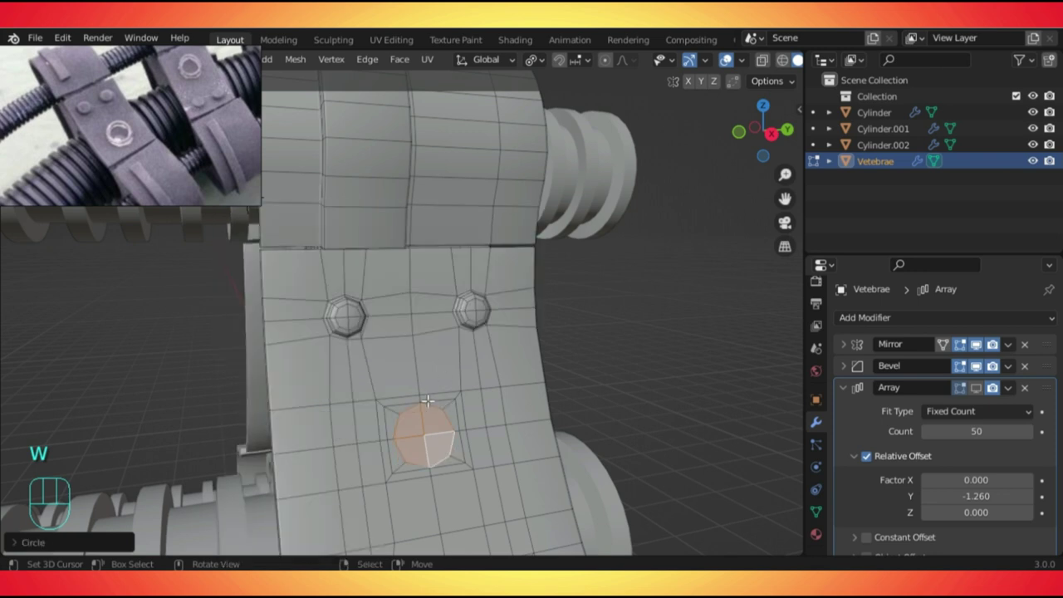
Extrude the central circular faces outward along their normals into a disc taller than the four bolts.
{"action": "middle_click_drag", "start_coordinate": [453, 506], "coordinate": [517, 463]}
{"action": "key", "text": "alt+e"}
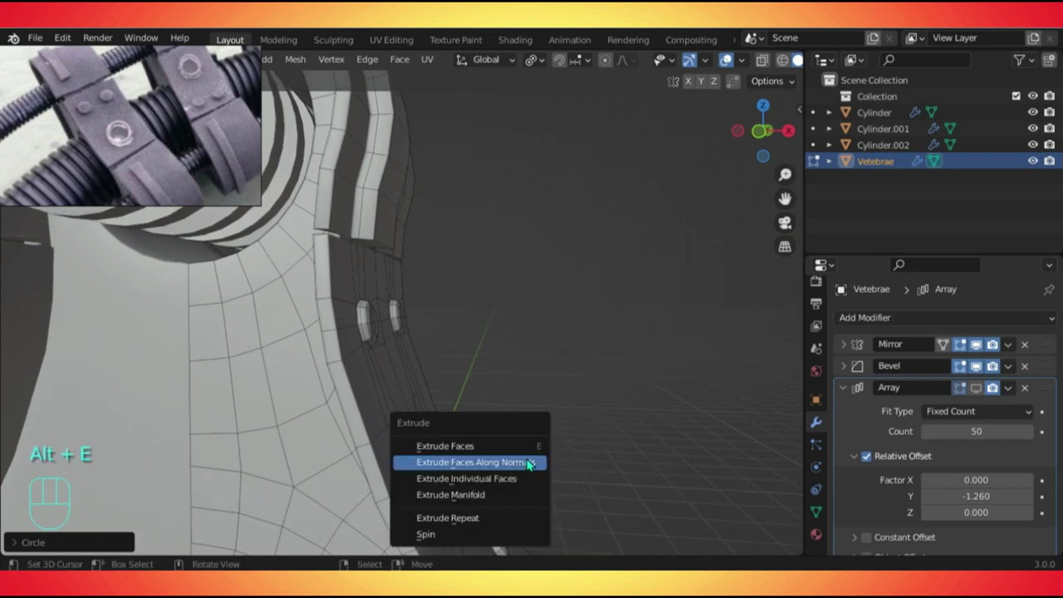
{"action": "key", "text": "alt+e"}
{"action": "left_click", "coordinate": [478, 391]}
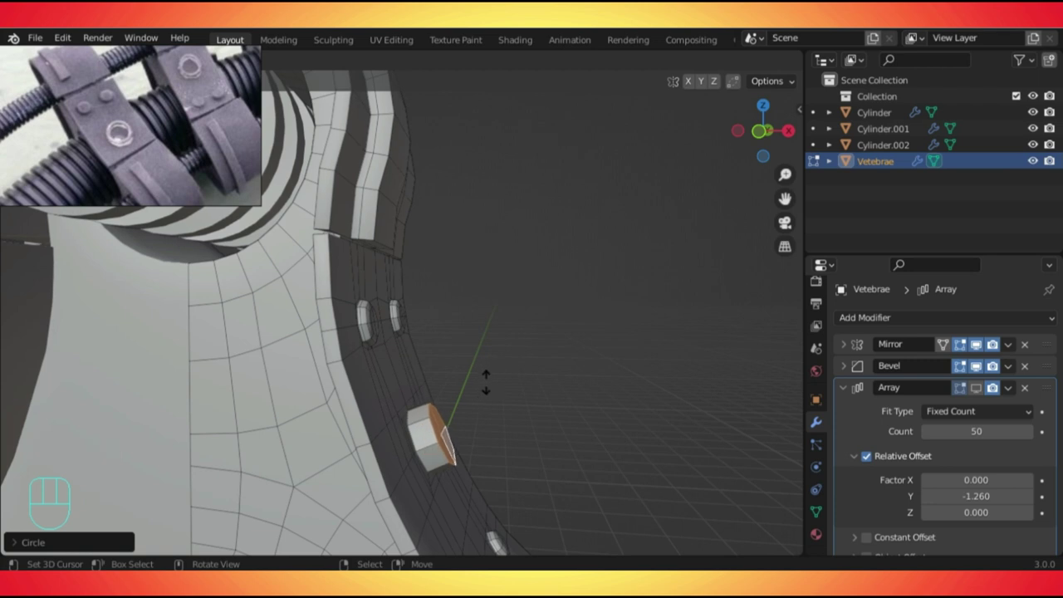
{"action": "left_click", "coordinate": [486, 382]}
Select the four top faces of the raised central disc in face mode.
{"action": "middle_click_drag", "start_coordinate": [467, 485], "coordinate": [337, 485]}
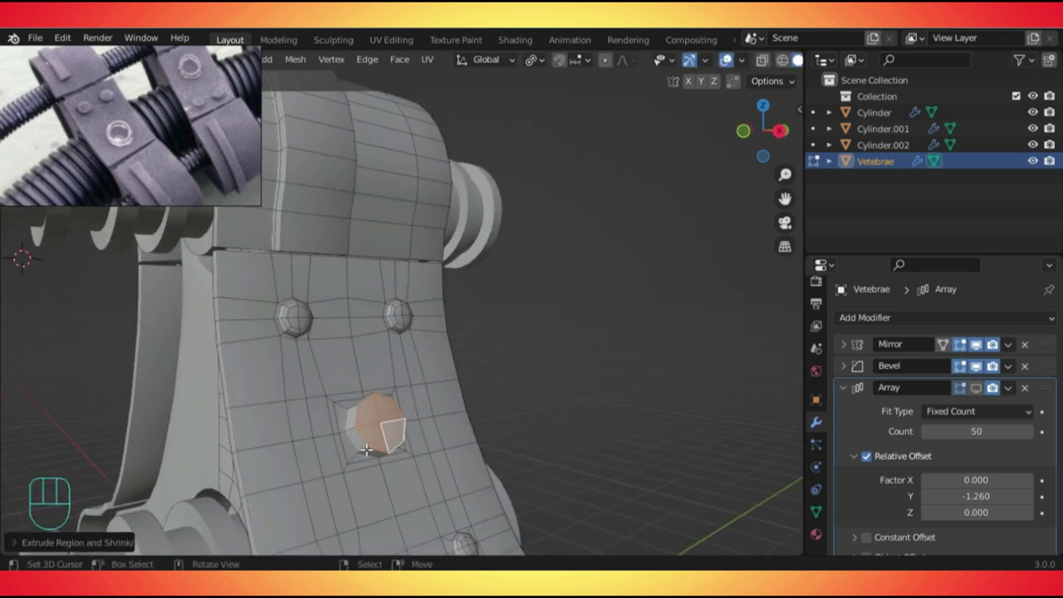
{"action": "key", "text": "2"}
{"action": "right_click", "coordinate": [370, 450], "text": "alt"}
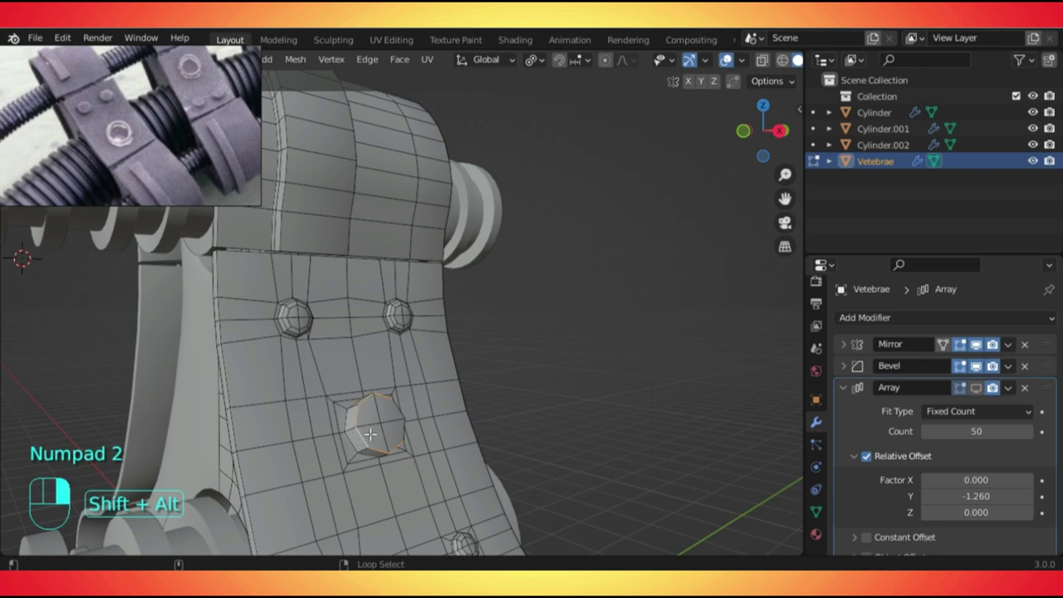
{"action": "middle_click_drag", "start_coordinate": [370, 434], "coordinate": [441, 394], "text": "shift"}
{"action": "key", "text": "KP_4"}
{"action": "key", "text": "KP_3"}
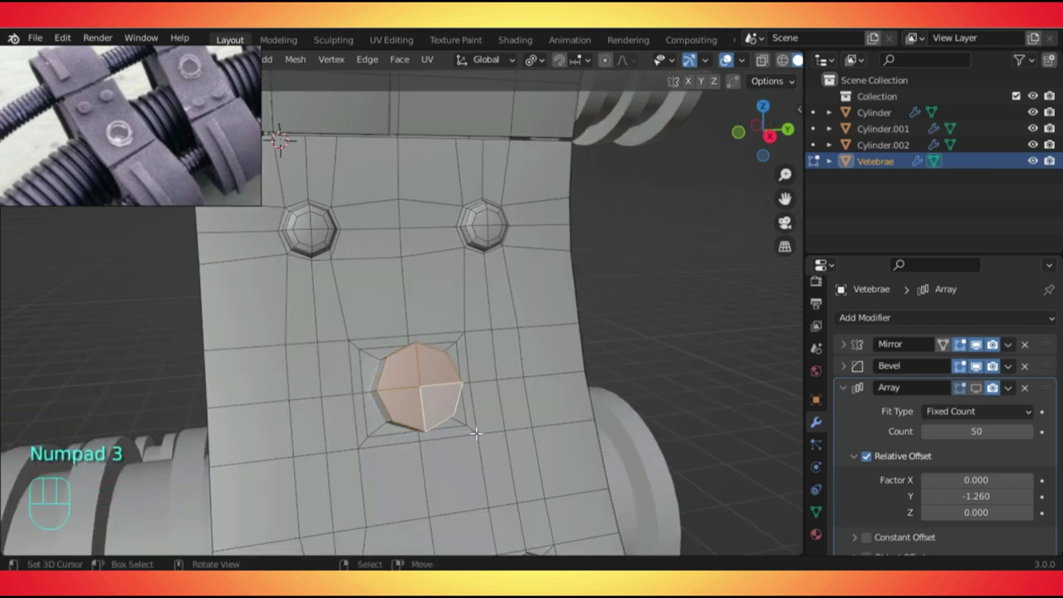
Inset the central disc's four top faces and extrude the inner faces inward to form a recessed ring.
{"action": "key", "text": "i"}
{"action": "left_click", "coordinate": [464, 432]}
{"action": "middle_click_drag", "start_coordinate": [464, 432], "coordinate": [532, 388]}
{"action": "middle_click_drag", "start_coordinate": [484, 429], "coordinate": [461, 426]}
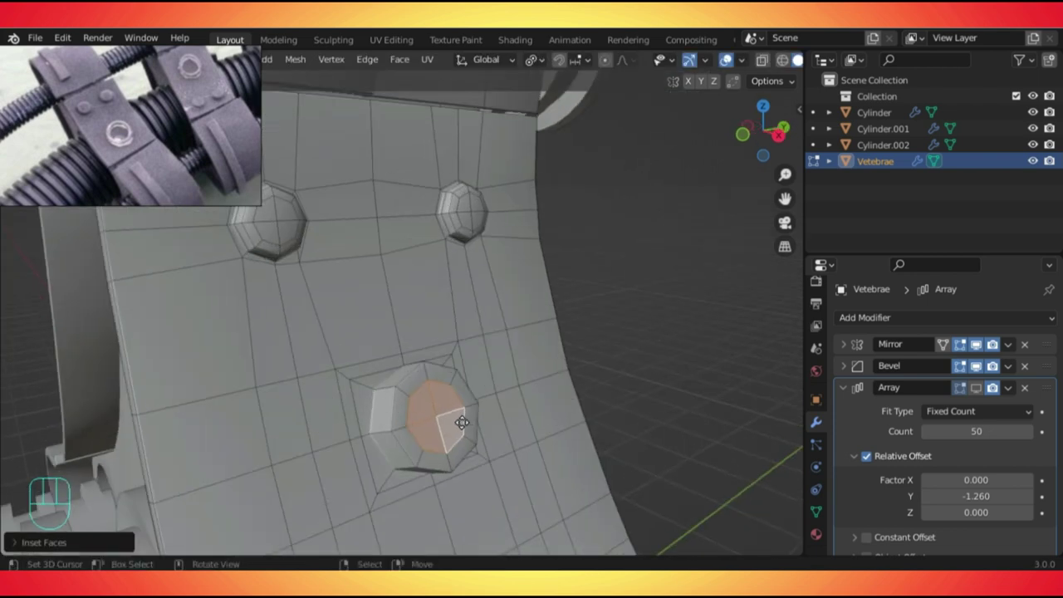
{"action": "key", "text": "e"}
{"action": "left_click", "coordinate": [451, 423]}
{"action": "key", "text": "Tab"}
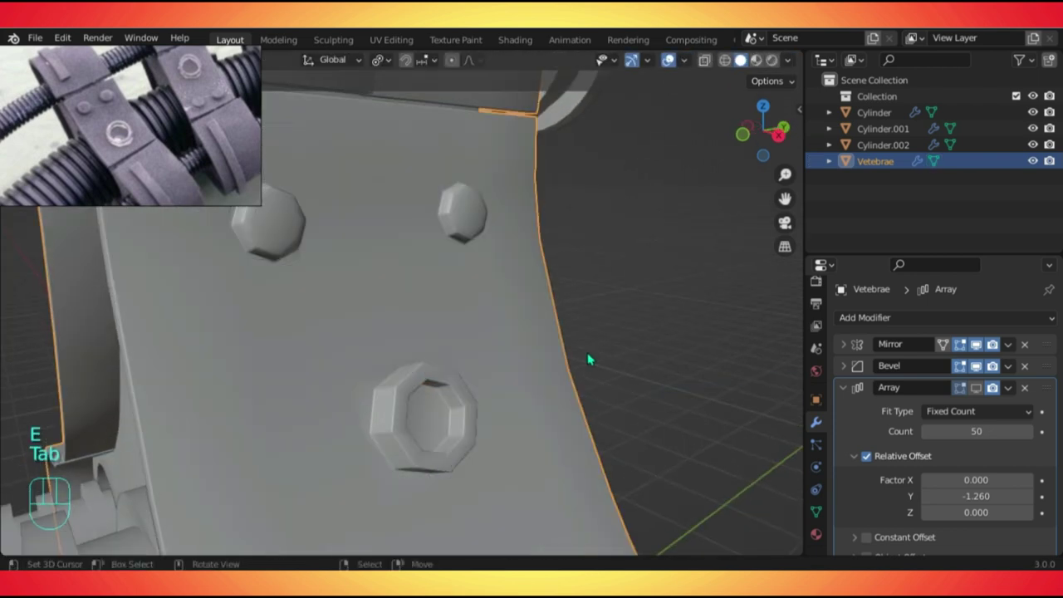
{"action": "middle_click_drag", "start_coordinate": [490, 392], "coordinate": [564, 367]}
{"action": "scroll", "coordinate": [524, 384], "scroll_direction": "down", "scroll_amount": 6}
{"action": "middle_click_drag", "start_coordinate": [409, 406], "coordinate": [554, 332]}
{"action": "scroll", "coordinate": [516, 319], "scroll_direction": "up", "scroll_amount": 3}
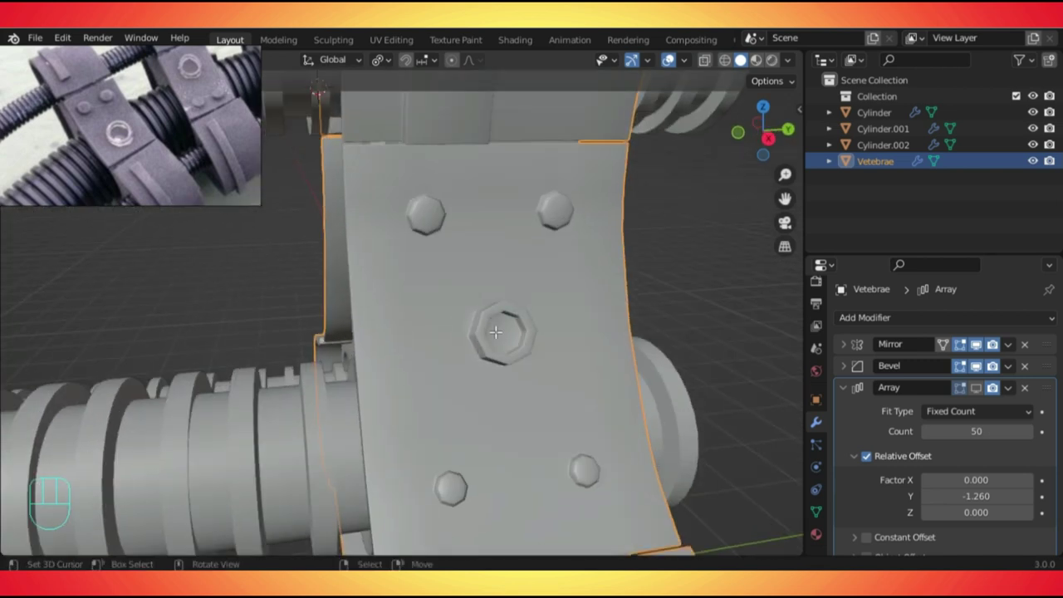
Slide the corner vertex of the square border around the central ring inward, close to the ring's edge.
{"action": "key", "text": "Tab"}
{"action": "scroll", "coordinate": [496, 332], "scroll_direction": "up", "scroll_amount": 2}
{"action": "key", "text": "1"}
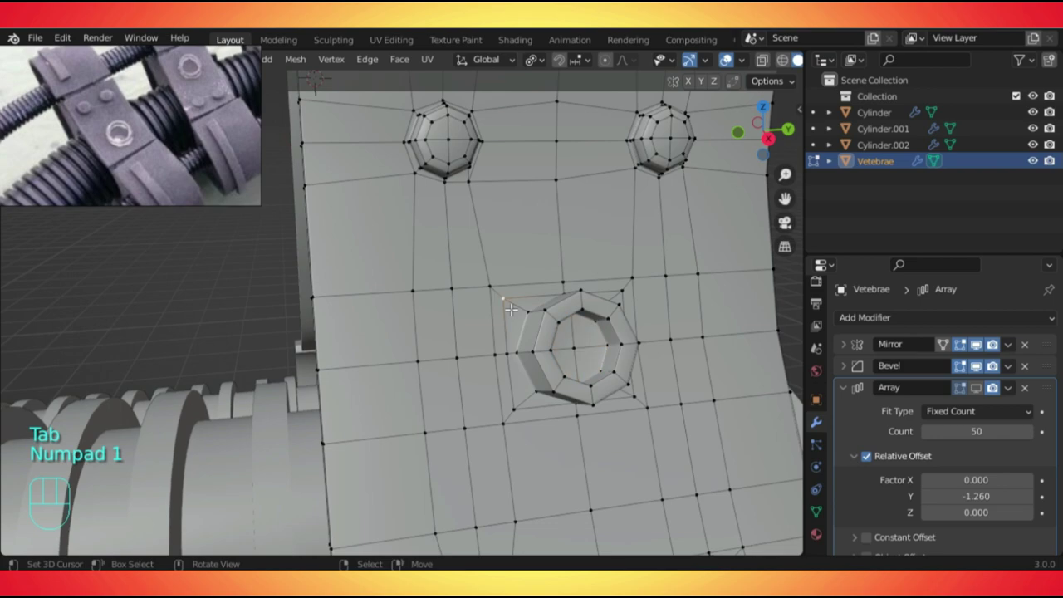
{"action": "left_click", "coordinate": [509, 304]}
{"action": "key", "text": "g"}
{"action": "left_click", "coordinate": [520, 316]}
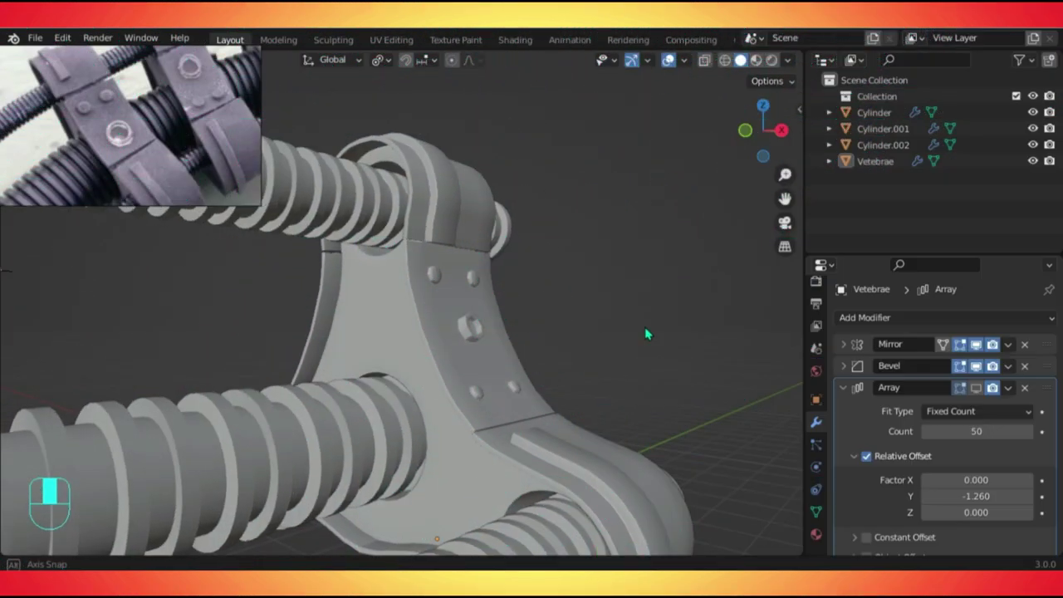
{"action": "middle_click_drag", "start_coordinate": [647, 334], "coordinate": [496, 347]}
Examine the clamp from the side and the large collar's outer surface up close around the mirror seam.
{"action": "key", "text": "KP_3"}
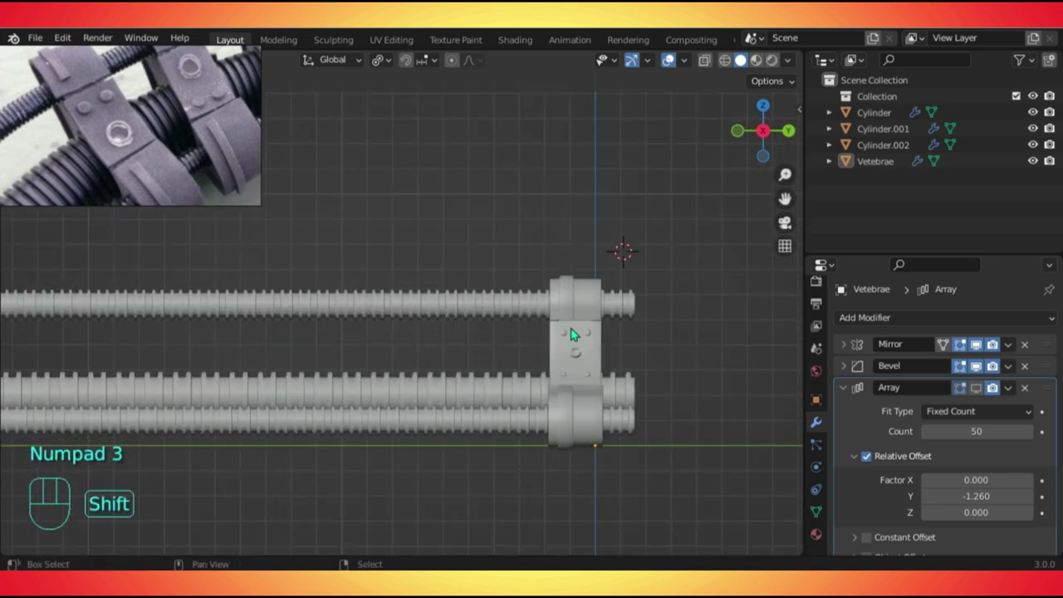
{"action": "middle_click_drag", "start_coordinate": [623, 311], "coordinate": [487, 384], "text": "shift"}
{"action": "scroll", "coordinate": [487, 384], "scroll_direction": "up", "scroll_amount": 5}
{"action": "middle_click_drag", "start_coordinate": [435, 422], "coordinate": [402, 378]}
{"action": "scroll", "coordinate": [374, 424], "scroll_direction": "up", "scroll_amount": 4}
{"action": "middle_click_drag", "start_coordinate": [399, 398], "coordinate": [395, 435]}
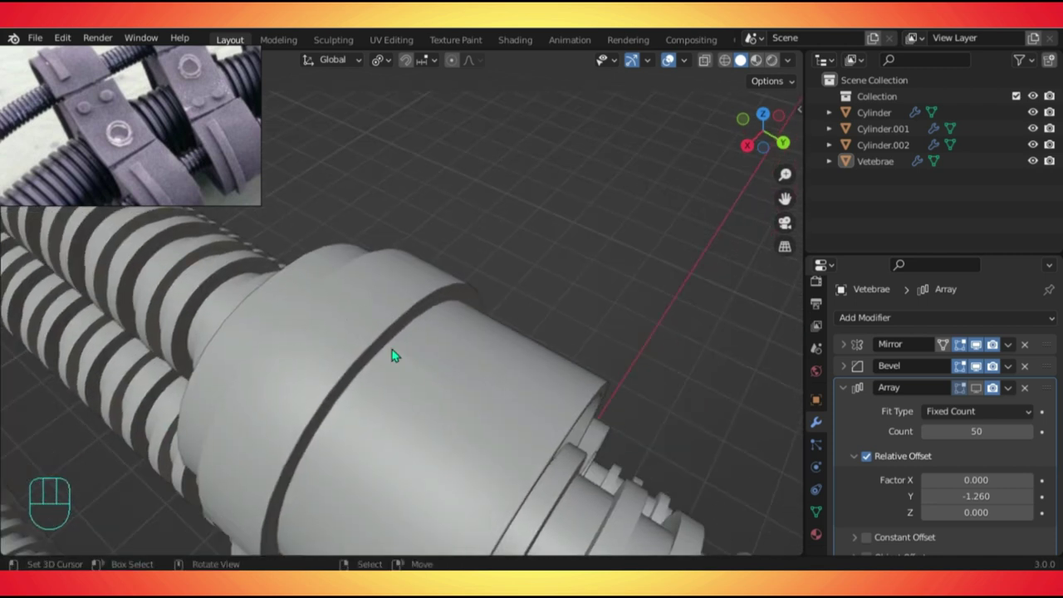
{"action": "middle_click_drag", "start_coordinate": [449, 393], "coordinate": [411, 370]}
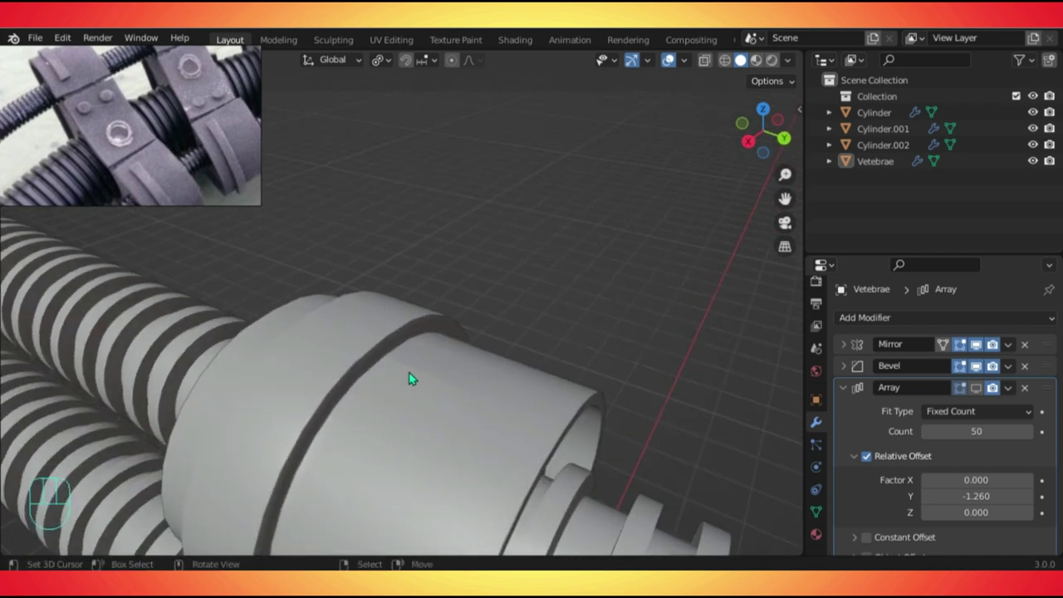
{"action": "scroll", "coordinate": [453, 396], "scroll_direction": "down", "scroll_amount": 2}
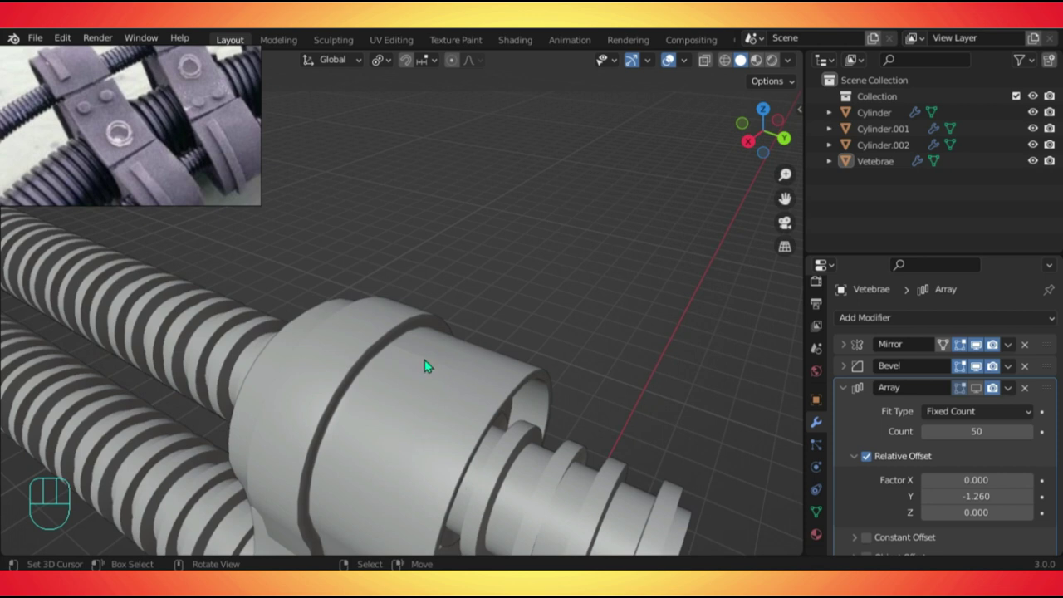
Select the hidden interior faces along the mirror seam beneath the vertebra's large collar and delete them.
{"action": "left_click", "coordinate": [424, 367]}
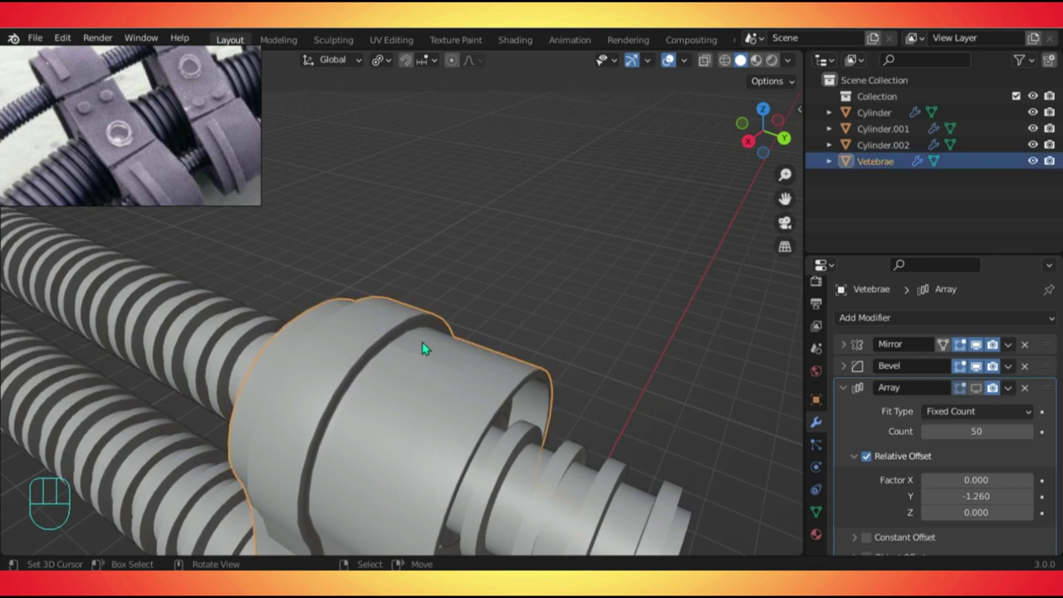
{"action": "key", "text": "alt+z"}
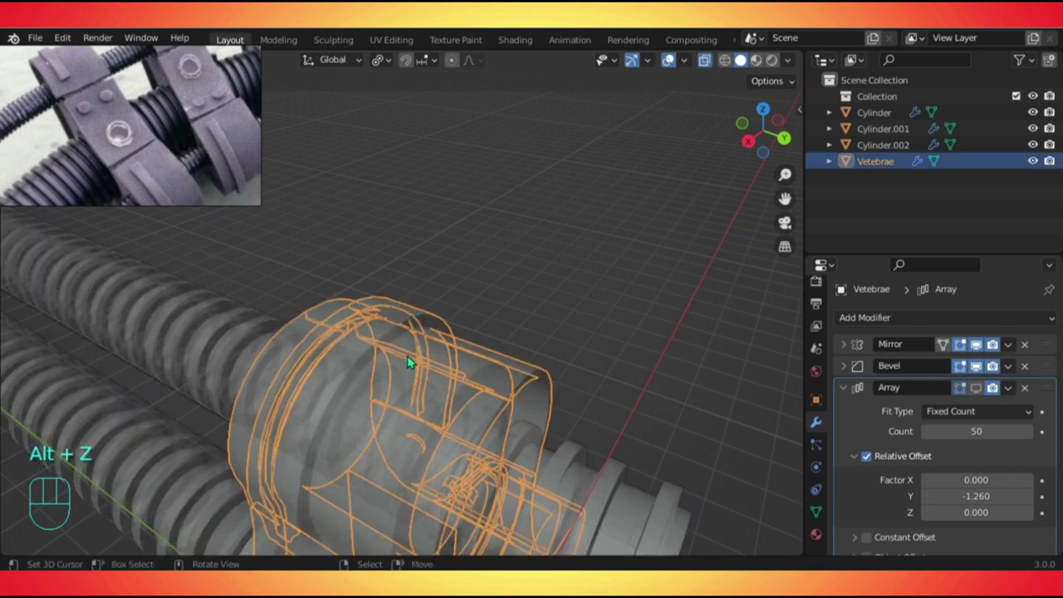
{"action": "scroll", "coordinate": [407, 360], "scroll_direction": "up", "scroll_amount": 3}
{"action": "key", "text": "alt+z"}
{"action": "key", "text": "Tab"}
{"action": "middle_click_drag", "start_coordinate": [410, 354], "coordinate": [415, 344]}
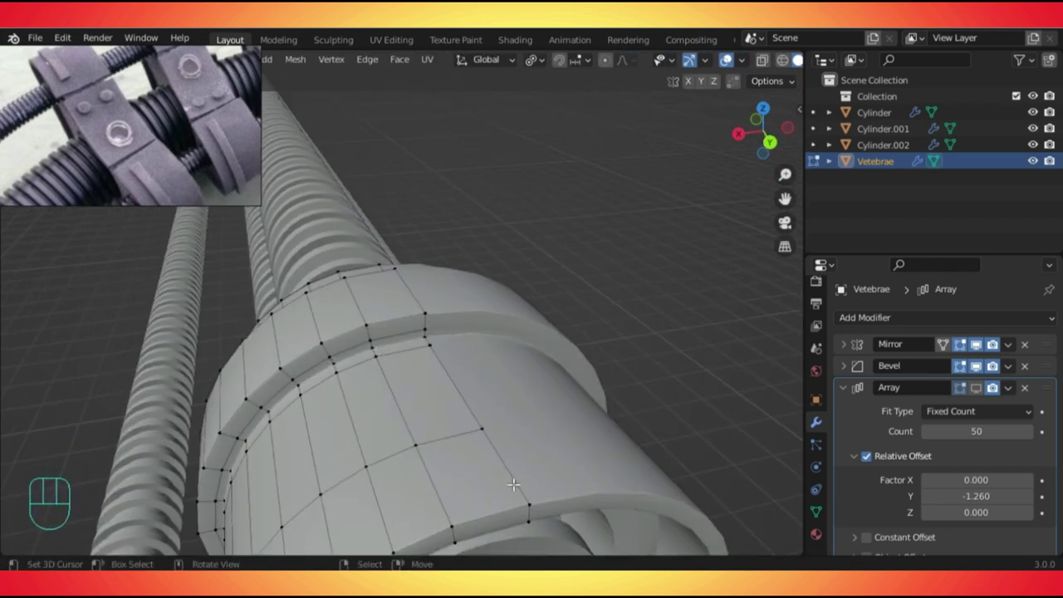
{"action": "key", "text": "alt+z"}
{"action": "middle_click_drag", "start_coordinate": [432, 376], "coordinate": [527, 349]}
{"action": "left_click", "coordinate": [428, 382]}
{"action": "right_click", "coordinate": [412, 369], "text": "shift"}
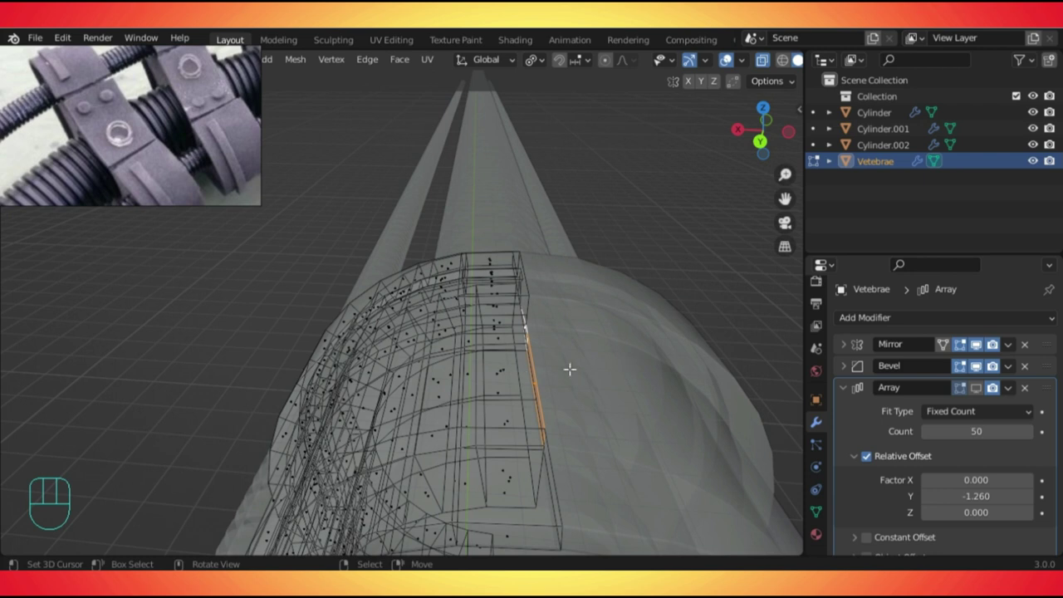
{"action": "mouse_move", "coordinate": [555, 375]}
{"action": "middle_mouse_down"}
{"action": "mouse_move", "coordinate": [584, 390]}
{"action": "mouse_move", "coordinate": [546, 380]}
{"action": "mouse_move", "coordinate": [554, 390]}
{"action": "mouse_move", "coordinate": [544, 391]}
{"action": "mouse_move", "coordinate": [560, 313]}
{"action": "mouse_move", "coordinate": [538, 363]}
{"action": "middle_mouse_up"}
{"action": "key", "text": "alt+z"}
{"action": "key", "text": "Tab"}
{"action": "key", "text": "Tab"}
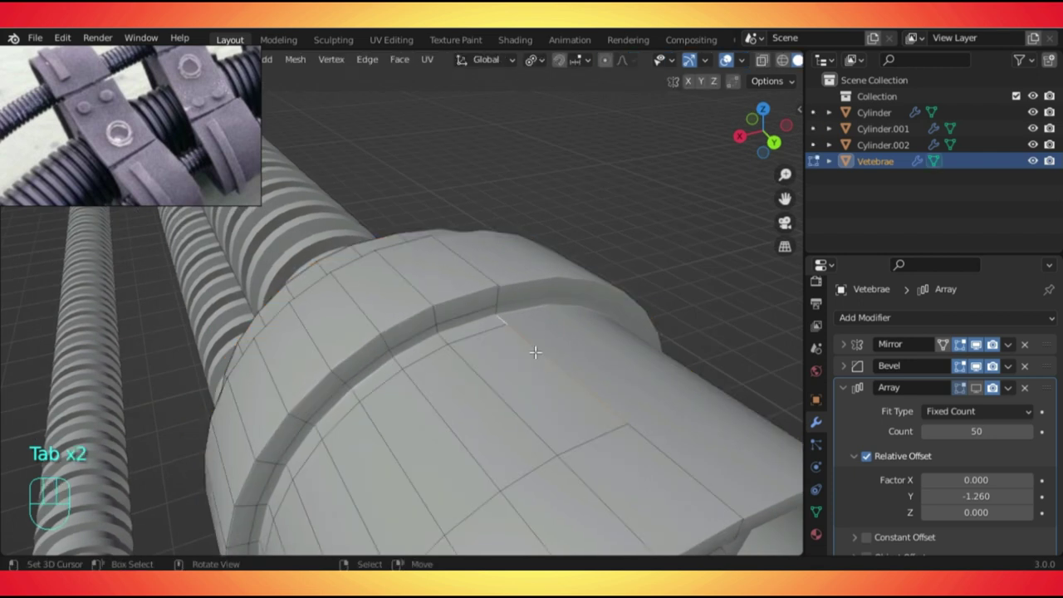
{"action": "key", "text": "Delete"}
{"action": "left_click", "coordinate": [536, 354]}
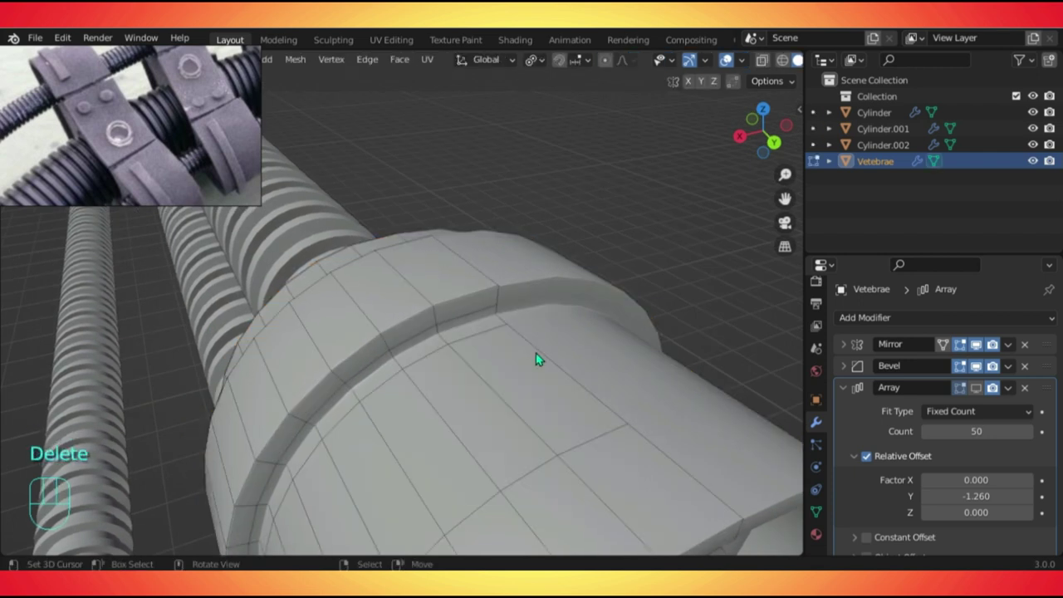
{"action": "key", "text": "Tab"}
Isolate the vertebra clamp in local view and inspect the mirror seam on its underside.
{"action": "middle_click_drag", "start_coordinate": [513, 363], "coordinate": [470, 444]}
{"action": "scroll", "coordinate": [529, 358], "scroll_direction": "down", "scroll_amount": 2}
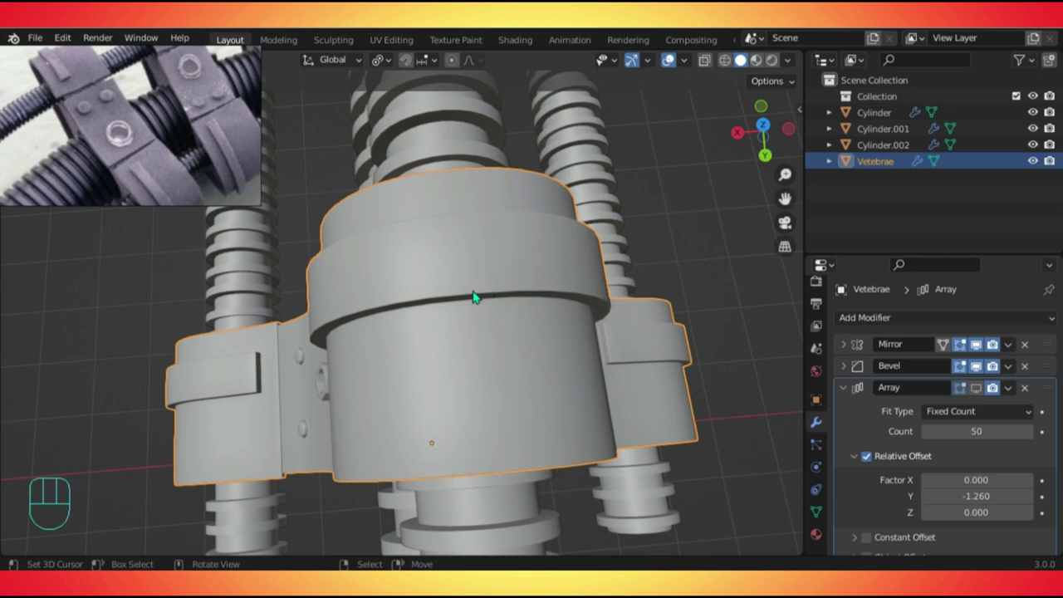
{"action": "scroll", "coordinate": [440, 328], "scroll_direction": "down", "scroll_amount": 2}
{"action": "middle_click_drag", "start_coordinate": [435, 348], "coordinate": [443, 276]}
{"action": "middle_click_drag", "start_coordinate": [421, 425], "coordinate": [454, 281], "text": "shift"}
{"action": "middle_click_drag", "start_coordinate": [454, 490], "coordinate": [485, 51], "text": "shift"}
{"action": "key", "text": "KP_Divide"}
{"action": "middle_click_drag", "start_coordinate": [420, 306], "coordinate": [693, 254]}
{"action": "key", "text": "Tab"}
{"action": "scroll", "coordinate": [467, 326], "scroll_direction": "up", "scroll_amount": 3}
{"action": "scroll", "coordinate": [468, 327], "scroll_direction": "down", "scroll_amount": 3}
{"action": "middle_click_drag", "start_coordinate": [451, 299], "coordinate": [523, 430]}
{"action": "key", "text": "Tab"}
{"action": "scroll", "coordinate": [501, 393], "scroll_direction": "up", "scroll_amount": 3}
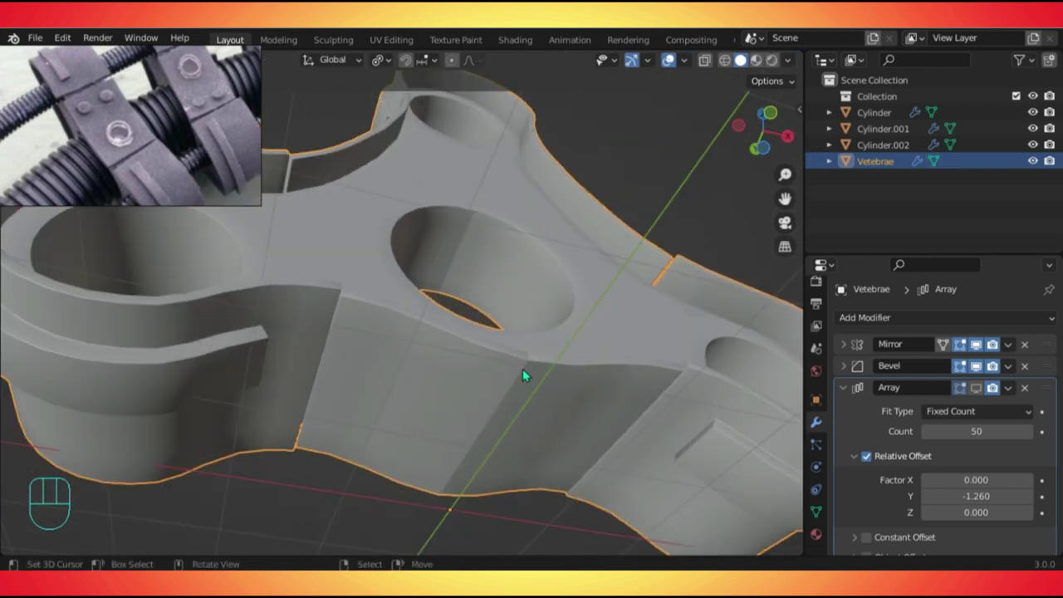
Select the interior faces along the mirror seam between the central hole and the underside panel, and delete those faces.
{"action": "key", "text": "Tab"}
{"action": "key", "text": "alt+z"}
{"action": "middle_click_drag", "start_coordinate": [521, 382], "coordinate": [557, 394]}
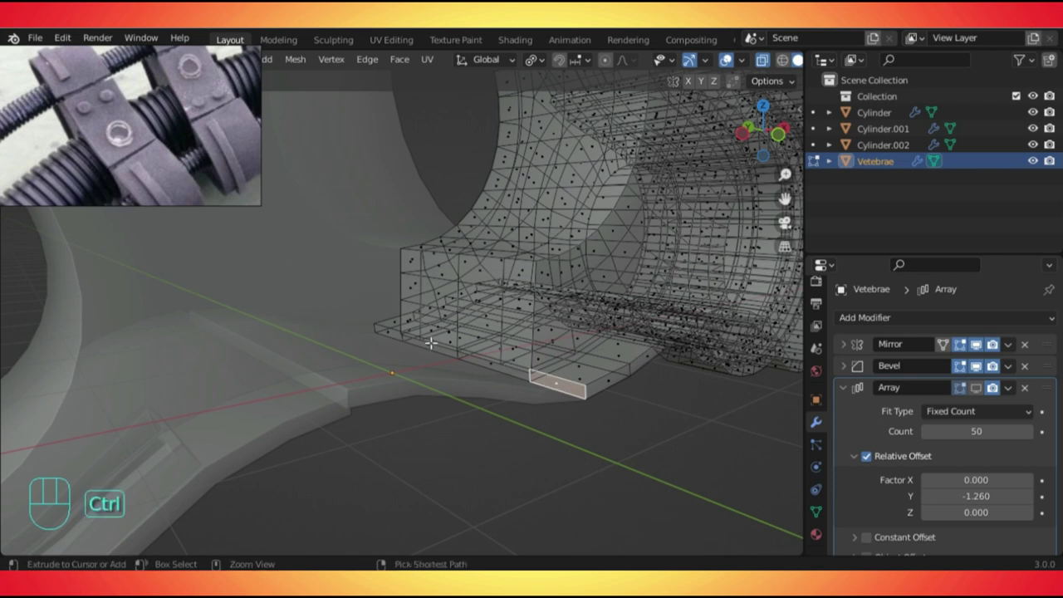
{"action": "left_click", "coordinate": [391, 332], "text": "ctrl"}
{"action": "middle_click_drag", "start_coordinate": [502, 379], "coordinate": [564, 311]}
{"action": "left_click", "coordinate": [500, 270], "text": "ctrl"}
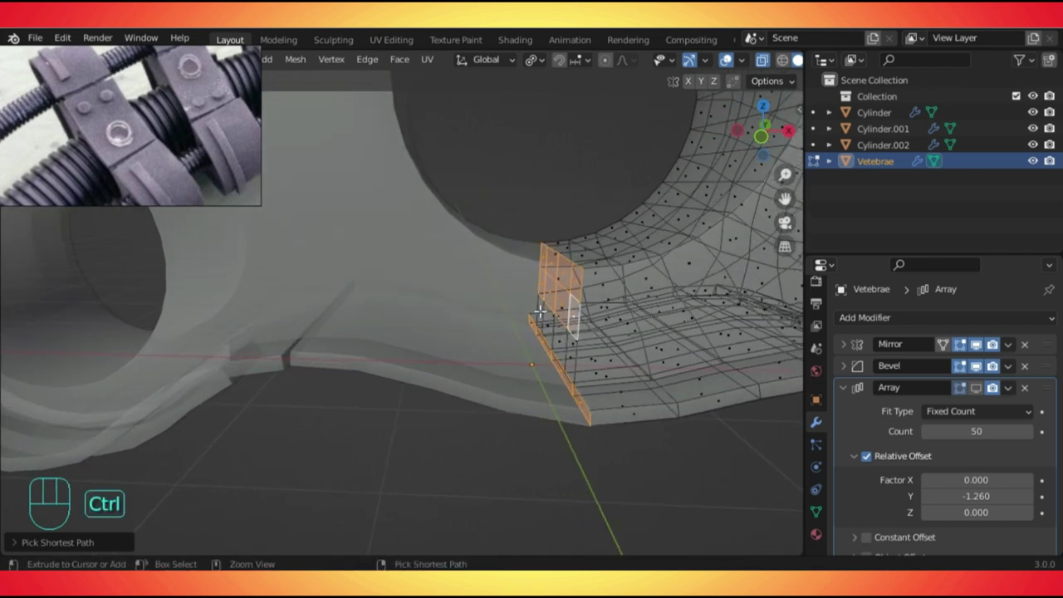
{"action": "middle_click_drag", "start_coordinate": [571, 358], "coordinate": [604, 434]}
{"action": "key", "text": "alt+z"}
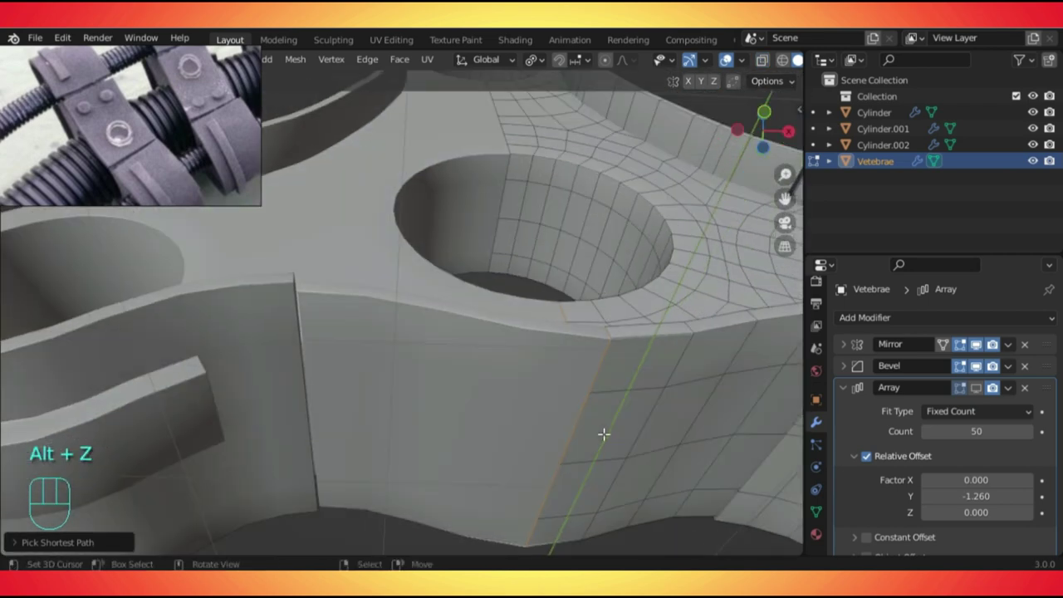
{"action": "key", "text": "Tab"}
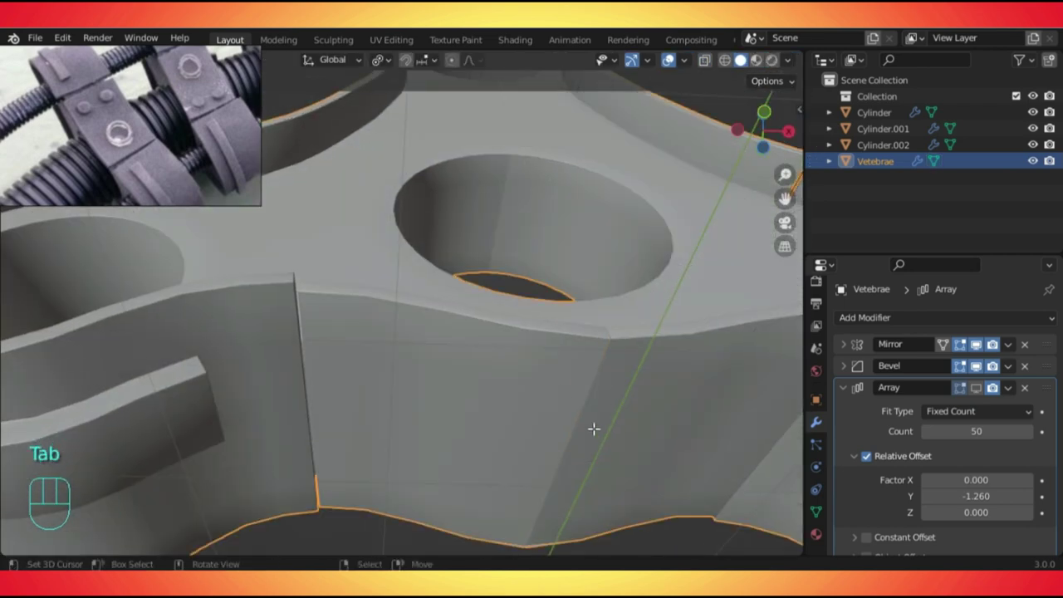
{"action": "key", "text": "Tab"}
{"action": "key", "text": "alt+z"}
{"action": "key", "text": "Delete"}
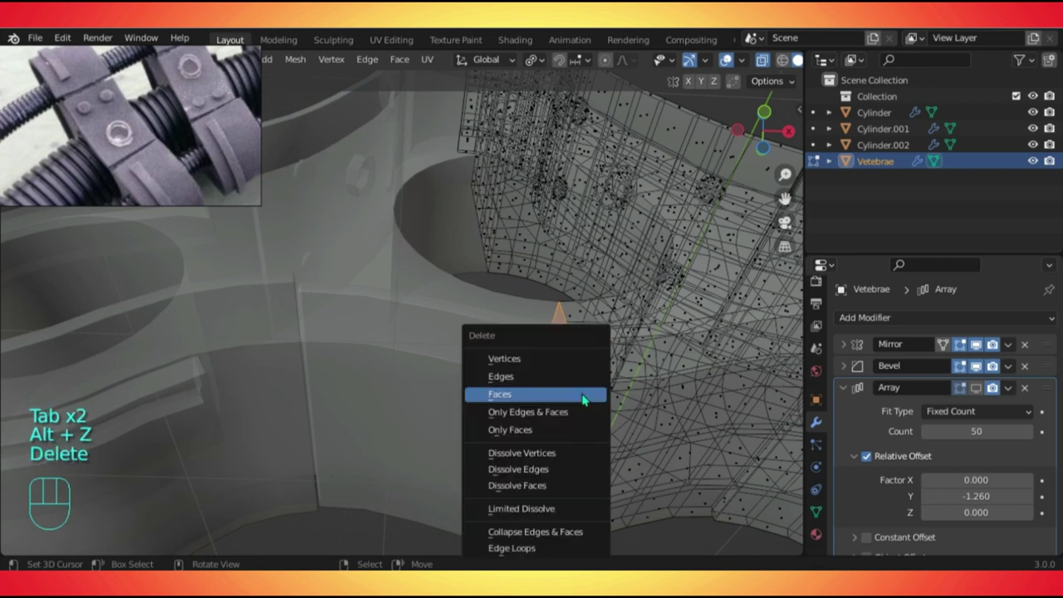
{"action": "left_click", "coordinate": [583, 396]}
{"action": "key", "text": "alt+z"}
{"action": "key", "text": "Tab"}
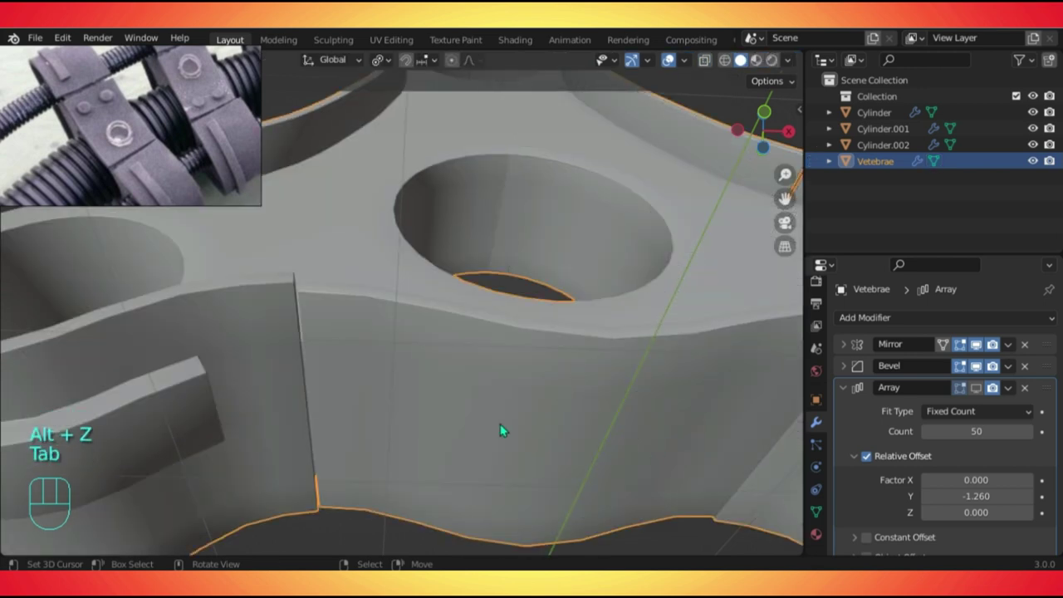
Turn the vertebra Array modifier's viewport display back on in the side view and save the file.
{"action": "scroll", "coordinate": [501, 430], "scroll_direction": "down", "scroll_amount": 5}
{"action": "middle_click_drag", "start_coordinate": [589, 410], "coordinate": [531, 456]}
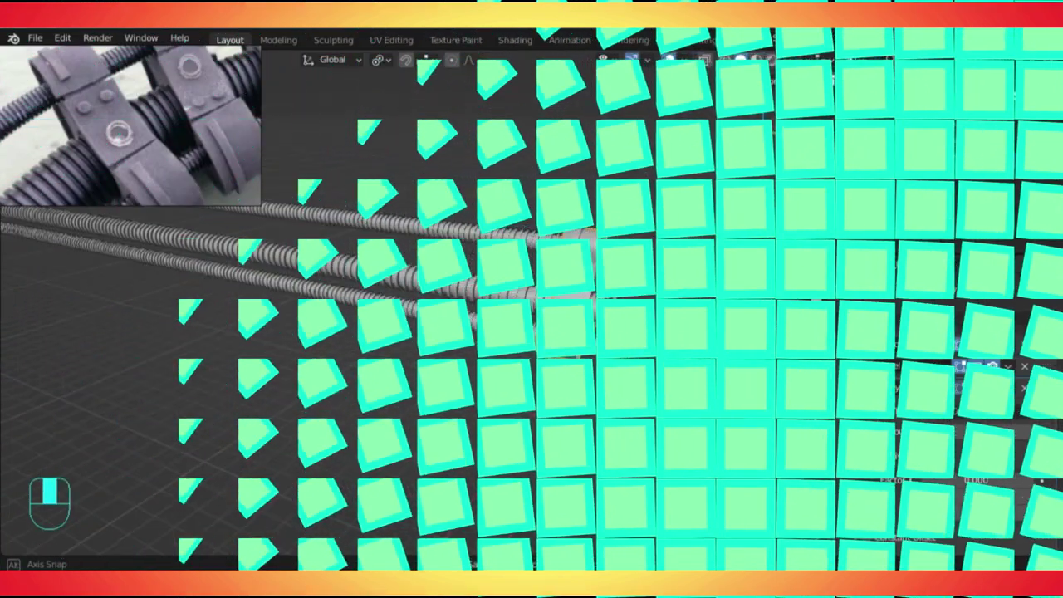
{"action": "key", "text": "KP_3"}
{"action": "scroll", "coordinate": [551, 361], "scroll_direction": "down", "scroll_amount": 3}
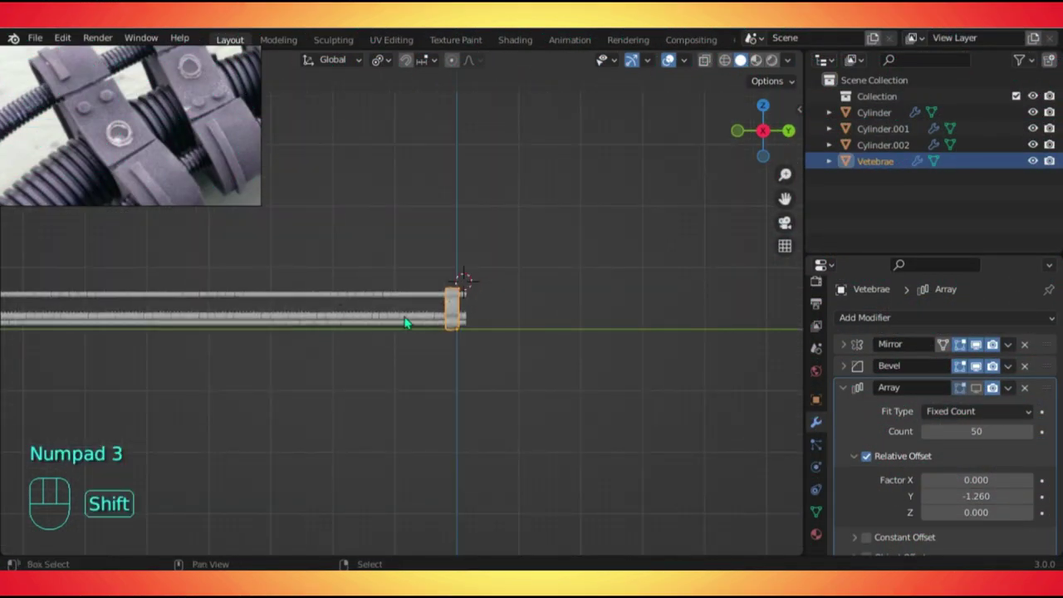
{"action": "scroll", "coordinate": [404, 321], "scroll_direction": "up", "scroll_amount": 4}
{"action": "middle_click_drag", "start_coordinate": [402, 321], "coordinate": [666, 328], "text": "shift"}
{"action": "scroll", "coordinate": [464, 344], "scroll_direction": "down", "scroll_amount": 5}
{"action": "middle_click_drag", "start_coordinate": [464, 344], "coordinate": [490, 348], "text": "shift"}
{"action": "scroll", "coordinate": [446, 341], "scroll_direction": "down", "scroll_amount": 2}
{"action": "scroll", "coordinate": [444, 341], "scroll_direction": "down", "scroll_amount": 2}
{"action": "middle_click_drag", "start_coordinate": [432, 374], "coordinate": [633, 423], "text": "shift"}
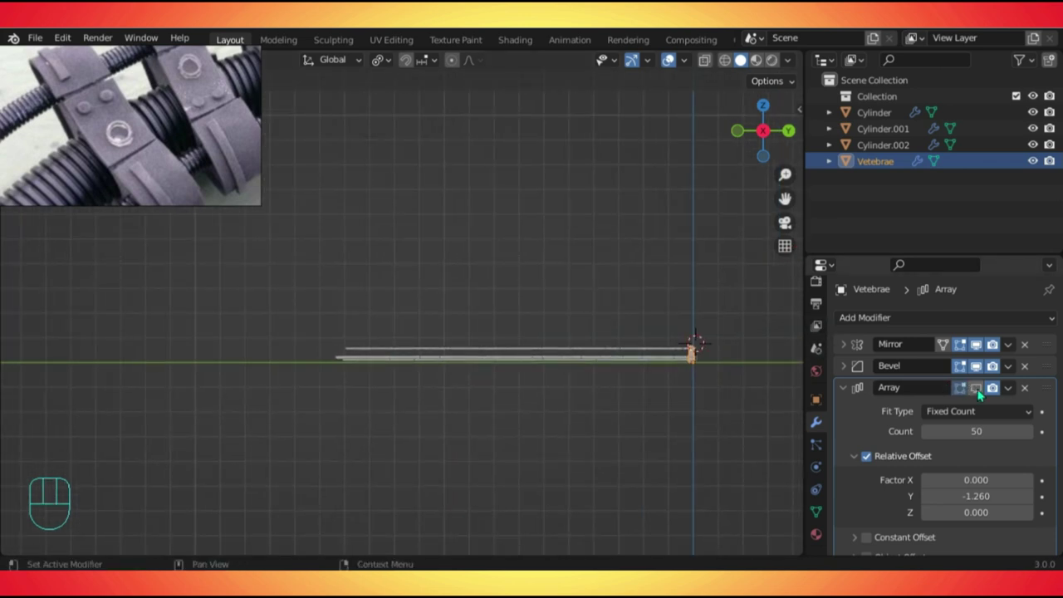
{"action": "scroll", "coordinate": [415, 391], "scroll_direction": "up", "scroll_amount": 1}
{"action": "key", "text": "ctrl+s"}
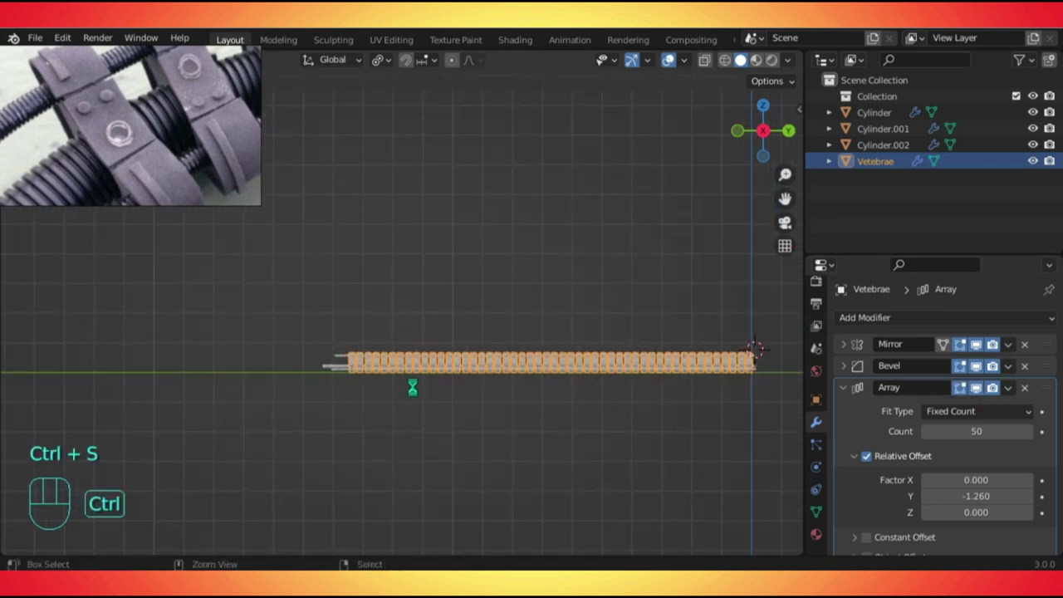
Examine the arrayed vertebrae along the ribbed tubes from the side and in perspective.
{"action": "left_click", "coordinate": [343, 364]}
{"action": "scroll", "coordinate": [343, 366], "scroll_direction": "up", "scroll_amount": 5}
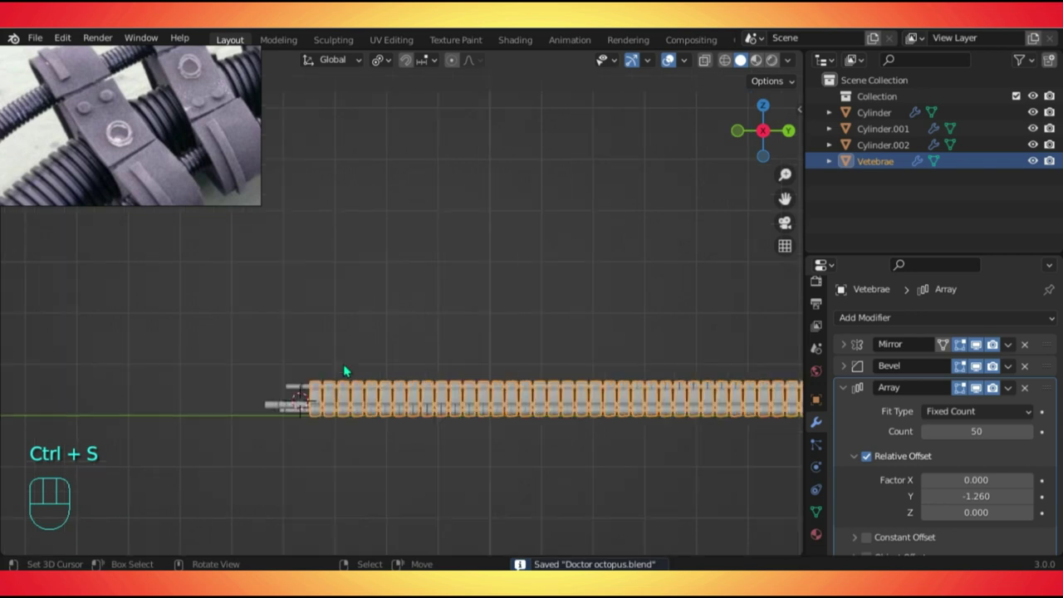
{"action": "middle_click_drag", "start_coordinate": [414, 408], "coordinate": [431, 402], "text": "shift"}
{"action": "scroll", "coordinate": [453, 368], "scroll_direction": "up", "scroll_amount": 4}
{"action": "middle_click_drag", "start_coordinate": [454, 368], "coordinate": [655, 184], "text": "shift"}
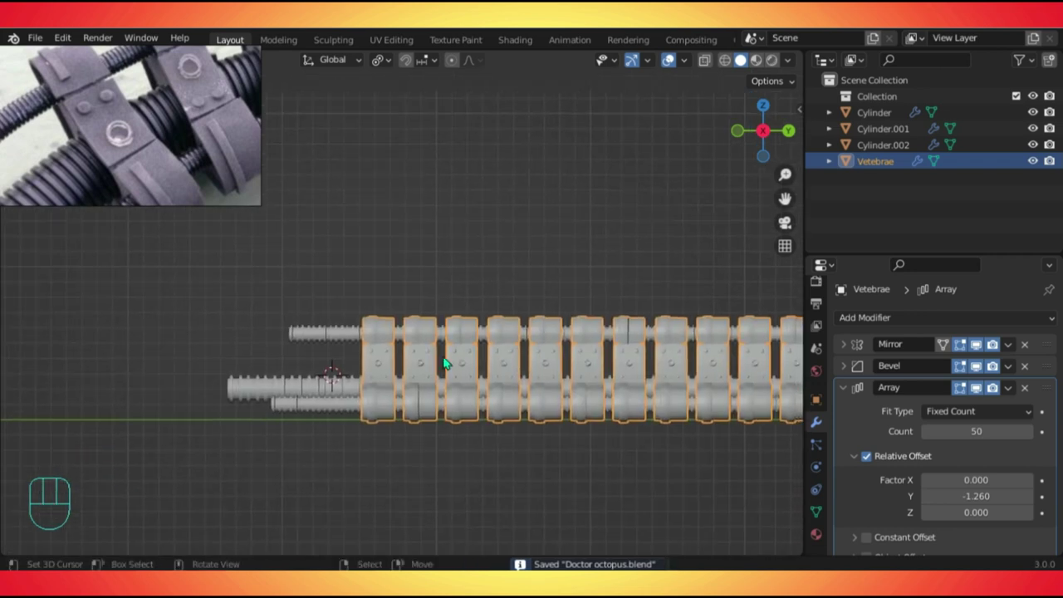
{"action": "scroll", "coordinate": [366, 399], "scroll_direction": "up", "scroll_amount": 3}
{"action": "scroll", "coordinate": [327, 411], "scroll_direction": "down", "scroll_amount": 2}
{"action": "middle_click_drag", "start_coordinate": [438, 363], "coordinate": [448, 383]}
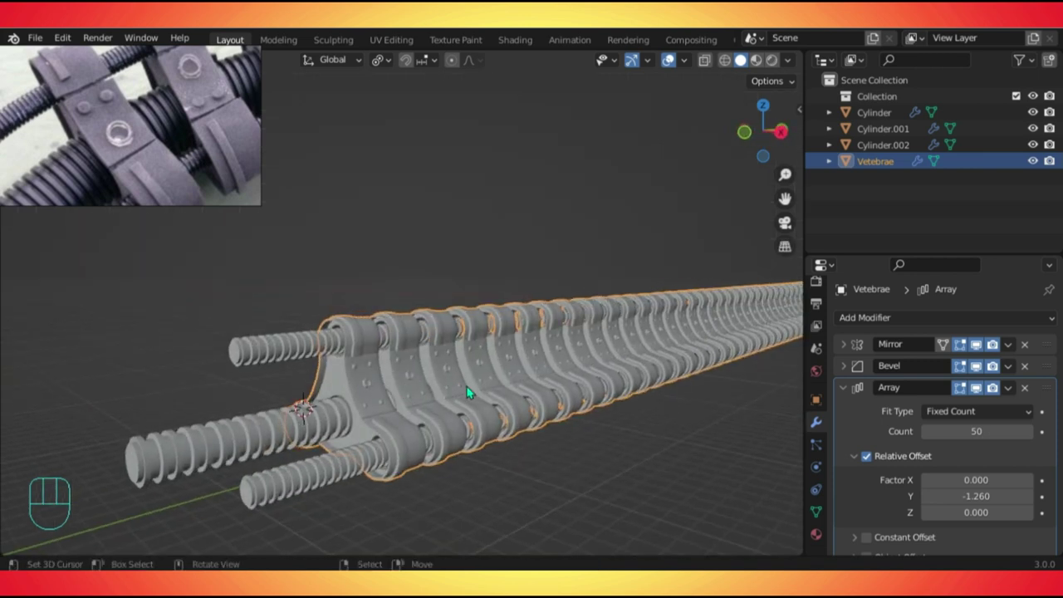
Preview the tentacle with MatCap viewport lighting using the glossy red material sphere.
{"action": "left_click", "coordinate": [788, 60]}
{"action": "left_click", "coordinate": [782, 73]}
{"action": "left_click", "coordinate": [788, 60]}
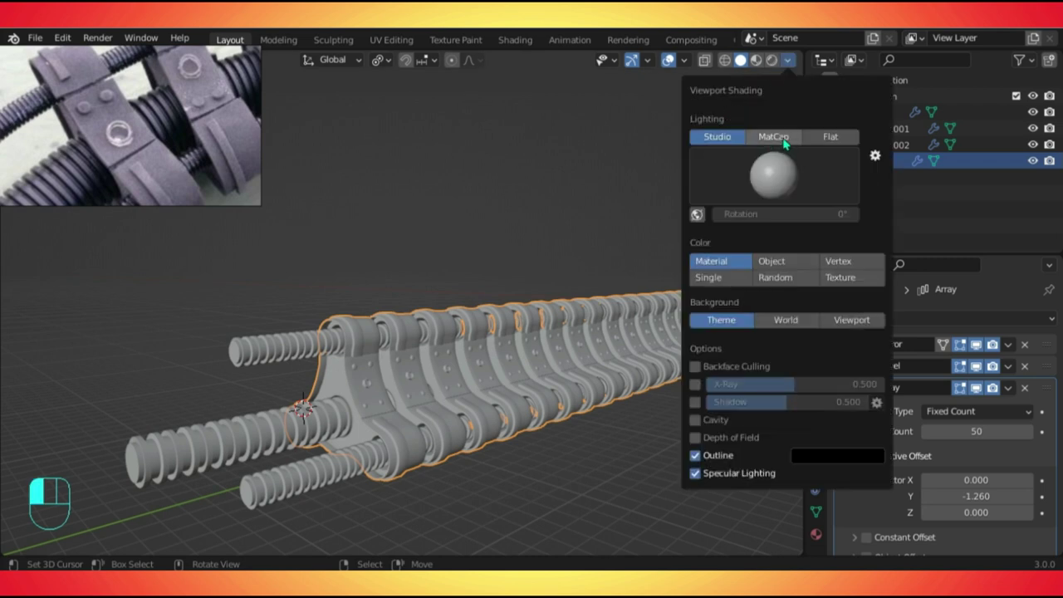
{"action": "left_click", "coordinate": [784, 139]}
{"action": "left_click", "coordinate": [775, 196]}
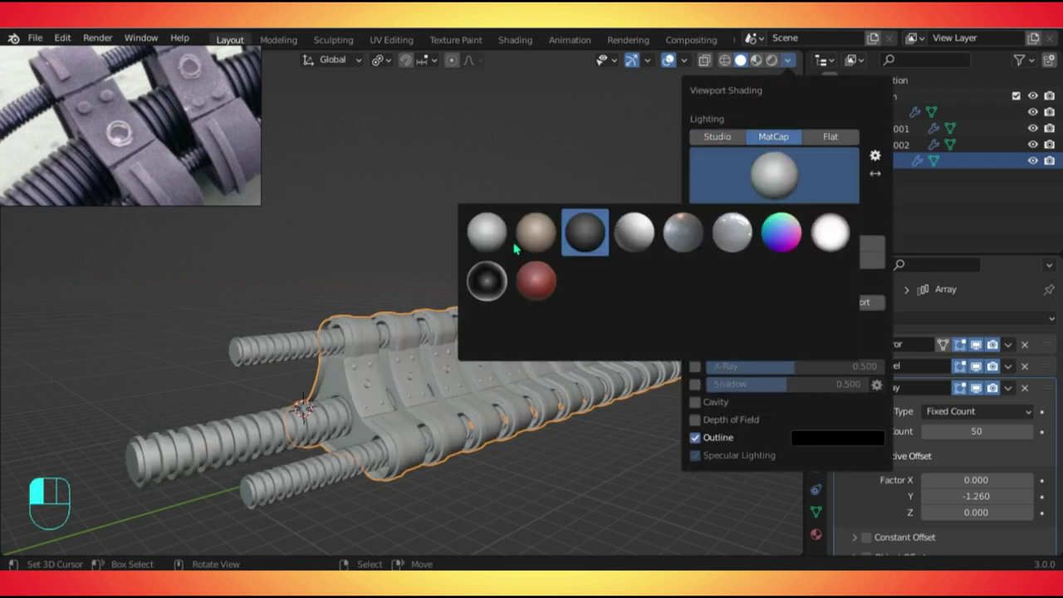
{"action": "left_click", "coordinate": [536, 281]}
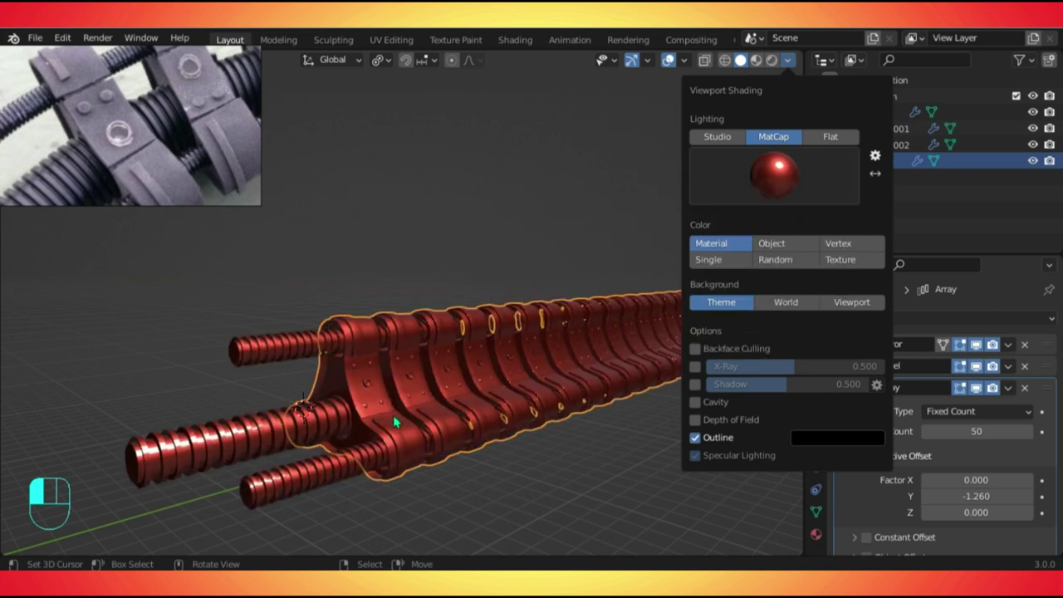
{"action": "mouse_move", "coordinate": [365, 403]}
{"action": "middle_mouse_down"}
{"action": "mouse_move", "coordinate": [342, 387]}
{"action": "mouse_move", "coordinate": [354, 397]}
{"action": "mouse_move", "coordinate": [441, 382]}
{"action": "middle_mouse_up"}
Preview the tentacle with a metallic grey MatCap and return the viewport lighting to Studio.
{"action": "left_click", "coordinate": [788, 60]}
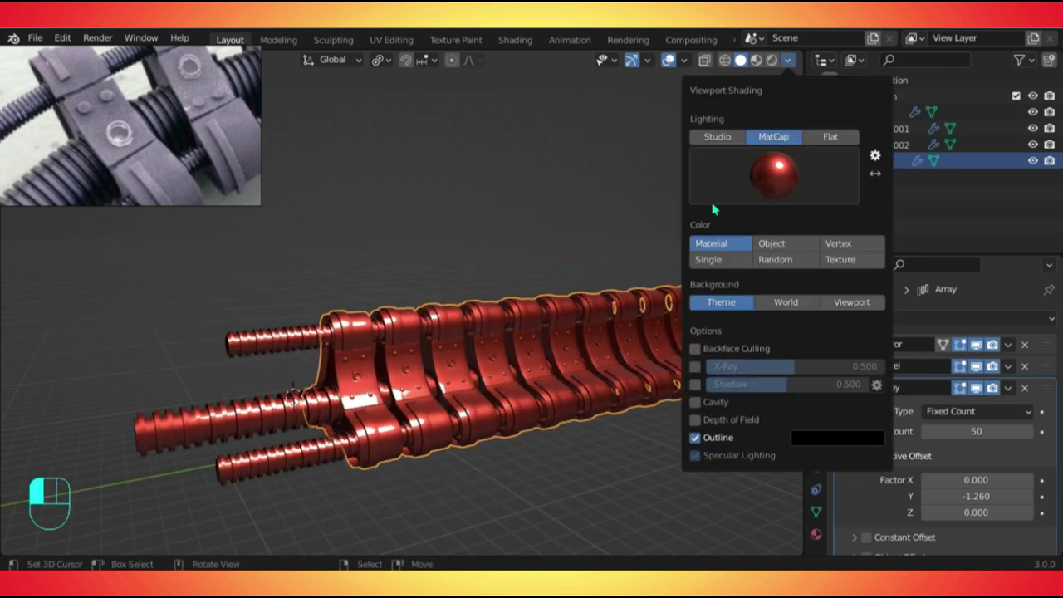
{"action": "left_click", "coordinate": [774, 174]}
{"action": "left_click", "coordinate": [487, 329]}
{"action": "middle_click_drag", "start_coordinate": [497, 309], "coordinate": [490, 344]}
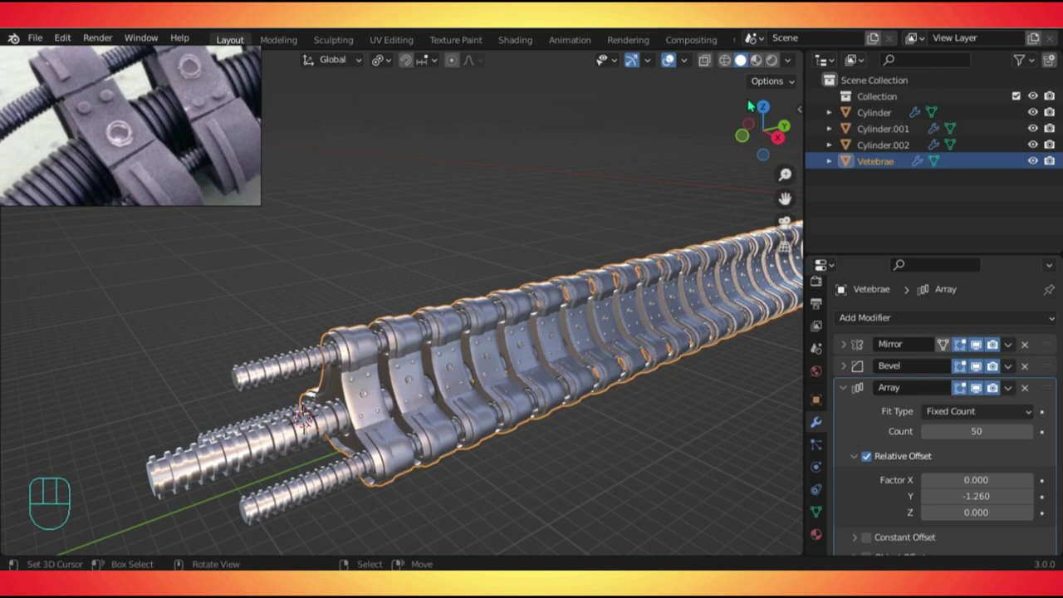
{"action": "left_click", "coordinate": [787, 62]}
{"action": "left_click", "coordinate": [713, 137]}
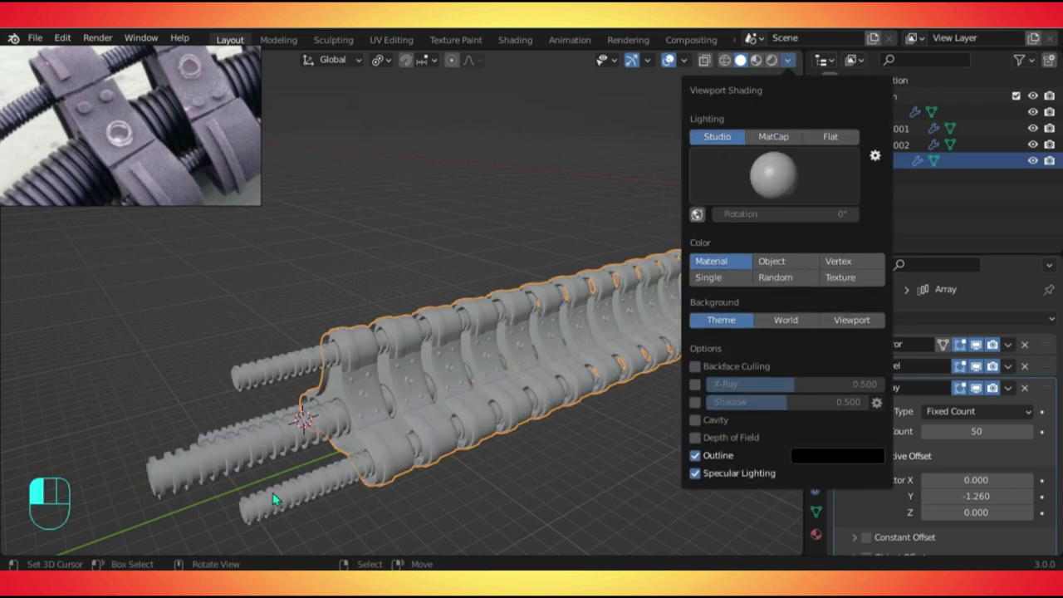
Turn on cavity shading in the viewport and set its type to Both.
{"action": "mouse_move", "coordinate": [424, 326]}
{"action": "middle_mouse_down"}
{"action": "mouse_move", "coordinate": [439, 290]}
{"action": "mouse_move", "coordinate": [465, 283]}
{"action": "middle_mouse_up"}
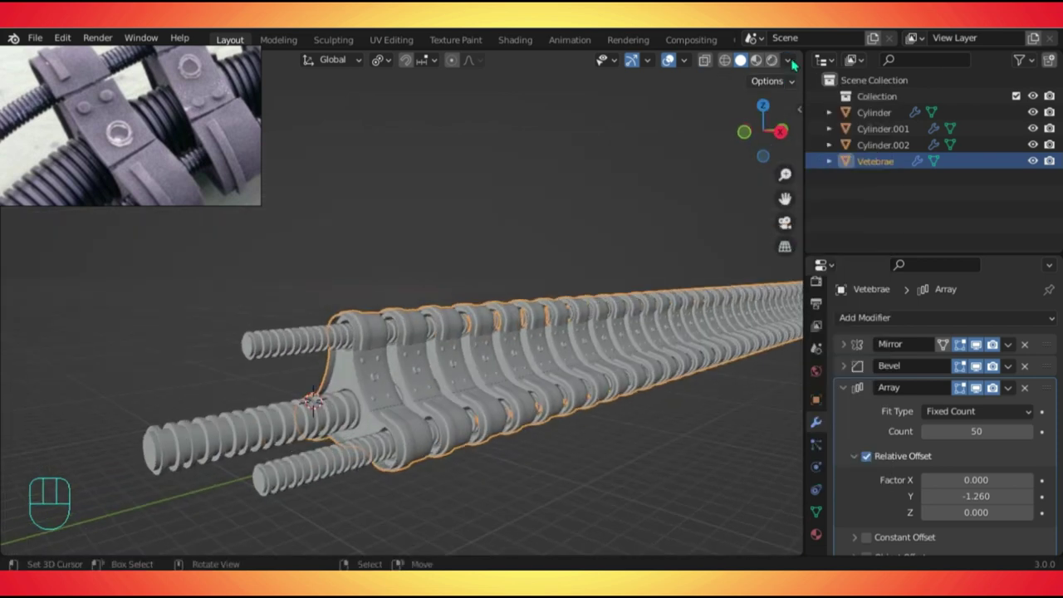
{"action": "left_click", "coordinate": [787, 59]}
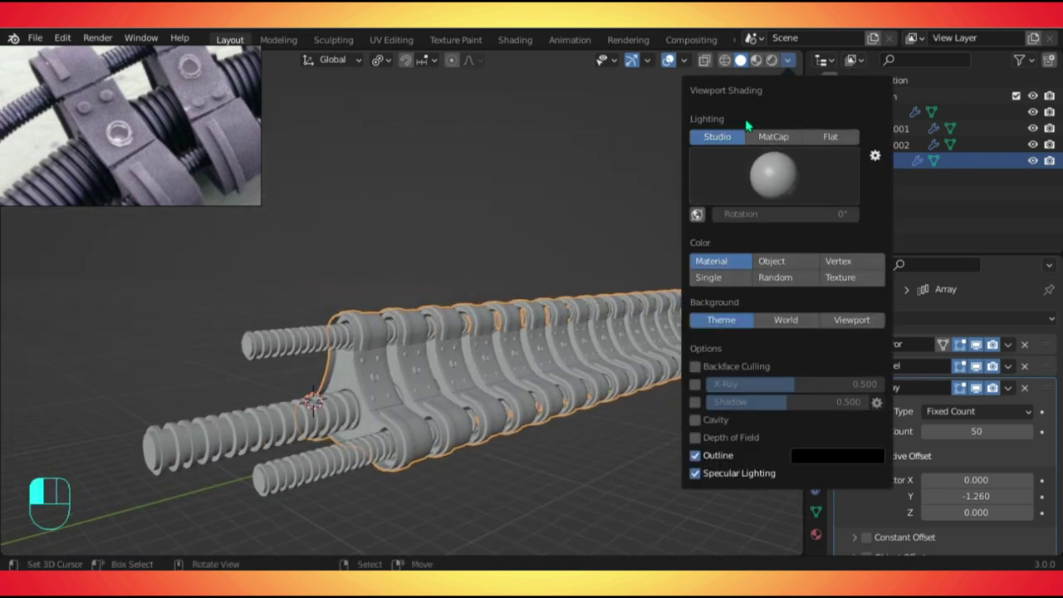
{"action": "left_click", "coordinate": [696, 420]}
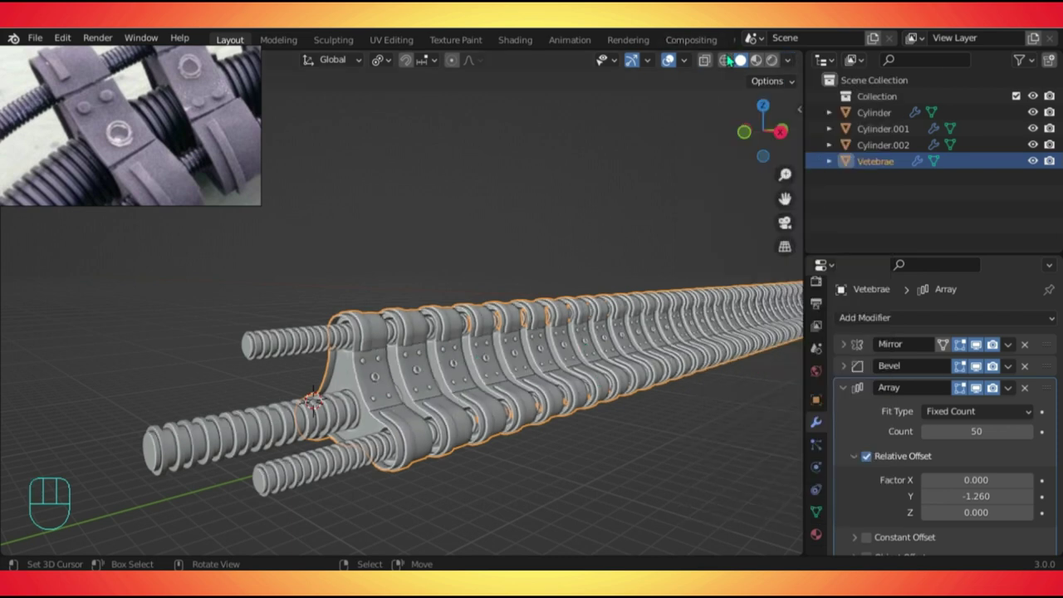
{"action": "left_click", "coordinate": [686, 62]}
{"action": "left_click", "coordinate": [792, 62]}
{"action": "left_click", "coordinate": [790, 61]}
{"action": "left_click", "coordinate": [837, 427]}
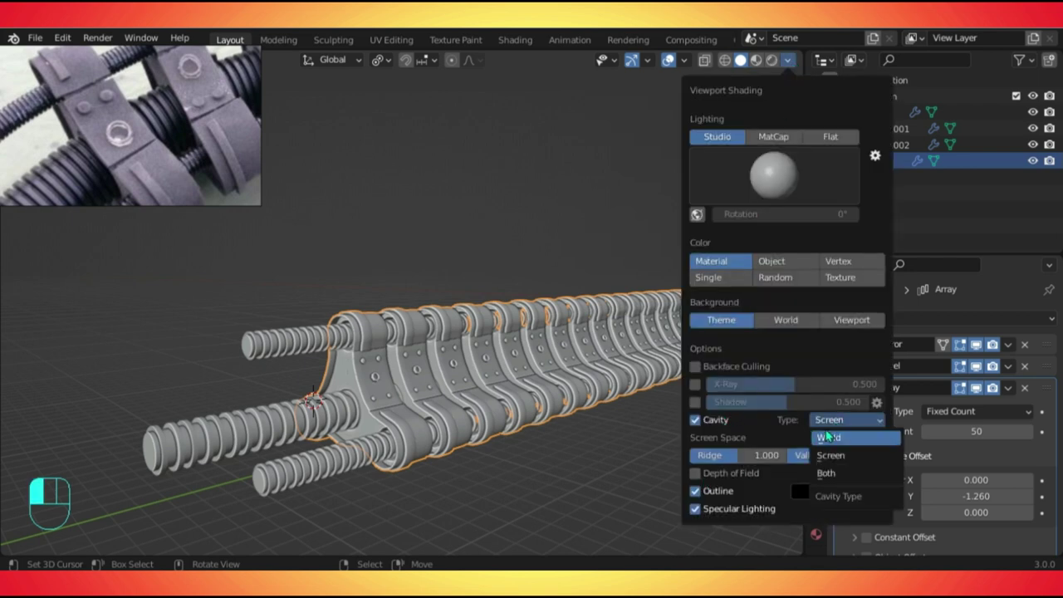
{"action": "left_click", "coordinate": [831, 471]}
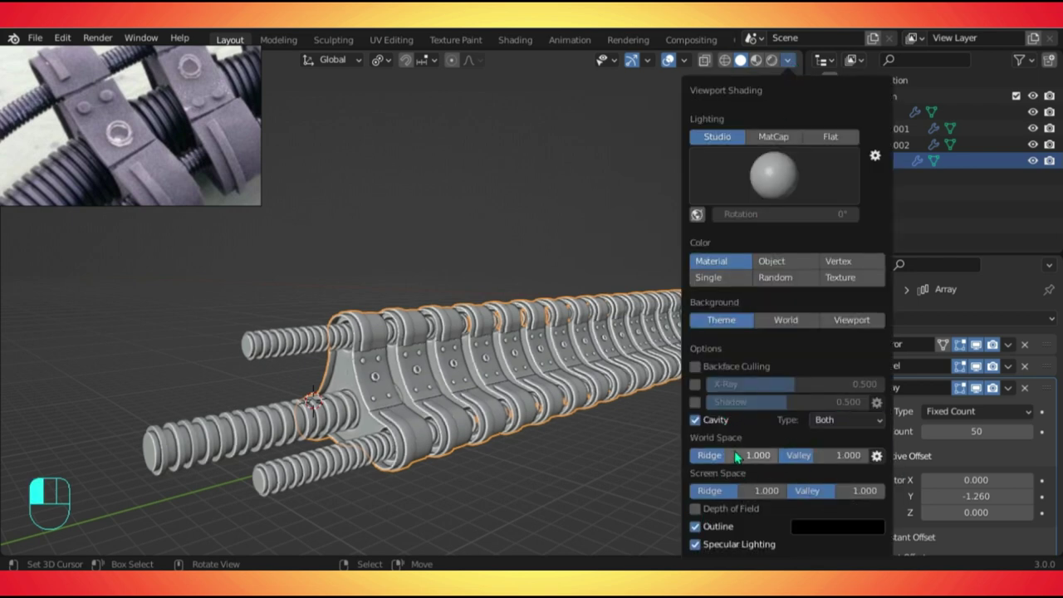
Set the cavity World Space ridge to 2.500 and valley to 1.431, and Screen Space ridge to 1.937 and valley to 1.333.
{"action": "left_click_drag", "start_coordinate": [738, 457], "coordinate": [789, 457]}
{"action": "left_click_drag", "start_coordinate": [738, 492], "coordinate": [843, 493]}
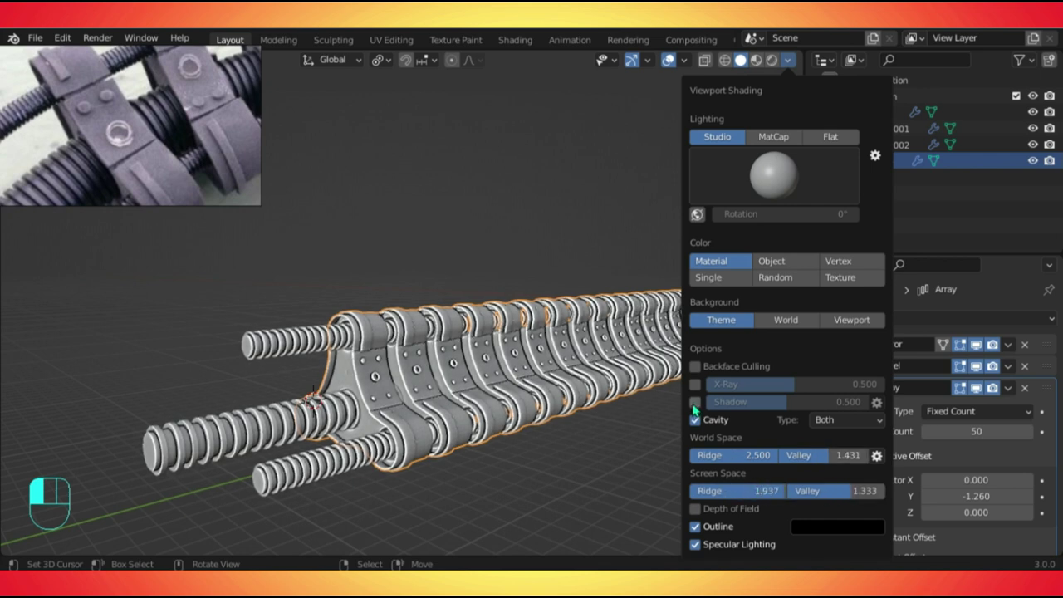
{"action": "left_click", "coordinate": [695, 402]}
{"action": "left_click", "coordinate": [696, 403]}
{"action": "middle_click_drag", "start_coordinate": [407, 394], "coordinate": [291, 391]}
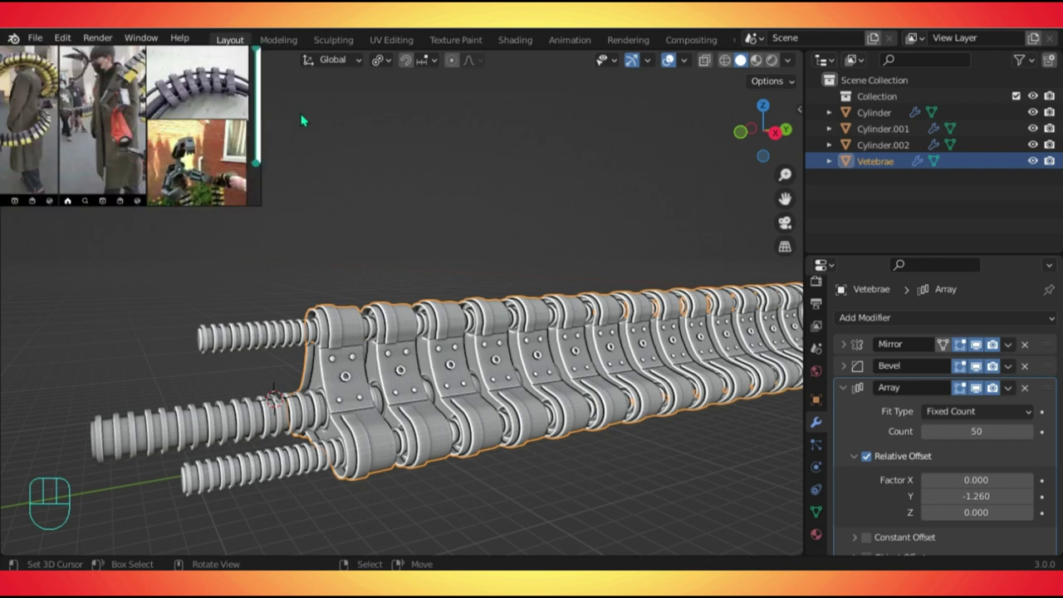
From the side view, shorten the thick central tube by setting its Array count to 123.
{"action": "middle_click_drag", "start_coordinate": [303, 121], "coordinate": [75, 135]}
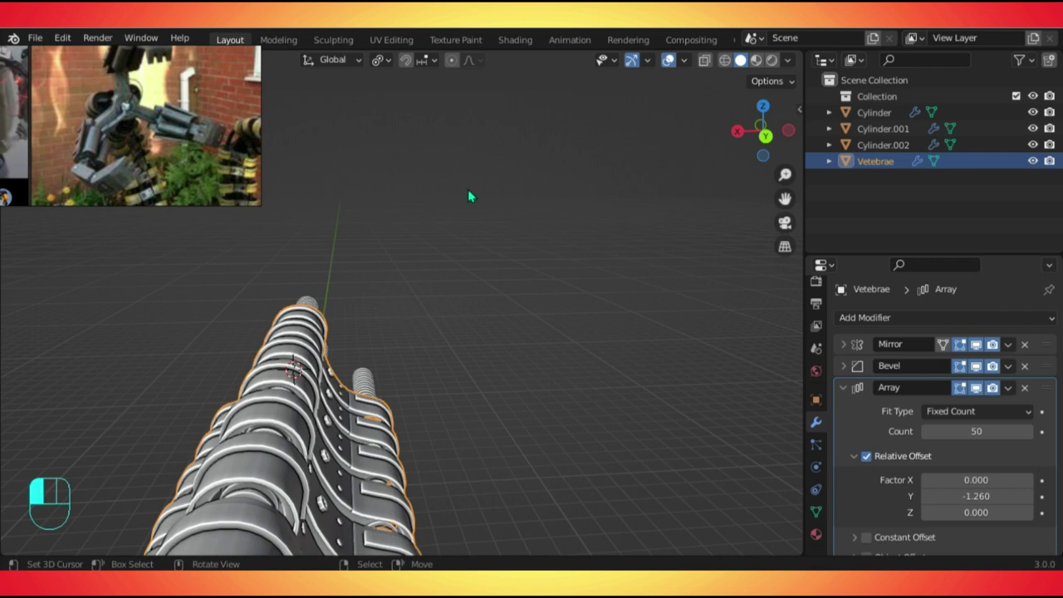
{"action": "key", "text": "KP_3"}
{"action": "middle_click_drag", "start_coordinate": [411, 263], "coordinate": [387, 383], "text": "shift"}
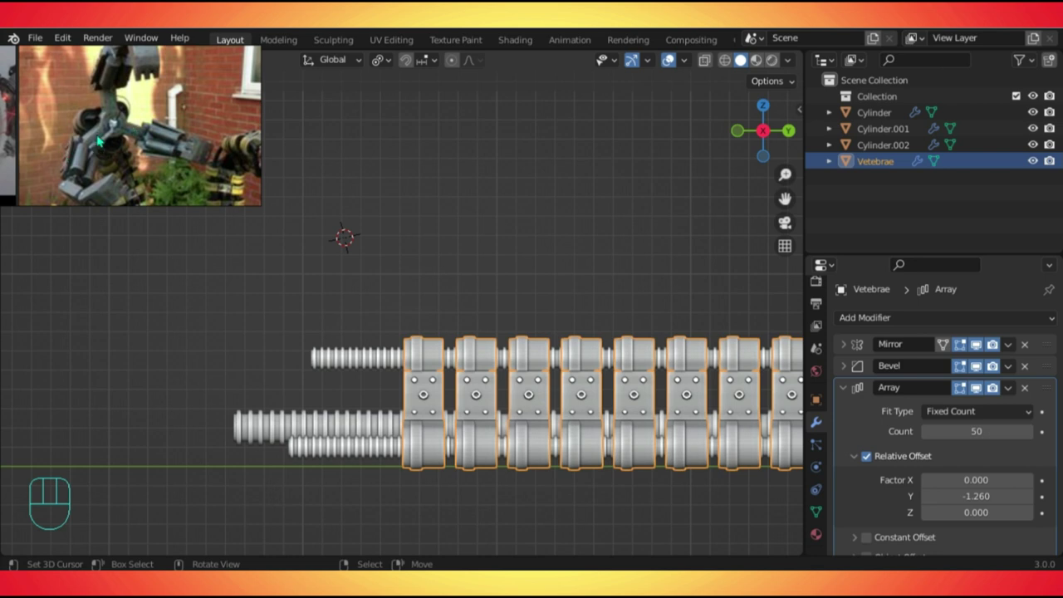
{"action": "scroll", "coordinate": [324, 368], "scroll_direction": "down", "scroll_amount": 9}
{"action": "middle_click_drag", "start_coordinate": [304, 432], "coordinate": [471, 399]}
{"action": "key", "text": "KP_3"}
{"action": "middle_click_drag", "start_coordinate": [544, 363], "coordinate": [479, 392], "text": "shift"}
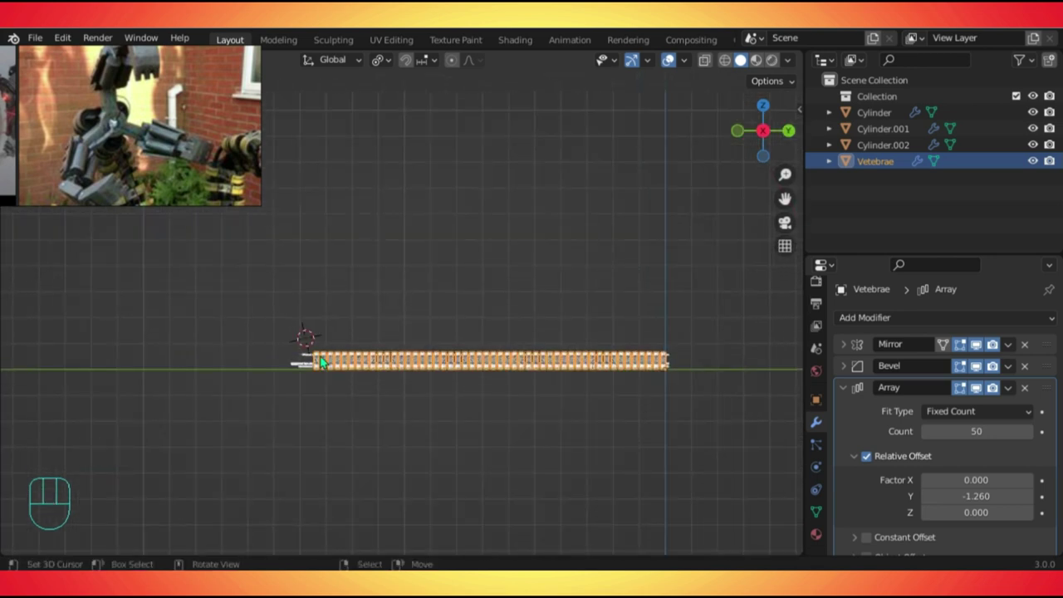
{"action": "scroll", "coordinate": [321, 362], "scroll_direction": "up", "scroll_amount": 4}
{"action": "left_click", "coordinate": [205, 421]}
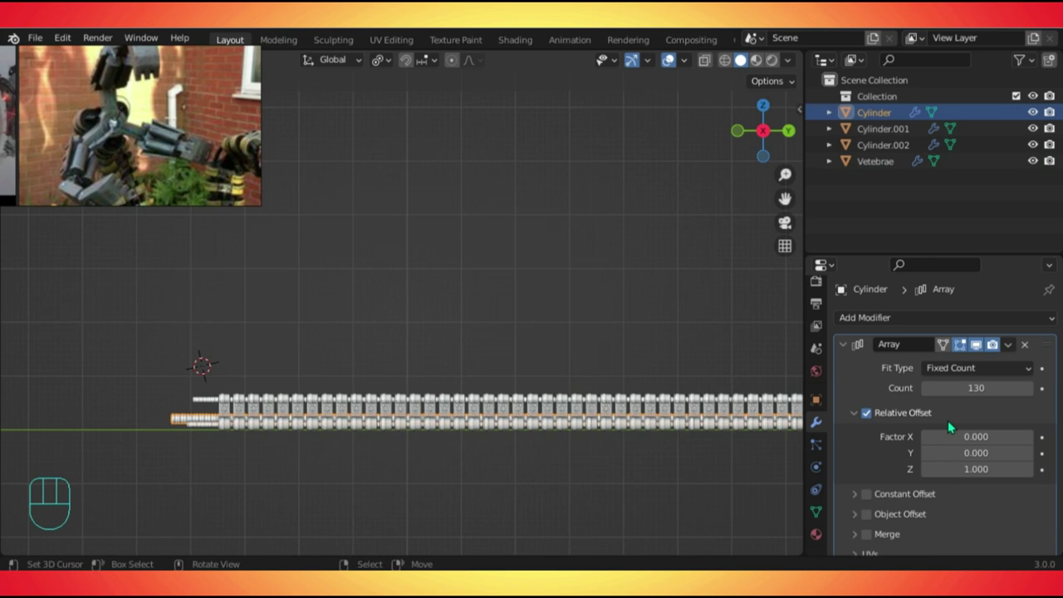
{"action": "left_click_drag", "start_coordinate": [930, 399], "coordinate": [930, 393]}
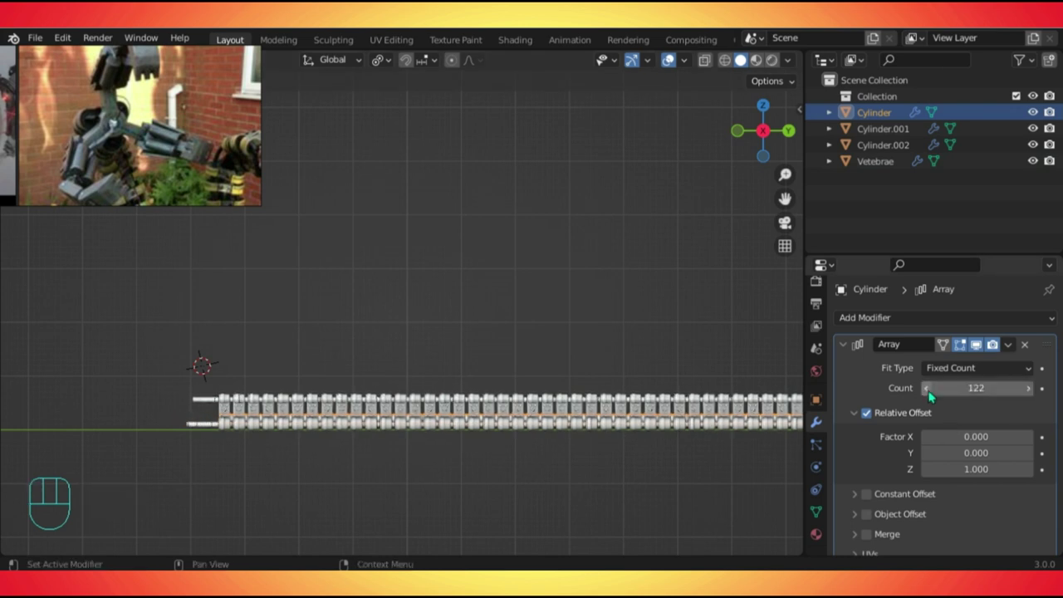
{"action": "left_click", "coordinate": [1030, 388]}
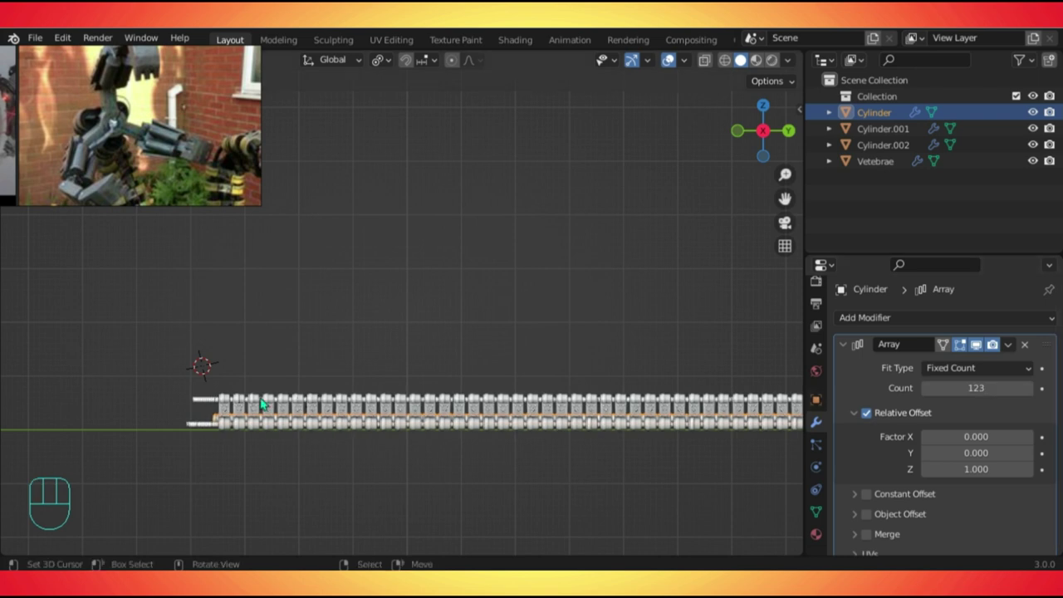
Shorten the upper thin tube (Cylinder.001) by setting its Array count to 190.
{"action": "left_click", "coordinate": [203, 406]}
{"action": "scroll", "coordinate": [321, 368], "scroll_direction": "up", "scroll_amount": 3}
{"action": "middle_click_drag", "start_coordinate": [321, 368], "coordinate": [585, 237], "text": "shift"}
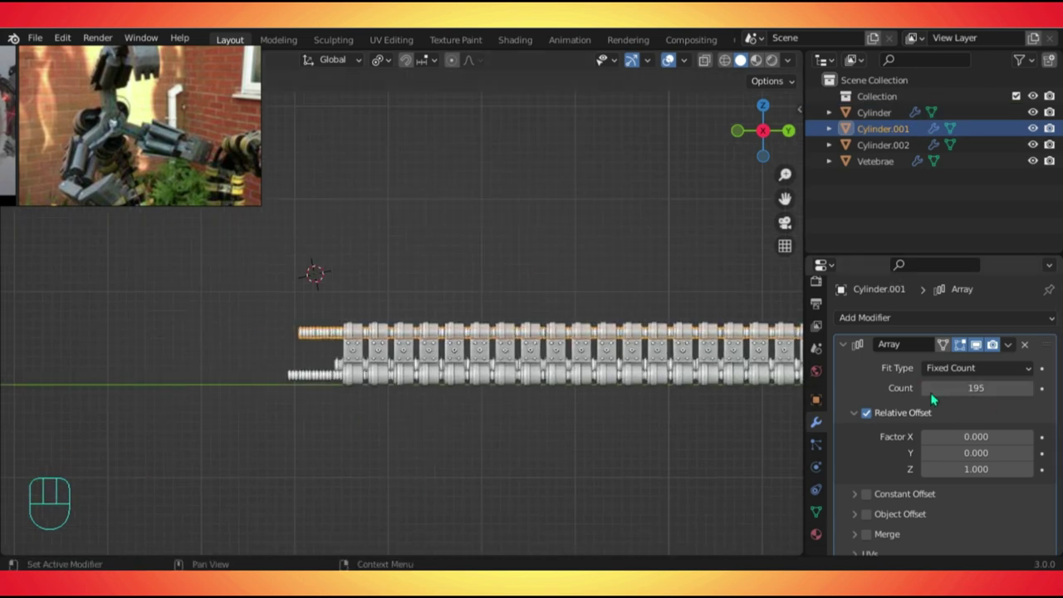
{"action": "left_click", "coordinate": [930, 395]}
{"action": "left_click", "coordinate": [929, 395]}
{"action": "left_click", "coordinate": [929, 395]}
{"action": "left_click", "coordinate": [930, 395]}
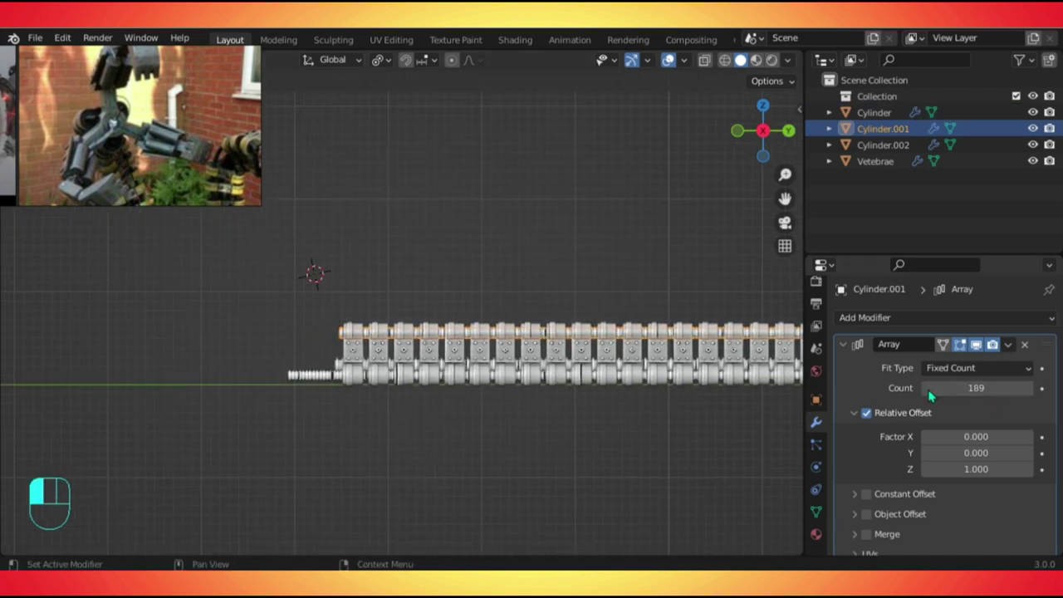
{"action": "left_click", "coordinate": [1032, 389]}
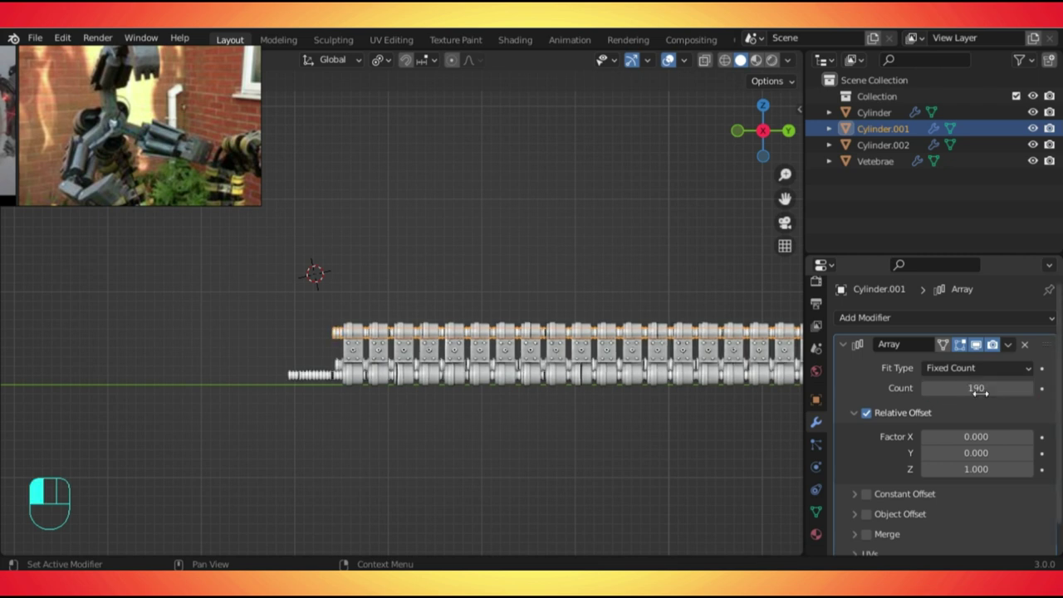
Shorten the lower thin tube (Cylinder.002) by setting its Array count to 187.
{"action": "scroll", "coordinate": [330, 410], "scroll_direction": "up", "scroll_amount": 2}
{"action": "right_click", "coordinate": [314, 400]}
{"action": "left_click", "coordinate": [928, 390]}
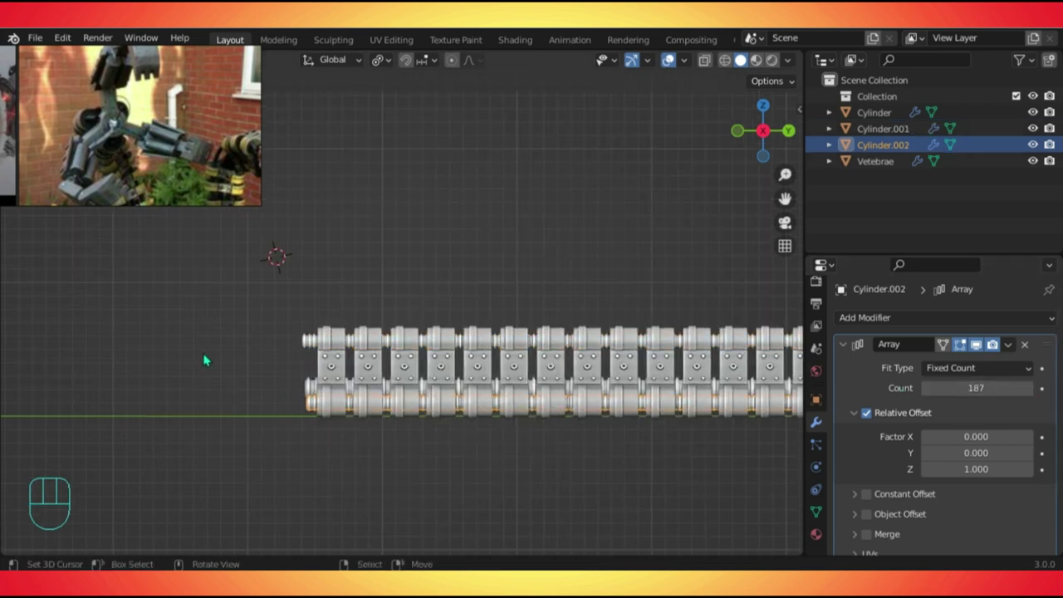
{"action": "right_click", "coordinate": [411, 229]}
{"action": "middle_click_drag", "start_coordinate": [313, 395], "coordinate": [261, 403]}
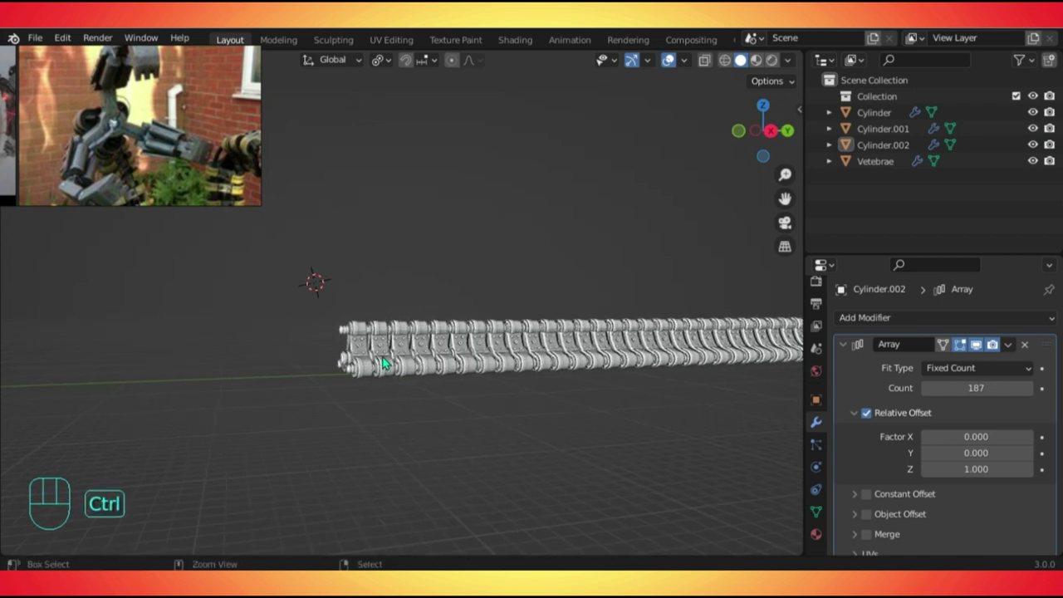
Save the file and inspect the whole arm in perspective without overlays, then show the overlays again.
{"action": "key", "text": "ctrl+s"}
{"action": "scroll", "coordinate": [383, 358], "scroll_direction": "down", "scroll_amount": 2}
{"action": "middle_click_drag", "start_coordinate": [382, 351], "coordinate": [433, 271]}
{"action": "middle_click_drag", "start_coordinate": [566, 303], "coordinate": [619, 299]}
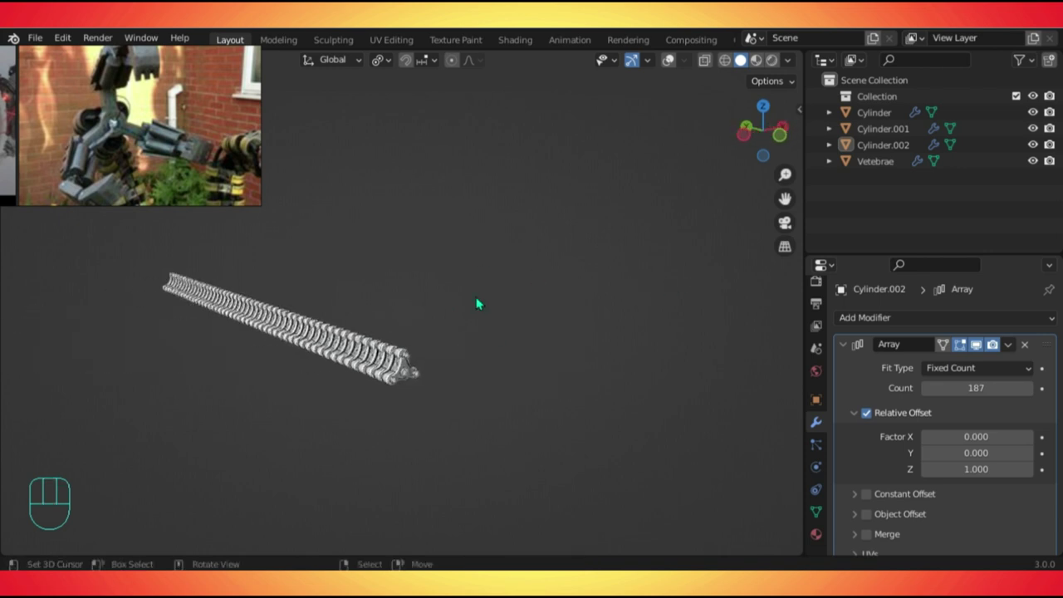
{"action": "left_click", "coordinate": [670, 63]}
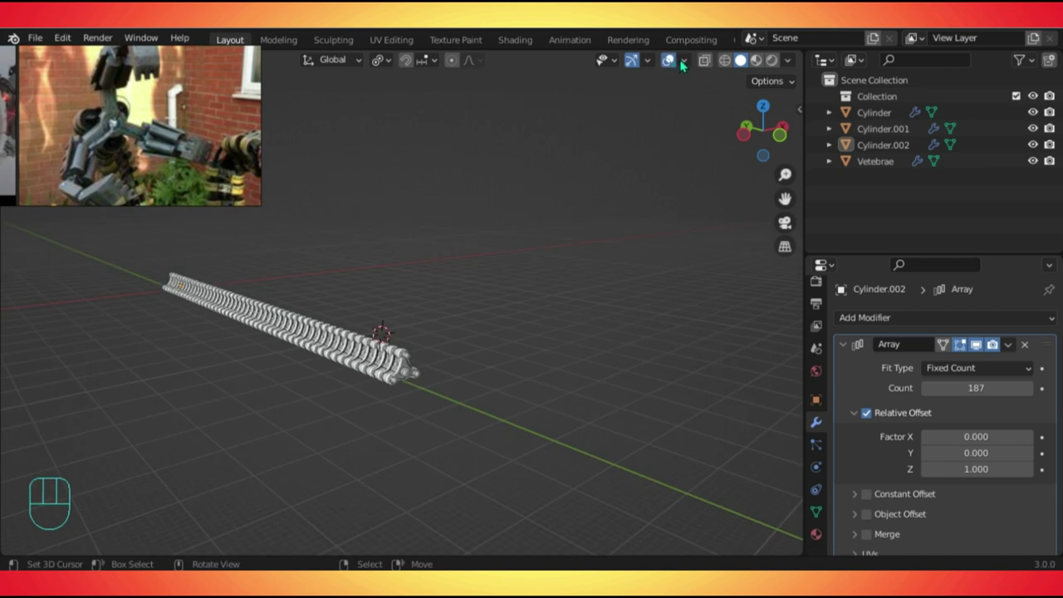
Try hiding the floor grid and the Y axis line, and toggle all viewport overlays off and on.
{"action": "left_click", "coordinate": [684, 62]}
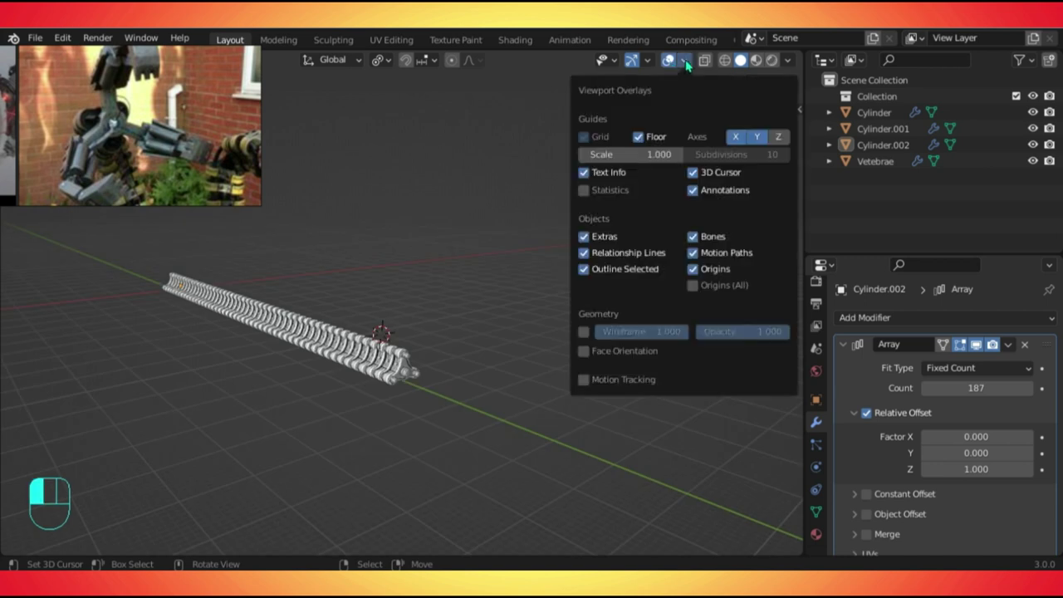
{"action": "left_click", "coordinate": [640, 139]}
{"action": "left_click", "coordinate": [641, 139]}
{"action": "left_click", "coordinate": [757, 141]}
{"action": "left_click", "coordinate": [758, 140]}
{"action": "left_click", "coordinate": [667, 70]}
{"action": "left_click", "coordinate": [668, 60]}
{"action": "middle_click_drag", "start_coordinate": [532, 175], "coordinate": [523, 119]}
{"action": "left_click", "coordinate": [669, 60]}
Examine the trimmed tube ends of the arm in the side view and compare them with the claw reference photo.
{"action": "key", "text": "KP_3"}
{"action": "middle_click_drag", "start_coordinate": [249, 288], "coordinate": [315, 351], "text": "shift"}
{"action": "scroll", "coordinate": [266, 359], "scroll_direction": "up", "scroll_amount": 3}
{"action": "scroll", "coordinate": [266, 360], "scroll_direction": "up", "scroll_amount": 1}
{"action": "middle_click_drag", "start_coordinate": [440, 350], "coordinate": [721, 341], "text": "shift"}
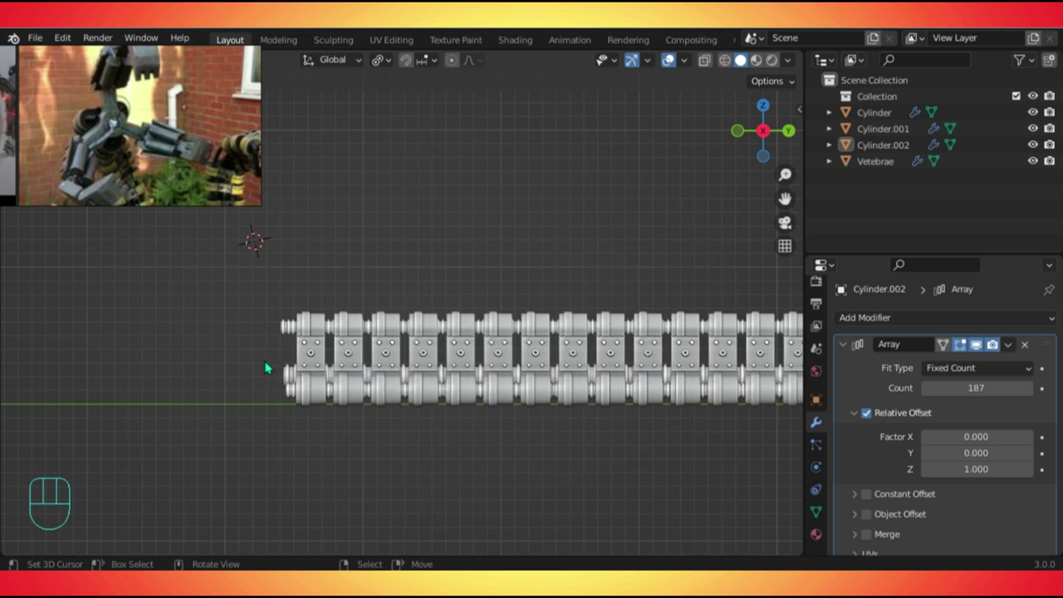
{"action": "scroll", "coordinate": [266, 367], "scroll_direction": "up", "scroll_amount": 3}
{"action": "middle_click_drag", "start_coordinate": [250, 373], "coordinate": [468, 373], "text": "shift"}
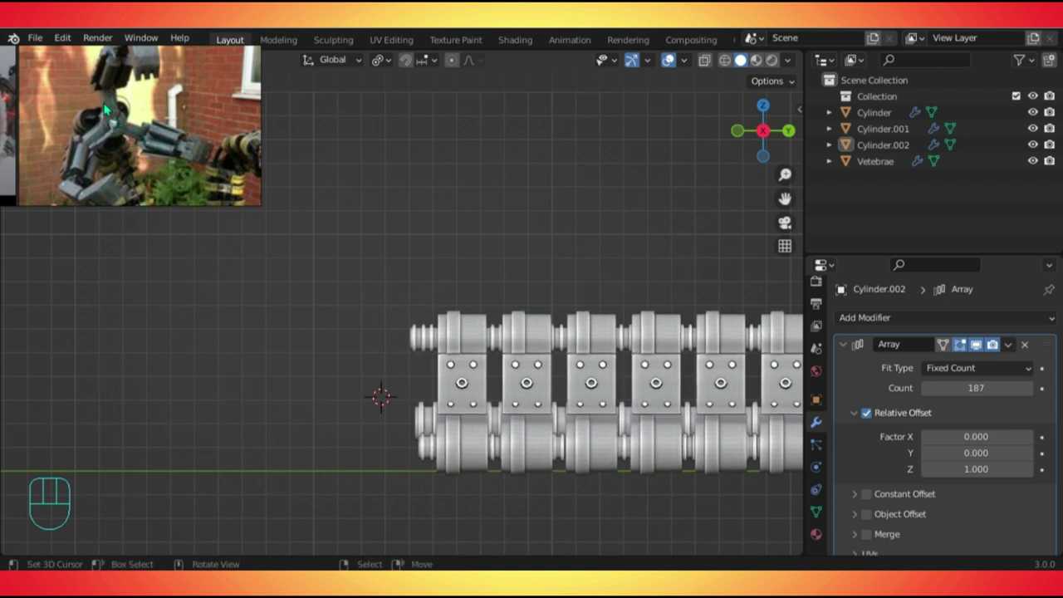
{"action": "scroll", "coordinate": [406, 453], "scroll_direction": "down", "scroll_amount": 10}
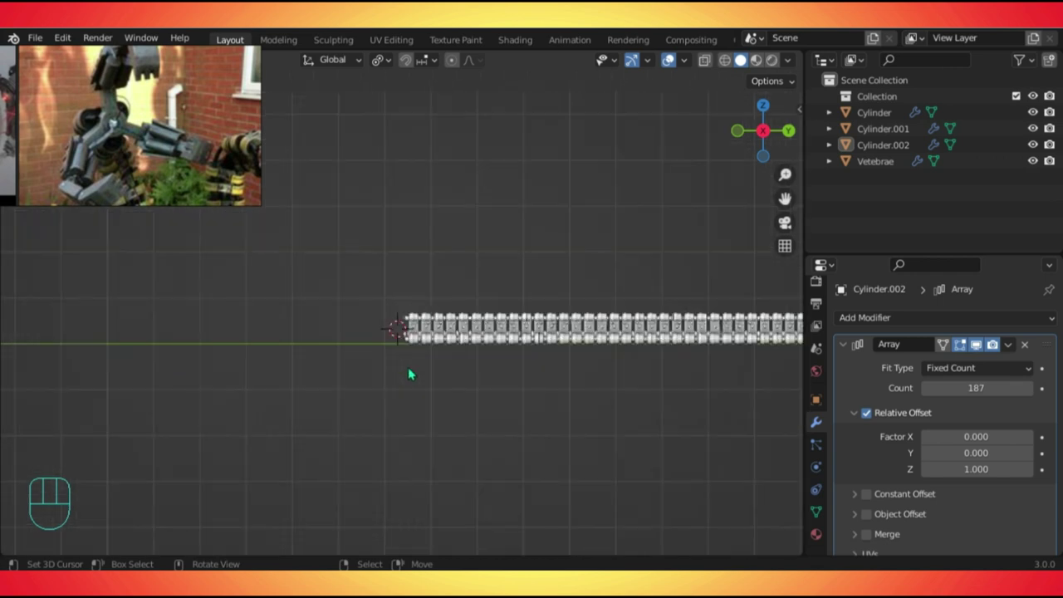
Add a mesh cylinder at the 3D cursor near the arm's end and isolate it in local view.
{"action": "key", "text": "shift+a"}
{"action": "mouse_move", "coordinate": [364, 246]}
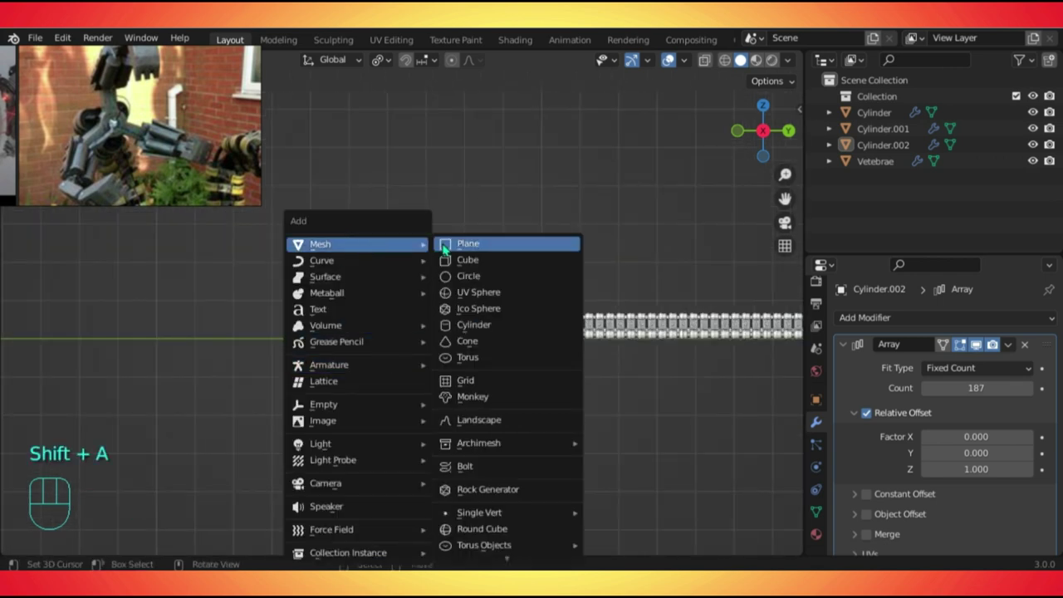
{"action": "left_click", "coordinate": [478, 325]}
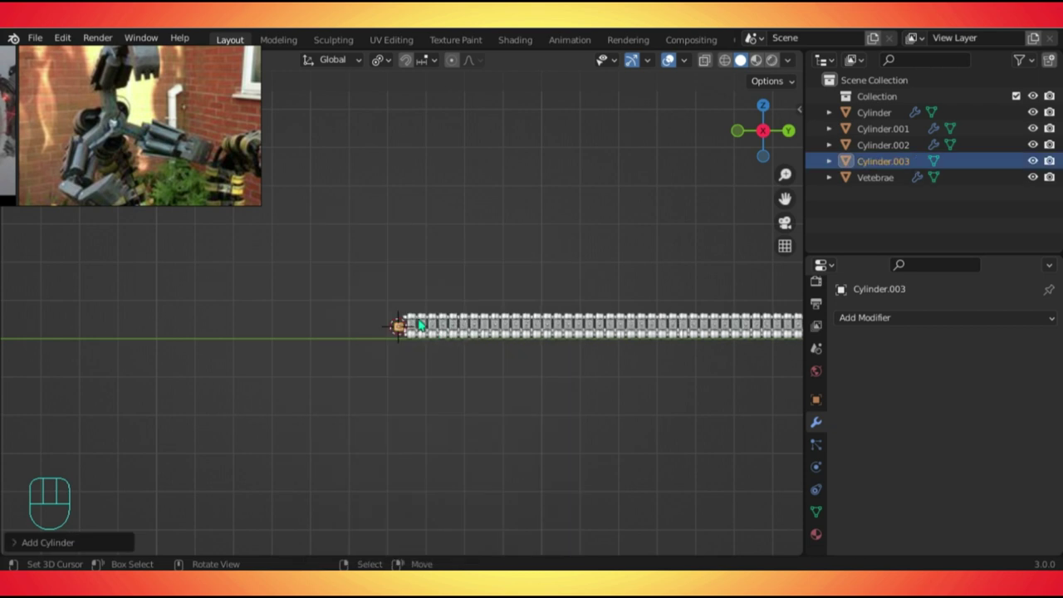
{"action": "key", "text": "KP_Divide"}
{"action": "key", "text": "KP_7"}
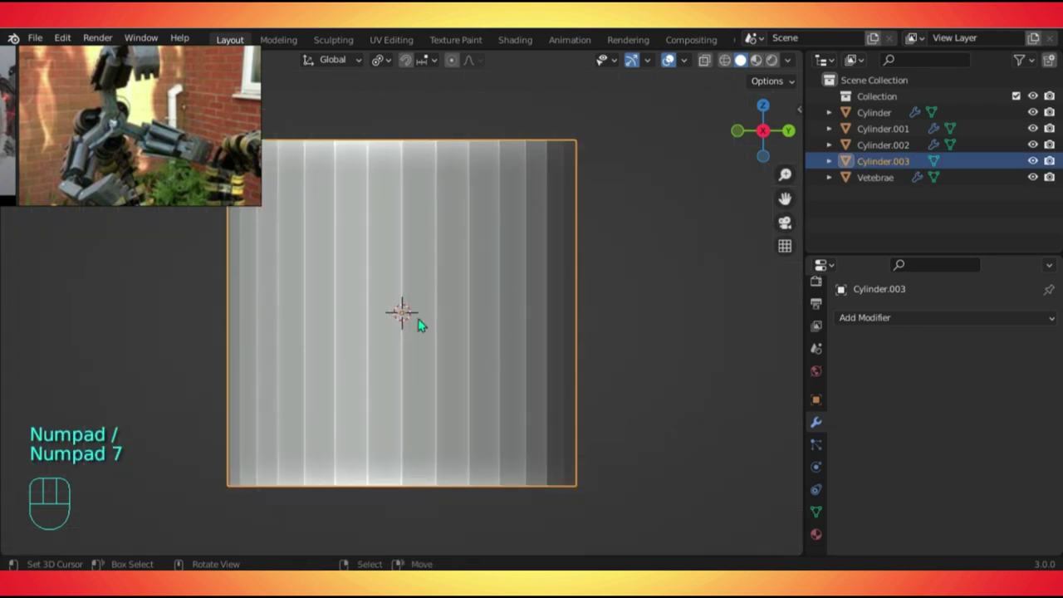
{"action": "scroll", "coordinate": [419, 324], "scroll_direction": "down", "scroll_amount": 2}
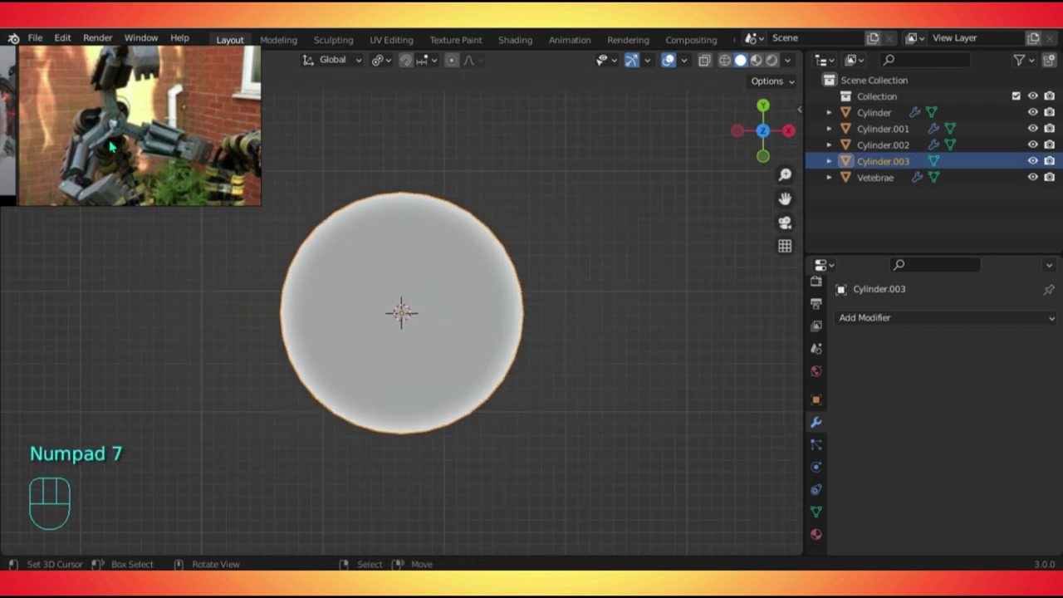
{"action": "mouse_move", "coordinate": [399, 382]}
{"action": "middle_mouse_down"}
{"action": "mouse_move", "coordinate": [430, 261]}
{"action": "mouse_move", "coordinate": [407, 364]}
{"action": "middle_mouse_up"}
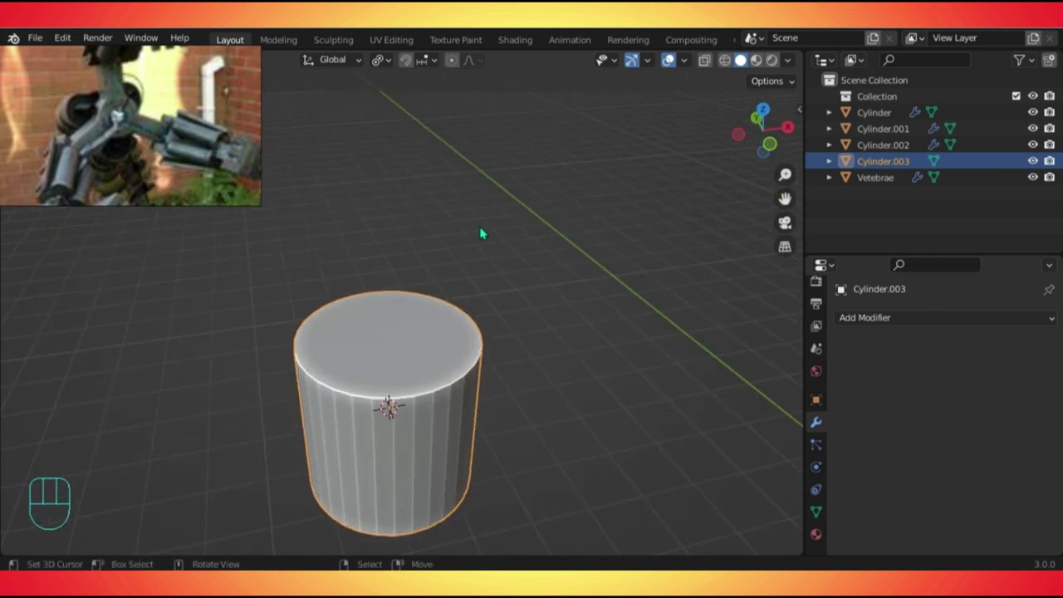
Clear the new cylinder's location so it sits at the world origin, and frame it from the top.
{"action": "scroll", "coordinate": [482, 232], "scroll_direction": "down", "scroll_amount": 2}
{"action": "key", "text": "alt+g"}
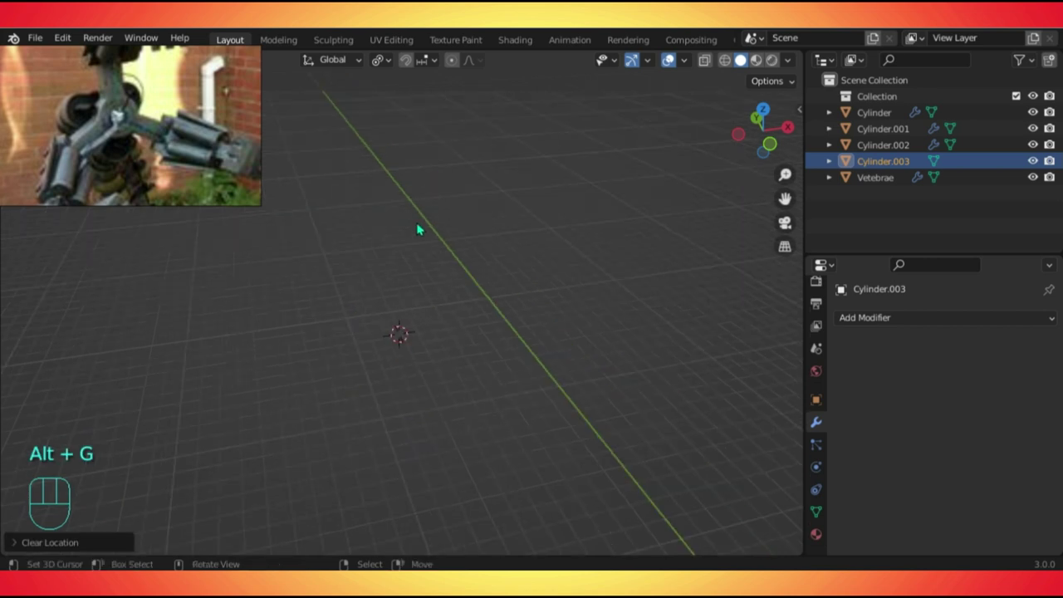
{"action": "key", "text": "KP_Decimal"}
{"action": "middle_click_drag", "start_coordinate": [435, 266], "coordinate": [457, 369]}
{"action": "key", "text": "KP_7"}
{"action": "middle_click_drag", "start_coordinate": [430, 266], "coordinate": [415, 334], "text": "shift"}
Enable snapping and scale the cylinder up to about twice its size.
{"action": "key", "text": "s"}
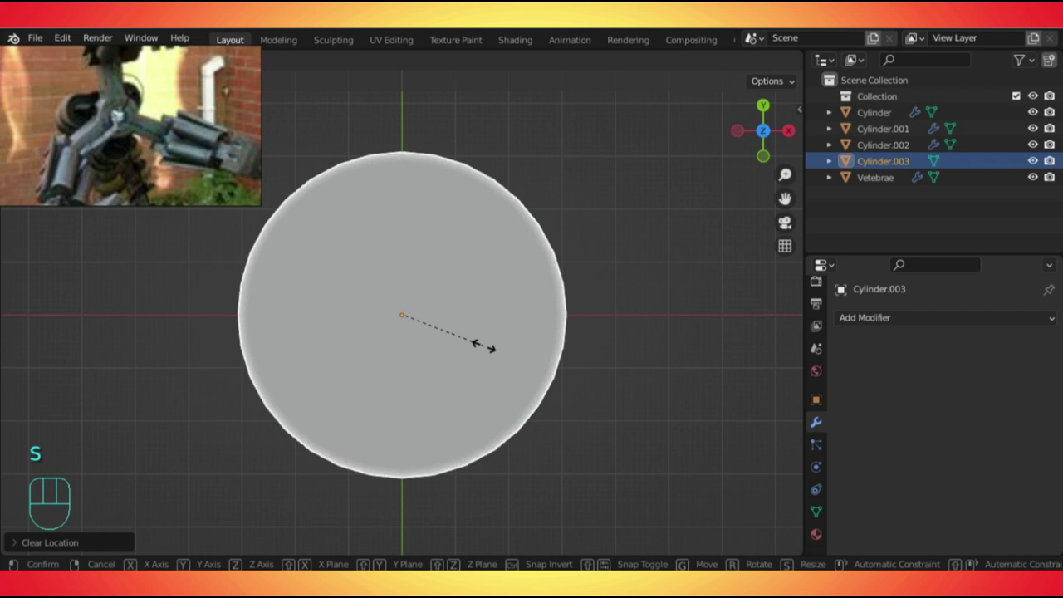
{"action": "right_click", "coordinate": [488, 349]}
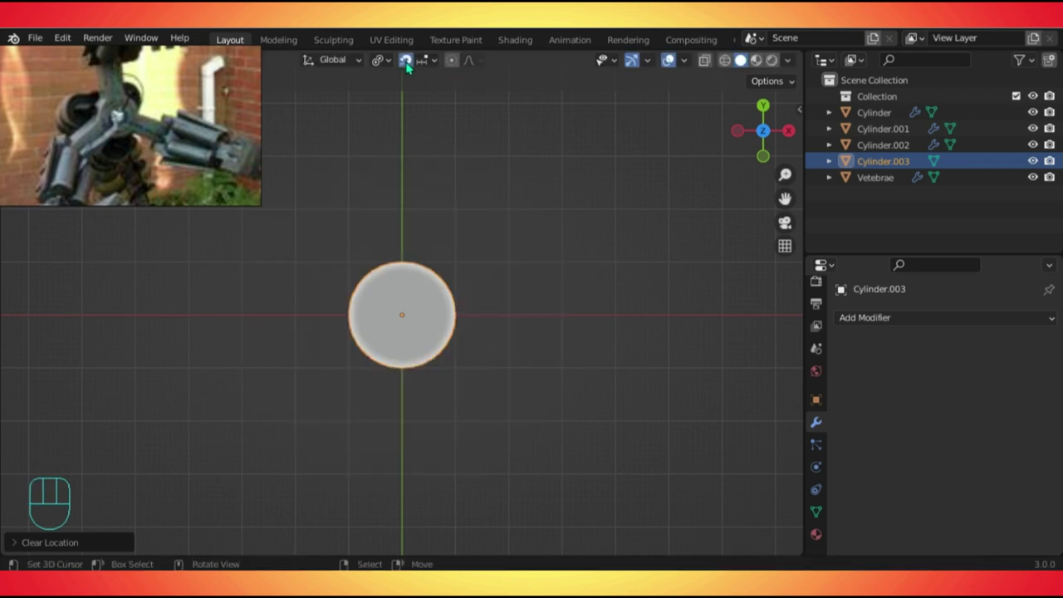
{"action": "key", "text": "s"}
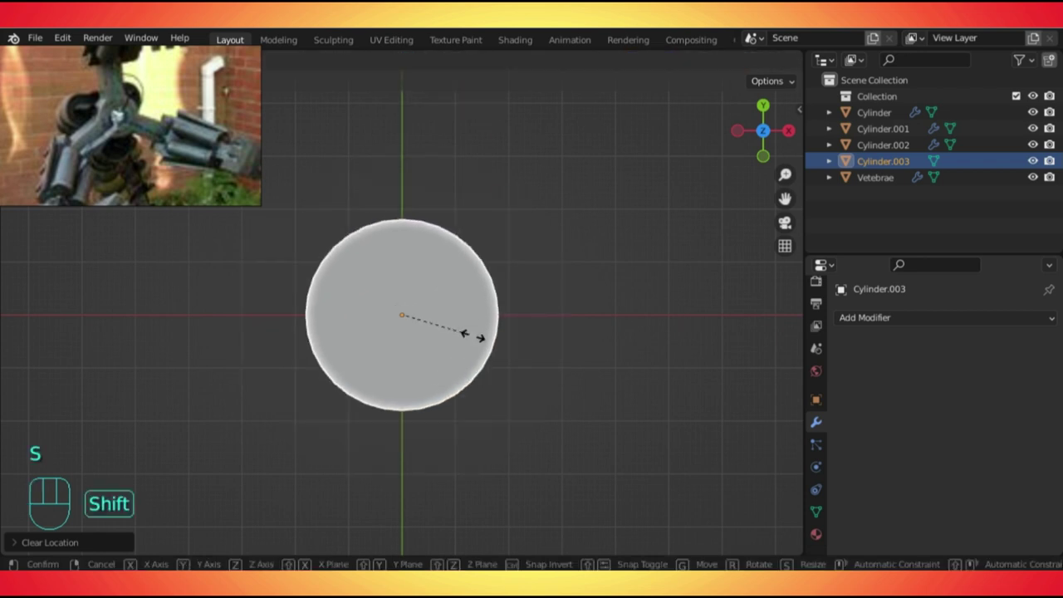
{"action": "left_click", "coordinate": [486, 340]}
Flatten the cylinder by scaling down its height along Z in the front view.
{"action": "middle_click_drag", "start_coordinate": [374, 249], "coordinate": [434, 398]}
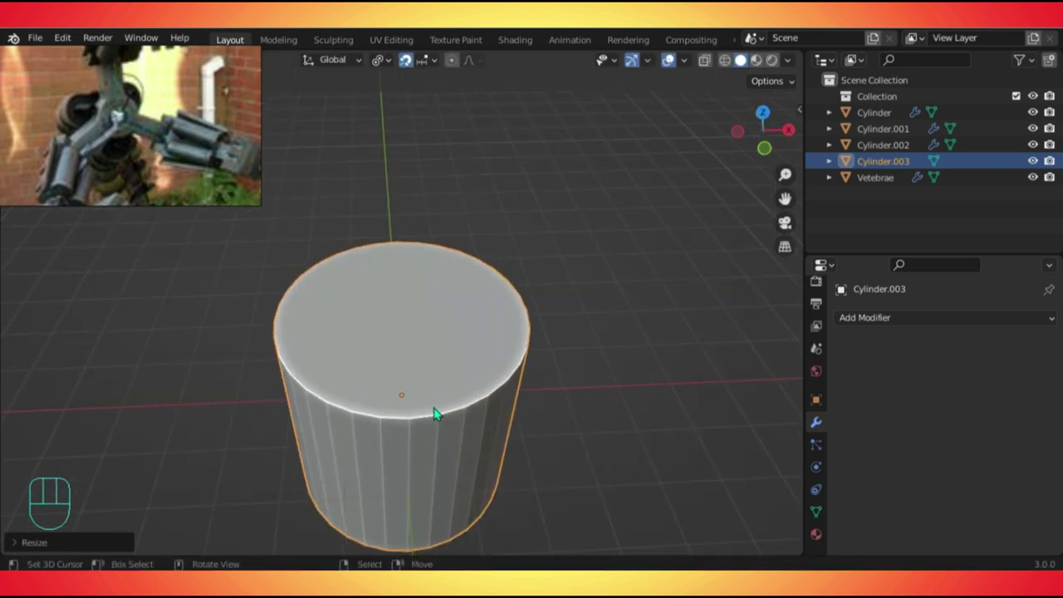
{"action": "key", "text": "KP_1"}
{"action": "scroll", "coordinate": [434, 413], "scroll_direction": "down", "scroll_amount": 5}
{"action": "key", "text": "s"}
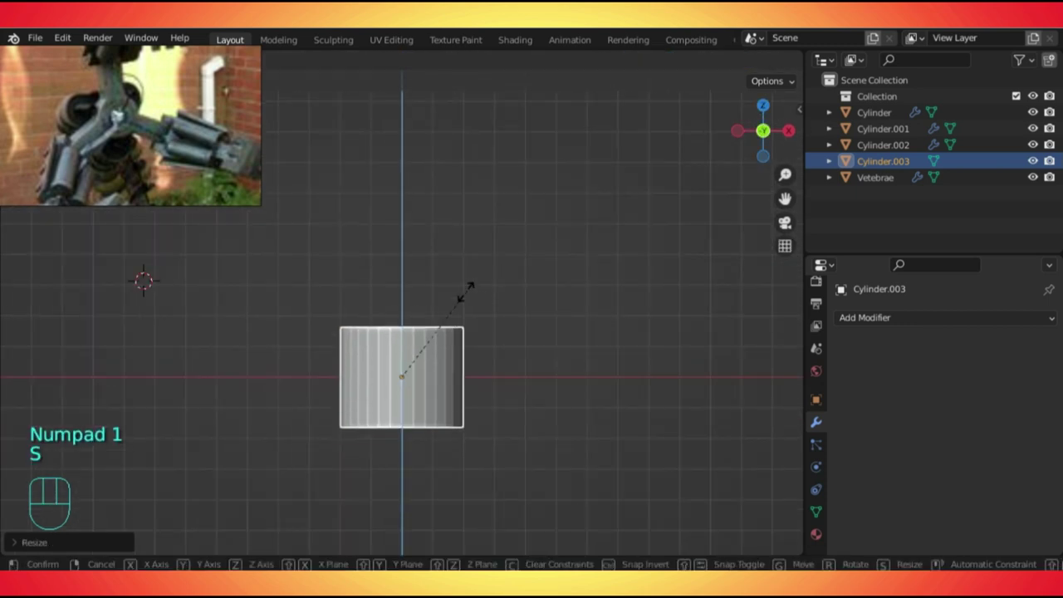
{"action": "left_click", "coordinate": [432, 332]}
Enter Edit Mode on the flattened cylinder and select both its upper and lower cap faces.
{"action": "key", "text": "KP_7"}
{"action": "scroll", "coordinate": [411, 288], "scroll_direction": "up", "scroll_amount": 3}
{"action": "key", "text": "Tab"}
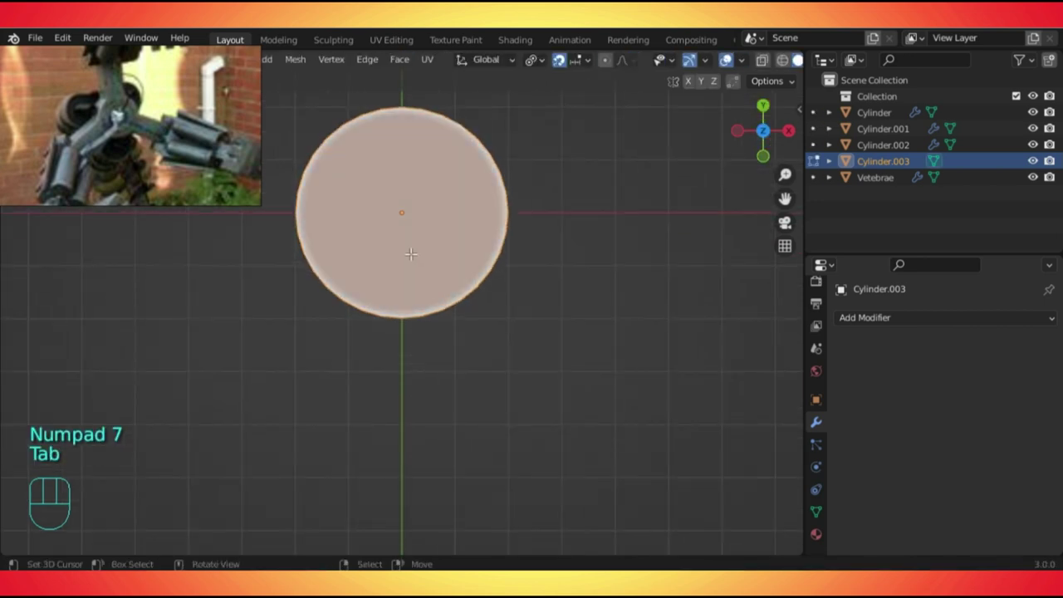
{"action": "scroll", "coordinate": [414, 239], "scroll_direction": "up", "scroll_amount": 1}
{"action": "middle_click_drag", "start_coordinate": [418, 243], "coordinate": [424, 284], "text": "shift"}
{"action": "key", "text": "KP_3"}
{"action": "middle_click_drag", "start_coordinate": [412, 390], "coordinate": [399, 210]}
{"action": "right_click", "coordinate": [430, 237]}
{"action": "right_click", "coordinate": [426, 436], "text": "shift"}
{"action": "middle_click_drag", "start_coordinate": [428, 364], "coordinate": [558, 347]}
{"action": "key", "text": "Tab"}
{"action": "key", "text": "KP_7"}
{"action": "key", "text": "Tab"}
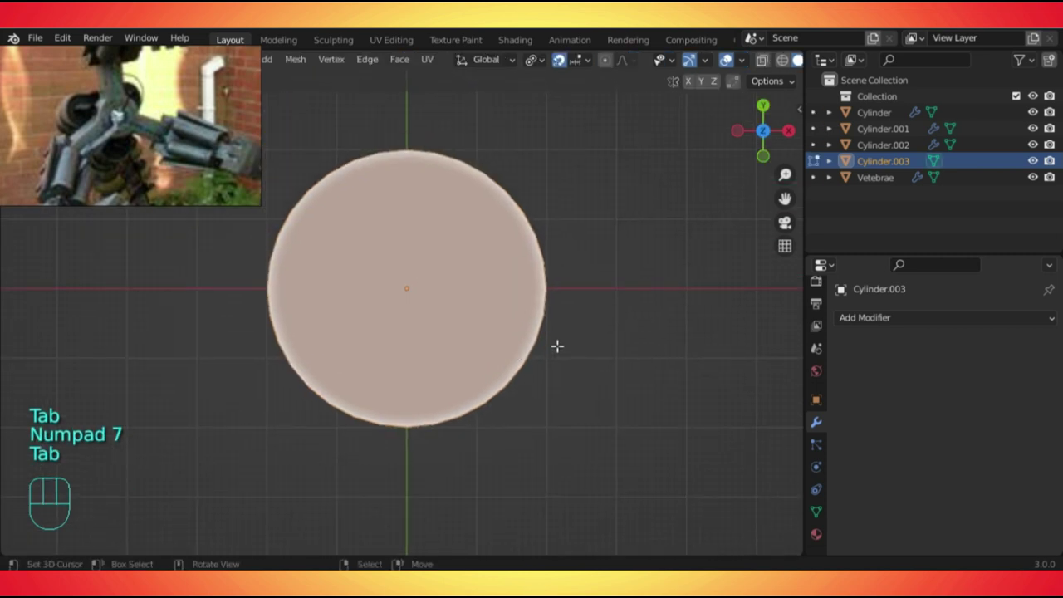
Inset both cap faces to an inner circle about two-fifths of the cylinder's diameter.
{"action": "key", "text": "i"}
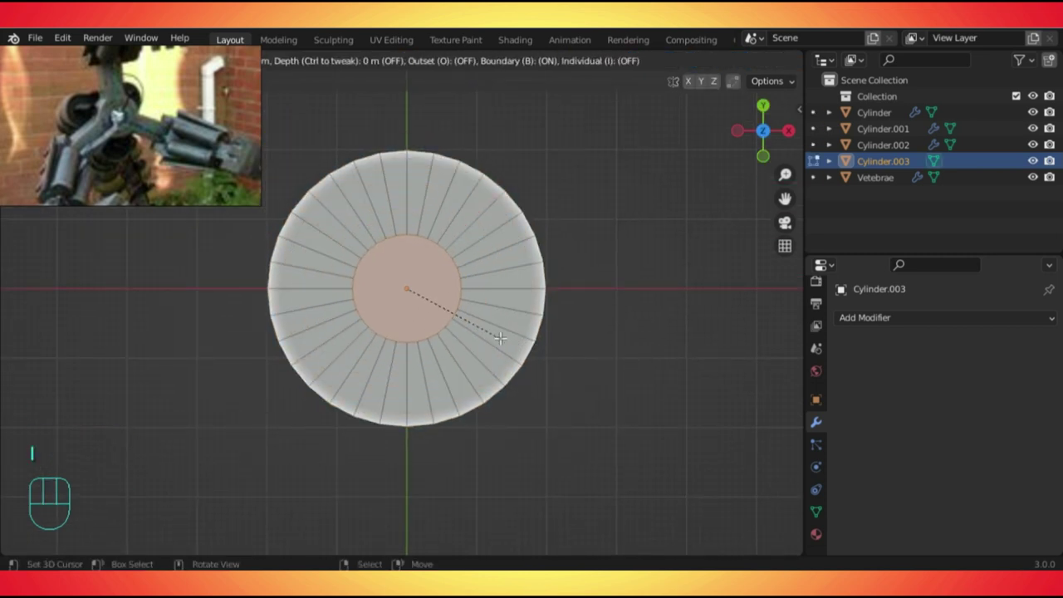
{"action": "left_click", "coordinate": [503, 339]}
{"action": "middle_click_drag", "start_coordinate": [405, 350], "coordinate": [436, 335]}
Find the Bridge Edge Loops command by searching "bridge" and apply it to the inset caps to open a through-hole.
{"action": "key", "text": "space"}
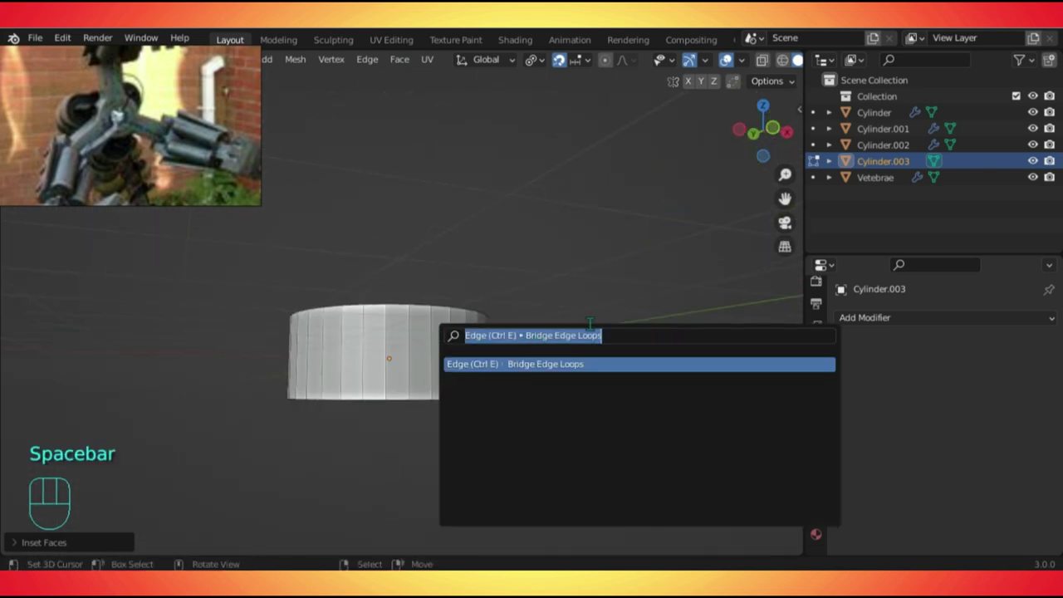
{"action": "left_click", "coordinate": [616, 336]}
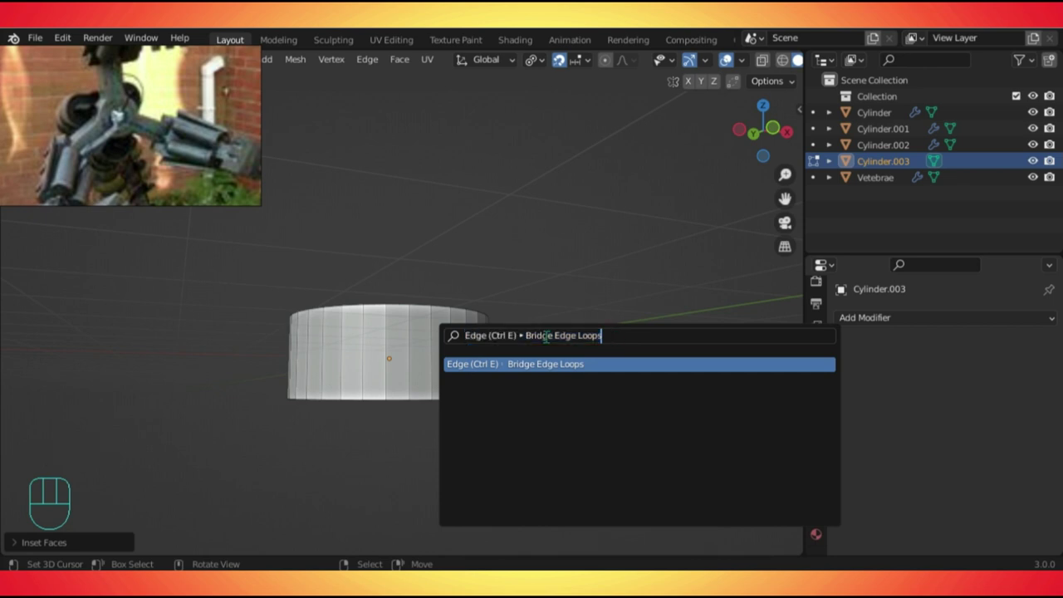
{"action": "key", "text": "ctrl+a"}
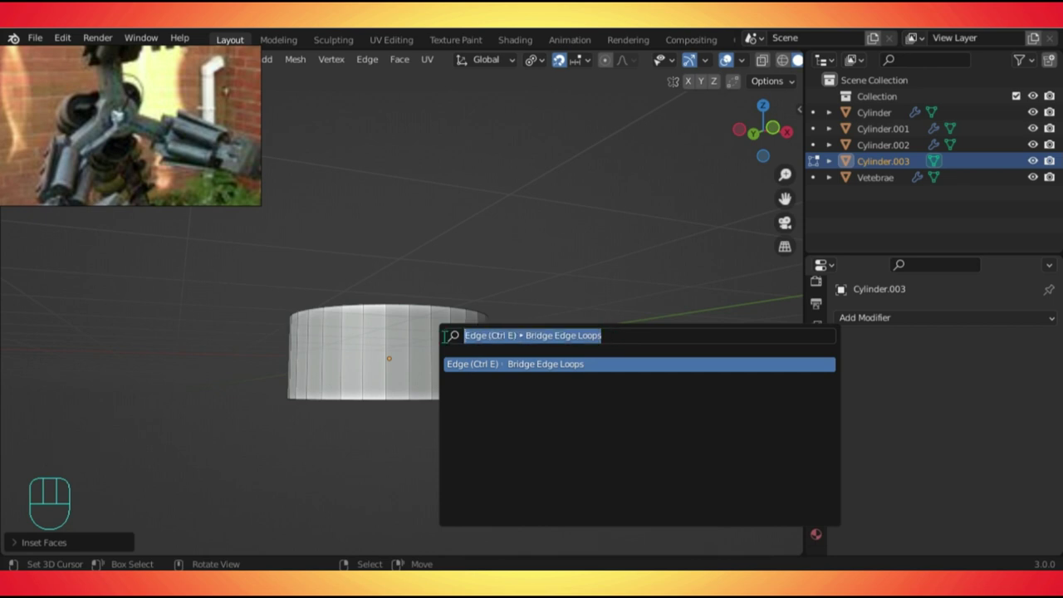
{"action": "key", "text": "BackSpace"}
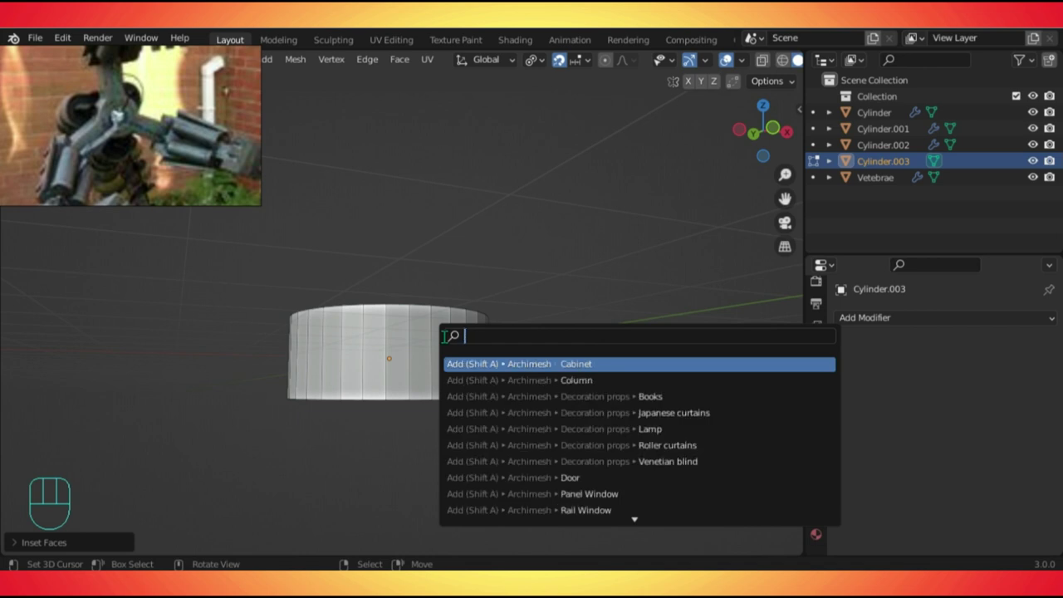
{"action": "type", "text": "bridge"}
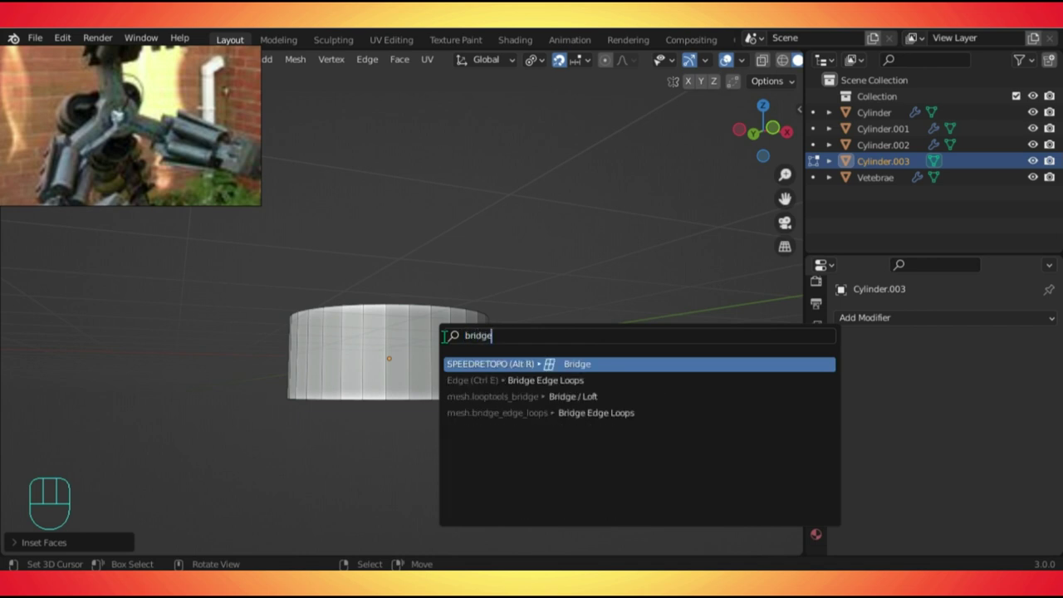
{"action": "left_click", "coordinate": [538, 380]}
{"action": "middle_click_drag", "start_coordinate": [452, 366], "coordinate": [444, 361]}
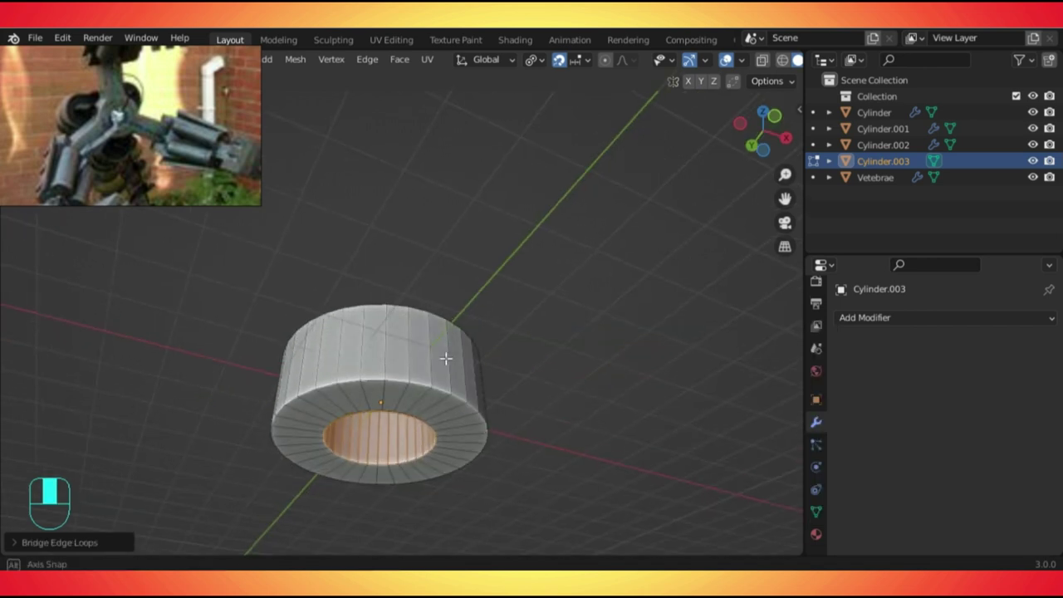
Add a centred loop cut around the ring's inner wall and another around its outer wall, and return to Object Mode.
{"action": "middle_click_drag", "start_coordinate": [411, 394], "coordinate": [441, 340], "text": "shift"}
{"action": "scroll", "coordinate": [408, 378], "scroll_direction": "up", "scroll_amount": 4}
{"action": "middle_click_drag", "start_coordinate": [408, 382], "coordinate": [546, 329]}
{"action": "key", "text": "ctrl+r"}
{"action": "left_click", "coordinate": [571, 430]}
{"action": "right_click", "coordinate": [570, 430]}
{"action": "key", "text": "ctrl+r"}
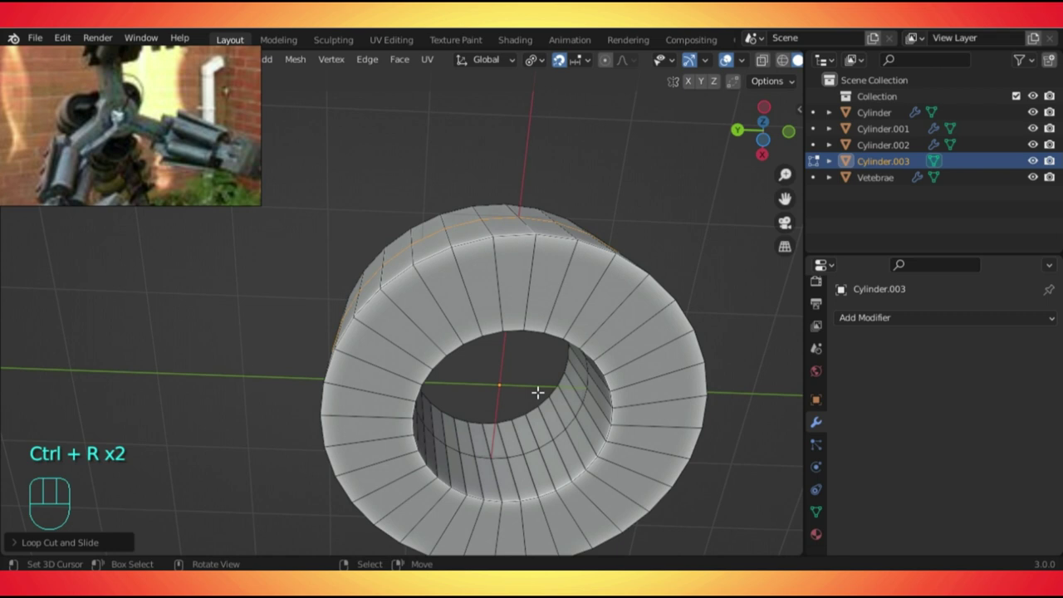
{"action": "middle_click_drag", "start_coordinate": [538, 392], "coordinate": [620, 366]}
{"action": "scroll", "coordinate": [590, 349], "scroll_direction": "down", "scroll_amount": 4}
{"action": "middle_click_drag", "start_coordinate": [559, 328], "coordinate": [521, 371], "text": "shift"}
{"action": "middle_click_drag", "start_coordinate": [521, 371], "coordinate": [522, 400]}
{"action": "key", "text": "Tab"}
{"action": "key", "text": "KP_7"}
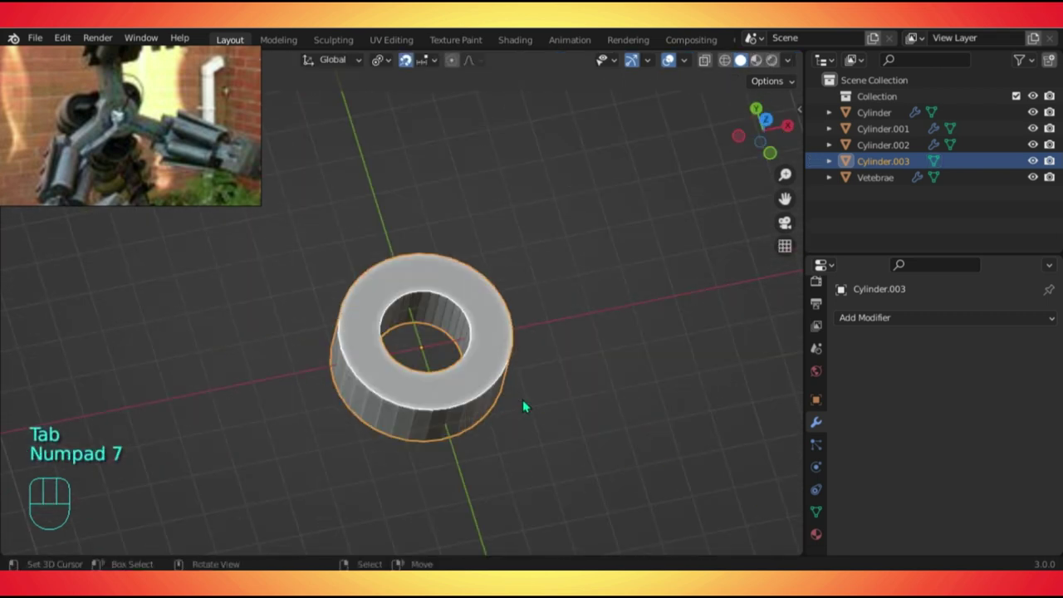
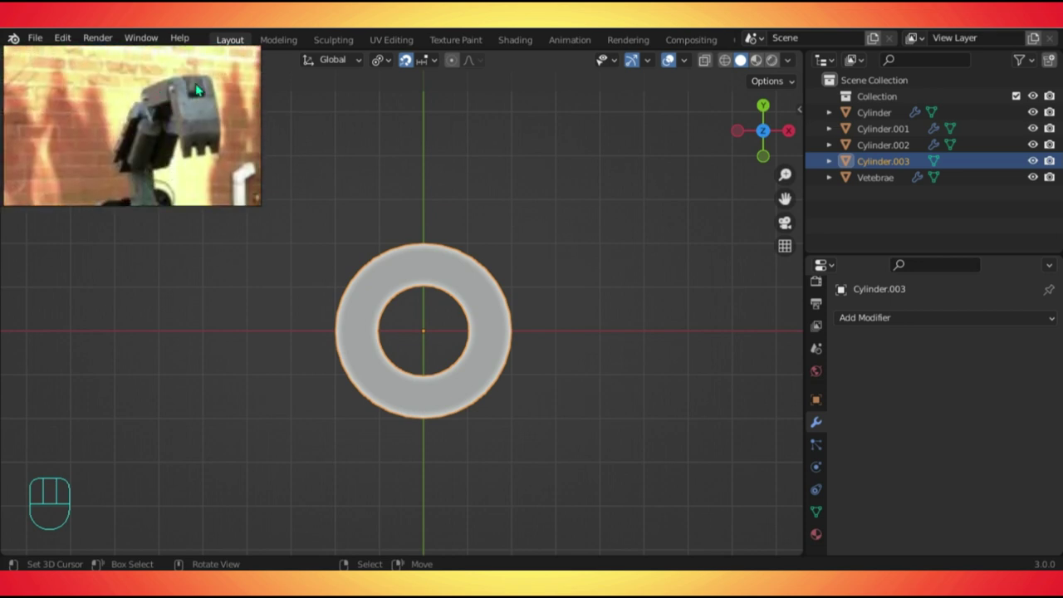
Enlarge the reference picture area to show the whole three-armed claw, and reselect the ring.
{"action": "left_click", "coordinate": [262, 214]}
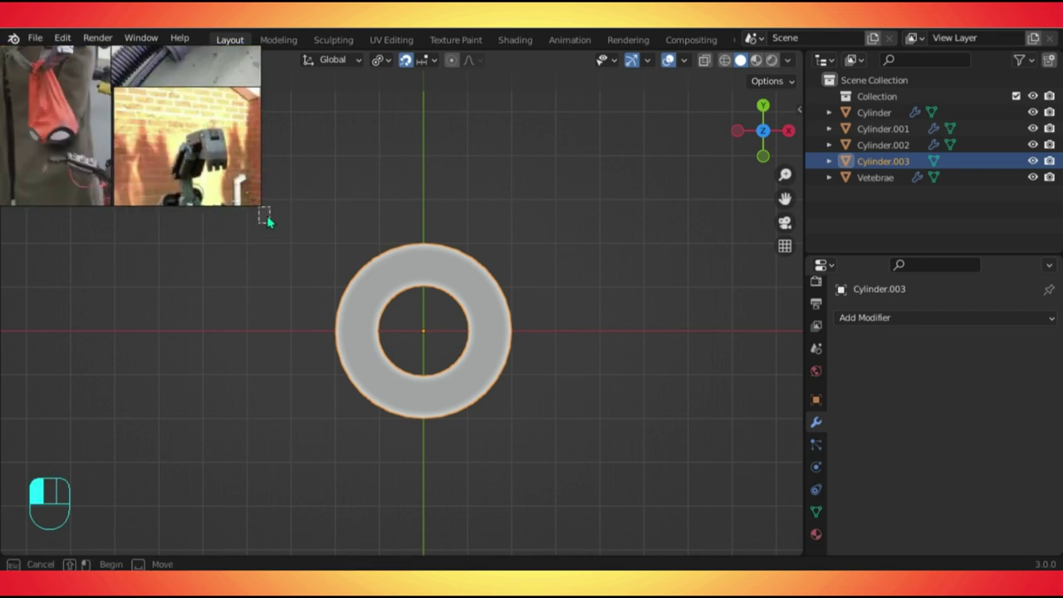
{"action": "left_click_drag", "start_coordinate": [259, 207], "coordinate": [263, 344]}
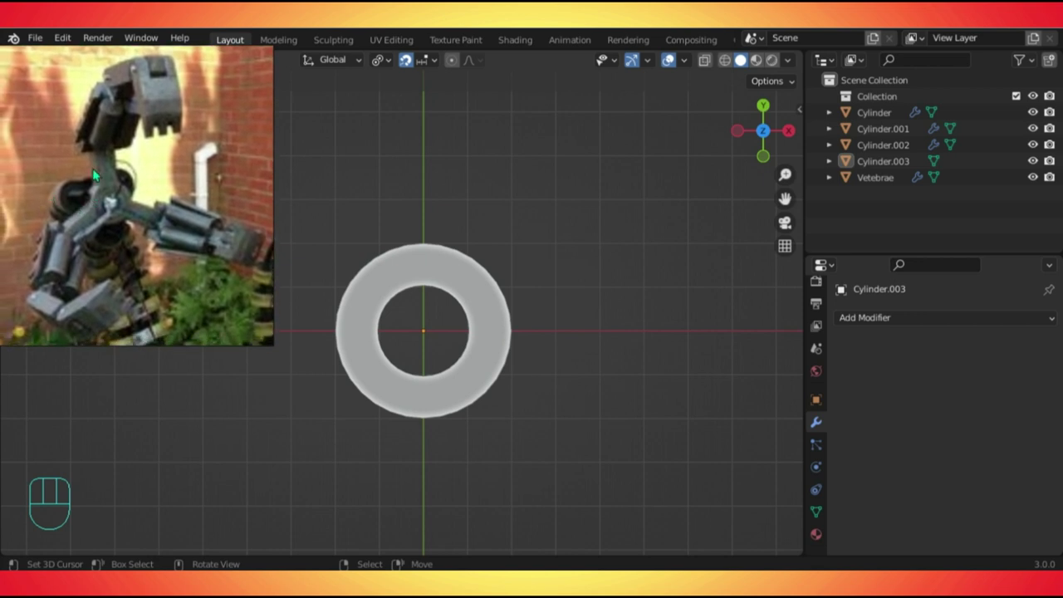
{"action": "left_click", "coordinate": [434, 278]}
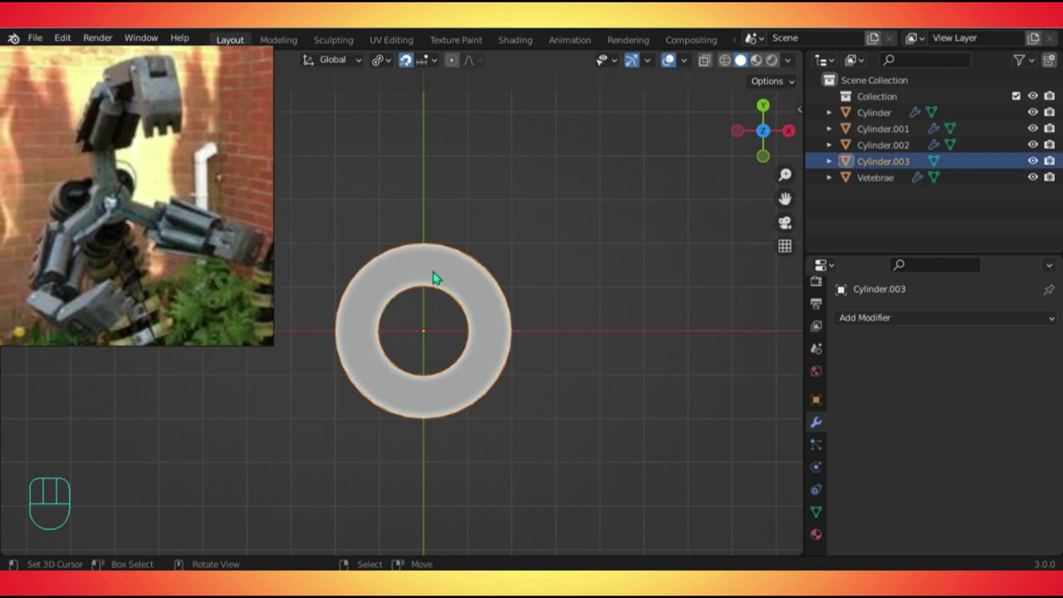
Delete the ring's faces on the negative X side in Edit Mode, keeping only the half on positive X, and return to Object Mode.
{"action": "key", "text": "Tab"}
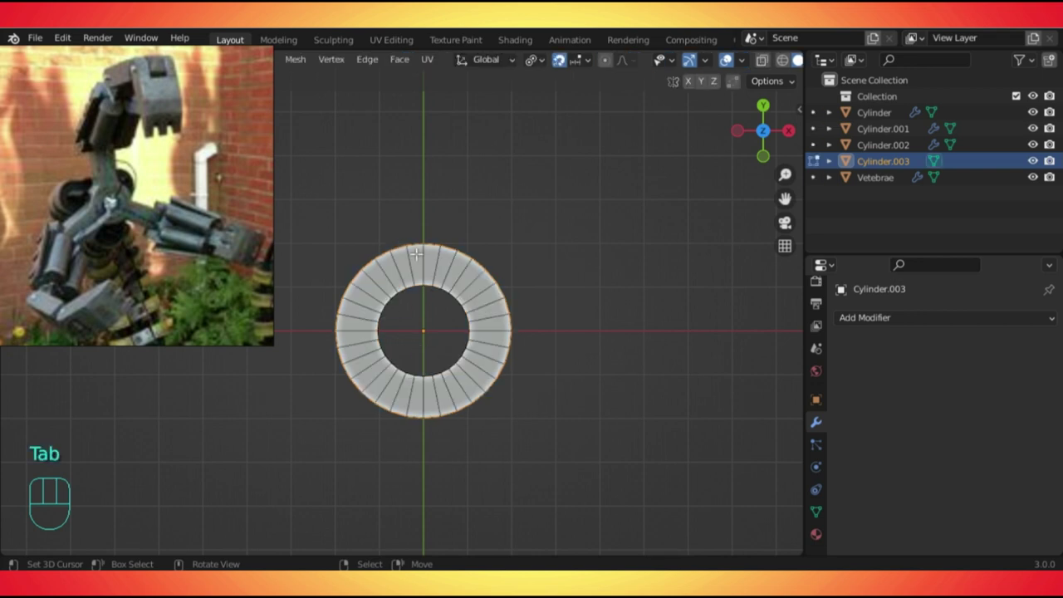
{"action": "key", "text": "3"}
{"action": "left_click", "coordinate": [417, 253], "text": "alt"}
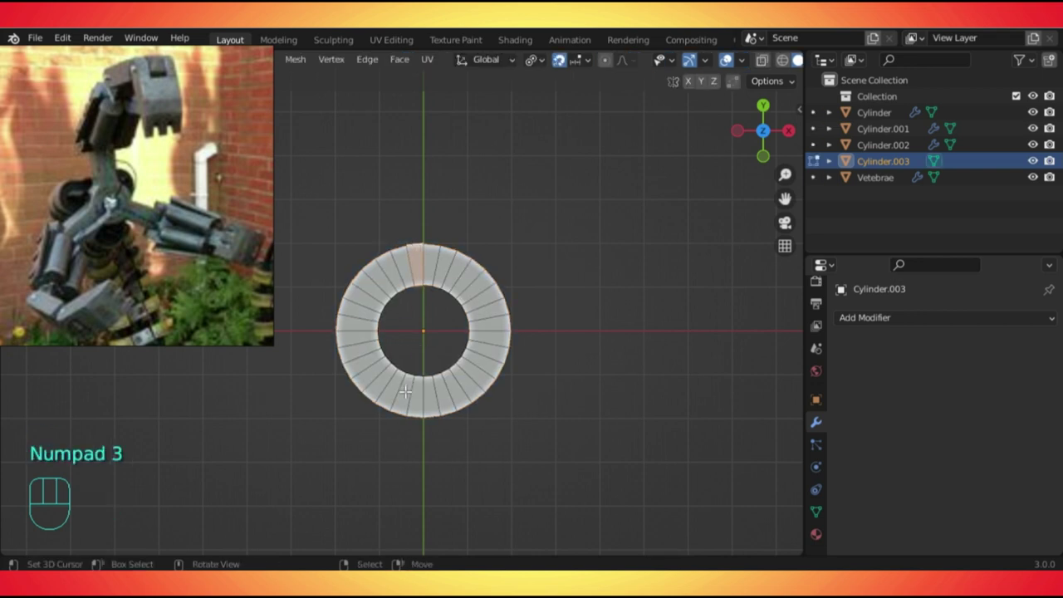
{"action": "key", "text": "Delete"}
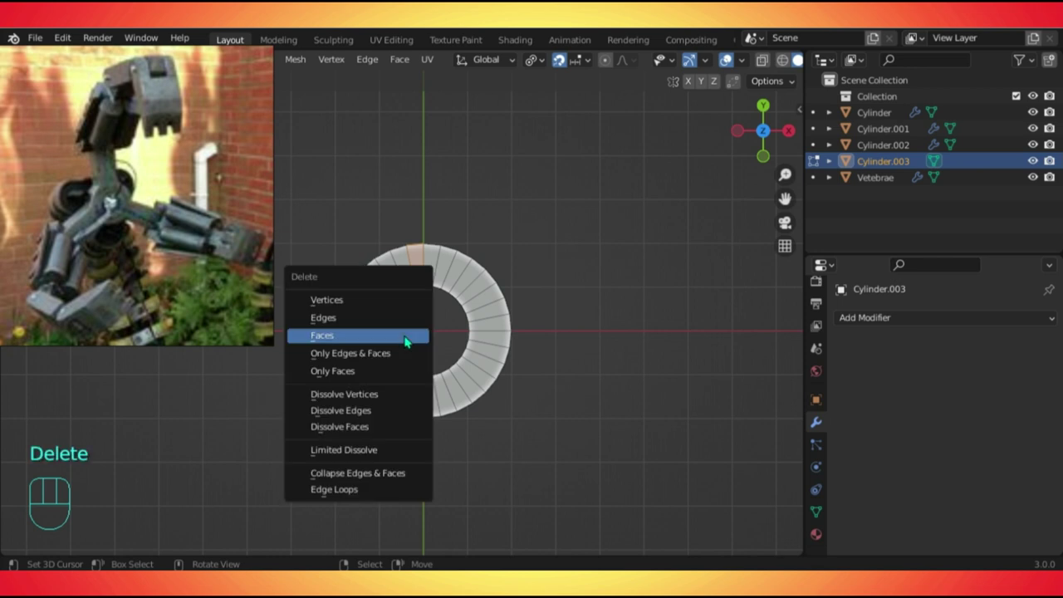
{"action": "left_click", "coordinate": [337, 335]}
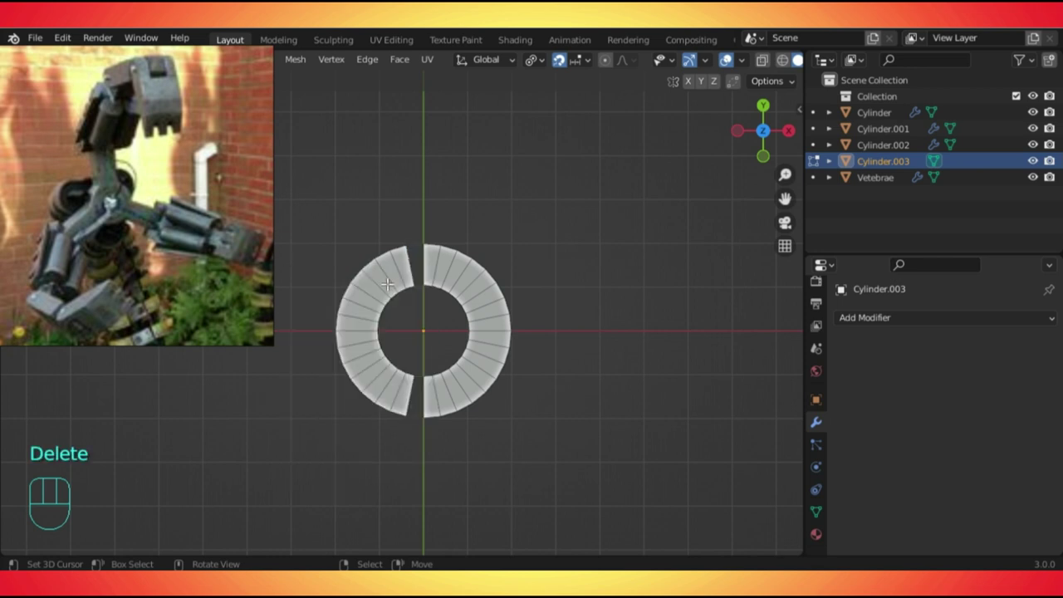
{"action": "key", "text": "l"}
{"action": "key", "text": "Delete"}
{"action": "left_click", "coordinate": [332, 249]}
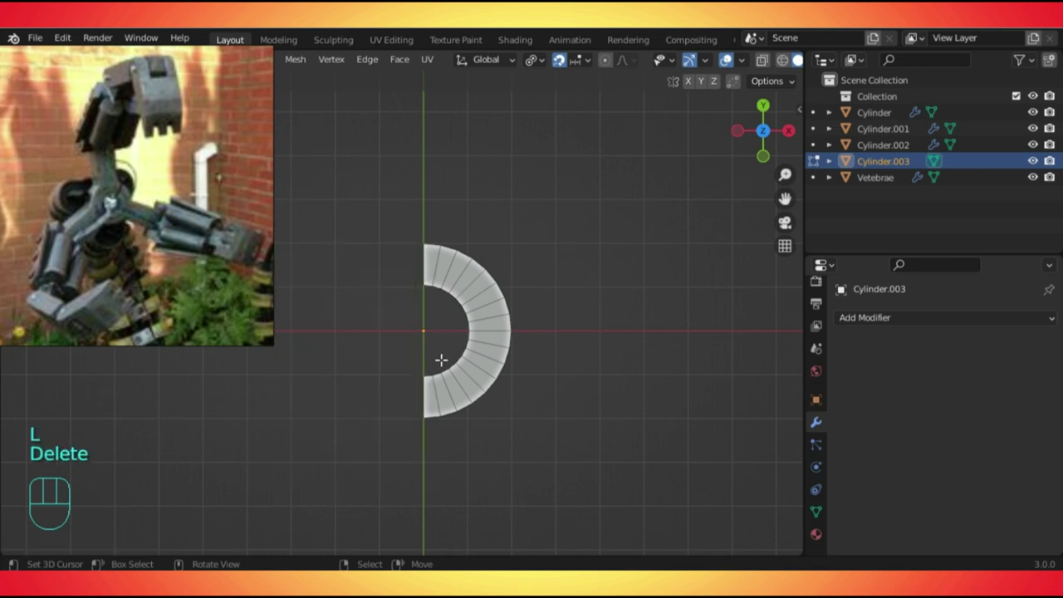
{"action": "middle_click_drag", "start_coordinate": [452, 399], "coordinate": [503, 362], "text": "shift"}
{"action": "key", "text": "Tab"}
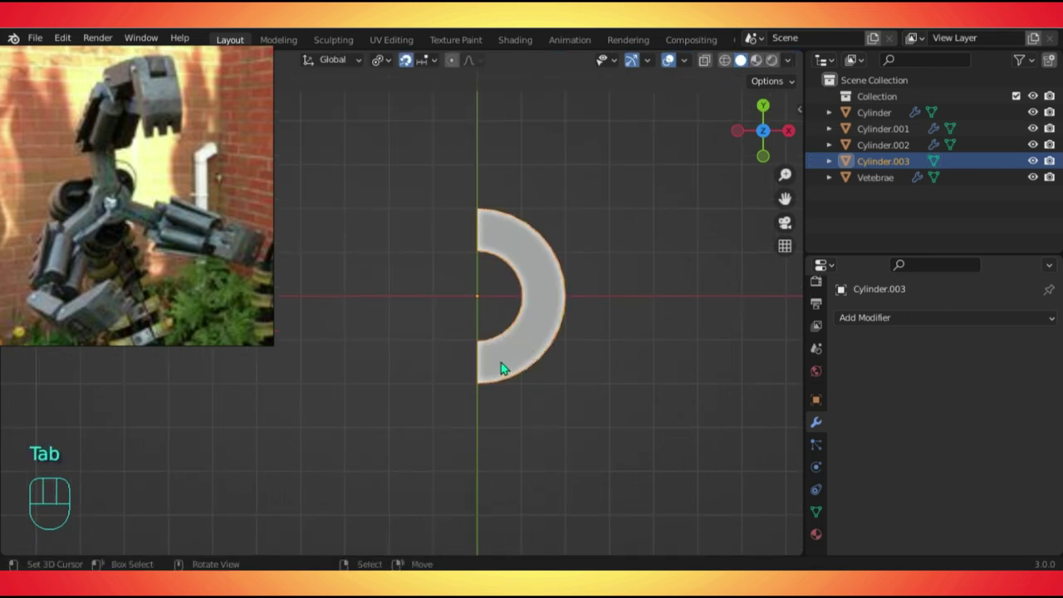
Add a Mirror modifier on the X axis with Clipping enabled to the half ring, and inspect the full ring from above.
{"action": "left_click", "coordinate": [871, 320]}
{"action": "left_click", "coordinate": [724, 121]}
{"action": "left_click", "coordinate": [927, 446]}
{"action": "key", "text": "alt+z"}
{"action": "middle_click_drag", "start_coordinate": [472, 235], "coordinate": [505, 224]}
{"action": "key", "text": "Tab"}
{"action": "key", "text": "Tab"}
{"action": "key", "text": "KP_7"}
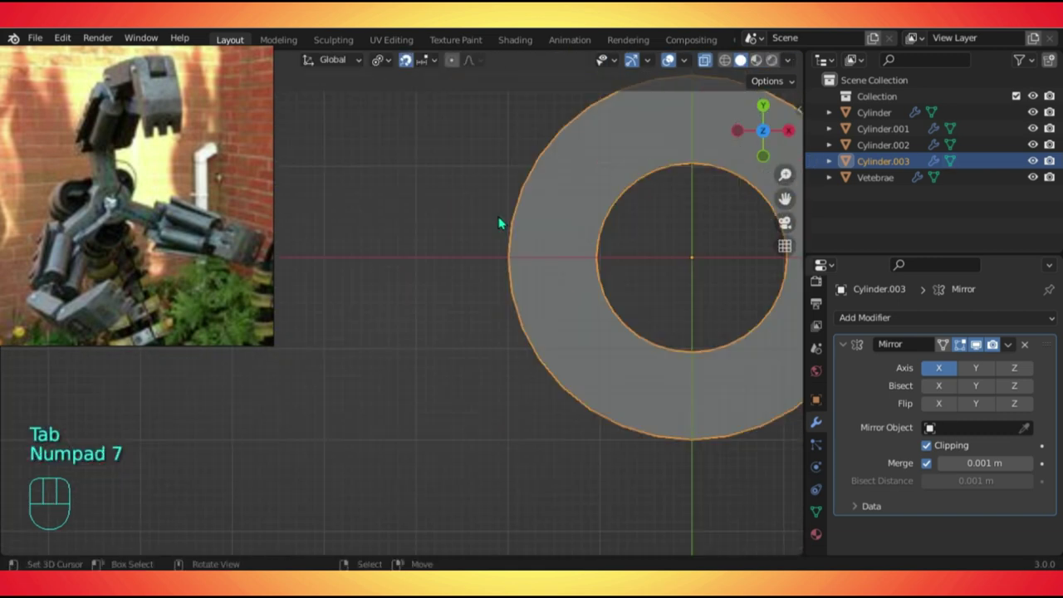
{"action": "key", "text": "alt+z"}
{"action": "middle_click_drag", "start_coordinate": [551, 263], "coordinate": [465, 326], "text": "shift"}
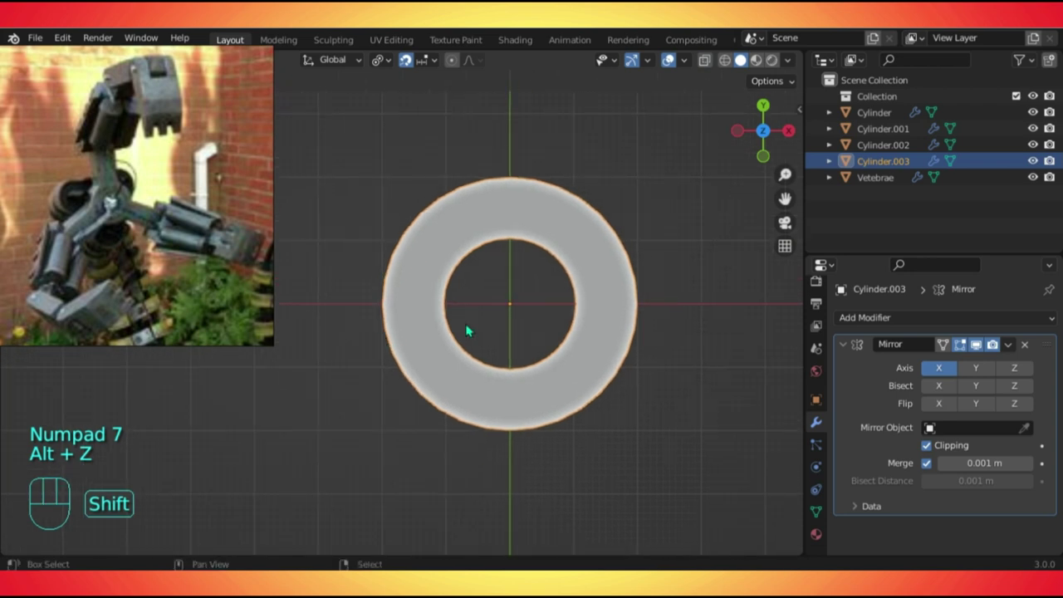
Bevel the middle edge loop on the ring's outer wall with 2 segments and a width of about 0.61 m.
{"action": "scroll", "coordinate": [509, 315], "scroll_direction": "up", "scroll_amount": 2}
{"action": "middle_click_drag", "start_coordinate": [568, 332], "coordinate": [534, 440]}
{"action": "key", "text": "Tab"}
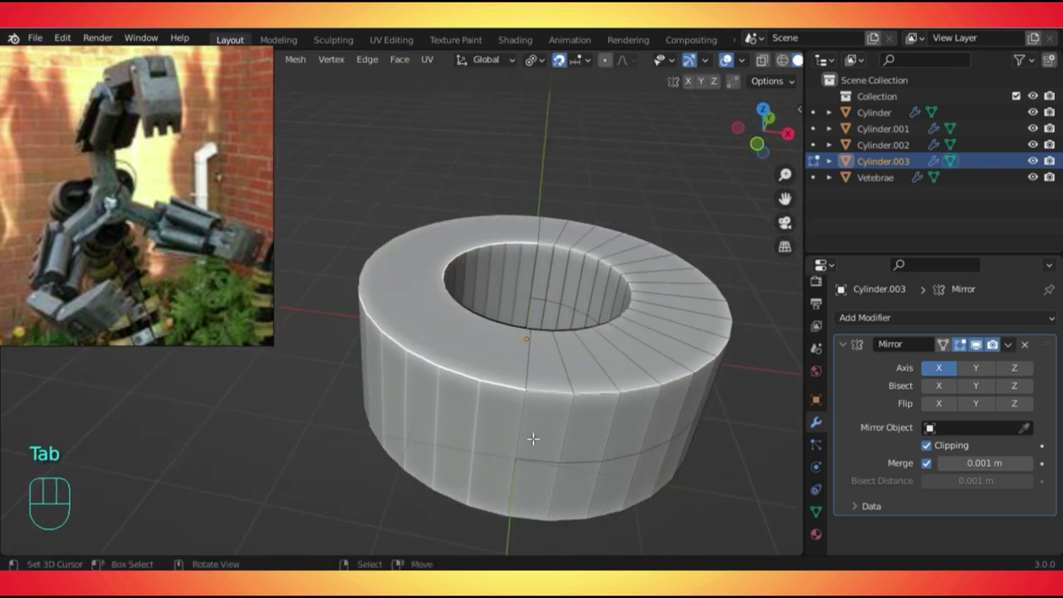
{"action": "key", "text": "1"}
{"action": "left_click", "coordinate": [597, 457], "text": "alt"}
{"action": "scroll", "coordinate": [597, 457], "scroll_direction": "down", "scroll_amount": 1}
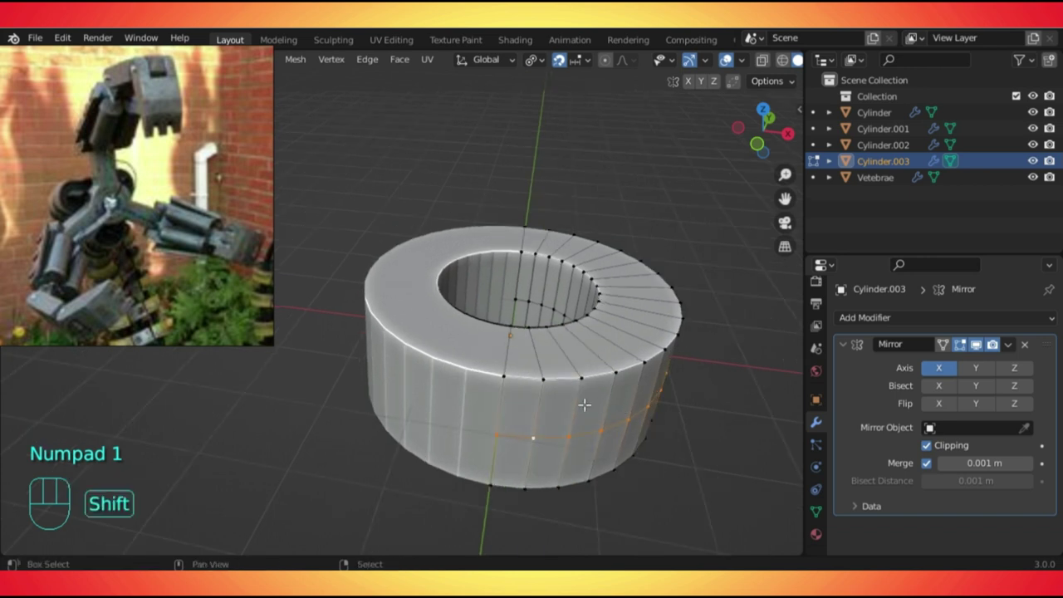
{"action": "middle_click_drag", "start_coordinate": [587, 407], "coordinate": [543, 402], "text": "shift"}
{"action": "middle_click_drag", "start_coordinate": [588, 462], "coordinate": [585, 441]}
{"action": "key", "text": "ctrl+b"}
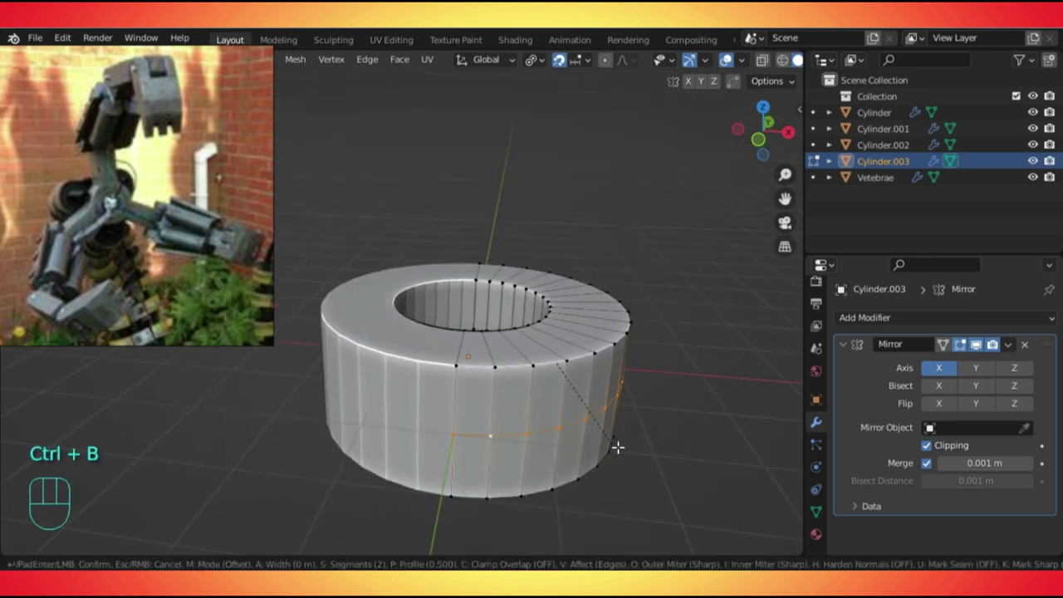
{"action": "left_click", "coordinate": [665, 503]}
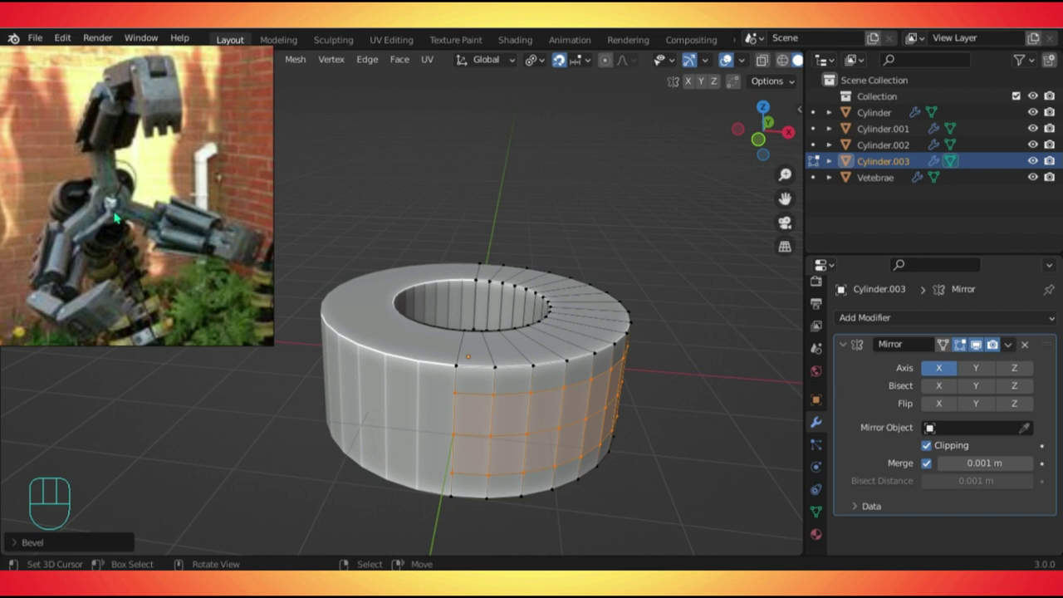
{"action": "key", "text": "Tab"}
{"action": "scroll", "coordinate": [533, 430], "scroll_direction": "down", "scroll_amount": 2}
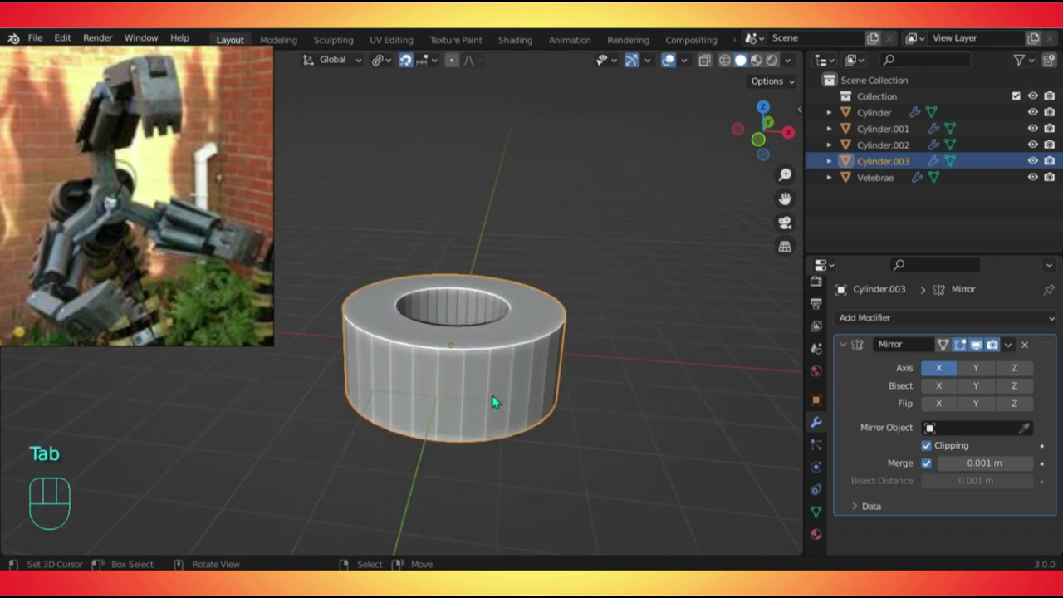
Select a block of faces in the two middle rows of the ring's outer wall, around the X axis.
{"action": "key", "text": "KP_7"}
{"action": "key", "text": "Tab"}
{"action": "scroll", "coordinate": [488, 365], "scroll_direction": "down", "scroll_amount": 1}
{"action": "middle_click_drag", "start_coordinate": [471, 283], "coordinate": [463, 351], "text": "shift"}
{"action": "scroll", "coordinate": [455, 259], "scroll_direction": "down", "scroll_amount": 1}
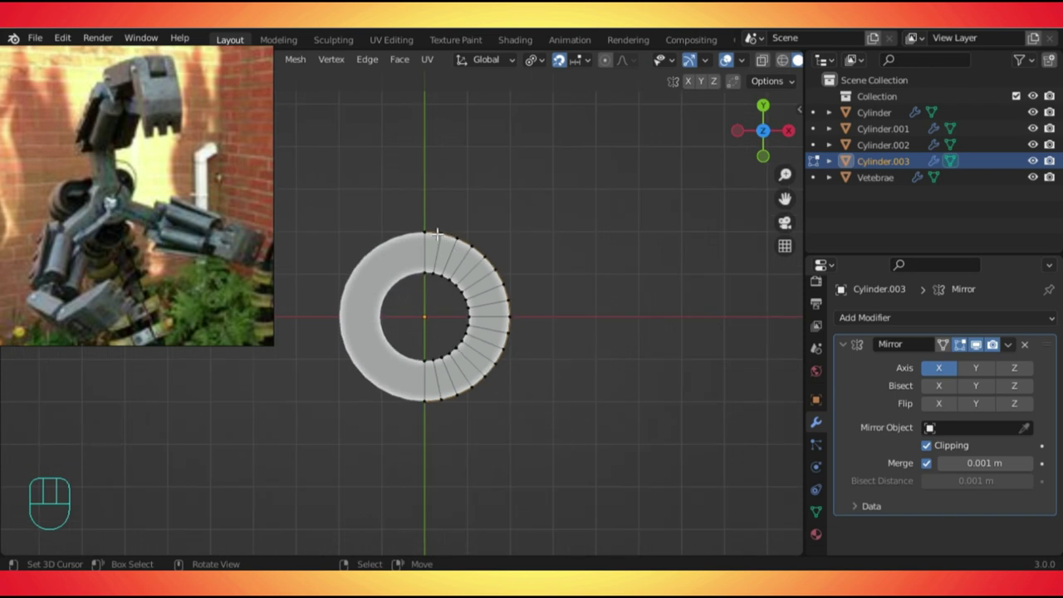
{"action": "key", "text": "KP_3"}
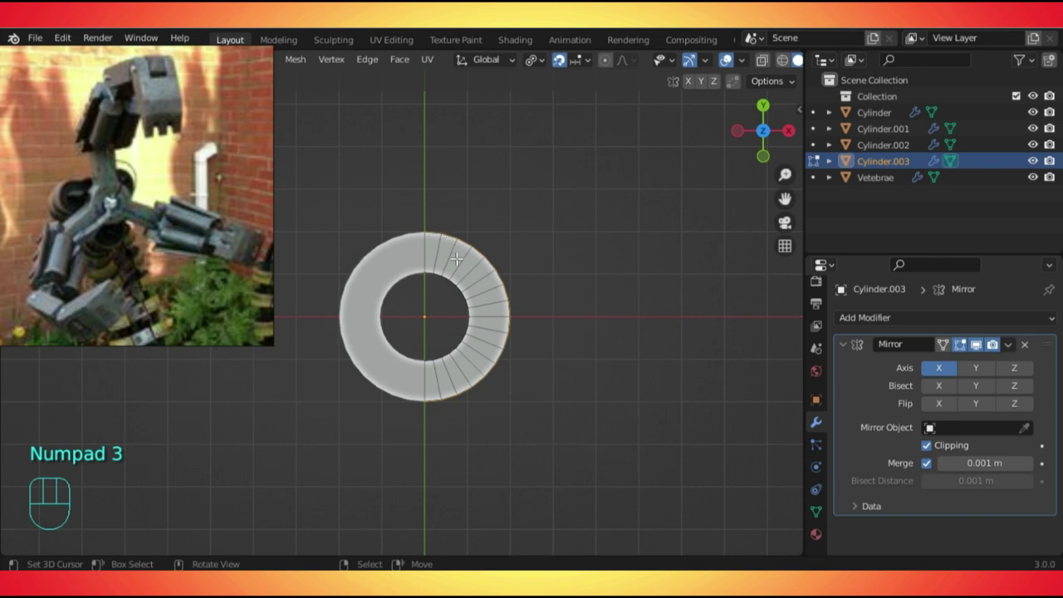
{"action": "left_click", "coordinate": [480, 383]}
{"action": "middle_click_drag", "start_coordinate": [471, 373], "coordinate": [501, 460]}
{"action": "left_click", "coordinate": [470, 407], "text": "ctrl"}
{"action": "left_click", "coordinate": [525, 385], "text": "ctrl"}
{"action": "left_click", "coordinate": [479, 375], "text": "ctrl"}
{"action": "scroll", "coordinate": [490, 391], "scroll_direction": "up", "scroll_amount": 3}
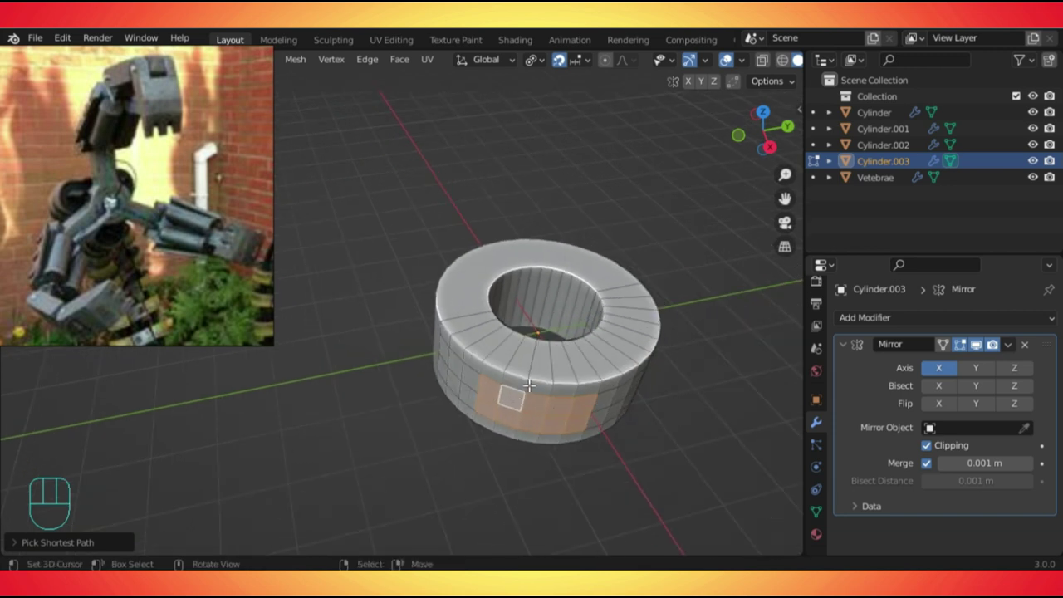
Examine the selected face block from above and around the ring, comparing its position with the claw arms in the reference photo.
{"action": "key", "text": "Tab"}
{"action": "key", "text": "KP_7"}
{"action": "key", "text": "Tab"}
{"action": "middle_click_drag", "start_coordinate": [408, 291], "coordinate": [435, 537], "text": "shift"}
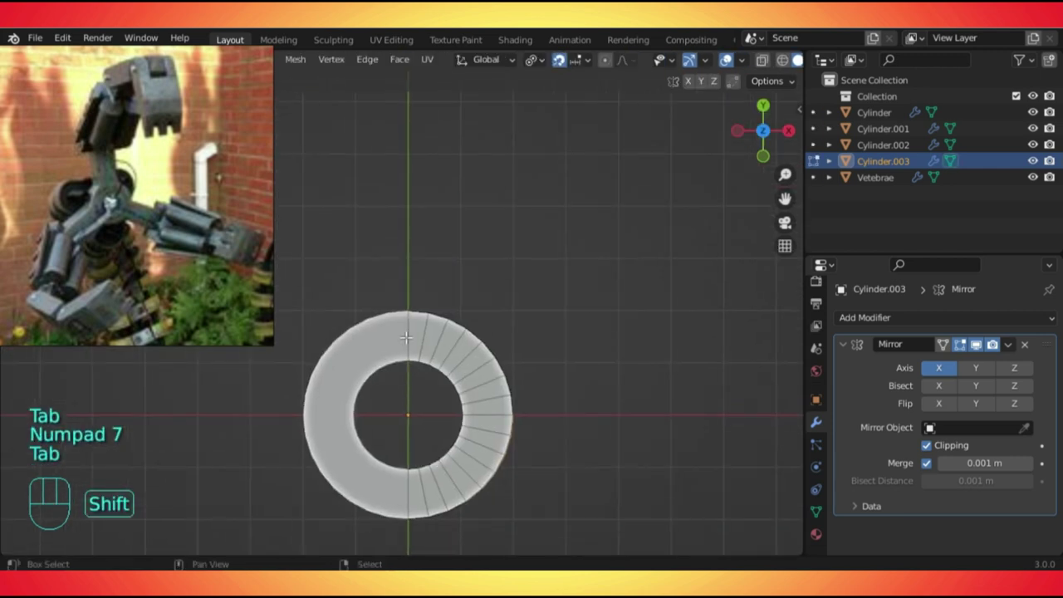
{"action": "scroll", "coordinate": [434, 536], "scroll_direction": "up", "scroll_amount": 3}
{"action": "key", "text": "alt+z"}
{"action": "middle_click_drag", "start_coordinate": [285, 342], "coordinate": [336, 279]}
{"action": "key", "text": "alt+z"}
{"action": "middle_click_drag", "start_coordinate": [524, 331], "coordinate": [179, 303]}
{"action": "middle_click_drag", "start_coordinate": [717, 453], "coordinate": [593, 388], "text": "shift"}
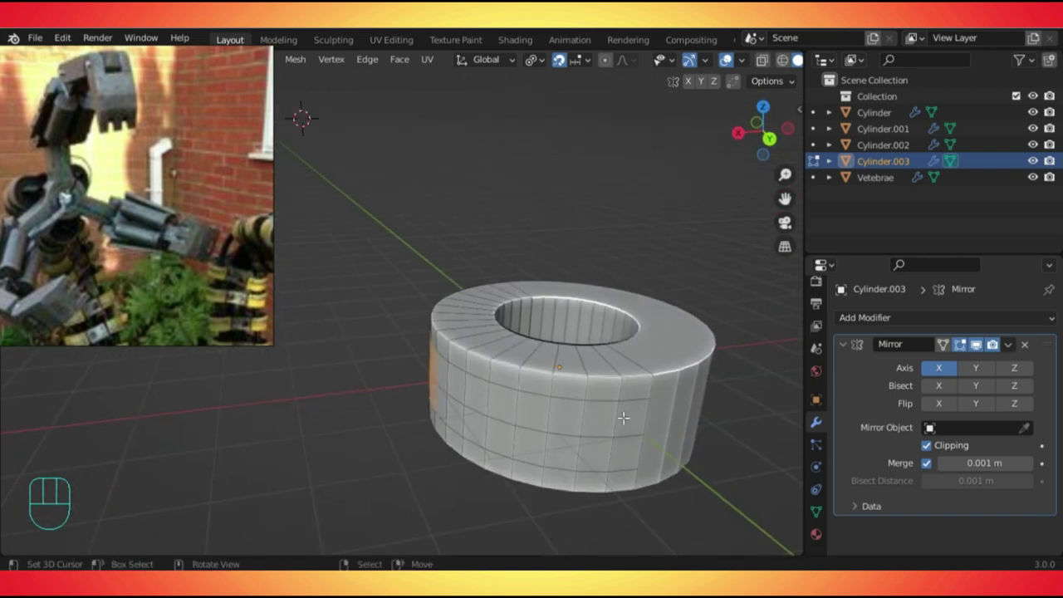
Add a two-column face block and the column beside the mirror seam to the selection, in the outer wall's two middle rows.
{"action": "left_click", "coordinate": [502, 406], "text": "shift"}
{"action": "left_click", "coordinate": [501, 443], "text": "shift"}
{"action": "left_click", "coordinate": [530, 445], "text": "shift"}
{"action": "left_click", "coordinate": [533, 410], "text": "shift"}
{"action": "left_click", "coordinate": [621, 421], "text": "shift"}
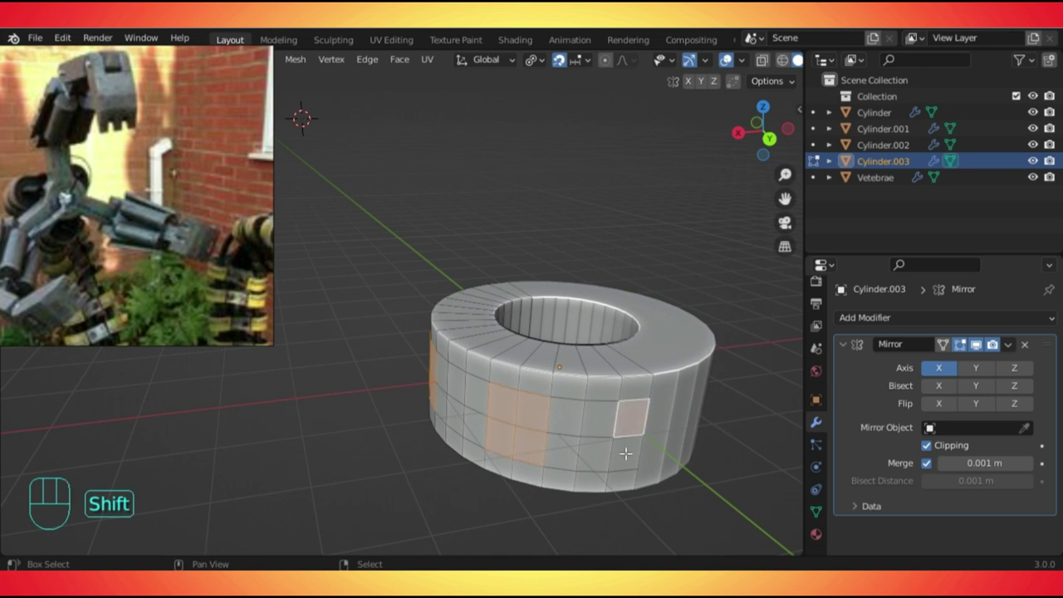
{"action": "left_click", "coordinate": [625, 454], "text": "shift"}
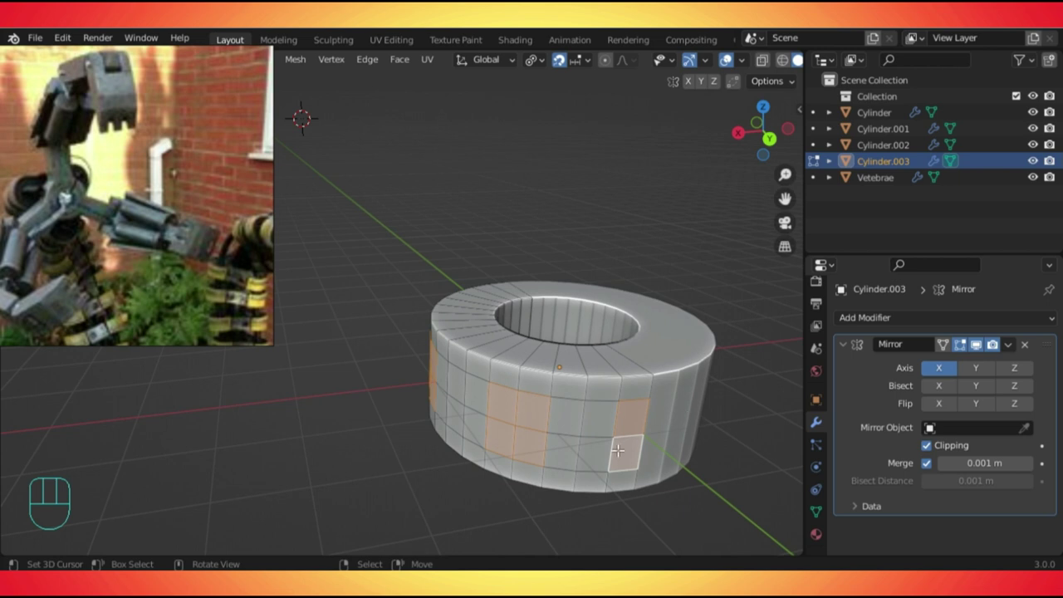
Deselect the two-column block and select the two columns next to the seam column instead, forming a three-column, two-row block.
{"action": "right_click", "coordinate": [500, 407], "text": "shift"}
{"action": "right_click", "coordinate": [527, 453], "text": "shift"}
{"action": "right_click", "coordinate": [507, 448], "text": "shift"}
{"action": "right_click", "coordinate": [570, 419], "text": "shift"}
{"action": "right_click", "coordinate": [564, 452], "text": "shift"}
{"action": "right_click", "coordinate": [592, 452], "text": "shift"}
{"action": "right_click", "coordinate": [599, 428], "text": "shift"}
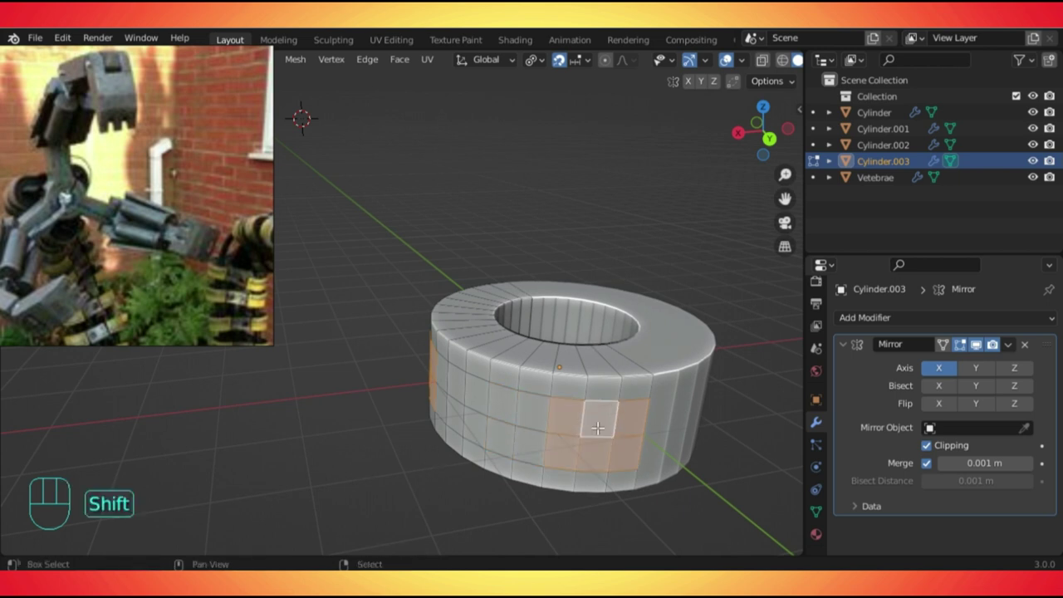
Extend the face block around the X axis by one column and check both selected blocks around the ring.
{"action": "scroll", "coordinate": [598, 428], "scroll_direction": "down", "scroll_amount": 2}
{"action": "middle_click_drag", "start_coordinate": [548, 402], "coordinate": [696, 384]}
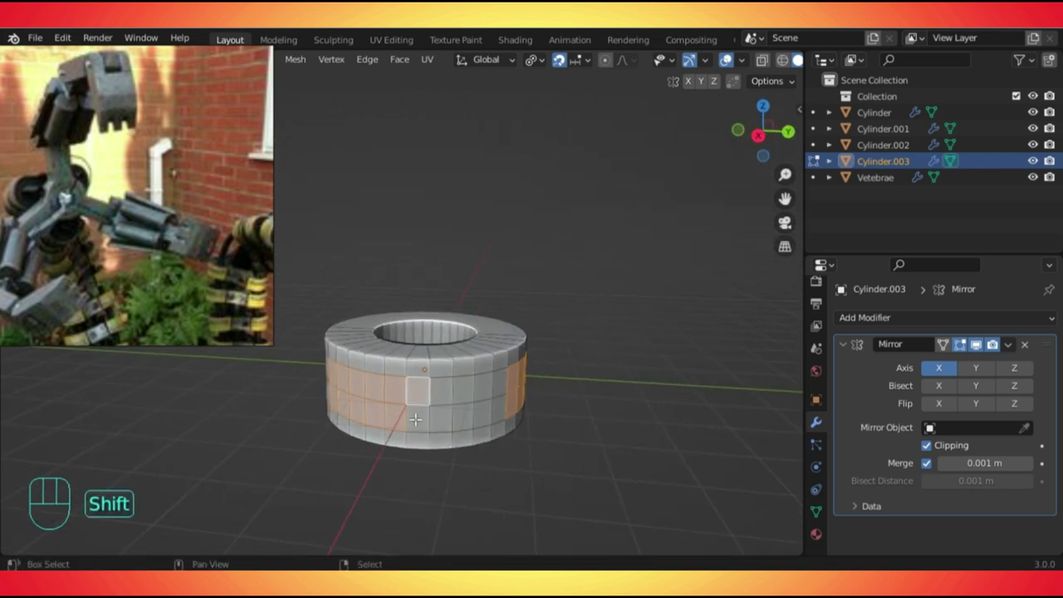
{"action": "scroll", "coordinate": [416, 420], "scroll_direction": "down", "scroll_amount": 2}
{"action": "middle_click_drag", "start_coordinate": [407, 407], "coordinate": [582, 395]}
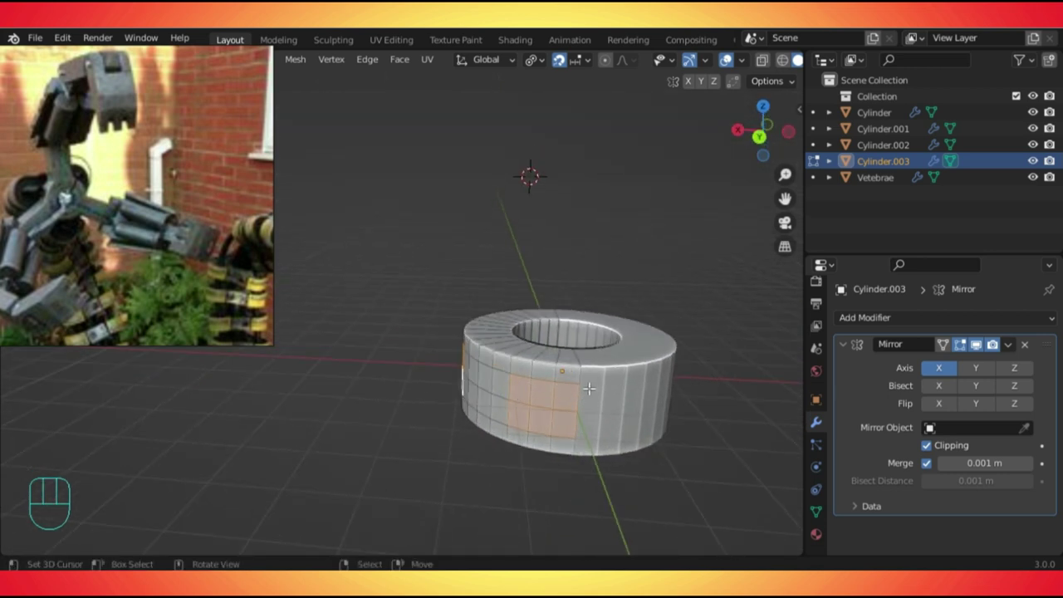
{"action": "scroll", "coordinate": [525, 402], "scroll_direction": "down", "scroll_amount": 1}
{"action": "middle_click_drag", "start_coordinate": [493, 382], "coordinate": [334, 394]}
Try extruding the selected face blocks along their normals into arms around the hub, and undo the extrusion.
{"action": "key", "text": "Tab"}
{"action": "key", "text": "KP_7"}
{"action": "key", "text": "Tab"}
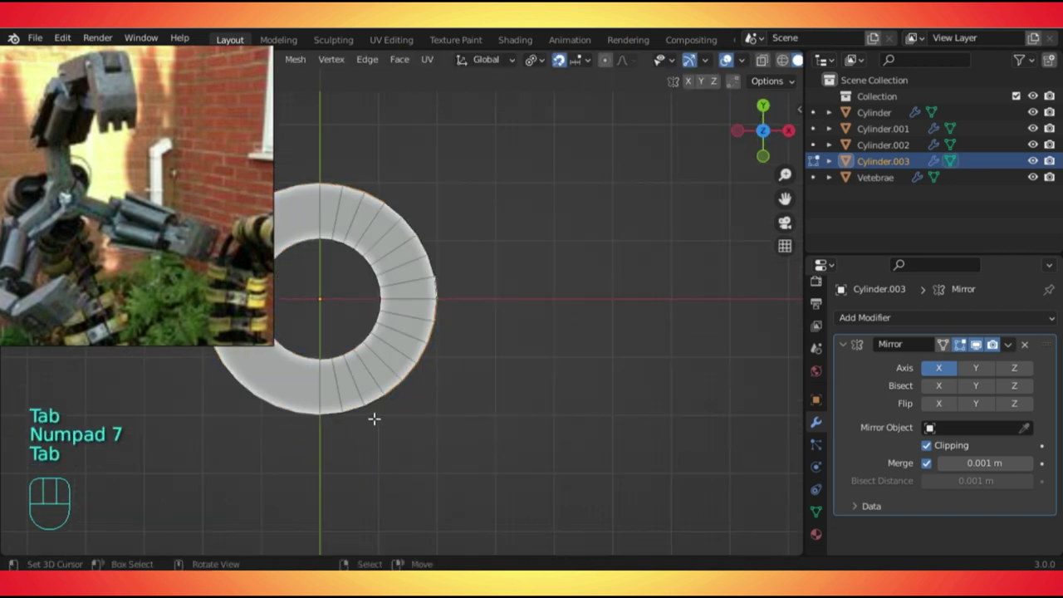
{"action": "scroll", "coordinate": [373, 418], "scroll_direction": "down", "scroll_amount": 5}
{"action": "middle_click_drag", "start_coordinate": [404, 398], "coordinate": [478, 384], "text": "shift"}
{"action": "scroll", "coordinate": [478, 384], "scroll_direction": "up", "scroll_amount": 3}
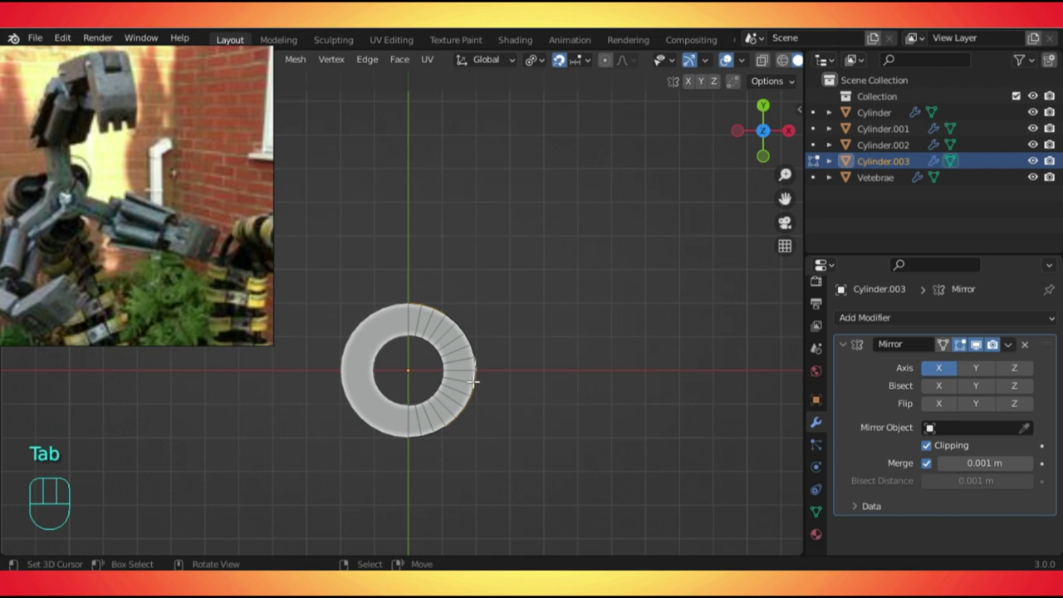
{"action": "key", "text": "alt+e"}
{"action": "left_click", "coordinate": [476, 382]}
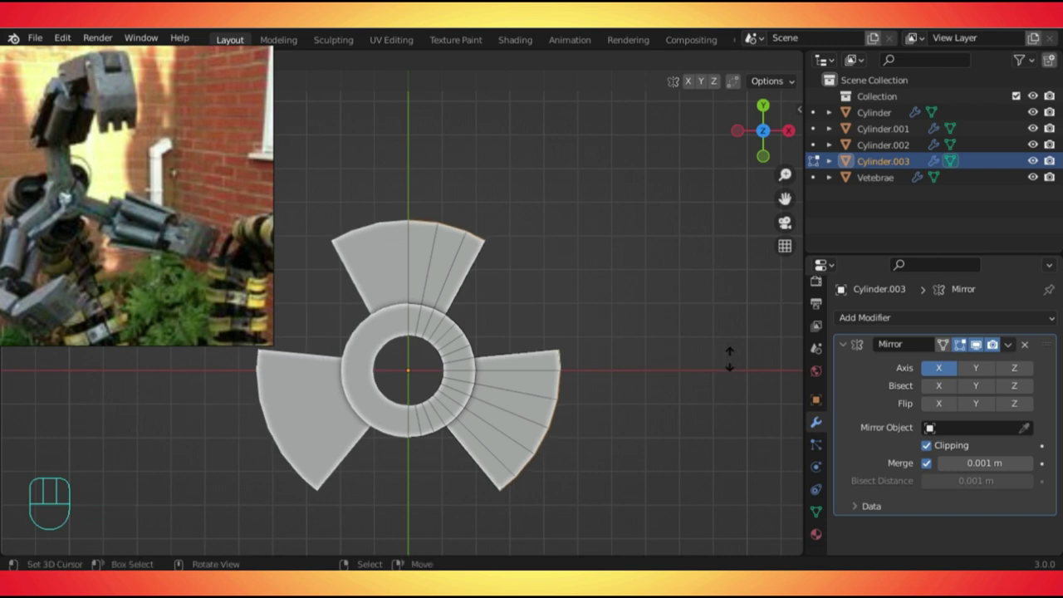
{"action": "left_click", "coordinate": [700, 349]}
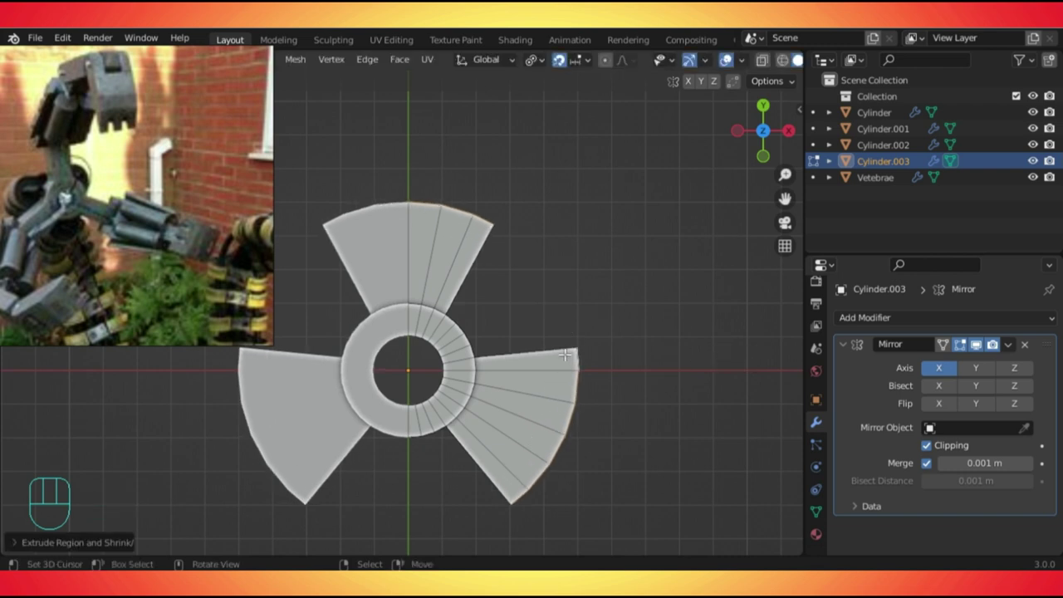
{"action": "key", "text": "ctrl+z"}
Extrude the selected face blocks straight outward from the ring to form three arms, each roughly one hub diameter long.
{"action": "middle_click_drag", "start_coordinate": [506, 323], "coordinate": [432, 358]}
{"action": "key", "text": "Tab"}
{"action": "key", "text": "KP_7"}
{"action": "middle_click_drag", "start_coordinate": [423, 277], "coordinate": [631, 423], "text": "shift"}
{"action": "key", "text": "e"}
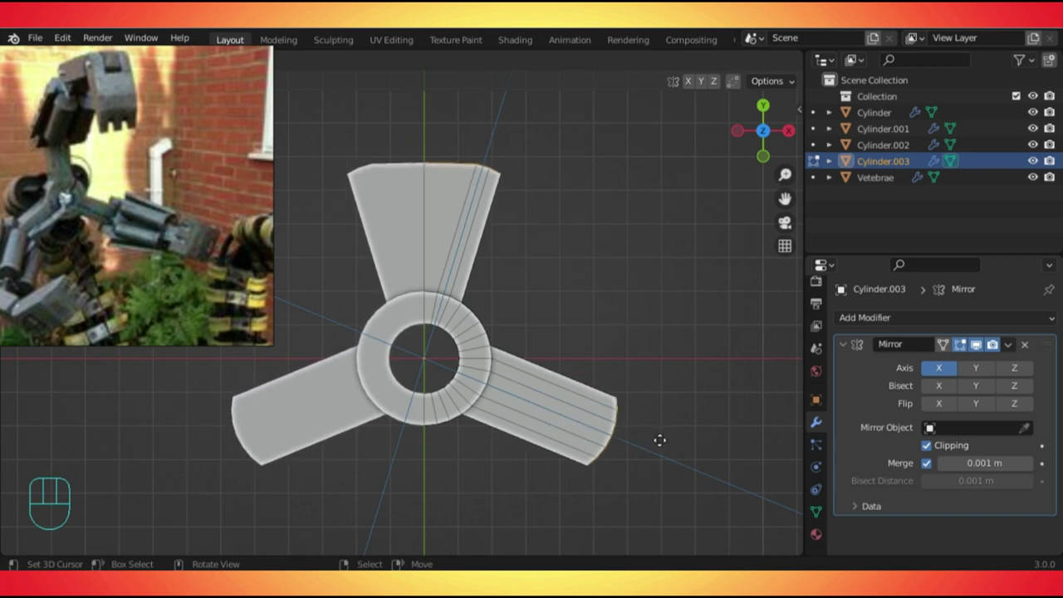
{"action": "left_click", "coordinate": [660, 440]}
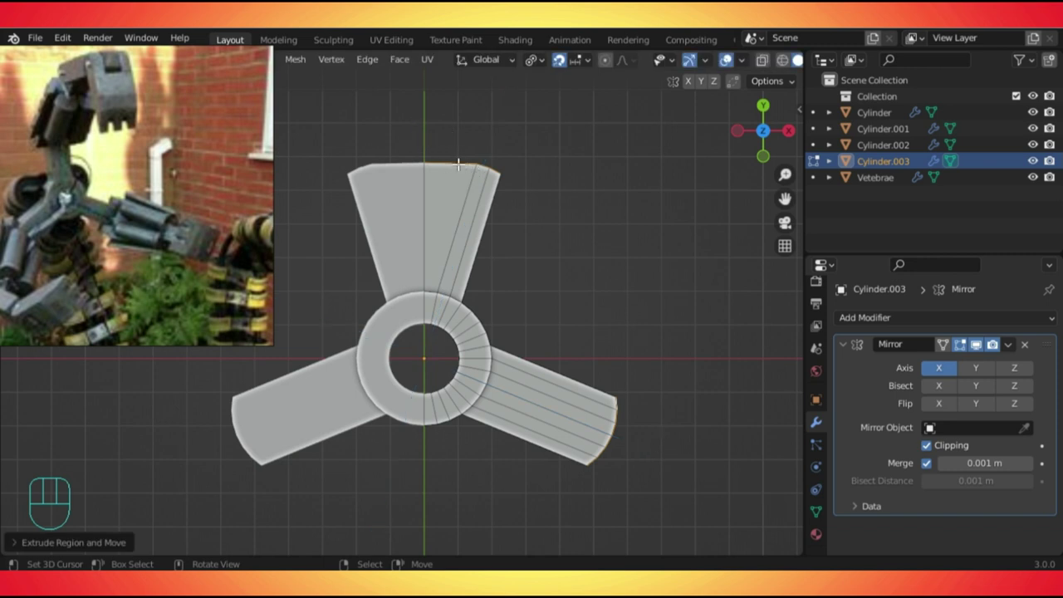
Limit the selection to the end faces of the arm along the Y axis, on the outer side of its tip.
{"action": "key", "text": "alt+z"}
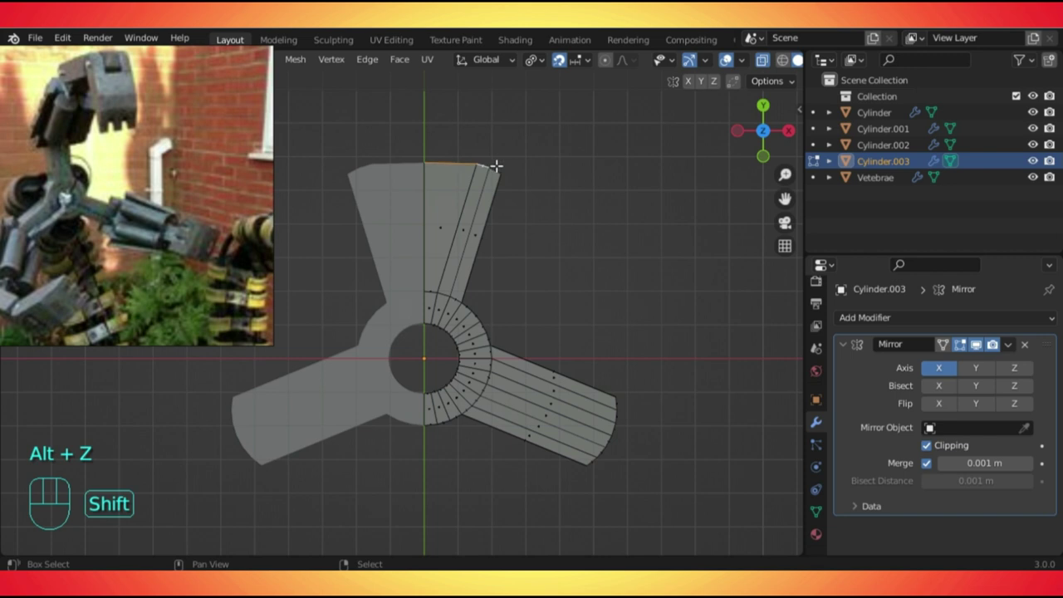
{"action": "mouse_move", "coordinate": [496, 166]}
{"action": "middle_mouse_down"}
{"action": "mouse_move", "coordinate": [230, 147]}
{"action": "mouse_move", "coordinate": [567, 285]}
{"action": "middle_mouse_up"}
{"action": "key", "text": "alt+z"}
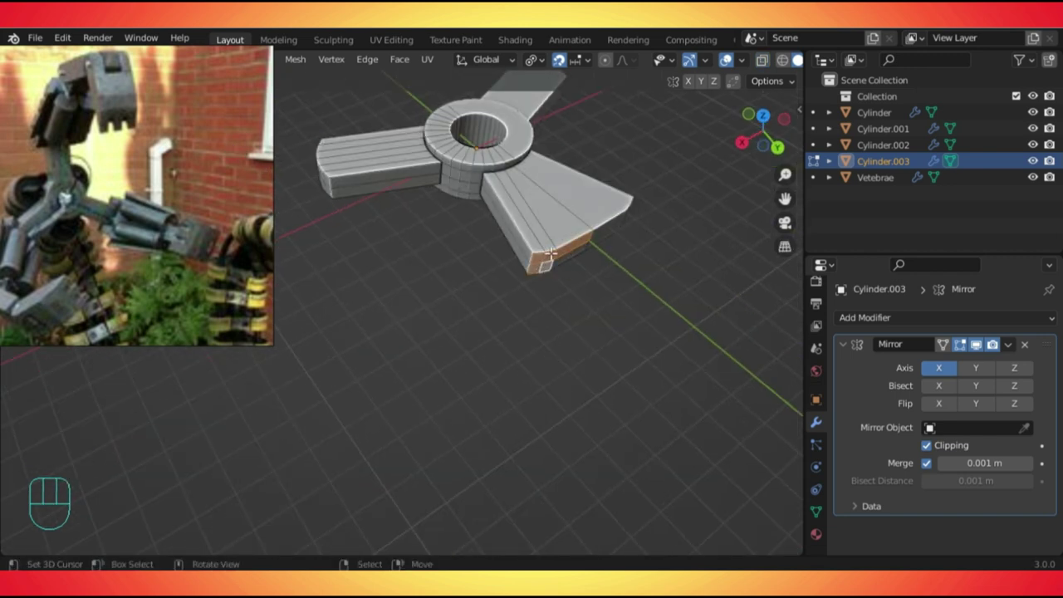
{"action": "right_click", "coordinate": [547, 258]}
{"action": "right_click", "coordinate": [537, 262], "text": "shift"}
{"action": "right_click", "coordinate": [539, 267], "text": "shift"}
{"action": "right_click", "coordinate": [547, 267], "text": "shift"}
Move the outer side of the flared arm's tip inward toward the Y axis so the mirrored arm has parallel sides.
{"action": "key", "text": "g"}
{"action": "middle_click", "coordinate": [574, 287]}
{"action": "left_click", "coordinate": [589, 289]}
{"action": "key", "text": "KP_7"}
{"action": "middle_click_drag", "start_coordinate": [475, 304], "coordinate": [559, 345], "text": "shift"}
{"action": "scroll", "coordinate": [540, 349], "scroll_direction": "up", "scroll_amount": 2}
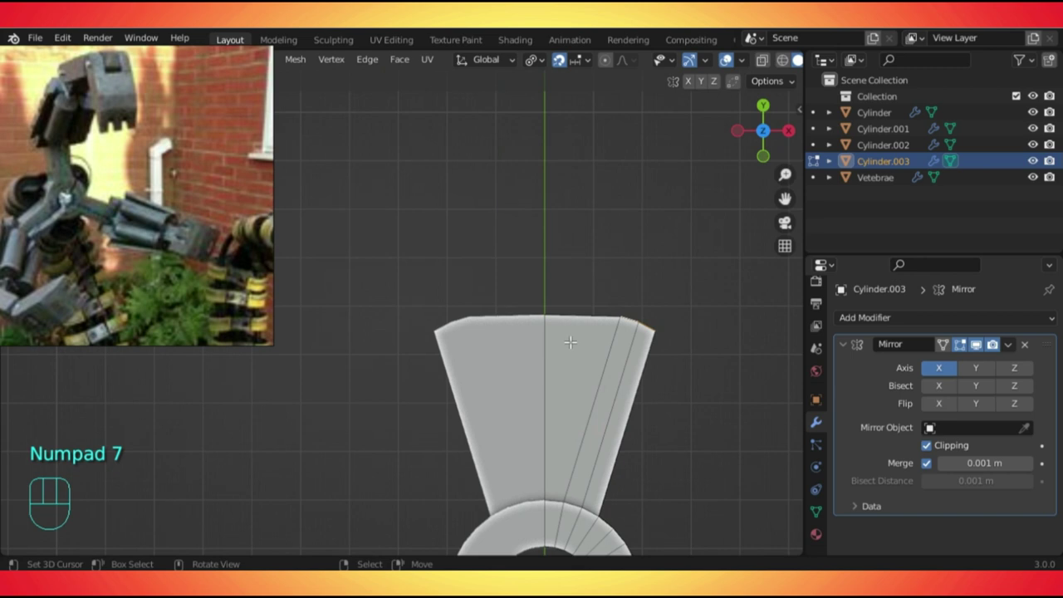
{"action": "middle_click_drag", "start_coordinate": [637, 339], "coordinate": [518, 339], "text": "shift"}
{"action": "key", "text": "g"}
{"action": "middle_click", "coordinate": [511, 342]}
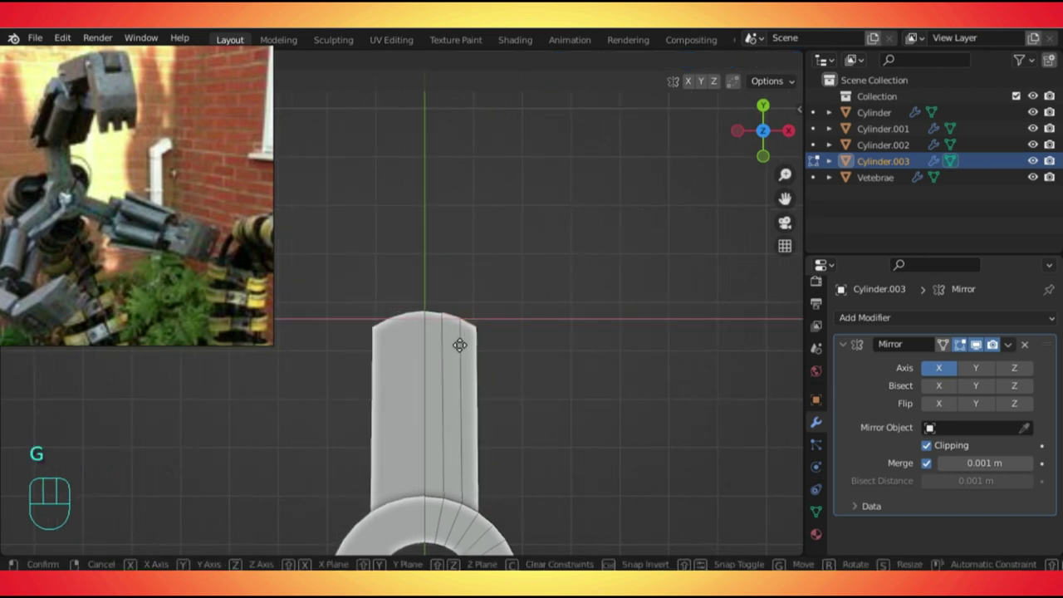
{"action": "left_click", "coordinate": [465, 344]}
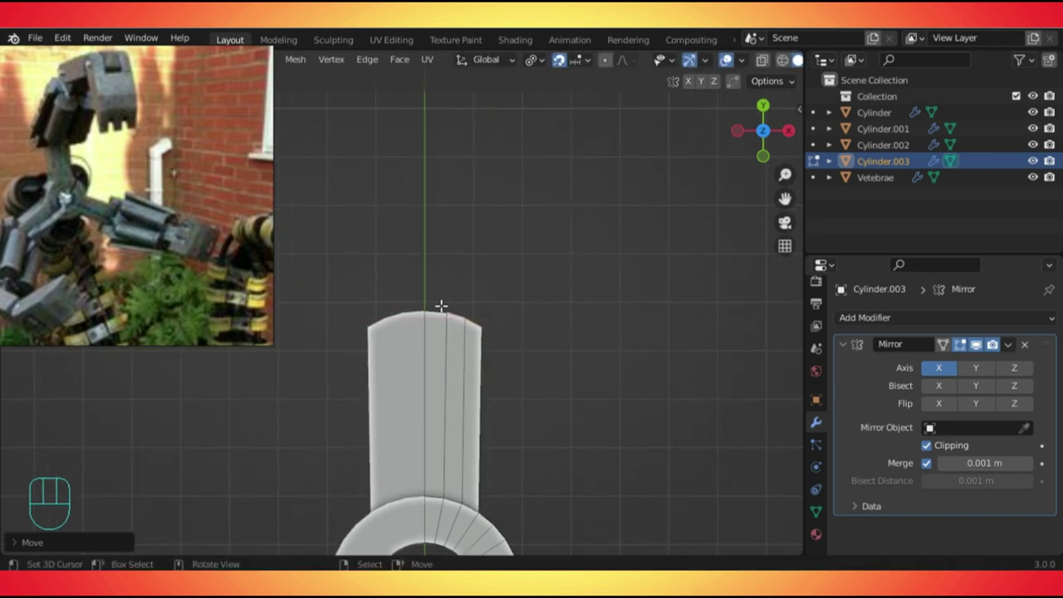
Select all tip vertices of the arm along the Y axis and flatten its curved end by scaling to 0 along Y.
{"action": "key", "text": "KP_1"}
{"action": "key", "text": "z"}
{"action": "key", "text": "alt+z"}
{"action": "left_click_drag", "start_coordinate": [405, 285], "coordinate": [515, 324]}
{"action": "key", "text": "alt+z"}
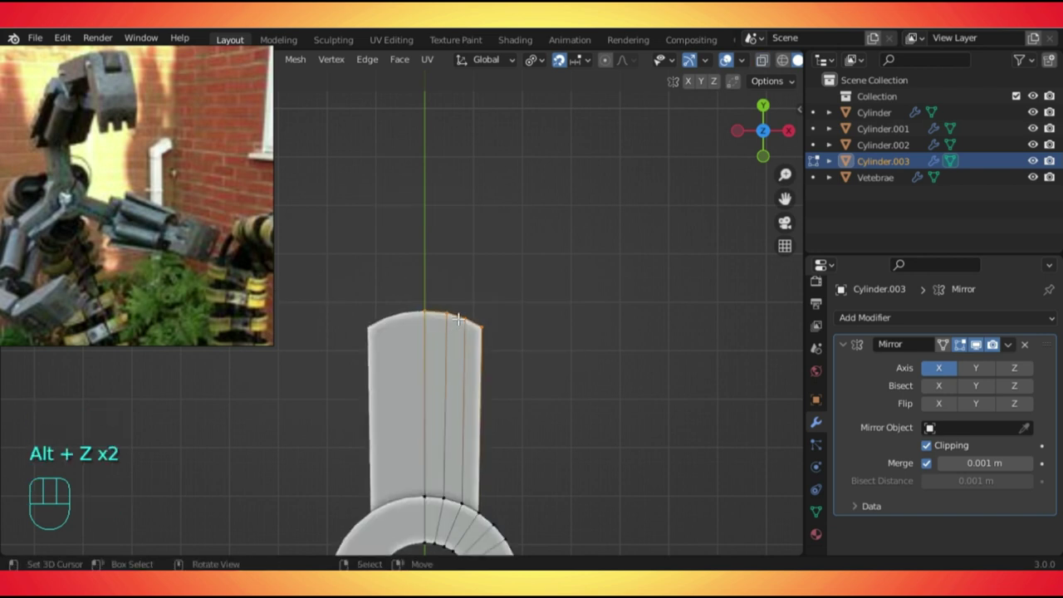
{"action": "key", "text": "s"}
{"action": "key", "text": "y"}
{"action": "key", "text": "0"}
{"action": "key", "text": "Return"}
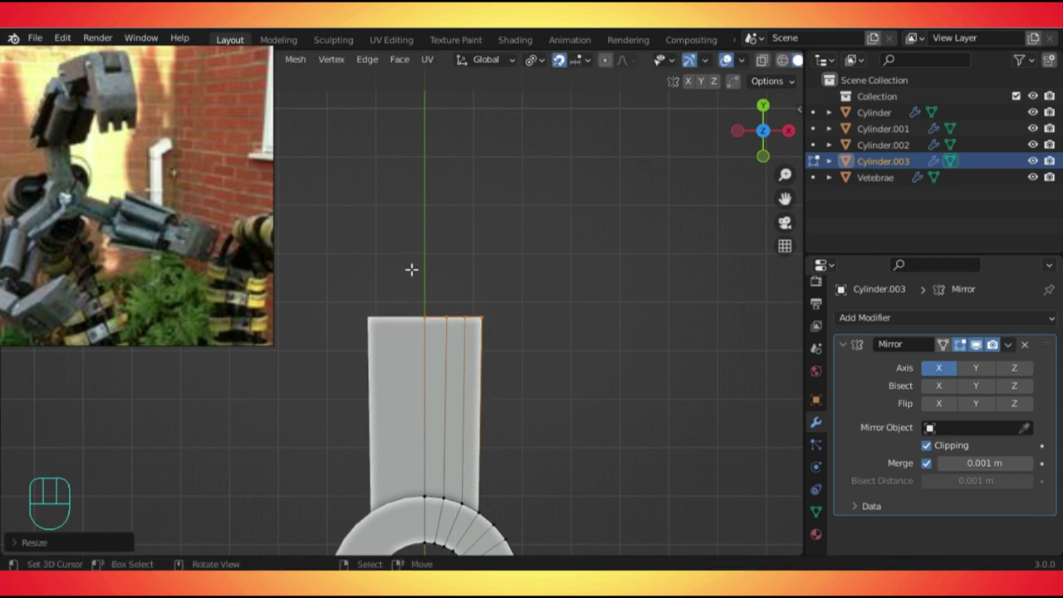
Select all vertices at the curved tip of the diagonal arm on the positive X side, including the hidden ones.
{"action": "scroll", "coordinate": [442, 327], "scroll_direction": "down", "scroll_amount": 4}
{"action": "middle_click_drag", "start_coordinate": [458, 403], "coordinate": [410, 406], "text": "shift"}
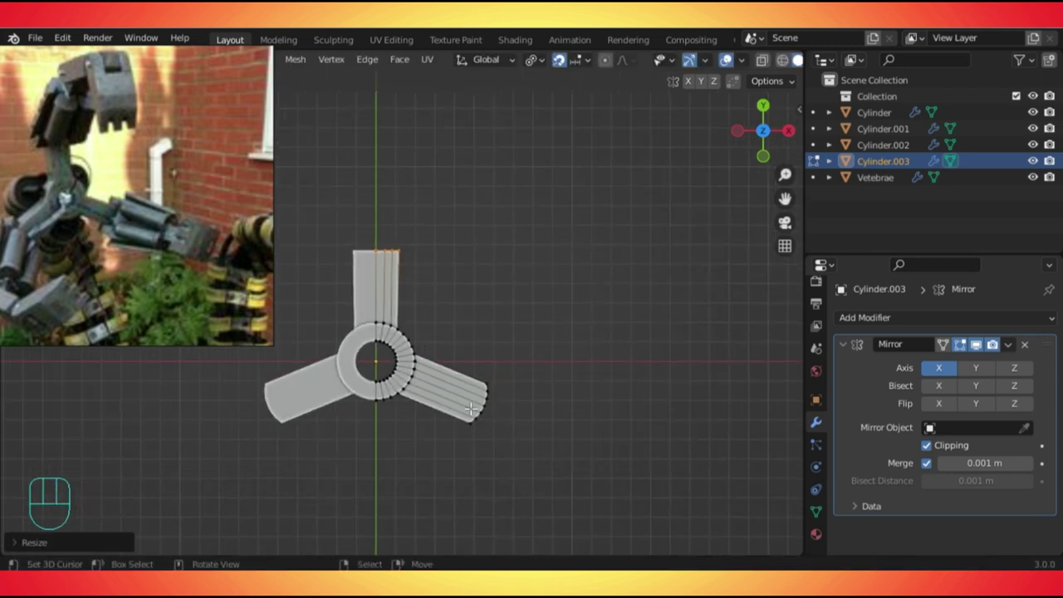
{"action": "scroll", "coordinate": [516, 438], "scroll_direction": "up", "scroll_amount": 3}
{"action": "key", "text": "alt+z"}
{"action": "left_click_drag", "start_coordinate": [505, 409], "coordinate": [573, 510]}
{"action": "key", "text": "alt+z"}
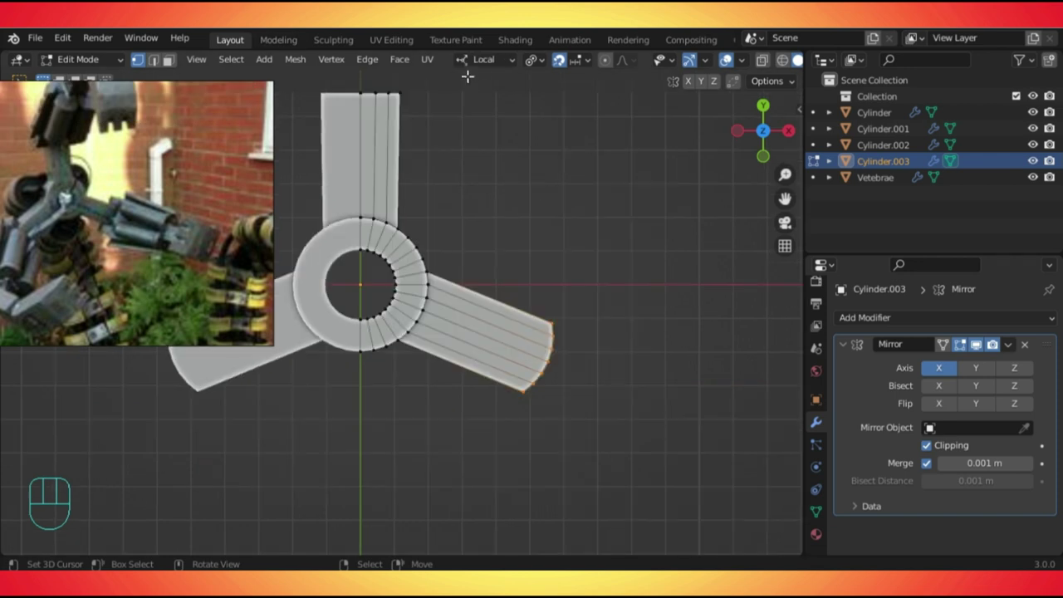
Set the transform orientation to Normal and scale the diagonal arm's selected tip flat along its normal Z axis.
{"action": "left_click", "coordinate": [490, 61]}
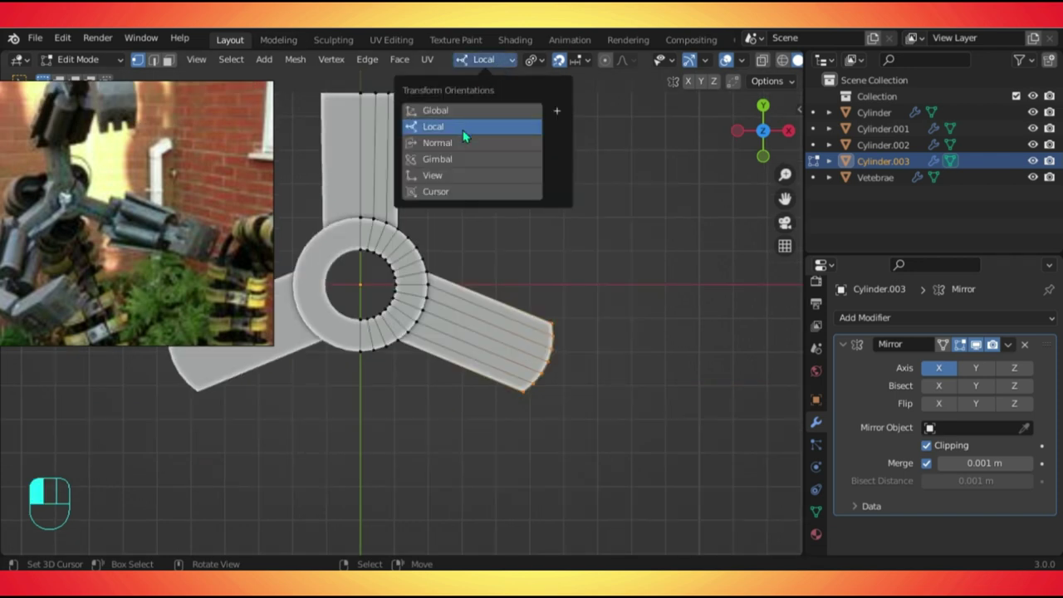
{"action": "left_click", "coordinate": [456, 142]}
{"action": "left_click", "coordinate": [475, 59]}
{"action": "left_click", "coordinate": [475, 108]}
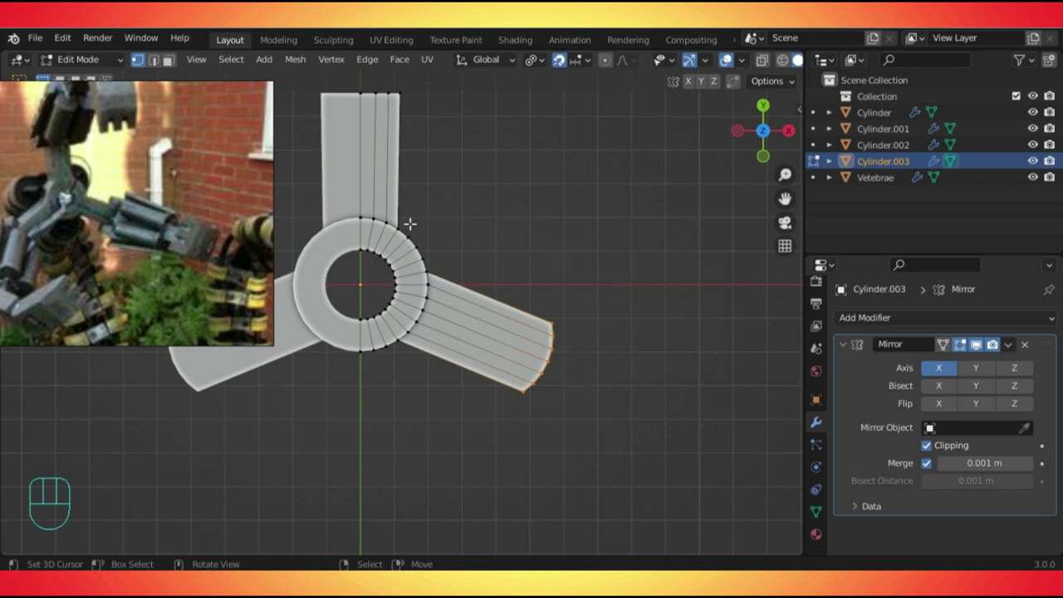
{"action": "left_click", "coordinate": [487, 62]}
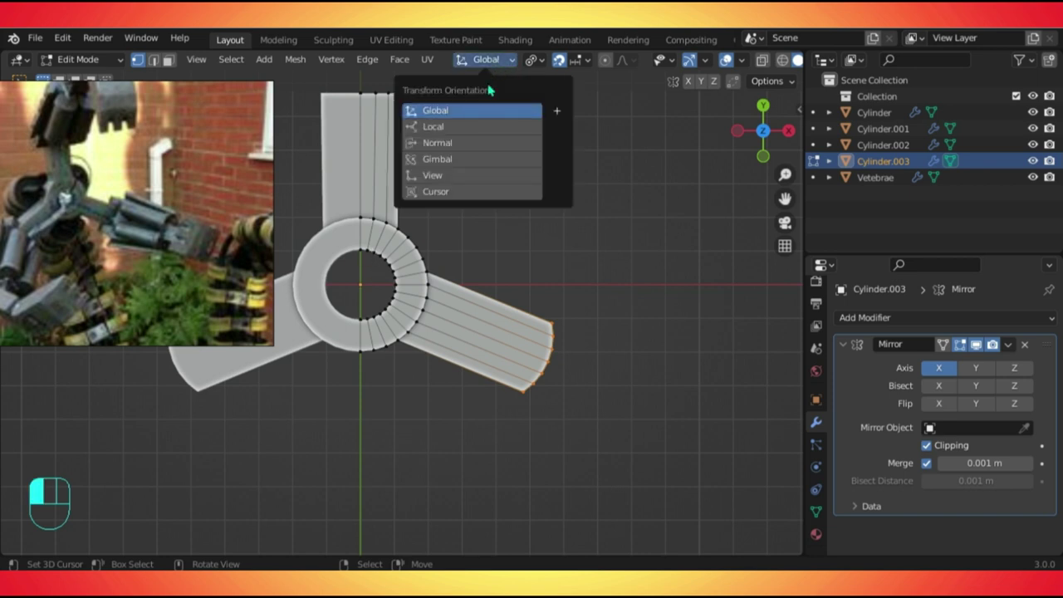
{"action": "left_click", "coordinate": [462, 146]}
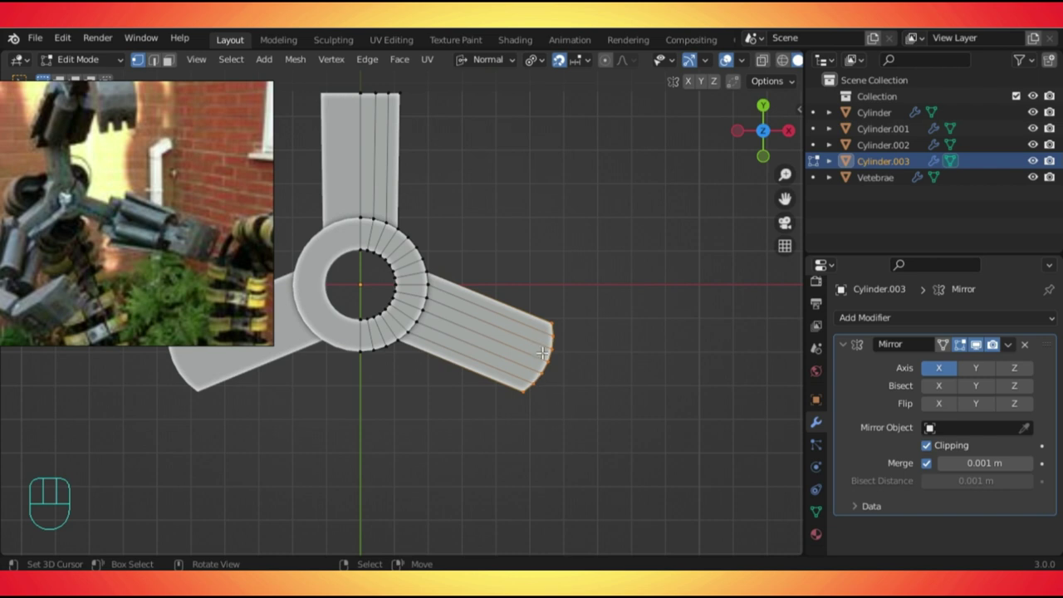
{"action": "key", "text": "s"}
{"action": "key", "text": "x"}
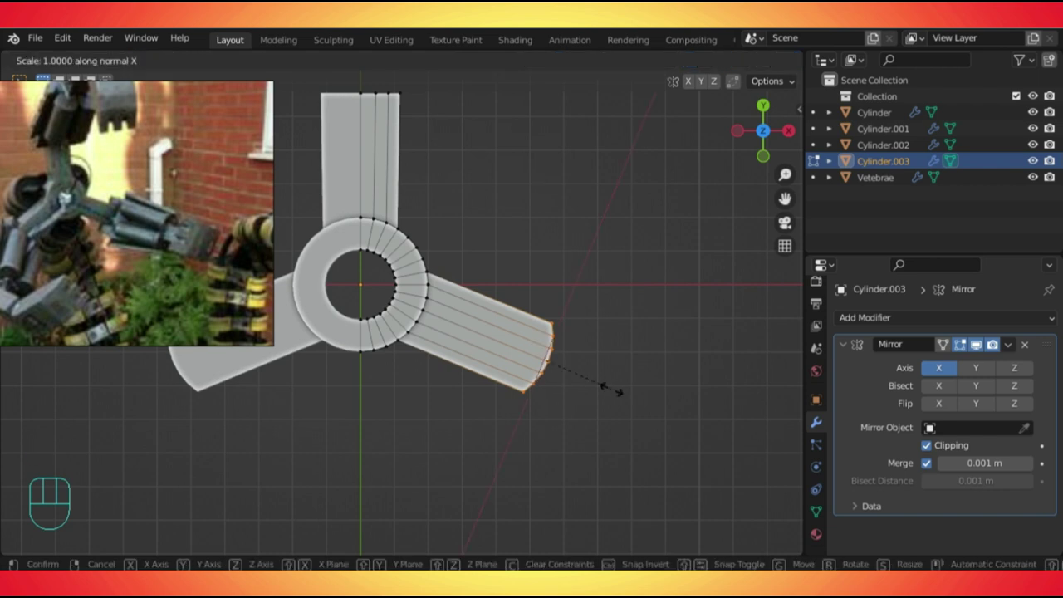
{"action": "key", "text": "y"}
{"action": "key", "text": "z"}
{"action": "left_click", "coordinate": [611, 389]}
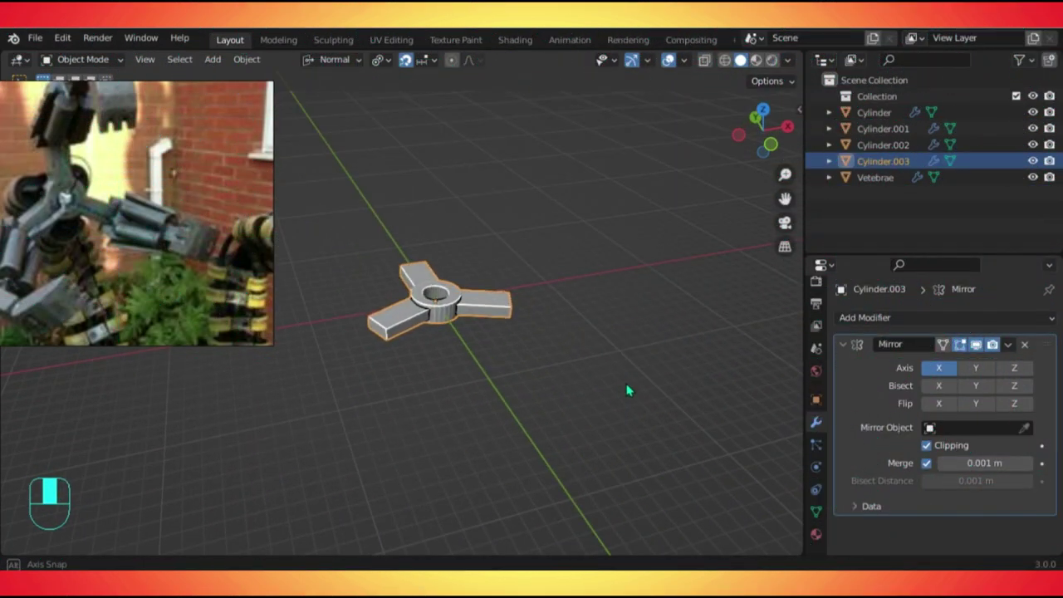
Examine the three-armed base in Object Mode from above and at an angle to check the flattened arm ends.
{"action": "middle_click_drag", "start_coordinate": [626, 384], "coordinate": [553, 366]}
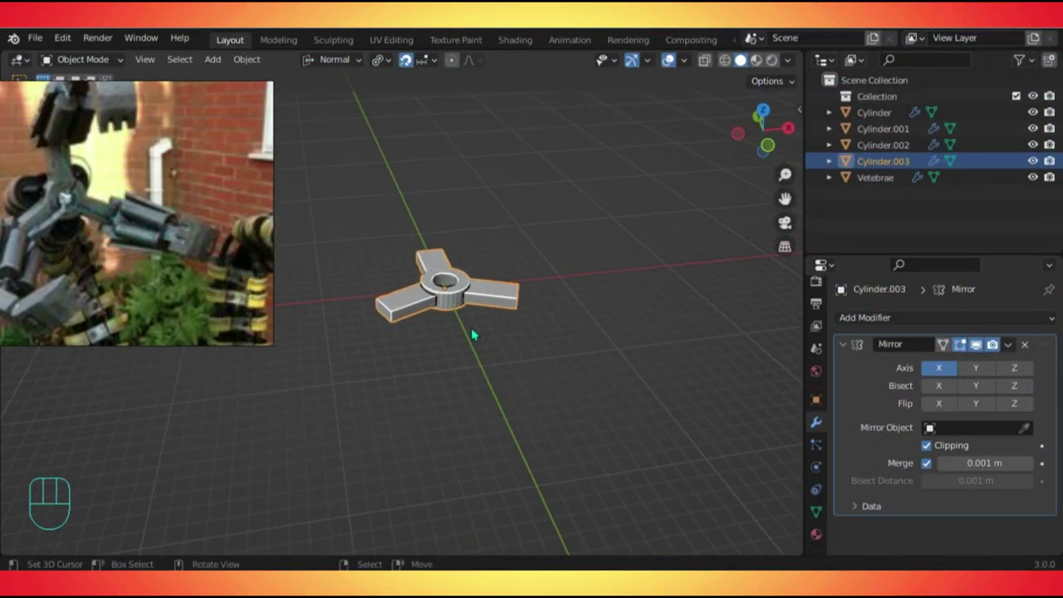
{"action": "scroll", "coordinate": [471, 328], "scroll_direction": "up", "scroll_amount": 4}
{"action": "key", "text": "KP_7"}
{"action": "middle_click_drag", "start_coordinate": [461, 407], "coordinate": [456, 432], "text": "shift"}
{"action": "scroll", "coordinate": [457, 438], "scroll_direction": "up", "scroll_amount": 4, "text": "shift"}
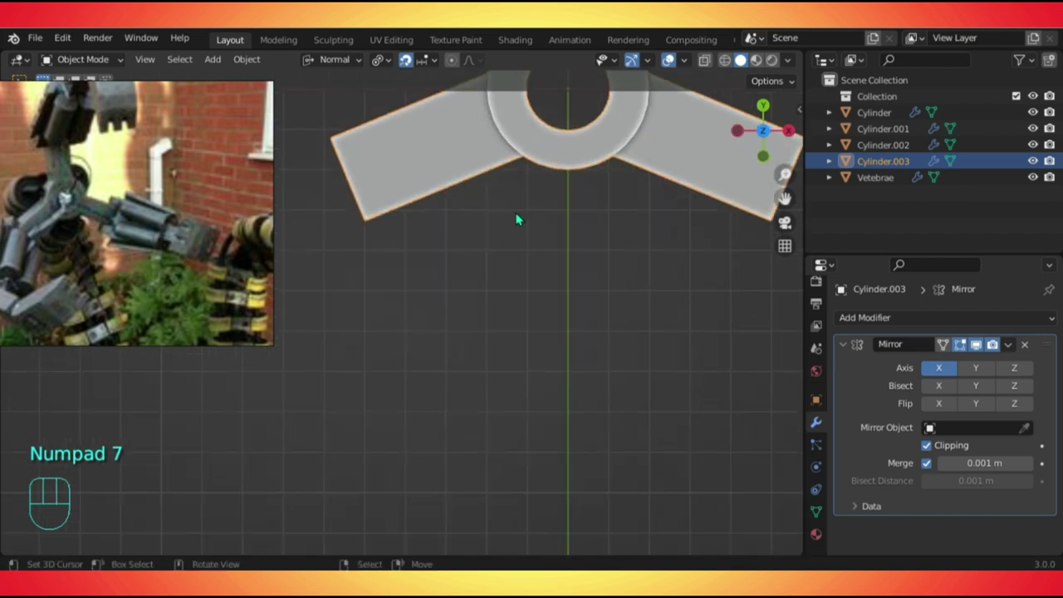
{"action": "middle_click_drag", "start_coordinate": [564, 179], "coordinate": [591, 75]}
{"action": "scroll", "coordinate": [570, 202], "scroll_direction": "up", "scroll_amount": 2}
{"action": "middle_click_drag", "start_coordinate": [570, 202], "coordinate": [524, 256], "text": "shift"}
Select the hub ring's rim edge loops in edge mode: the outer top and bottom rims plus the inner hole rim.
{"action": "key", "text": "Tab"}
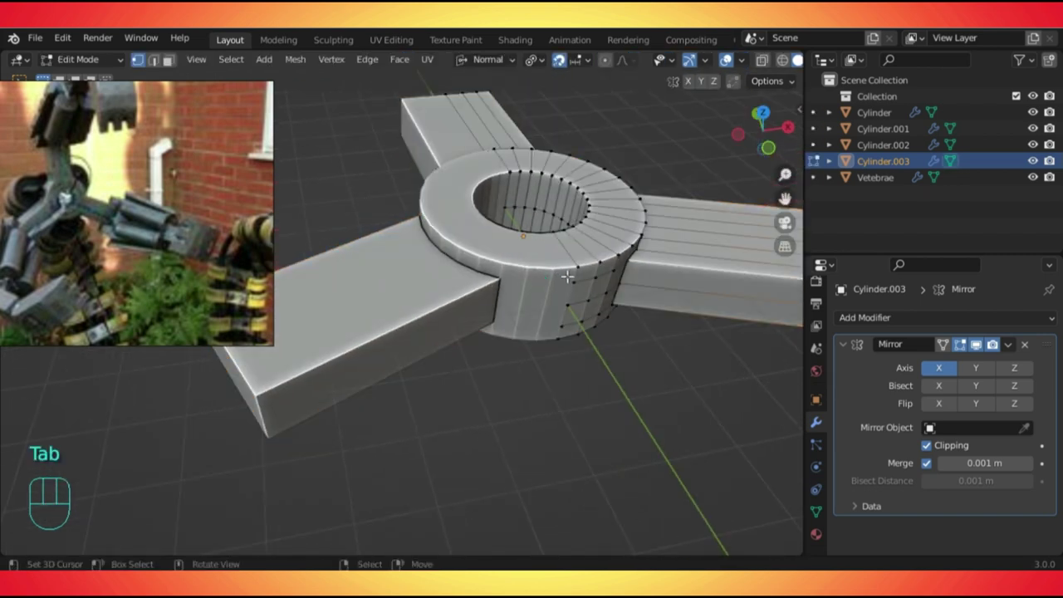
{"action": "key", "text": "2"}
{"action": "right_click", "coordinate": [613, 259], "text": "alt"}
{"action": "middle_click_drag", "start_coordinate": [543, 246], "coordinate": [589, 283]}
{"action": "scroll", "coordinate": [588, 283], "scroll_direction": "up", "scroll_amount": 2}
{"action": "left_click", "coordinate": [539, 344], "text": "alt+shift"}
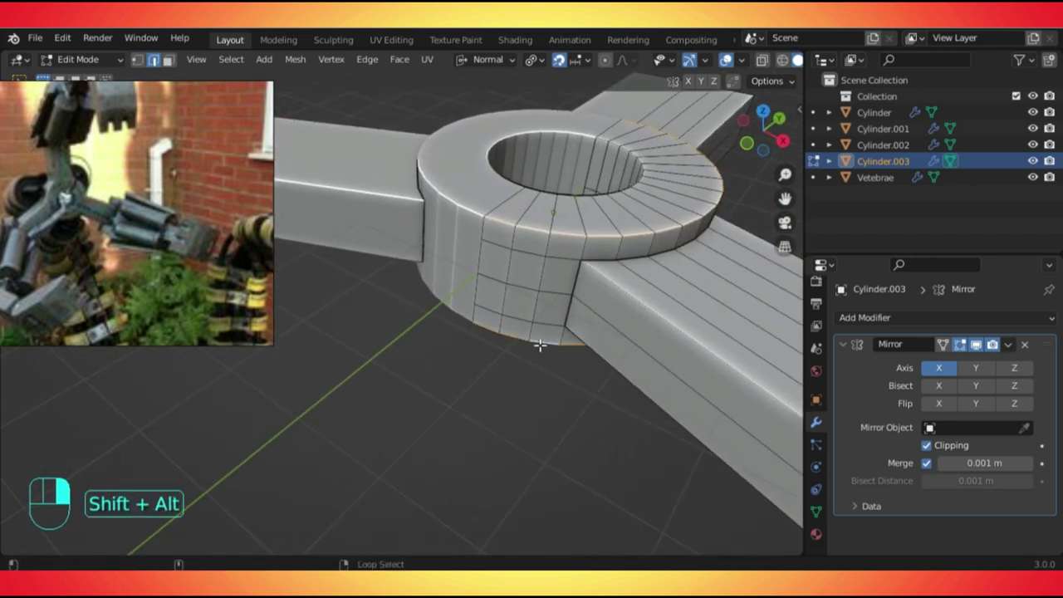
{"action": "left_click", "coordinate": [603, 193], "text": "alt+shift"}
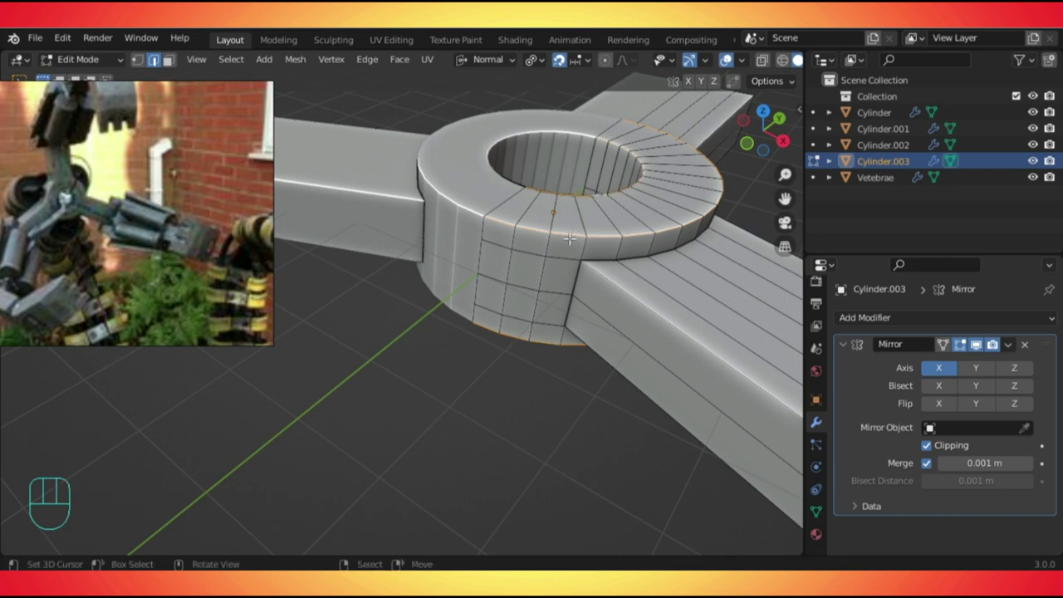
{"action": "key", "text": "alt+z"}
{"action": "key", "text": "alt+z"}
{"action": "middle_click_drag", "start_coordinate": [546, 299], "coordinate": [516, 297]}
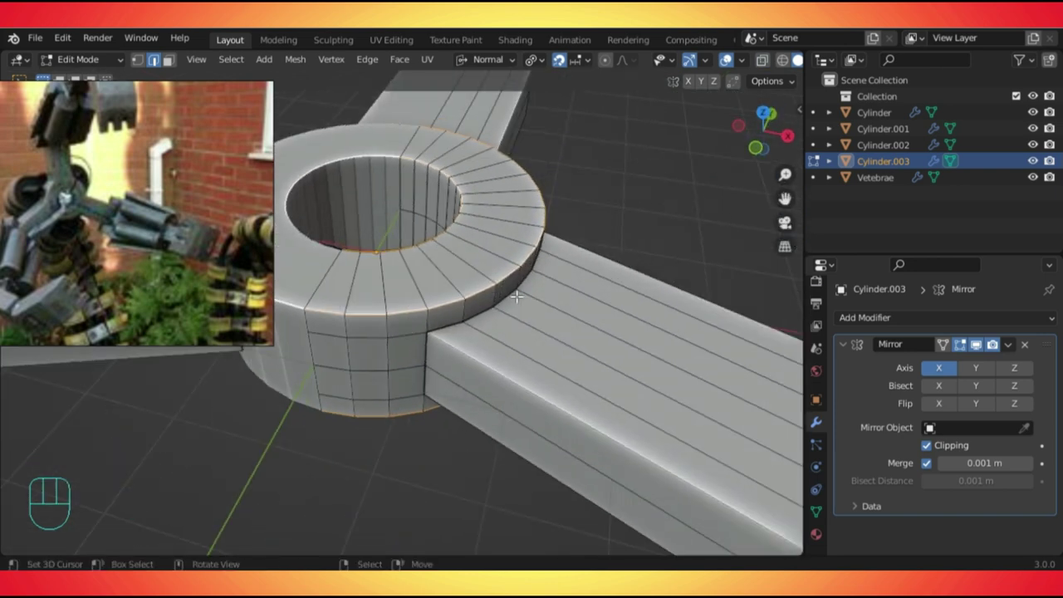
Cancel a trial bevel on the ring's rim edges and apply all transforms to the base object.
{"action": "key", "text": "ctrl+b"}
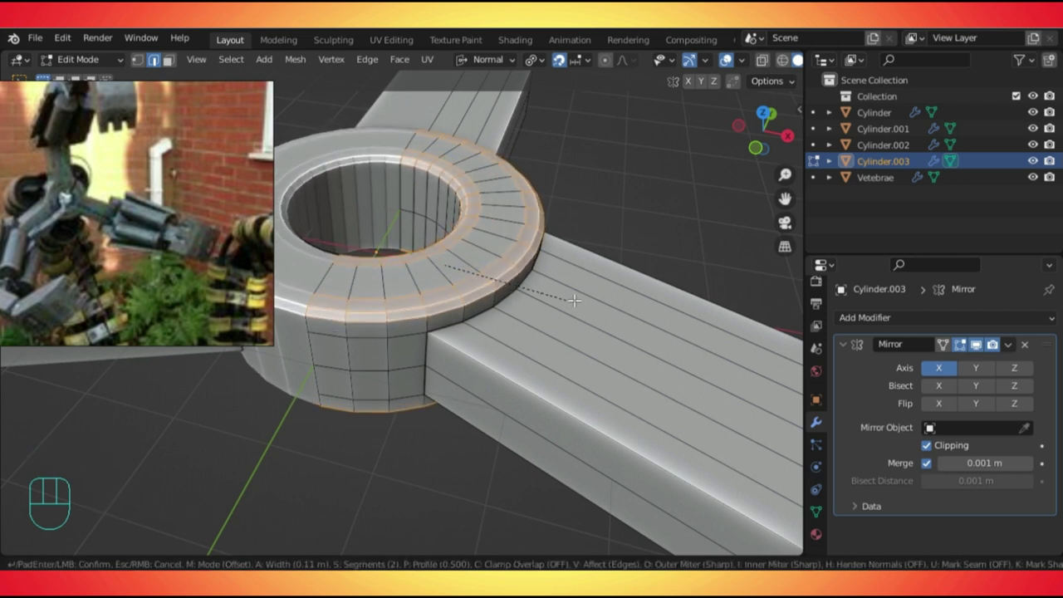
{"action": "right_click", "coordinate": [582, 307]}
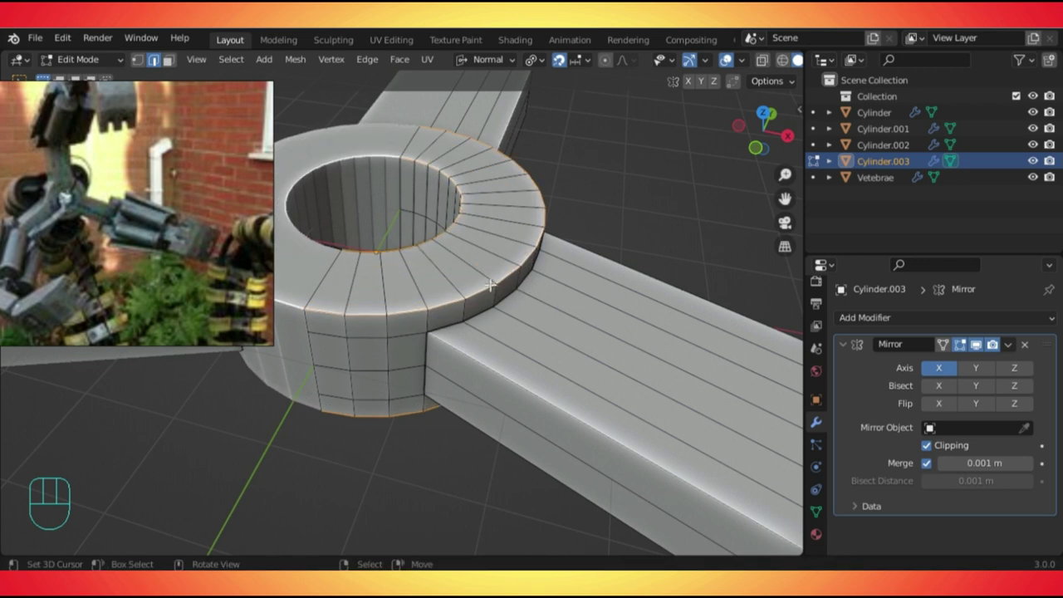
{"action": "key", "text": "Tab"}
{"action": "key", "text": "ctrl+a"}
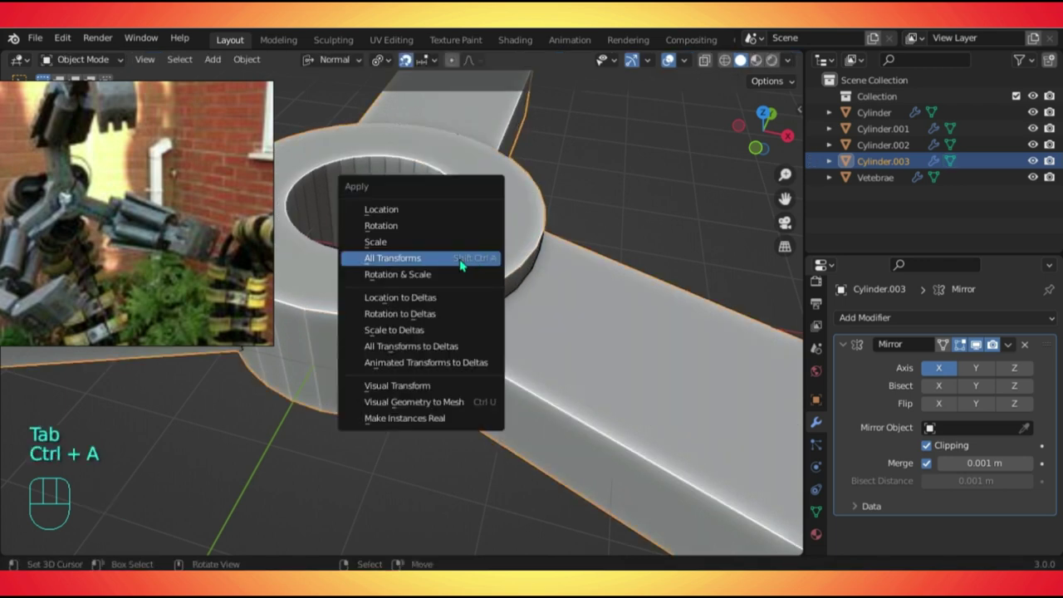
{"action": "left_click", "coordinate": [441, 259]}
Bevel the selected rim edges of the hub ring with 1 segment and a width of about 0.179 m.
{"action": "key", "text": "Tab"}
{"action": "key", "text": "ctrl+b"}
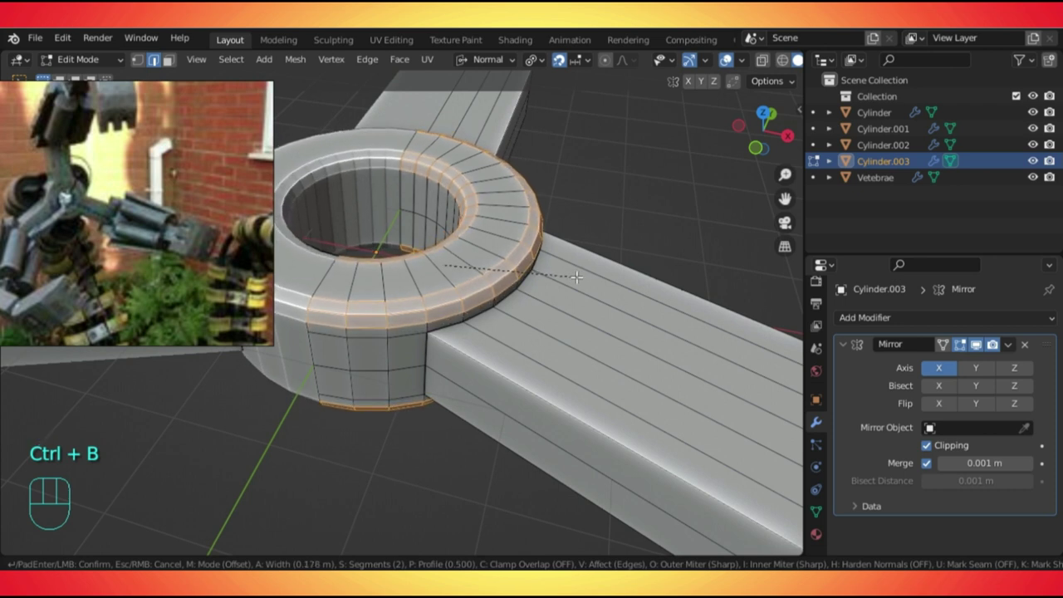
{"action": "scroll", "coordinate": [576, 277], "scroll_direction": "down", "scroll_amount": 1}
{"action": "scroll", "coordinate": [577, 278], "scroll_direction": "up", "scroll_amount": 1}
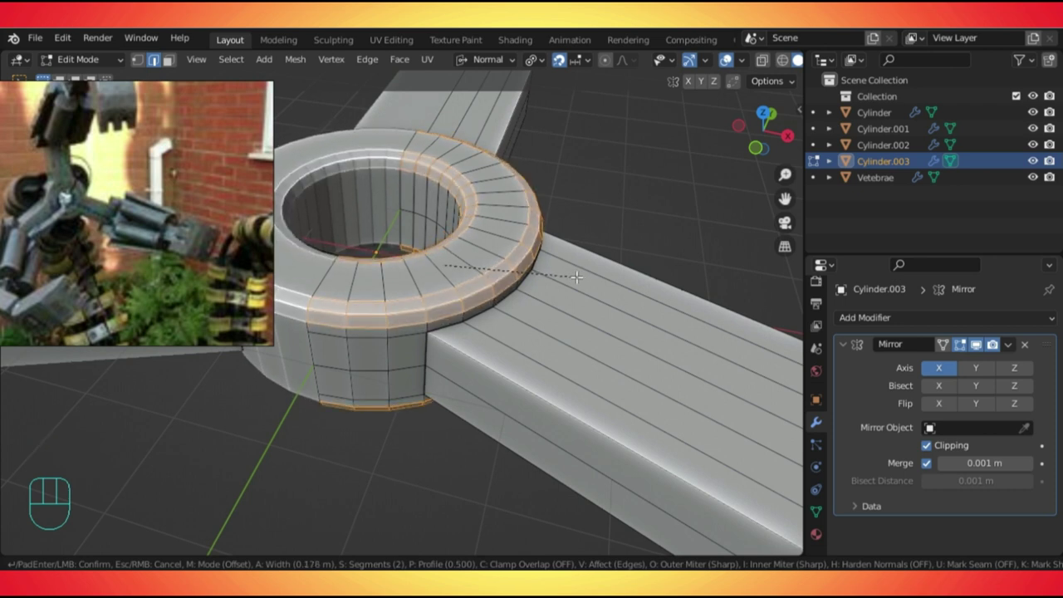
{"action": "scroll", "coordinate": [577, 278], "scroll_direction": "down", "scroll_amount": 1}
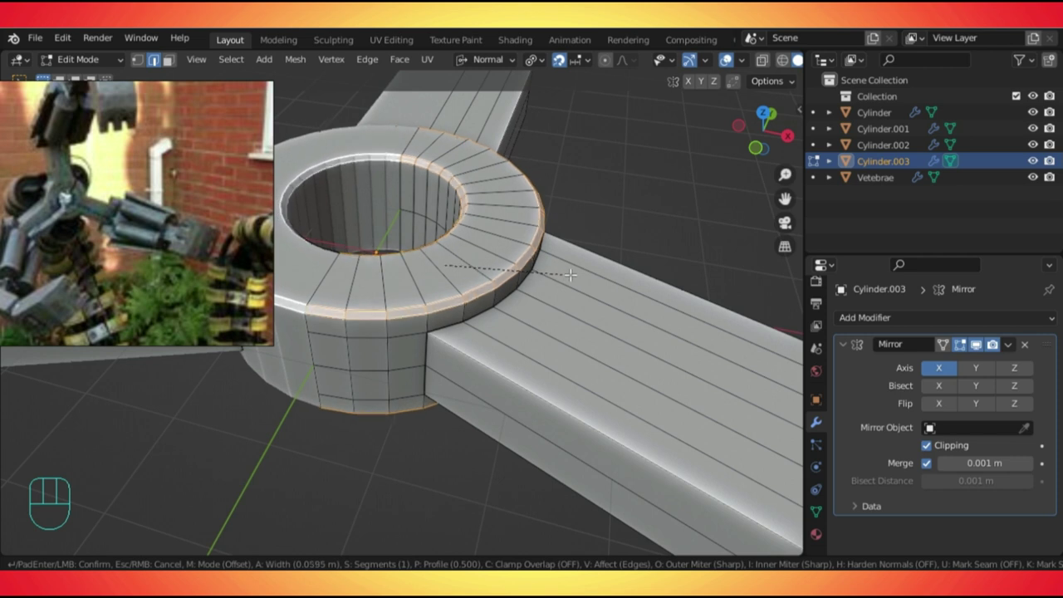
{"action": "scroll", "coordinate": [572, 274], "scroll_direction": "up", "scroll_amount": 1}
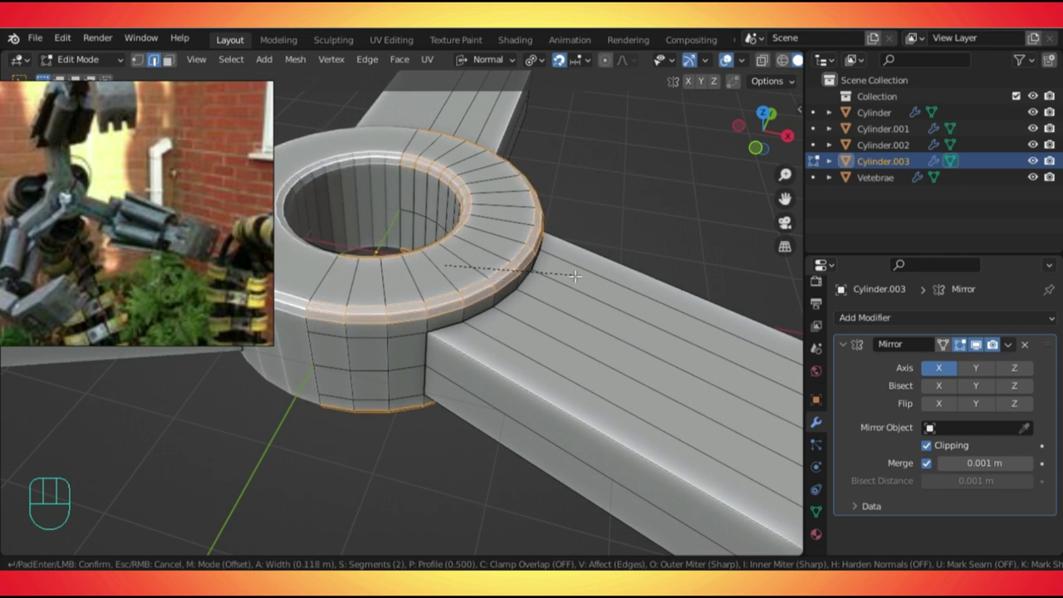
{"action": "scroll", "coordinate": [575, 275], "scroll_direction": "up", "scroll_amount": 1}
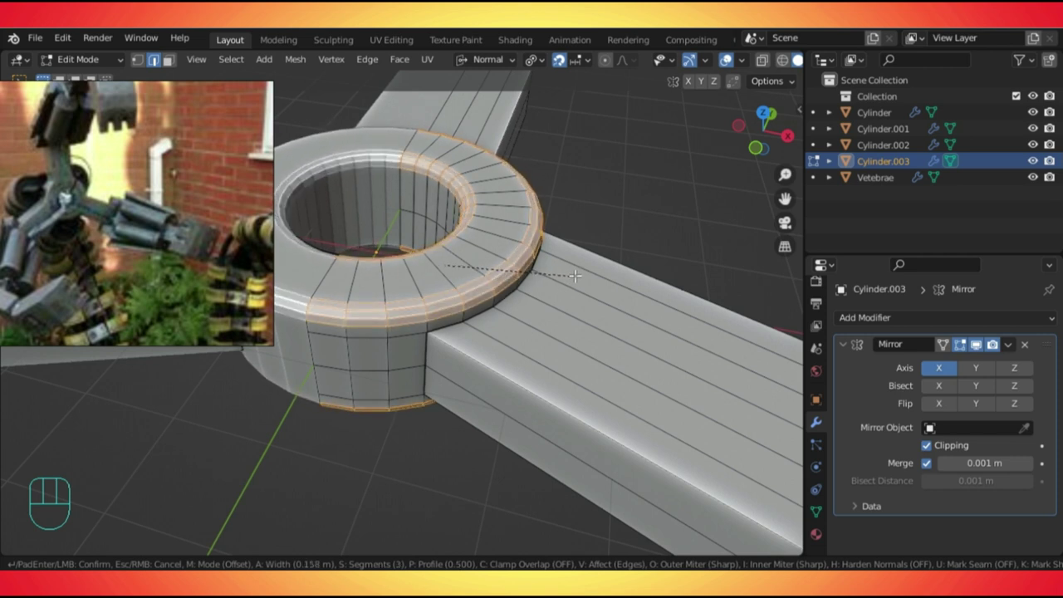
{"action": "scroll", "coordinate": [575, 275], "scroll_direction": "down", "scroll_amount": 2}
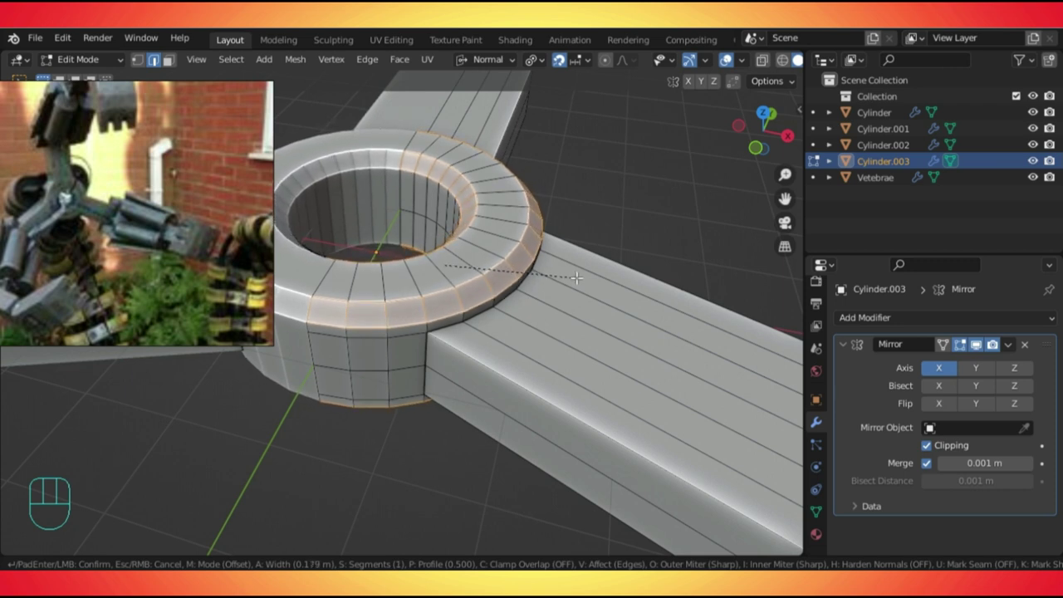
{"action": "left_click", "coordinate": [576, 277]}
Examine the bevelled hub and its three arms from several angles, including from the front and from above.
{"action": "scroll", "coordinate": [545, 277], "scroll_direction": "down", "scroll_amount": 2}
{"action": "middle_click_drag", "start_coordinate": [428, 282], "coordinate": [470, 253]}
{"action": "left_click", "coordinate": [459, 253]}
{"action": "left_click", "coordinate": [428, 363]}
{"action": "key", "text": "Tab"}
{"action": "middle_click_drag", "start_coordinate": [435, 264], "coordinate": [400, 377]}
{"action": "key", "text": "Tab"}
{"action": "key", "text": "ctrl+r"}
{"action": "key", "text": "Tab"}
{"action": "middle_click_drag", "start_coordinate": [453, 278], "coordinate": [408, 405]}
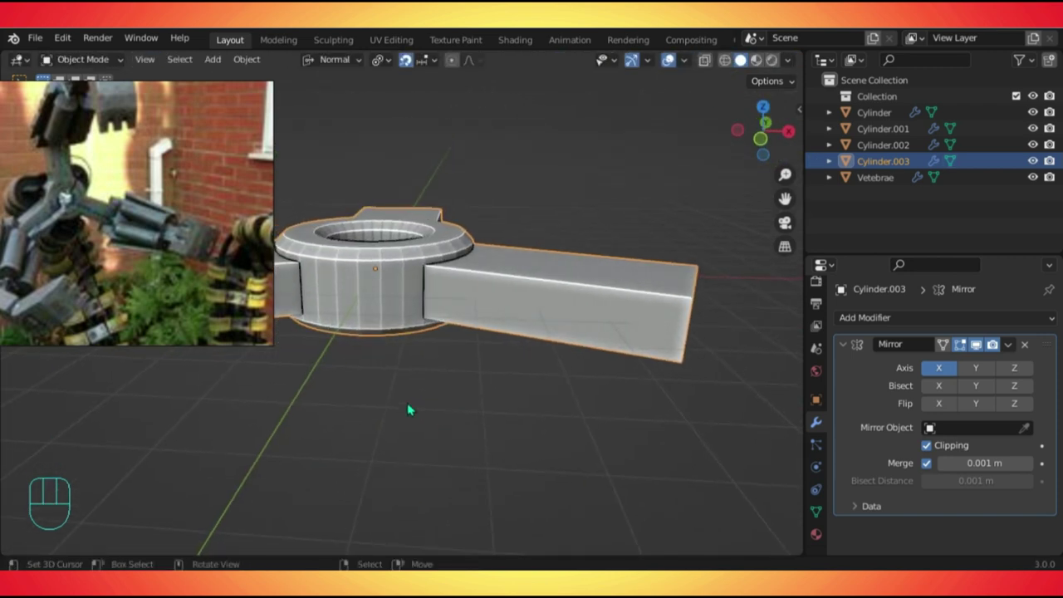
{"action": "key", "text": "KP_1"}
{"action": "scroll", "coordinate": [406, 391], "scroll_direction": "down", "scroll_amount": 2}
{"action": "middle_click_drag", "start_coordinate": [414, 288], "coordinate": [451, 353], "text": "shift"}
{"action": "key", "text": "KP_7"}
{"action": "scroll", "coordinate": [486, 374], "scroll_direction": "up", "scroll_amount": 1}
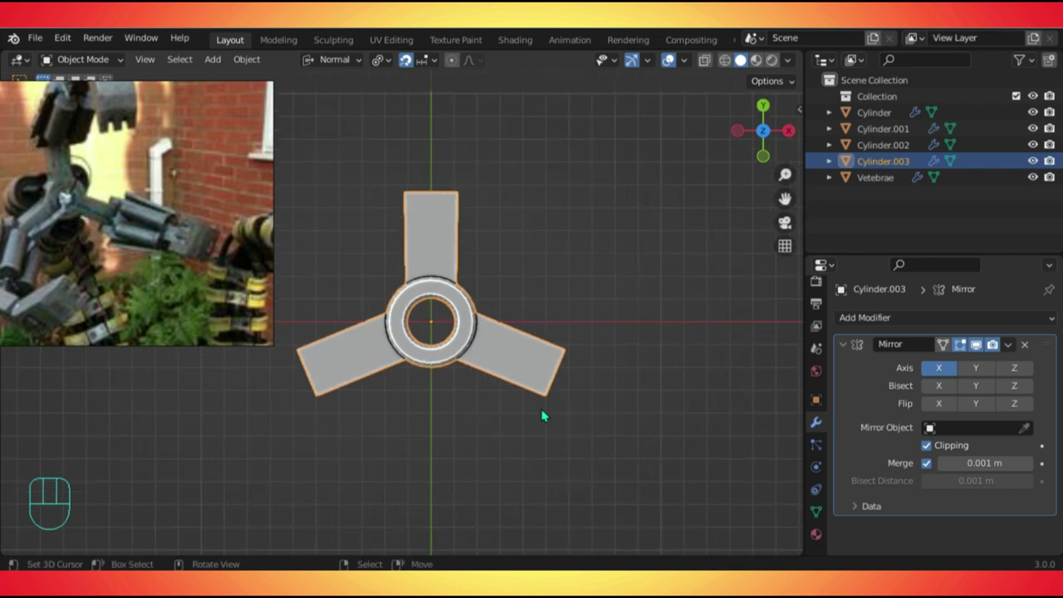
Add one loop cut across the diagonal arm on the positive X side, sliding it about halfway from mid-arm toward the tip.
{"action": "scroll", "coordinate": [544, 407], "scroll_direction": "up", "scroll_amount": 1}
{"action": "mouse_move", "coordinate": [551, 399]}
{"action": "middle_mouse_down", "text": "shift"}
{"action": "mouse_move", "coordinate": [634, 427]}
{"action": "mouse_move", "coordinate": [582, 418]}
{"action": "mouse_move", "coordinate": [541, 387]}
{"action": "middle_mouse_up", "text": "shift"}
{"action": "key", "text": "Tab"}
{"action": "scroll", "coordinate": [588, 418], "scroll_direction": "up", "scroll_amount": 1}
{"action": "key", "text": "ctrl+r"}
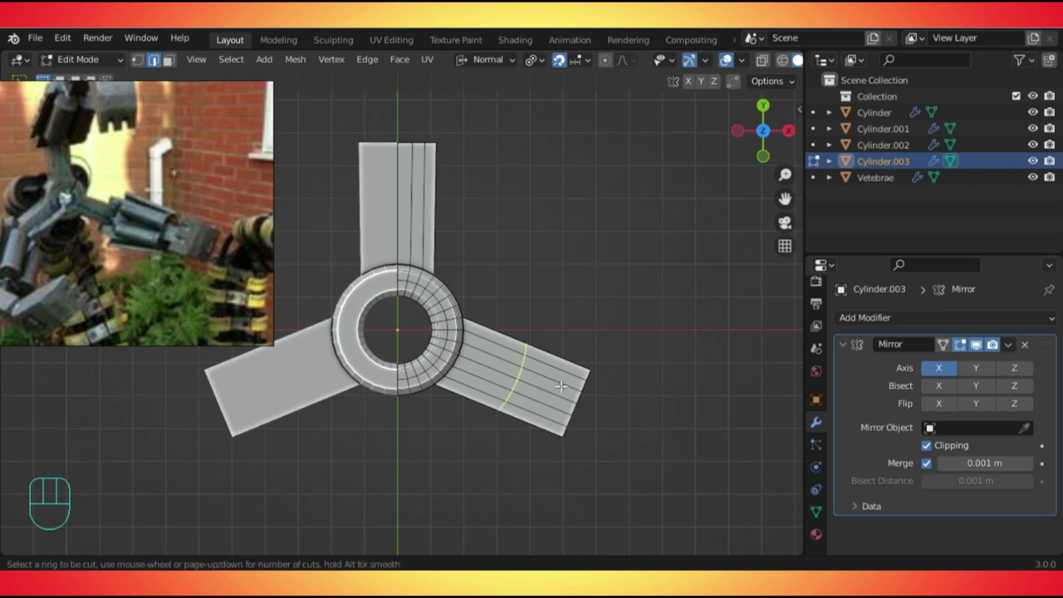
{"action": "left_click", "coordinate": [561, 386]}
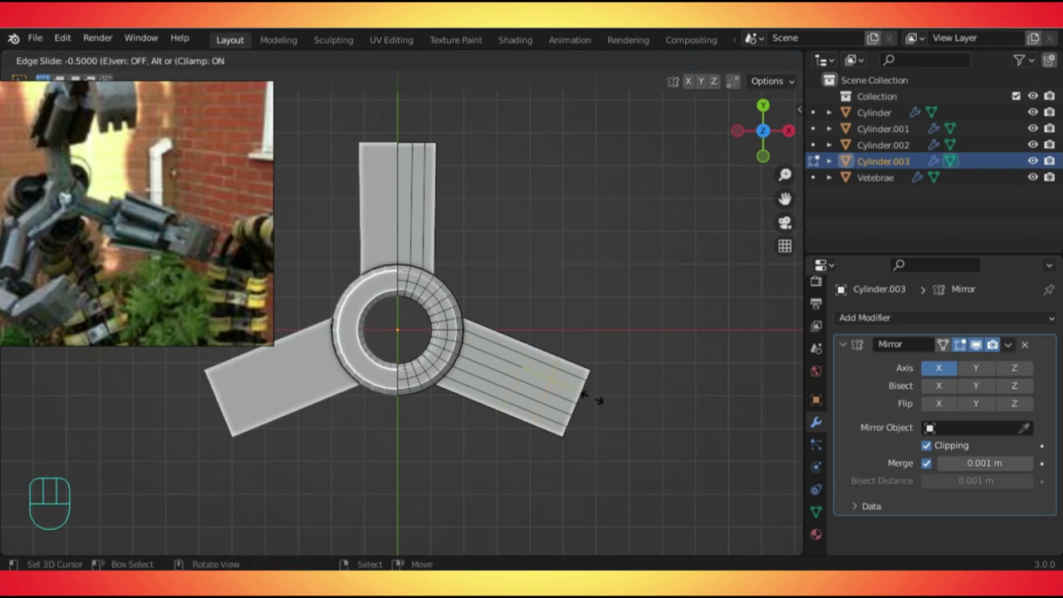
{"action": "left_click", "coordinate": [591, 400]}
Straighten the new edge loop across the diagonal arm by scaling it to 0 along its normal Z axis.
{"action": "key", "text": "s"}
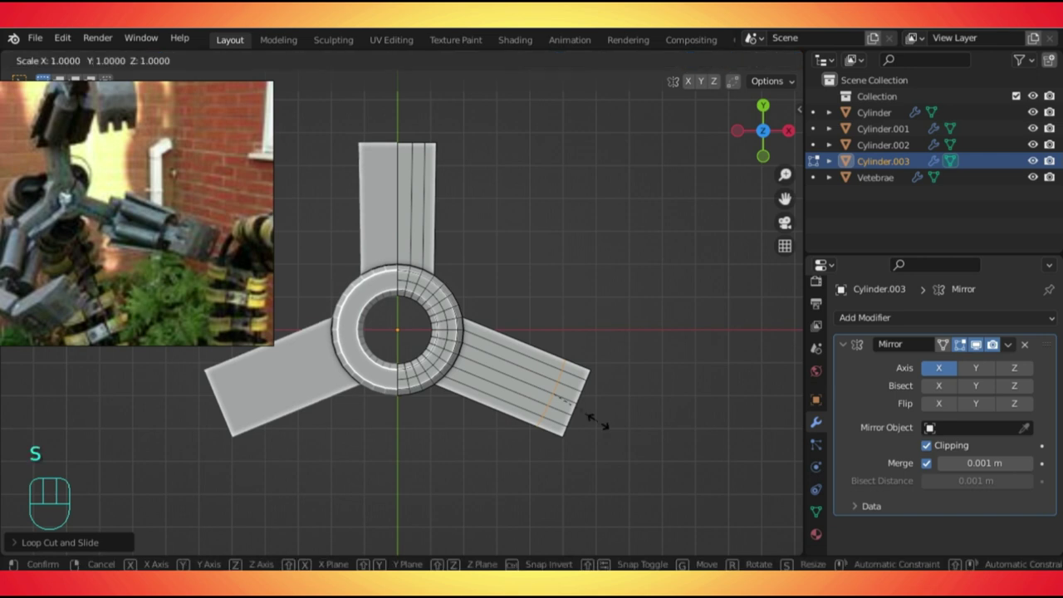
{"action": "key", "text": "z"}
{"action": "key", "text": "z"}
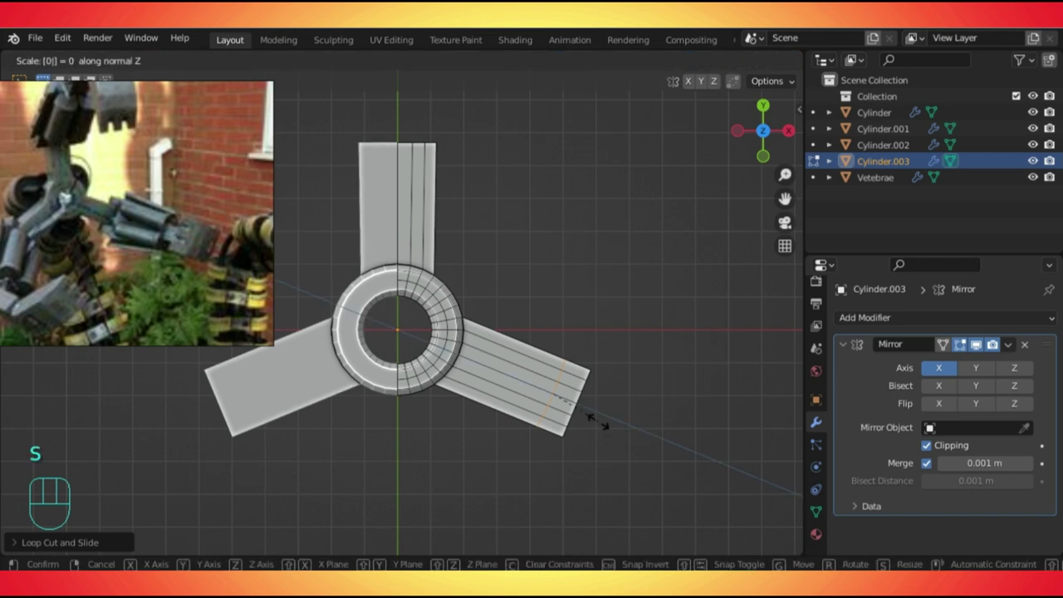
{"action": "key", "text": "Return"}
Add one loop cut across the arm on the positive Y axis, sliding it close to the arm's tip.
{"action": "key", "text": "ctrl+r"}
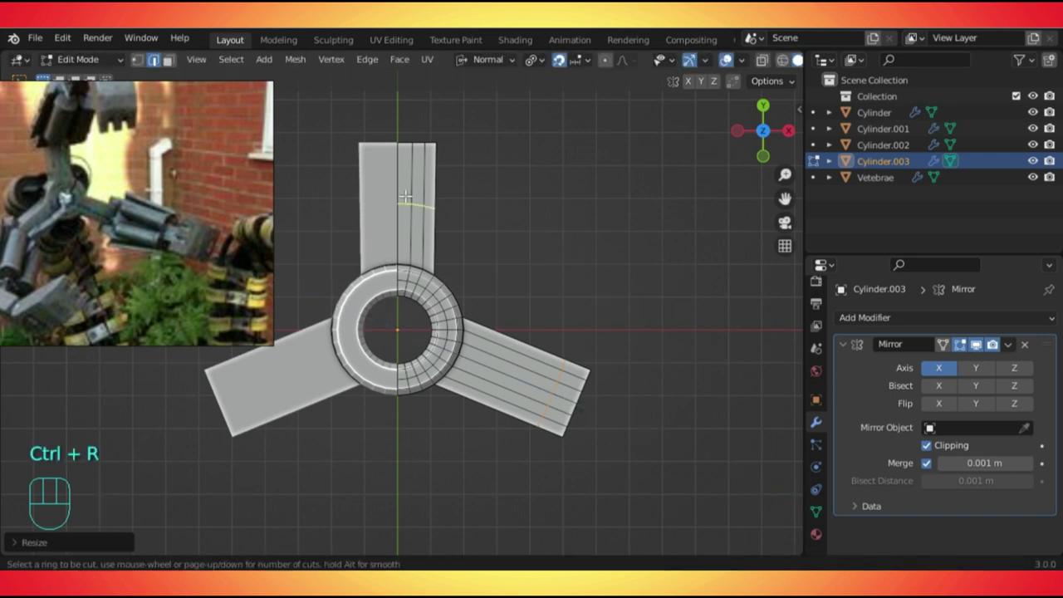
{"action": "left_click", "coordinate": [406, 189]}
{"action": "left_click", "coordinate": [409, 163]}
{"action": "key", "text": "s"}
{"action": "key", "text": "y"}
{"action": "key", "text": "y"}
{"action": "type", "text": "0"}
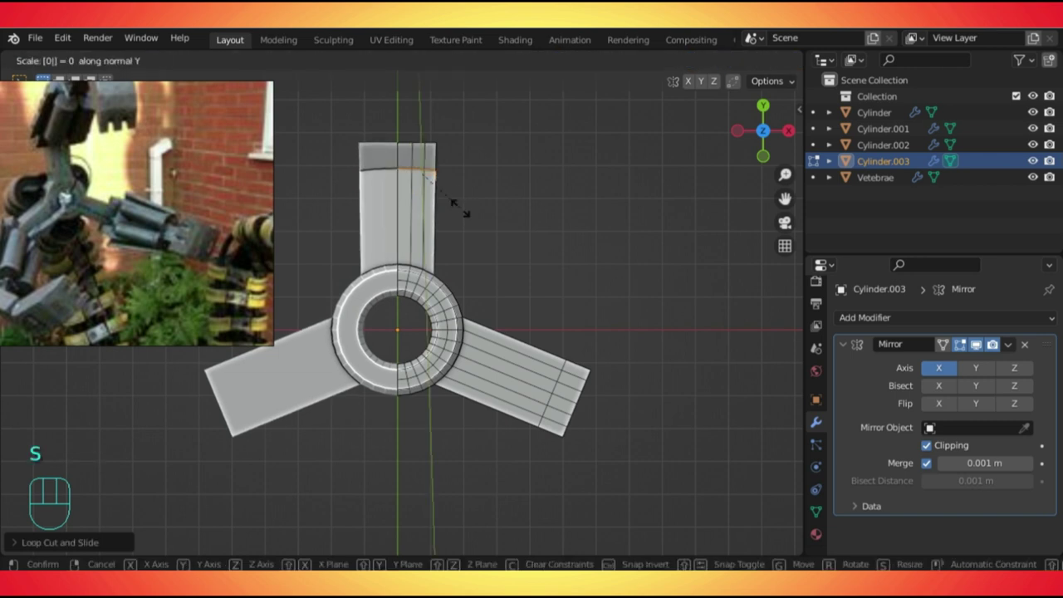
{"action": "right_click", "coordinate": [461, 209]}
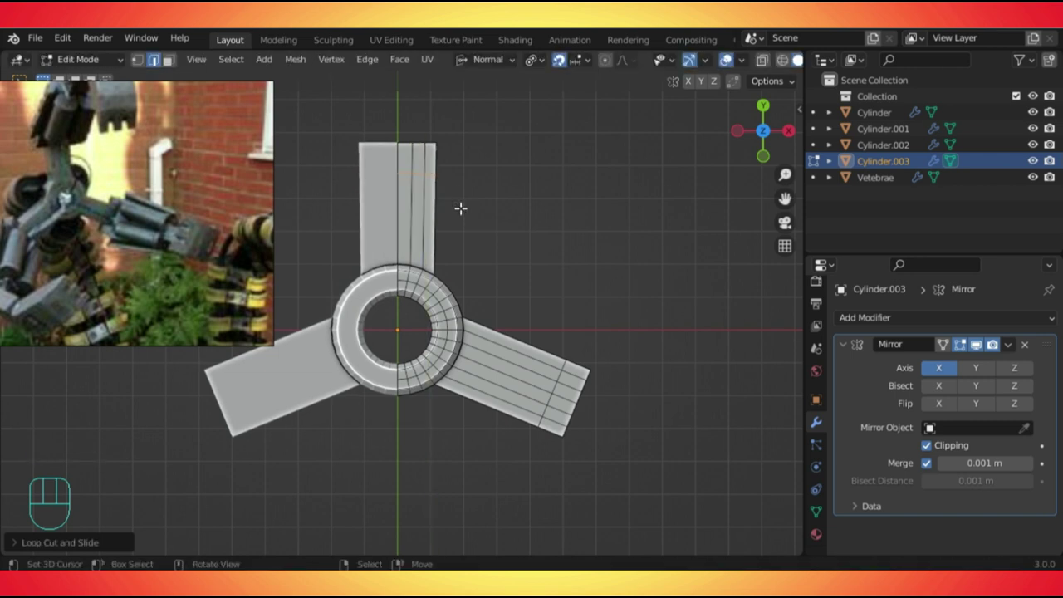
Set the transform orientation to Global and straighten the new edge loop by scaling it to 0 along Y.
{"action": "left_click", "coordinate": [509, 65]}
{"action": "left_click", "coordinate": [447, 113]}
{"action": "key", "text": "s"}
{"action": "key", "text": "y"}
{"action": "key", "text": "Return"}
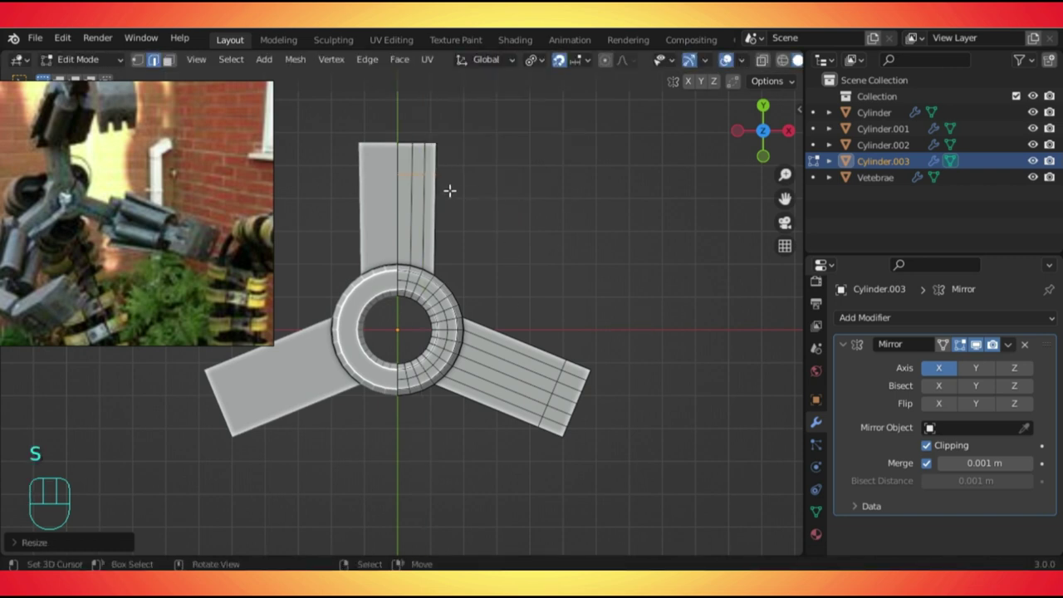
{"action": "key", "text": "g"}
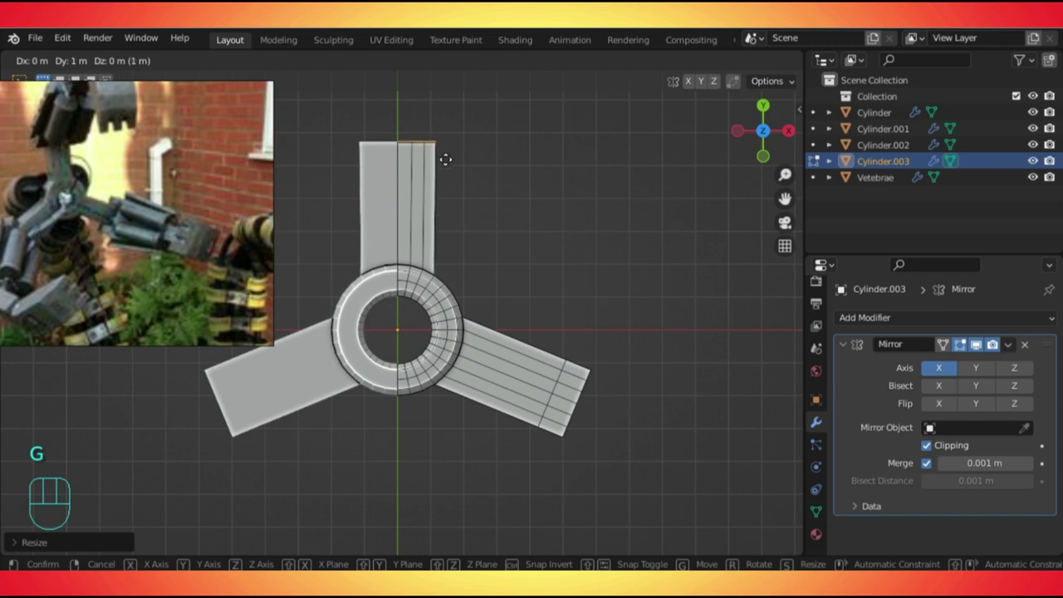
{"action": "key", "text": "Return"}
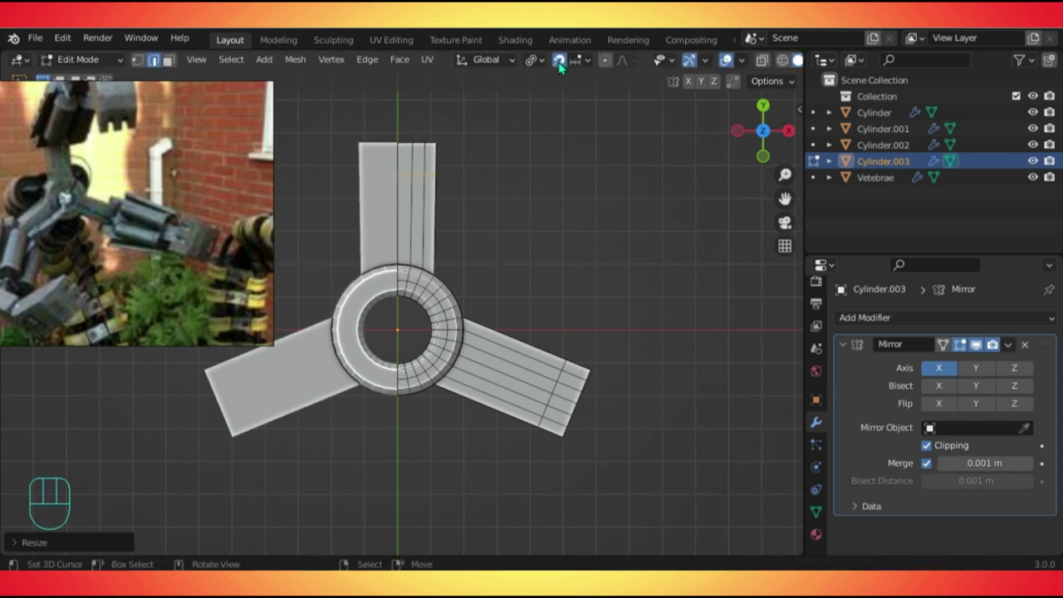
{"action": "key", "text": "g"}
{"action": "key", "text": "shift"}
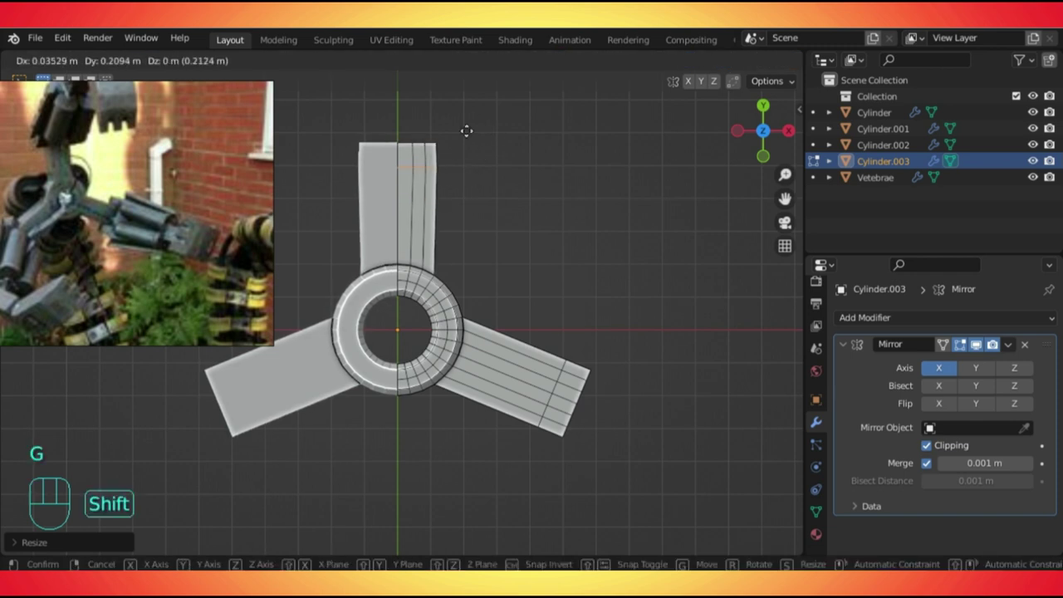
{"action": "right_click", "coordinate": [480, 193]}
Move the straightened edge loop about 0.2 m along global Y toward the arm's tip, with snapping off.
{"action": "key", "text": "g"}
{"action": "key", "text": "y"}
{"action": "key", "text": "shift"}
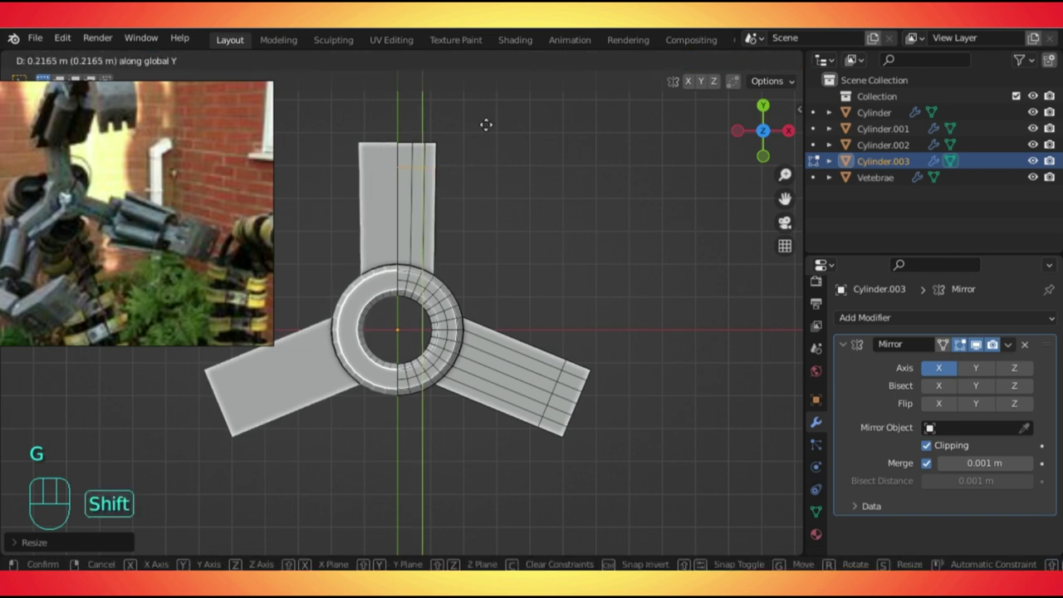
{"action": "left_click", "coordinate": [486, 137]}
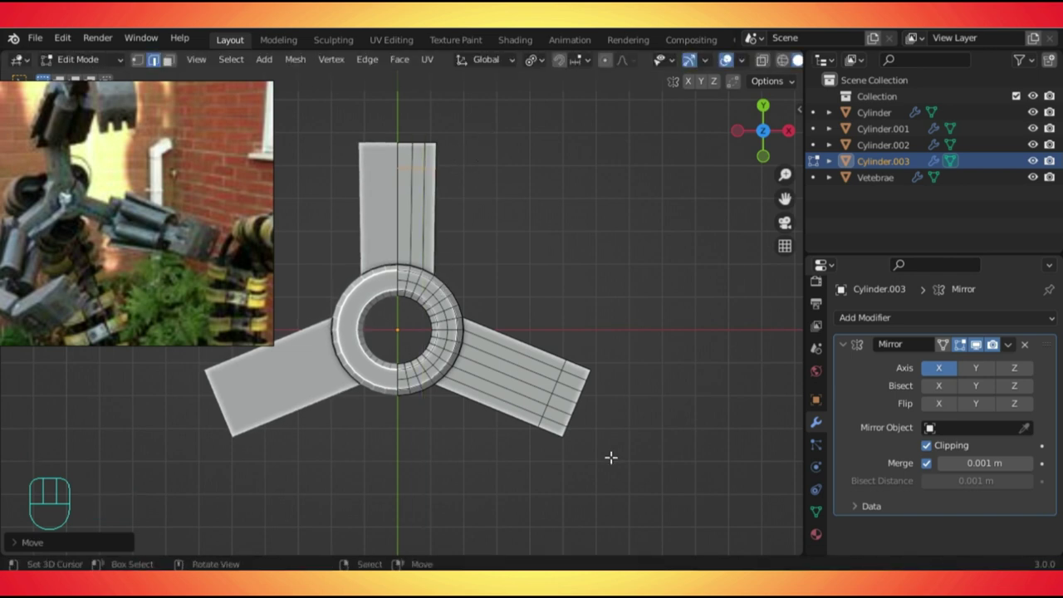
Delete the central faces at the tip of the positive Y arm to open a square notch.
{"action": "key", "text": "3"}
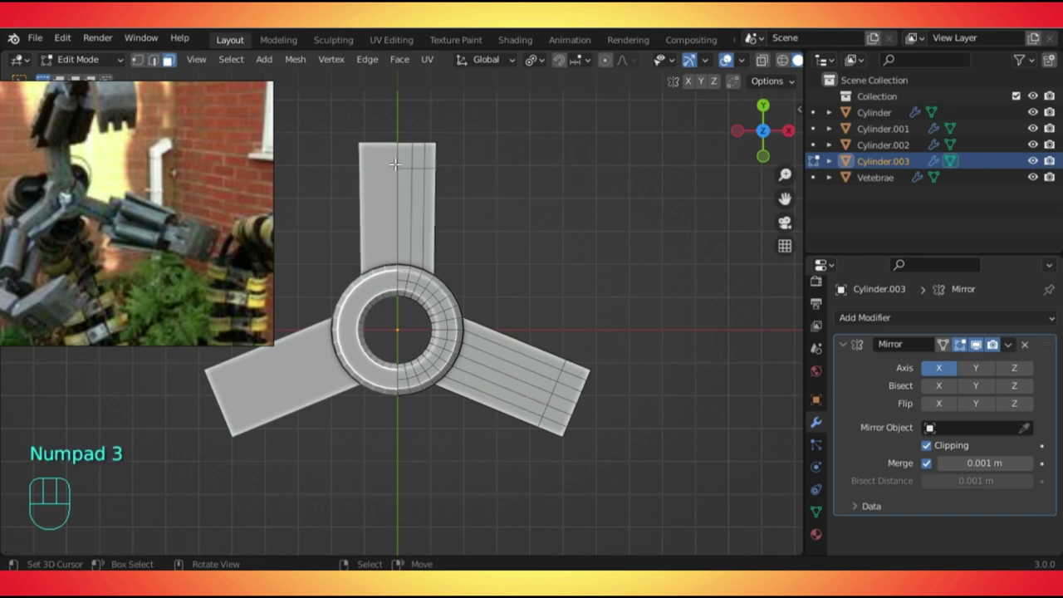
{"action": "right_click", "coordinate": [401, 146], "text": "alt"}
{"action": "right_click", "coordinate": [403, 151]}
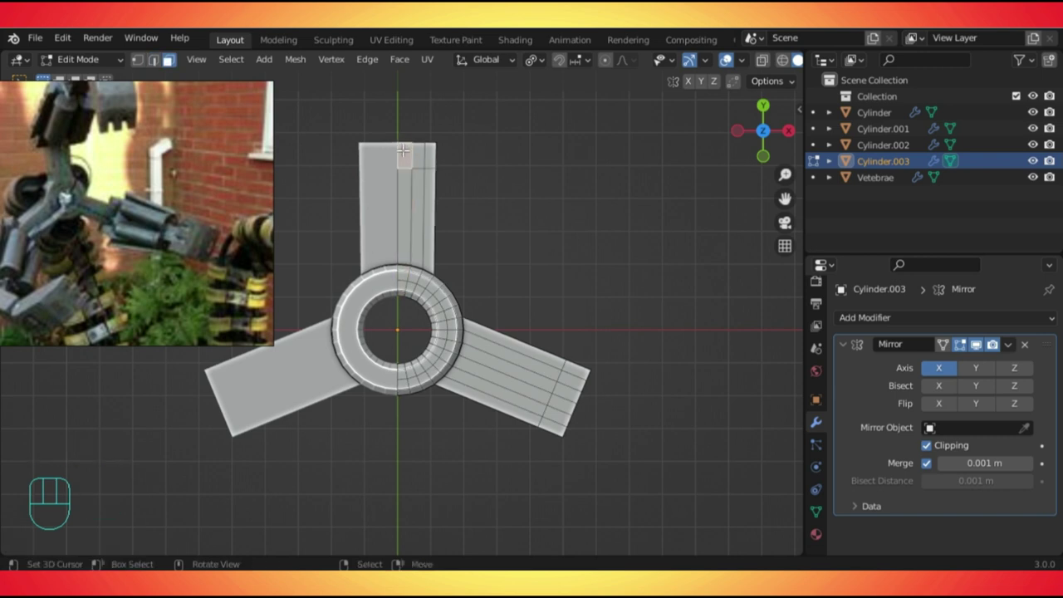
{"action": "key", "text": "alt+z"}
{"action": "right_click", "coordinate": [403, 151], "text": "shift"}
{"action": "key", "text": "alt+z"}
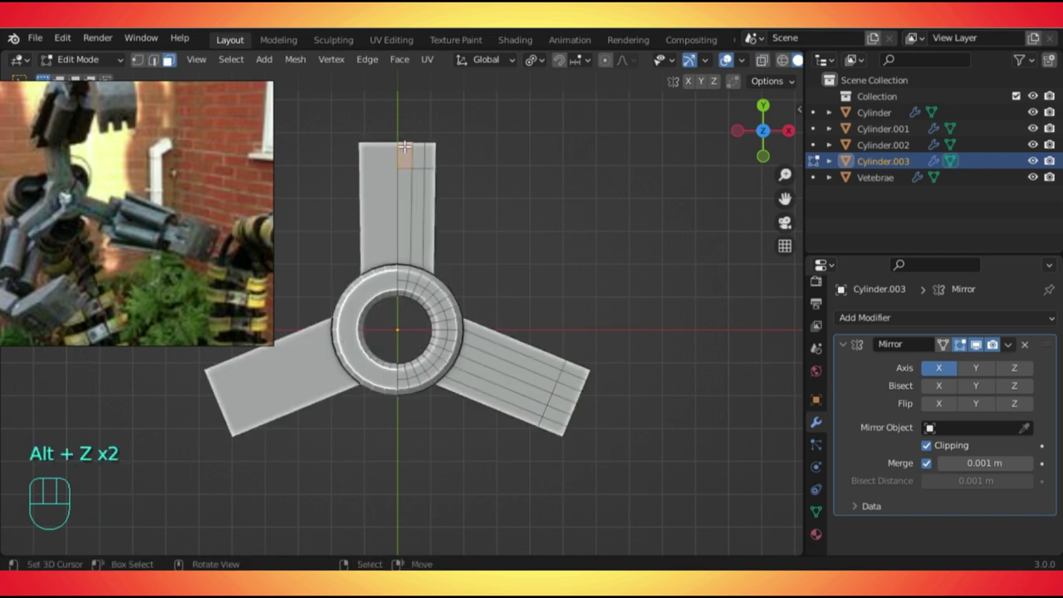
{"action": "key", "text": "Delete"}
{"action": "left_click", "coordinate": [332, 183]}
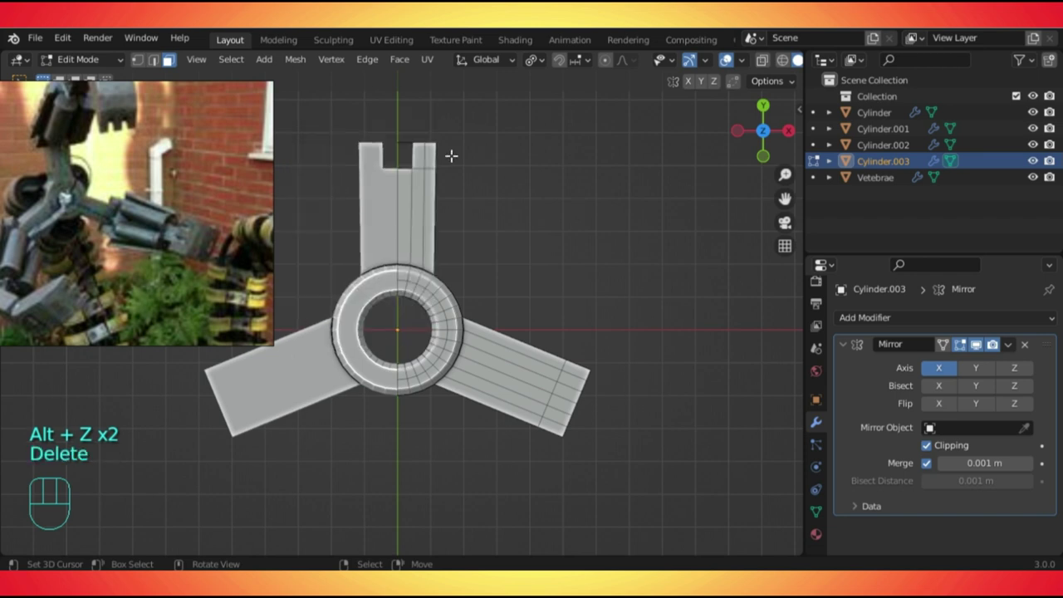
Delete the two central faces at the tip of the diagonal arm on the positive X side, selecting in X-ray.
{"action": "middle_click_drag", "start_coordinate": [557, 407], "coordinate": [496, 368], "text": "shift"}
{"action": "scroll", "coordinate": [496, 368], "scroll_direction": "up", "scroll_amount": 1}
{"action": "left_click", "coordinate": [520, 372], "text": "shift"}
{"action": "key", "text": "alt+z"}
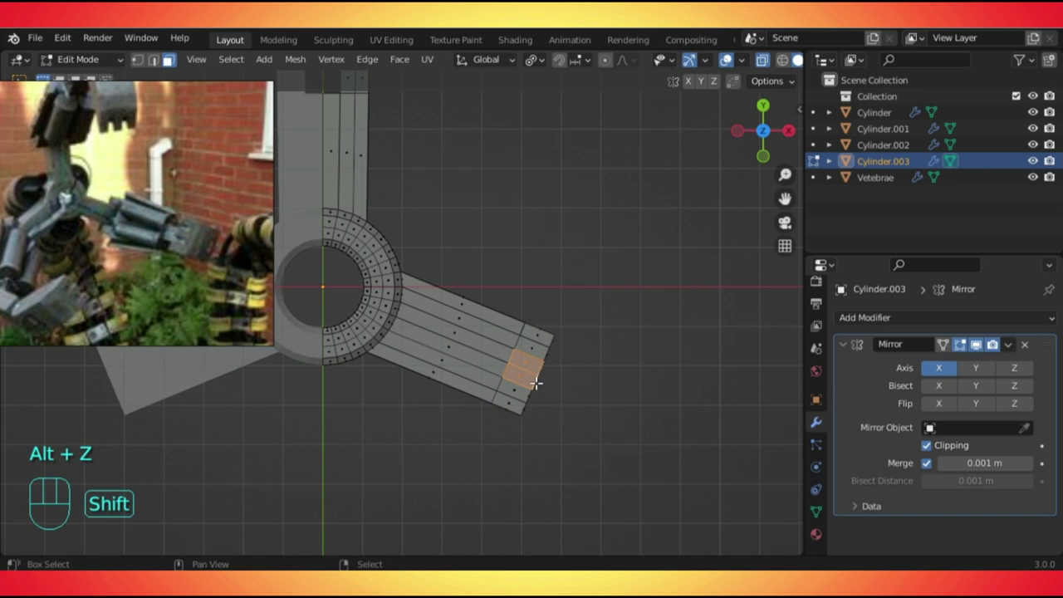
{"action": "key", "text": "alt+z"}
{"action": "key", "text": "Delete"}
{"action": "left_click", "coordinate": [547, 391]}
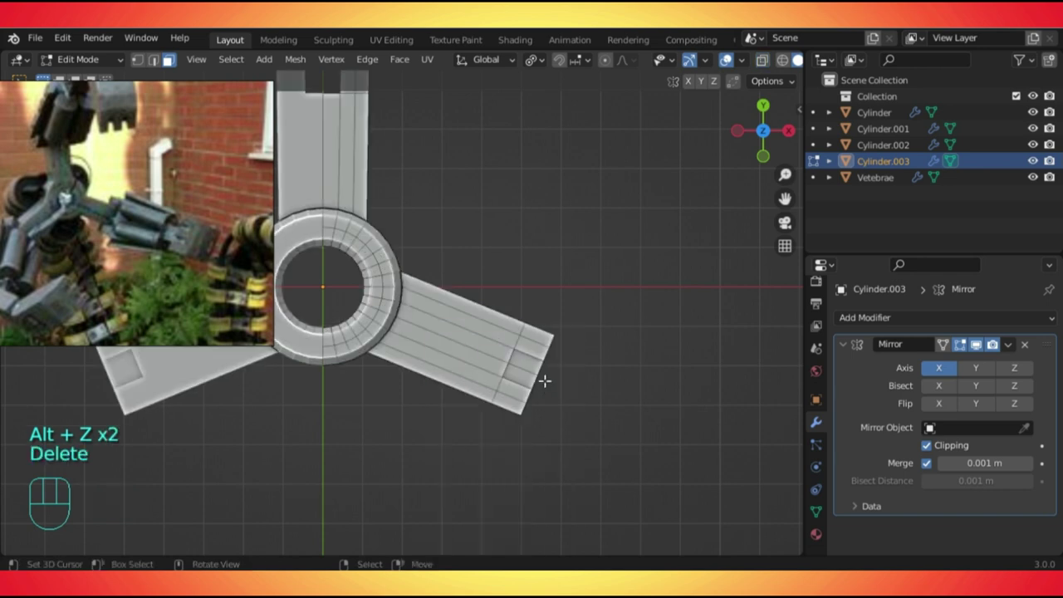
Extrude the upper rear edge of the diagonal arm's notch down along Z to about the arm's mid-height.
{"action": "middle_click_drag", "start_coordinate": [520, 372], "coordinate": [335, 313]}
{"action": "key", "text": "shift+r"}
{"action": "scroll", "coordinate": [542, 384], "scroll_direction": "down", "scroll_amount": 1}
{"action": "key", "text": "1"}
{"action": "scroll", "coordinate": [542, 384], "scroll_direction": "up", "scroll_amount": 2}
{"action": "key", "text": "shift"}
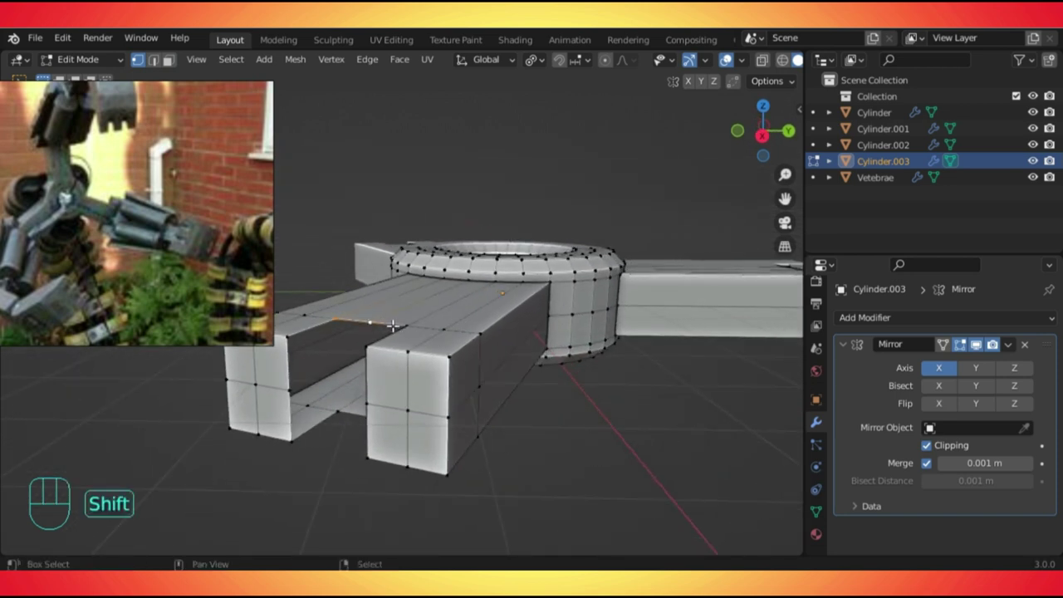
{"action": "key", "text": "e"}
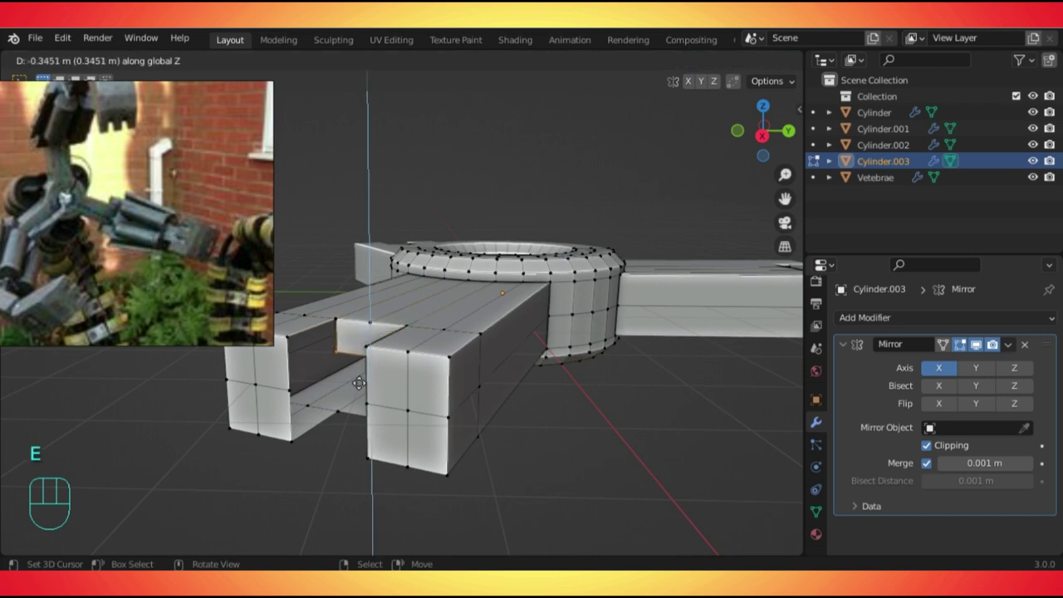
{"action": "left_click", "coordinate": [350, 394]}
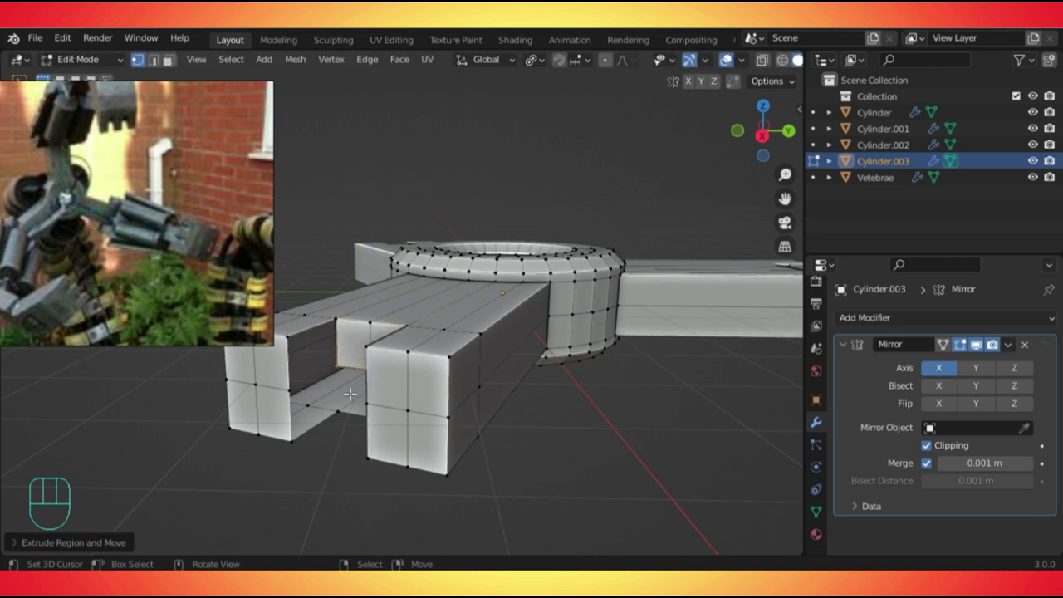
Fill the upper halves of both inner side walls of the diagonal arm's notch with faces.
{"action": "middle_click_drag", "start_coordinate": [318, 372], "coordinate": [293, 422], "text": "shift"}
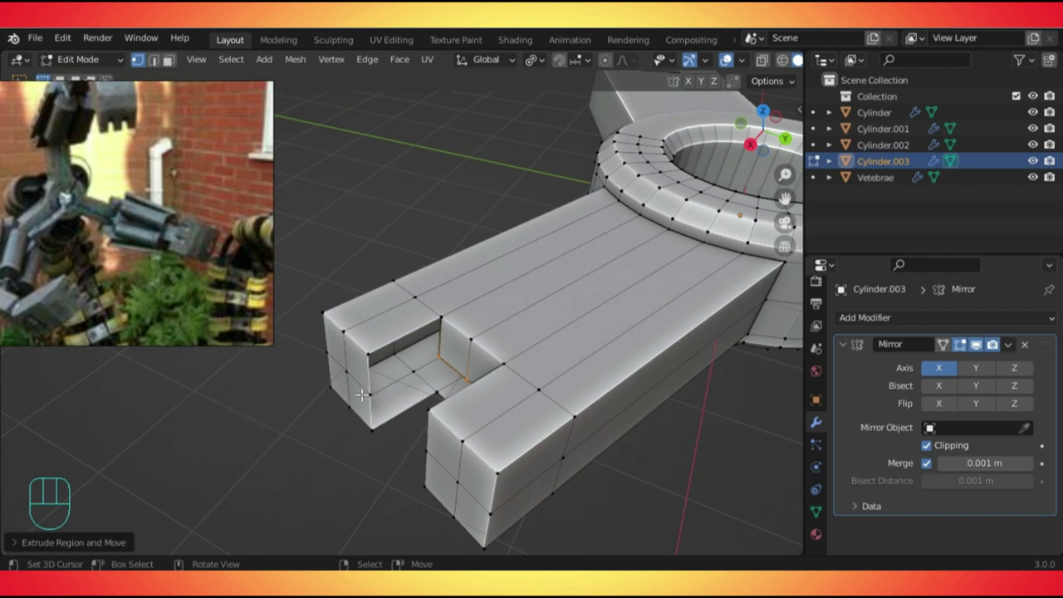
{"action": "left_click", "coordinate": [361, 395]}
{"action": "key", "text": "shift"}
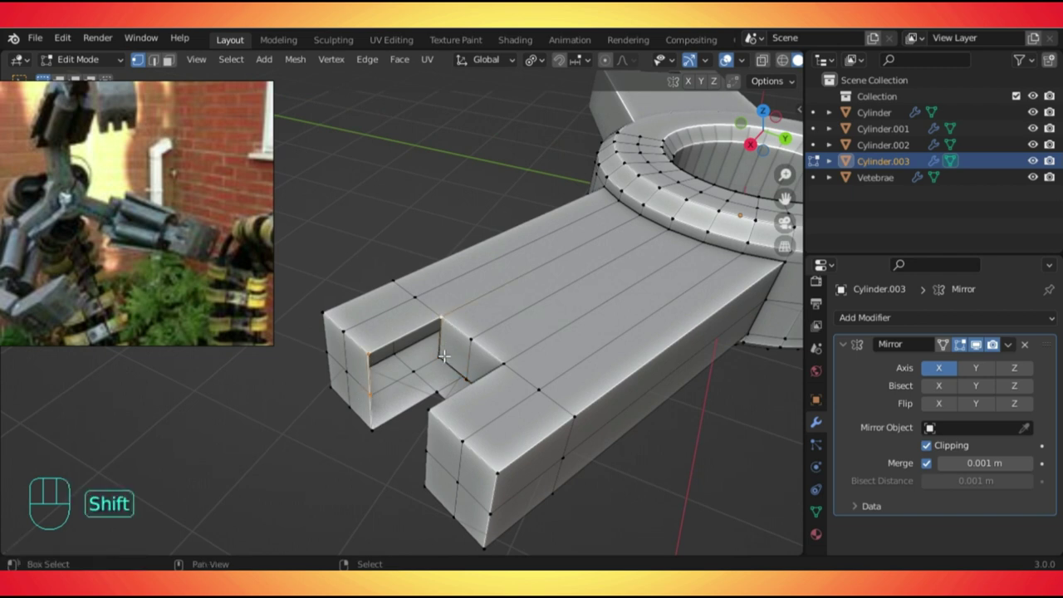
{"action": "left_click", "coordinate": [444, 356], "text": "shift"}
{"action": "key", "text": "f"}
{"action": "middle_click_drag", "start_coordinate": [445, 356], "coordinate": [570, 337]}
{"action": "left_click", "coordinate": [573, 336], "text": "shift"}
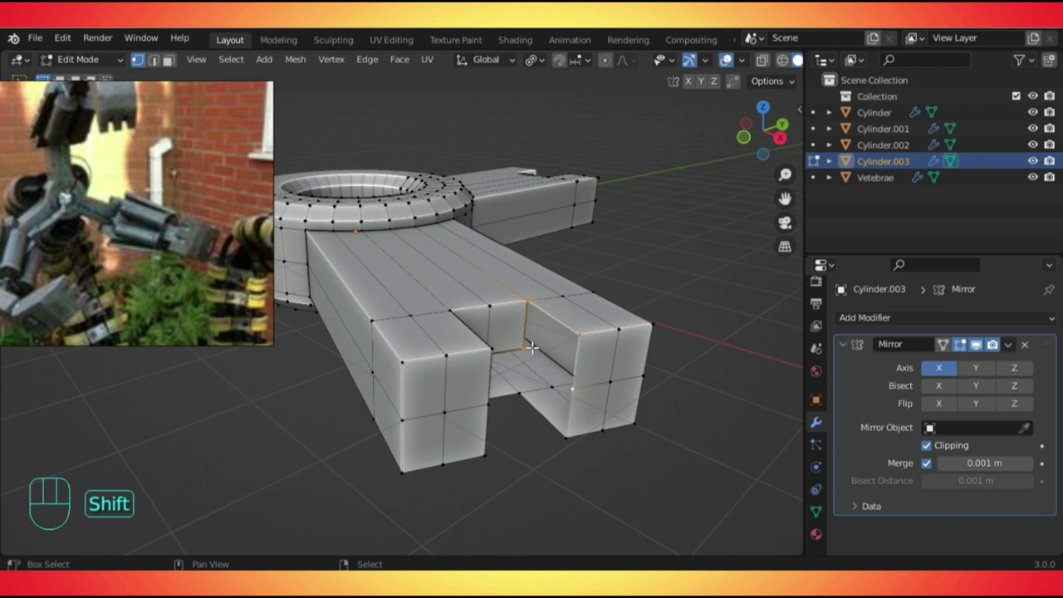
{"action": "key", "text": "f"}
Fill the lower half of the diagonal arm's rear notch wall with two faces and return to Object Mode.
{"action": "middle_click_drag", "start_coordinate": [507, 398], "coordinate": [496, 401]}
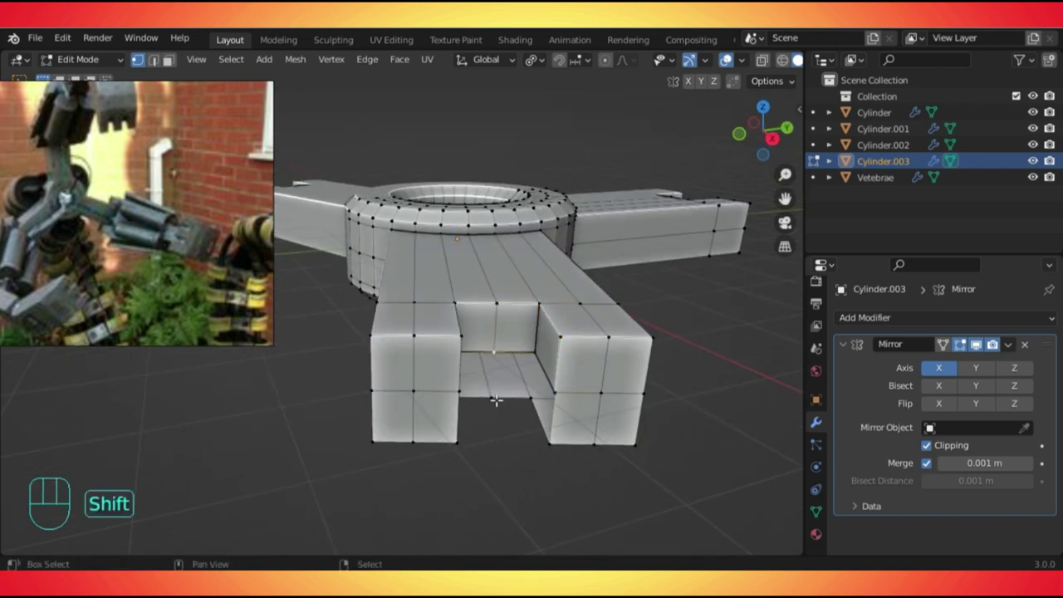
{"action": "right_click", "coordinate": [530, 359], "text": "shift"}
{"action": "key", "text": "f"}
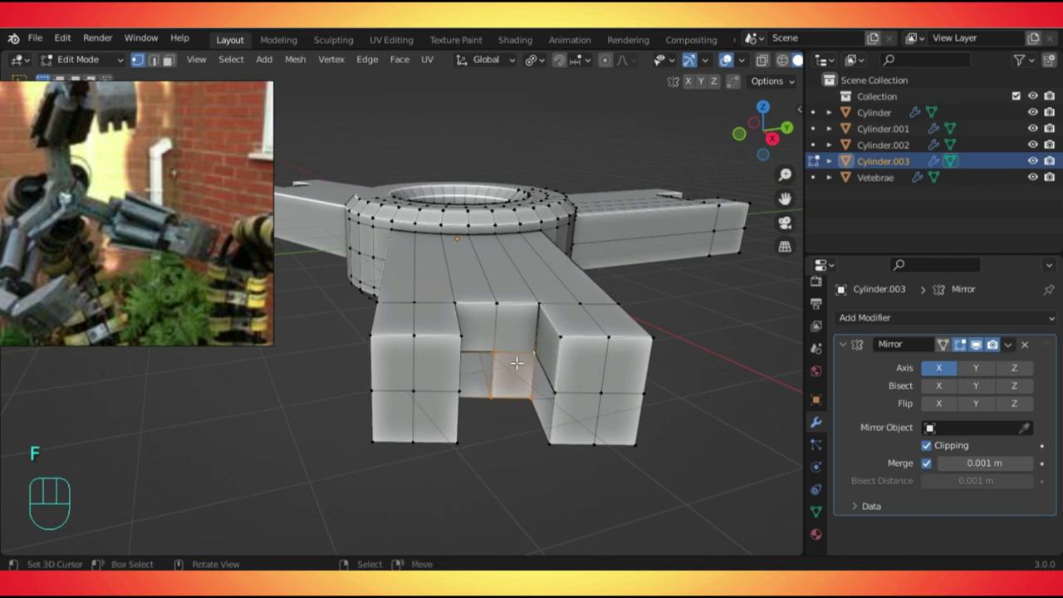
{"action": "middle_click_drag", "start_coordinate": [470, 356], "coordinate": [405, 370]}
{"action": "key", "text": "f"}
{"action": "key", "text": "Tab"}
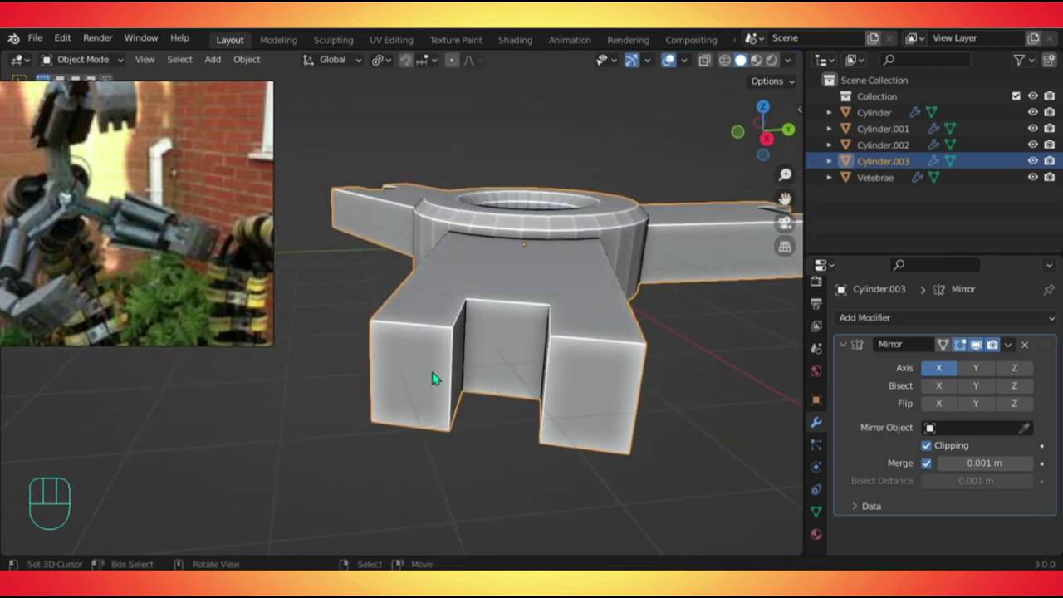
Return to Edit Mode and delete the leftover geometry in the notch of the positive Y arm.
{"action": "middle_click_drag", "start_coordinate": [486, 364], "coordinate": [551, 357]}
{"action": "middle_click_drag", "start_coordinate": [391, 336], "coordinate": [440, 288]}
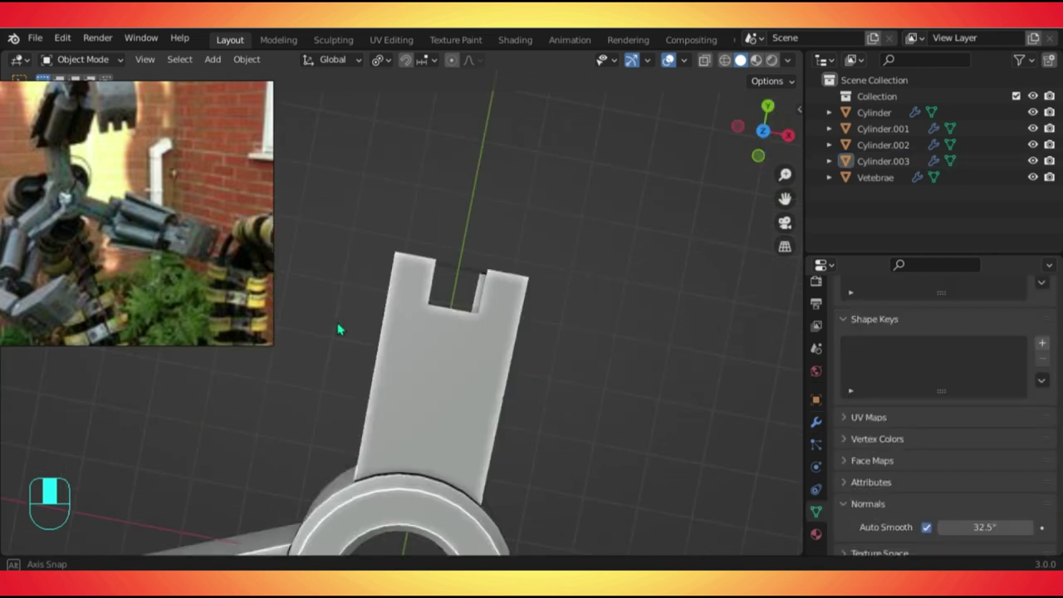
{"action": "middle_click_drag", "start_coordinate": [339, 333], "coordinate": [368, 332]}
{"action": "key", "text": "Tab"}
{"action": "middle_click_drag", "start_coordinate": [586, 264], "coordinate": [413, 372]}
{"action": "left_click", "coordinate": [574, 303], "text": "shift"}
{"action": "key", "text": "Delete"}
{"action": "left_click", "coordinate": [579, 318]}
Extrude the upper rear edge of the positive Y arm's notch down along Z to wall off its back.
{"action": "key", "text": "1"}
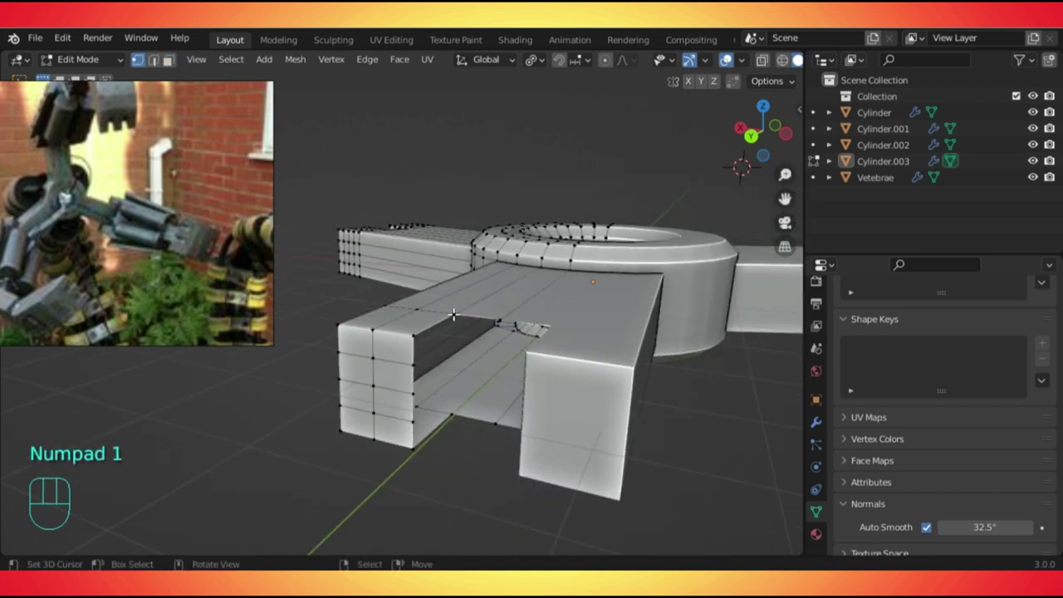
{"action": "left_click", "coordinate": [453, 315]}
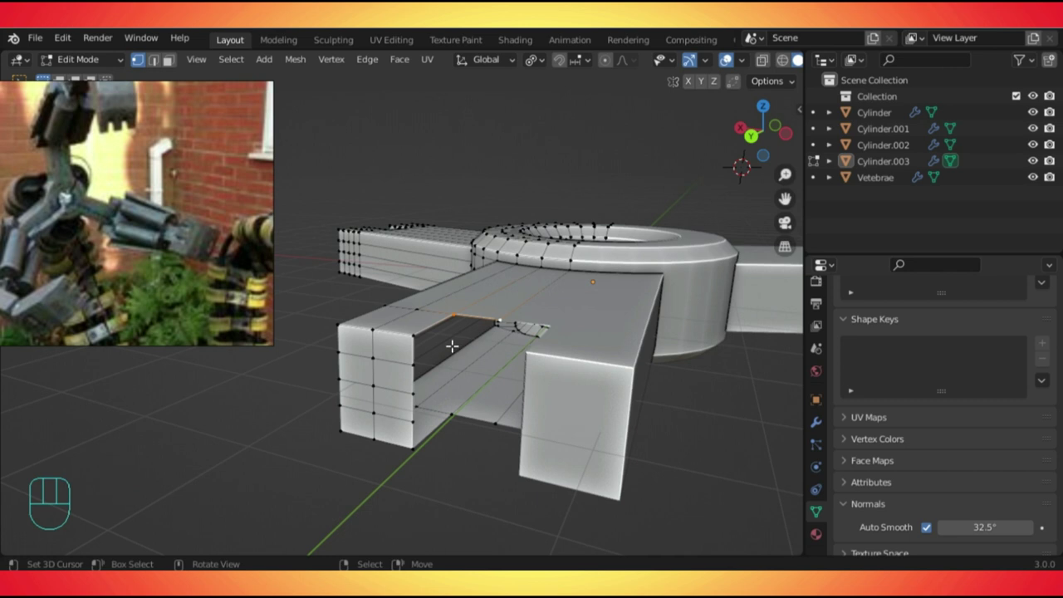
{"action": "key", "text": "e"}
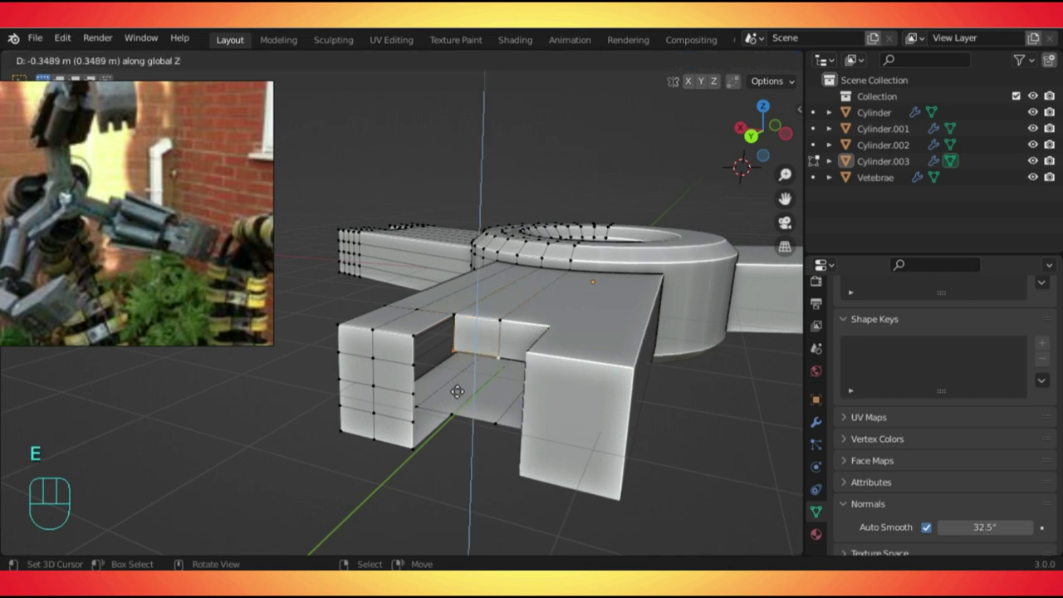
{"action": "left_click", "coordinate": [457, 438]}
{"action": "key", "text": "shift+r"}
{"action": "key", "text": "alt+z"}
{"action": "key", "text": "ctrl+r"}
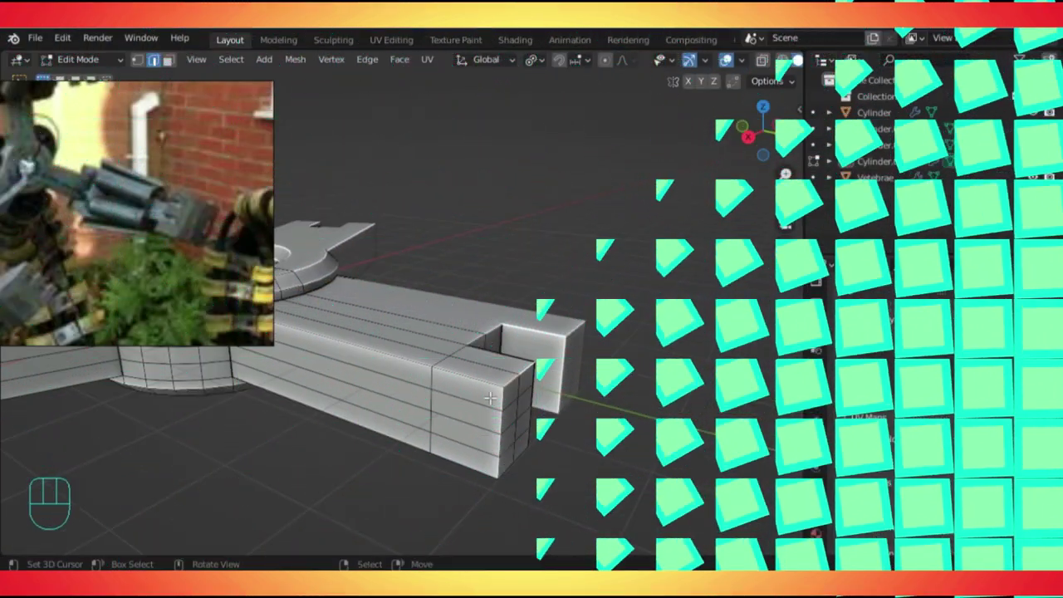
Bevel the top tip edges of the positive Y arm with 1 segment and about 0.199 m width, and select its lower tip edges.
{"action": "key", "text": "ctrl+b"}
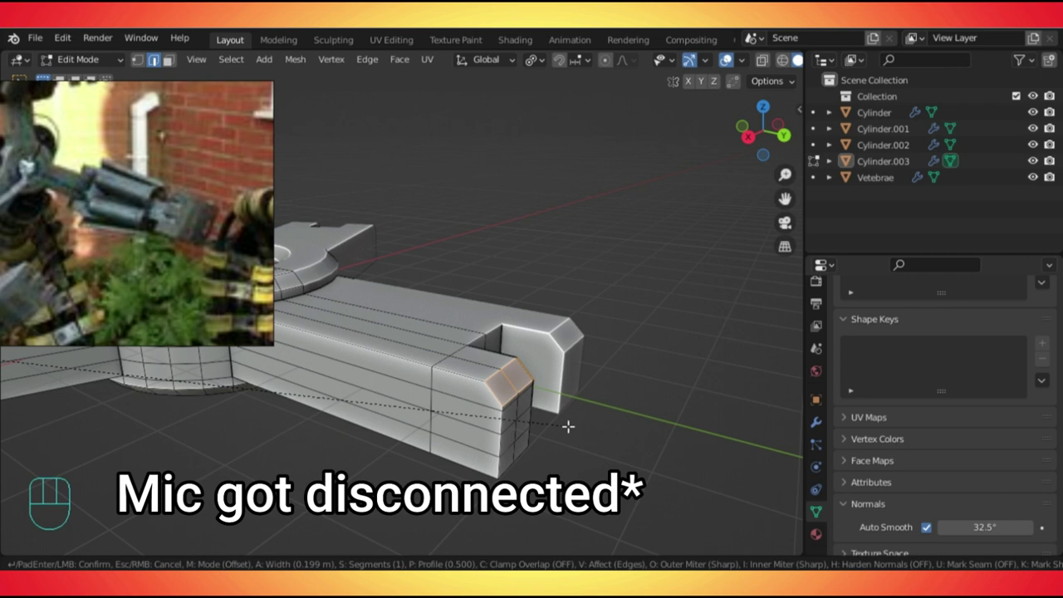
{"action": "left_click", "coordinate": [570, 427]}
{"action": "middle_click_drag", "start_coordinate": [442, 409], "coordinate": [418, 378]}
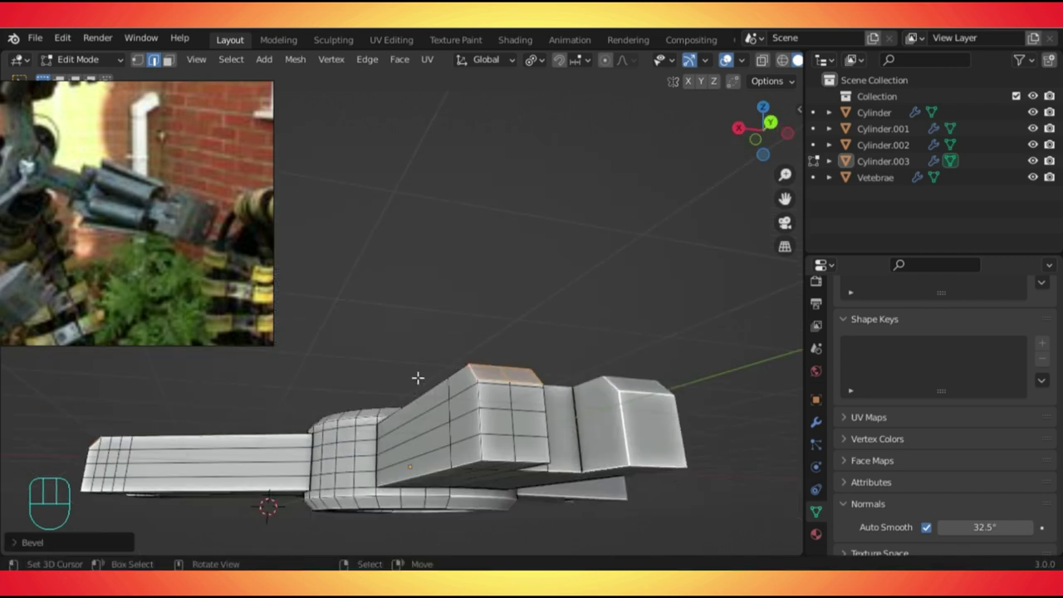
{"action": "right_click", "coordinate": [492, 461]}
{"action": "middle_click_drag", "start_coordinate": [492, 461], "coordinate": [538, 462], "text": "shift"}
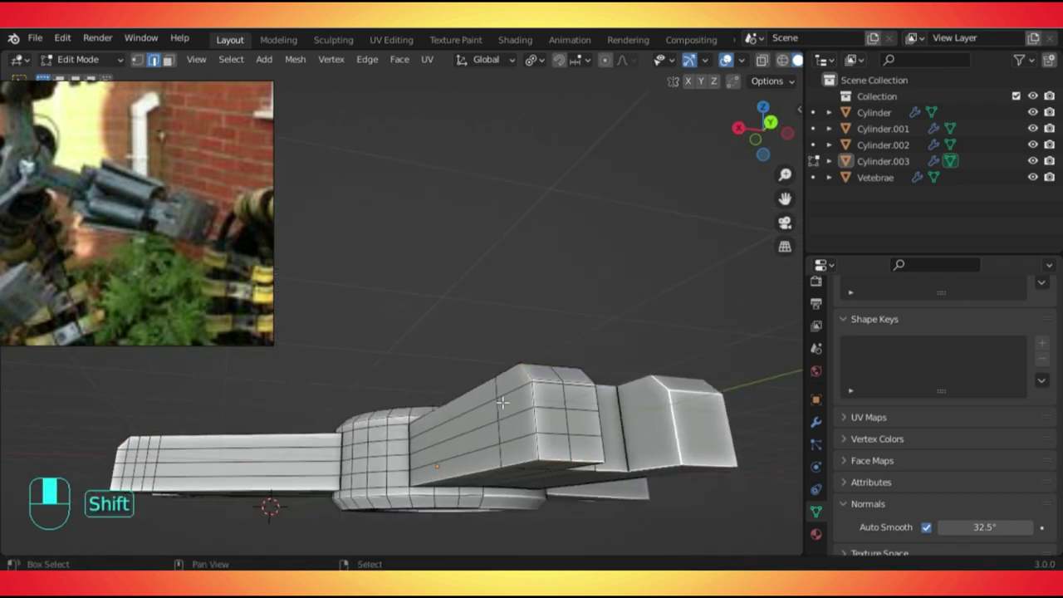
View the three-armed base from above and save the project file.
{"action": "key", "text": "KP_7"}
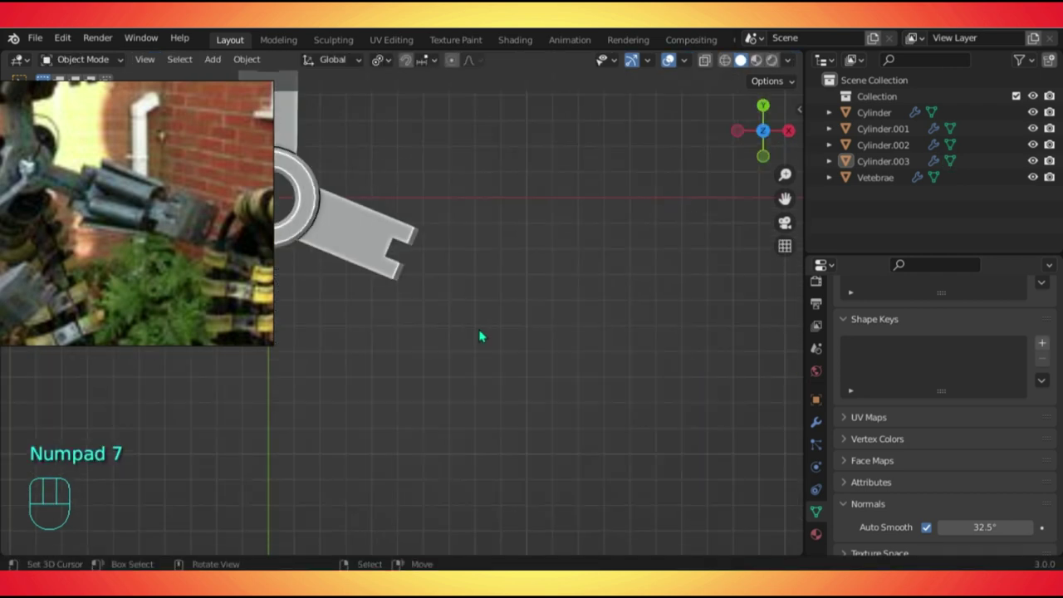
{"action": "middle_click_drag", "start_coordinate": [481, 331], "coordinate": [642, 373], "text": "shift"}
{"action": "key", "text": "ctrl+shift+s"}
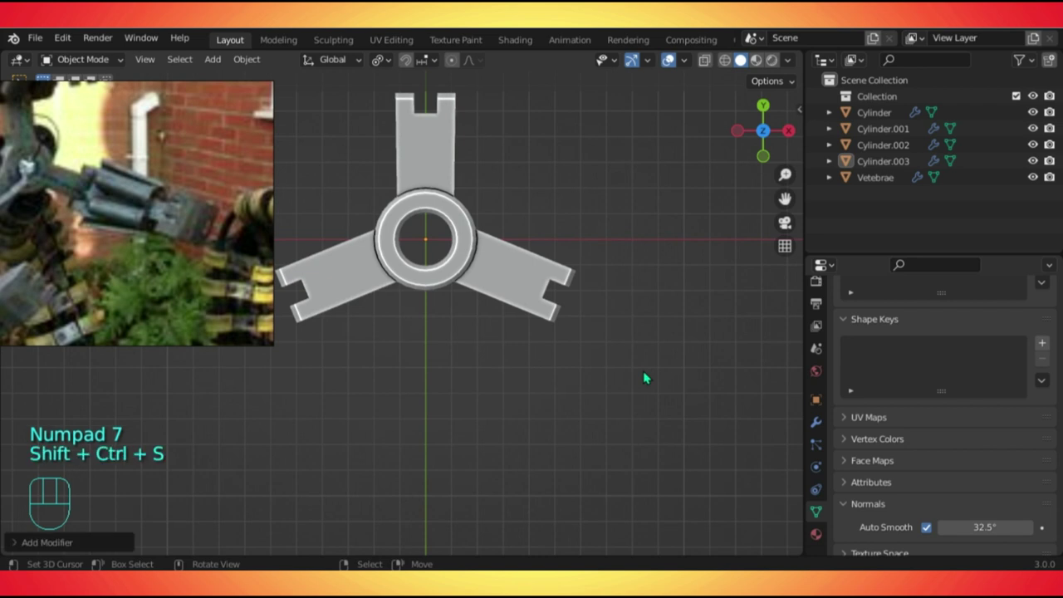
{"action": "key", "text": "ctrl+s"}
{"action": "middle_click_drag", "start_coordinate": [439, 297], "coordinate": [495, 380], "text": "shift"}
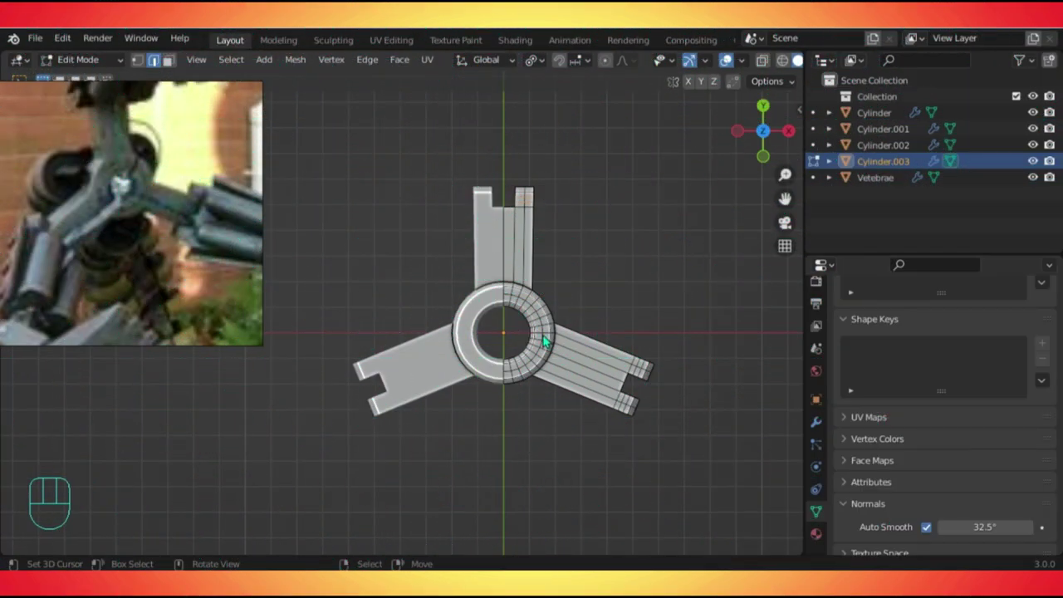
{"action": "key", "text": "Tab"}
{"action": "middle_click_drag", "start_coordinate": [544, 341], "coordinate": [526, 230]}
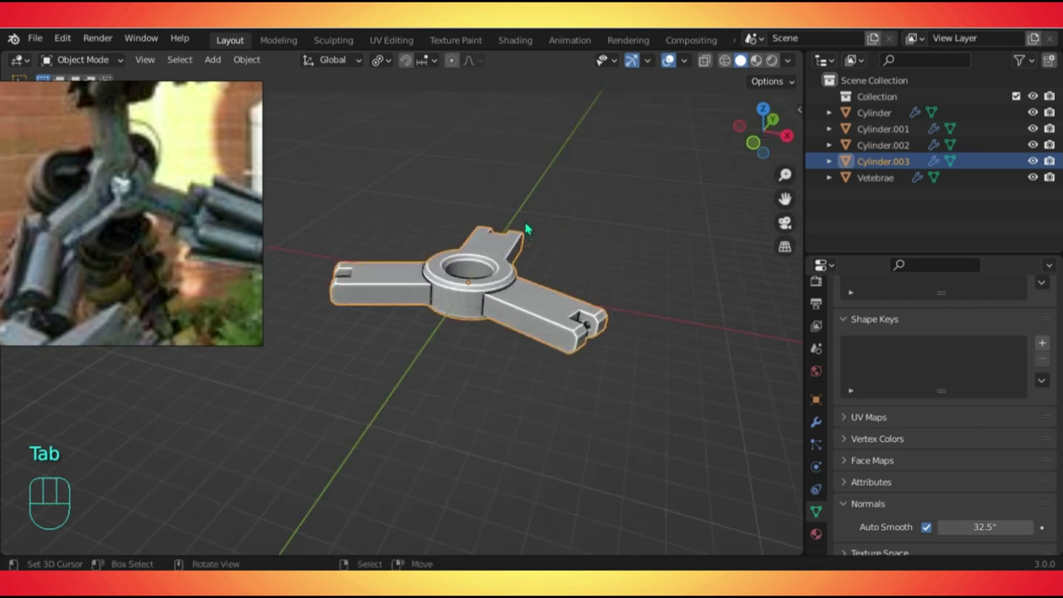
In Edit Mode, select the two middle faces of the inner side wall of the positive Y arm's notch and snap the 3D cursor to them.
{"action": "key", "text": "KP_7"}
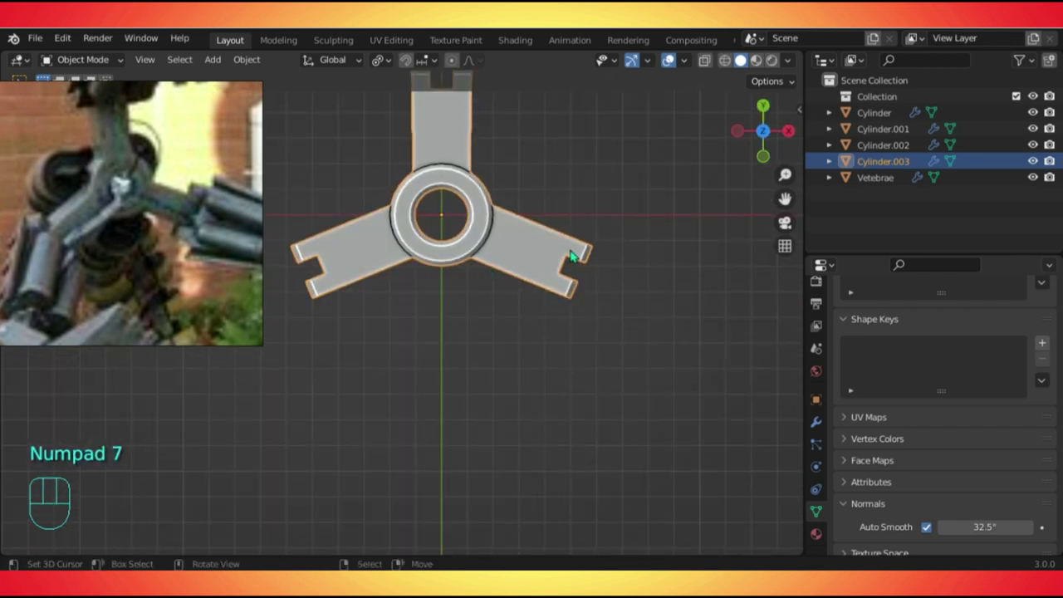
{"action": "scroll", "coordinate": [540, 231], "scroll_direction": "down", "scroll_amount": 2}
{"action": "middle_click_drag", "start_coordinate": [461, 239], "coordinate": [467, 309], "text": "shift"}
{"action": "scroll", "coordinate": [467, 309], "scroll_direction": "up", "scroll_amount": 2}
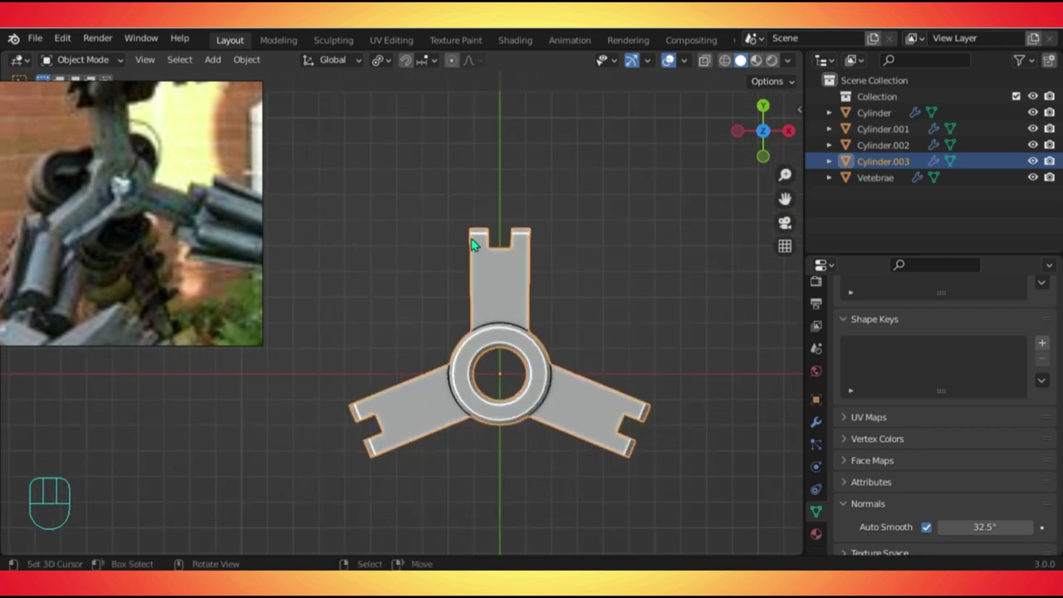
{"action": "scroll", "coordinate": [471, 244], "scroll_direction": "up", "scroll_amount": 2}
{"action": "middle_click_drag", "start_coordinate": [471, 243], "coordinate": [387, 387], "text": "shift"}
{"action": "scroll", "coordinate": [387, 387], "scroll_direction": "up", "scroll_amount": 2}
{"action": "key", "text": "Tab"}
{"action": "middle_click_drag", "start_coordinate": [482, 335], "coordinate": [617, 413]}
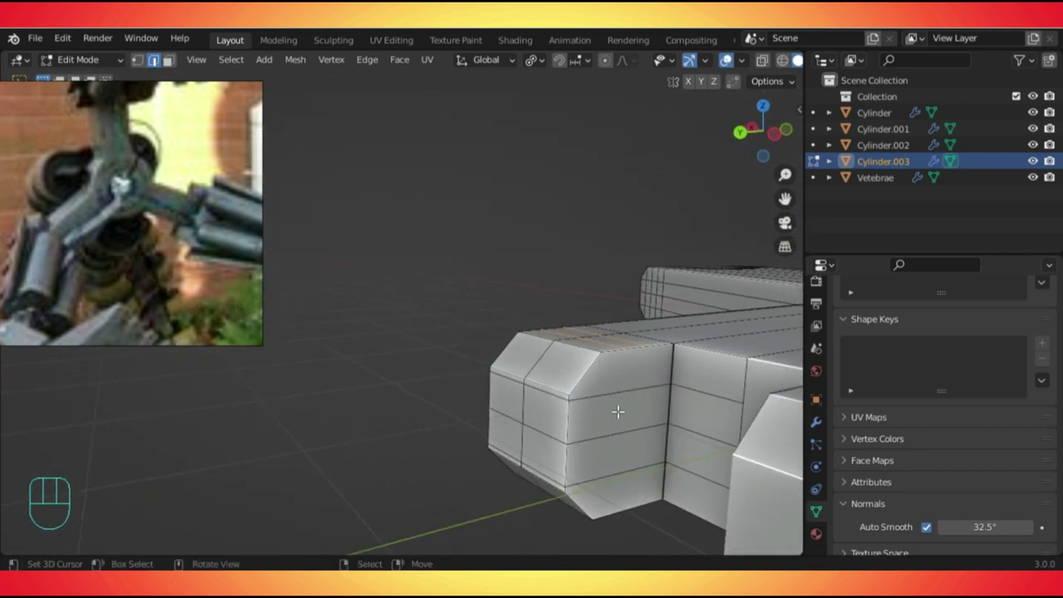
{"action": "key", "text": "3"}
{"action": "left_click", "coordinate": [617, 412]}
{"action": "left_click", "coordinate": [632, 448], "text": "shift"}
{"action": "key", "text": "shift+s"}
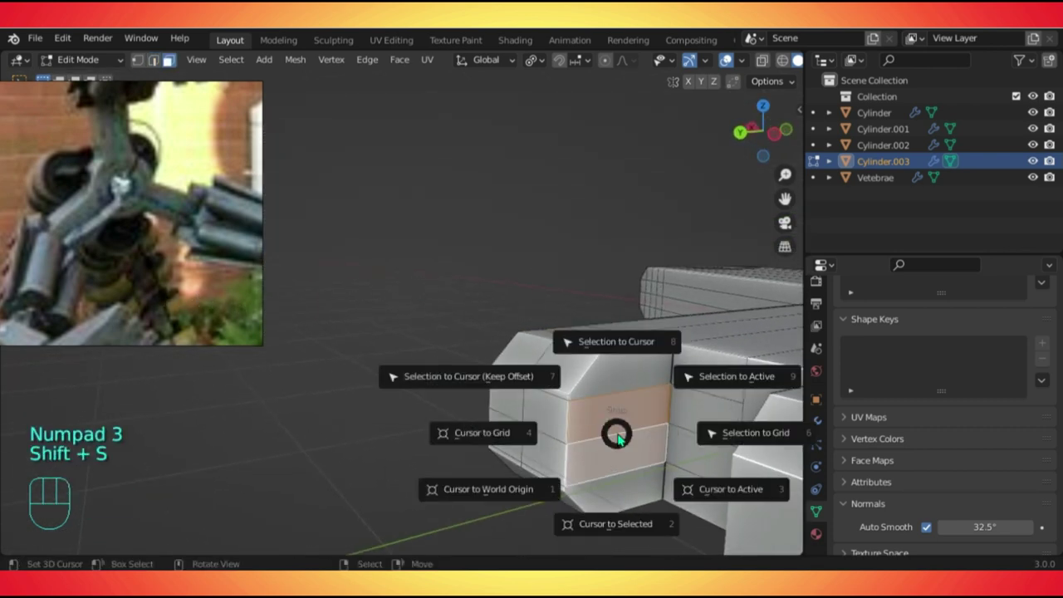
{"action": "left_click", "coordinate": [622, 524]}
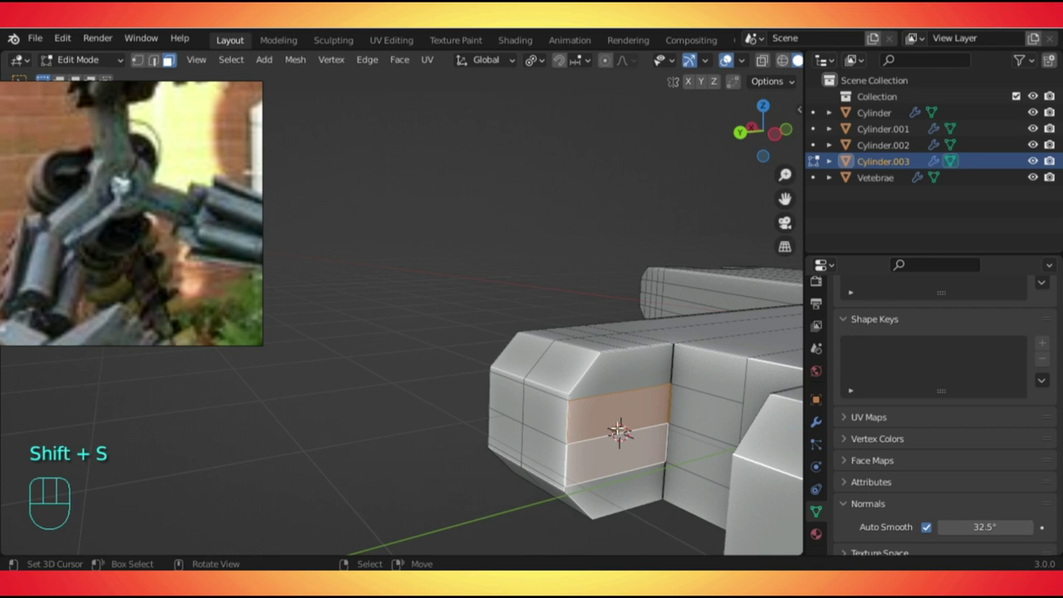
Return to Object Mode, add a cylinder mesh at the 3D cursor, and rotate it 90° around the Y axis.
{"action": "key", "text": "Tab"}
{"action": "key", "text": "KP_7"}
{"action": "middle_click_drag", "start_coordinate": [413, 427], "coordinate": [386, 380], "text": "shift"}
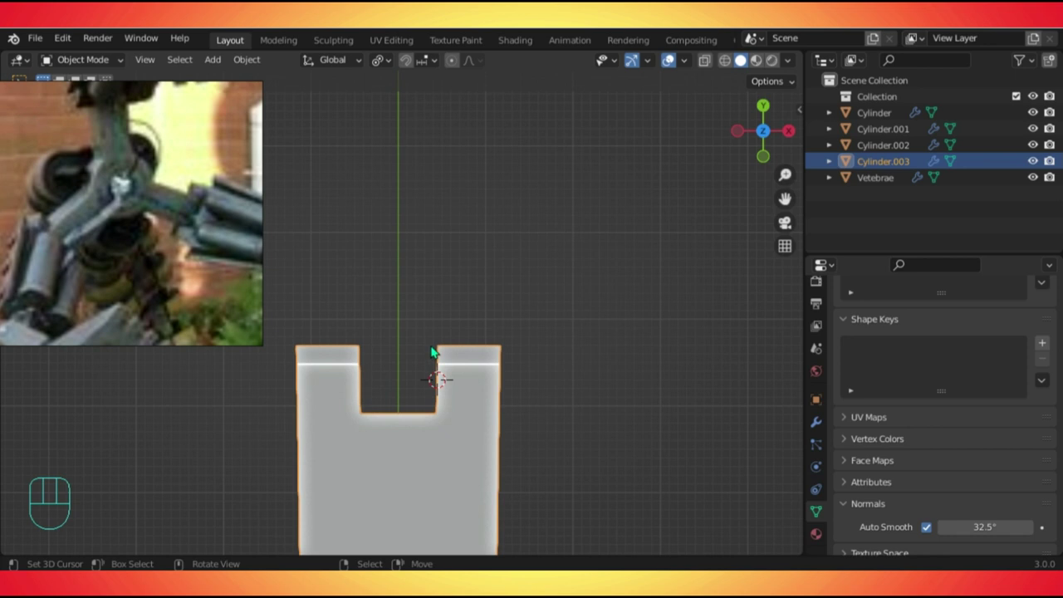
{"action": "key", "text": "shift+a"}
{"action": "mouse_move", "coordinate": [380, 243]}
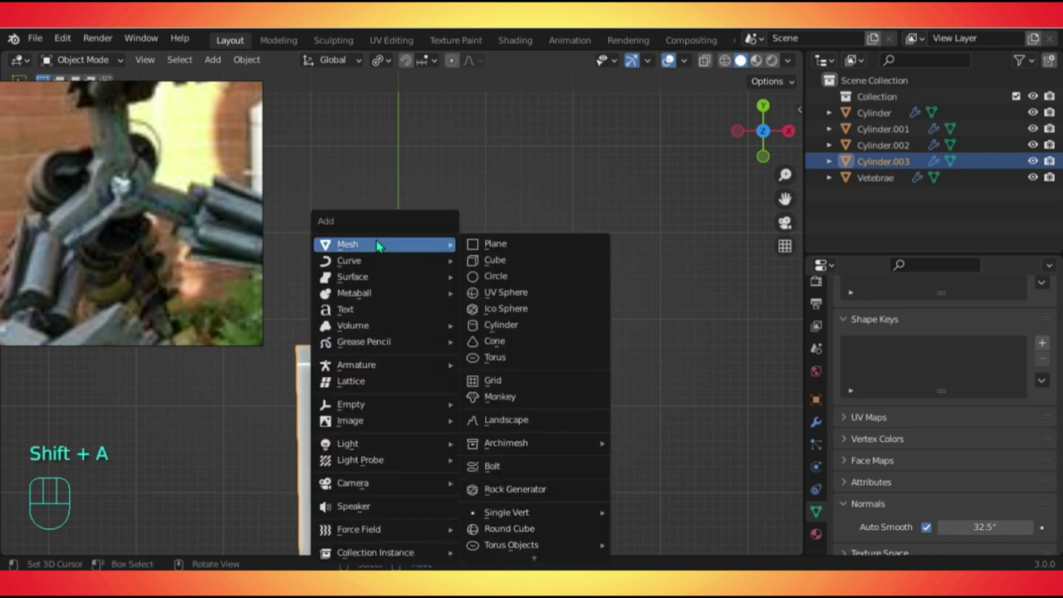
{"action": "left_click", "coordinate": [497, 324]}
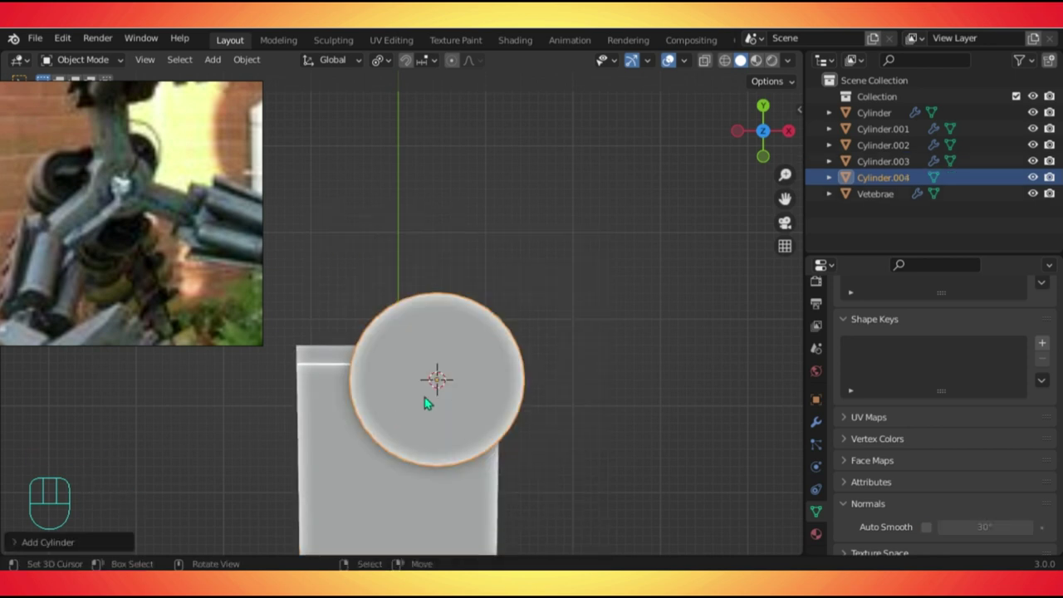
{"action": "type", "text": "ry90"}
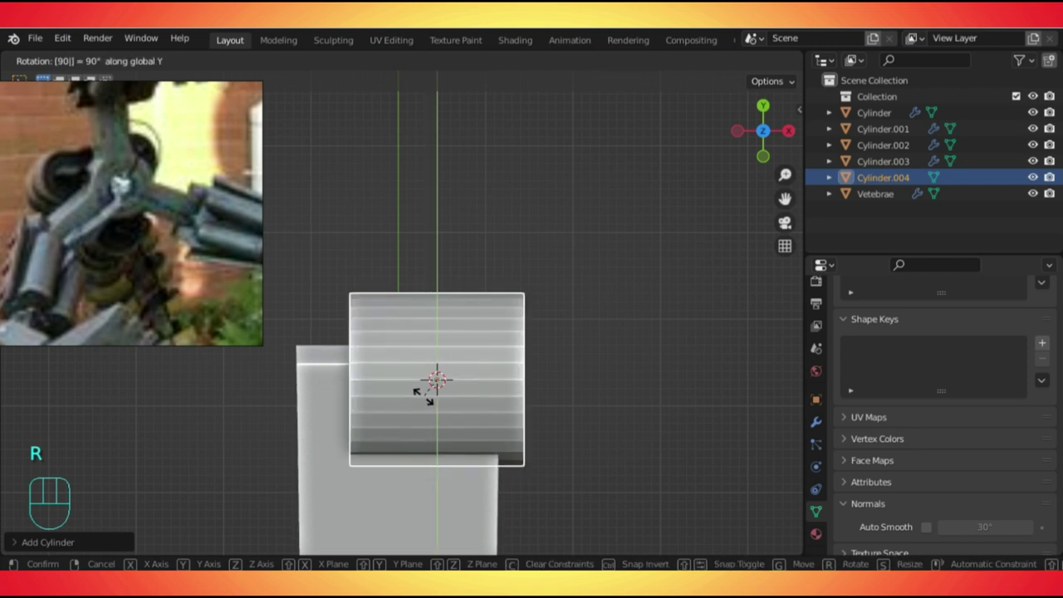
{"action": "key", "text": "Return"}
Scale the cylinder down to about a third and move it along X into the middle of the notch.
{"action": "key", "text": "s"}
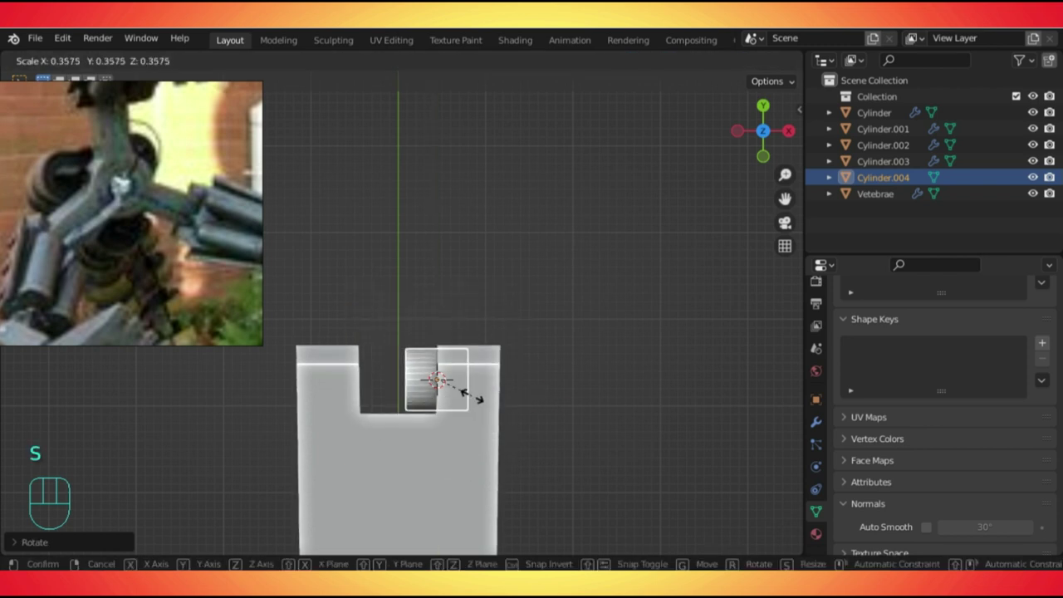
{"action": "left_click", "coordinate": [470, 398]}
{"action": "key", "text": "g"}
{"action": "key", "text": "x"}
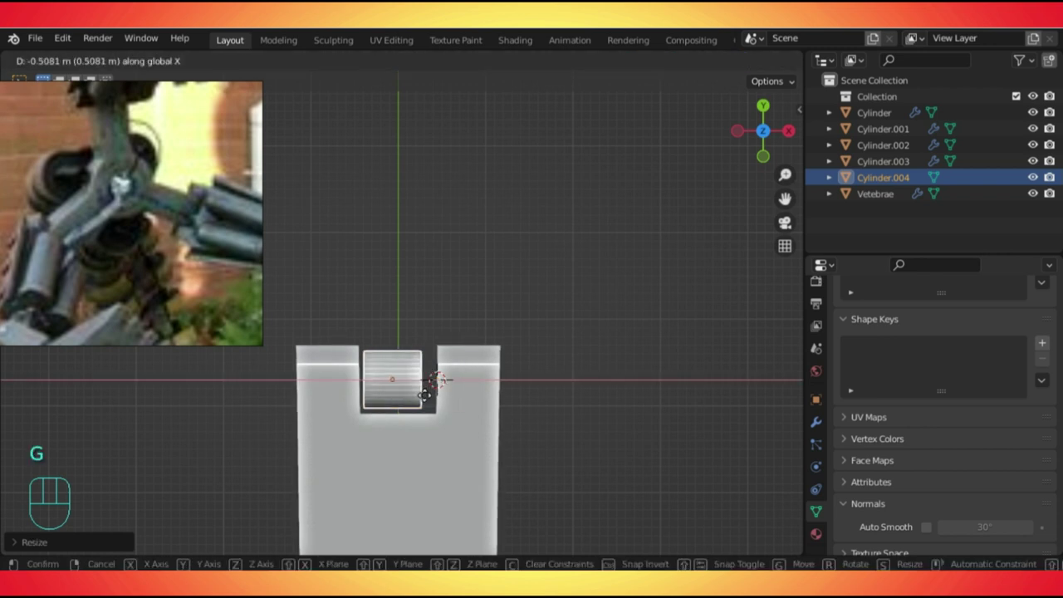
{"action": "left_click", "coordinate": [433, 380]}
Add one centred loop cut around the middle of the cylinder and return to Object Mode.
{"action": "middle_click_drag", "start_coordinate": [427, 404], "coordinate": [511, 425]}
{"action": "key", "text": "Tab"}
{"action": "key", "text": "ctrl+r"}
{"action": "left_click", "coordinate": [394, 392]}
{"action": "left_click", "coordinate": [394, 391]}
{"action": "key", "text": "Tab"}
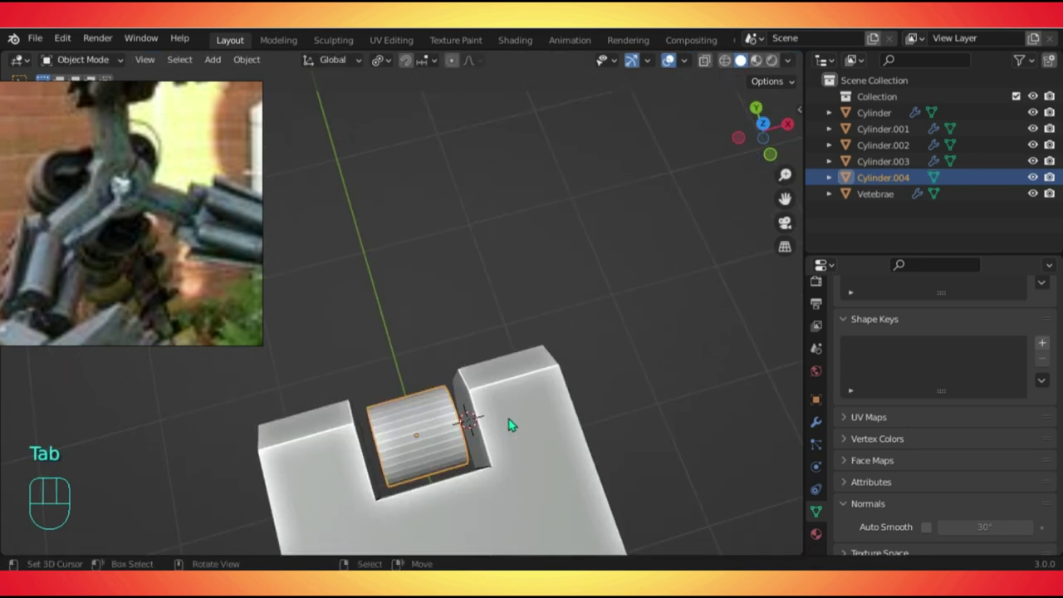
Stretch the cylinder along X until it passes out through both prongs, and scale the whole pin down slightly.
{"action": "key", "text": "s"}
{"action": "key", "text": "x"}
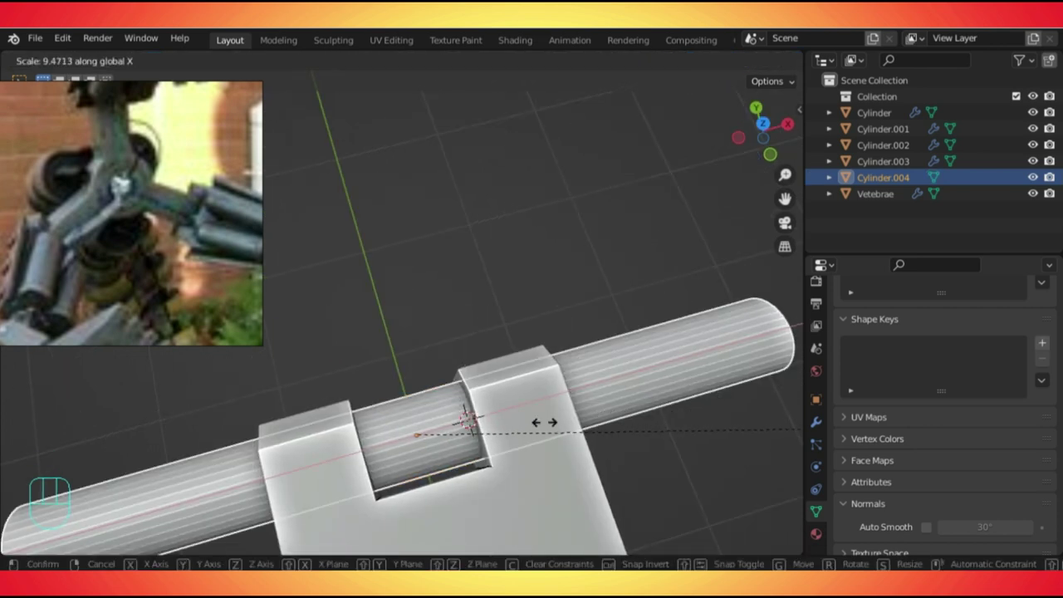
{"action": "left_click", "coordinate": [447, 444]}
{"action": "key", "text": "KP_7"}
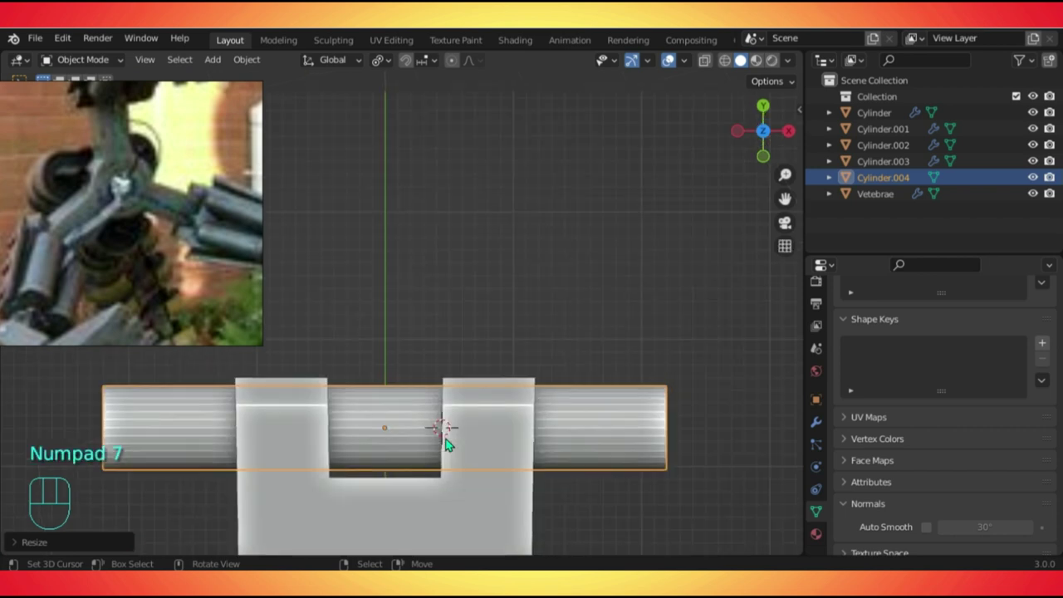
{"action": "scroll", "coordinate": [453, 444], "scroll_direction": "down", "scroll_amount": 5}
{"action": "key", "text": "s"}
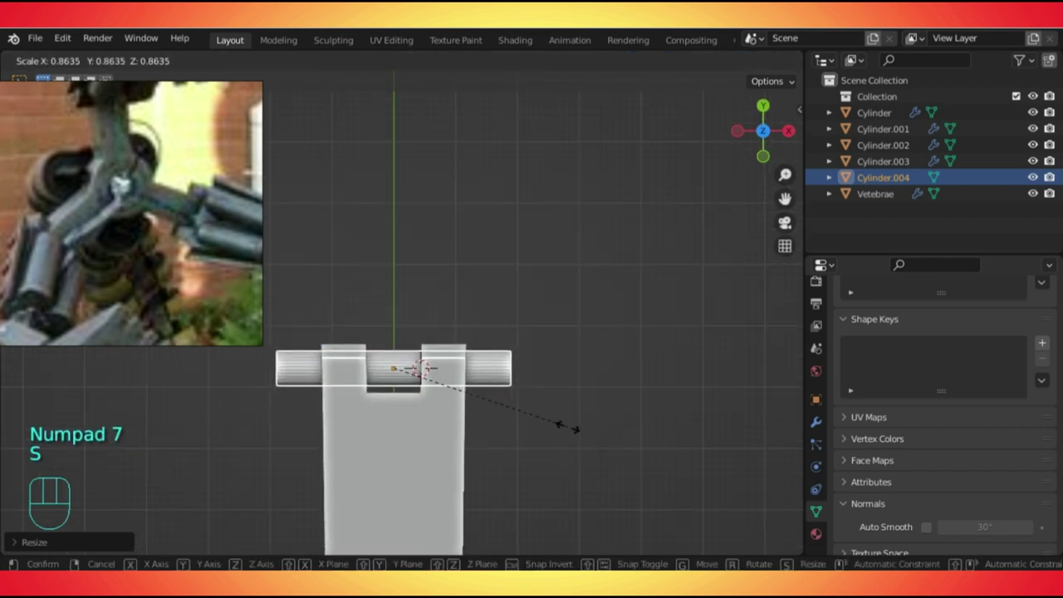
{"action": "left_click", "coordinate": [562, 430]}
{"action": "middle_click_drag", "start_coordinate": [443, 387], "coordinate": [409, 284]}
{"action": "key", "text": "KP_7"}
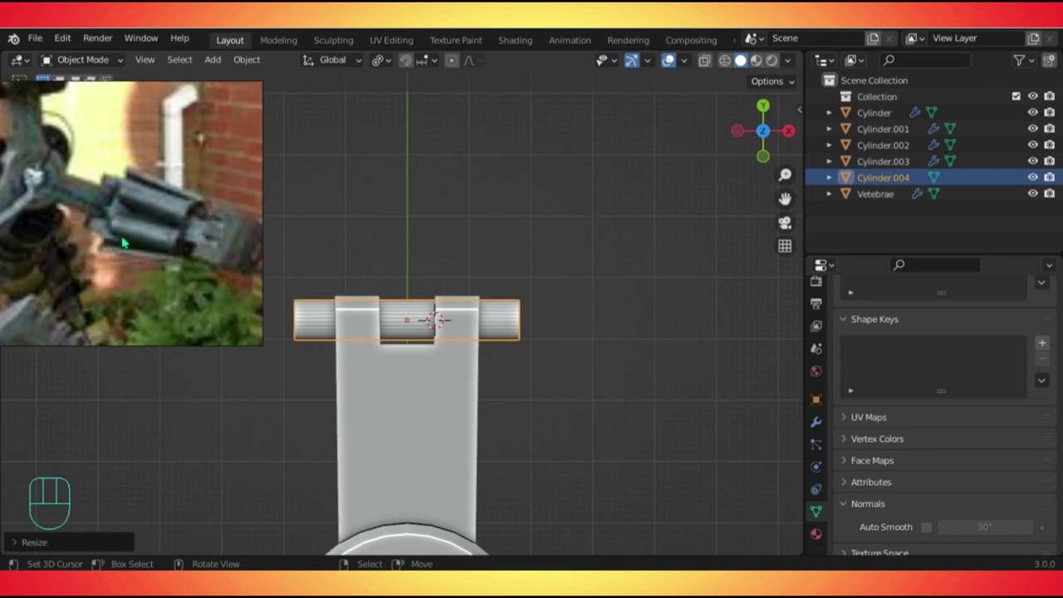
Open the pin cylinder in Edit Mode and snap the 3D cursor to its selected middle edge loop.
{"action": "left_click", "coordinate": [403, 412]}
{"action": "left_click", "coordinate": [400, 326]}
{"action": "key", "text": "Tab"}
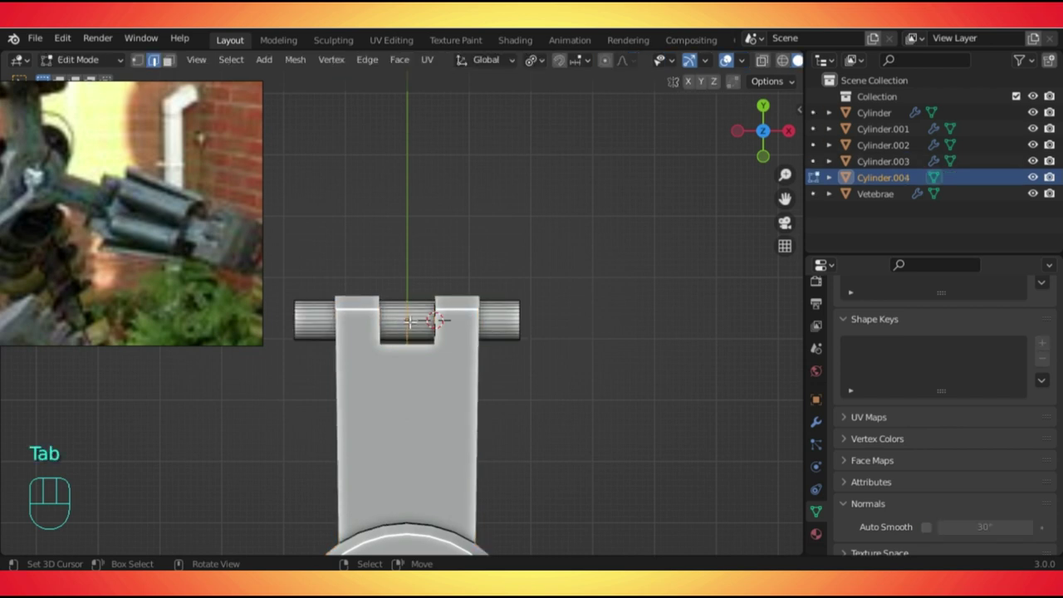
{"action": "scroll", "coordinate": [406, 313], "scroll_direction": "up", "scroll_amount": 4}
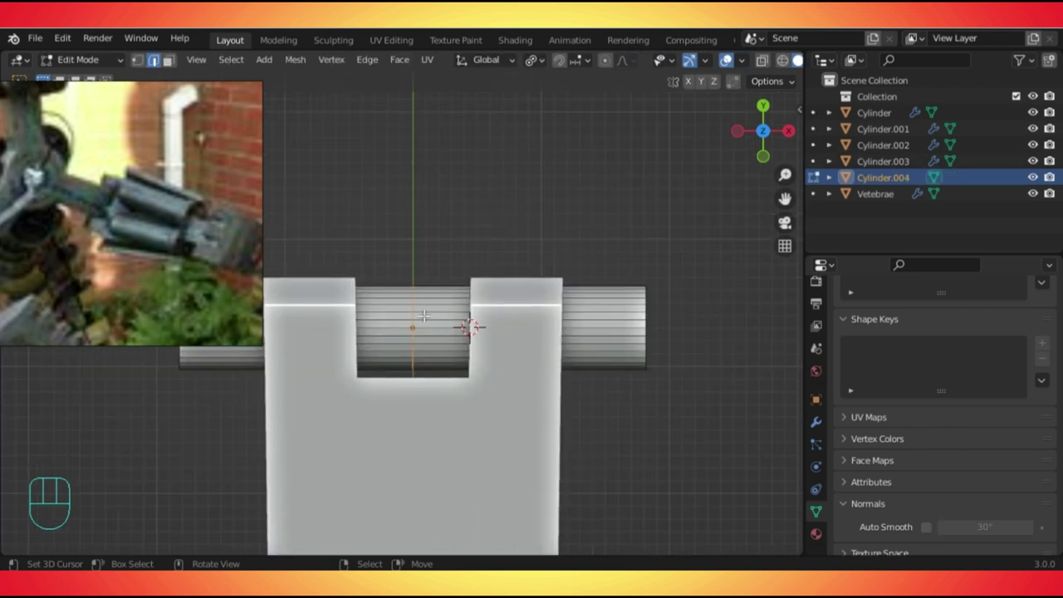
{"action": "key", "text": "shift+s"}
{"action": "left_click", "coordinate": [431, 405]}
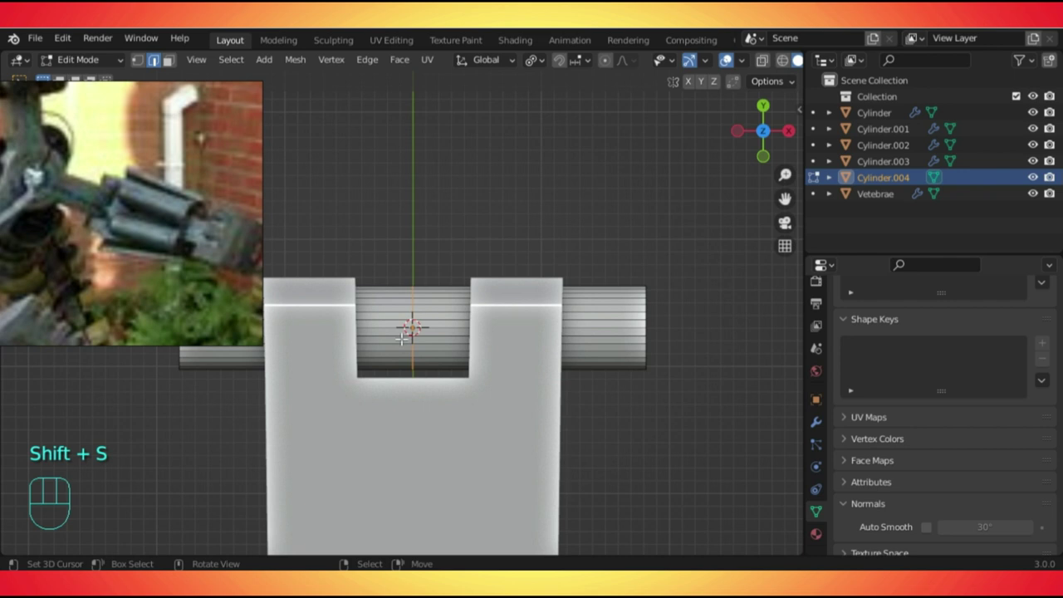
Add a cube in Object Mode at the 3D cursor and scale it down to fit between the notch's prongs.
{"action": "key", "text": "Tab"}
{"action": "scroll", "coordinate": [408, 332], "scroll_direction": "down", "scroll_amount": 3}
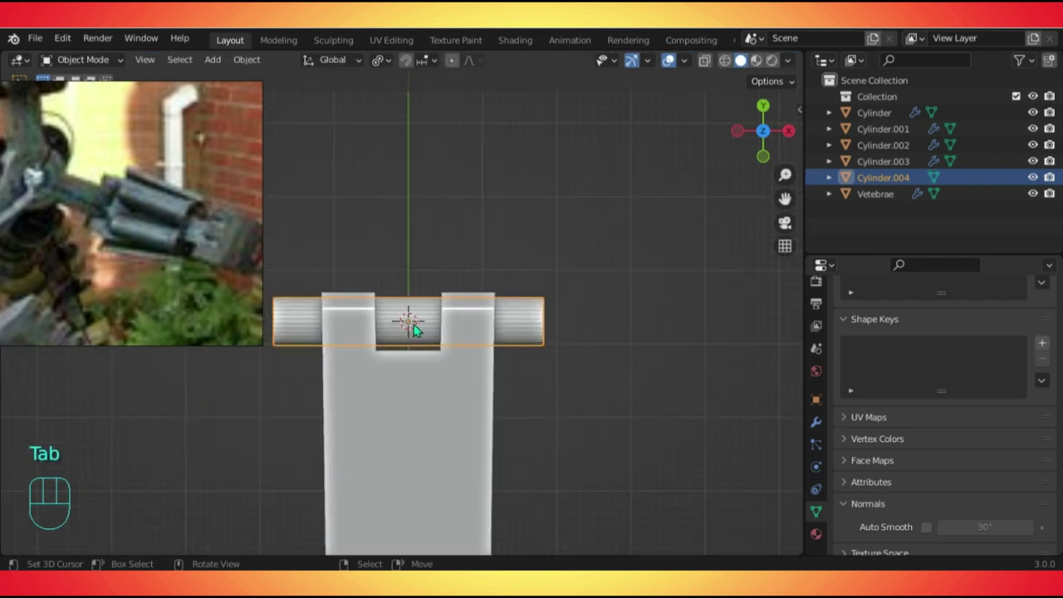
{"action": "key", "text": "shift+a"}
{"action": "mouse_move", "coordinate": [361, 247]}
{"action": "left_click", "coordinate": [498, 260]}
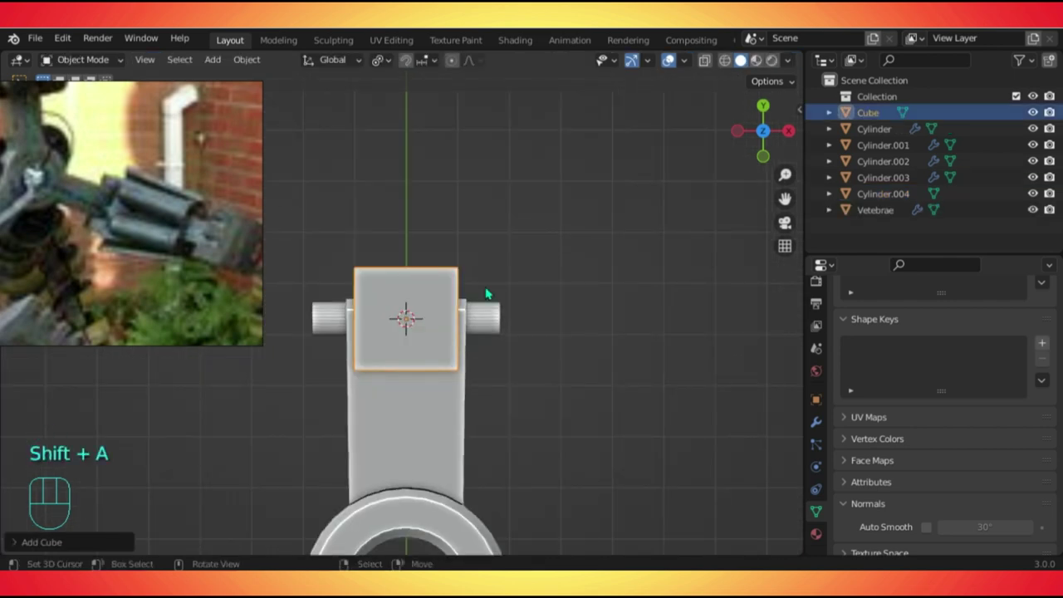
{"action": "scroll", "coordinate": [473, 375], "scroll_direction": "up", "scroll_amount": 3}
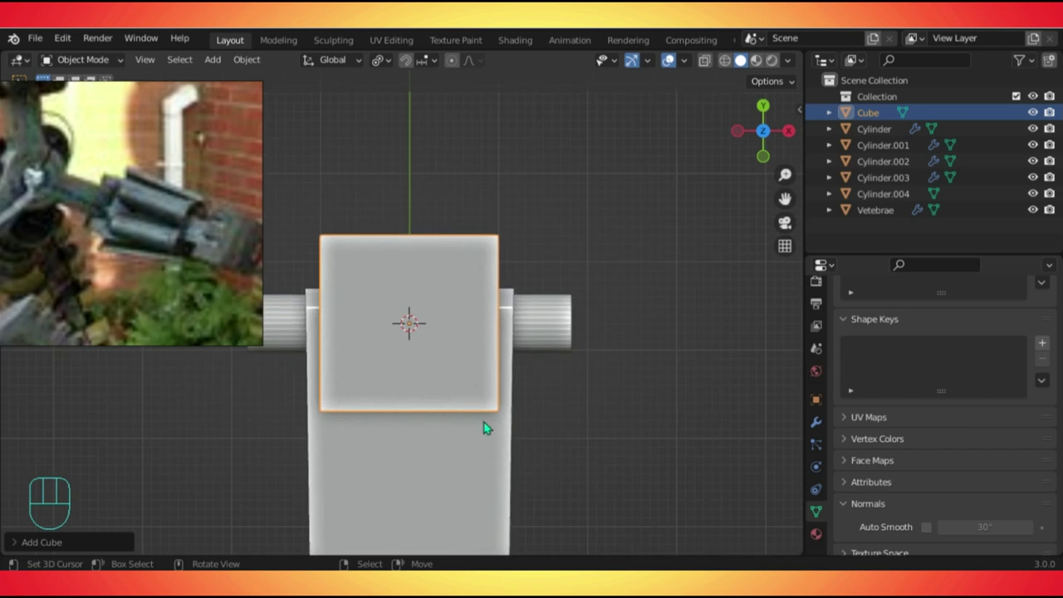
{"action": "key", "text": "s"}
{"action": "left_click", "coordinate": [440, 366]}
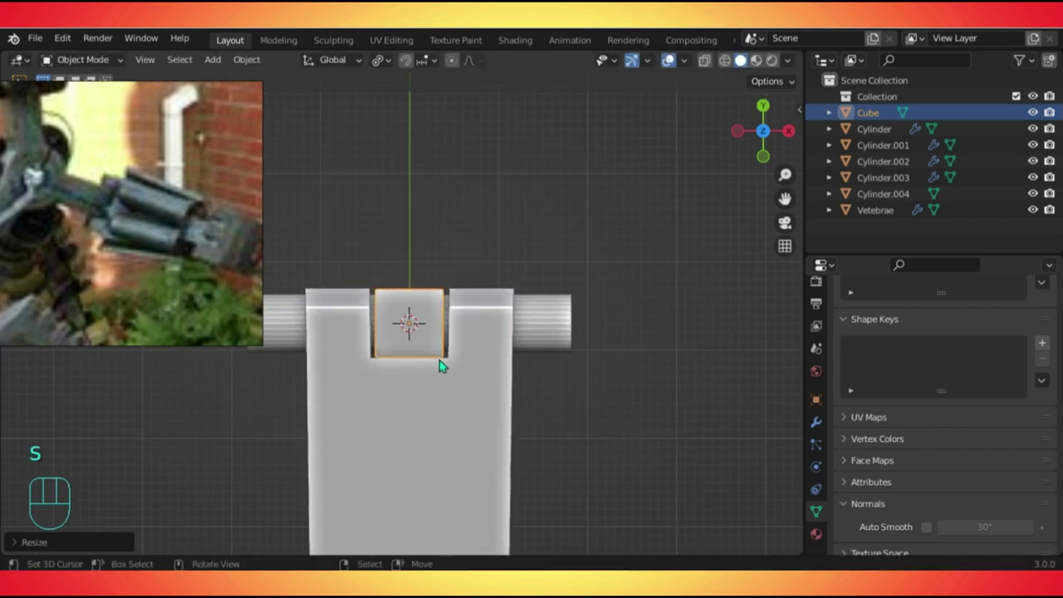
Move the cube slightly outward along Y and scale it up by about 1.06 within the notch.
{"action": "scroll", "coordinate": [440, 365], "scroll_direction": "up", "scroll_amount": 2}
{"action": "key", "text": "g"}
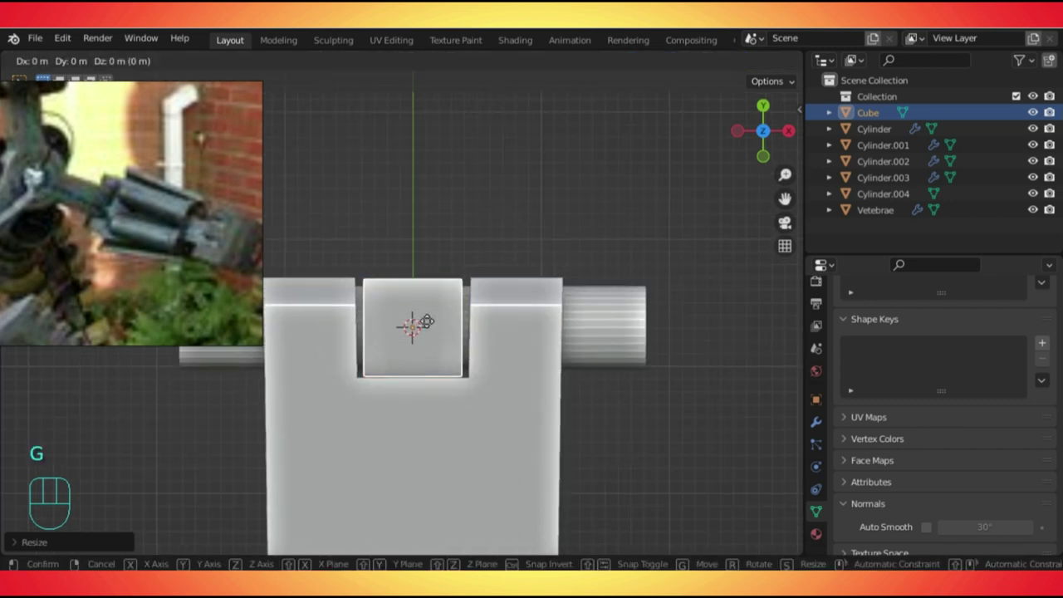
{"action": "key", "text": "y"}
{"action": "left_click", "coordinate": [429, 312]}
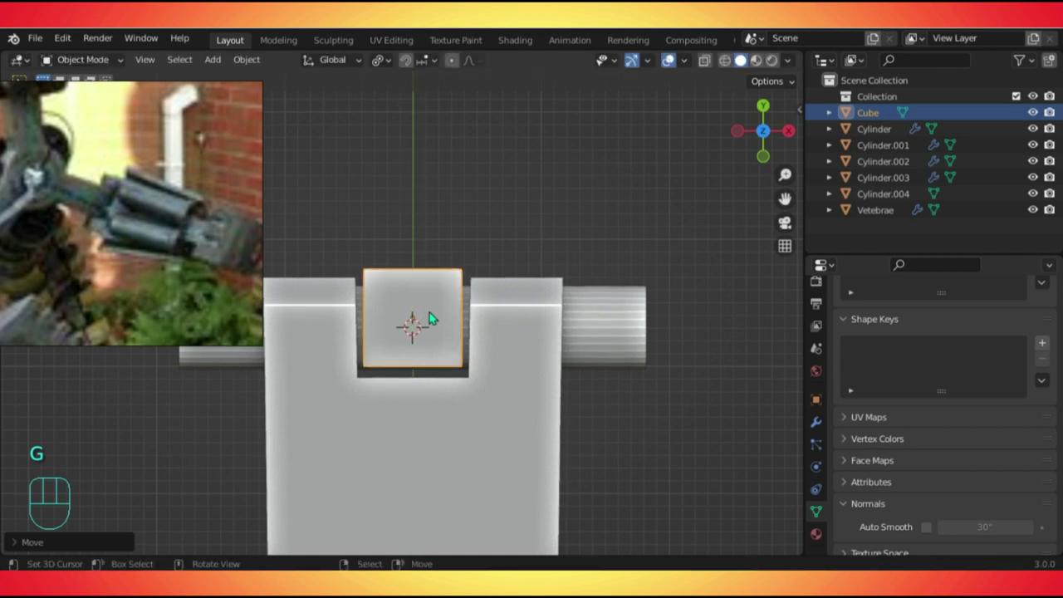
{"action": "key", "text": "s"}
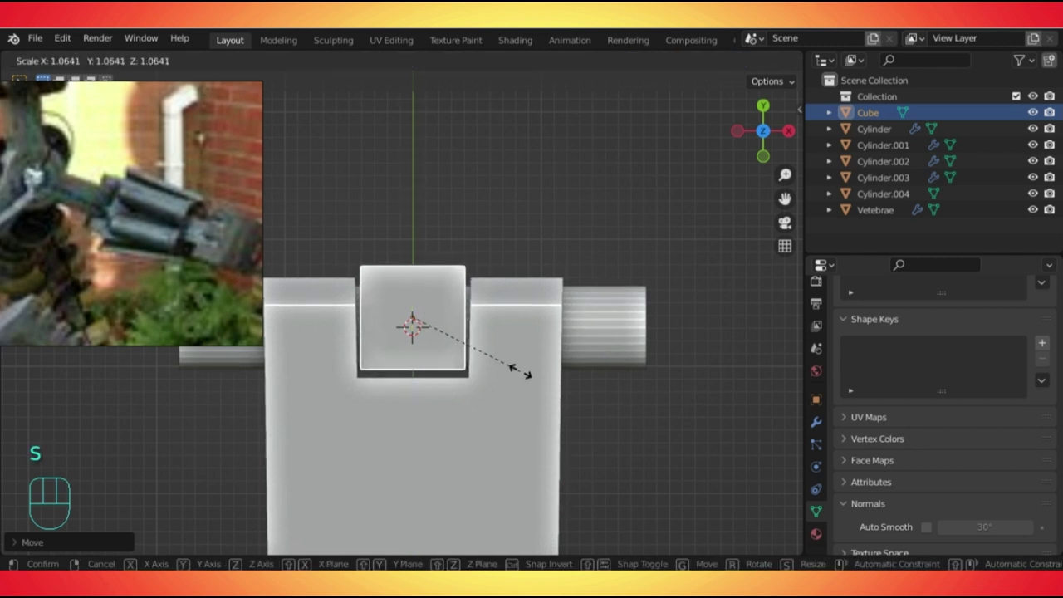
{"action": "left_click", "coordinate": [527, 375]}
Open the three-armed base in Edit Mode with face selection and check the notch's inner side wall using X-ray.
{"action": "scroll", "coordinate": [389, 373], "scroll_direction": "up", "scroll_amount": 3}
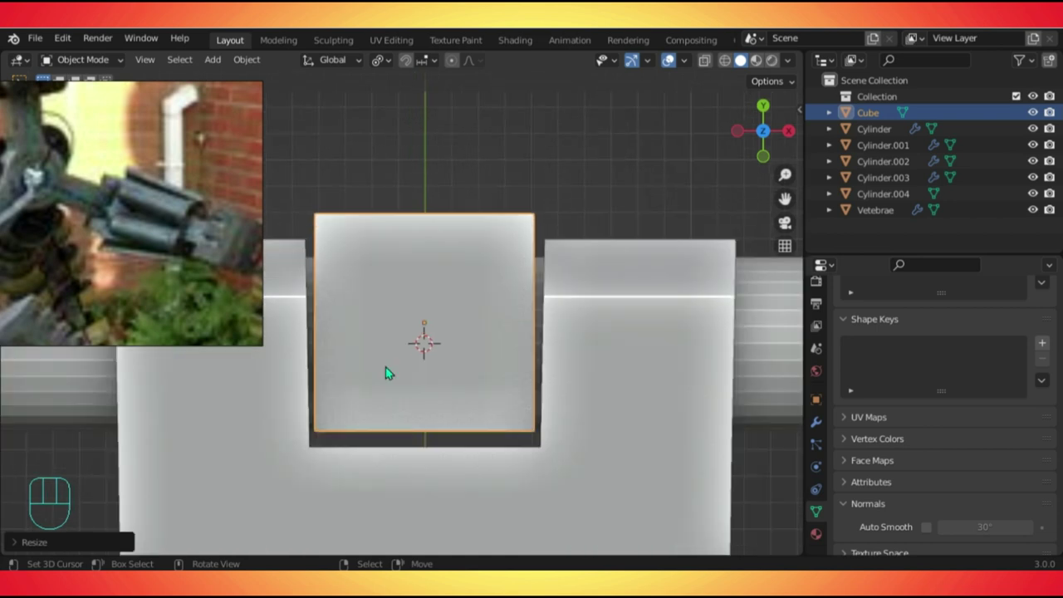
{"action": "left_click", "coordinate": [554, 289]}
{"action": "key", "text": "Tab"}
{"action": "key", "text": "alt+z"}
{"action": "middle_click_drag", "start_coordinate": [550, 288], "coordinate": [561, 307]}
{"action": "key", "text": "3"}
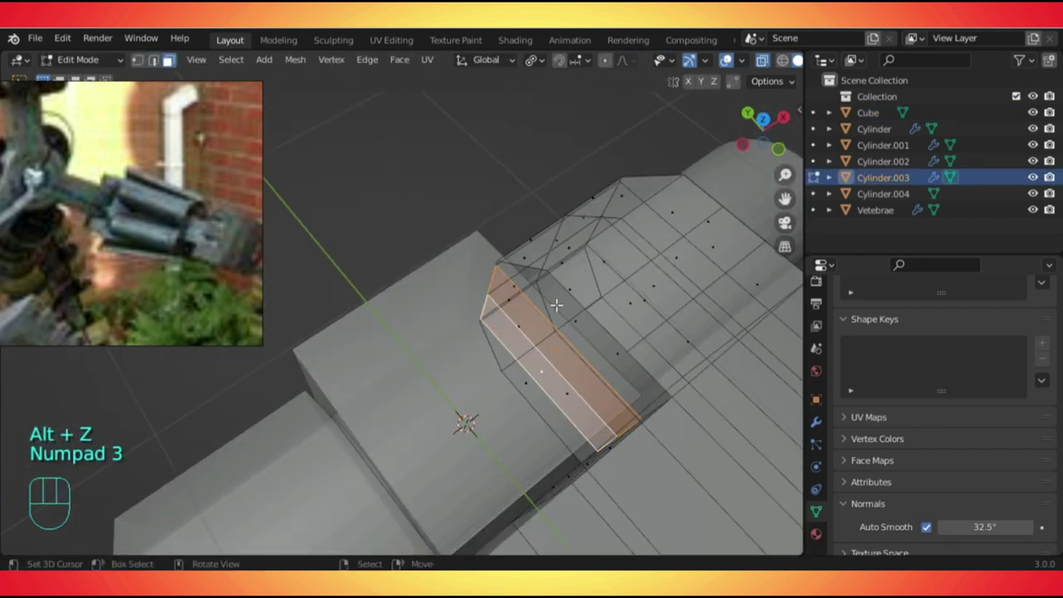
{"action": "key", "text": "alt+z"}
{"action": "right_click", "coordinate": [557, 305]}
{"action": "key", "text": "alt+z"}
{"action": "key", "text": "alt+z"}
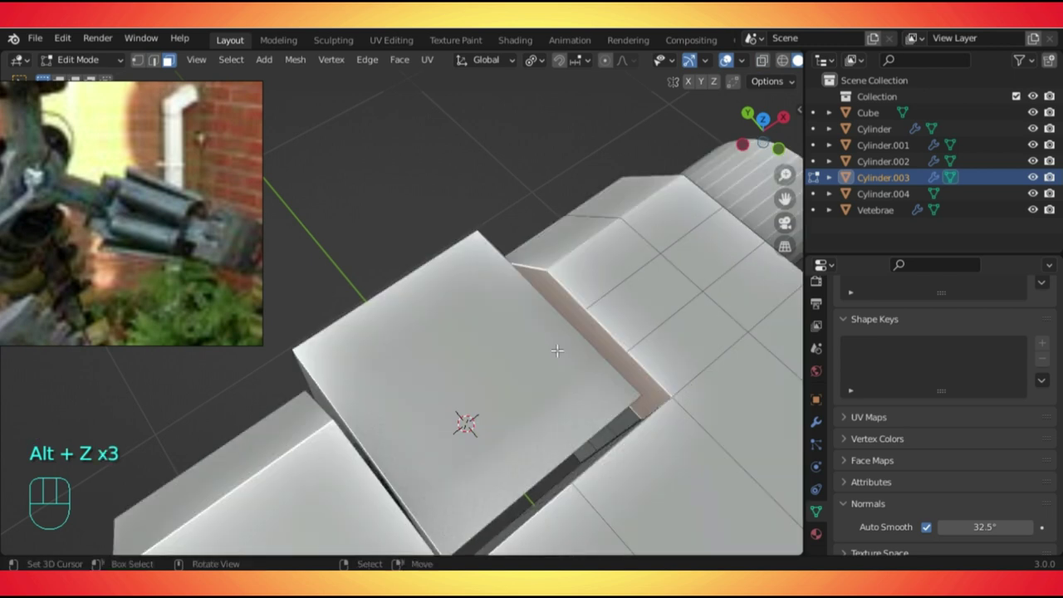
Select the inner side wall faces of the positive Y arm's notch and flatten them along X with a scale of 0.
{"action": "right_click", "coordinate": [569, 397], "text": "shift"}
{"action": "right_click", "coordinate": [573, 428], "text": "shift"}
{"action": "right_click", "coordinate": [569, 425], "text": "shift"}
{"action": "scroll", "coordinate": [557, 405], "scroll_direction": "down", "scroll_amount": 1}
{"action": "middle_click_drag", "start_coordinate": [557, 405], "coordinate": [555, 401]}
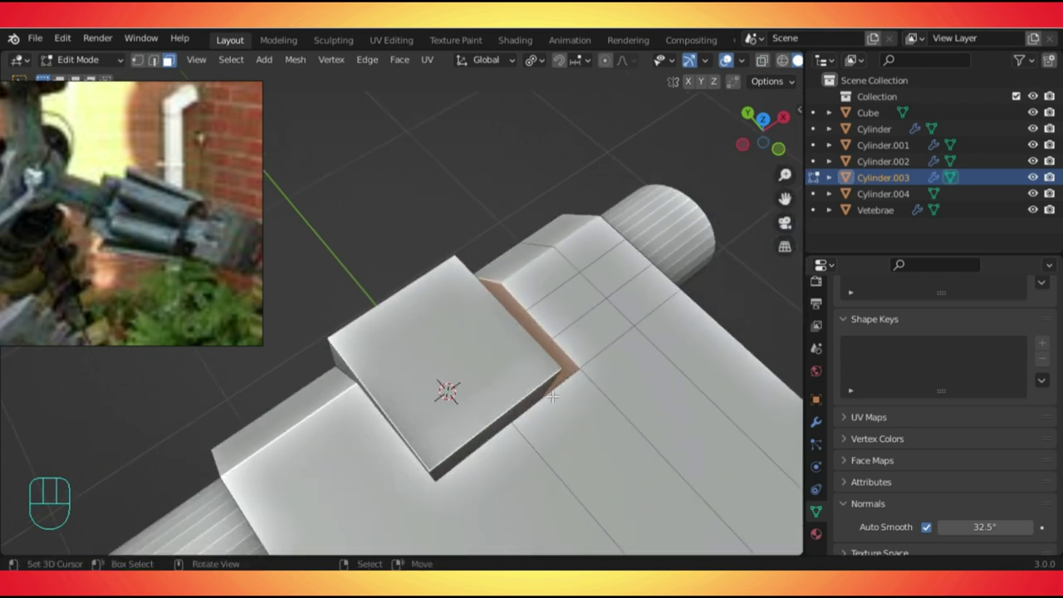
{"action": "type", "text": "sx0"}
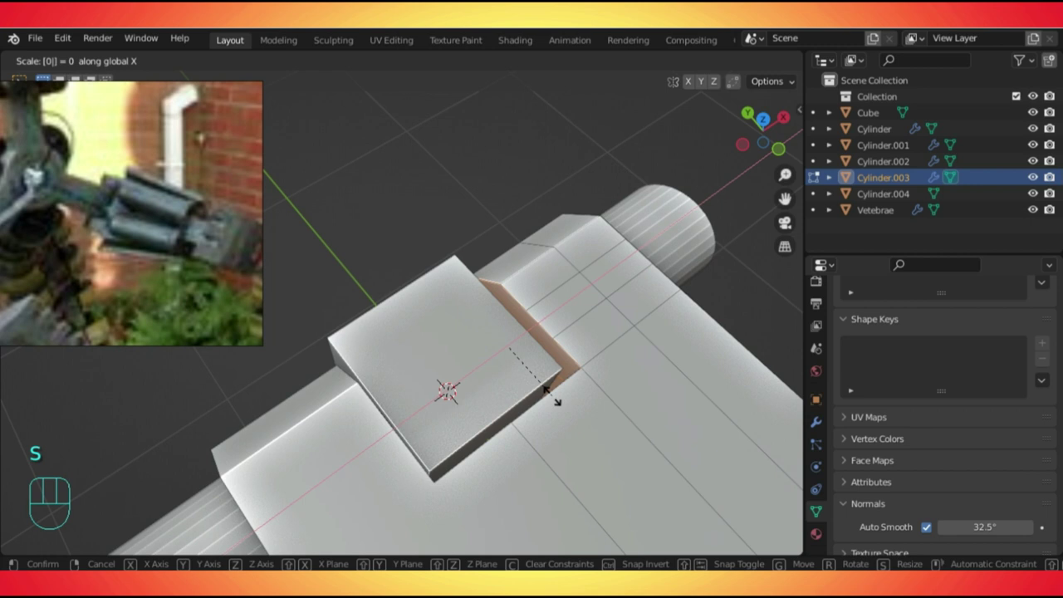
{"action": "key", "text": "Return"}
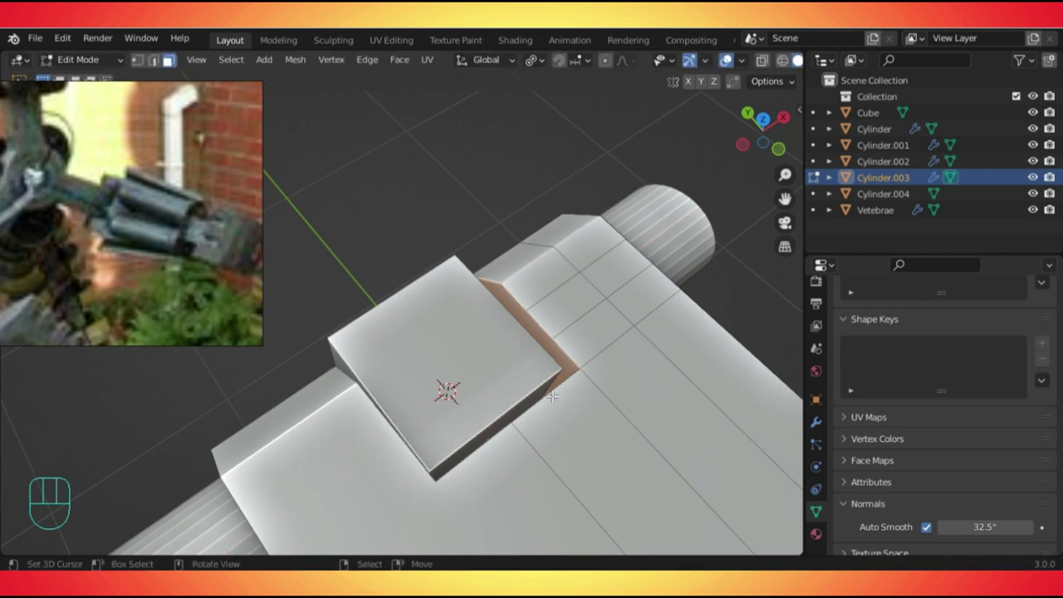
{"action": "key", "text": "KP_7"}
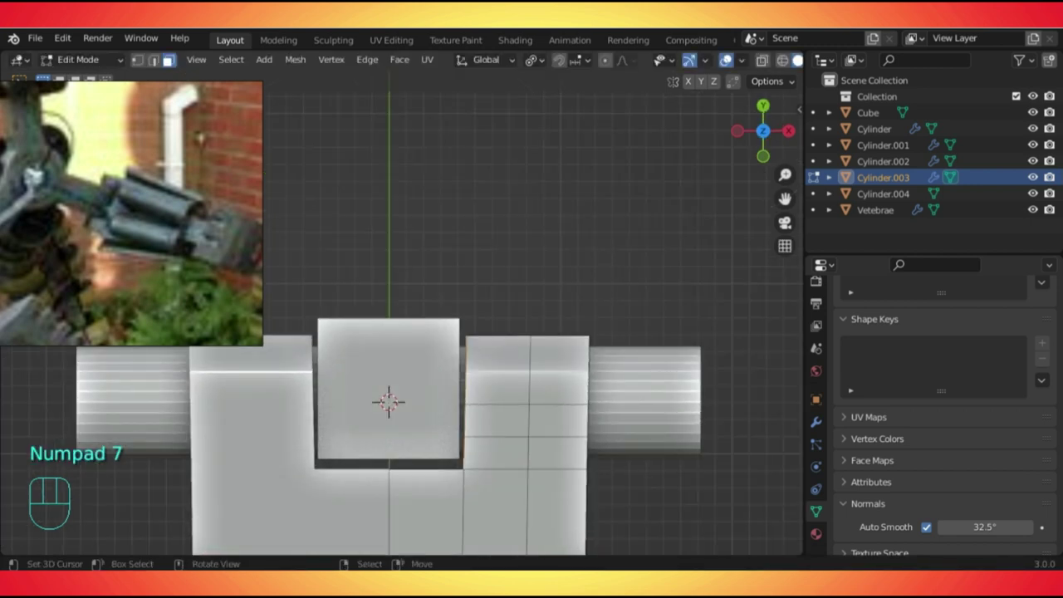
{"action": "type", "text": "sx0"}
{"action": "key", "text": "Return"}
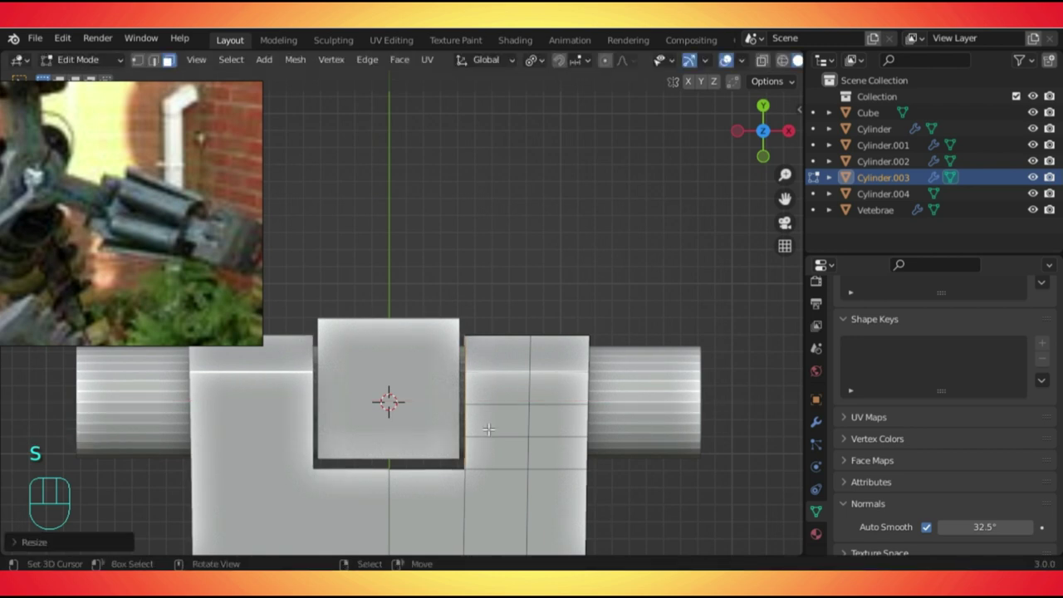
{"action": "scroll", "coordinate": [410, 391], "scroll_direction": "down", "scroll_amount": 4}
{"action": "scroll", "coordinate": [409, 374], "scroll_direction": "up", "scroll_amount": 3}
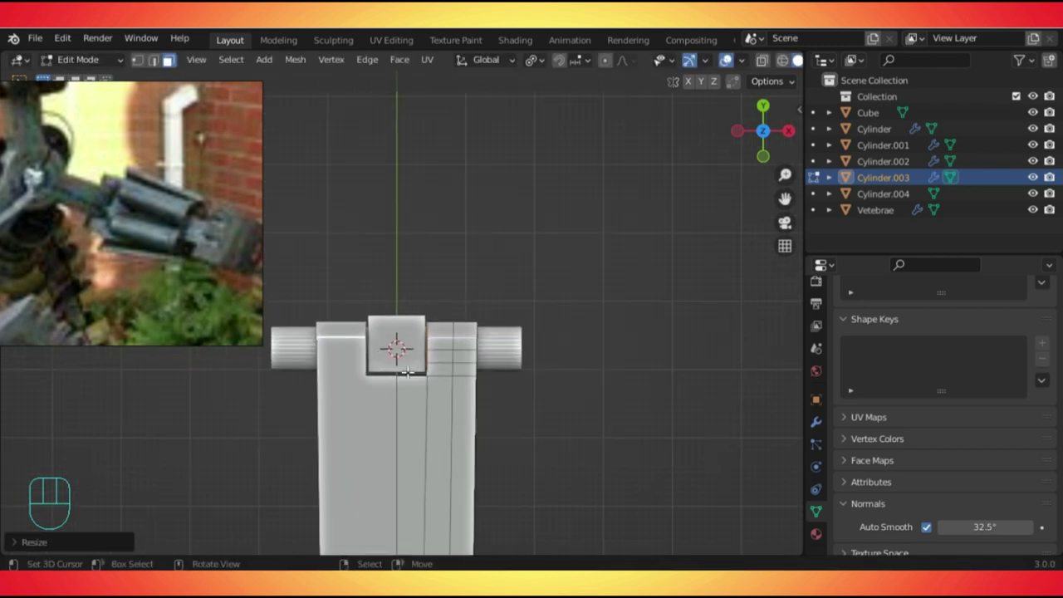
Open the cube in the notch in Edit Mode and move its outer end face outward along Y to form a long bar.
{"action": "key", "text": "Tab"}
{"action": "left_click", "coordinate": [432, 380]}
{"action": "key", "text": "Tab"}
{"action": "mouse_move", "coordinate": [435, 382]}
{"action": "middle_mouse_down"}
{"action": "mouse_move", "coordinate": [357, 366]}
{"action": "mouse_move", "coordinate": [441, 388]}
{"action": "mouse_move", "coordinate": [453, 430]}
{"action": "mouse_move", "coordinate": [443, 447]}
{"action": "mouse_move", "coordinate": [446, 386]}
{"action": "middle_mouse_up"}
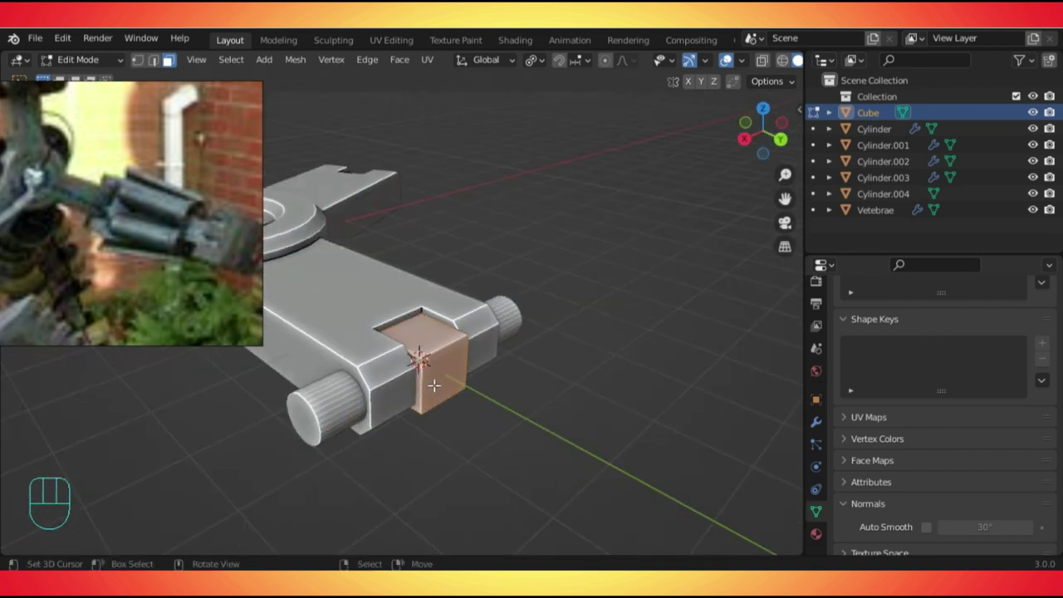
{"action": "key", "text": "g"}
{"action": "left_click", "coordinate": [612, 451]}
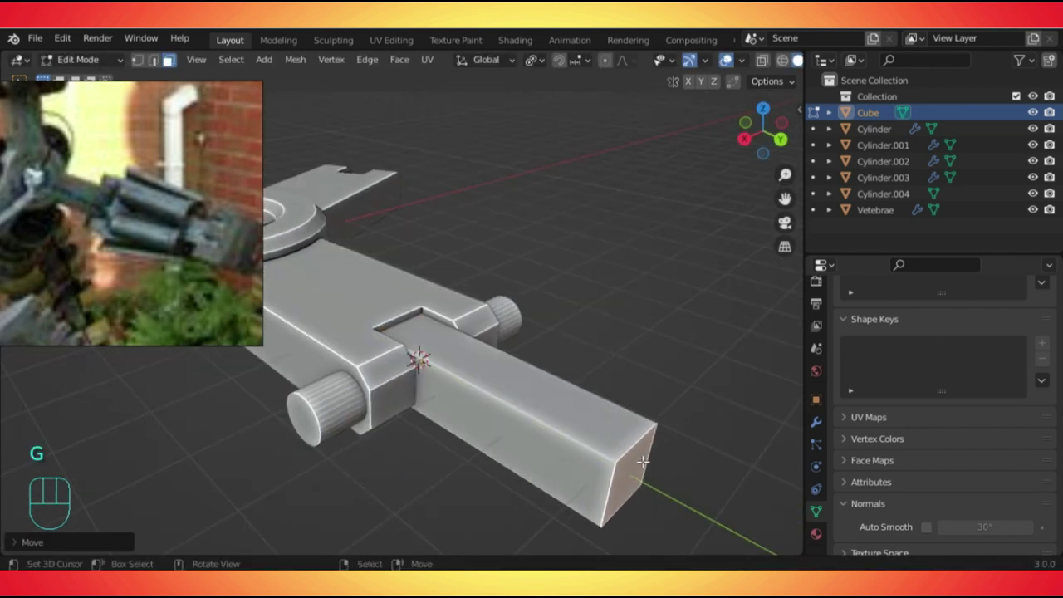
Lengthen the bar by moving its outer end face about 2 m further along Y.
{"action": "key", "text": "KP_7"}
{"action": "scroll", "coordinate": [545, 346], "scroll_direction": "down", "scroll_amount": 4}
{"action": "middle_click_drag", "start_coordinate": [465, 269], "coordinate": [487, 370], "text": "shift"}
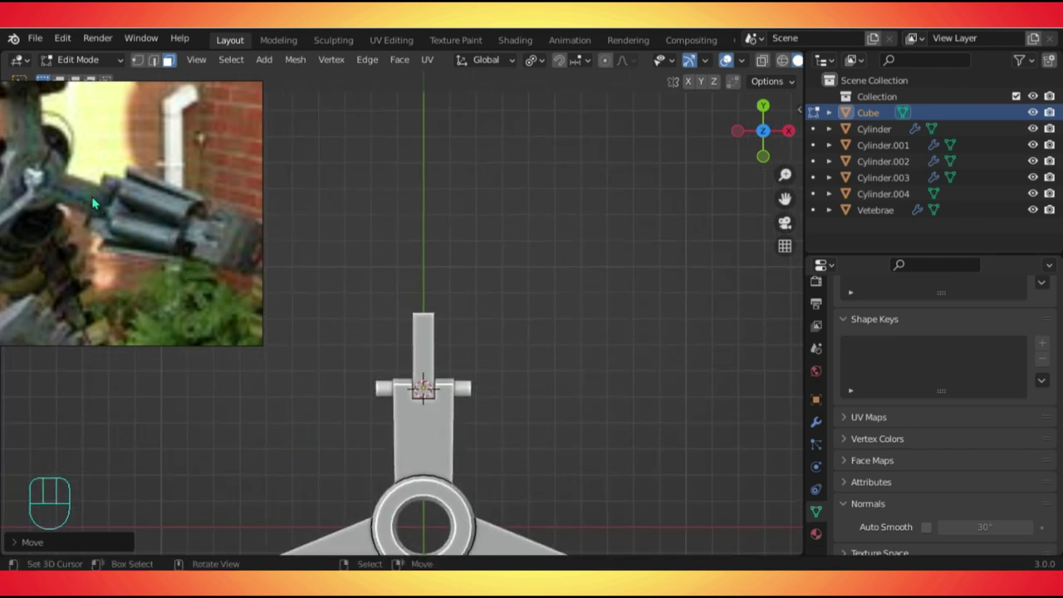
{"action": "scroll", "coordinate": [451, 387], "scroll_direction": "down", "scroll_amount": 3}
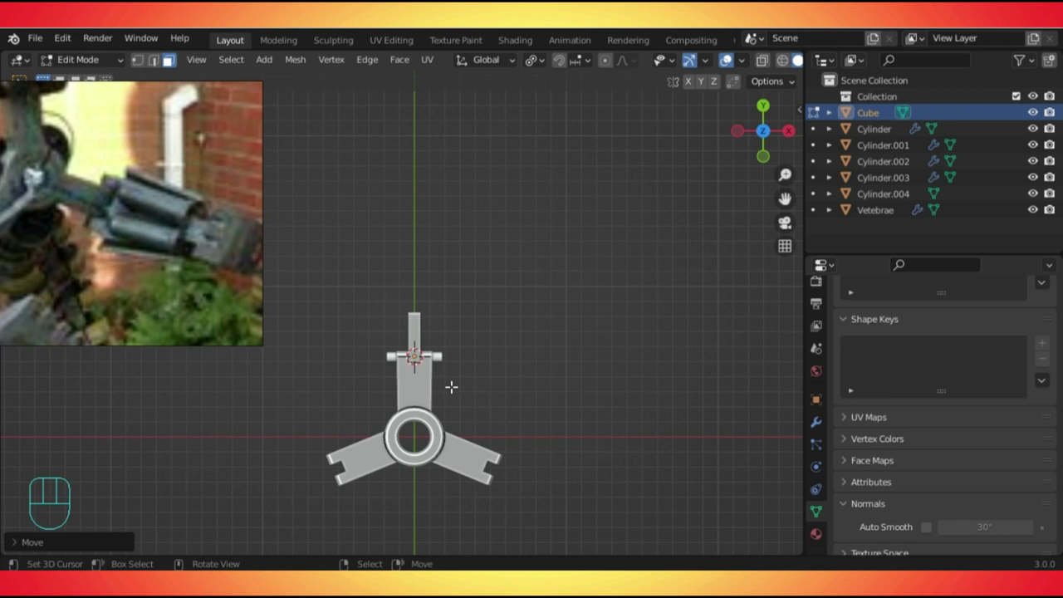
{"action": "key", "text": "g"}
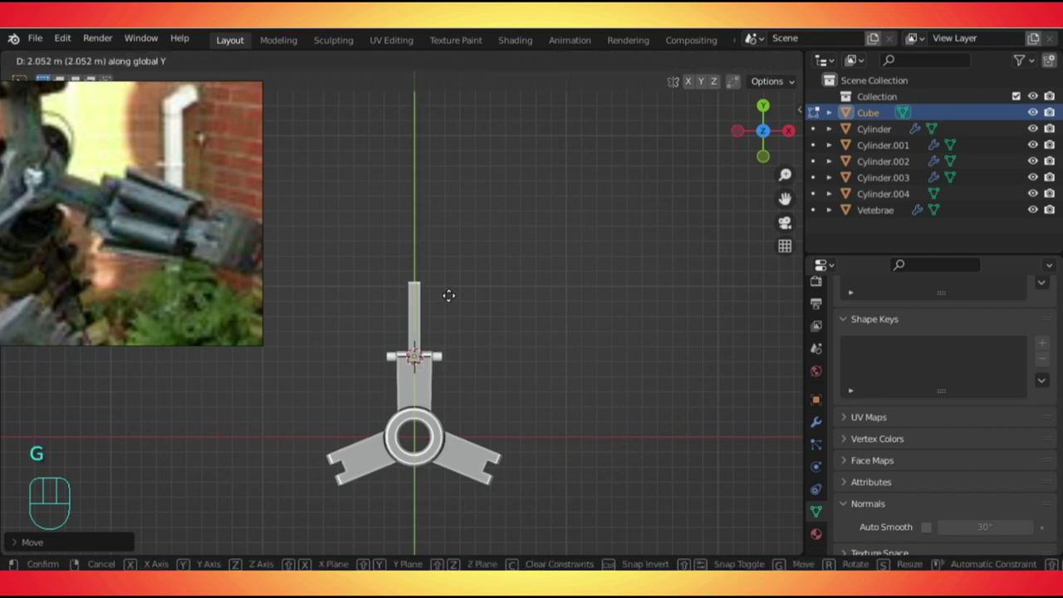
{"action": "left_click", "coordinate": [448, 297]}
Add a crosswise loop cut to the bar, slide it near the hinge end and shift it about 0.06 m toward the arm along Y.
{"action": "scroll", "coordinate": [424, 320], "scroll_direction": "up", "scroll_amount": 4}
{"action": "scroll", "coordinate": [424, 402], "scroll_direction": "up", "scroll_amount": 2}
{"action": "key", "text": "ctrl+r"}
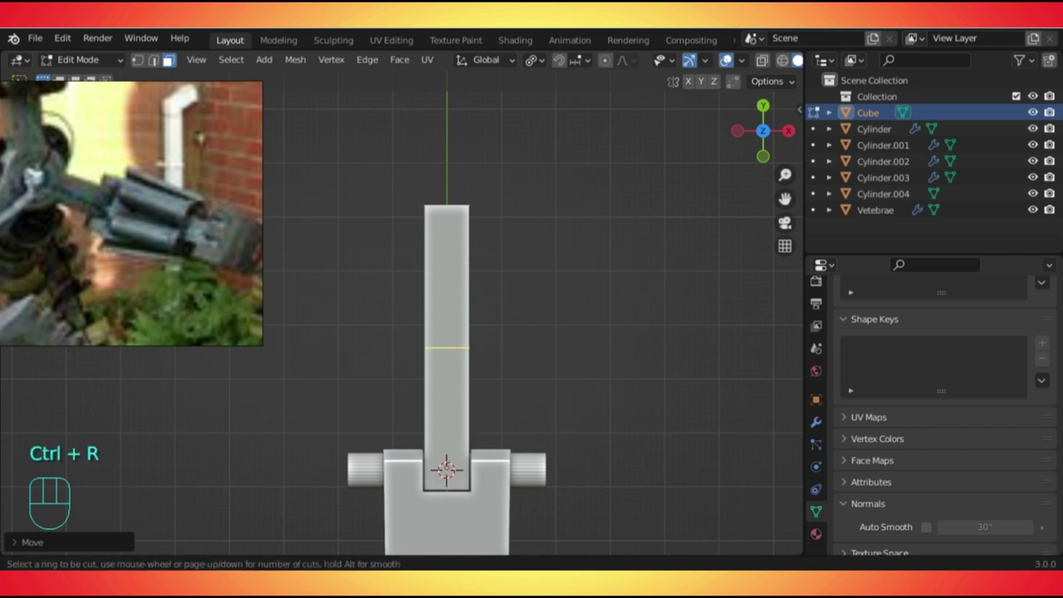
{"action": "left_click", "coordinate": [466, 486]}
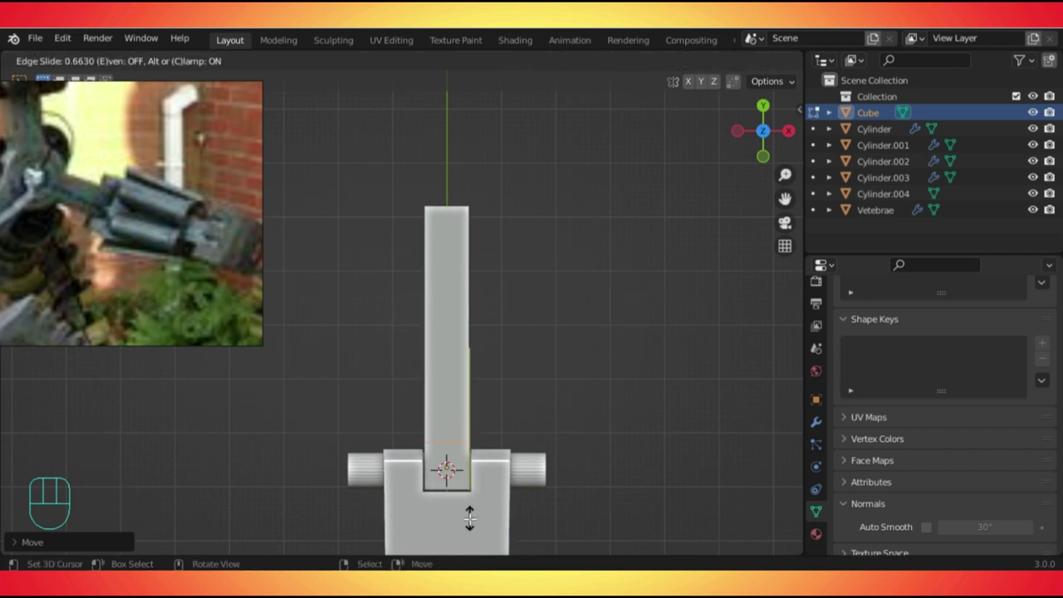
{"action": "left_click", "coordinate": [469, 520]}
{"action": "scroll", "coordinate": [493, 435], "scroll_direction": "up", "scroll_amount": 2}
{"action": "key", "text": "g"}
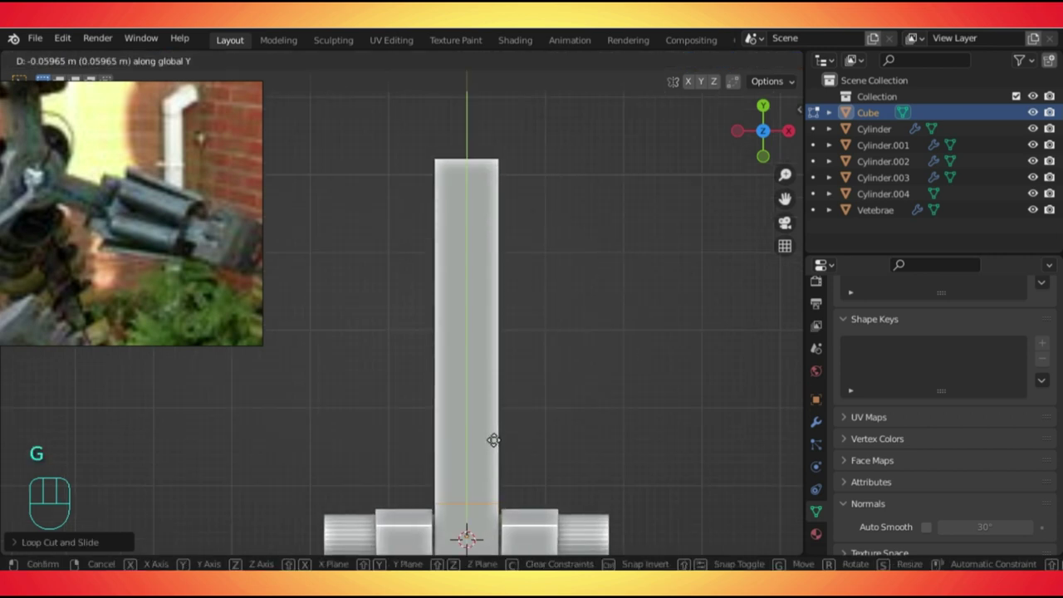
{"action": "left_click", "coordinate": [497, 440]}
Select the bar's long side faces beyond the loop cut and extrude both outward along their normals to form a wide plate.
{"action": "key", "text": "3"}
{"action": "middle_click_drag", "start_coordinate": [523, 408], "coordinate": [485, 325]}
{"action": "middle_click_drag", "start_coordinate": [511, 290], "coordinate": [549, 336]}
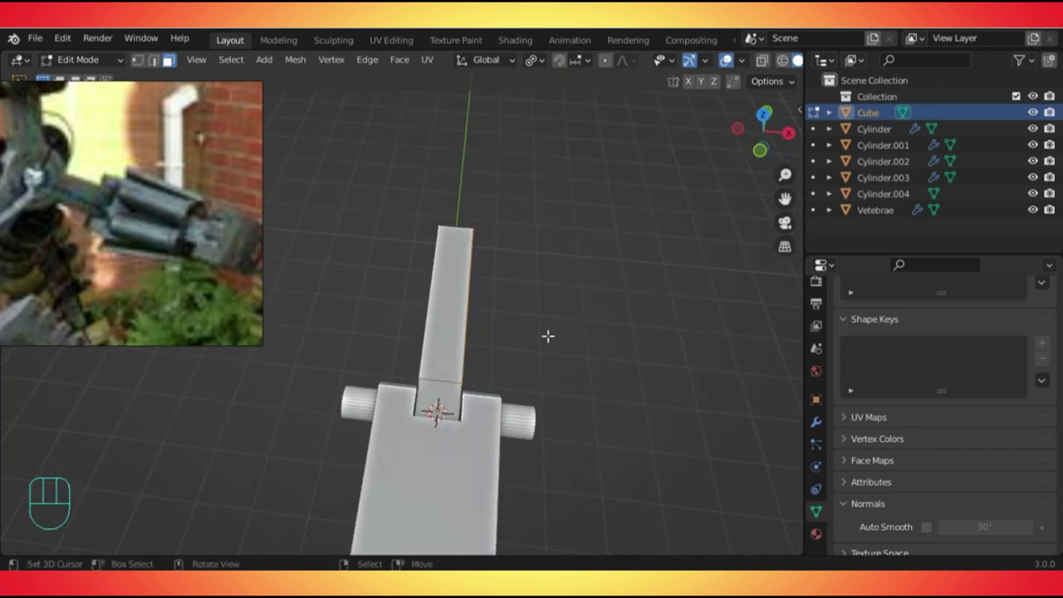
{"action": "key", "text": "KP_7"}
{"action": "key", "text": "e"}
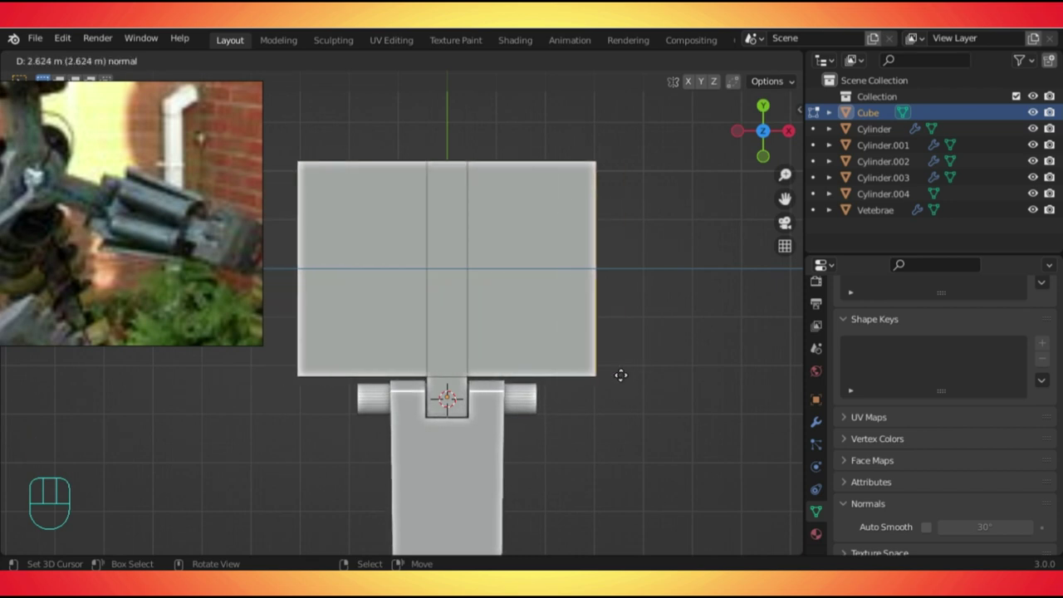
{"action": "left_click", "coordinate": [624, 371]}
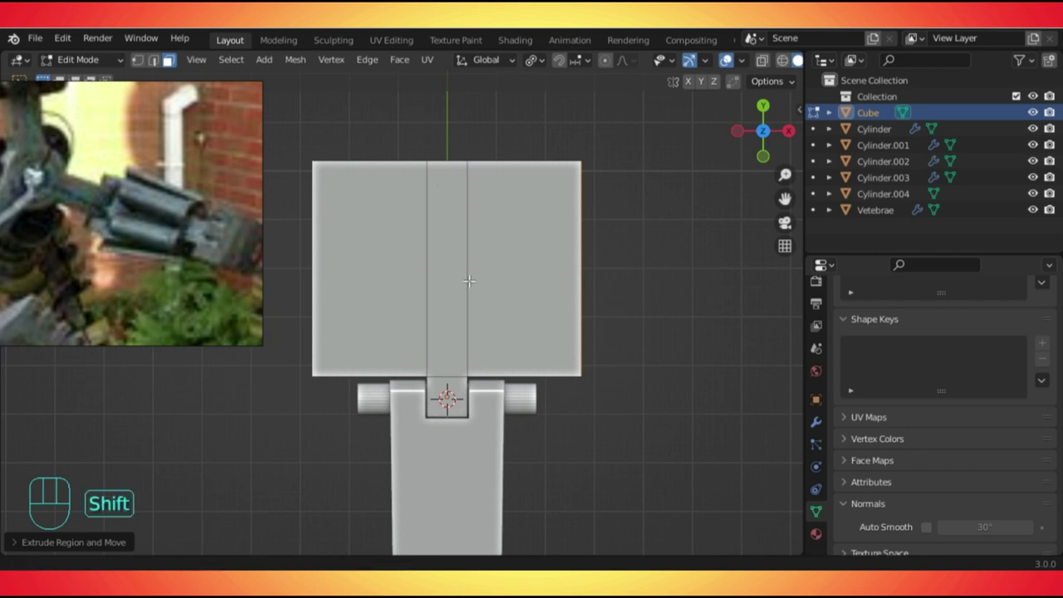
Select all vertices at the plate's outer end using X-ray and move them outward along Y to lengthen the plate.
{"action": "middle_click_drag", "start_coordinate": [459, 228], "coordinate": [472, 328], "text": "shift"}
{"action": "scroll", "coordinate": [464, 305], "scroll_direction": "down", "scroll_amount": 4}
{"action": "key", "text": "1"}
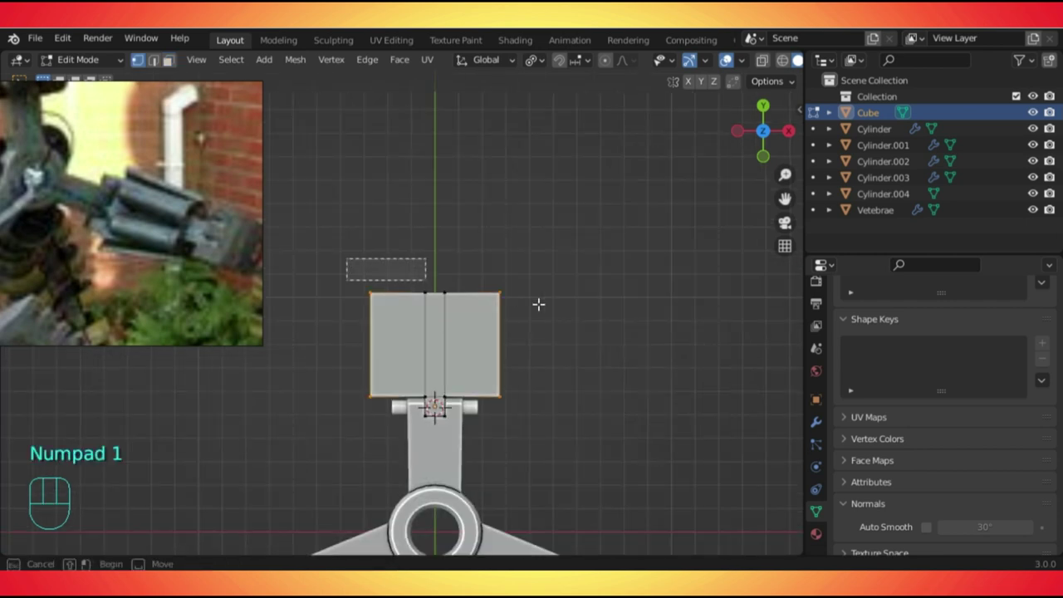
{"action": "key", "text": "alt+z"}
{"action": "left_click_drag", "start_coordinate": [354, 261], "coordinate": [560, 324]}
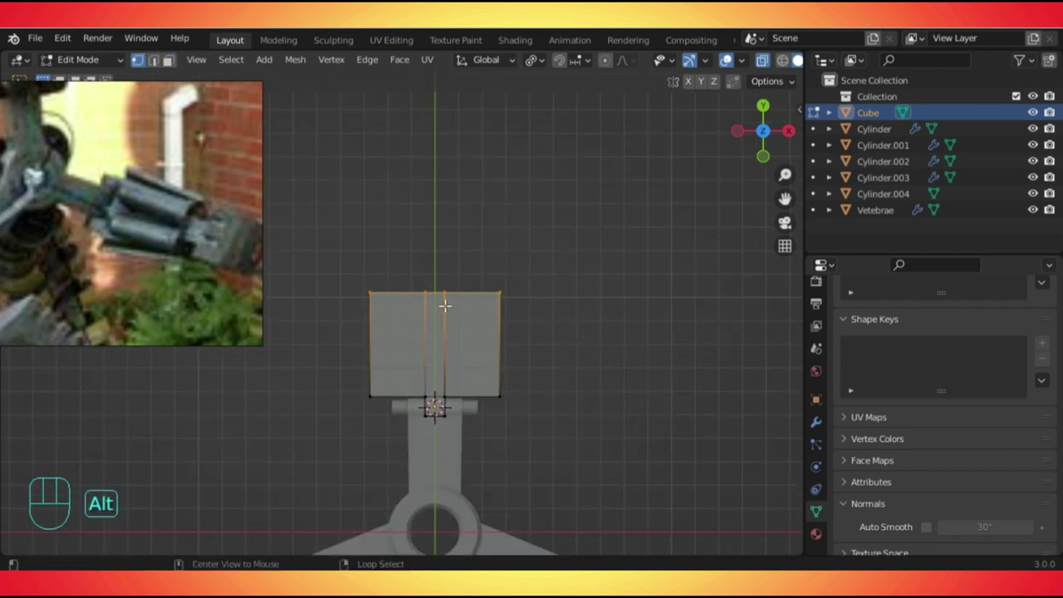
{"action": "key", "text": "alt+z"}
{"action": "key", "text": "g"}
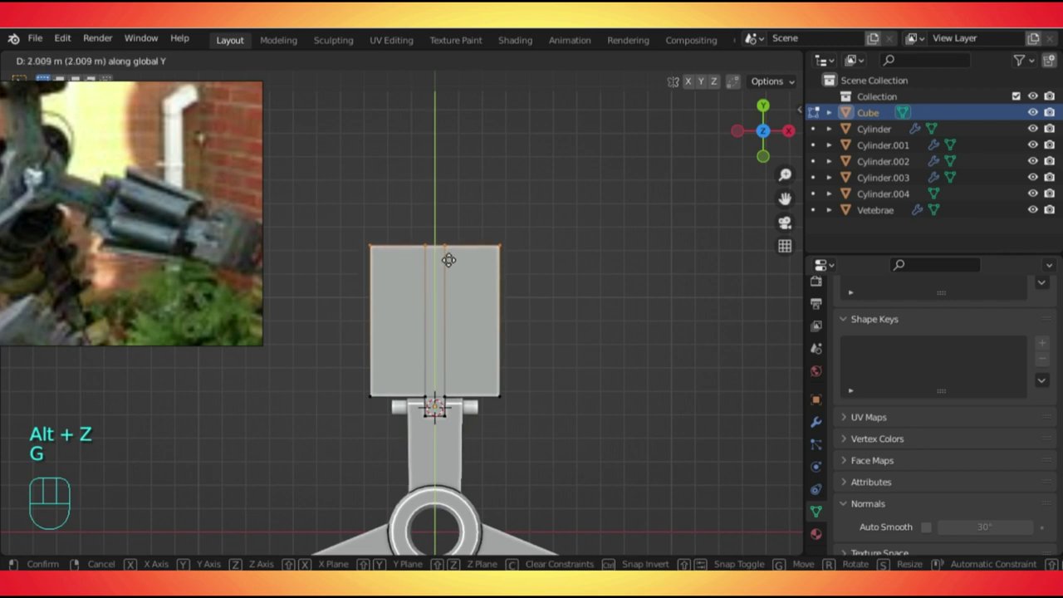
{"action": "left_click", "coordinate": [449, 242]}
{"action": "scroll", "coordinate": [485, 193], "scroll_direction": "up", "scroll_amount": 4}
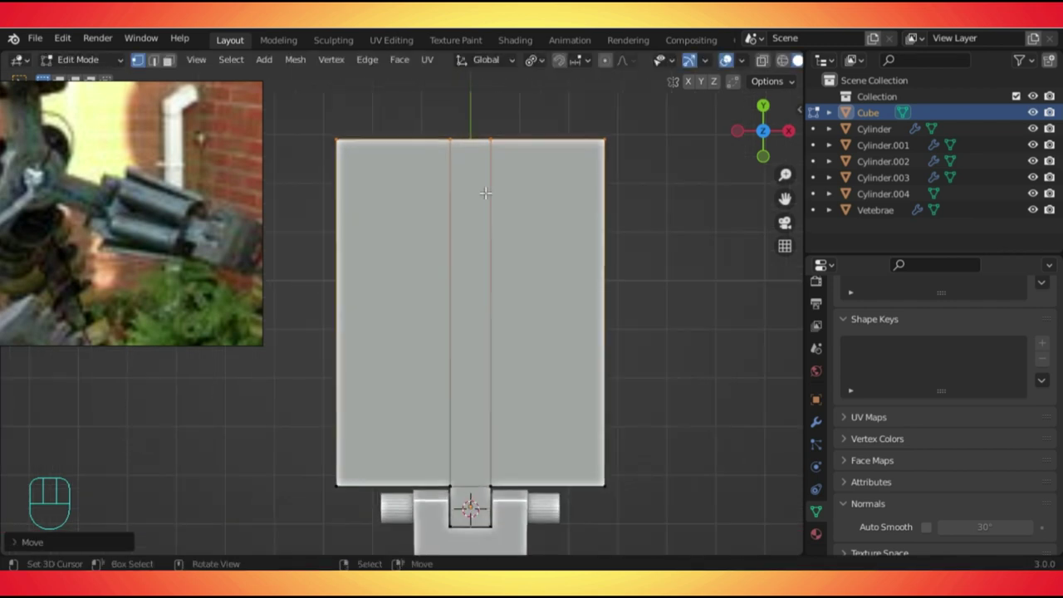
Add a lengthwise loop cut through the plate's centre and delete the faces on its negative X half.
{"action": "key", "text": "ctrl+r"}
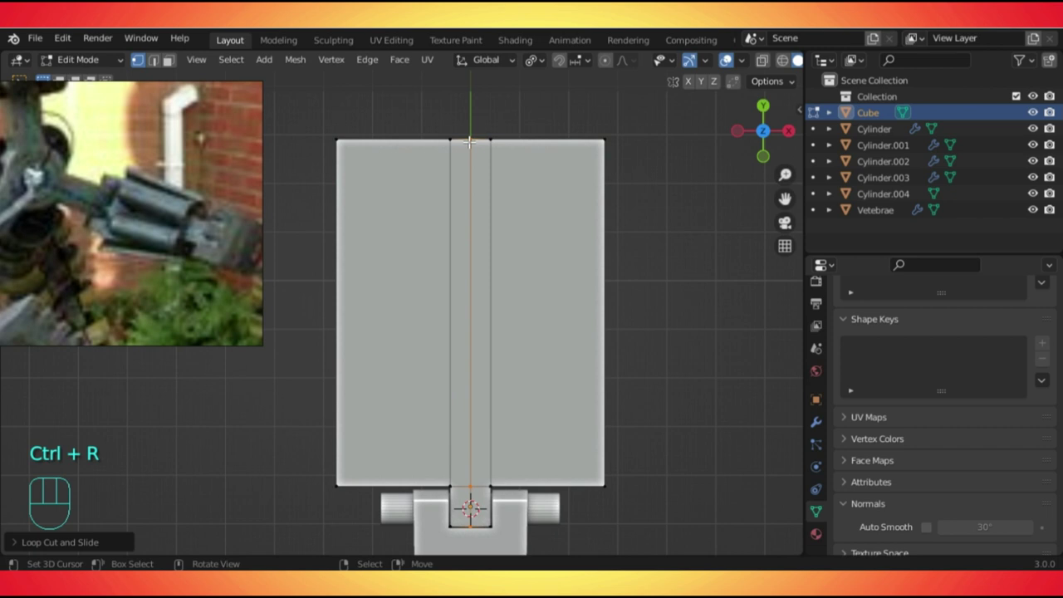
{"action": "key", "text": "3"}
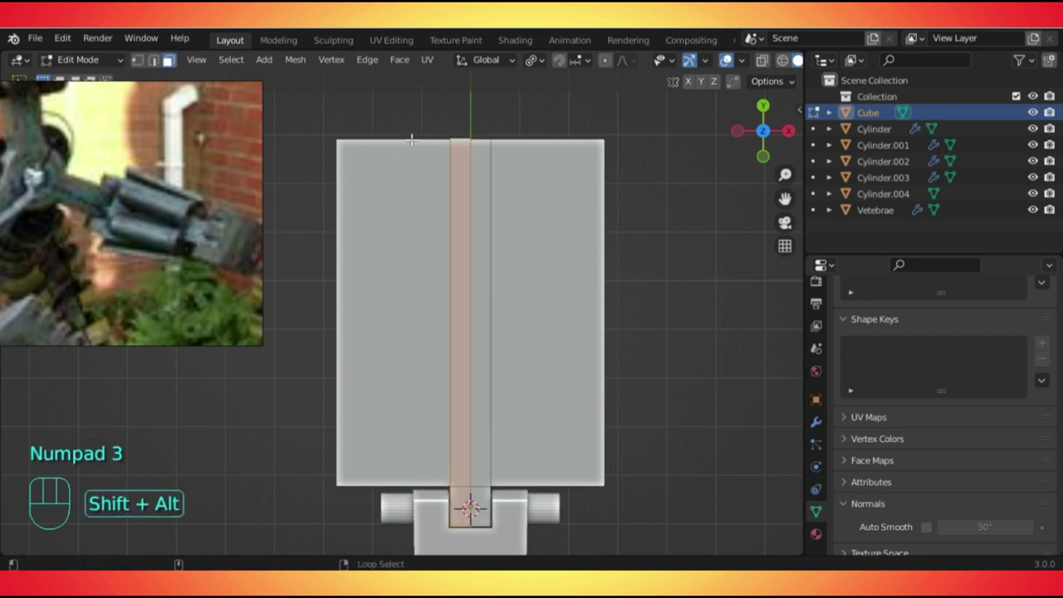
{"action": "key", "text": "alt+z"}
{"action": "left_click", "coordinate": [422, 145], "text": "alt+shift"}
{"action": "key", "text": "Delete"}
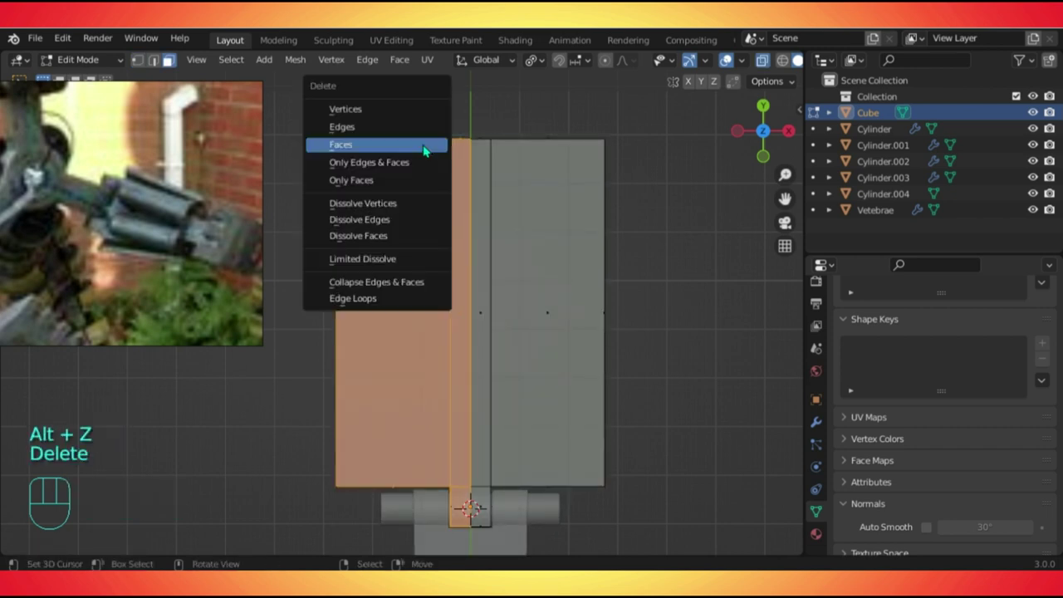
{"action": "left_click", "coordinate": [423, 147]}
Delete the two stray side faces left on the negative X side and turn X-ray off.
{"action": "middle_click_drag", "start_coordinate": [404, 180], "coordinate": [537, 448]}
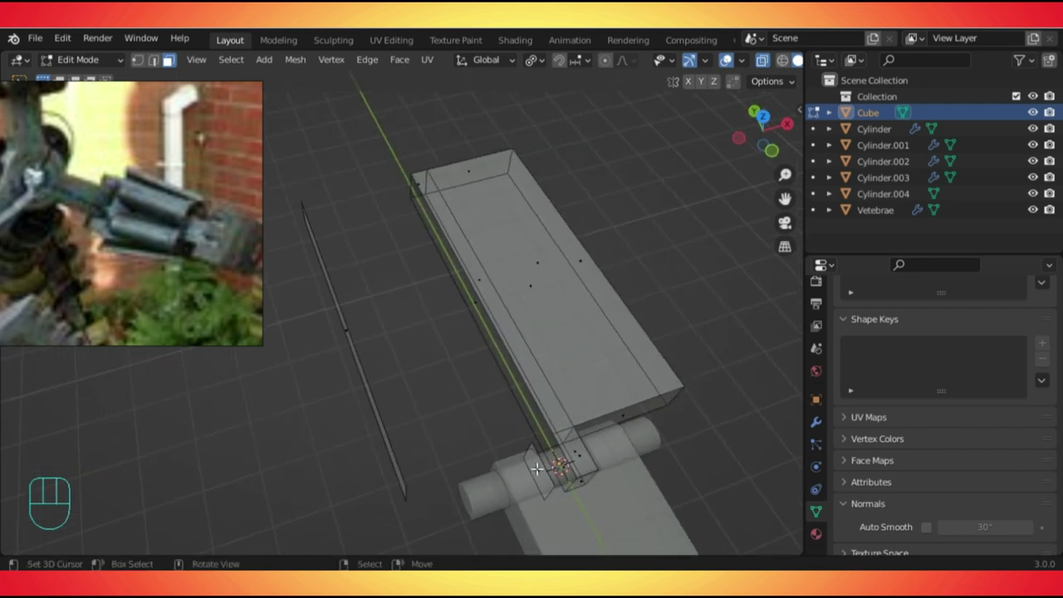
{"action": "left_click", "coordinate": [538, 469]}
{"action": "left_click", "coordinate": [349, 332], "text": "shift"}
{"action": "key", "text": "Delete"}
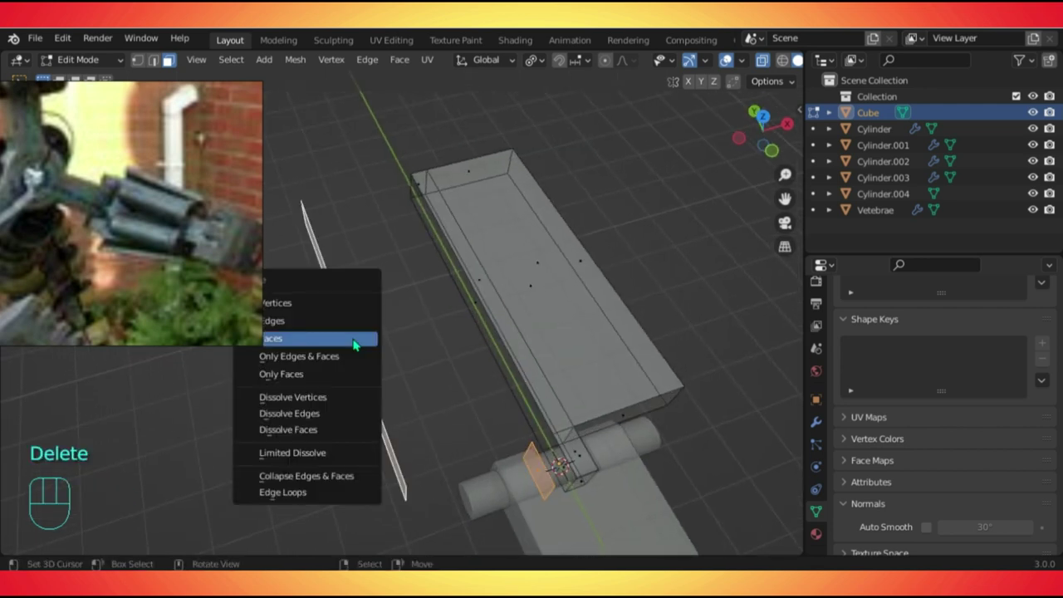
{"action": "left_click", "coordinate": [354, 342]}
{"action": "key", "text": "alt+z"}
Add a Mirror modifier on the X axis with Clipping enabled to the half plate, and reopen it in Edit Mode with vertex selection.
{"action": "key", "text": "Tab"}
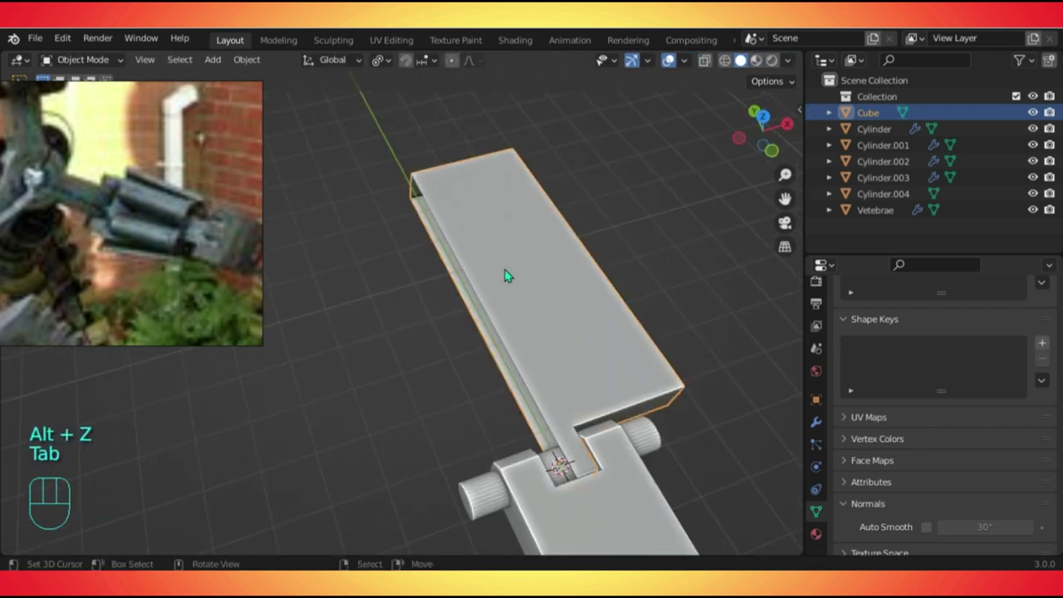
{"action": "left_click", "coordinate": [816, 422]}
{"action": "left_click", "coordinate": [880, 319]}
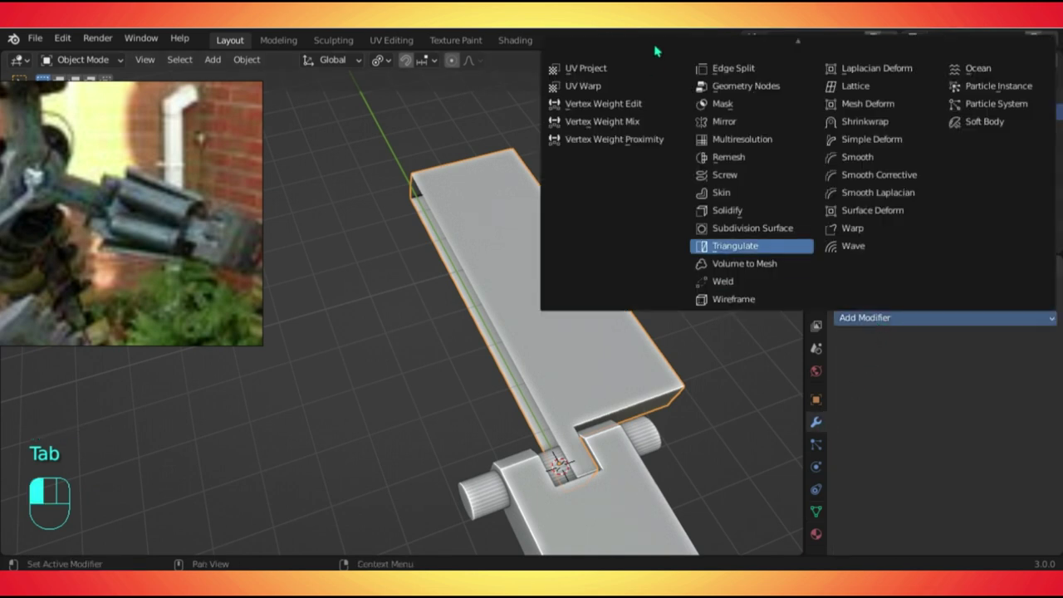
{"action": "left_click", "coordinate": [736, 125]}
{"action": "key", "text": "KP_7"}
{"action": "scroll", "coordinate": [511, 369], "scroll_direction": "down", "scroll_amount": 4}
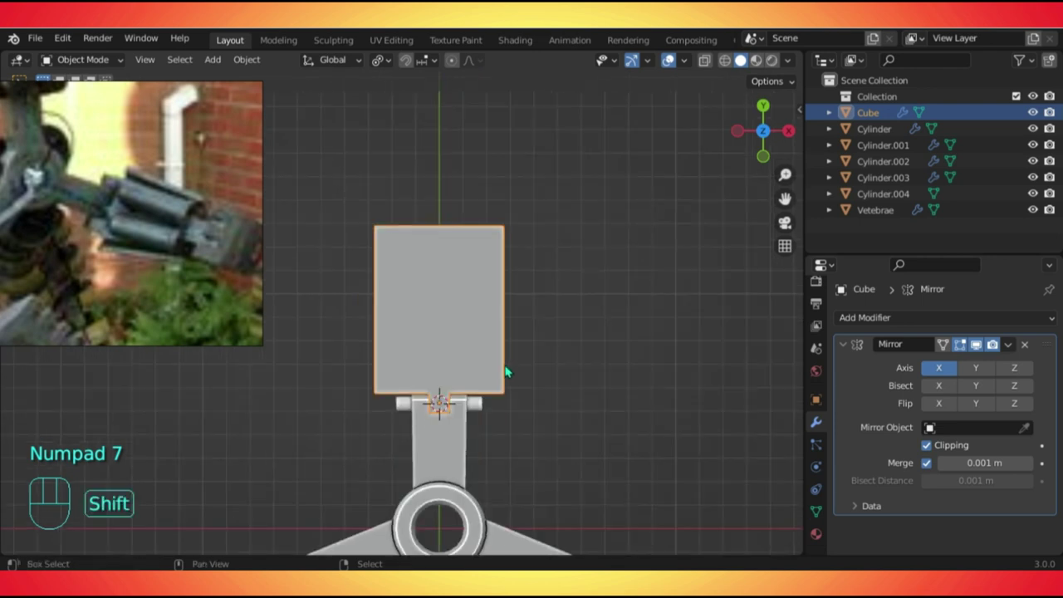
{"action": "scroll", "coordinate": [453, 232], "scroll_direction": "up", "scroll_amount": 2}
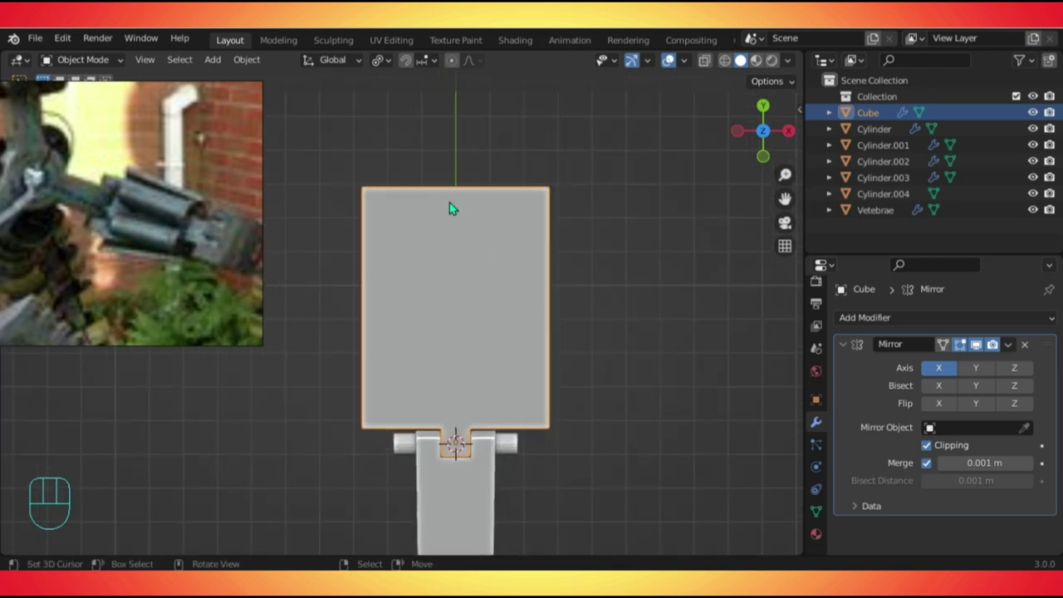
{"action": "key", "text": "Tab"}
{"action": "key", "text": "1"}
{"action": "key", "text": "alt+z"}
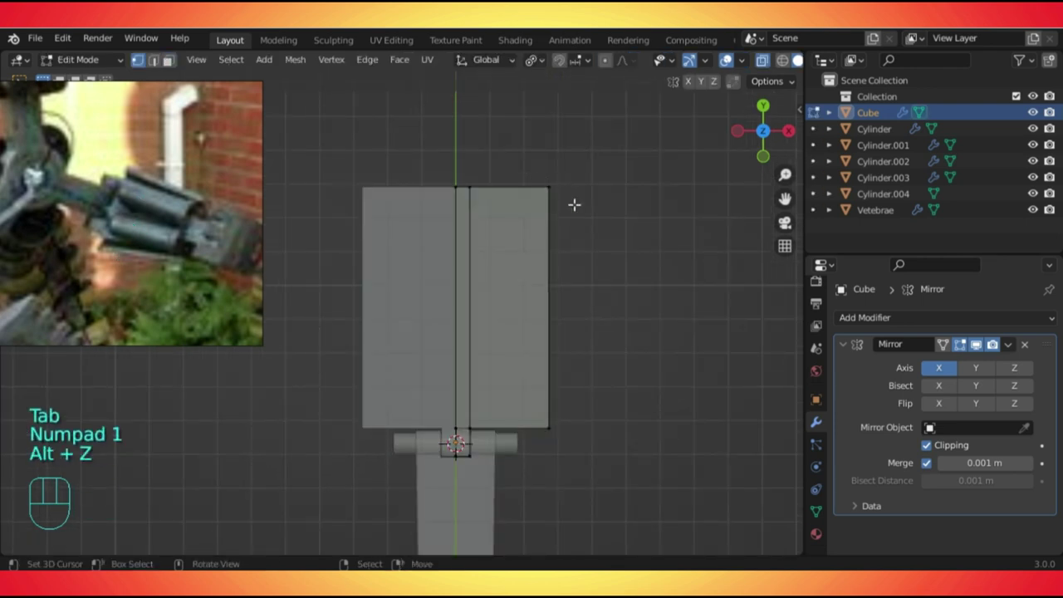
{"action": "key", "text": "alt+z"}
{"action": "key", "text": "g"}
{"action": "key", "text": "x"}
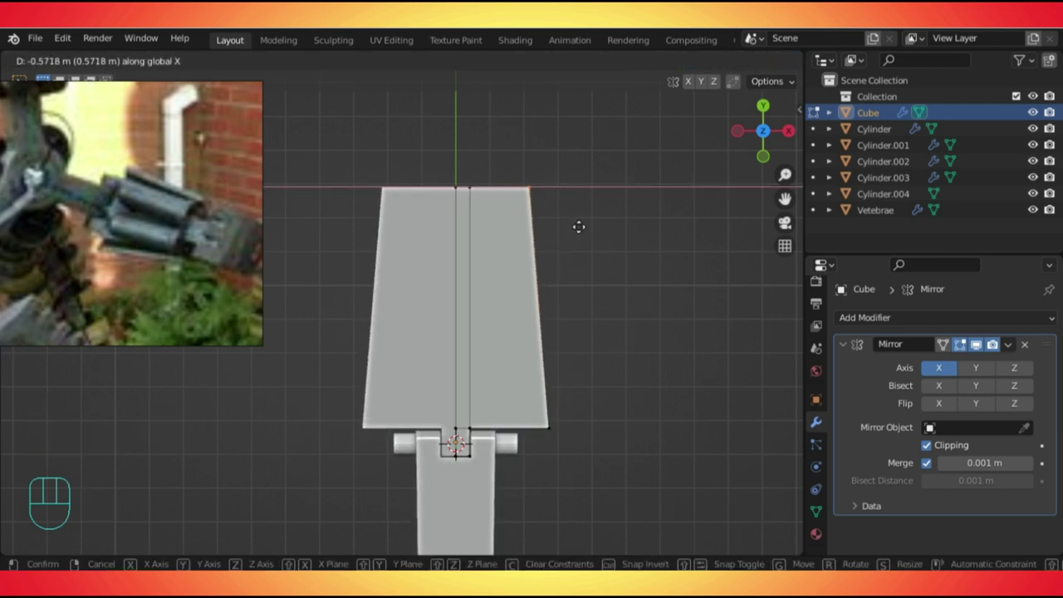
{"action": "right_click", "coordinate": [580, 225]}
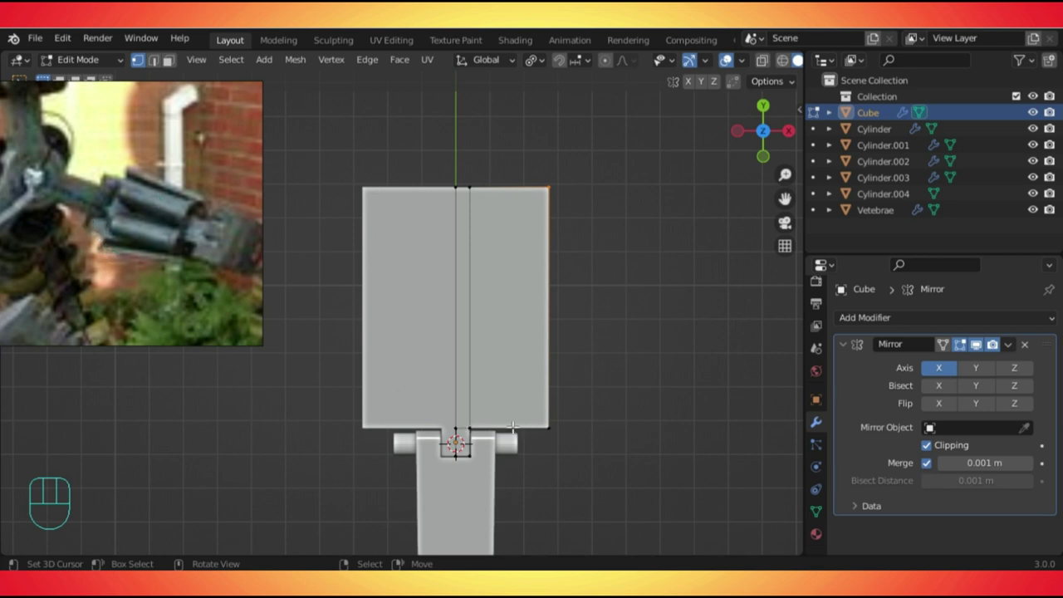
Add a lengthwise loop cut to the plate's positive X half, placed just outside the arm's side edge.
{"action": "scroll", "coordinate": [487, 435], "scroll_direction": "up", "scroll_amount": 2}
{"action": "middle_click_drag", "start_coordinate": [526, 448], "coordinate": [508, 384], "text": "shift"}
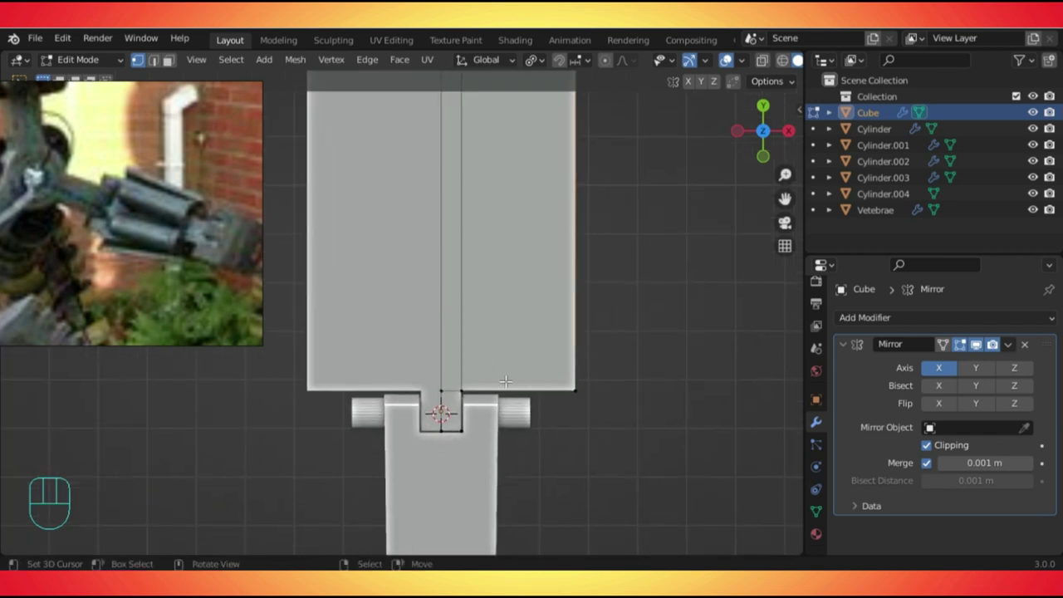
{"action": "key", "text": "ctrl+r"}
{"action": "left_click", "coordinate": [515, 405]}
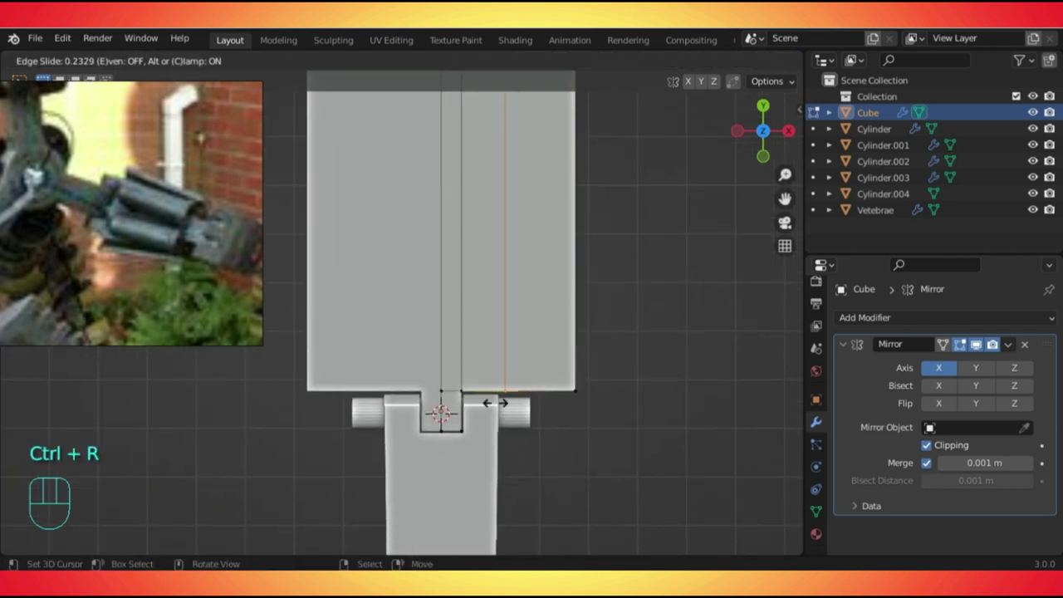
{"action": "left_click", "coordinate": [494, 404]}
{"action": "scroll", "coordinate": [506, 388], "scroll_direction": "down", "scroll_amount": 2}
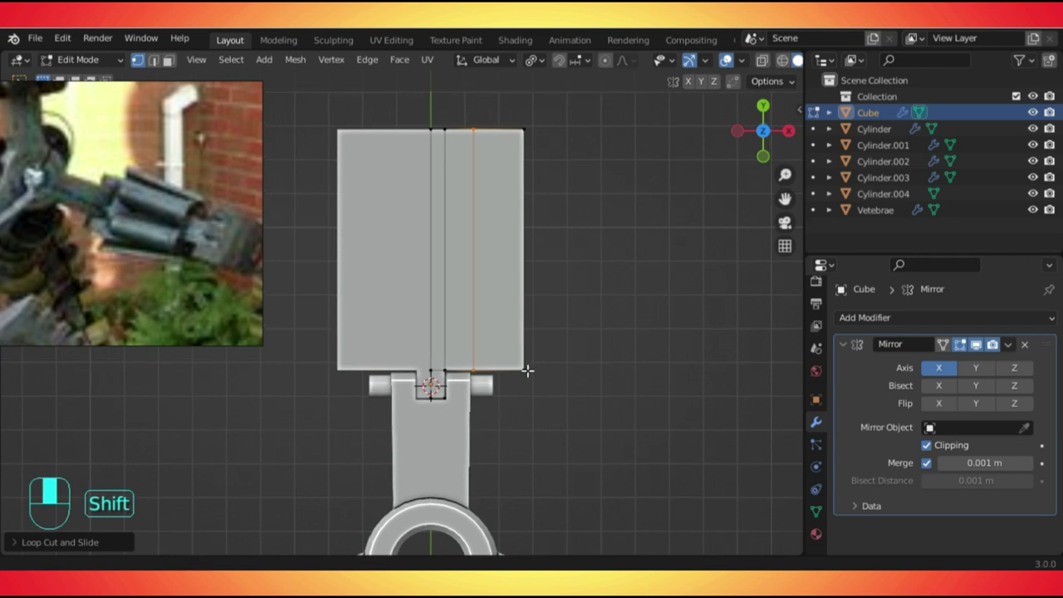
Add a second lengthwise loop cut about midway between the first cut and the plate's outer side edge.
{"action": "middle_click_drag", "start_coordinate": [527, 373], "coordinate": [535, 385], "text": "shift"}
{"action": "scroll", "coordinate": [523, 441], "scroll_direction": "up", "scroll_amount": 1}
{"action": "middle_click_drag", "start_coordinate": [522, 420], "coordinate": [506, 374], "text": "shift"}
{"action": "key", "text": "ctrl+r"}
{"action": "left_click", "coordinate": [508, 371]}
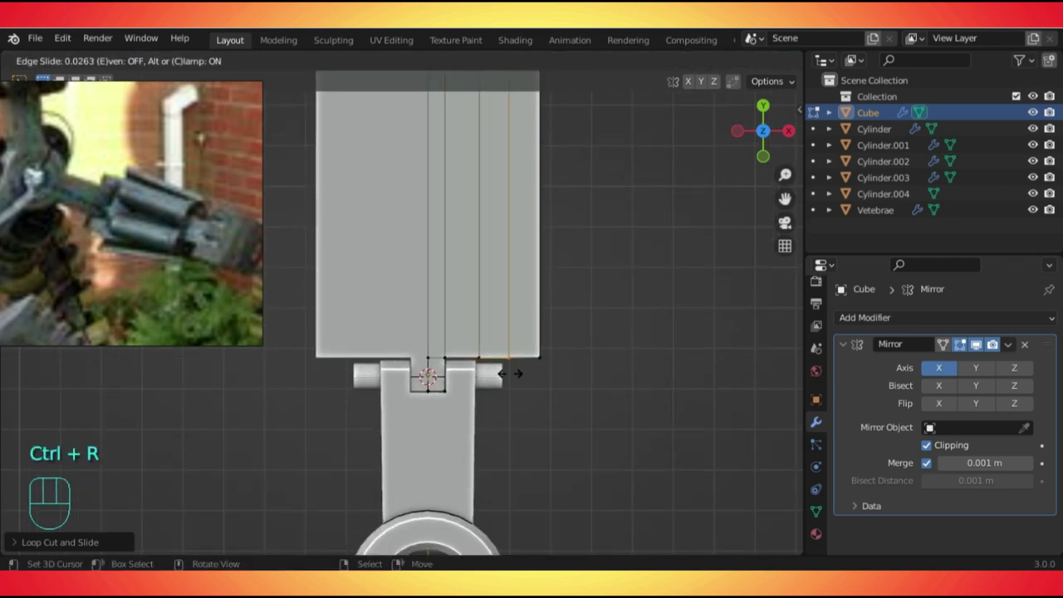
{"action": "left_click", "coordinate": [503, 373]}
Extrude the hinge-side end face between the two new loop cuts about 0.84 m toward the base, forming a prong beside the arm.
{"action": "key", "text": "KP_2"}
{"action": "key", "text": "3"}
{"action": "key", "text": "e"}
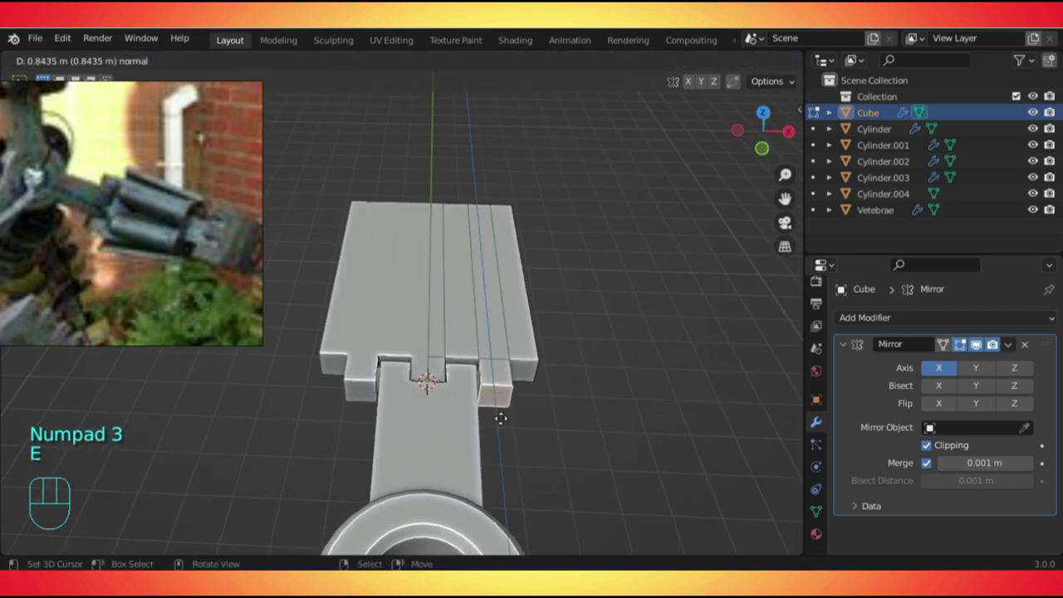
{"action": "left_click", "coordinate": [501, 420]}
Bevel the vertical inner corner edge between the prong and the plate about 1.17 m wide with 3 segments.
{"action": "key", "text": "Tab"}
{"action": "key", "text": "KP_7"}
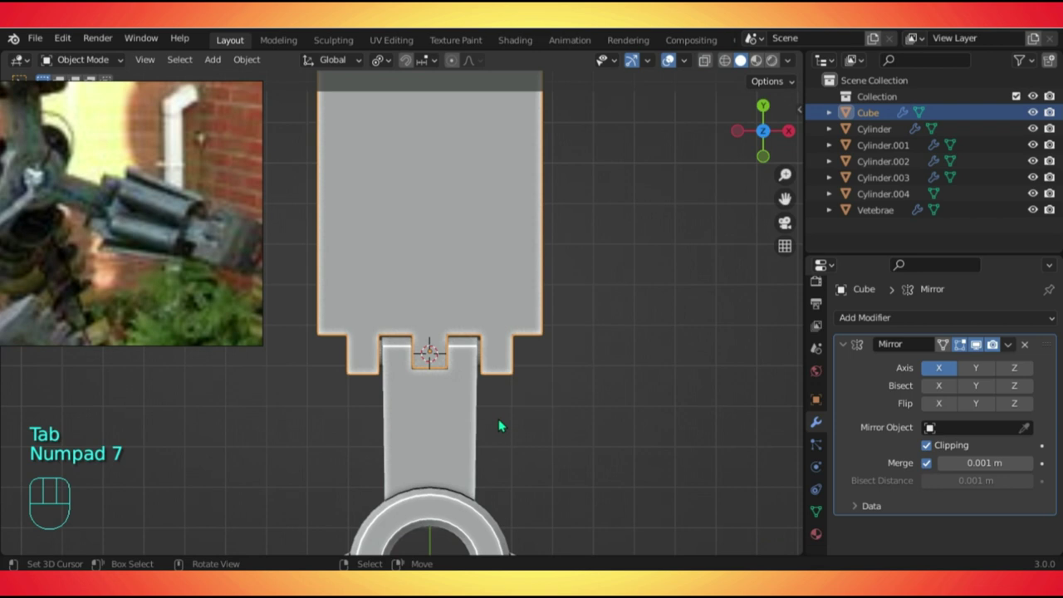
{"action": "scroll", "coordinate": [499, 420], "scroll_direction": "up", "scroll_amount": 3}
{"action": "key", "text": "Tab"}
{"action": "middle_click_drag", "start_coordinate": [560, 389], "coordinate": [468, 337], "text": "shift"}
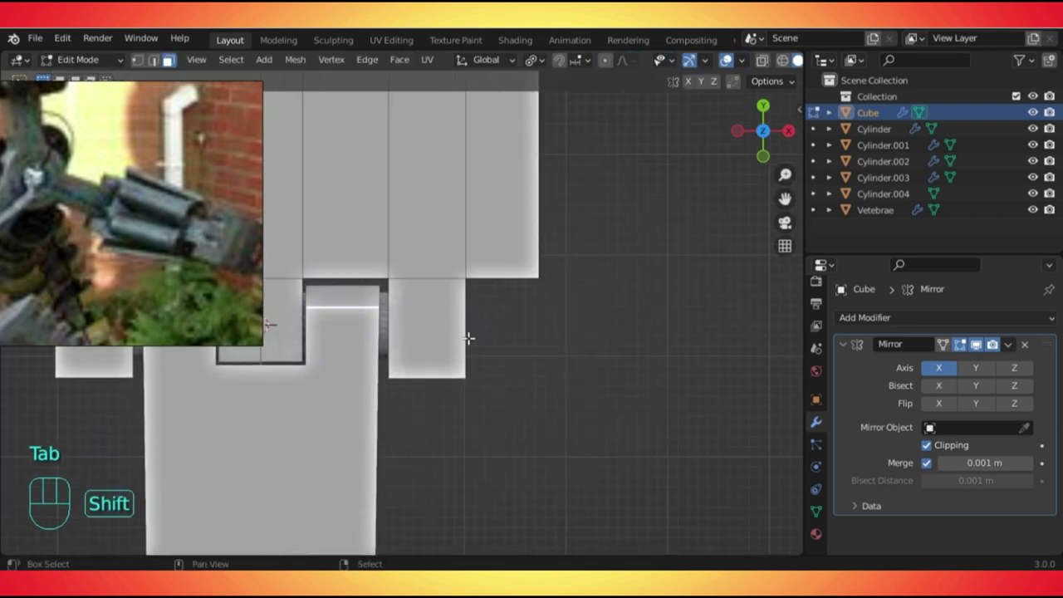
{"action": "middle_click_drag", "start_coordinate": [273, 352], "coordinate": [502, 333]}
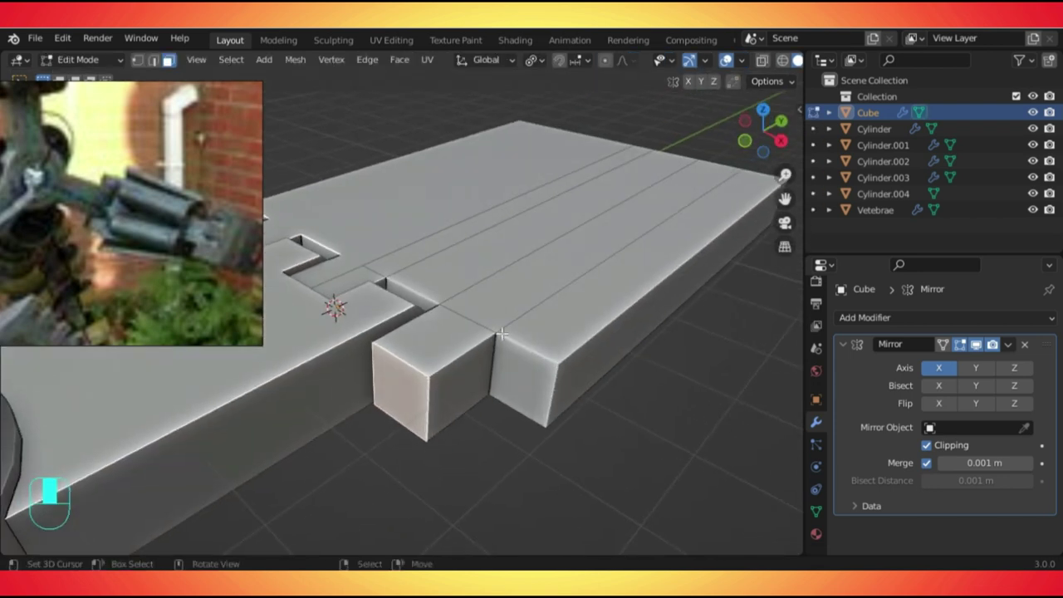
{"action": "key", "text": "2"}
{"action": "left_click", "coordinate": [508, 377]}
{"action": "key", "text": "ctrl+b"}
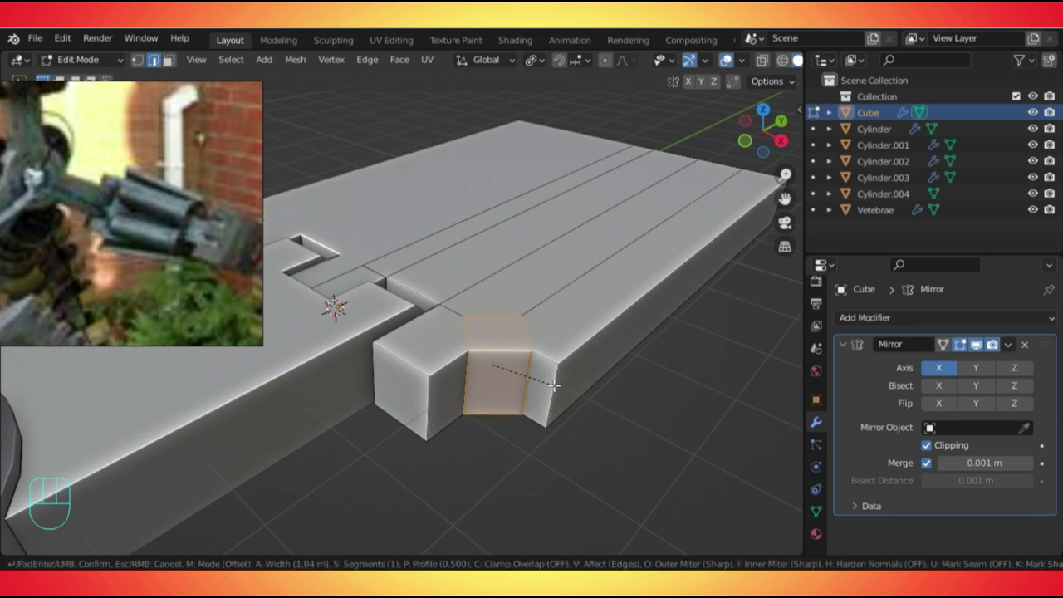
{"action": "scroll", "coordinate": [555, 385], "scroll_direction": "up", "scroll_amount": 1}
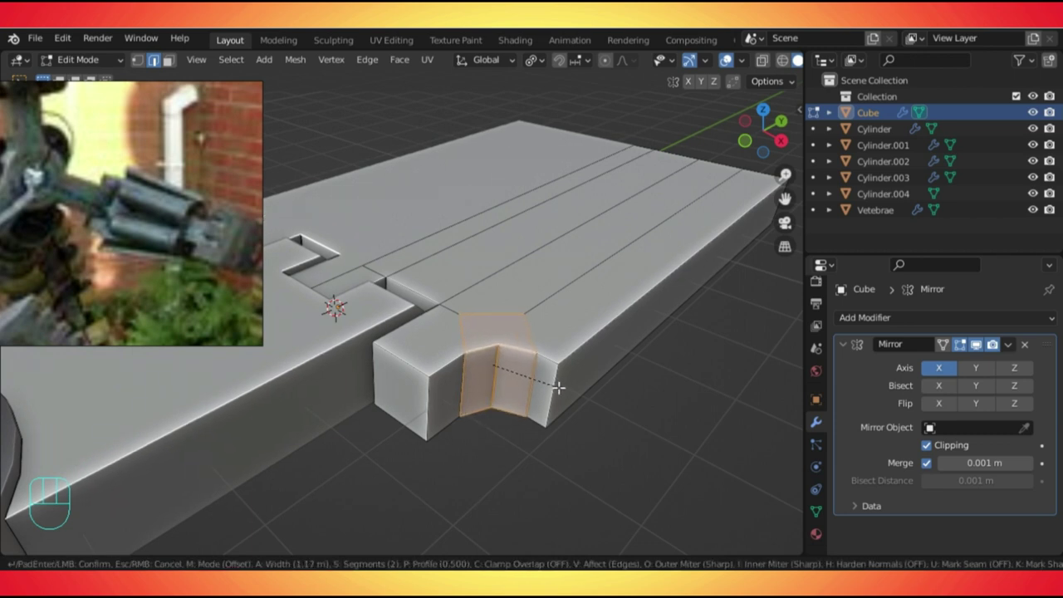
{"action": "scroll", "coordinate": [559, 387], "scroll_direction": "up", "scroll_amount": 1}
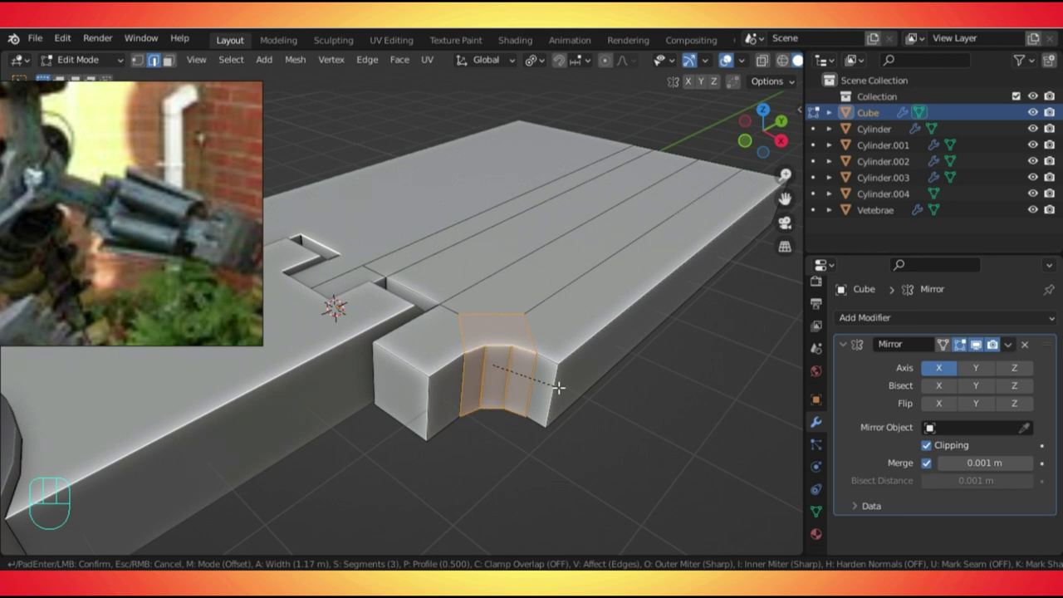
{"action": "left_click", "coordinate": [559, 387]}
Knife-cut through the plate from the bevelled corner's inner vertex to a new point at its middle and on to the curved edge.
{"action": "key", "text": "KP_7"}
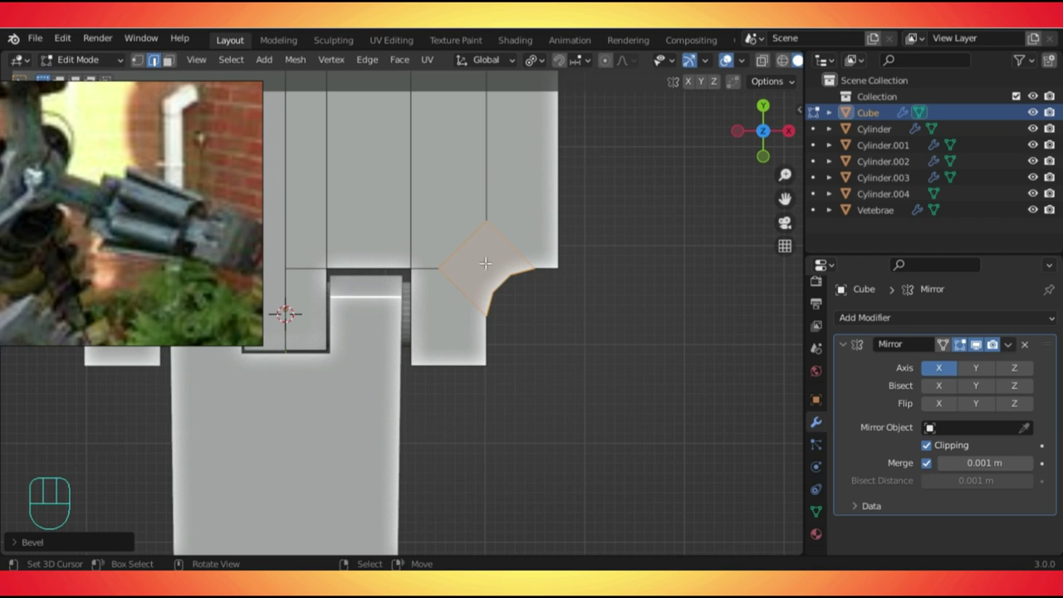
{"action": "key", "text": "KP_1"}
{"action": "right_click", "coordinate": [493, 291]}
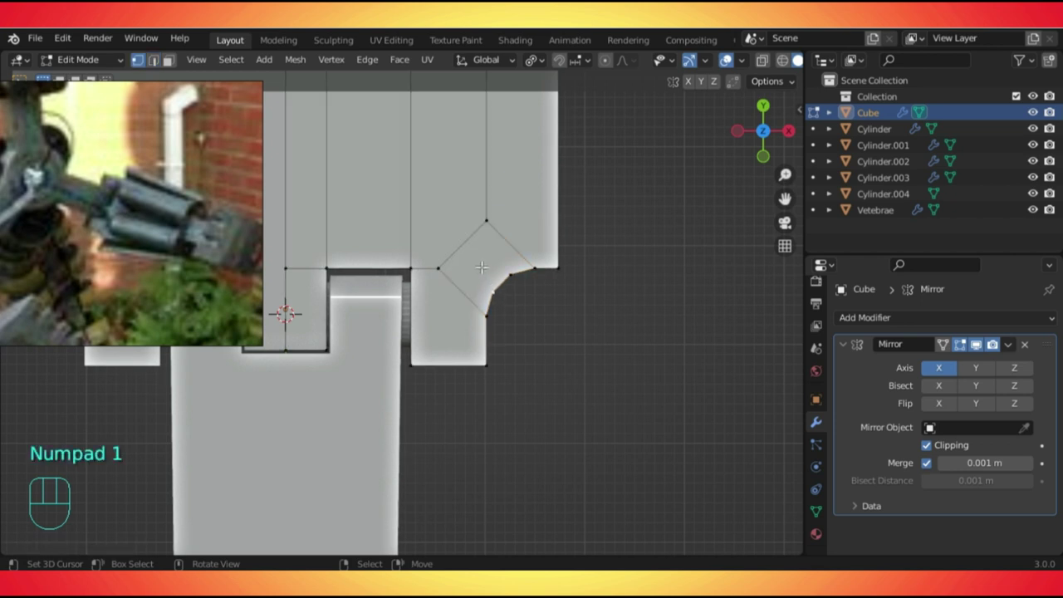
{"action": "key", "text": "k"}
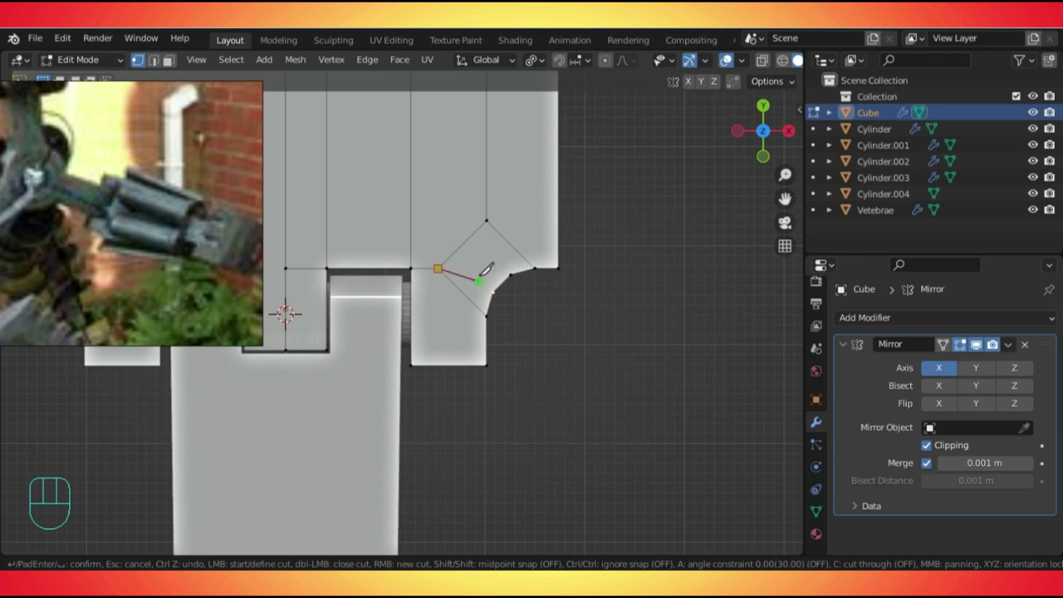
{"action": "key", "text": "c"}
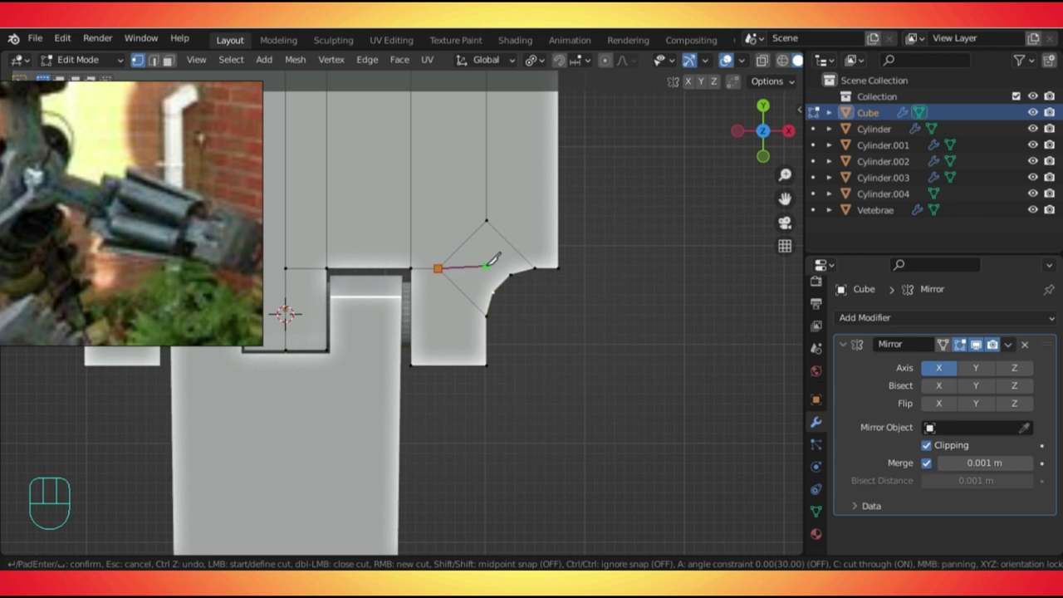
{"action": "left_click", "coordinate": [494, 292]}
{"action": "key", "text": "Return"}
Connect the new middle vertex to the remaining curve vertex and to the end vertex of the outer loop cut.
{"action": "right_click", "coordinate": [508, 271]}
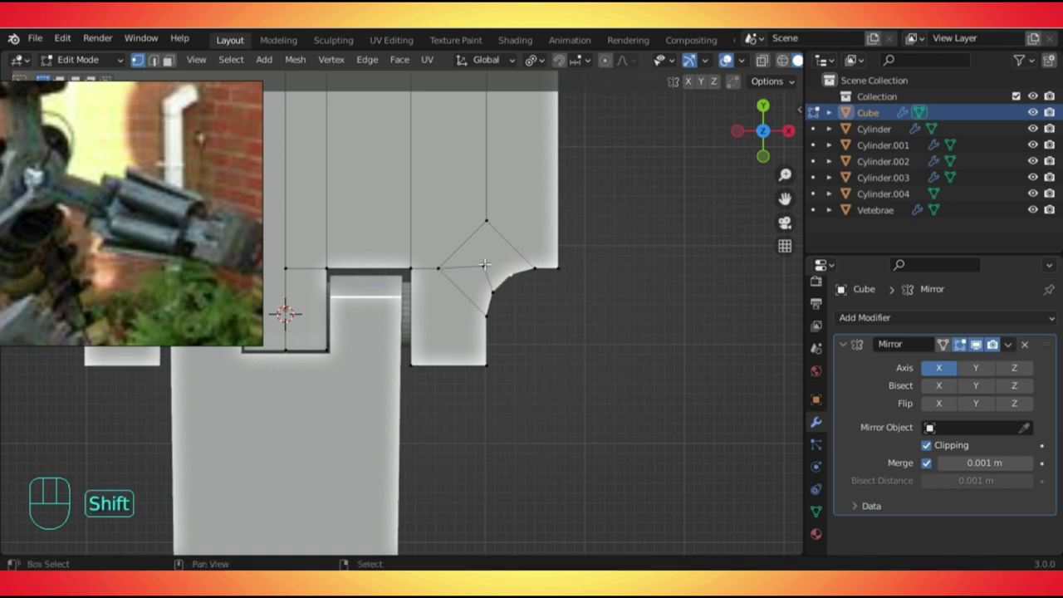
{"action": "right_click", "coordinate": [486, 223], "text": "shift"}
{"action": "scroll", "coordinate": [486, 264], "scroll_direction": "down", "scroll_amount": 3}
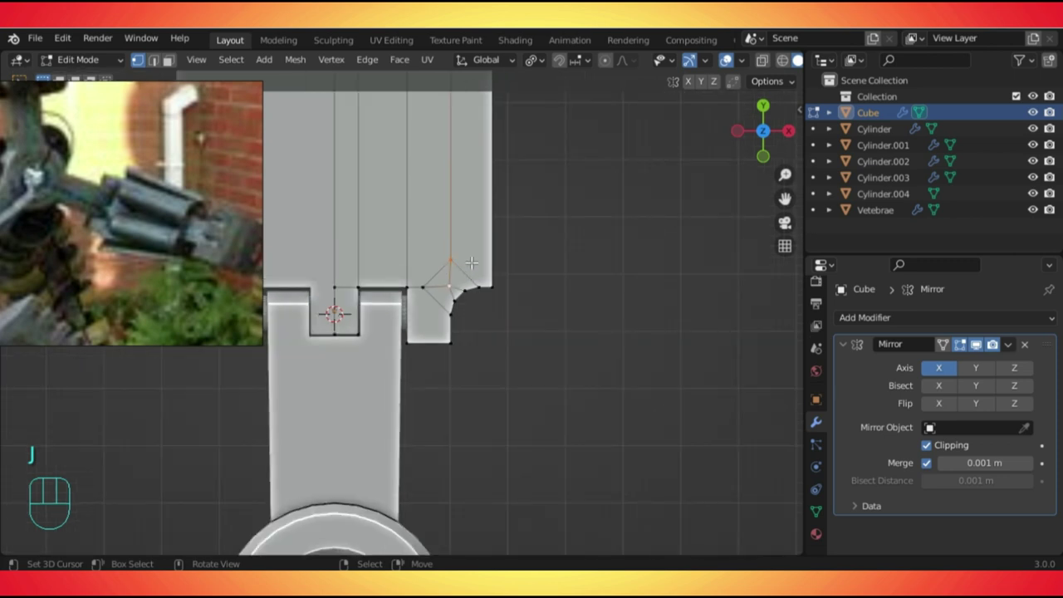
Move the far-end vertices of the plate's three outer lengthwise edges about 0.64 m toward the centre along X.
{"action": "middle_click_drag", "start_coordinate": [437, 264], "coordinate": [459, 350], "text": "shift"}
{"action": "scroll", "coordinate": [459, 350], "scroll_direction": "down", "scroll_amount": 5}
{"action": "scroll", "coordinate": [457, 349], "scroll_direction": "up", "scroll_amount": 4}
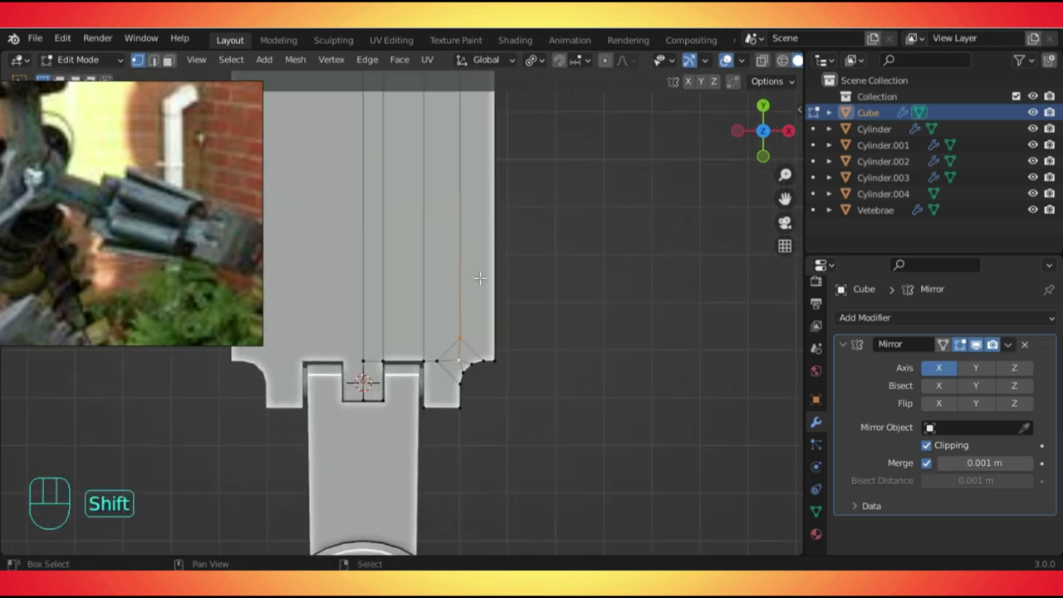
{"action": "middle_click_drag", "start_coordinate": [470, 201], "coordinate": [467, 323], "text": "shift"}
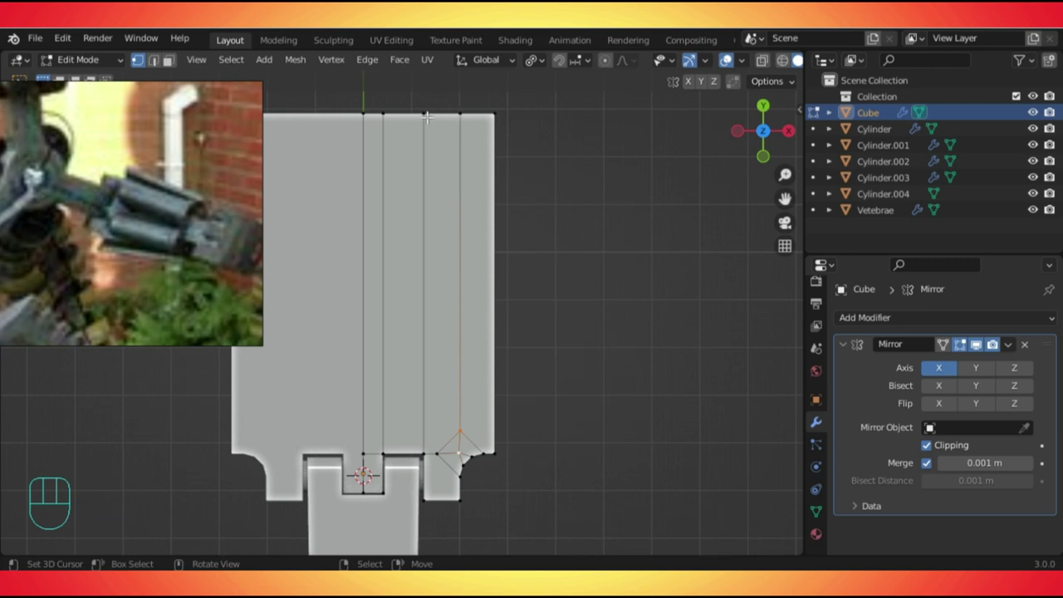
{"action": "key", "text": "alt+z"}
{"action": "scroll", "coordinate": [422, 118], "scroll_direction": "down", "scroll_amount": 1}
{"action": "left_click_drag", "start_coordinate": [413, 136], "coordinate": [458, 160]}
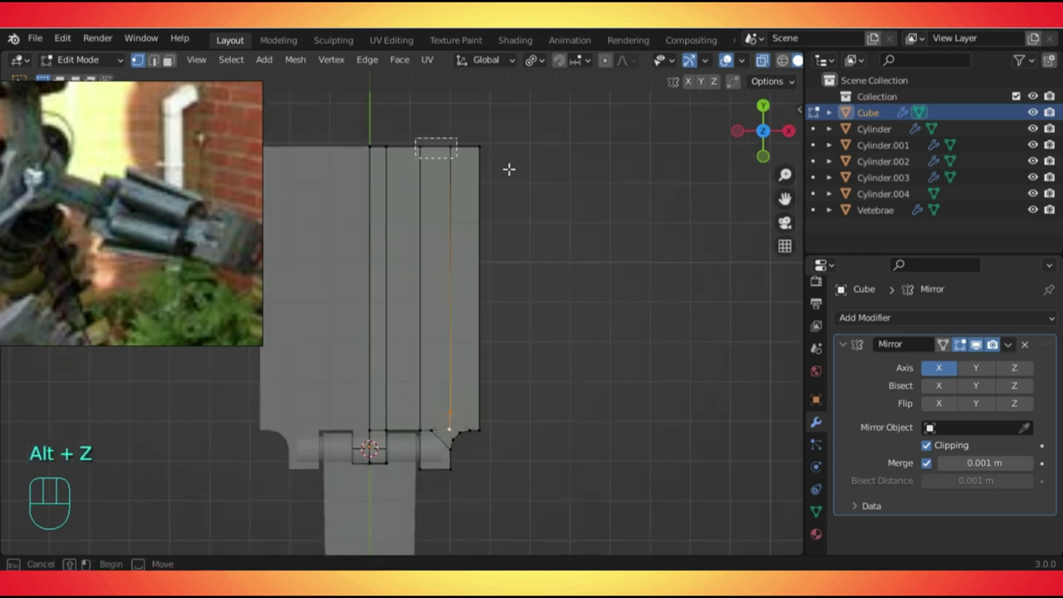
{"action": "key", "text": "g"}
{"action": "key", "text": "x"}
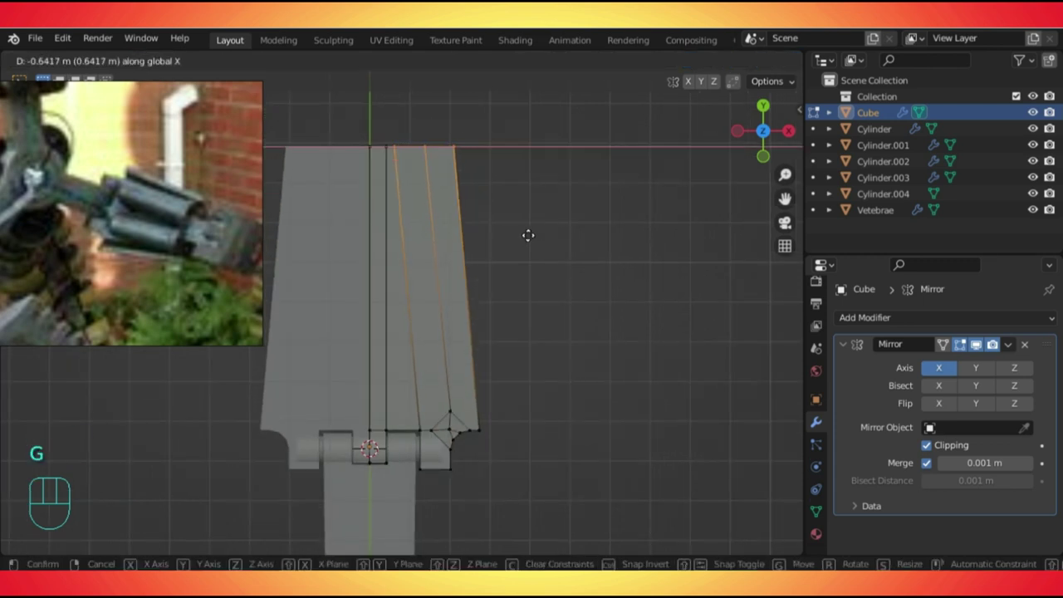
{"action": "left_click", "coordinate": [530, 235]}
Move the far-end vertices of the two outermost lengthwise edges about 0.47 m further inward along X and return to Object Mode.
{"action": "left_click", "coordinate": [429, 142]}
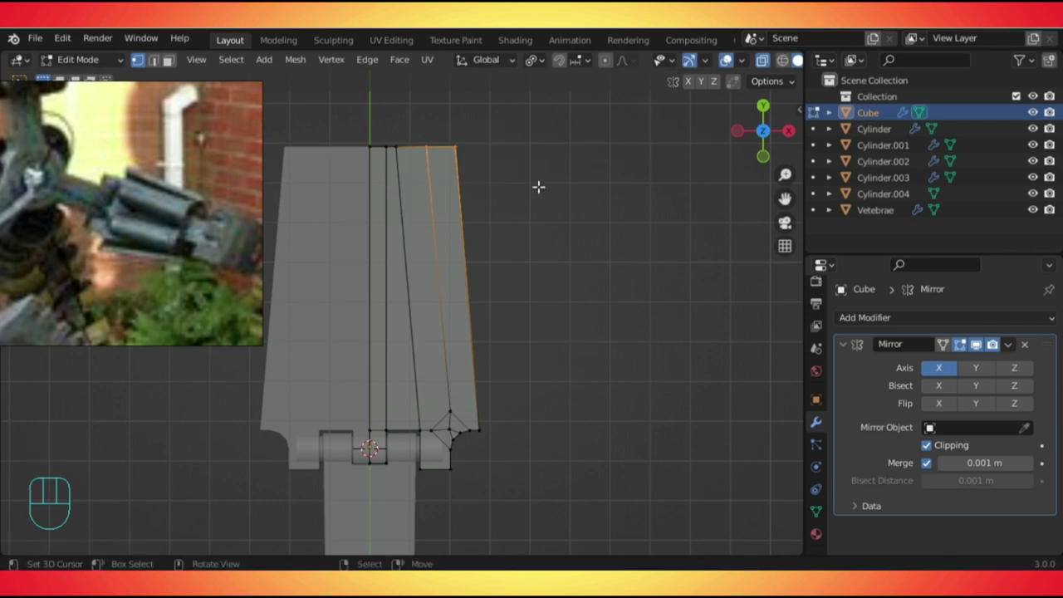
{"action": "key", "text": "g"}
{"action": "key", "text": "x"}
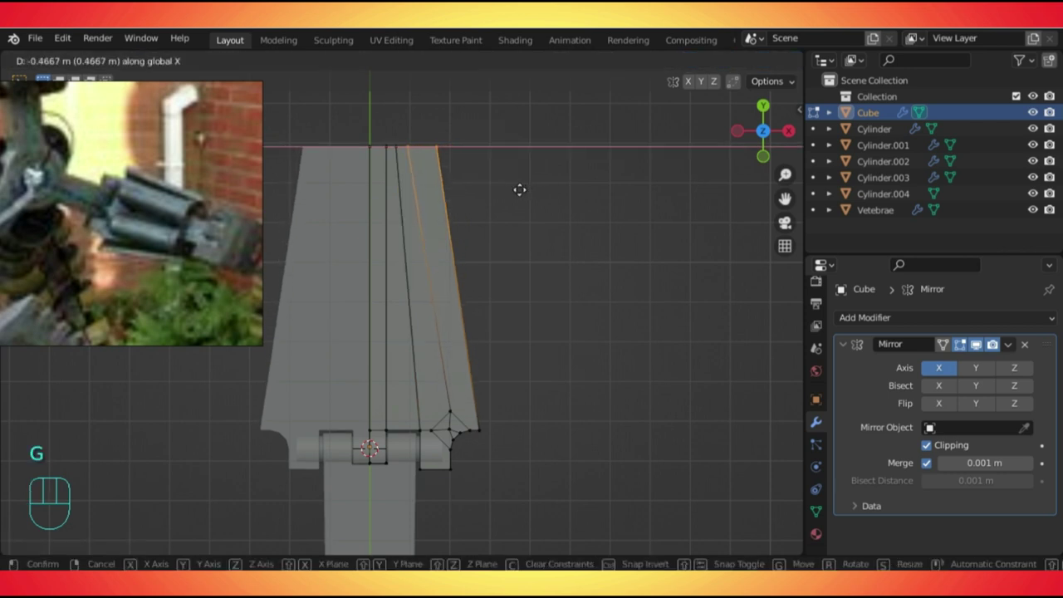
{"action": "left_click", "coordinate": [468, 275]}
{"action": "key", "text": "alt+z"}
{"action": "scroll", "coordinate": [468, 286], "scroll_direction": "down", "scroll_amount": 4}
{"action": "key", "text": "Tab"}
Bevel the upper and lower end edges of the prong with 3 segments so that its end is rounded.
{"action": "middle_click_drag", "start_coordinate": [371, 345], "coordinate": [507, 387]}
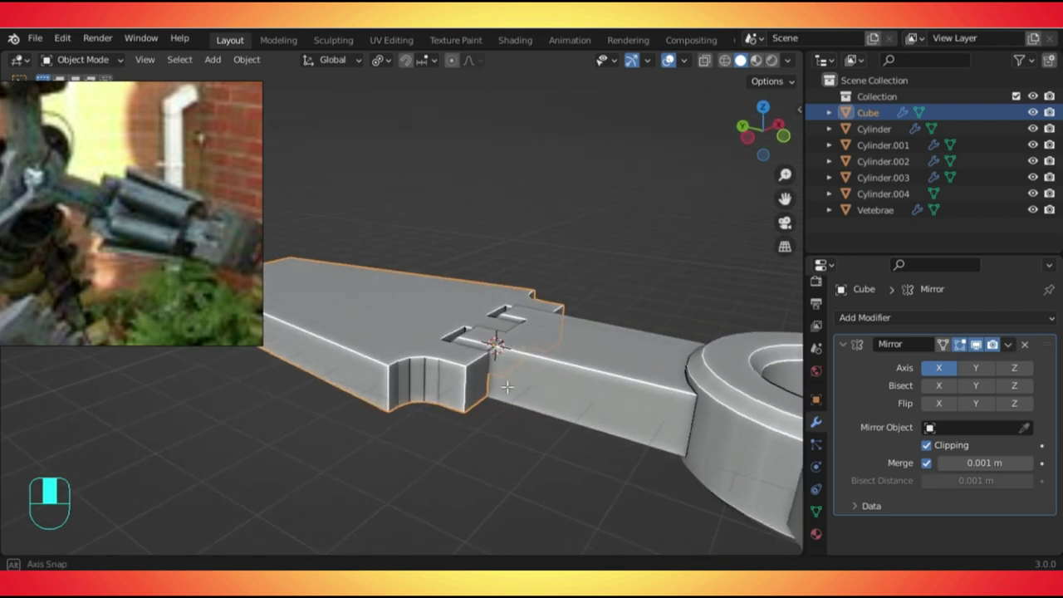
{"action": "scroll", "coordinate": [506, 387], "scroll_direction": "up", "scroll_amount": 3}
{"action": "key", "text": "Tab"}
{"action": "middle_click_drag", "start_coordinate": [704, 322], "coordinate": [582, 309]}
{"action": "middle_click_drag", "start_coordinate": [651, 333], "coordinate": [413, 341], "text": "shift"}
{"action": "key", "text": "2"}
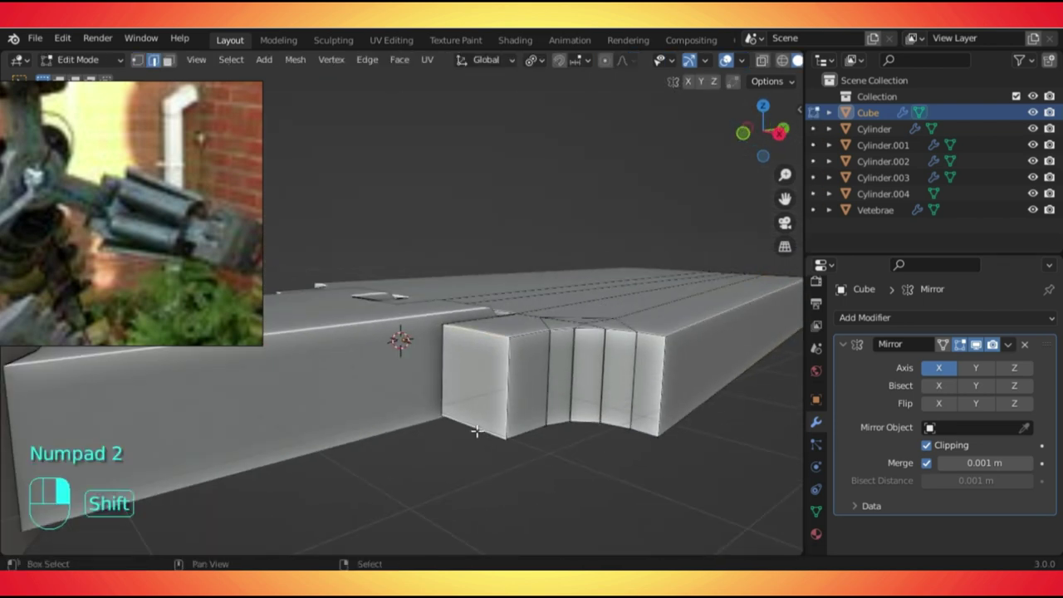
{"action": "key", "text": "ctrl+b"}
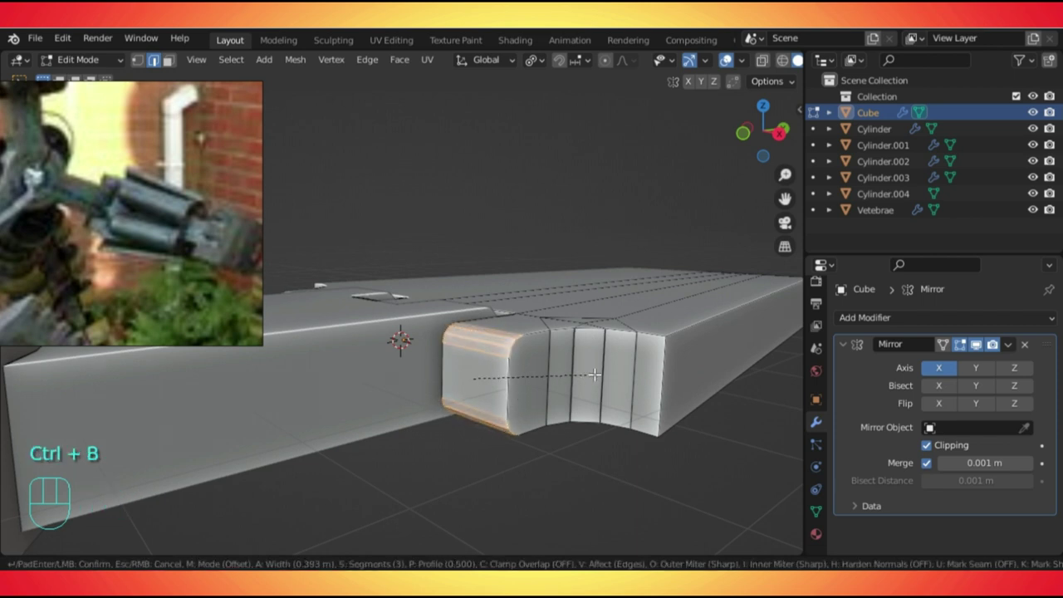
{"action": "left_click", "coordinate": [590, 399]}
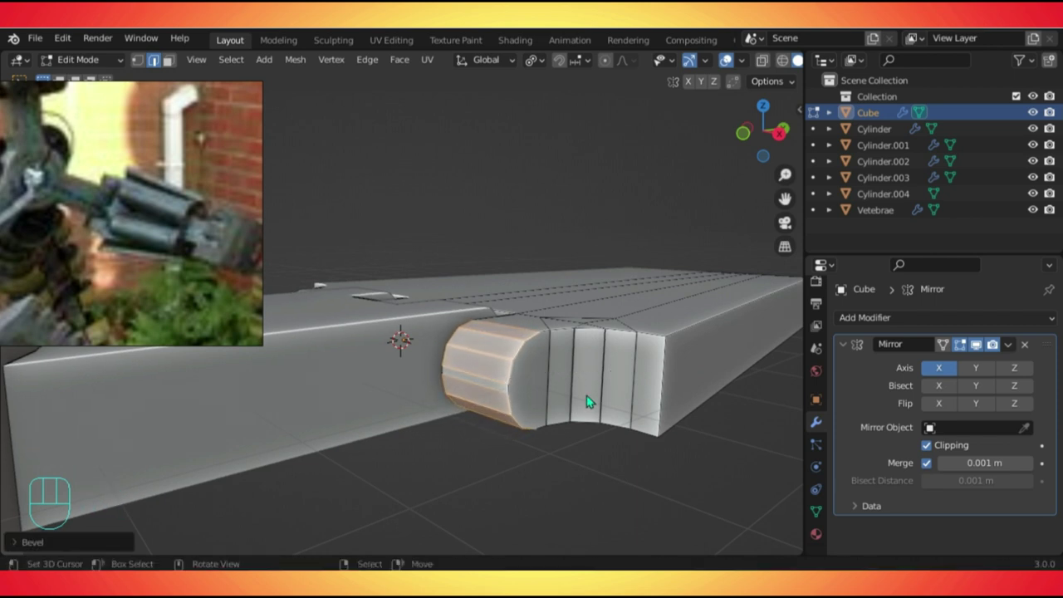
{"action": "key", "text": "Tab"}
Scale the hinge pin cylinder along X to about 1.26 so that it protrudes beyond the prongs.
{"action": "middle_click_drag", "start_coordinate": [491, 387], "coordinate": [480, 364]}
{"action": "left_click", "coordinate": [451, 363]}
{"action": "left_click", "coordinate": [463, 373]}
{"action": "scroll", "coordinate": [395, 347], "scroll_direction": "up", "scroll_amount": 2}
{"action": "middle_click_drag", "start_coordinate": [453, 369], "coordinate": [501, 413], "text": "shift"}
{"action": "key", "text": "s"}
{"action": "key", "text": "x"}
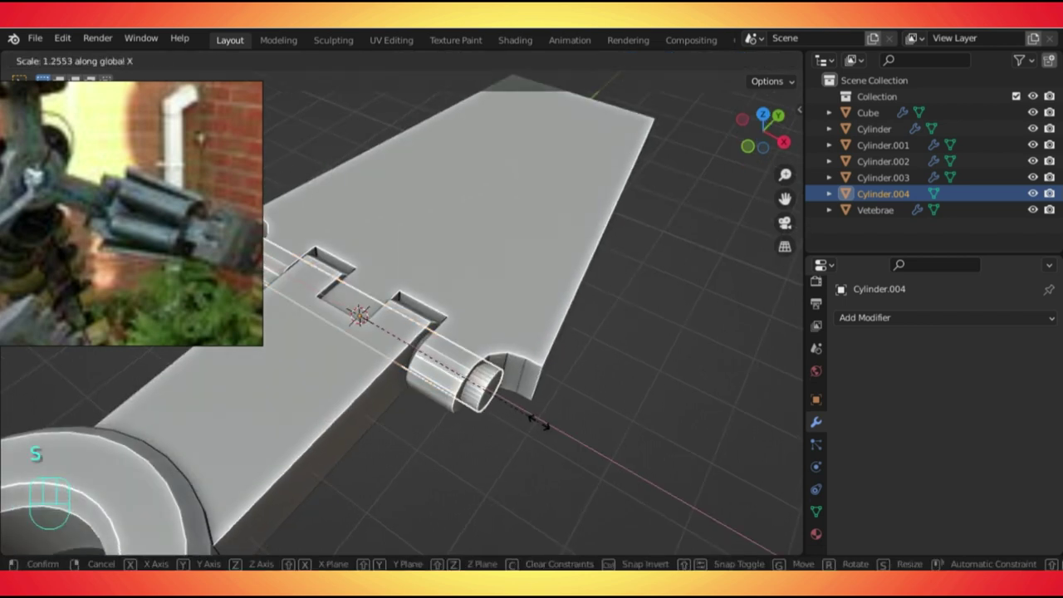
{"action": "left_click", "coordinate": [537, 426]}
Split the hinge pin across its centre in Edit Mode and delete its negative X half.
{"action": "key", "text": "Tab"}
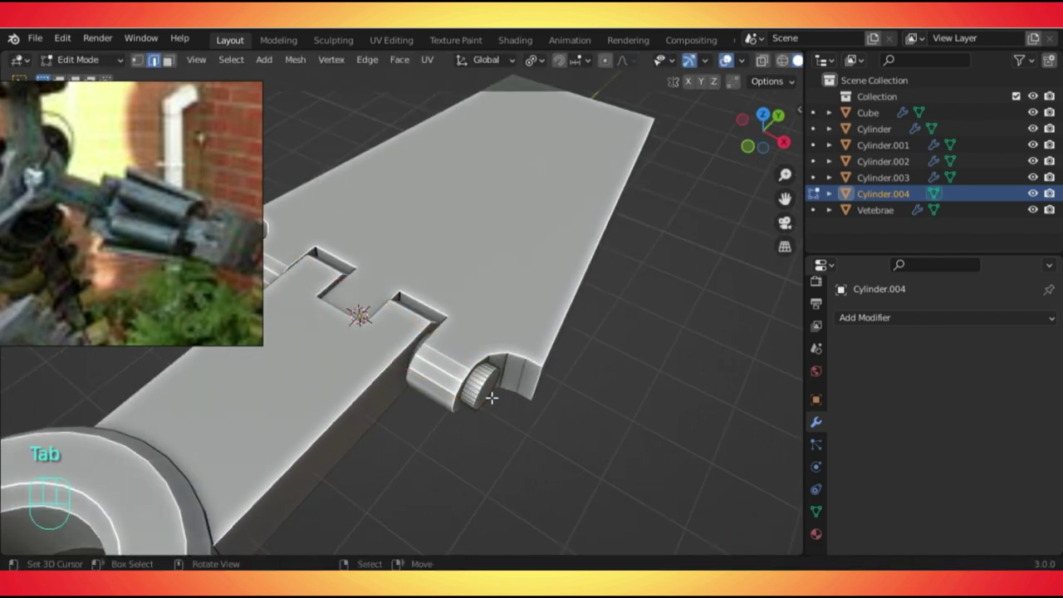
{"action": "middle_click_drag", "start_coordinate": [455, 381], "coordinate": [471, 359], "text": "shift"}
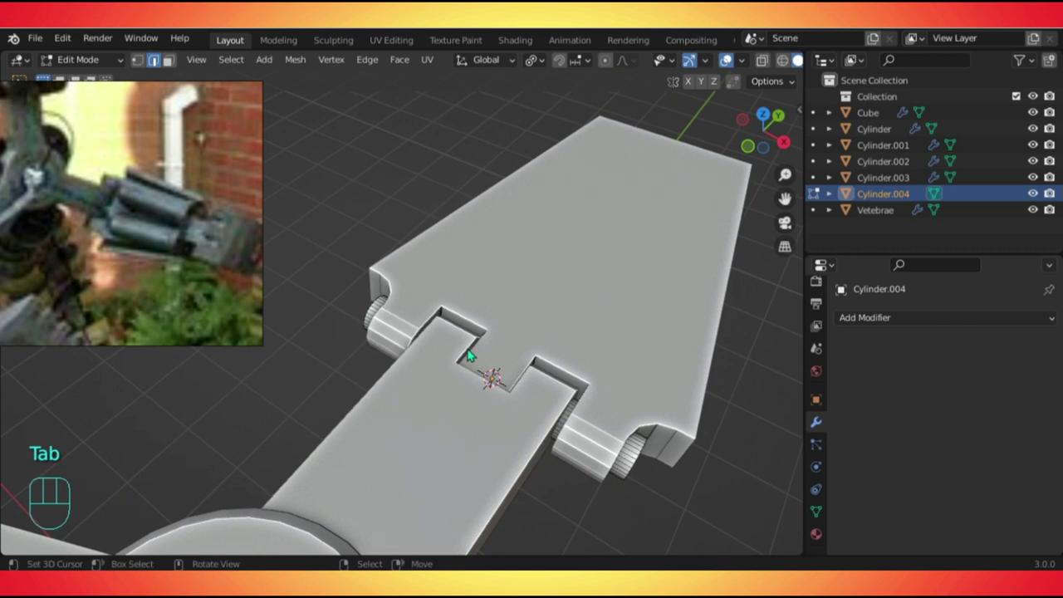
{"action": "key", "text": "Tab"}
{"action": "key", "text": "KP_7"}
{"action": "key", "text": "Tab"}
{"action": "key", "text": "alt+z"}
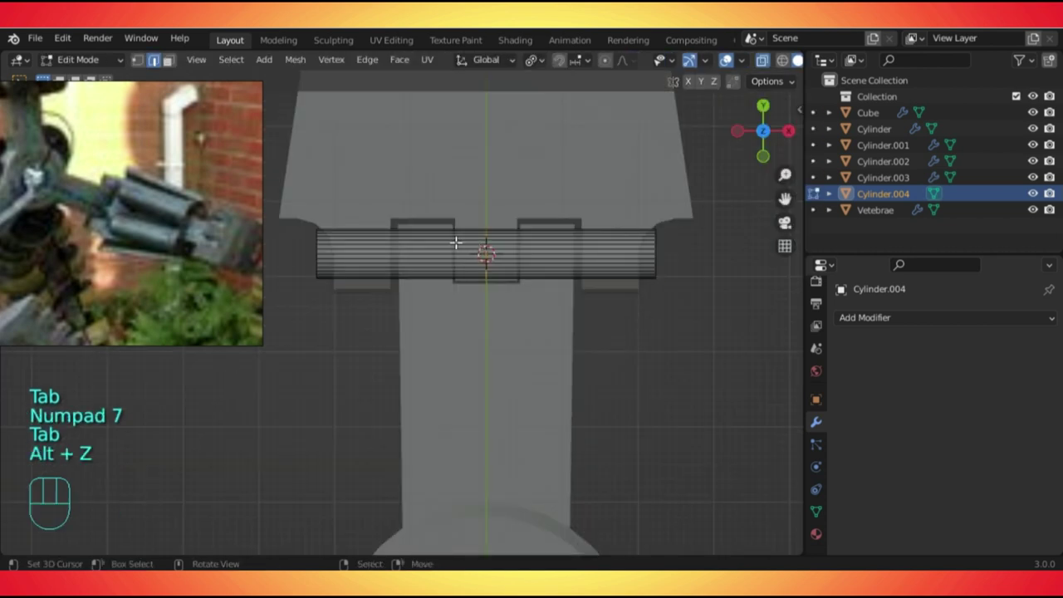
{"action": "key", "text": "3"}
{"action": "left_click", "coordinate": [423, 233], "text": "alt"}
{"action": "key", "text": "1"}
{"action": "left_click_drag", "start_coordinate": [299, 198], "coordinate": [387, 358]}
{"action": "key", "text": "Delete"}
{"action": "left_click", "coordinate": [336, 264]}
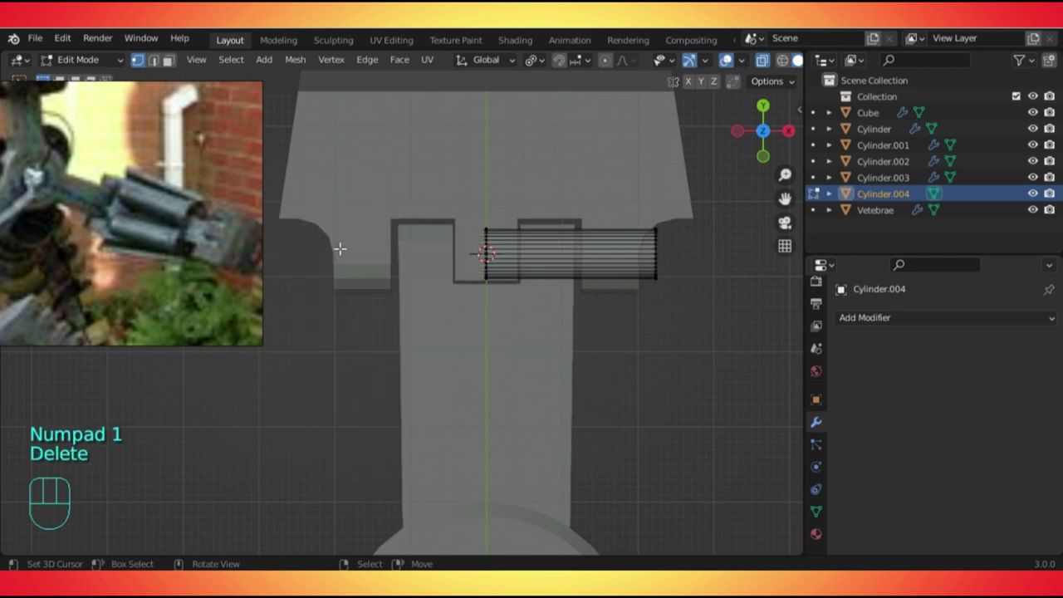
Join the half hinge pin into the finger plate object so that it shares the plate's Mirror modifier.
{"action": "key", "text": "alt+z"}
{"action": "middle_click_drag", "start_coordinate": [548, 277], "coordinate": [452, 329], "text": "shift"}
{"action": "key", "text": "Tab"}
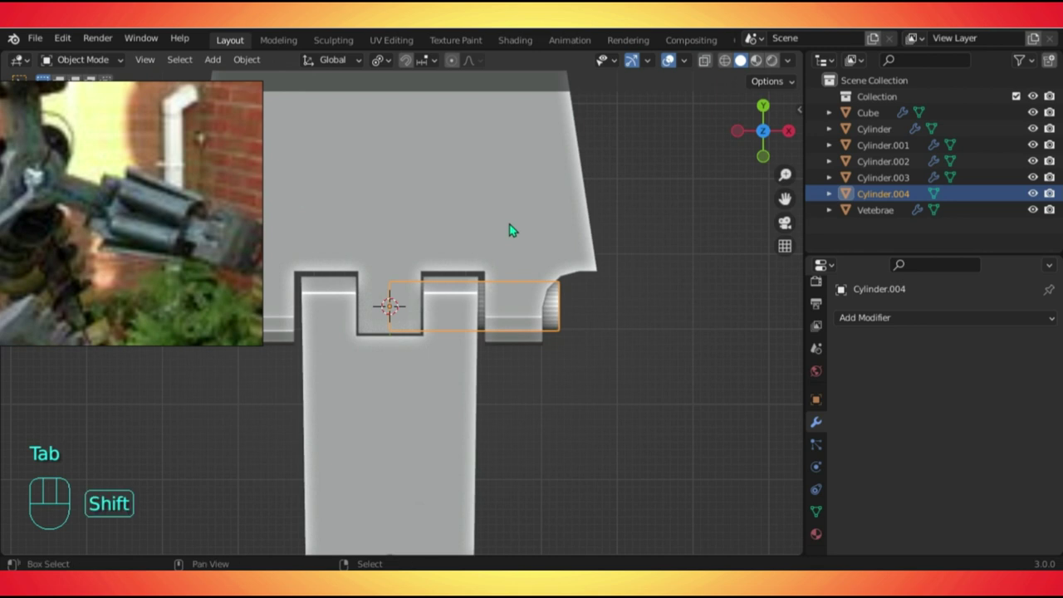
{"action": "left_click", "coordinate": [557, 305], "text": "shift"}
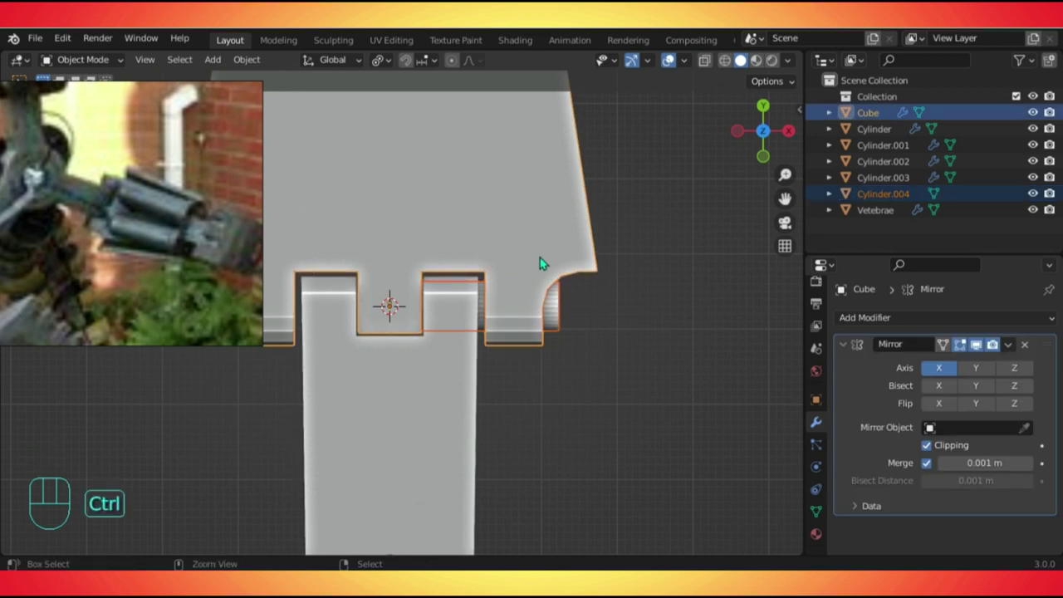
{"action": "key", "text": "ctrl+j"}
{"action": "middle_click_drag", "start_coordinate": [540, 263], "coordinate": [395, 267]}
Bevel the circular rim edge of the pin's outer end with 3 segments.
{"action": "key", "text": "Tab"}
{"action": "scroll", "coordinate": [541, 352], "scroll_direction": "up", "scroll_amount": 3}
{"action": "scroll", "coordinate": [514, 305], "scroll_direction": "up", "scroll_amount": 1}
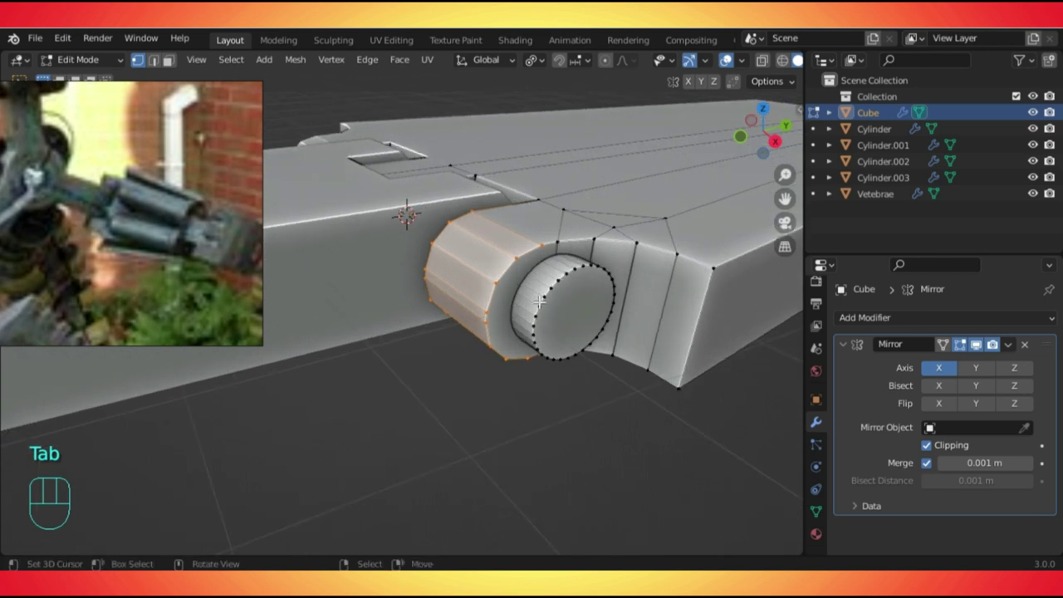
{"action": "key", "text": "2"}
{"action": "middle_click_drag", "start_coordinate": [571, 298], "coordinate": [562, 348], "text": "shift"}
{"action": "key", "text": "ctrl+b"}
{"action": "scroll", "coordinate": [578, 361], "scroll_direction": "up", "scroll_amount": 5}
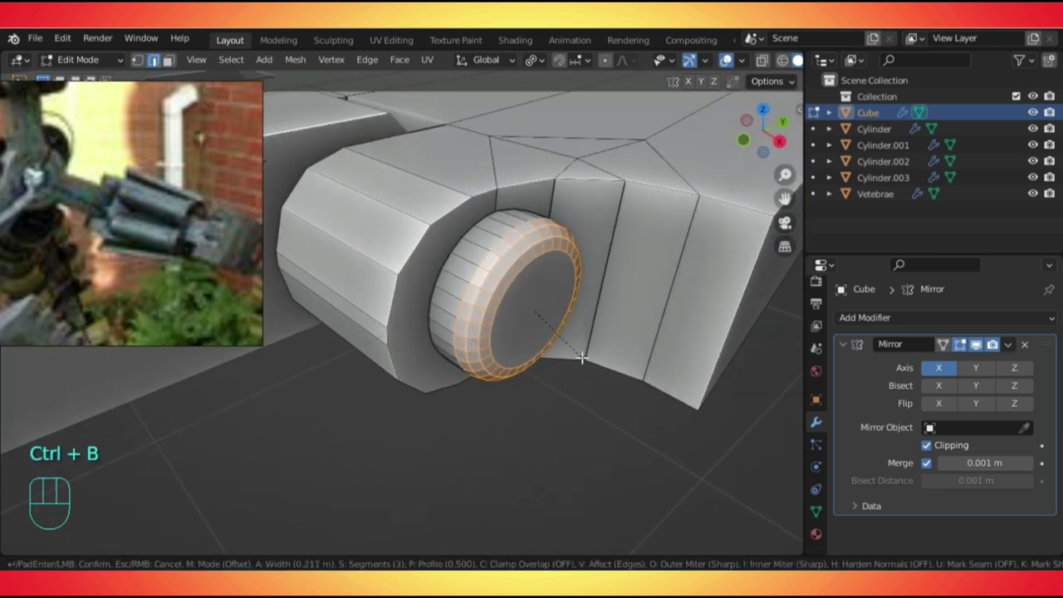
{"action": "left_click", "coordinate": [592, 374]}
{"action": "key", "text": "Tab"}
Add a Bevel modifier to the finger plate with an amount of 0.11 m and 2 segments.
{"action": "scroll", "coordinate": [524, 352], "scroll_direction": "down", "scroll_amount": 3}
{"action": "middle_click_drag", "start_coordinate": [524, 352], "coordinate": [495, 352]}
{"action": "scroll", "coordinate": [492, 349], "scroll_direction": "down", "scroll_amount": 4}
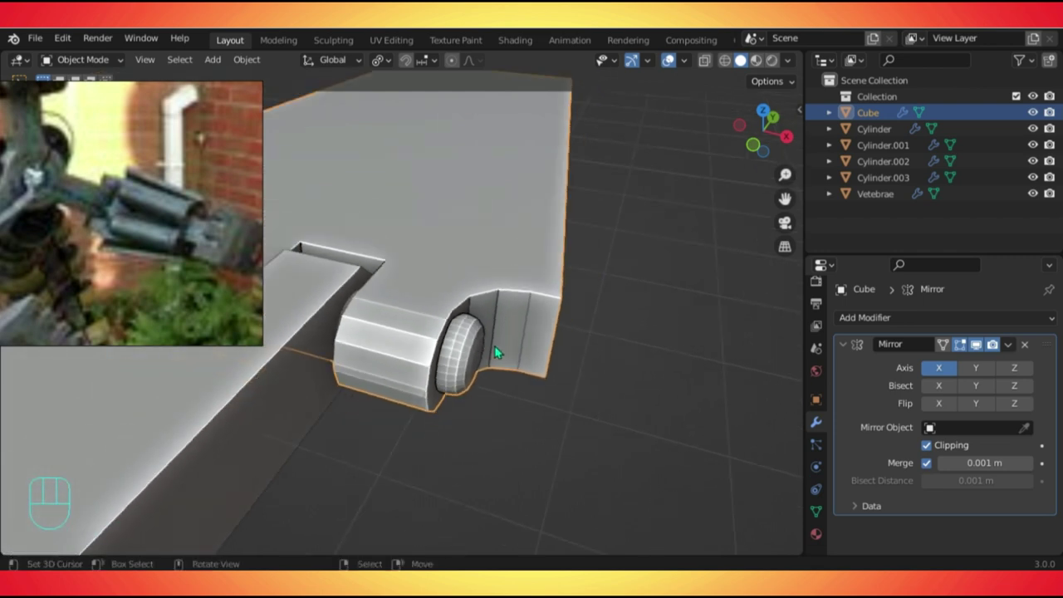
{"action": "scroll", "coordinate": [492, 353], "scroll_direction": "up", "scroll_amount": 3}
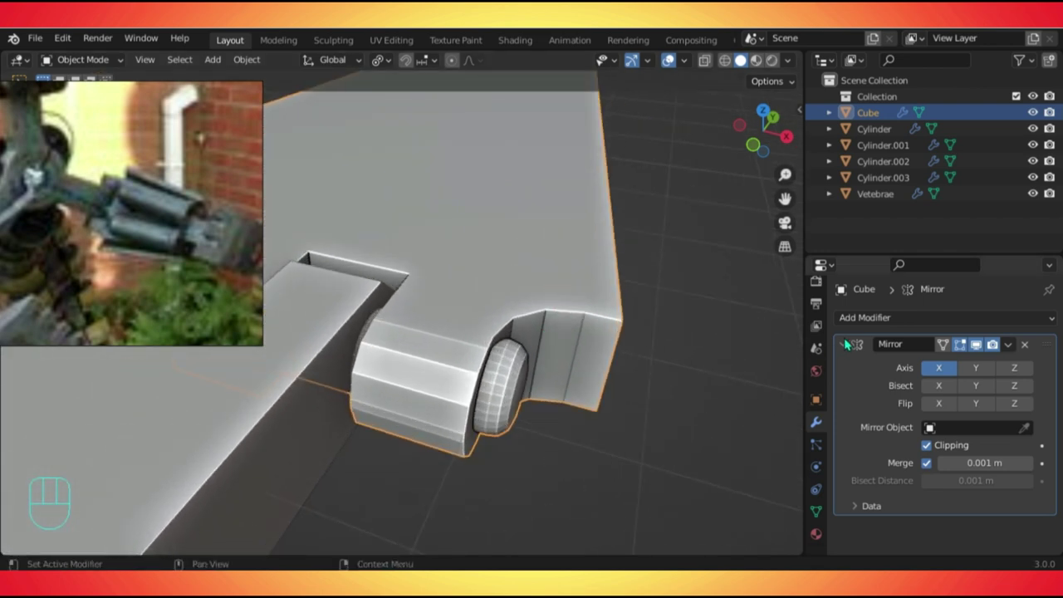
{"action": "left_click", "coordinate": [845, 344]}
{"action": "left_click", "coordinate": [864, 318]}
{"action": "scroll", "coordinate": [714, 69], "scroll_direction": "up", "scroll_amount": 2}
{"action": "left_click", "coordinate": [730, 50]}
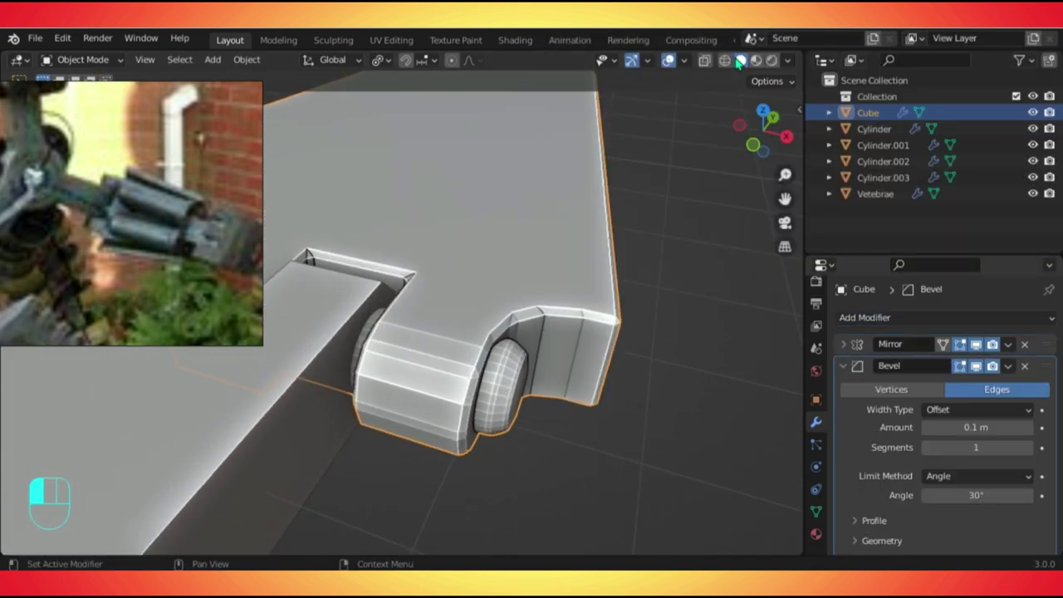
{"action": "left_click", "coordinate": [1028, 428]}
{"action": "left_click", "coordinate": [1029, 449]}
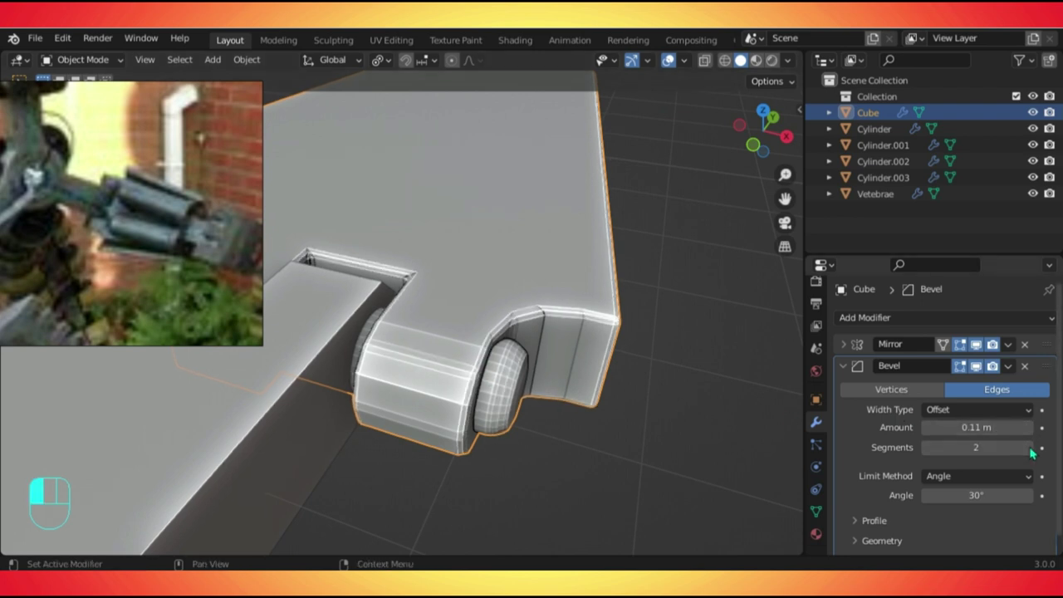
Inspect the bevelled finger plate and its hinge joint from close up, from a distance and from above.
{"action": "middle_click_drag", "start_coordinate": [332, 399], "coordinate": [437, 297]}
{"action": "right_click", "coordinate": [437, 297]}
{"action": "left_click", "coordinate": [411, 287]}
{"action": "middle_click_drag", "start_coordinate": [380, 380], "coordinate": [489, 382]}
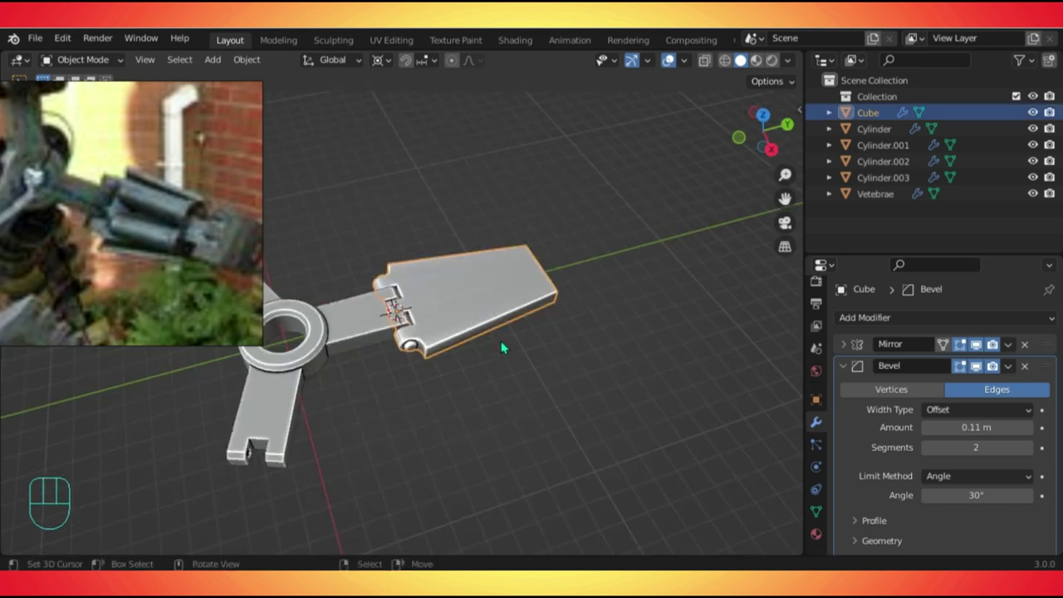
{"action": "key", "text": "KP_7"}
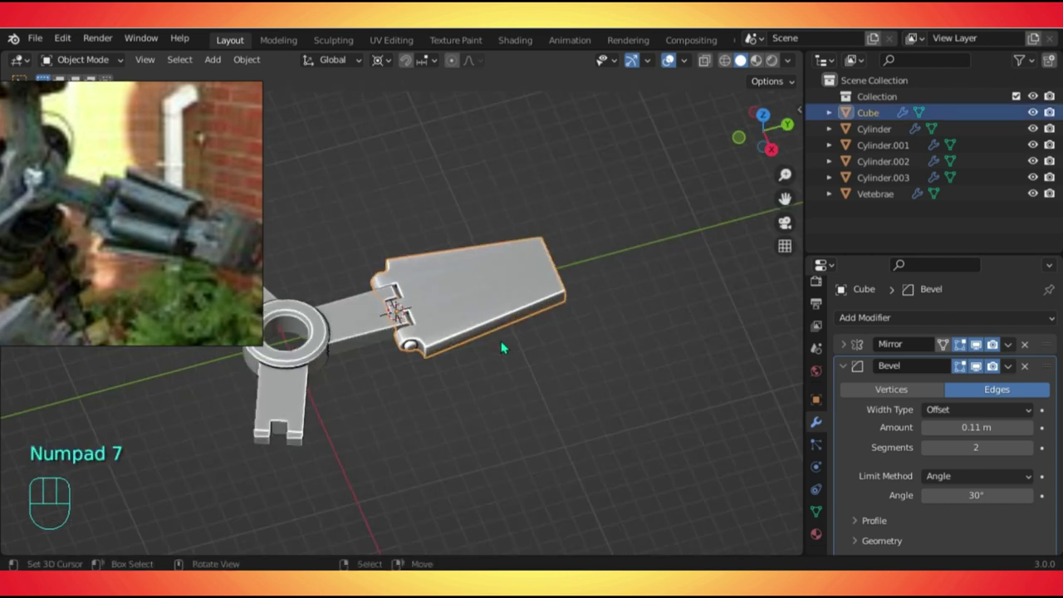
{"action": "middle_click_drag", "start_coordinate": [419, 324], "coordinate": [458, 357], "text": "shift"}
{"action": "scroll", "coordinate": [456, 357], "scroll_direction": "up", "scroll_amount": 3}
{"action": "middle_click_drag", "start_coordinate": [429, 411], "coordinate": [430, 474], "text": "shift"}
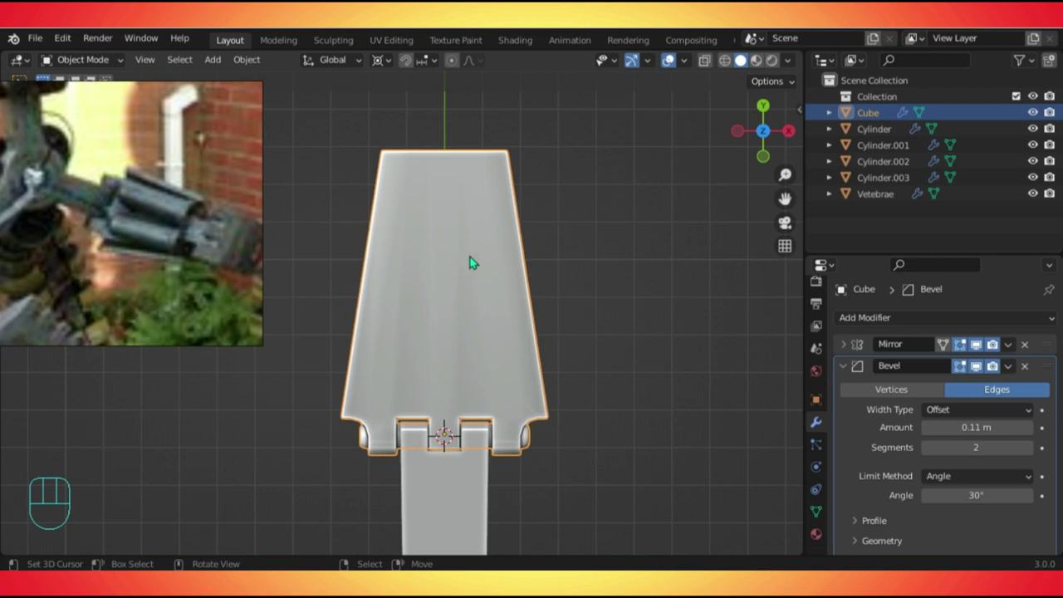
{"action": "scroll", "coordinate": [468, 284], "scroll_direction": "up", "scroll_amount": 1}
{"action": "middle_click_drag", "start_coordinate": [483, 301], "coordinate": [512, 358], "text": "shift"}
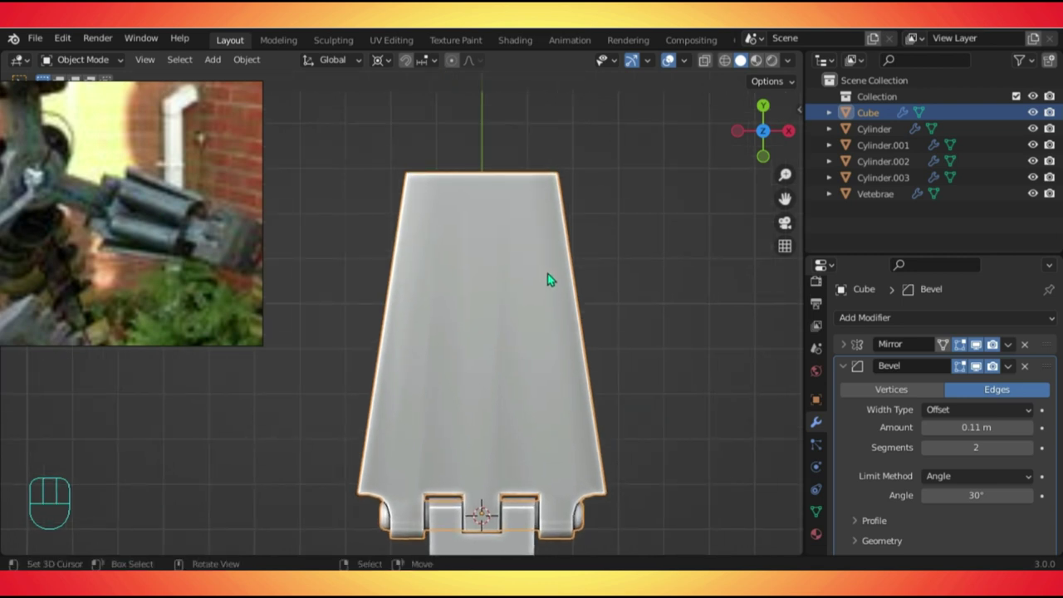
Slide the tip end of the outermost lengthwise edge towards the plate's outer side by a factor of about 0.24.
{"action": "key", "text": "Tab"}
{"action": "middle_click_drag", "start_coordinate": [542, 258], "coordinate": [530, 200]}
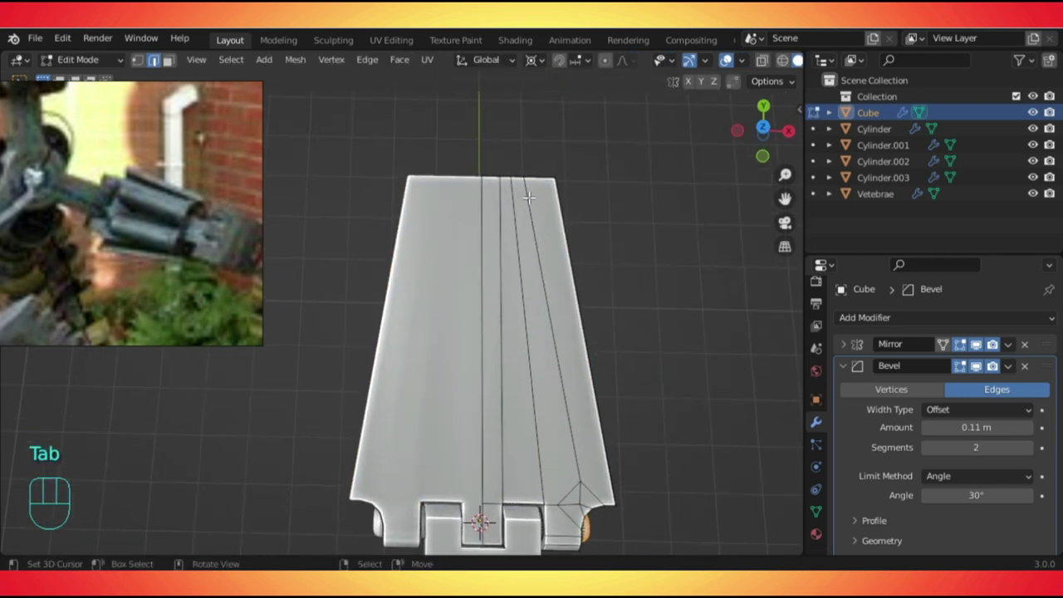
{"action": "key", "text": "Tab"}
{"action": "key", "text": "KP_7"}
{"action": "key", "text": "Tab"}
{"action": "key", "text": "KP_1"}
{"action": "key", "text": "alt+z"}
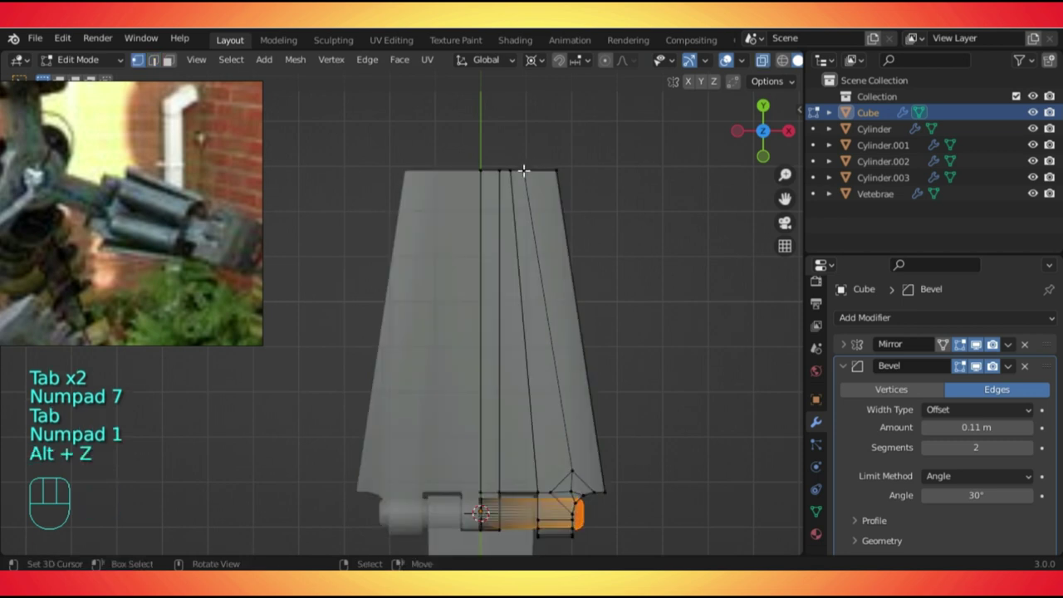
{"action": "left_click", "coordinate": [536, 223]}
{"action": "key", "text": "alt+z"}
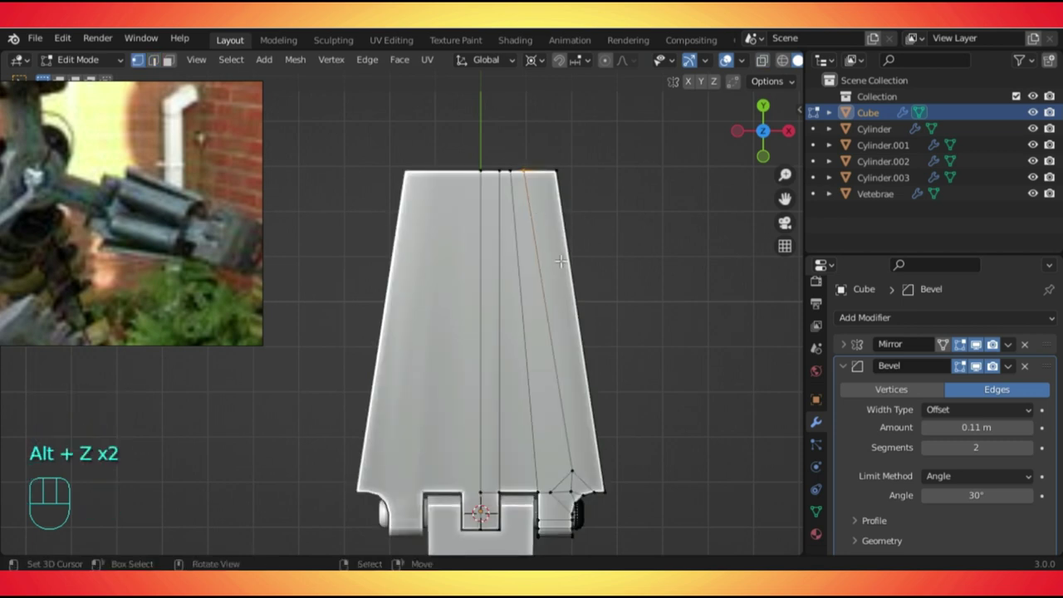
{"action": "key", "text": "g"}
{"action": "key", "text": "g"}
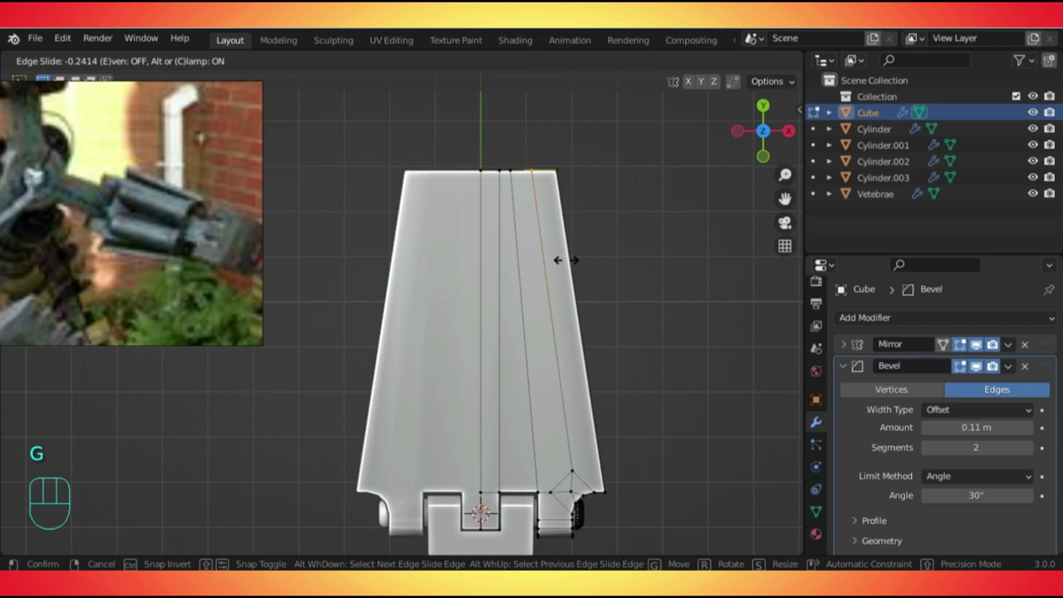
{"action": "left_click", "coordinate": [566, 260]}
Extrude the narrow top face along the plate's outer side upwards by about 0.54 m to form a side rail.
{"action": "key", "text": "2"}
{"action": "key", "text": "3"}
{"action": "left_click", "coordinate": [551, 269]}
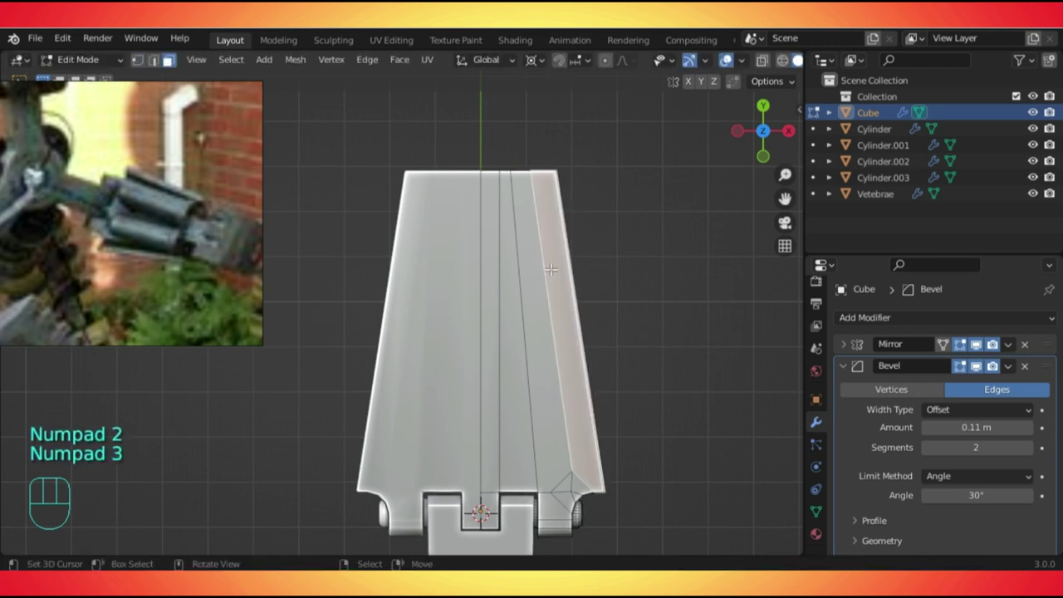
{"action": "scroll", "coordinate": [582, 387], "scroll_direction": "up", "scroll_amount": 2}
{"action": "middle_click_drag", "start_coordinate": [582, 386], "coordinate": [513, 242], "text": "shift"}
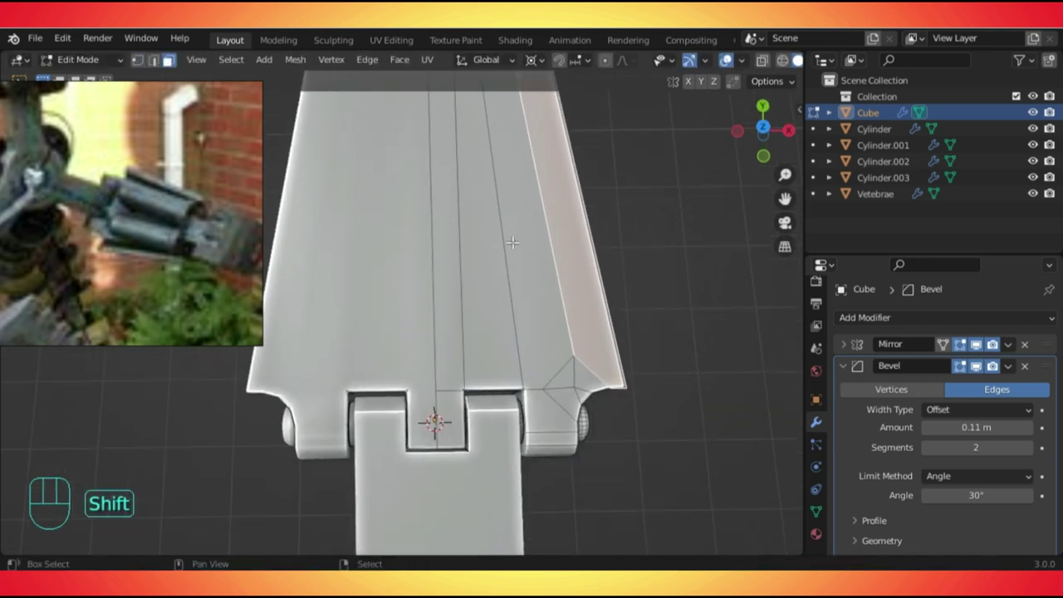
{"action": "scroll", "coordinate": [518, 269], "scroll_direction": "down", "scroll_amount": 1}
{"action": "middle_click_drag", "start_coordinate": [546, 322], "coordinate": [518, 178]}
{"action": "key", "text": "e"}
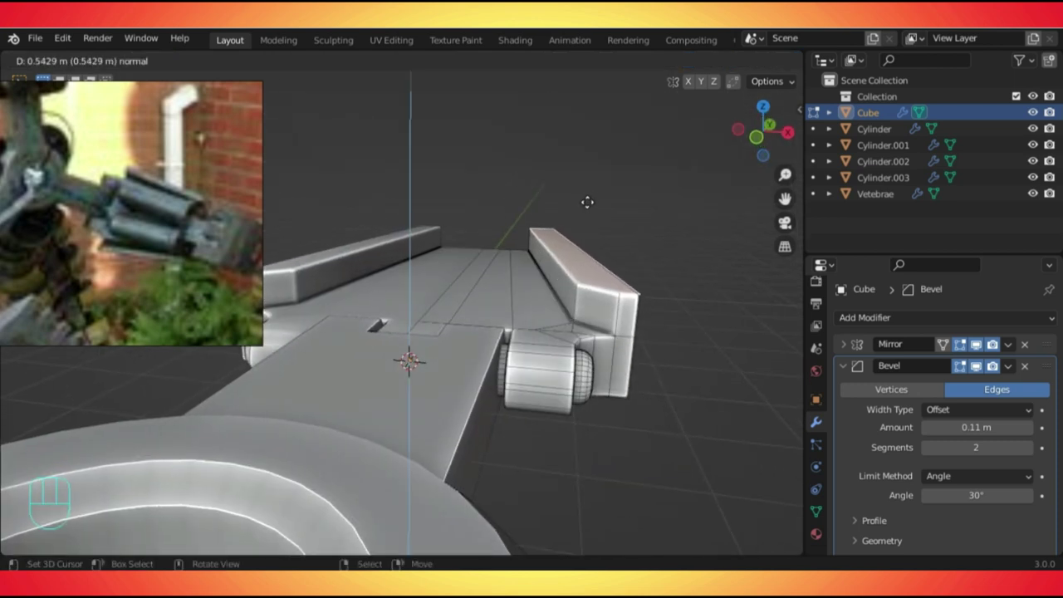
{"action": "left_click", "coordinate": [589, 274]}
Move the rail's top face outwards along X by about 0.2 m so that the rail flares.
{"action": "key", "text": "g"}
{"action": "key", "text": "x"}
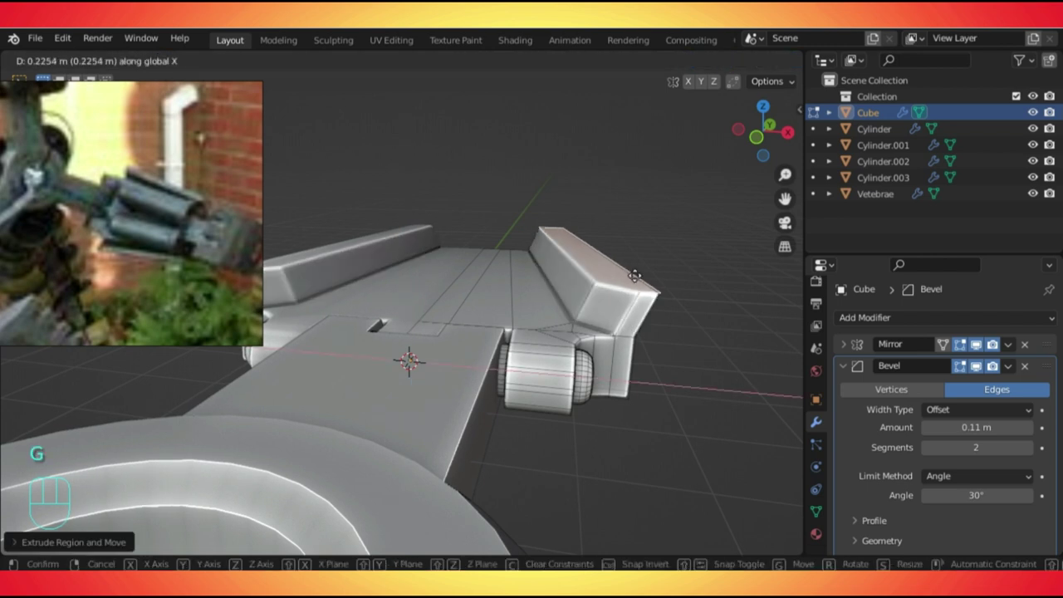
{"action": "left_click", "coordinate": [629, 276]}
{"action": "middle_click_drag", "start_coordinate": [580, 309], "coordinate": [591, 378]}
{"action": "middle_click_drag", "start_coordinate": [644, 148], "coordinate": [573, 318], "text": "shift"}
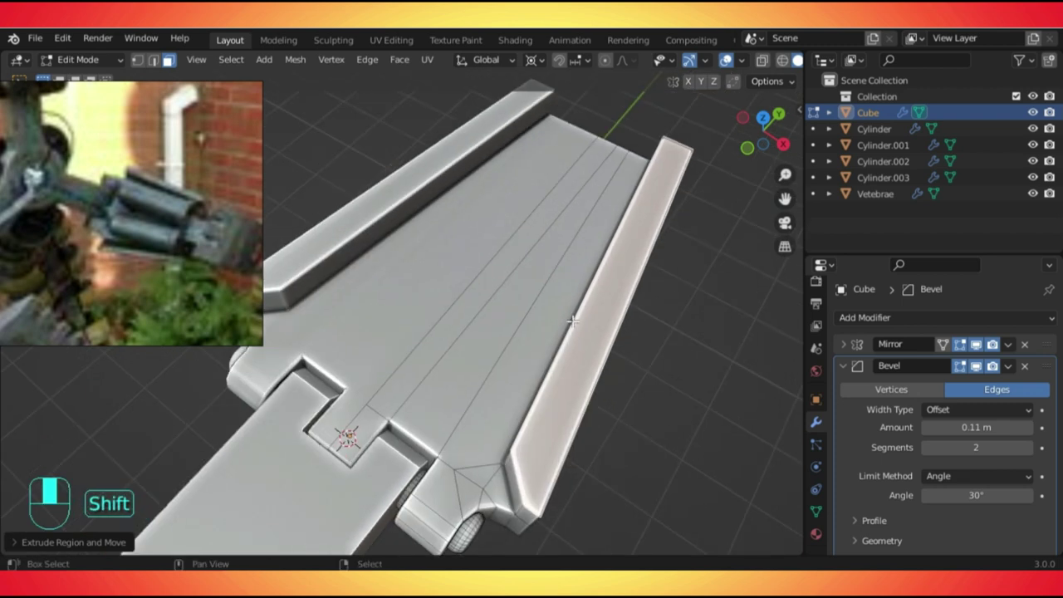
Select the inner top edge of the side rail and move it outwards along X to narrow the rail's top.
{"action": "key", "text": "2"}
{"action": "right_click", "coordinate": [600, 267], "text": "alt"}
{"action": "key", "text": "KP_2"}
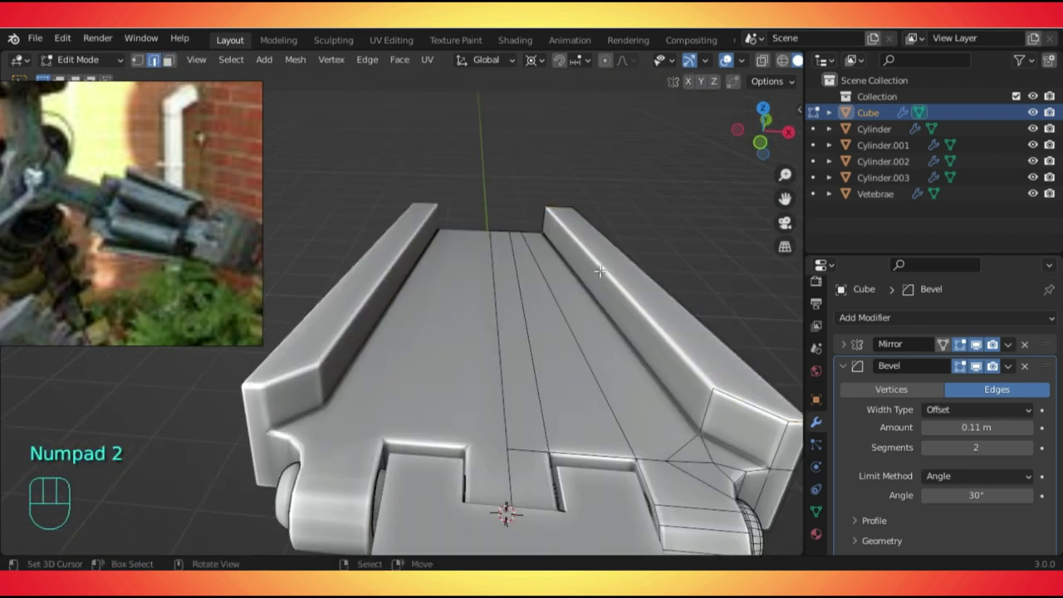
{"action": "key", "text": "alt+z"}
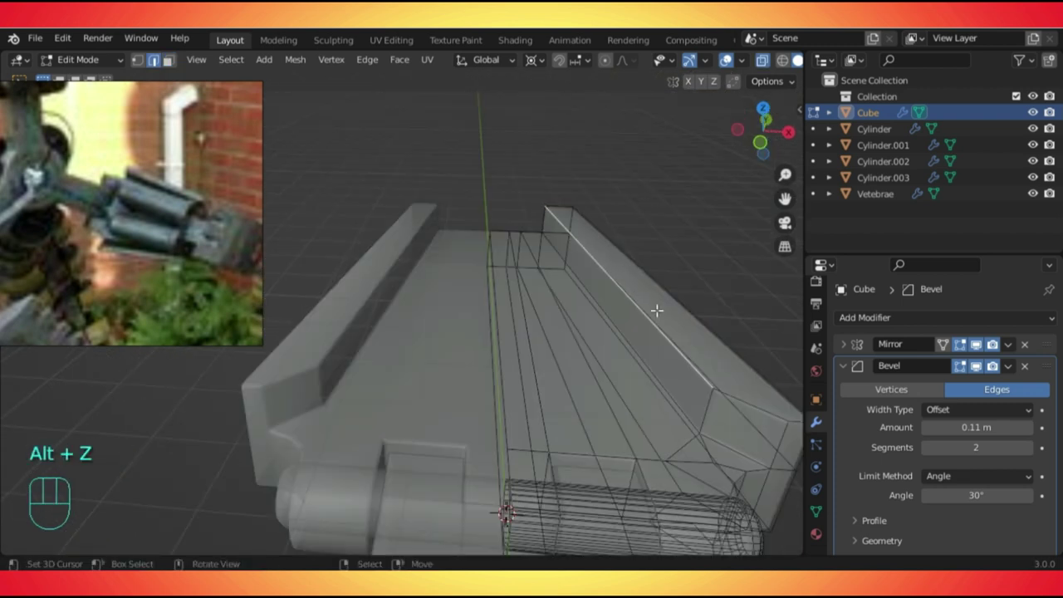
{"action": "key", "text": "alt+z"}
{"action": "middle_click_drag", "start_coordinate": [654, 341], "coordinate": [453, 324]}
{"action": "key", "text": "Tab"}
{"action": "key", "text": "KP_7"}
{"action": "key", "text": "Tab"}
{"action": "scroll", "coordinate": [512, 239], "scroll_direction": "down", "scroll_amount": 2}
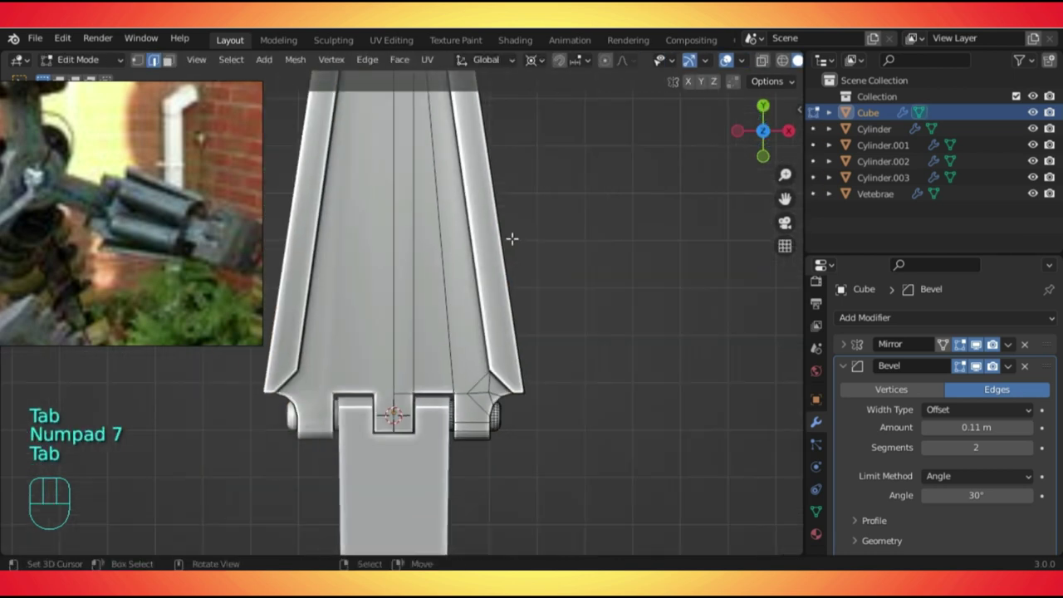
{"action": "key", "text": "g"}
{"action": "key", "text": "x"}
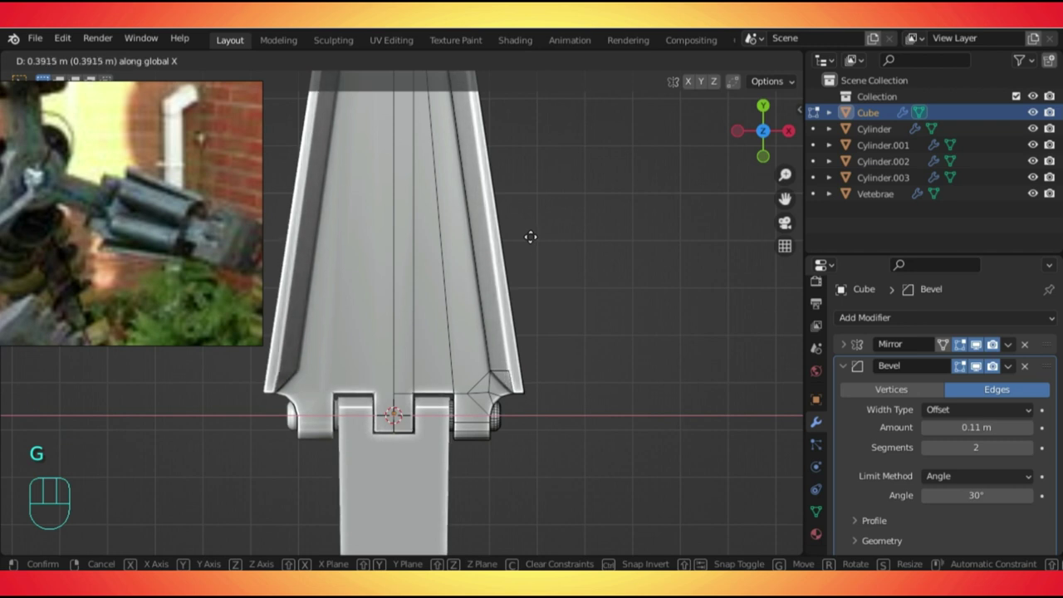
{"action": "left_click", "coordinate": [524, 237]}
Examine the flared side rails and the plate's tip end, comparing them with the reference photo.
{"action": "scroll", "coordinate": [519, 236], "scroll_direction": "down", "scroll_amount": 2}
{"action": "middle_click_drag", "start_coordinate": [518, 235], "coordinate": [493, 297], "text": "shift"}
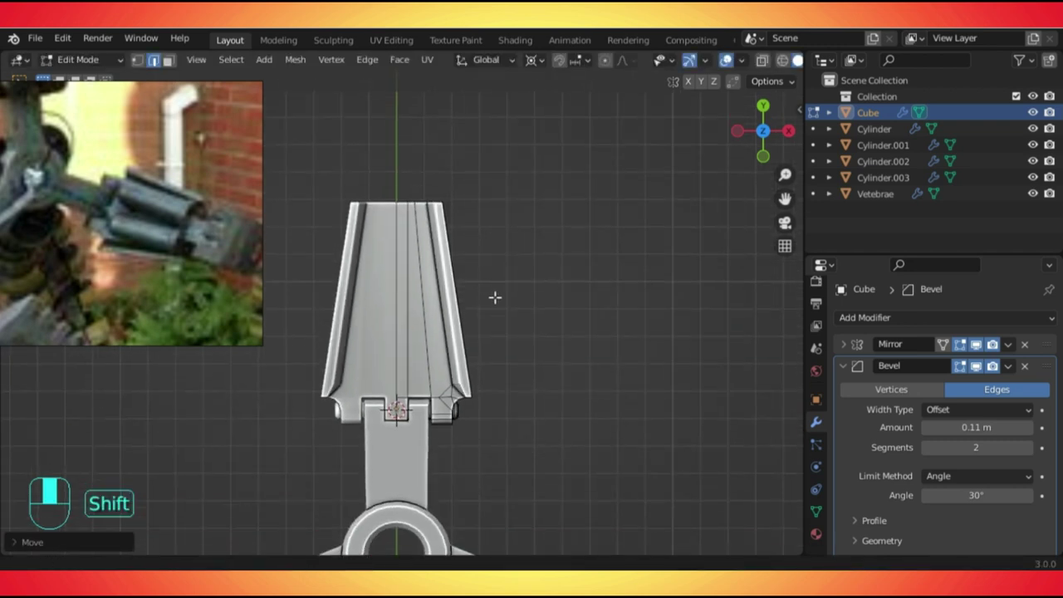
{"action": "scroll", "coordinate": [515, 241], "scroll_direction": "up", "scroll_amount": 5}
{"action": "key", "text": "Tab"}
{"action": "middle_click_drag", "start_coordinate": [529, 246], "coordinate": [296, 185]}
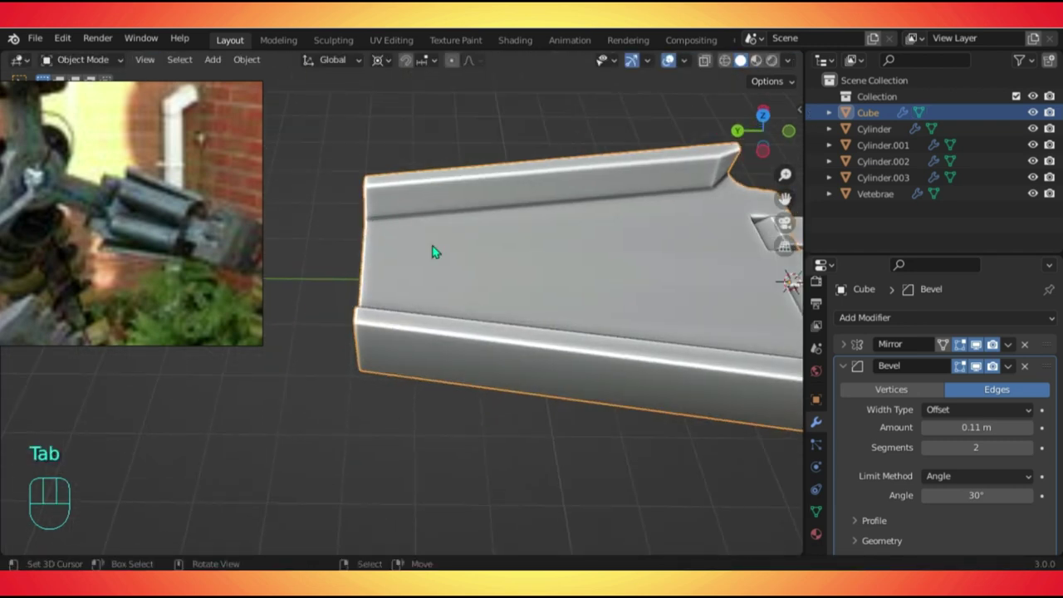
{"action": "middle_click_drag", "start_coordinate": [435, 250], "coordinate": [449, 229]}
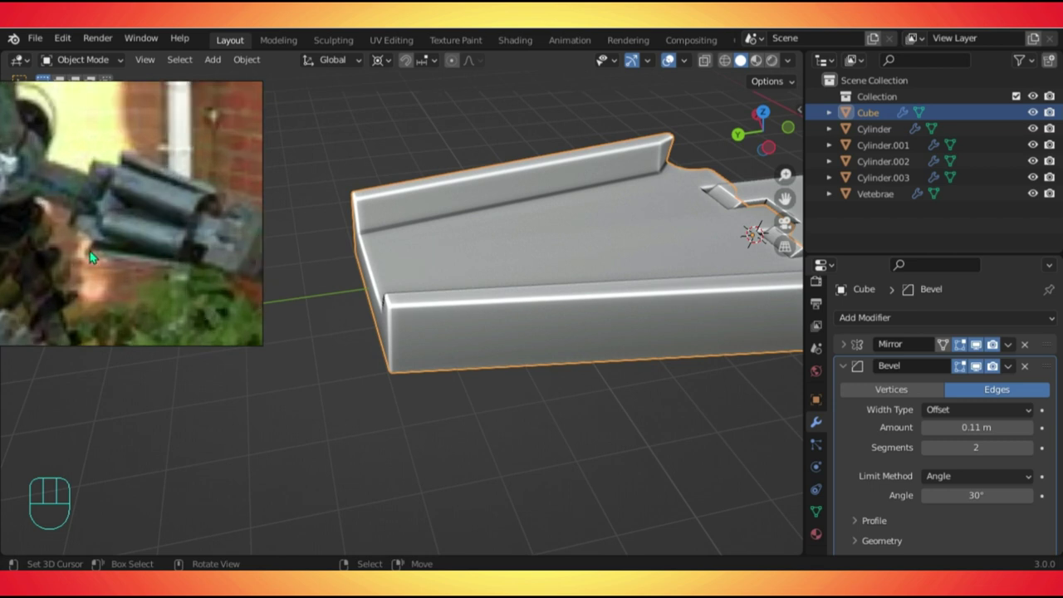
{"action": "scroll", "coordinate": [488, 249], "scroll_direction": "down", "scroll_amount": 2}
{"action": "middle_click_drag", "start_coordinate": [491, 254], "coordinate": [587, 215]}
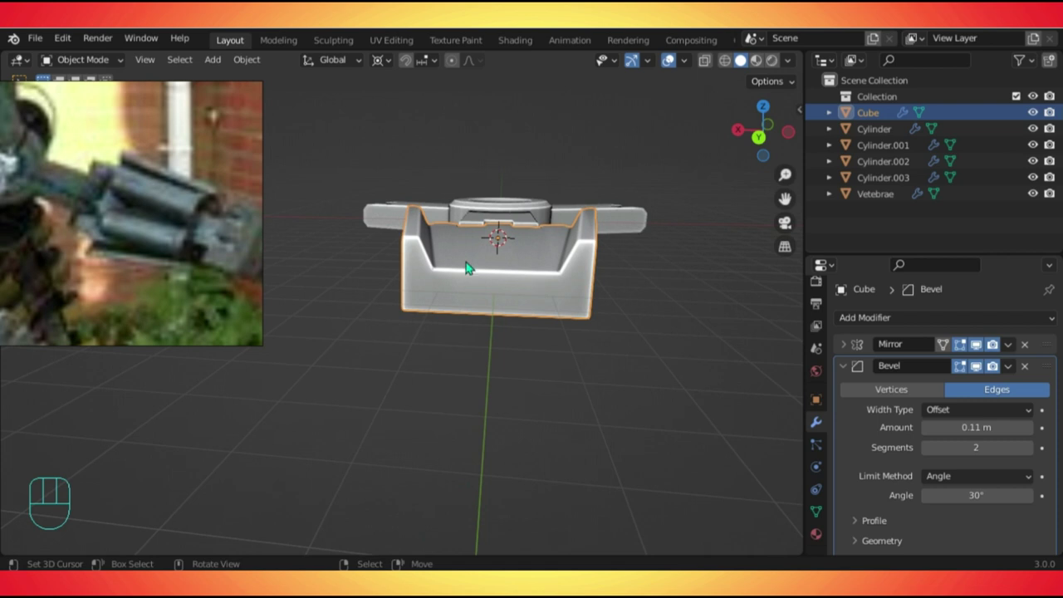
Lower the top edges between the rails at the plate's tip end slightly along Z.
{"action": "key", "text": "Tab"}
{"action": "right_click", "coordinate": [444, 269]}
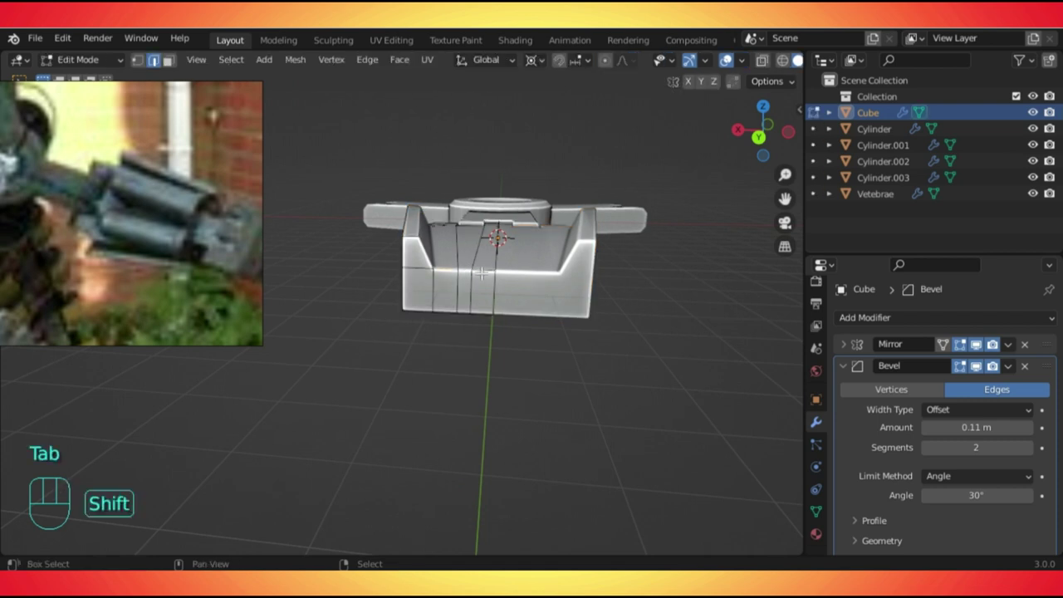
{"action": "key", "text": "g"}
{"action": "key", "text": "z"}
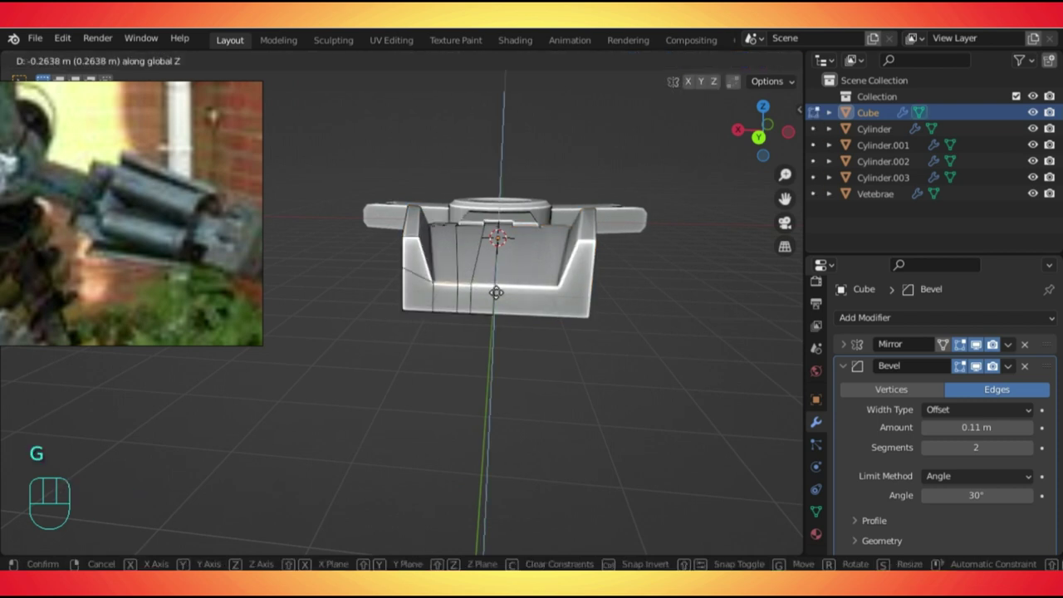
{"action": "left_click", "coordinate": [494, 289]}
Select the bottom edges of the plate's tip end and raise them about 0.29 m along Z to taper the underside.
{"action": "middle_click_drag", "start_coordinate": [493, 288], "coordinate": [437, 316]}
{"action": "key", "text": "shift"}
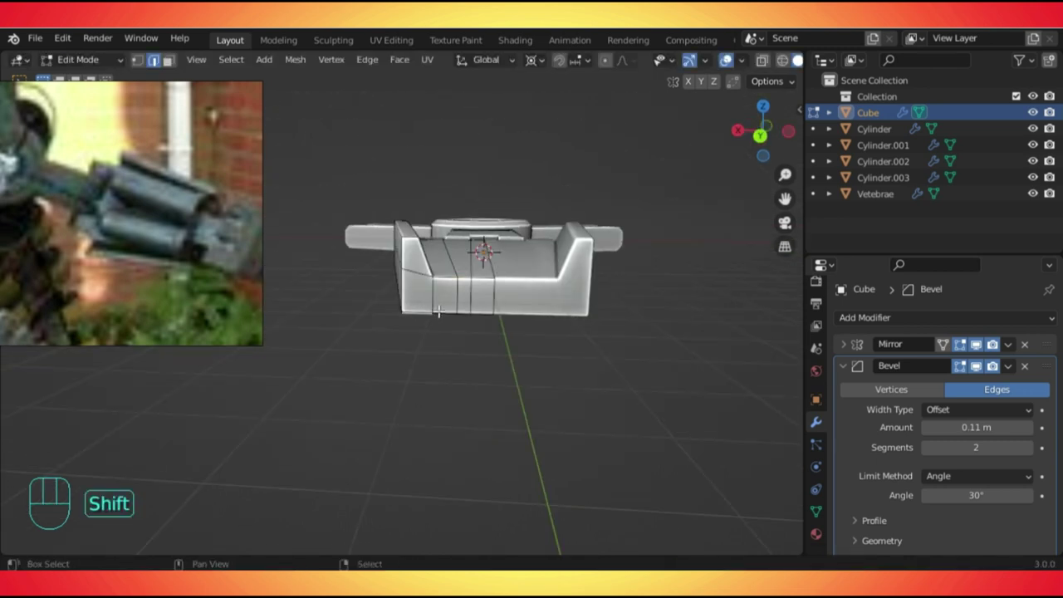
{"action": "middle_click_drag", "start_coordinate": [483, 287], "coordinate": [452, 330]}
{"action": "key", "text": "Tab"}
{"action": "key", "text": "KP_3"}
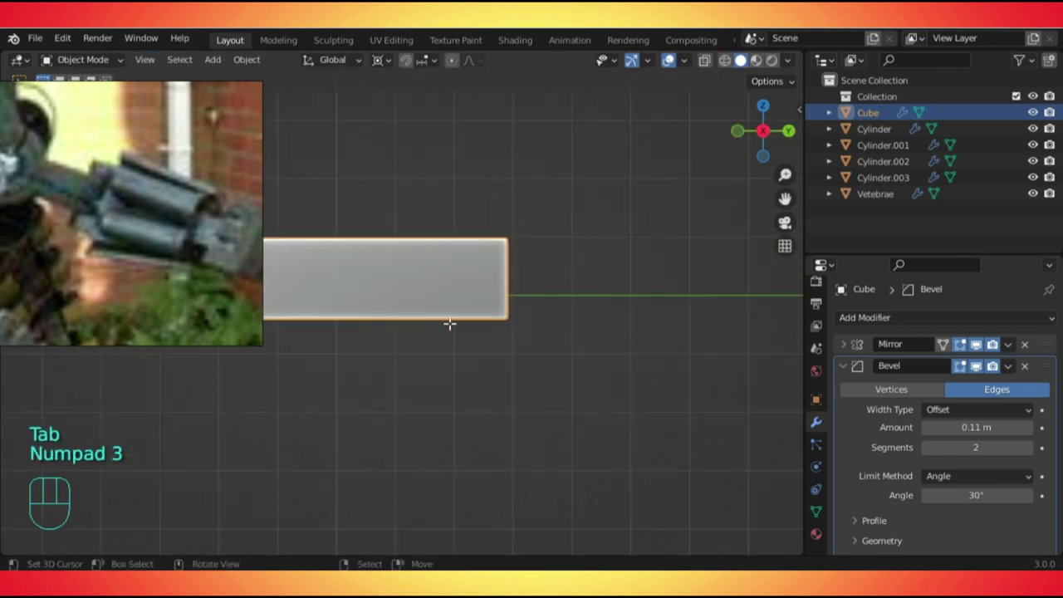
{"action": "key", "text": "Tab"}
{"action": "middle_click_drag", "start_coordinate": [442, 344], "coordinate": [515, 349], "text": "shift"}
{"action": "middle_click_drag", "start_coordinate": [384, 349], "coordinate": [524, 358]}
{"action": "scroll", "coordinate": [527, 357], "scroll_direction": "up", "scroll_amount": 1}
{"action": "key", "text": "g"}
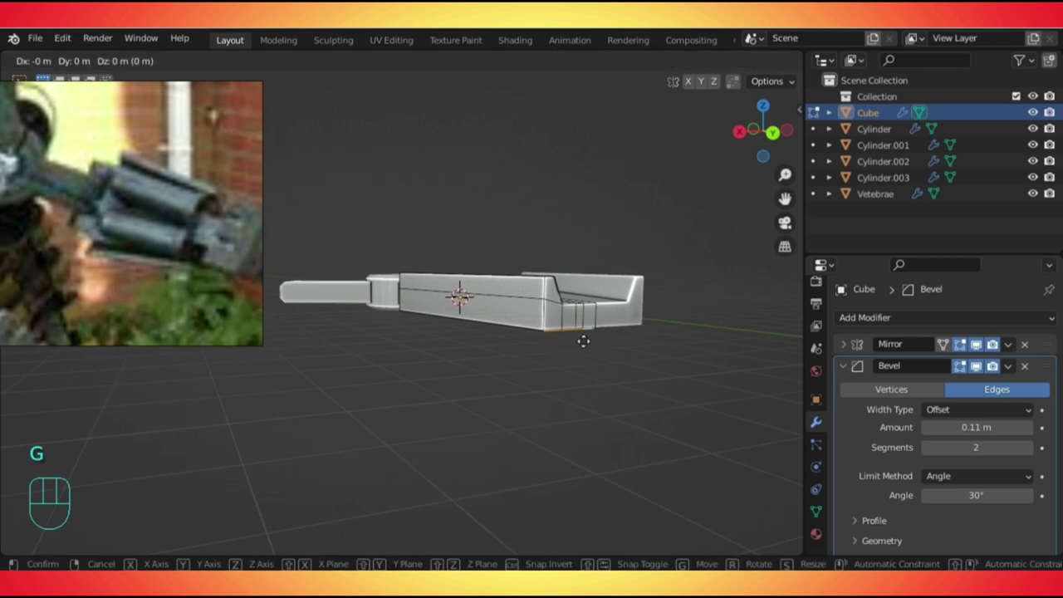
{"action": "key", "text": "z"}
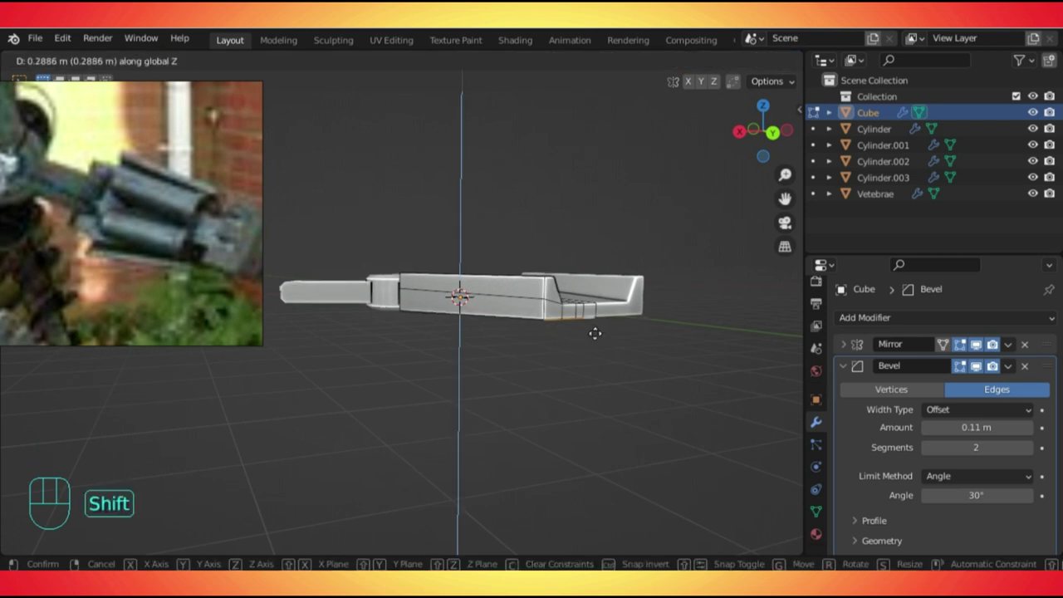
{"action": "left_click", "coordinate": [595, 333]}
Select the side rail's top vertices at the tip in side view and lower them about 0.27 m along Z.
{"action": "key", "text": "Tab"}
{"action": "key", "text": "KP_3"}
{"action": "key", "text": "Tab"}
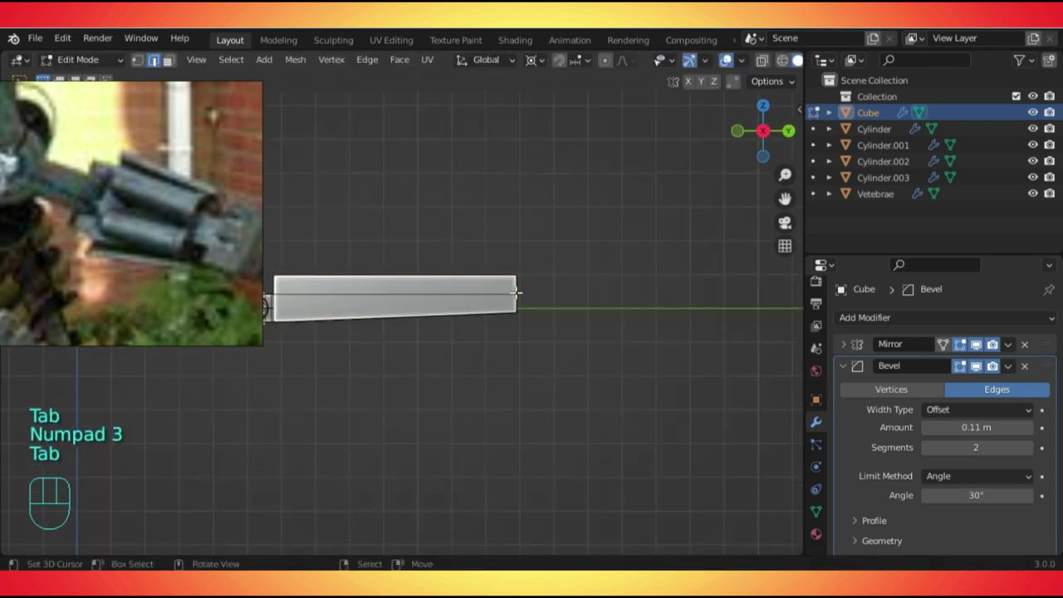
{"action": "key", "text": "KP_1"}
{"action": "key", "text": "alt+z"}
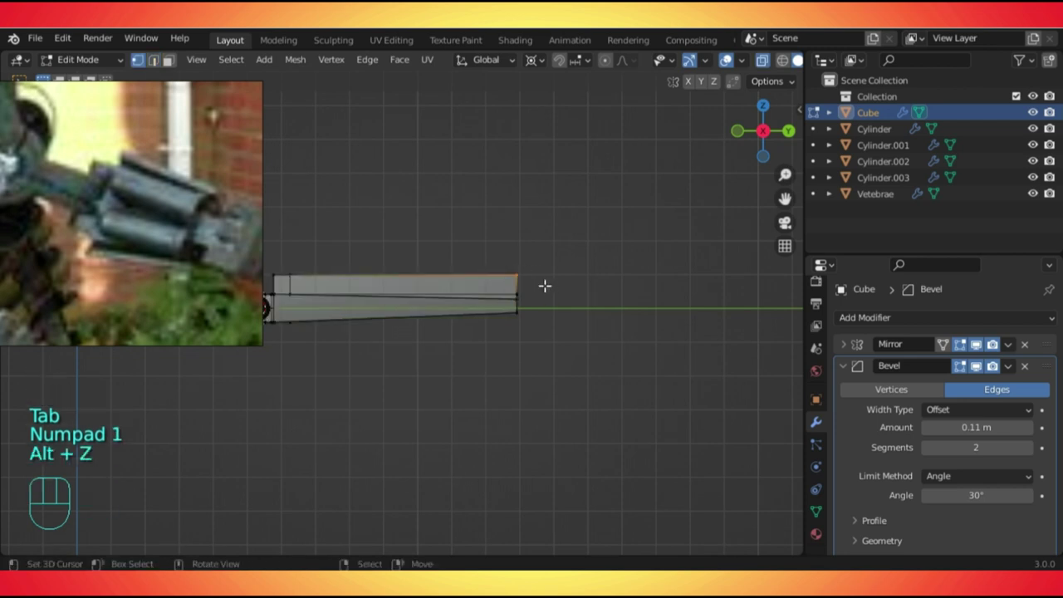
{"action": "key", "text": "alt+z"}
{"action": "key", "text": "g"}
{"action": "key", "text": "z"}
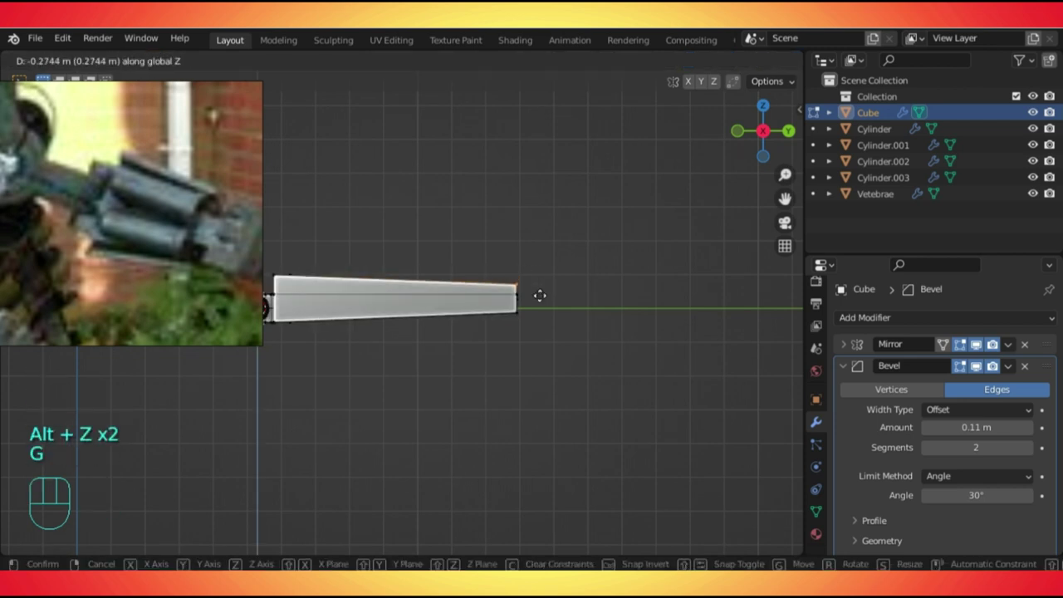
{"action": "left_click", "coordinate": [540, 296]}
Check the tapered finger plate in Object Mode and save the file.
{"action": "middle_click_drag", "start_coordinate": [541, 294], "coordinate": [344, 374]}
{"action": "key", "text": "Tab"}
{"action": "scroll", "coordinate": [496, 348], "scroll_direction": "up", "scroll_amount": 4}
{"action": "middle_click_drag", "start_coordinate": [544, 354], "coordinate": [573, 265]}
{"action": "key", "text": "ctrl+s"}
Place the 3D cursor beside the finger plate in top view and add a cylinder there within the plate's mesh.
{"action": "key", "text": "Tab"}
{"action": "key", "text": "KP_7"}
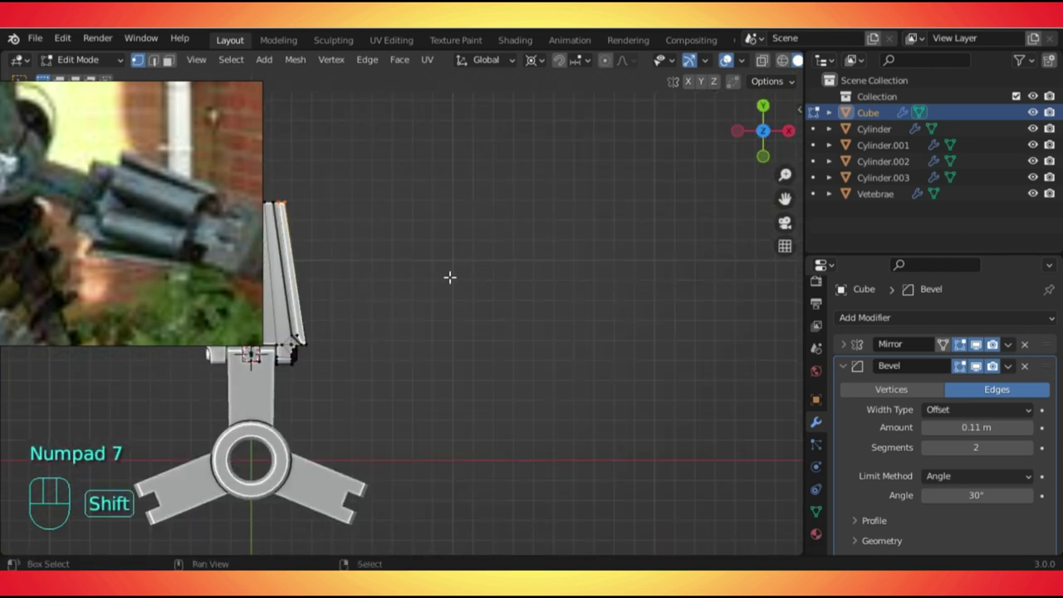
{"action": "middle_click_drag", "start_coordinate": [450, 278], "coordinate": [688, 243], "text": "shift"}
{"action": "scroll", "coordinate": [688, 242], "scroll_direction": "up", "scroll_amount": 2}
{"action": "middle_click_drag", "start_coordinate": [552, 194], "coordinate": [397, 320], "text": "shift"}
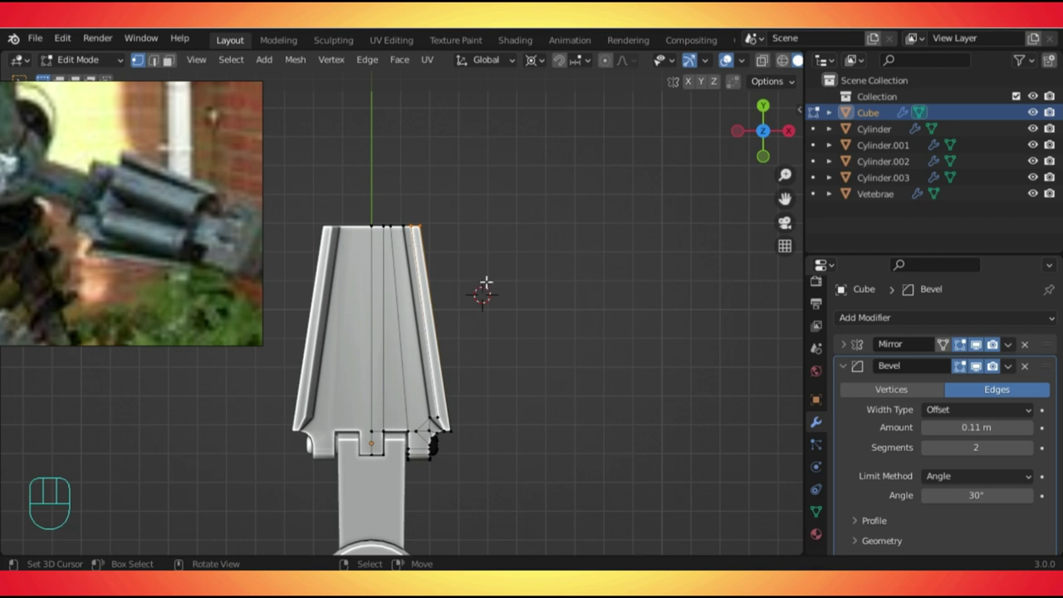
{"action": "key", "text": "shift+a"}
{"action": "left_click", "coordinate": [423, 171]}
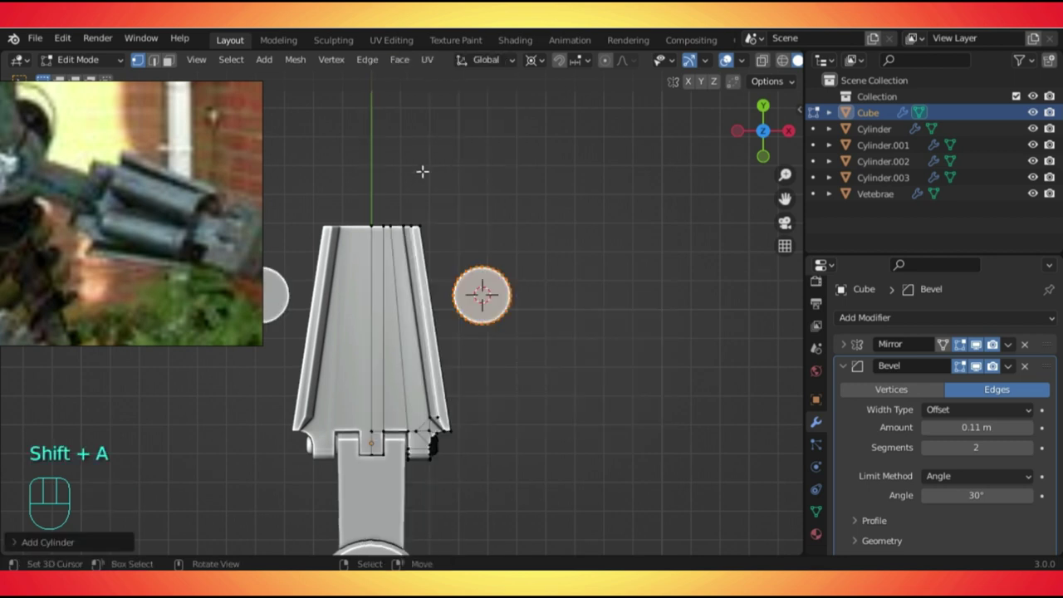
Rotate the new cylinder 90° about X, then scale it into a slim rod elongated along Y.
{"action": "type", "text": "rx90"}
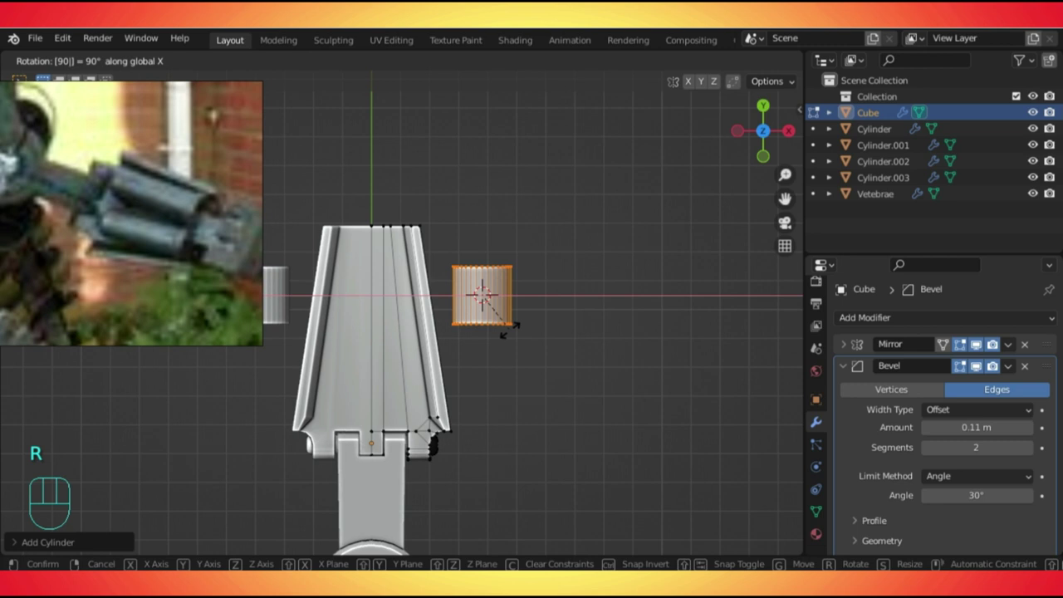
{"action": "key", "text": "Return"}
{"action": "key", "text": "s"}
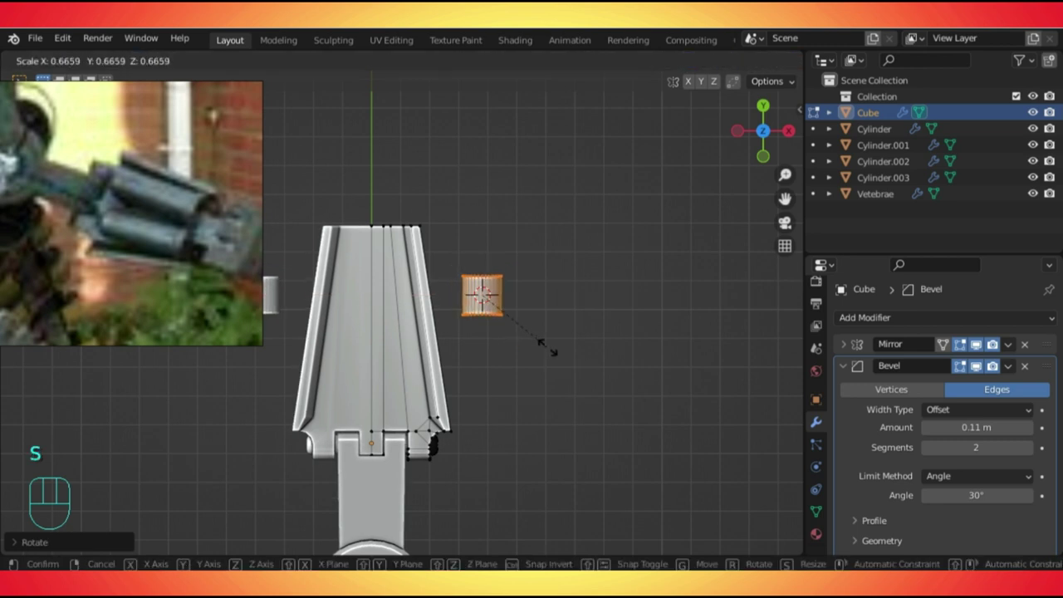
{"action": "key", "text": "y"}
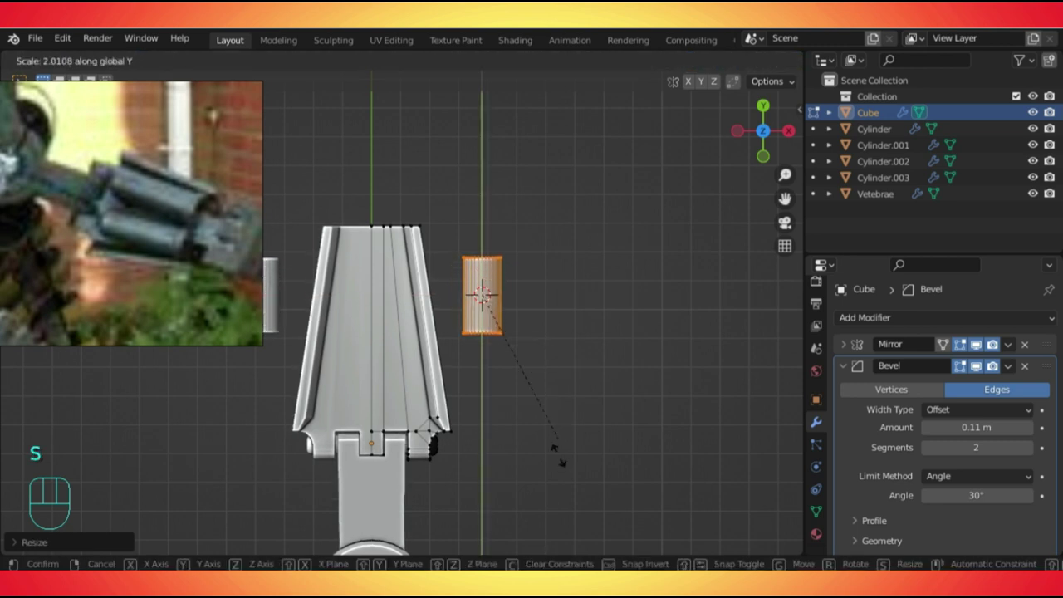
{"action": "left_click", "coordinate": [568, 135]}
{"action": "key", "text": "s"}
{"action": "left_click", "coordinate": [540, 405]}
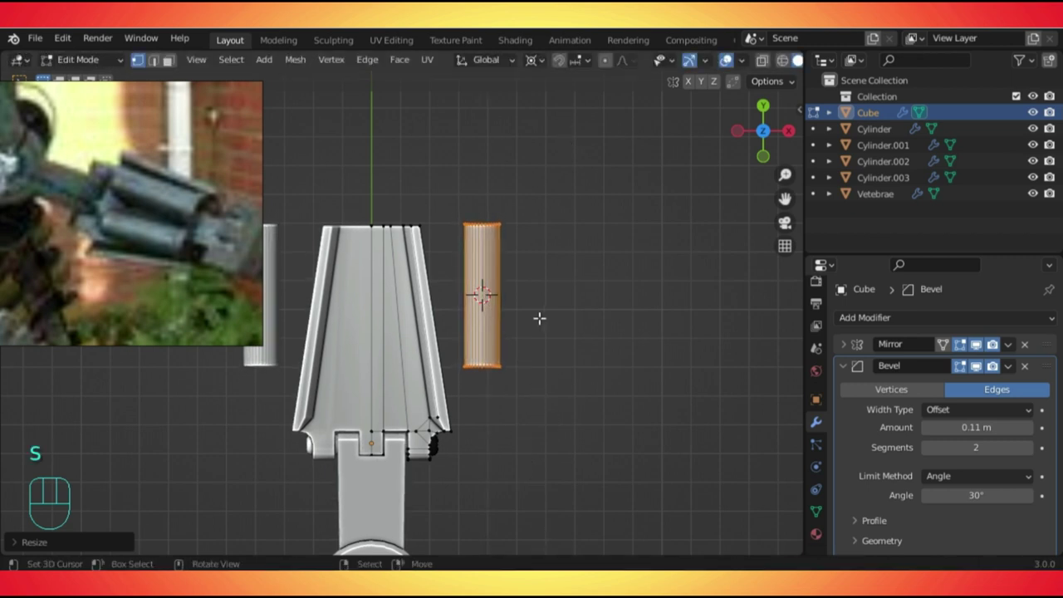
Move the cylinder about 3.1 m in −X and 0.7 m in −Y onto the plate, and tilt it about 5° around its own centre along the side rail.
{"action": "key", "text": "g"}
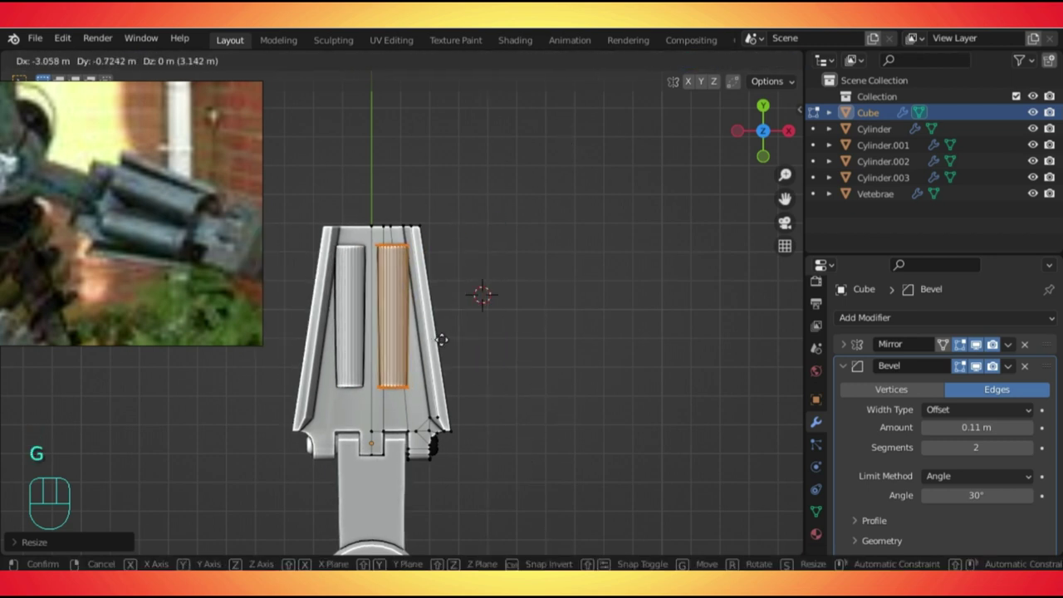
{"action": "left_click", "coordinate": [441, 340]}
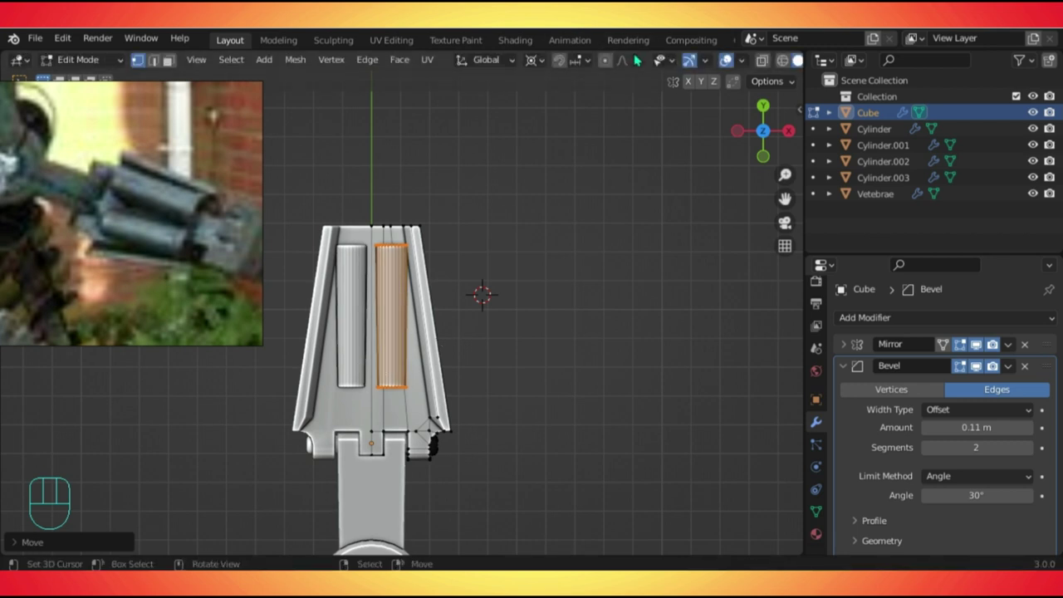
{"action": "key", "text": "r"}
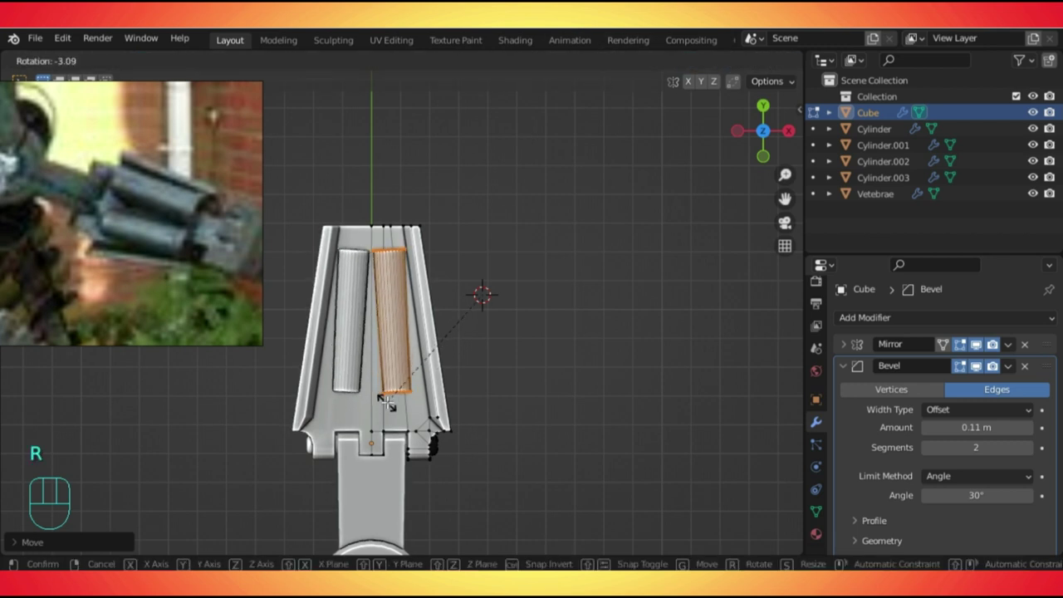
{"action": "right_click", "coordinate": [387, 403]}
{"action": "key", "text": "period"}
{"action": "left_click", "coordinate": [403, 324]}
{"action": "key", "text": "r"}
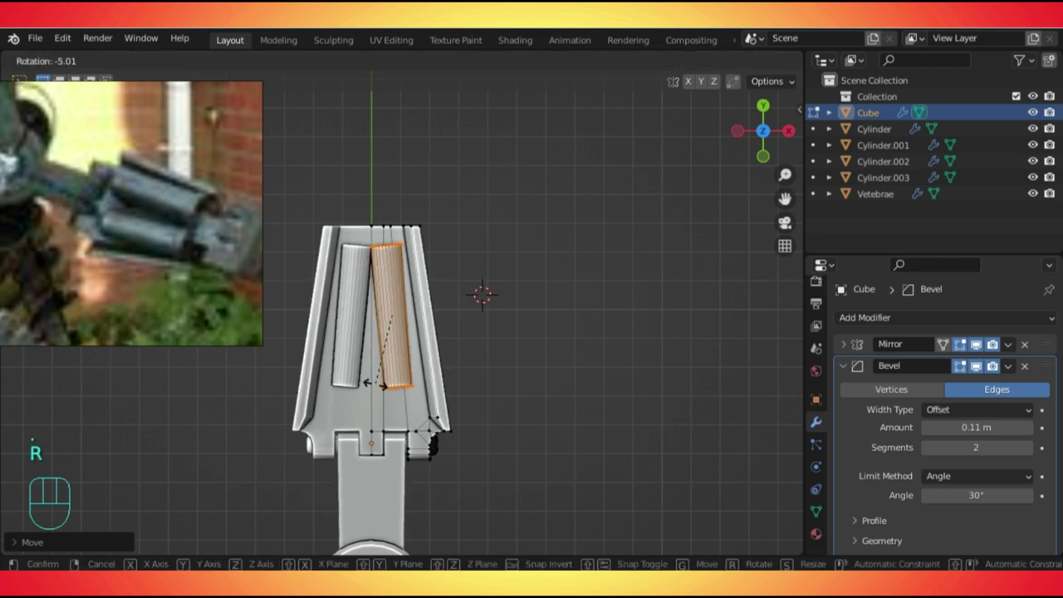
{"action": "left_click", "coordinate": [380, 384]}
Raise the tilted cylinder about 0.9 m along Z out of the plate and check its placement in top view.
{"action": "middle_click_drag", "start_coordinate": [332, 283], "coordinate": [342, 288]}
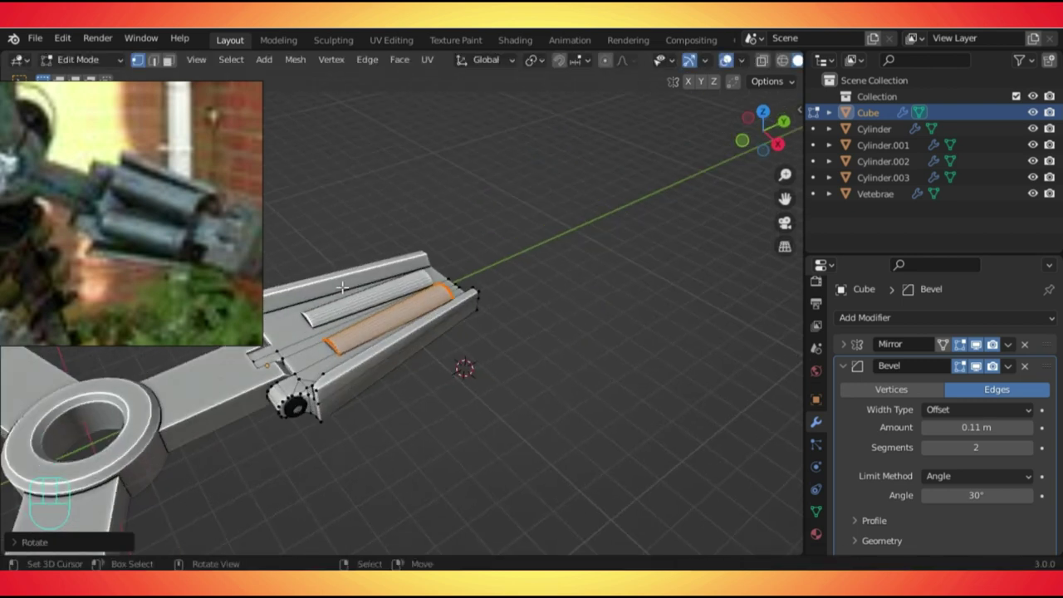
{"action": "key", "text": "g"}
{"action": "key", "text": "z"}
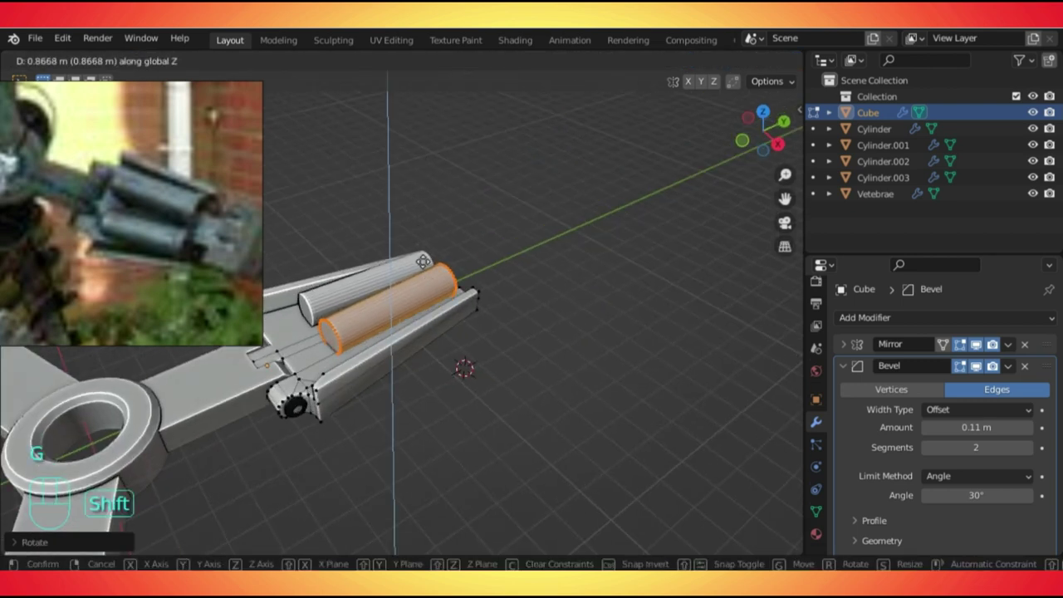
{"action": "left_click", "coordinate": [439, 251]}
{"action": "middle_click_drag", "start_coordinate": [496, 265], "coordinate": [494, 293]}
{"action": "key", "text": "Tab"}
{"action": "key", "text": "KP_7"}
{"action": "key", "text": "Tab"}
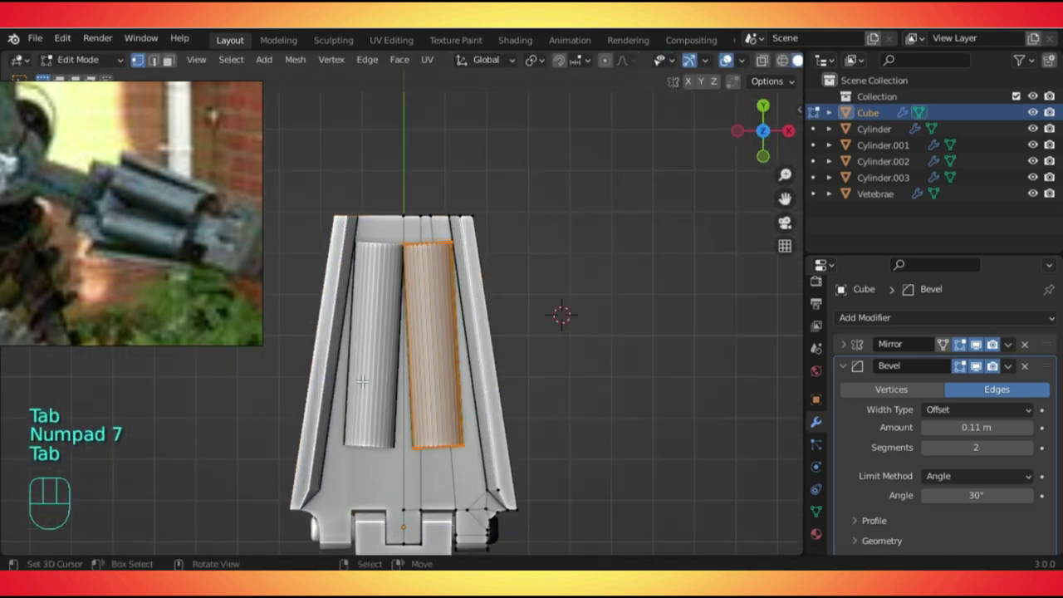
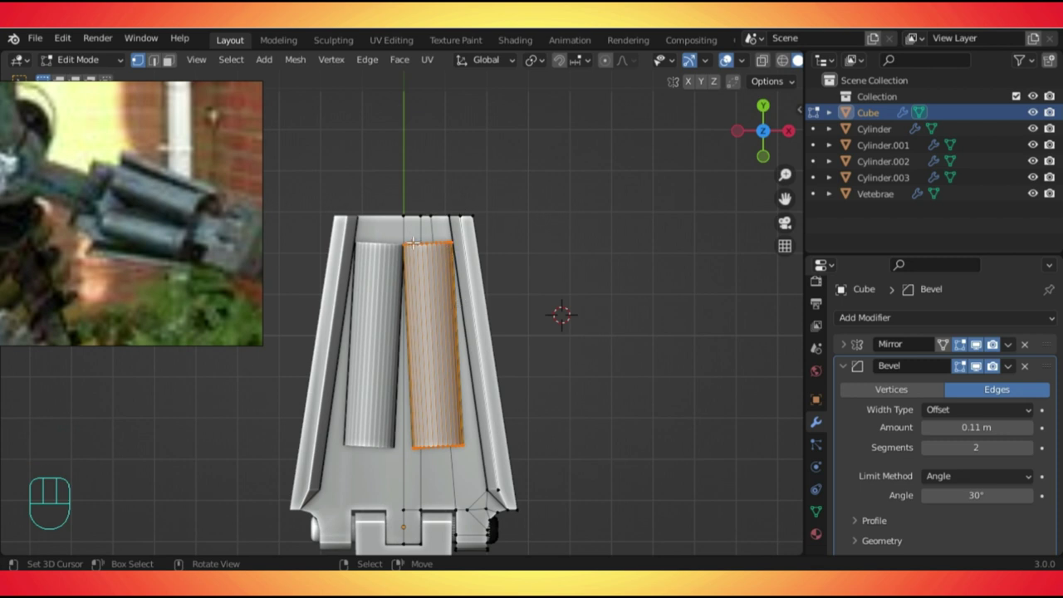
Try to scale the tilted cylinder down slightly and shift it away from the finger plate's centreline.
{"action": "middle_click_drag", "start_coordinate": [413, 242], "coordinate": [451, 262], "text": "shift"}
{"action": "scroll", "coordinate": [469, 445], "scroll_direction": "up", "scroll_amount": 2}
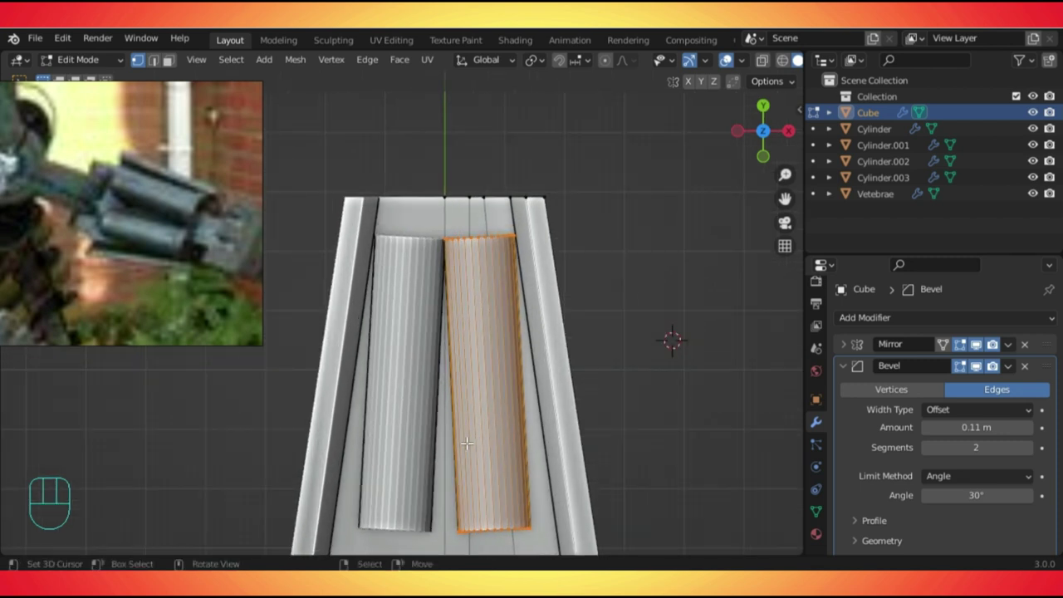
{"action": "scroll", "coordinate": [480, 371], "scroll_direction": "down", "scroll_amount": 1}
{"action": "key", "text": "s"}
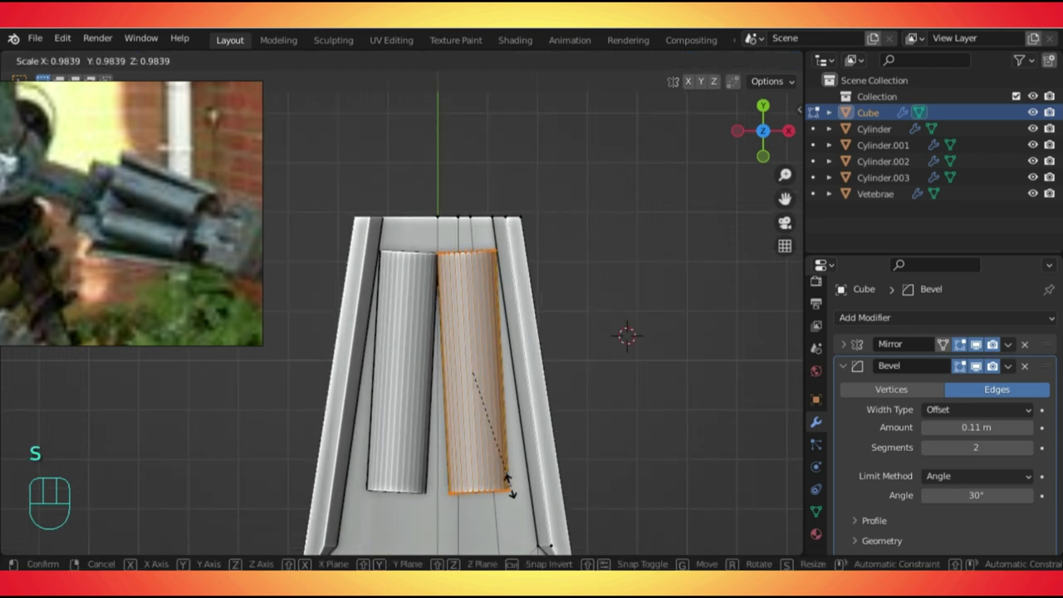
{"action": "left_click", "coordinate": [484, 427]}
{"action": "key", "text": "g"}
{"action": "right_click", "coordinate": [463, 364]}
{"action": "key", "text": "ctrl+z"}
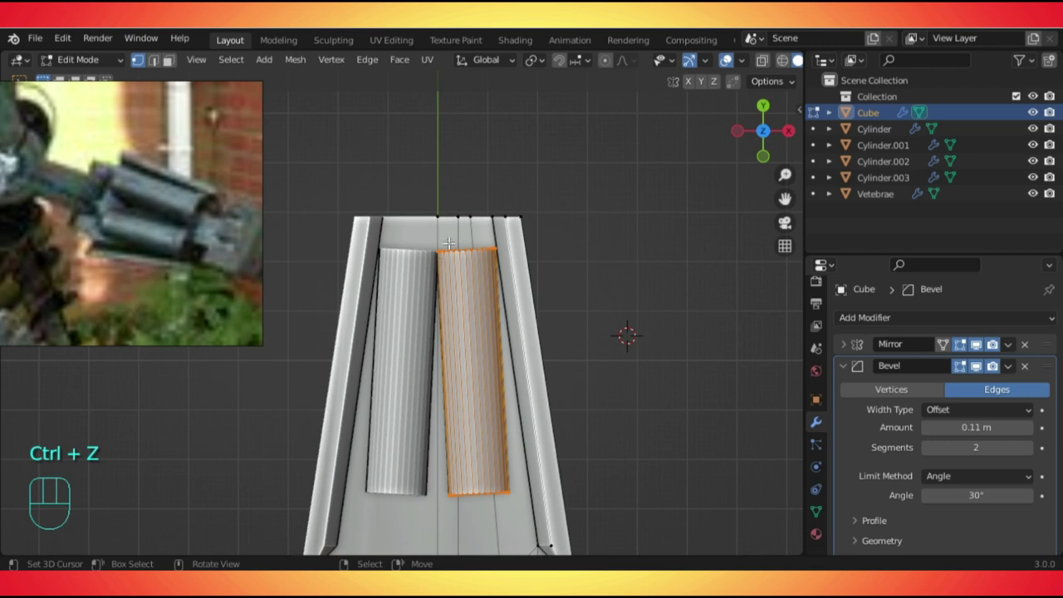
Turn off Clipping in the Mirror modifier and move the tilted cylinder slightly away from the centreline.
{"action": "left_click", "coordinate": [844, 344]}
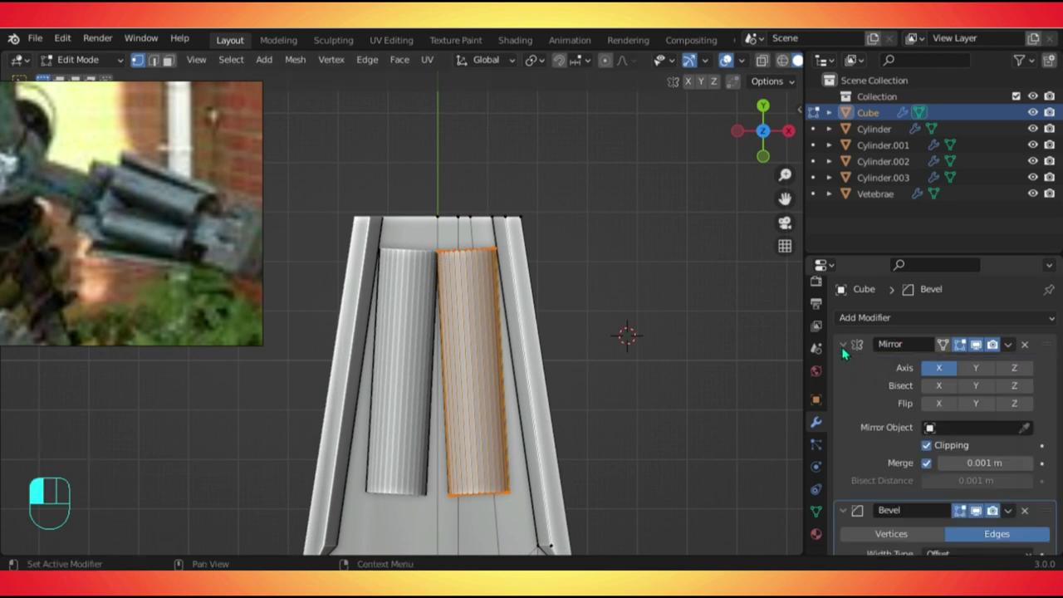
{"action": "left_click", "coordinate": [927, 447]}
{"action": "key", "text": "g"}
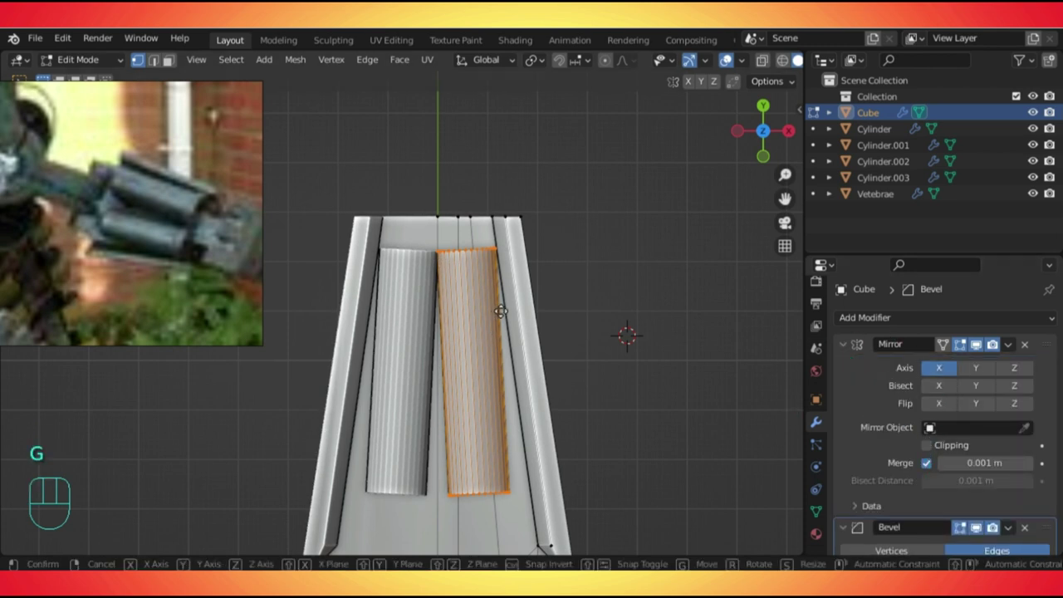
{"action": "left_click", "coordinate": [484, 345]}
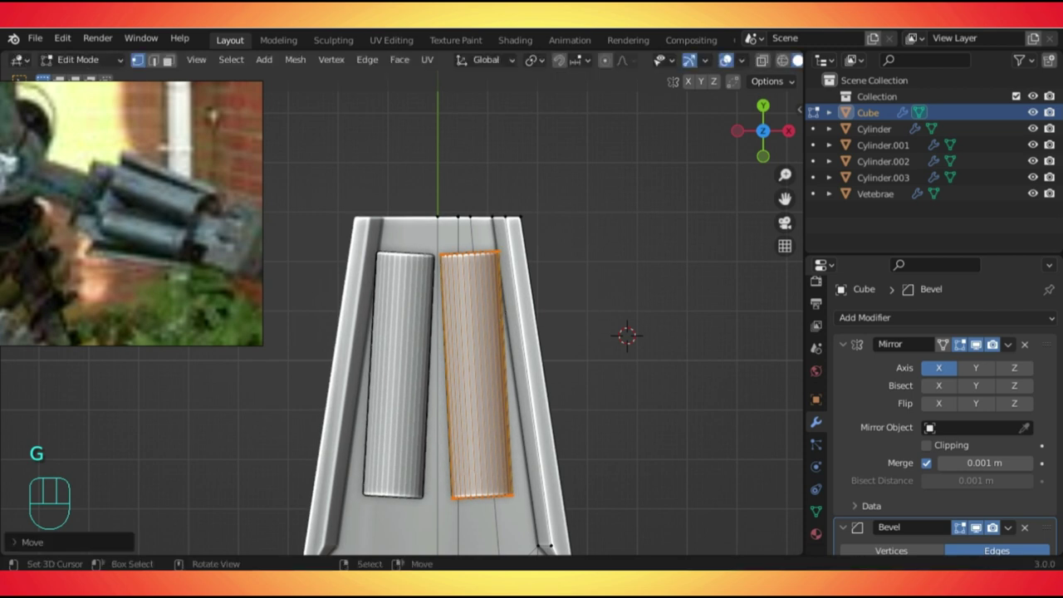
Fine-tune the cylinder's tilt, scale it to about 0.87 and centre it between the plate's centreline and side rail.
{"action": "key", "text": "t"}
{"action": "key", "text": "r"}
{"action": "left_click", "coordinate": [497, 478]}
{"action": "key", "text": "s"}
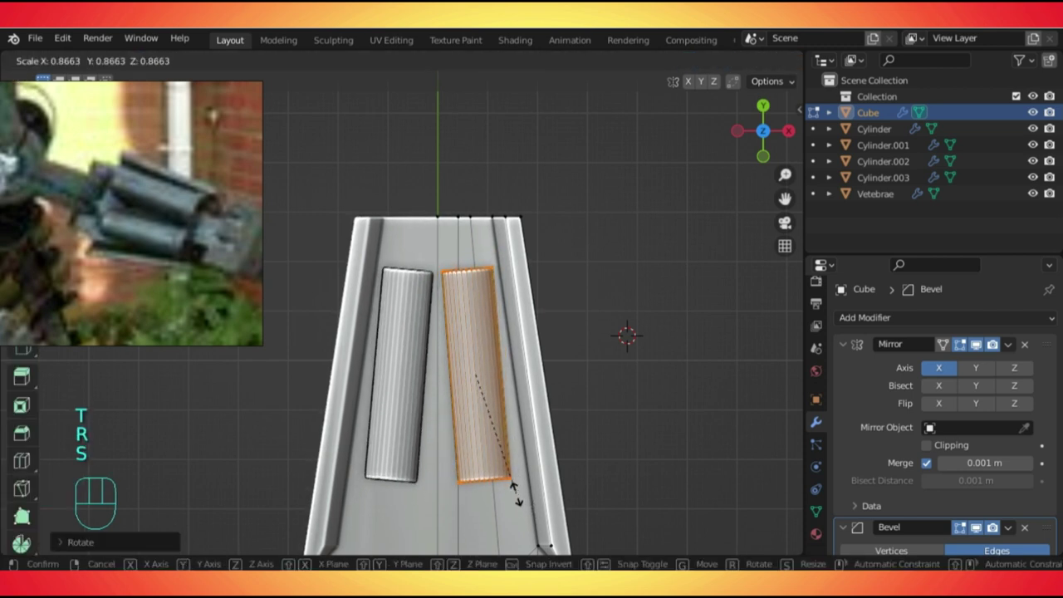
{"action": "left_click", "coordinate": [507, 466]}
{"action": "key", "text": "g"}
{"action": "left_click", "coordinate": [492, 476]}
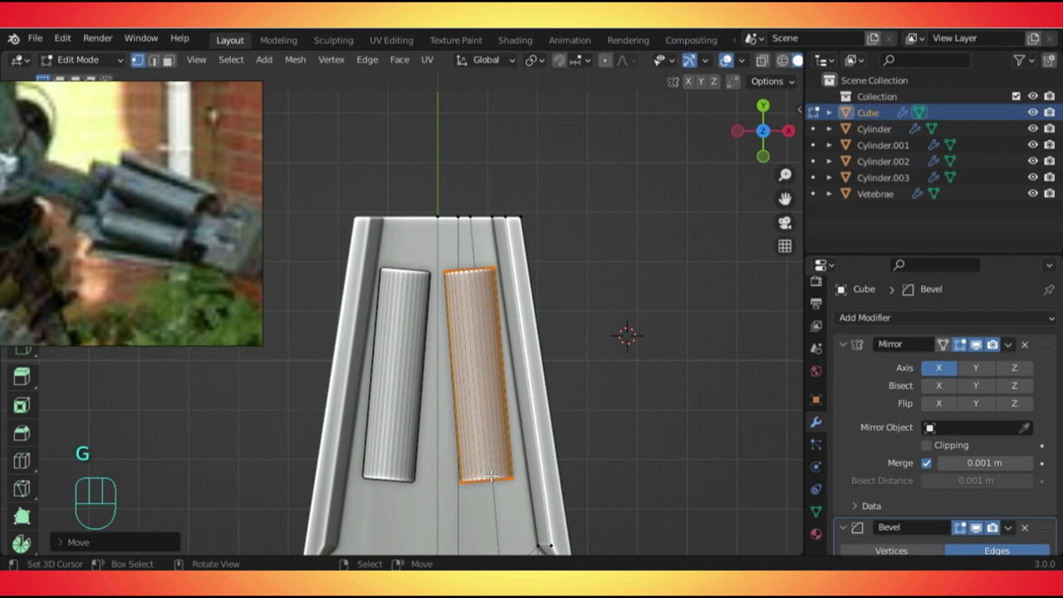
Select the whole mesh with X-ray on and bisect it straight across the plate between its narrow end and the cylinders.
{"action": "key", "text": "a"}
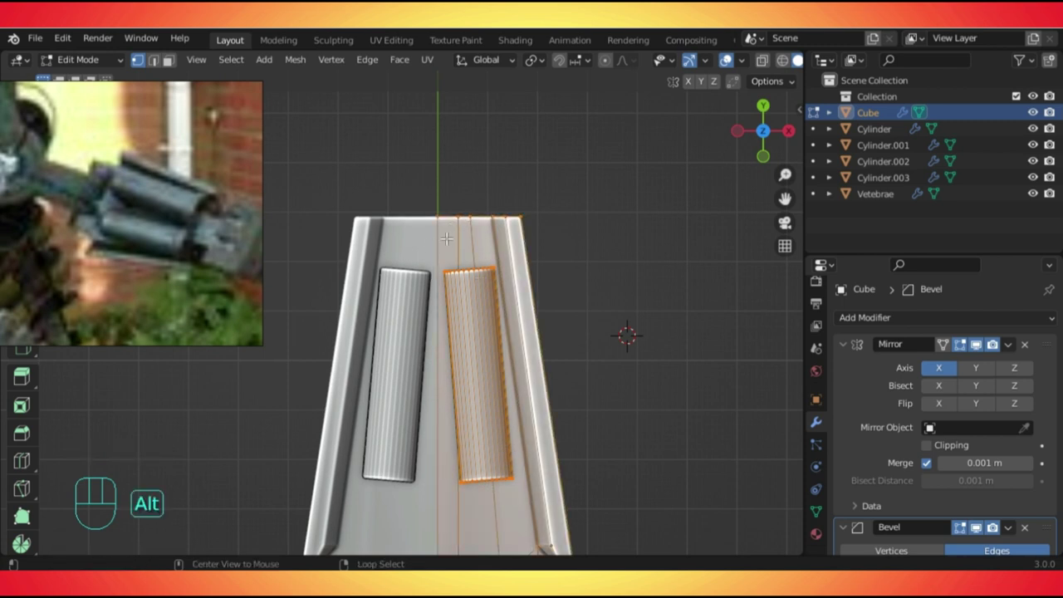
{"action": "key", "text": "alt+z"}
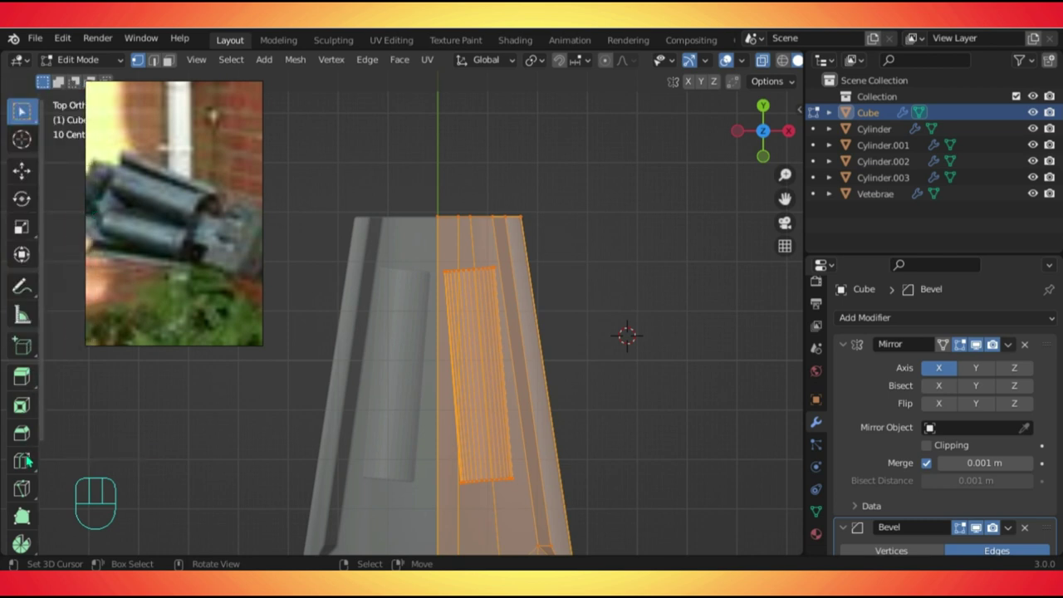
{"action": "left_click", "coordinate": [32, 502]}
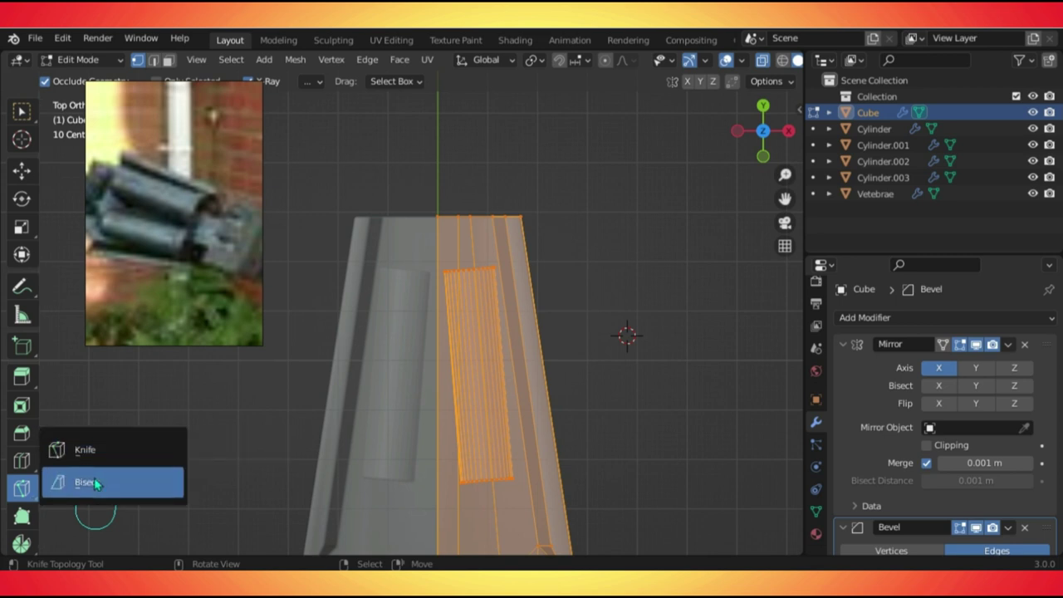
{"action": "left_click", "coordinate": [94, 478]}
{"action": "left_click_drag", "start_coordinate": [335, 252], "coordinate": [555, 246]}
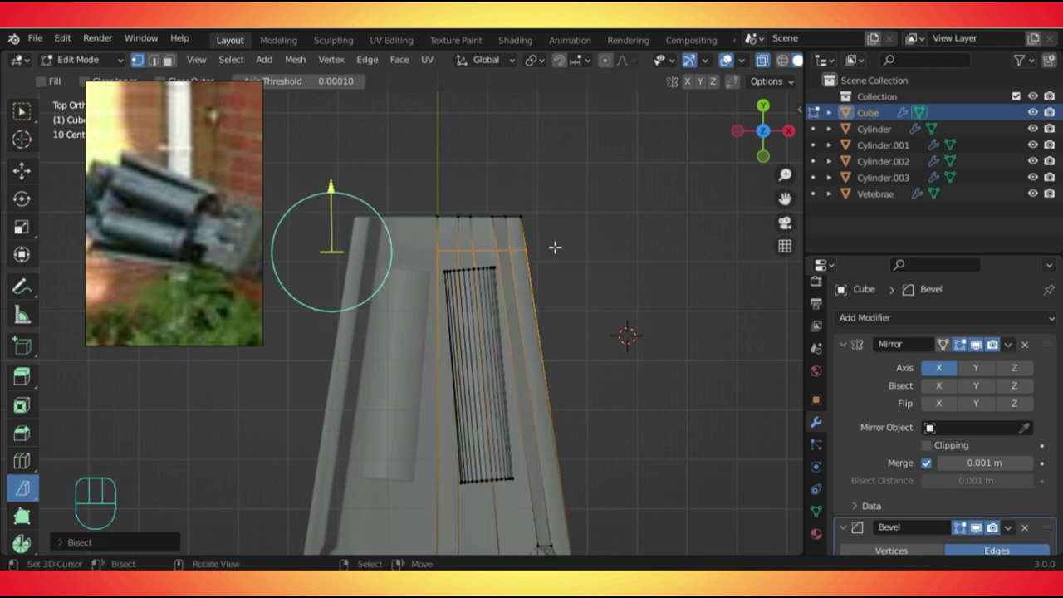
{"action": "middle_click_drag", "start_coordinate": [499, 209], "coordinate": [437, 313]}
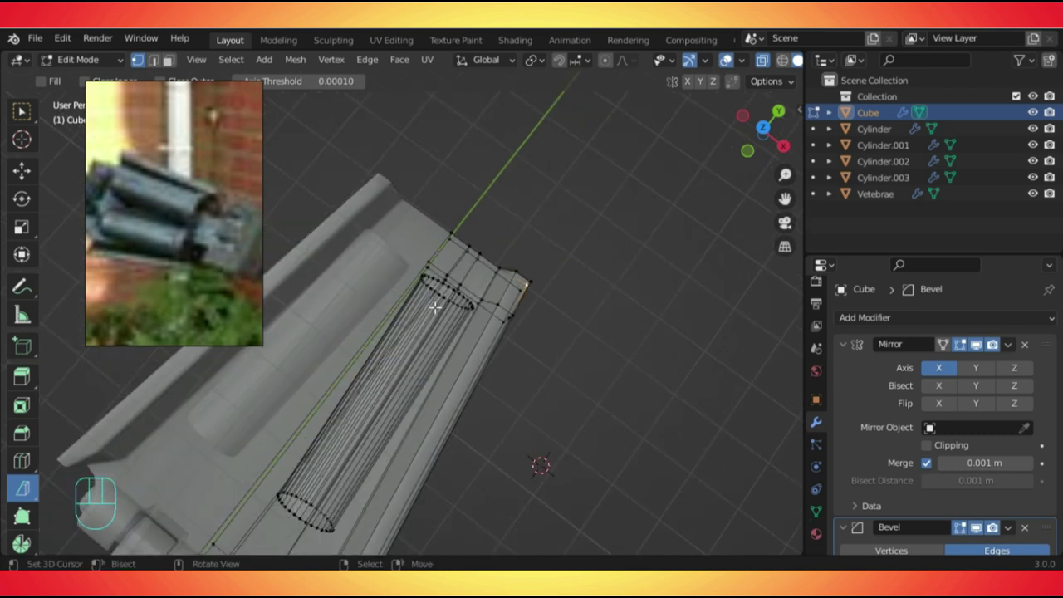
{"action": "key", "text": "ctrl+r"}
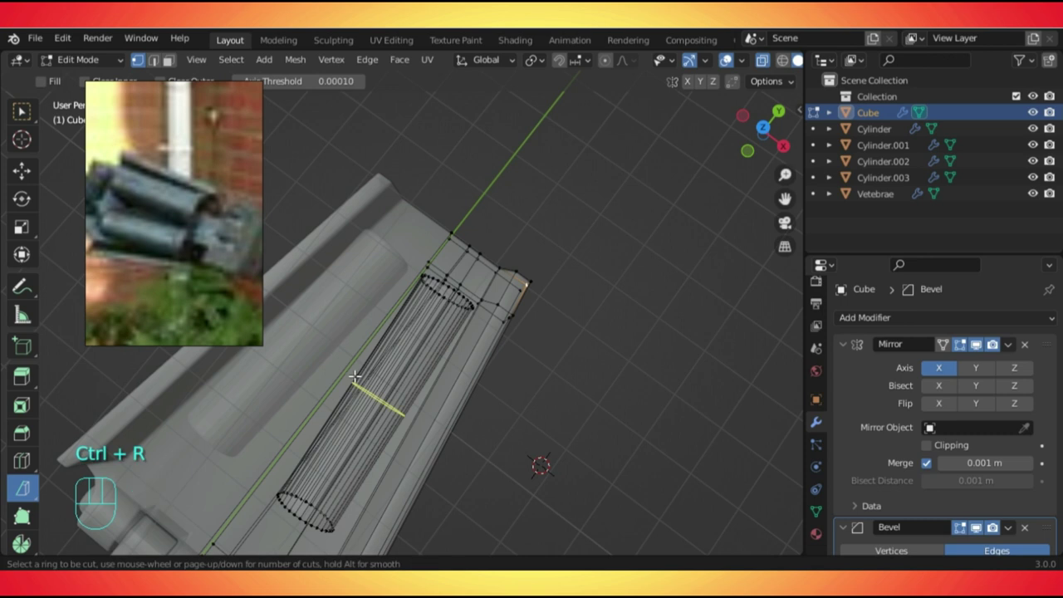
{"action": "middle_click_drag", "start_coordinate": [433, 260], "coordinate": [574, 244]}
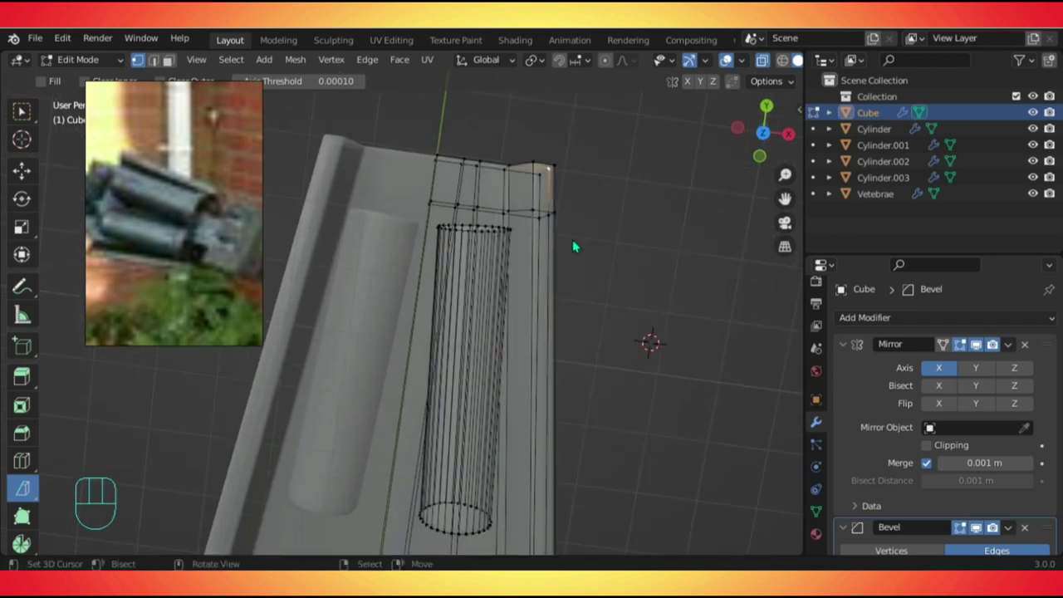
In top view, delete the upper and lower faces next to the centreline at the plate's narrow end to cut a notch.
{"action": "key", "text": "Tab"}
{"action": "key", "text": "KP_7"}
{"action": "key", "text": "Tab"}
{"action": "scroll", "coordinate": [431, 183], "scroll_direction": "down", "scroll_amount": 6}
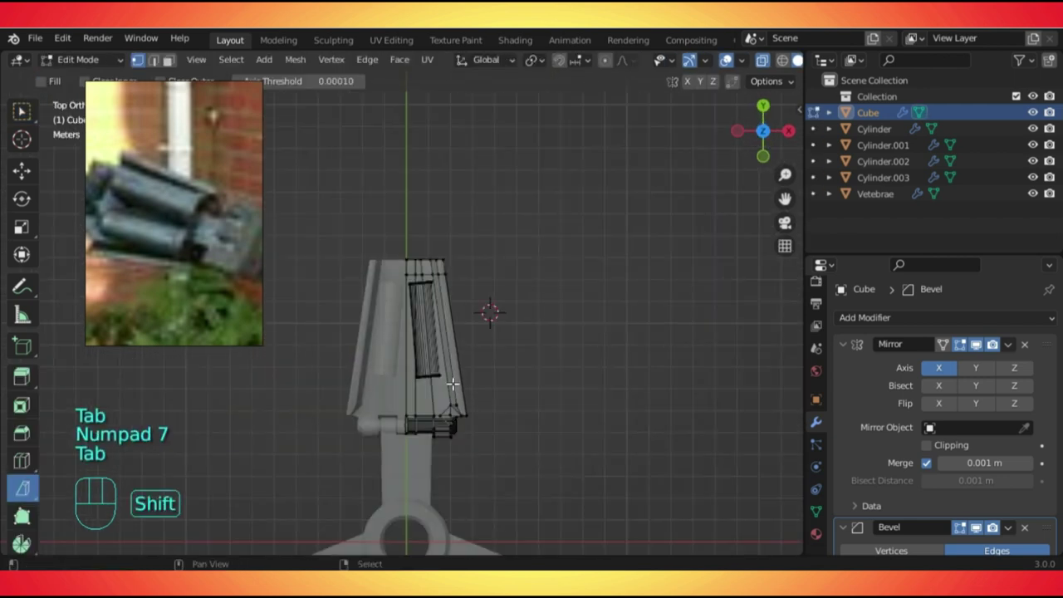
{"action": "scroll", "coordinate": [412, 435], "scroll_direction": "up", "scroll_amount": 3}
{"action": "middle_click_drag", "start_coordinate": [427, 389], "coordinate": [444, 425], "text": "shift"}
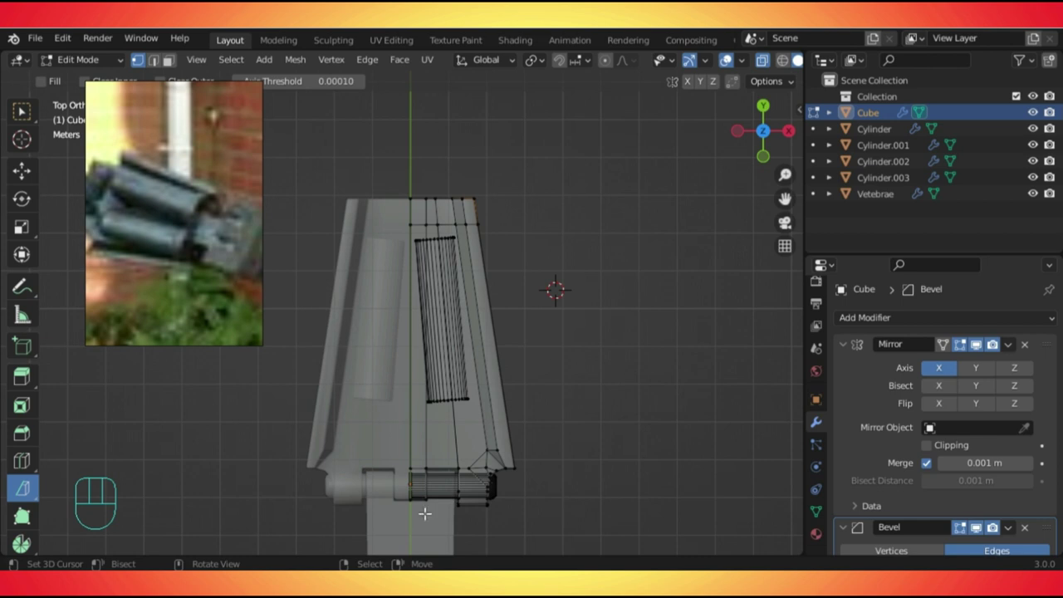
{"action": "scroll", "coordinate": [411, 204], "scroll_direction": "up", "scroll_amount": 3}
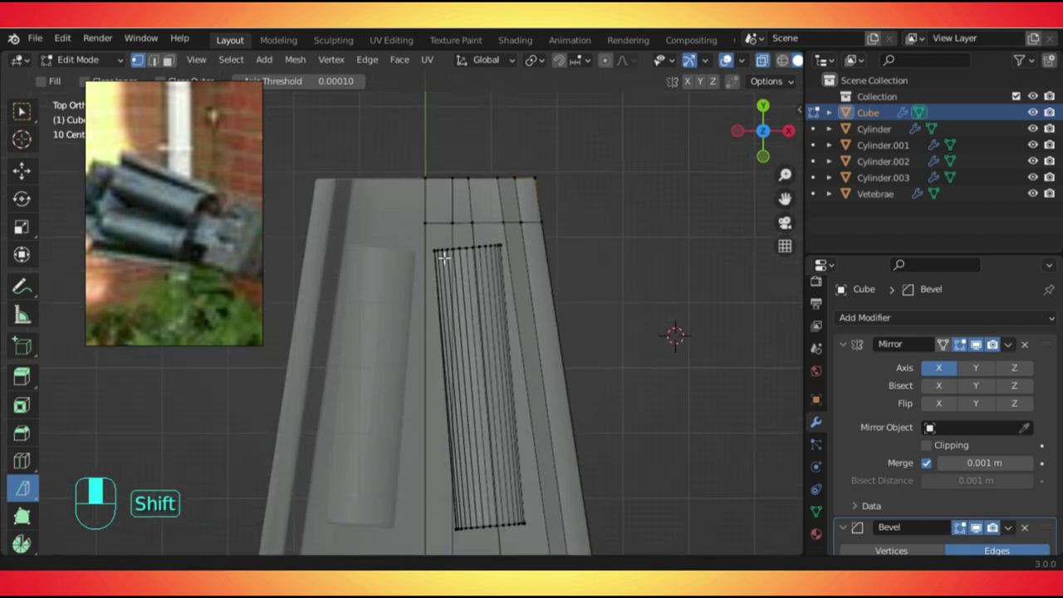
{"action": "scroll", "coordinate": [427, 217], "scroll_direction": "up", "scroll_amount": 1, "text": "shift"}
{"action": "key", "text": "3"}
{"action": "left_click", "coordinate": [439, 234], "text": "shift"}
{"action": "key", "text": "Delete"}
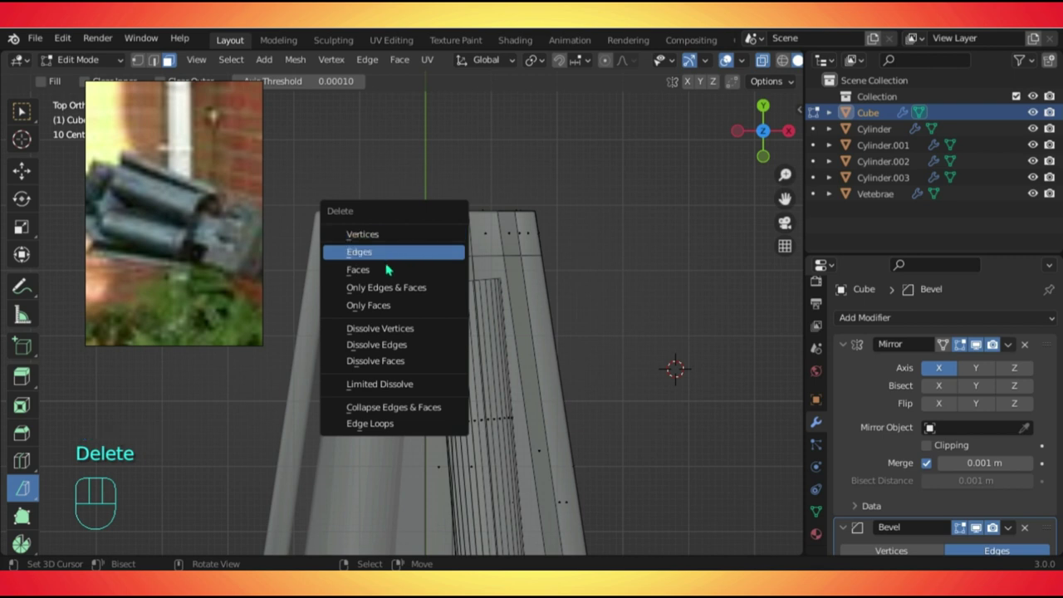
{"action": "left_click", "coordinate": [387, 270]}
{"action": "left_click", "coordinate": [436, 209], "text": "shift"}
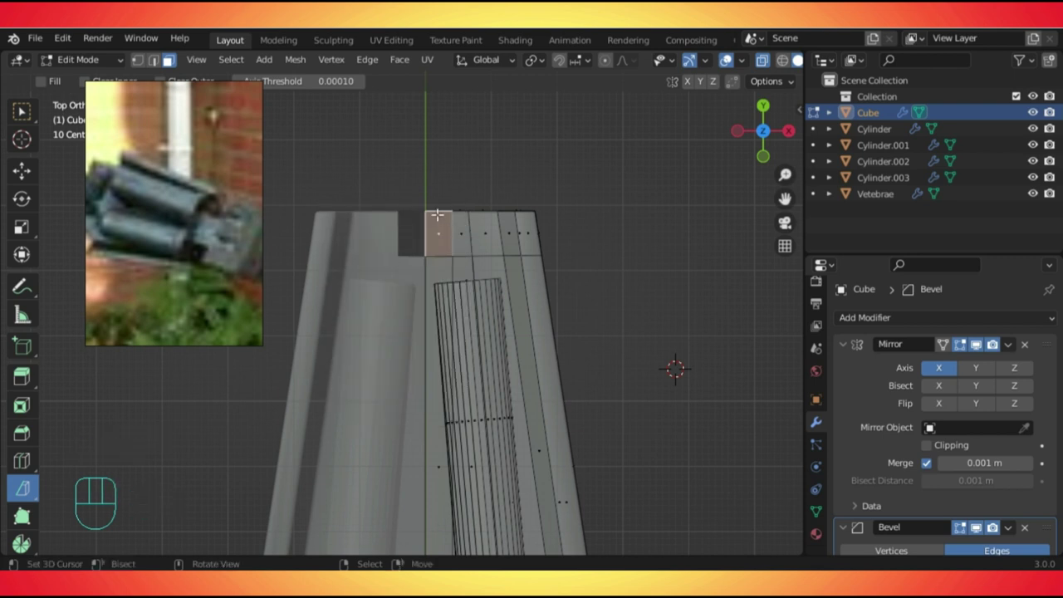
{"action": "middle_click_drag", "start_coordinate": [461, 219], "coordinate": [145, 114]}
{"action": "key", "text": "x"}
{"action": "left_click", "coordinate": [490, 244]}
Inset the cylinder's end face nearest the hinge twice, the second time by about 0.34 m, leaving a small central disc.
{"action": "scroll", "coordinate": [486, 305], "scroll_direction": "up", "scroll_amount": 2}
{"action": "key", "text": "KP_7"}
{"action": "middle_click_drag", "start_coordinate": [358, 374], "coordinate": [429, 373]}
{"action": "middle_click_drag", "start_coordinate": [430, 373], "coordinate": [469, 368]}
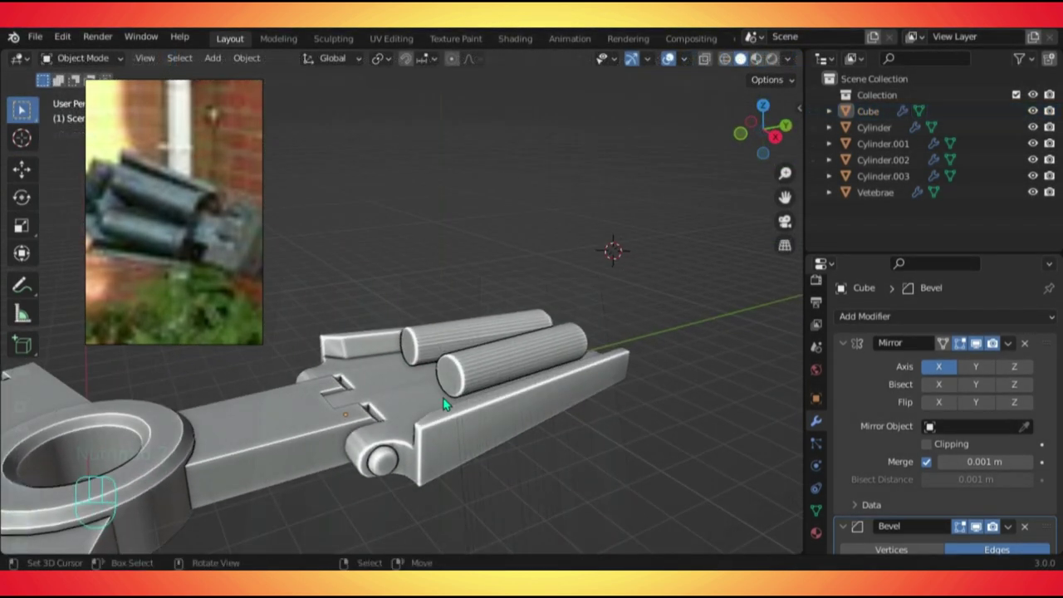
{"action": "scroll", "coordinate": [468, 368], "scroll_direction": "up", "scroll_amount": 3}
{"action": "scroll", "coordinate": [468, 374], "scroll_direction": "up", "scroll_amount": 2}
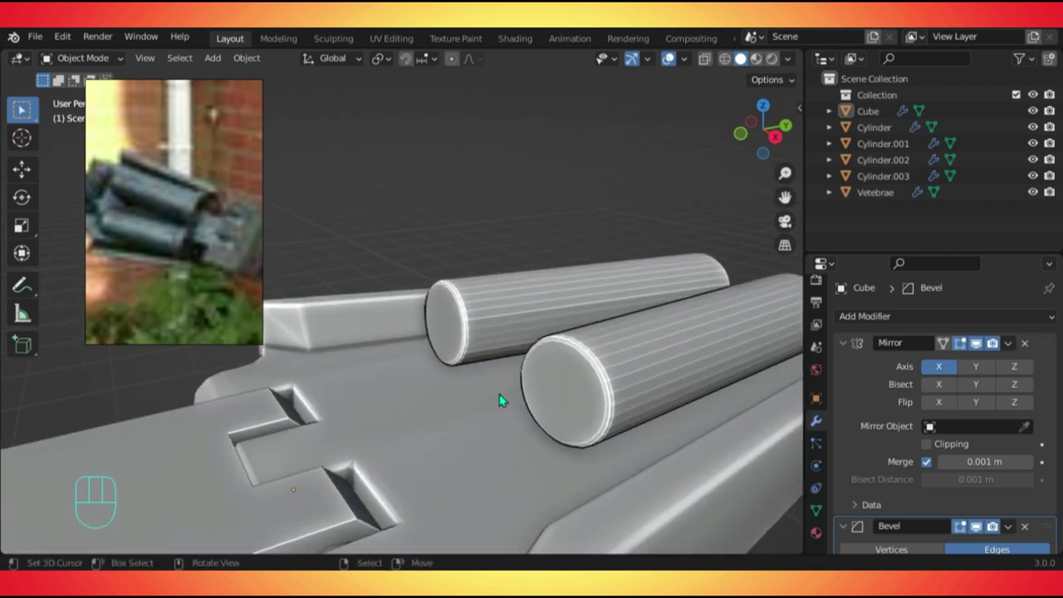
{"action": "left_click", "coordinate": [587, 380]}
{"action": "key", "text": "Tab"}
{"action": "middle_click_drag", "start_coordinate": [574, 379], "coordinate": [598, 376]}
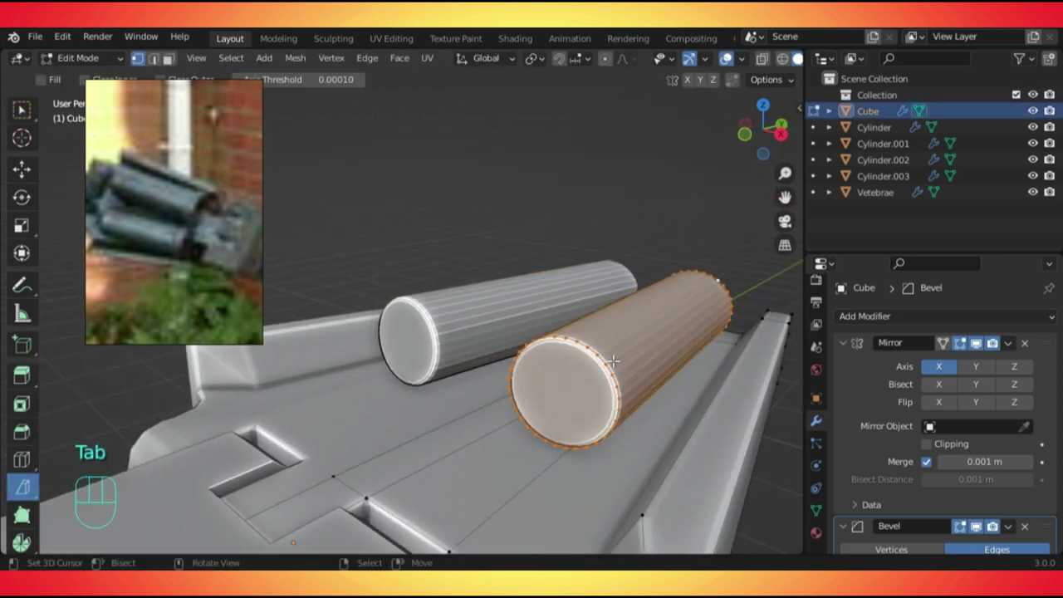
{"action": "key", "text": "3"}
{"action": "left_click", "coordinate": [603, 386]}
{"action": "key", "text": "i"}
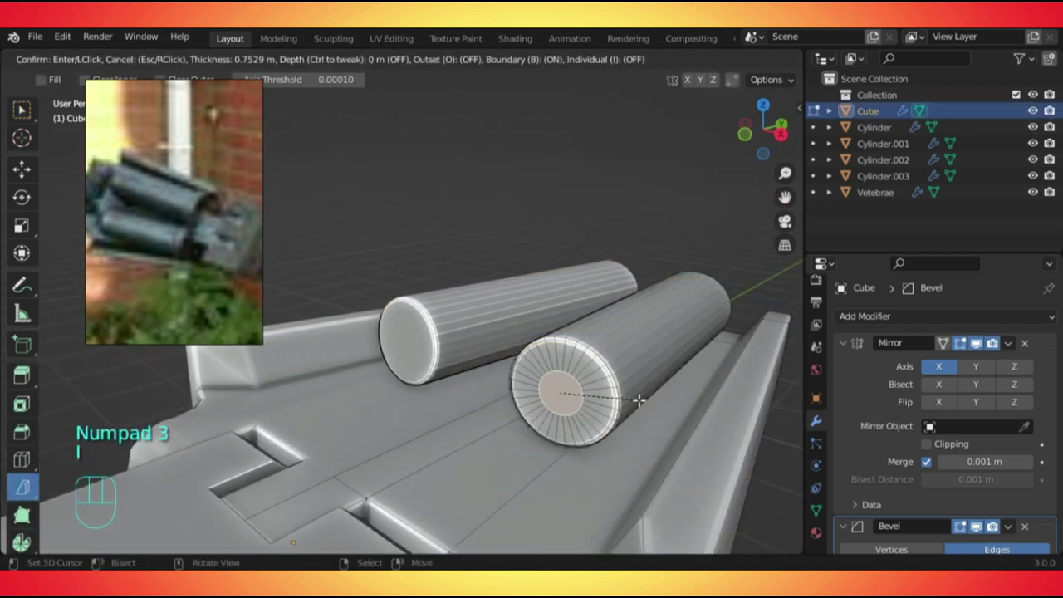
{"action": "key", "text": "i"}
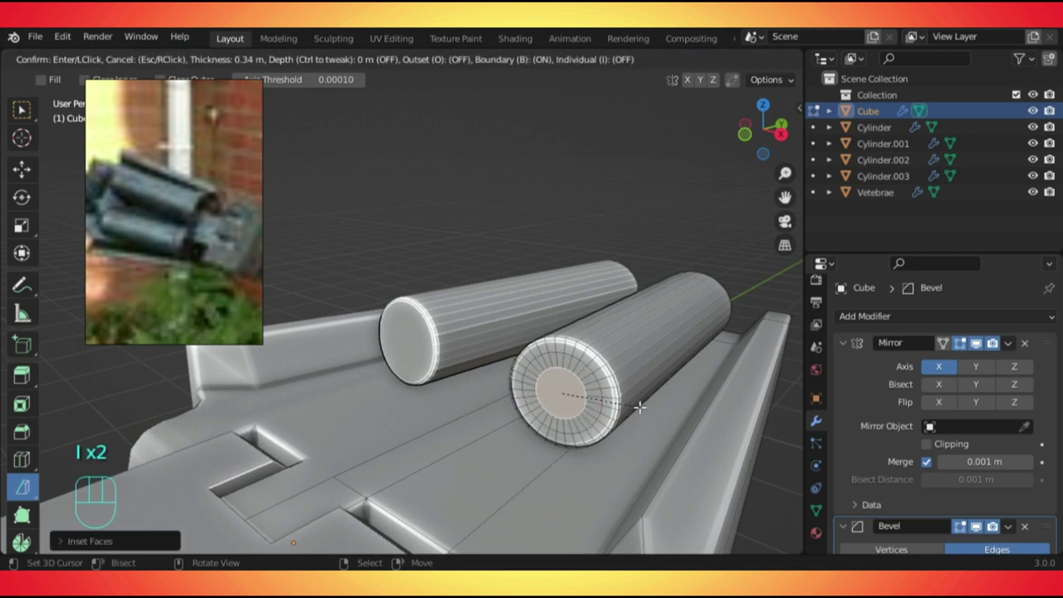
{"action": "left_click", "coordinate": [564, 403]}
Extrude the central disc outward about 0.24 m, then hollow the stub with a 0.11 m inset and an inward extrusion.
{"action": "key", "text": "e"}
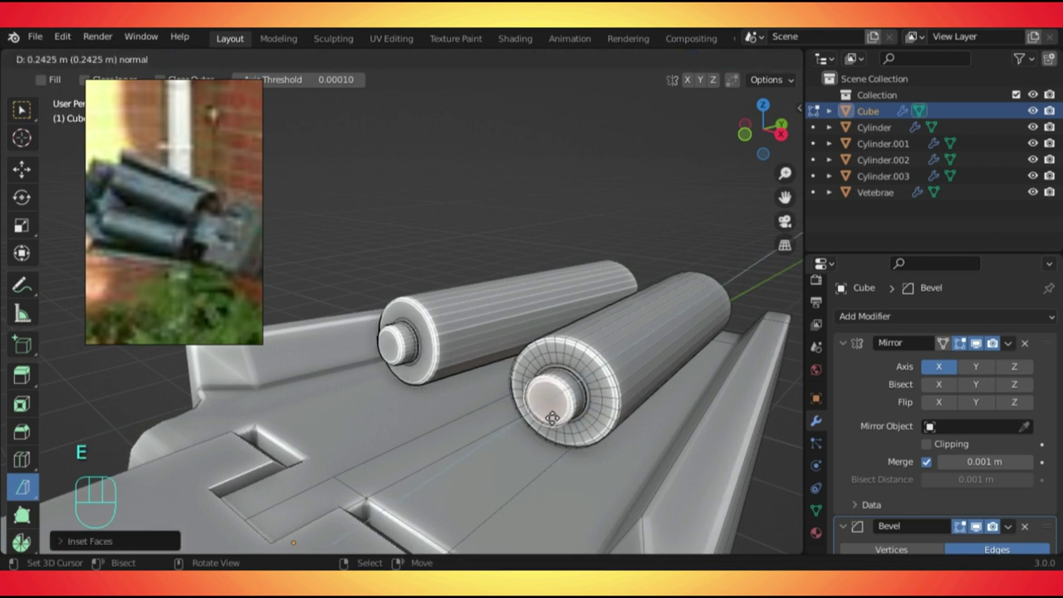
{"action": "left_click", "coordinate": [563, 420]}
{"action": "key", "text": "i"}
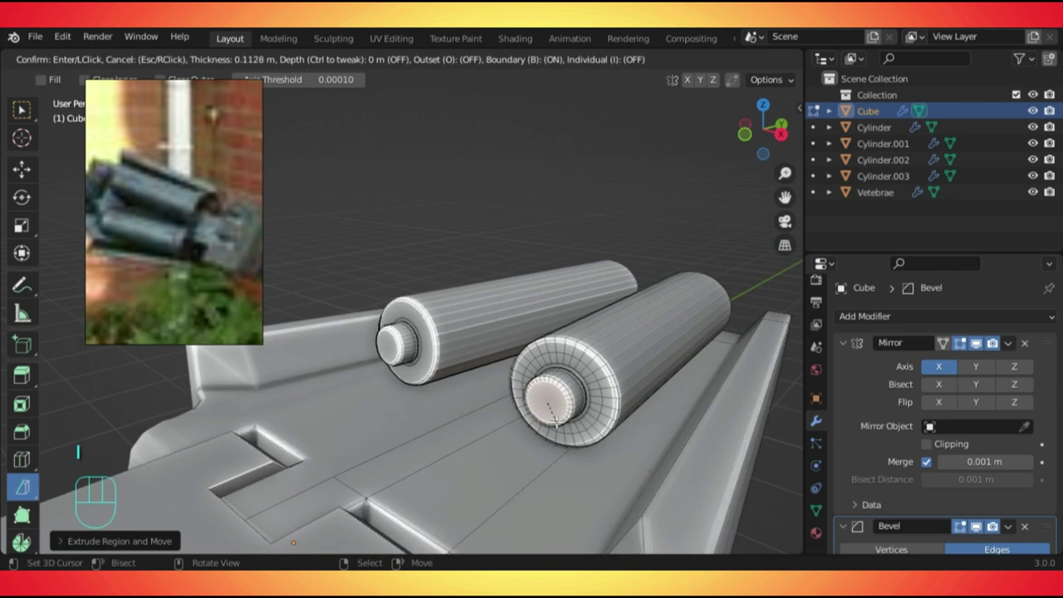
{"action": "left_click", "coordinate": [550, 414]}
{"action": "key", "text": "e"}
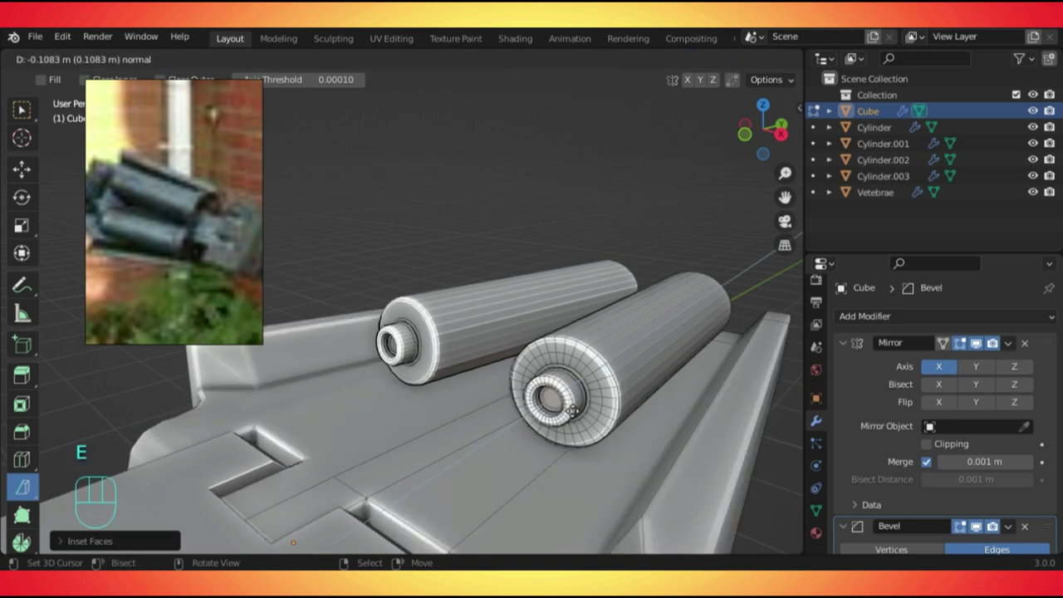
{"action": "left_click", "coordinate": [573, 409]}
Snap the 3D cursor to the recessed face inside the cylinder's end stub and return to Object Mode.
{"action": "middle_click_drag", "start_coordinate": [582, 374], "coordinate": [623, 331]}
{"action": "key", "text": "Tab"}
{"action": "key", "text": "Tab"}
{"action": "middle_click_drag", "start_coordinate": [532, 448], "coordinate": [600, 427]}
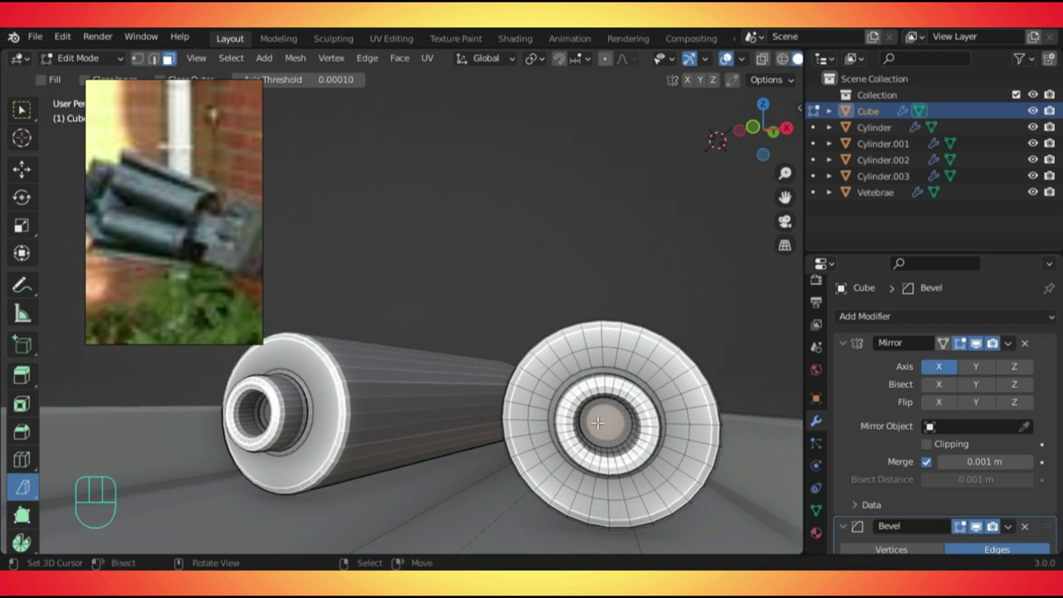
{"action": "key", "text": "shift+s"}
{"action": "left_click", "coordinate": [633, 527]}
{"action": "key", "text": "Tab"}
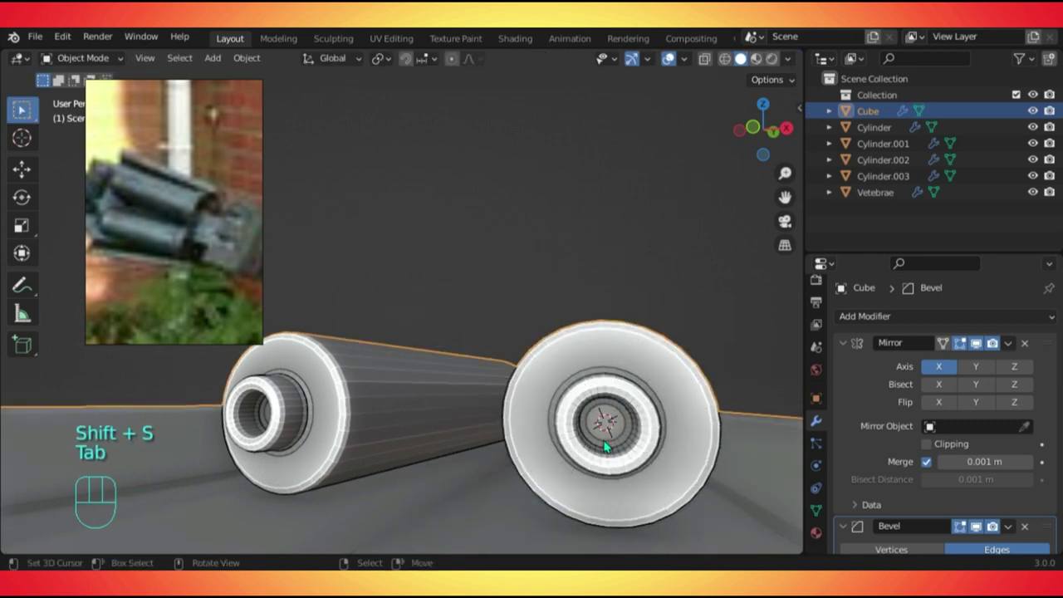
Add a path curve at the 3D cursor and rotate it 90° in top view so it runs lengthwise.
{"action": "key", "text": "shift+a"}
{"action": "mouse_move", "coordinate": [551, 241]}
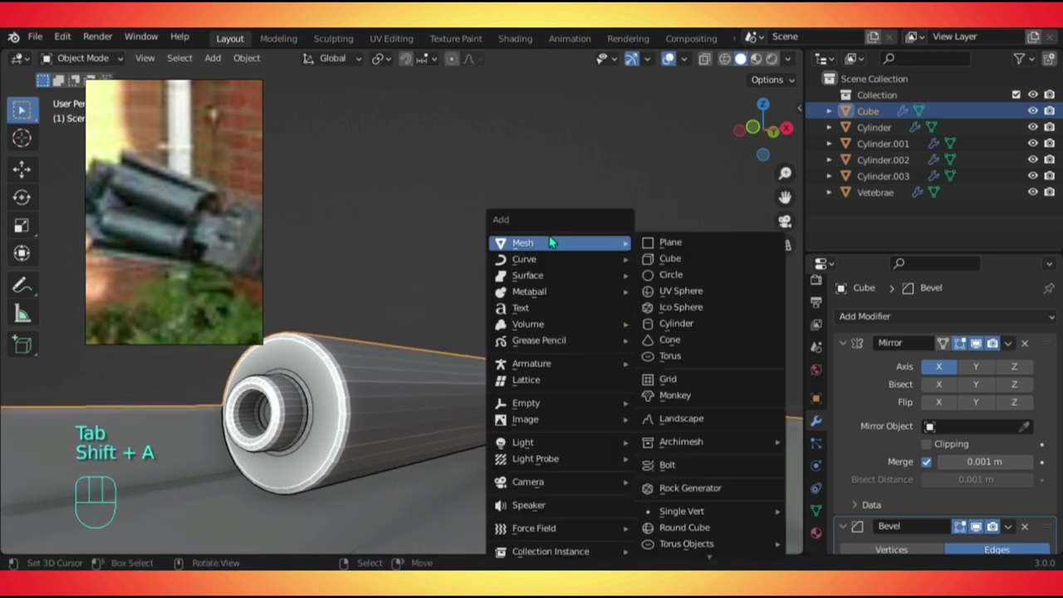
{"action": "mouse_move", "coordinate": [553, 268]}
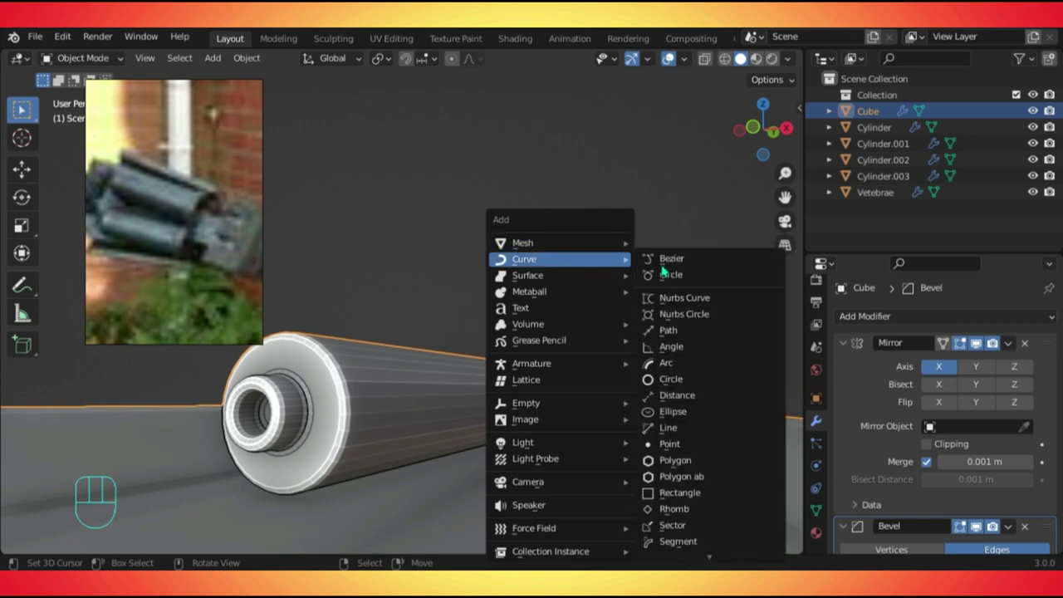
{"action": "left_click", "coordinate": [680, 331]}
{"action": "key", "text": "KP_7"}
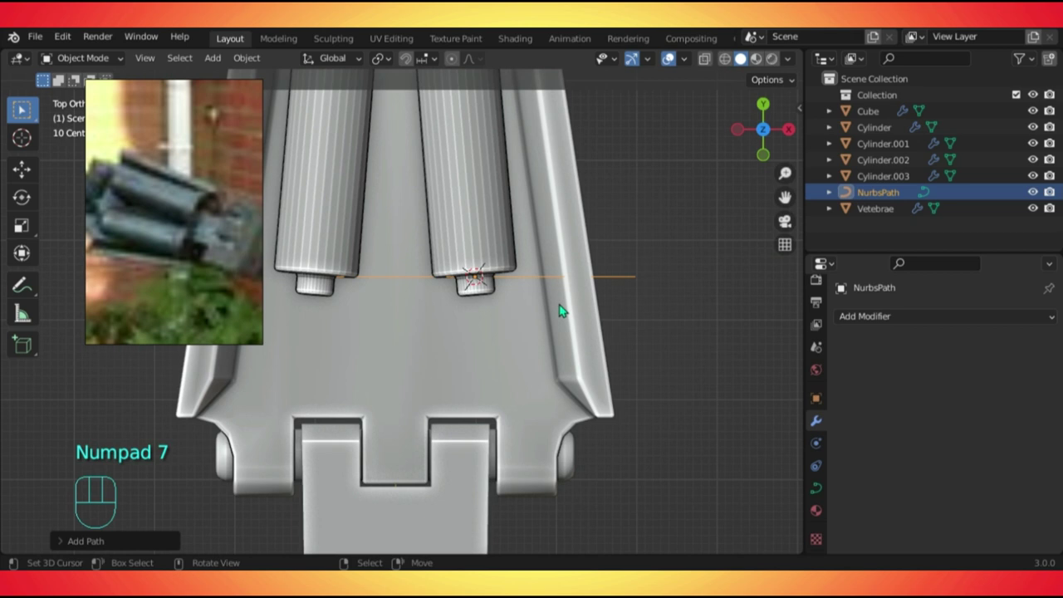
{"action": "type", "text": "r90"}
{"action": "key", "text": "Return"}
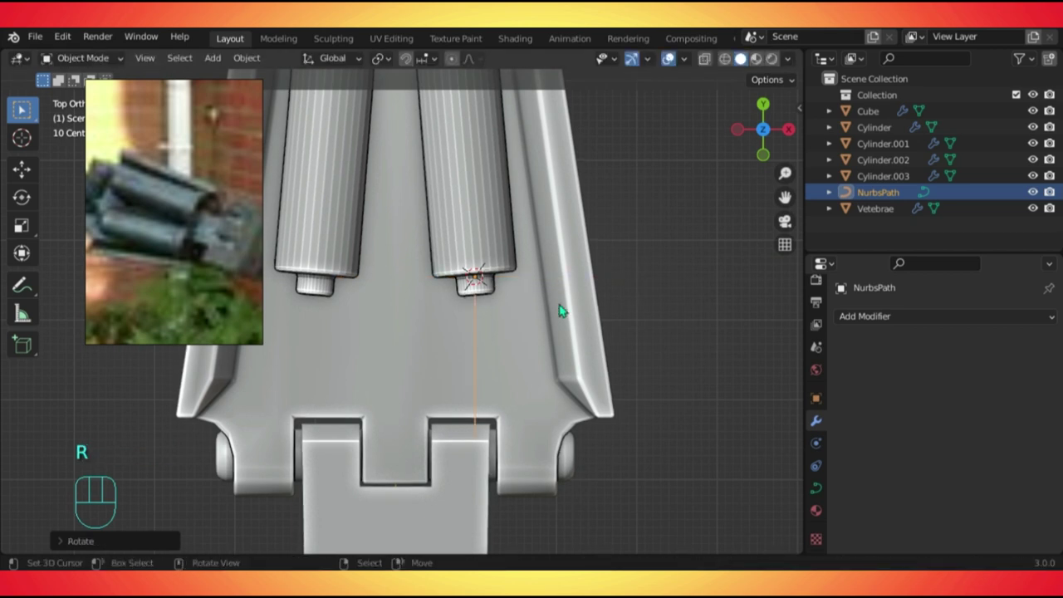
Tilt the path slightly in line with the cylinder, shrink it, and move it about 0.7 m out of the stub toward the hinge.
{"action": "key", "text": "r"}
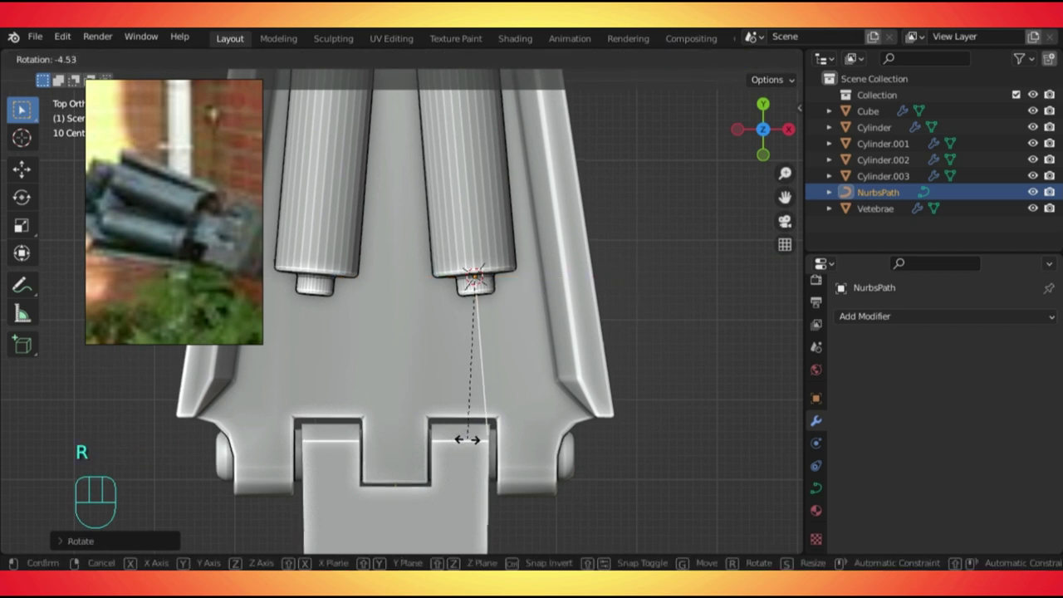
{"action": "left_click", "coordinate": [489, 387]}
{"action": "key", "text": "s"}
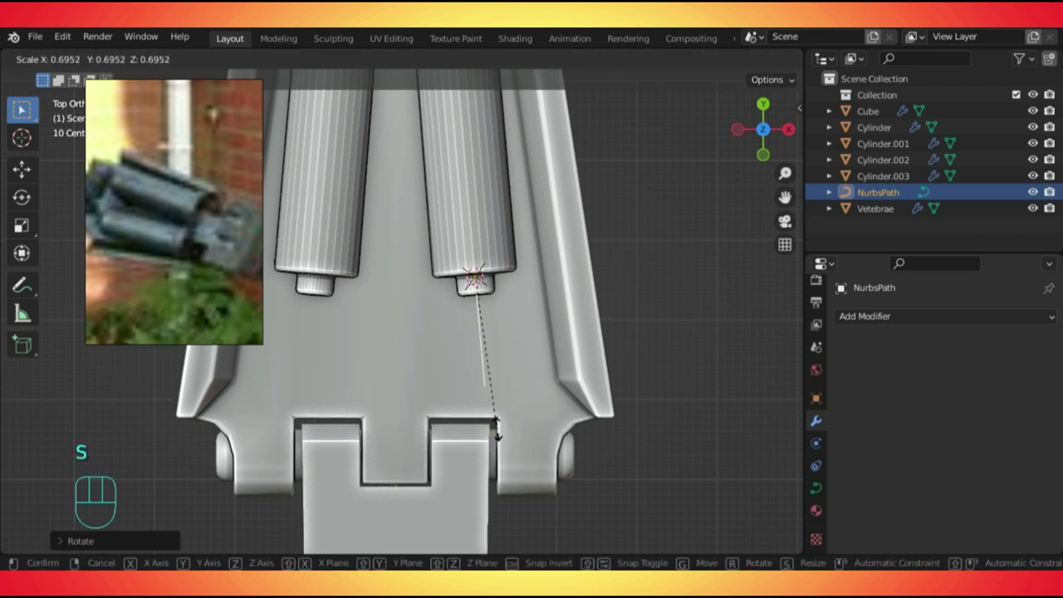
{"action": "left_click", "coordinate": [492, 397]}
{"action": "key", "text": "g"}
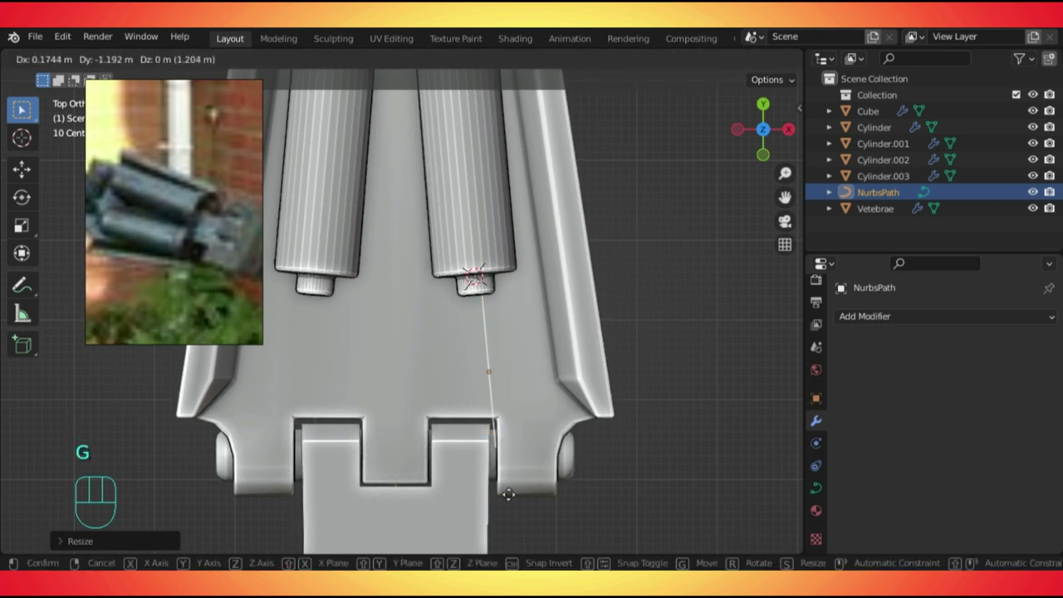
{"action": "left_click", "coordinate": [496, 442]}
In side view, enter Edit Mode on the path and raise its middle control point slightly above the plate.
{"action": "key", "text": "KP_3"}
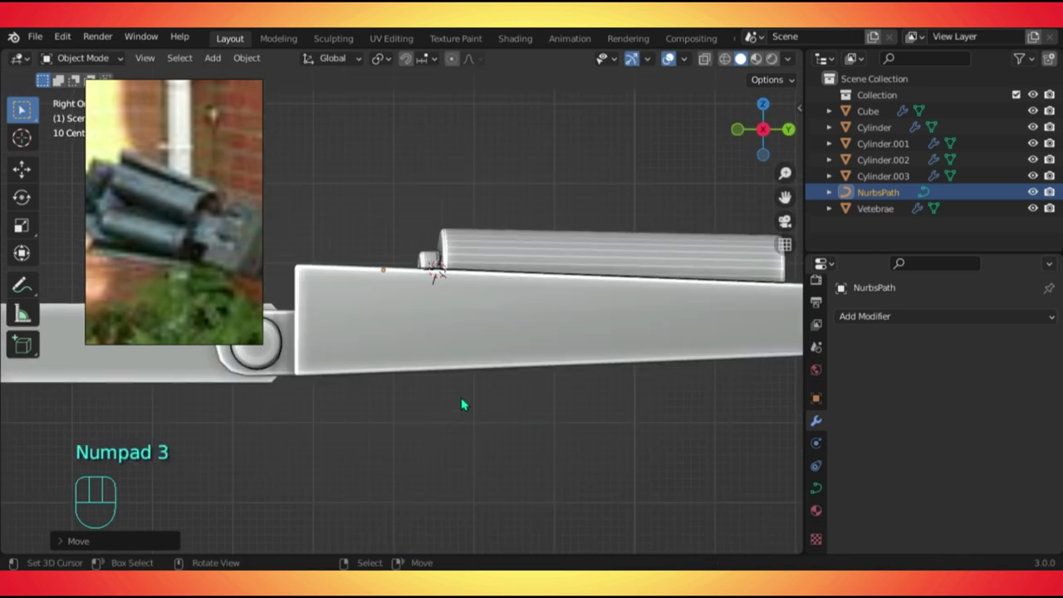
{"action": "middle_click_drag", "start_coordinate": [446, 321], "coordinate": [537, 338], "text": "shift"}
{"action": "key", "text": "Tab"}
{"action": "scroll", "coordinate": [455, 301], "scroll_direction": "up", "scroll_amount": 1}
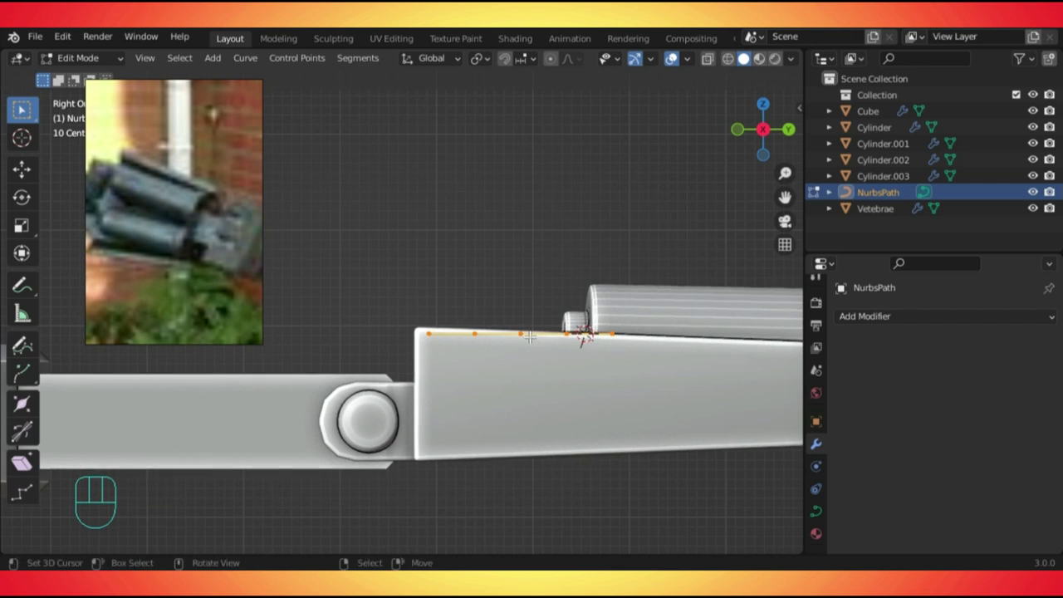
{"action": "left_click", "coordinate": [531, 337]}
{"action": "key", "text": "g"}
{"action": "left_click", "coordinate": [525, 317]}
Lower the path's hinge-side end point into the plate and raise the neighbouring control point above the surface to form a bend.
{"action": "left_click", "coordinate": [428, 333]}
{"action": "key", "text": "g"}
{"action": "left_click", "coordinate": [473, 342]}
{"action": "right_click", "coordinate": [473, 340]}
{"action": "key", "text": "g"}
{"action": "left_click", "coordinate": [464, 343]}
{"action": "key", "text": "g"}
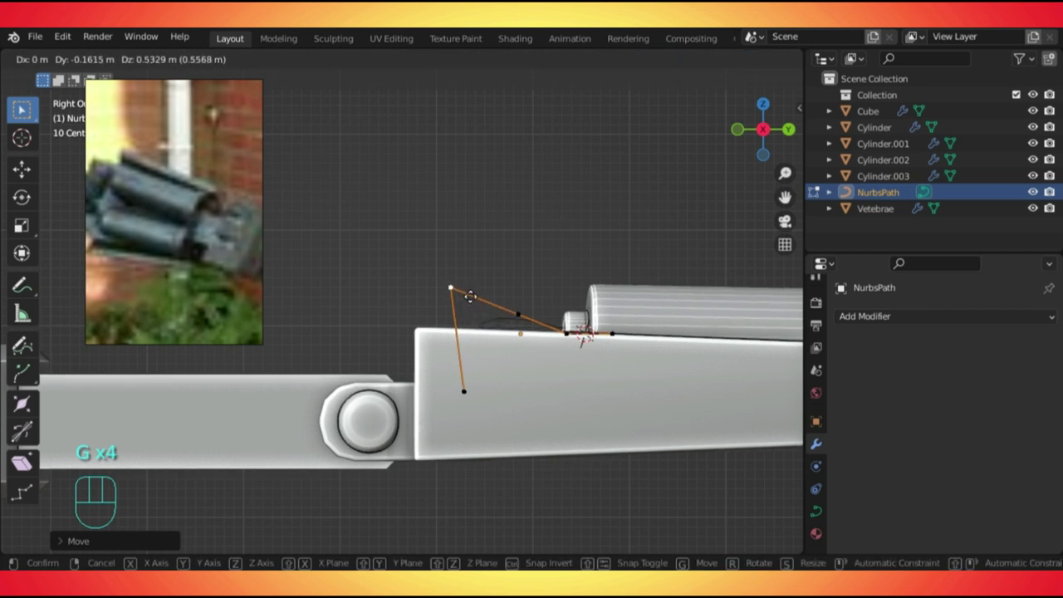
{"action": "left_click", "coordinate": [490, 306]}
Adjust the control point at the stub's opening to line up with it, and shift the path's hinge-side end point slightly toward the cylinder.
{"action": "right_click", "coordinate": [568, 341]}
{"action": "key", "text": "g"}
{"action": "left_click", "coordinate": [565, 326]}
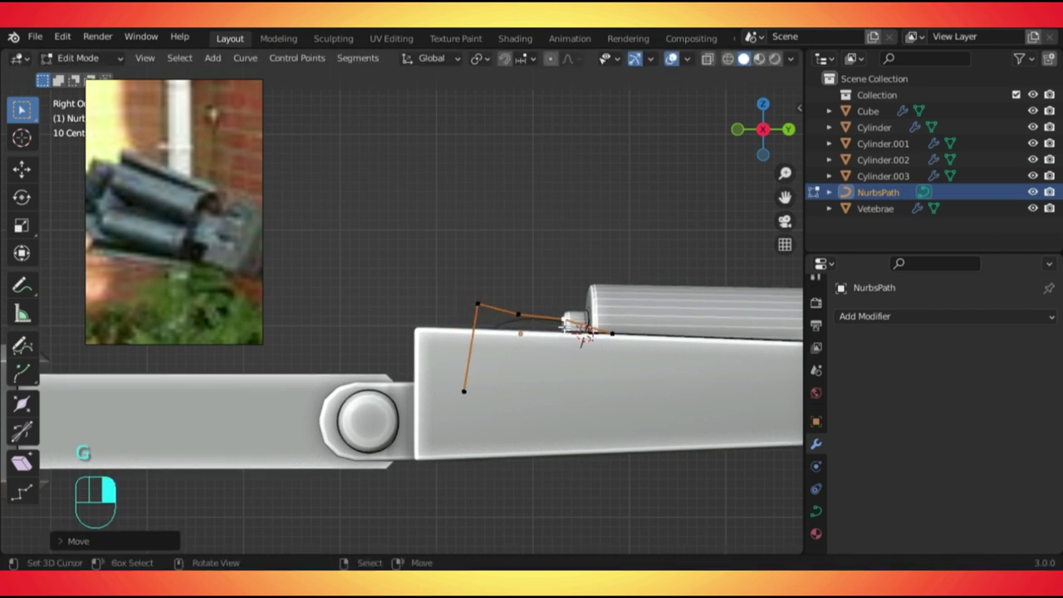
{"action": "key", "text": "g"}
{"action": "left_click", "coordinate": [571, 332]}
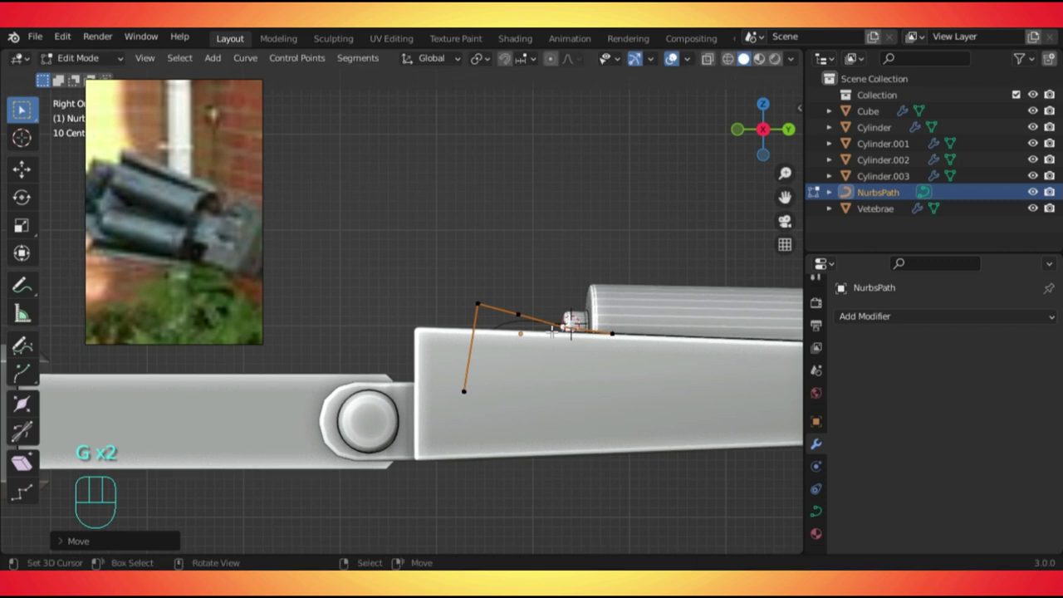
{"action": "right_click", "coordinate": [466, 399]}
{"action": "key", "text": "g"}
{"action": "left_click", "coordinate": [481, 396]}
In top view, move the path's bent end about 0.32 m outward toward the side rail and return to Object Mode.
{"action": "middle_click_drag", "start_coordinate": [497, 361], "coordinate": [653, 456]}
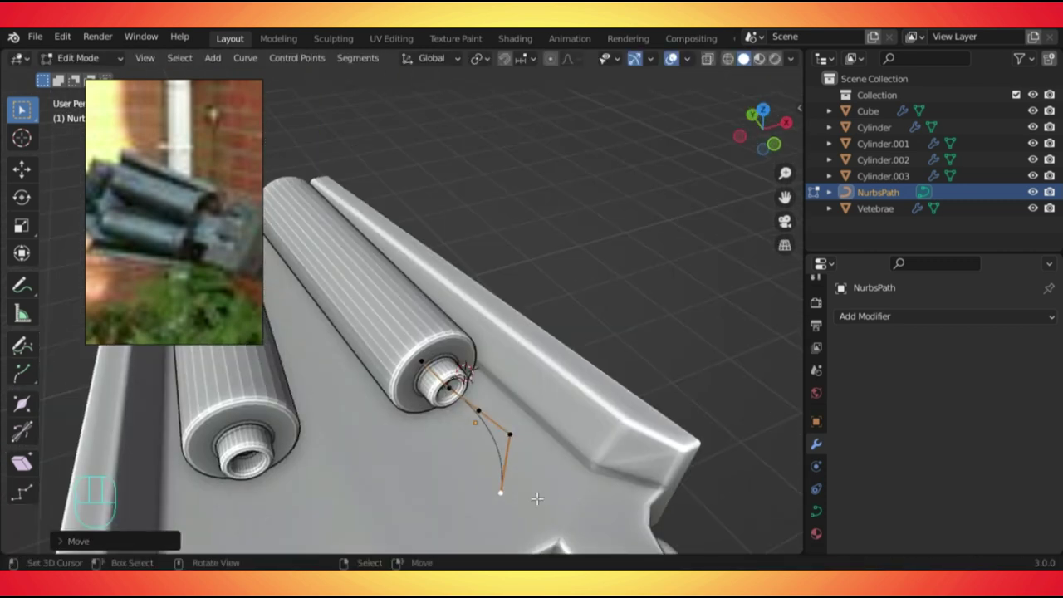
{"action": "key", "text": "KP_7"}
{"action": "scroll", "coordinate": [427, 462], "scroll_direction": "down", "scroll_amount": 1}
{"action": "left_click", "coordinate": [411, 467]}
{"action": "key", "text": "g"}
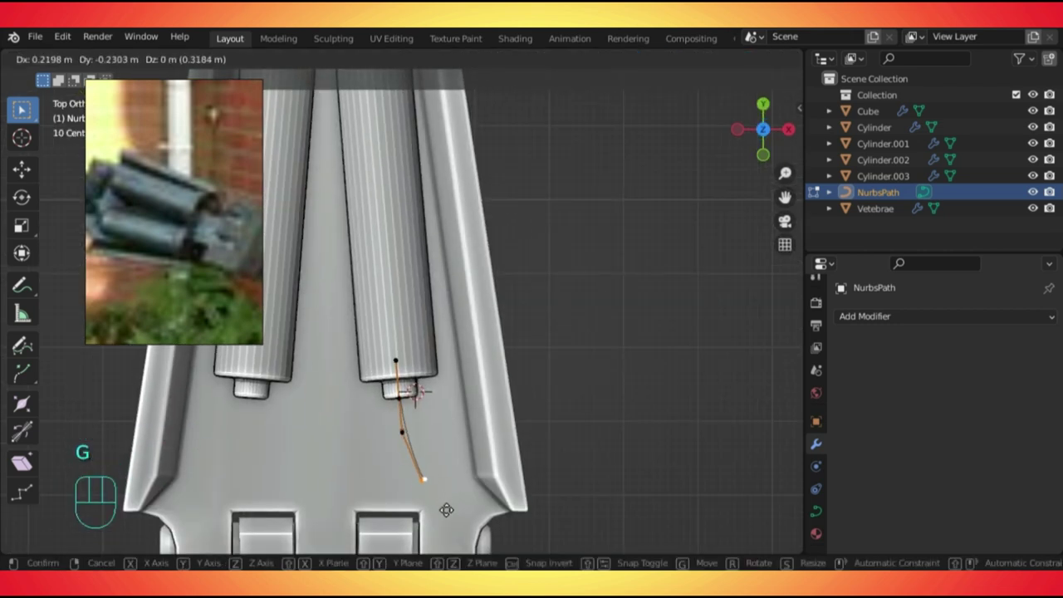
{"action": "left_click", "coordinate": [449, 514]}
{"action": "middle_click_drag", "start_coordinate": [446, 424], "coordinate": [534, 293]}
{"action": "middle_click_drag", "start_coordinate": [482, 401], "coordinate": [490, 356], "text": "shift"}
{"action": "key", "text": "Tab"}
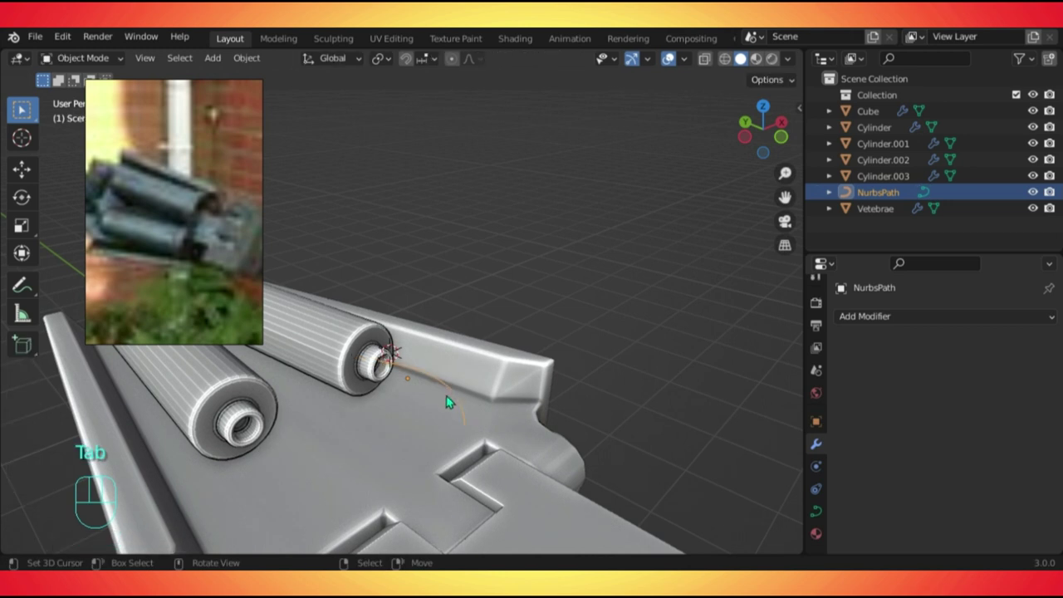
Give the path curve thickness with a round bevel depth of 0.217 m.
{"action": "left_click", "coordinate": [884, 322]}
{"action": "left_click", "coordinate": [818, 513]}
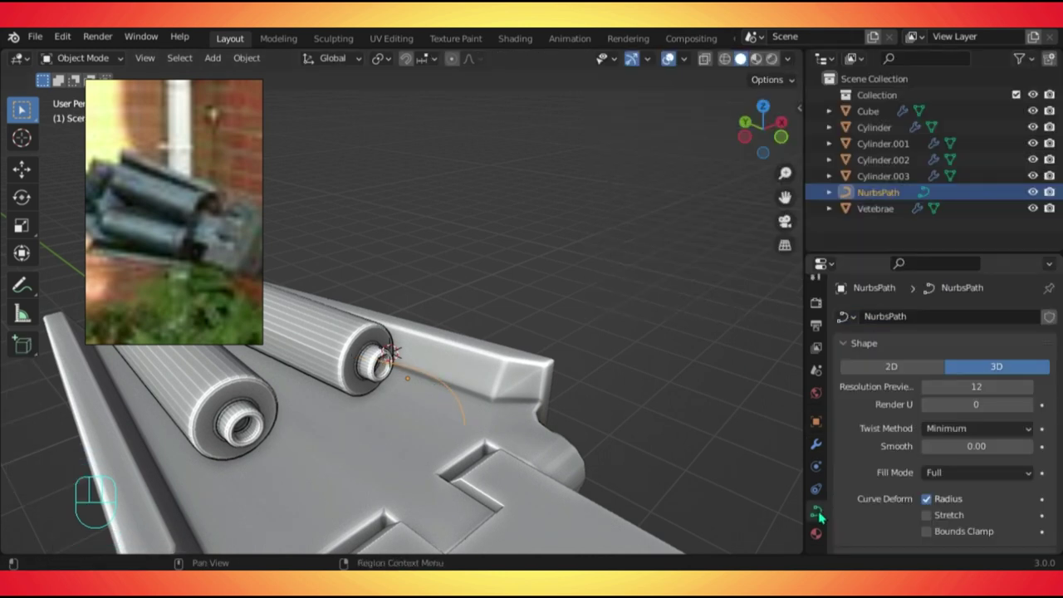
{"action": "scroll", "coordinate": [817, 515], "scroll_direction": "down", "scroll_amount": 2}
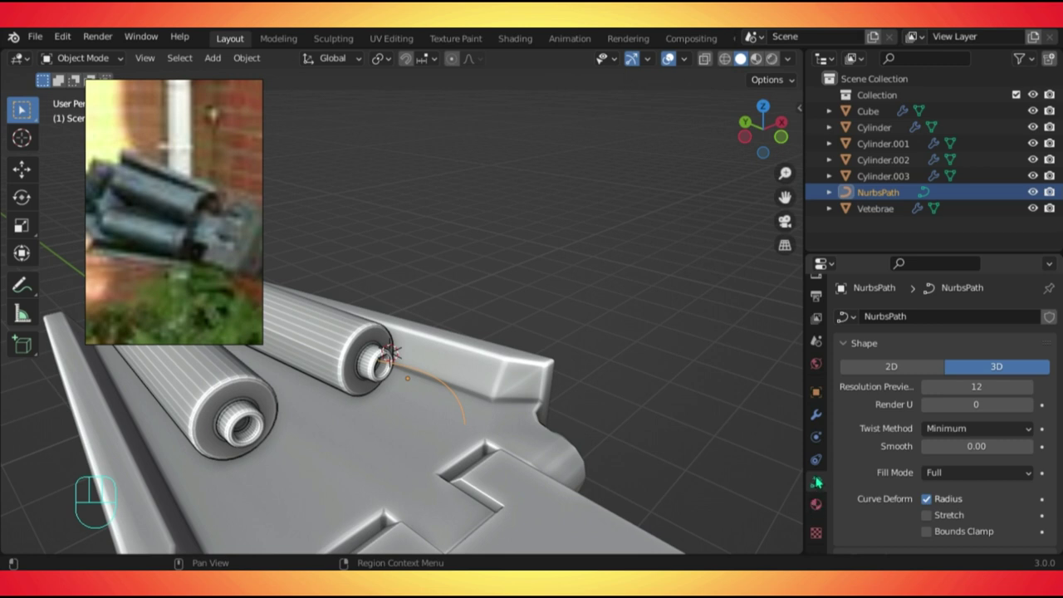
{"action": "scroll", "coordinate": [918, 465], "scroll_direction": "down", "scroll_amount": 5}
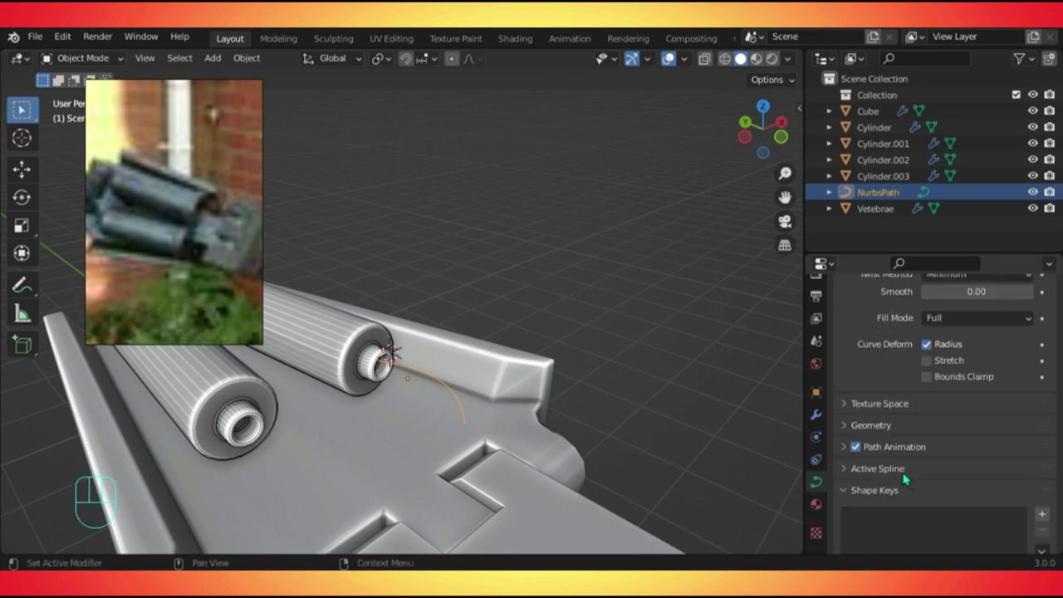
{"action": "left_click", "coordinate": [849, 427]}
{"action": "scroll", "coordinate": [864, 441], "scroll_direction": "down", "scroll_amount": 4}
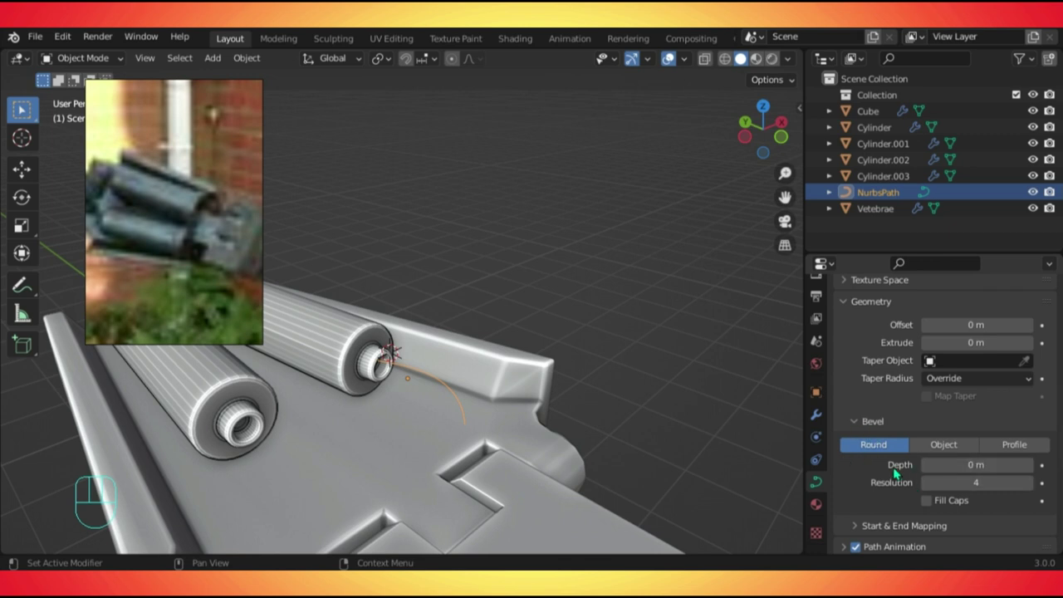
{"action": "left_click_drag", "start_coordinate": [947, 464], "coordinate": [997, 465], "text": "shift"}
{"action": "scroll", "coordinate": [407, 381], "scroll_direction": "up", "scroll_amount": 3}
{"action": "middle_click_drag", "start_coordinate": [410, 380], "coordinate": [473, 304], "text": "shift"}
Reposition the control point at the stub's opening so the tube leaves the stub cleanly, and return to Object Mode.
{"action": "key", "text": "Tab"}
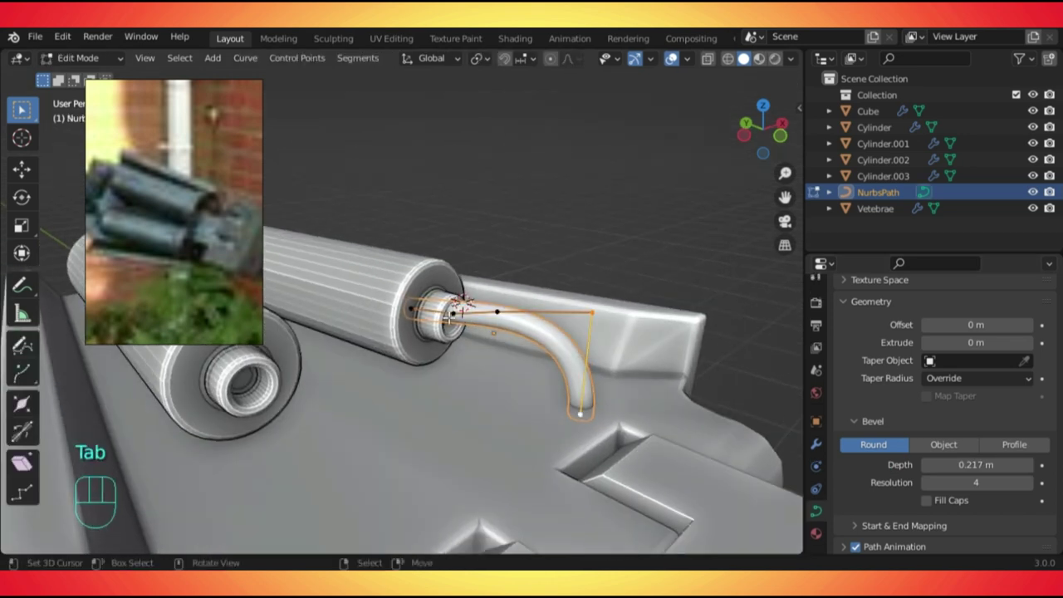
{"action": "key", "text": "g"}
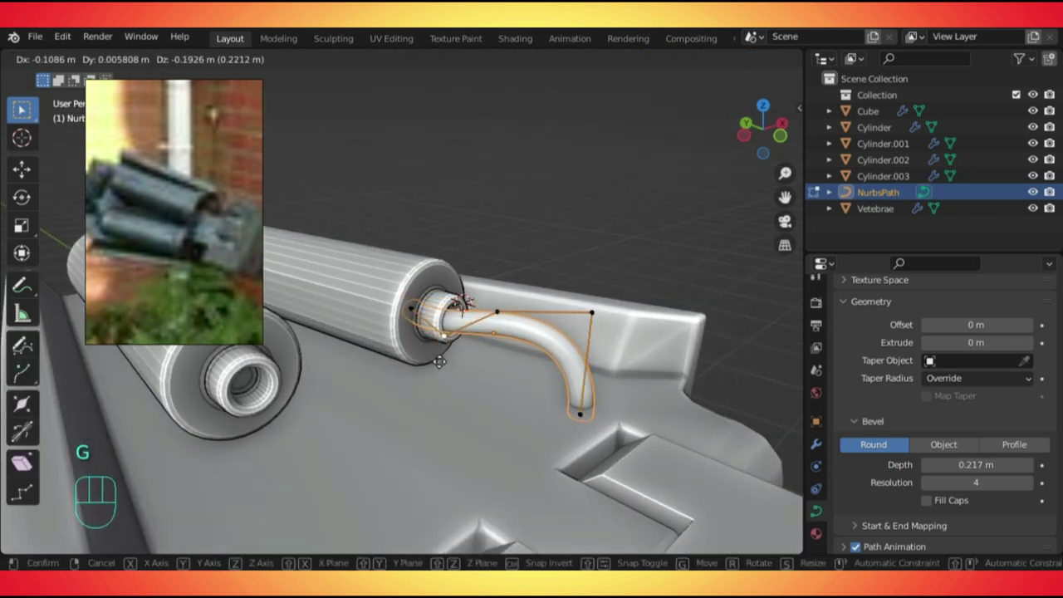
{"action": "left_click", "coordinate": [451, 344]}
{"action": "middle_click_drag", "start_coordinate": [419, 384], "coordinate": [429, 352]}
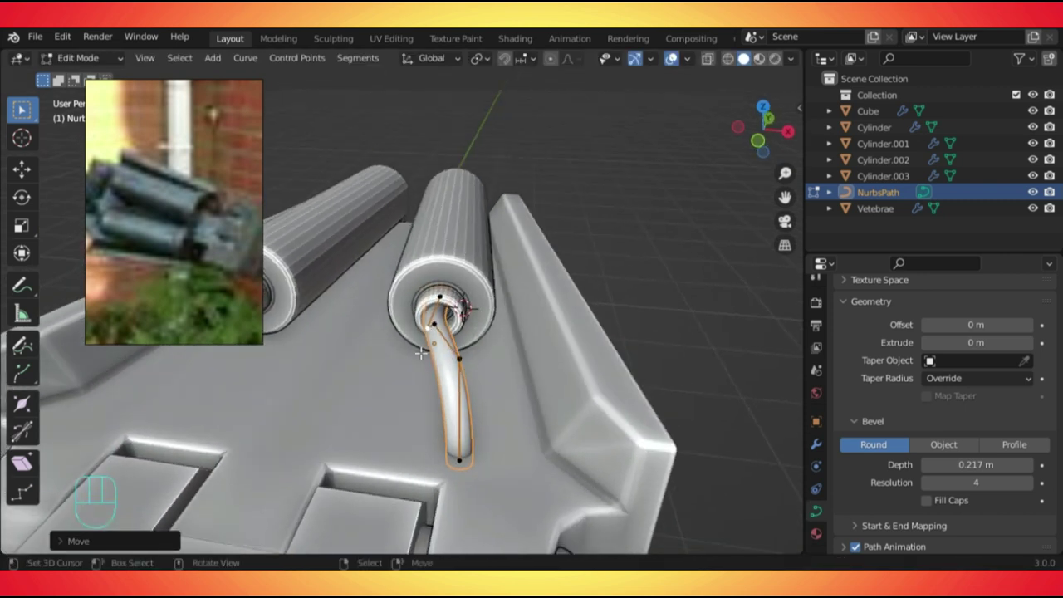
{"action": "key", "text": "g"}
{"action": "left_click", "coordinate": [443, 350]}
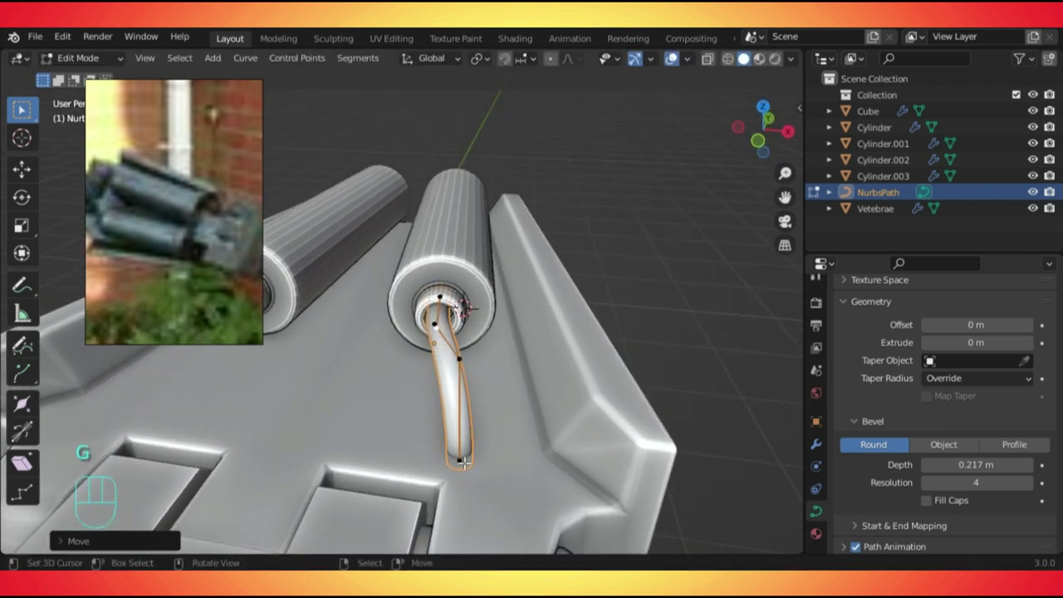
{"action": "key", "text": "Tab"}
Add a Mirror modifier to the tube on the X axis, using Cube as the mirror object.
{"action": "middle_click_drag", "start_coordinate": [439, 373], "coordinate": [505, 366]}
{"action": "left_click", "coordinate": [816, 445]}
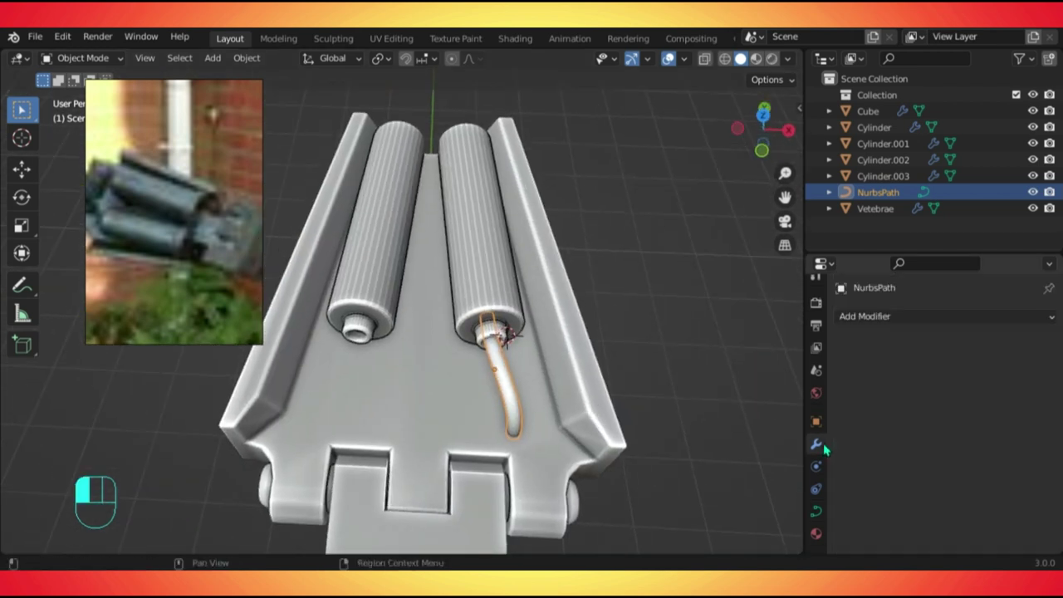
{"action": "left_click", "coordinate": [870, 326]}
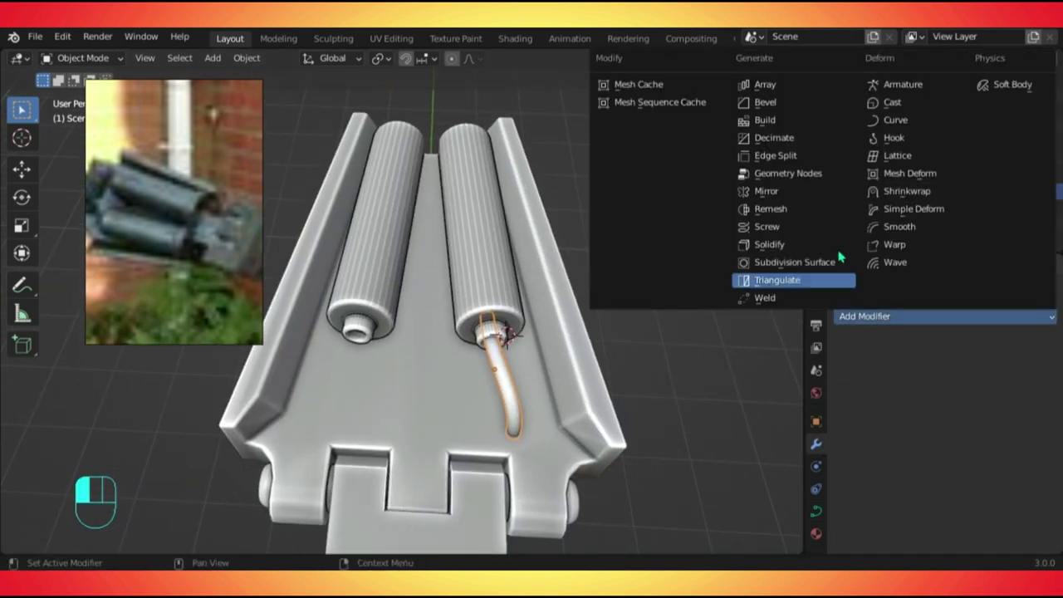
{"action": "left_click", "coordinate": [783, 198]}
{"action": "left_click", "coordinate": [1025, 427]}
{"action": "left_click", "coordinate": [451, 339]}
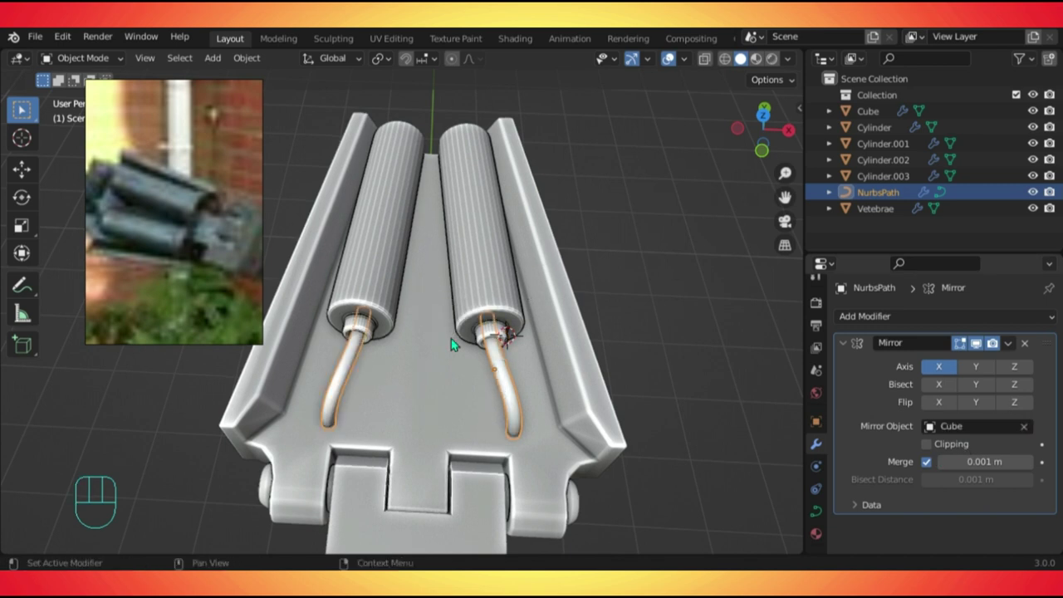
Inspect both mirrored tubes from several angles, and examine the notch at the plate's far end in top view.
{"action": "middle_click_drag", "start_coordinate": [506, 314], "coordinate": [502, 283]}
{"action": "left_click", "coordinate": [526, 270]}
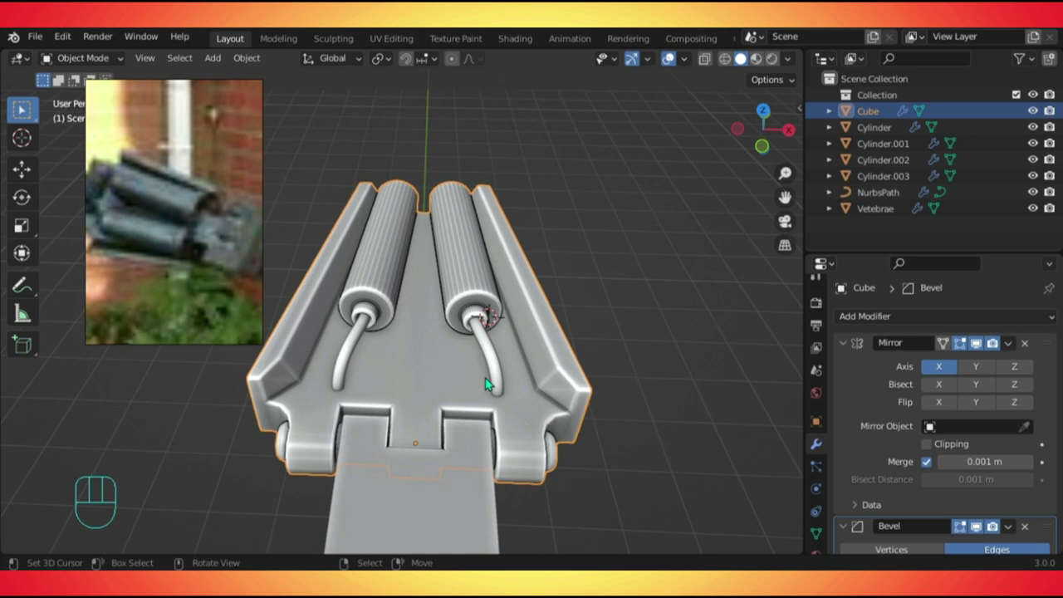
{"action": "scroll", "coordinate": [487, 384], "scroll_direction": "up", "scroll_amount": 2}
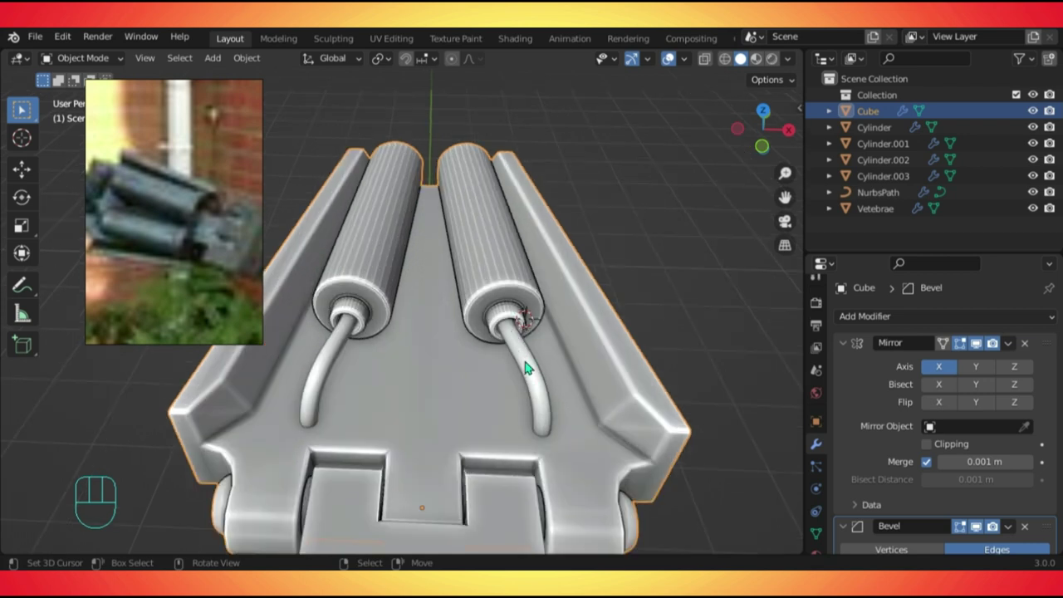
{"action": "middle_click_drag", "start_coordinate": [385, 374], "coordinate": [569, 283]}
{"action": "middle_click_drag", "start_coordinate": [570, 365], "coordinate": [514, 552]}
{"action": "key", "text": "KP_7"}
{"action": "scroll", "coordinate": [543, 211], "scroll_direction": "down", "scroll_amount": 4}
{"action": "middle_click_drag", "start_coordinate": [519, 292], "coordinate": [508, 363], "text": "shift"}
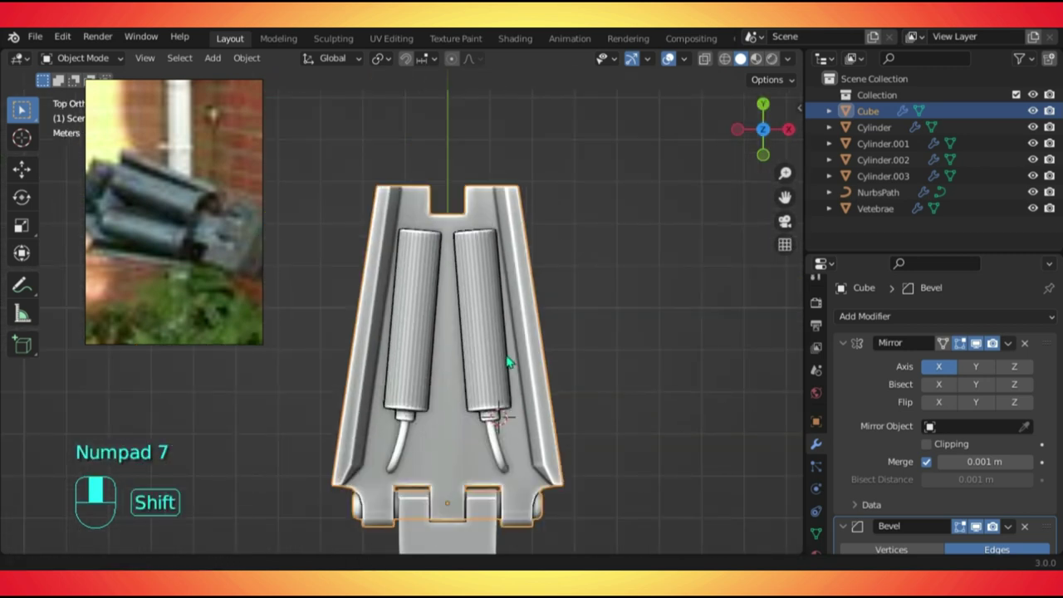
{"action": "scroll", "coordinate": [479, 251], "scroll_direction": "up", "scroll_amount": 2}
{"action": "middle_click_drag", "start_coordinate": [499, 232], "coordinate": [521, 384], "text": "shift"}
{"action": "scroll", "coordinate": [543, 310], "scroll_direction": "up", "scroll_amount": 3}
{"action": "middle_click_drag", "start_coordinate": [543, 311], "coordinate": [503, 278]}
{"action": "key", "text": "KP_7"}
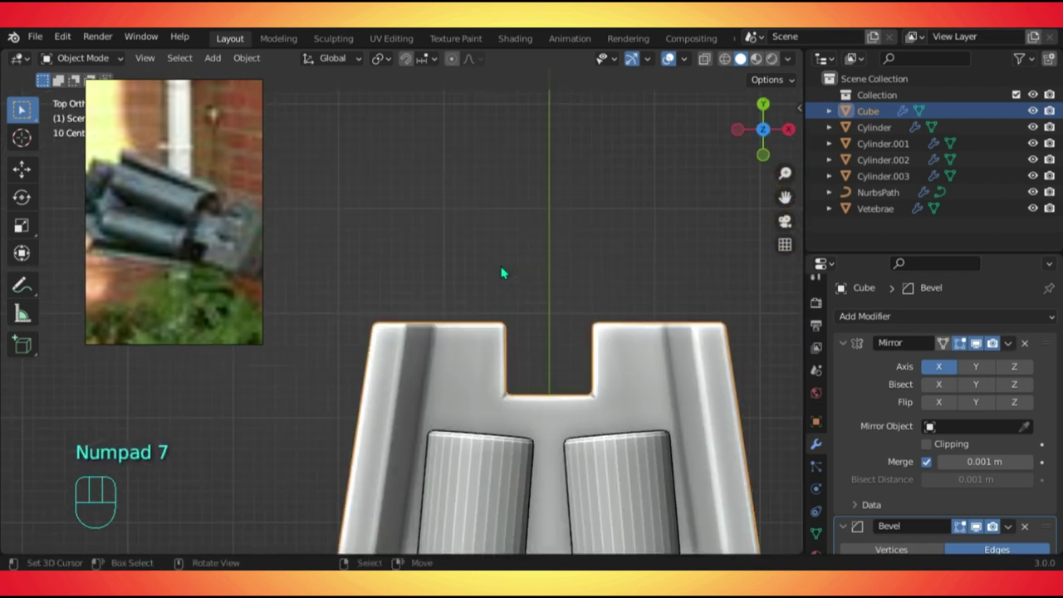
{"action": "scroll", "coordinate": [570, 373], "scroll_direction": "up", "scroll_amount": 2}
{"action": "middle_click_drag", "start_coordinate": [575, 367], "coordinate": [468, 342], "text": "shift"}
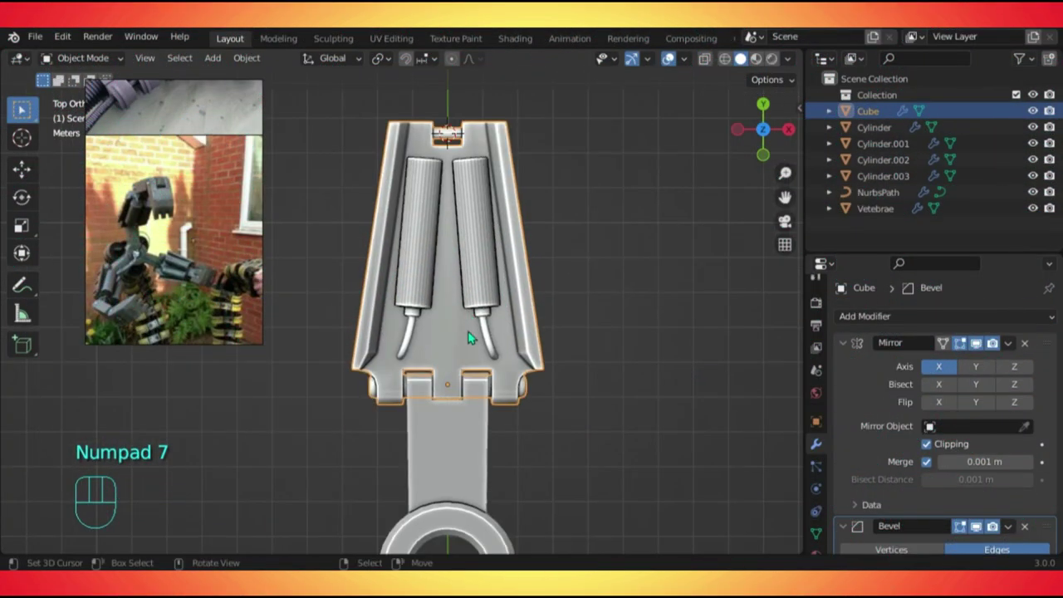
Add a cube mesh at the 3D cursor in the notch at the finger plate's far end.
{"action": "scroll", "coordinate": [453, 375], "scroll_direction": "down", "scroll_amount": 3}
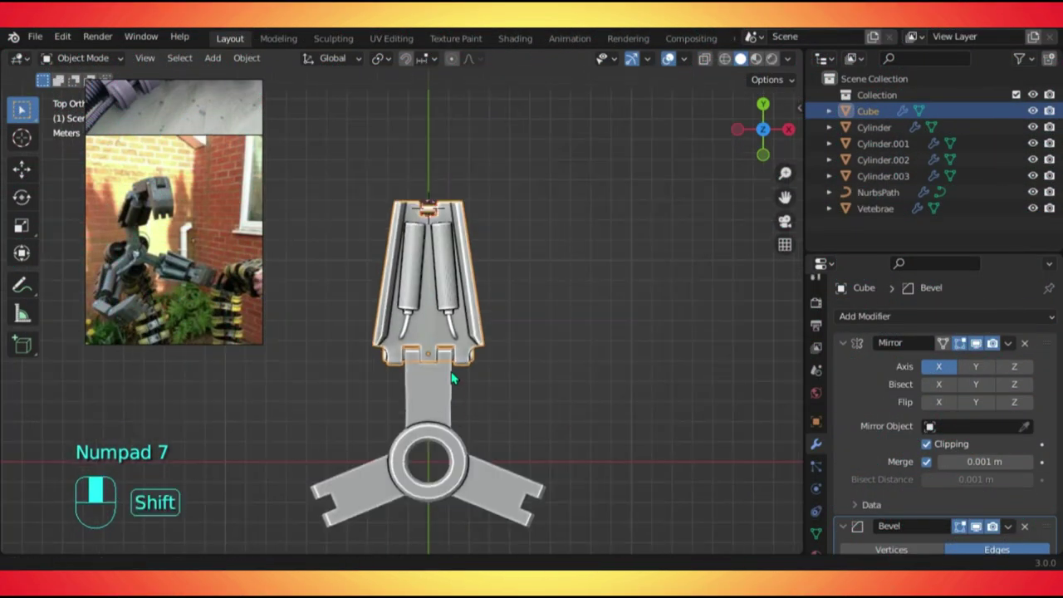
{"action": "scroll", "coordinate": [446, 399], "scroll_direction": "up", "scroll_amount": 1}
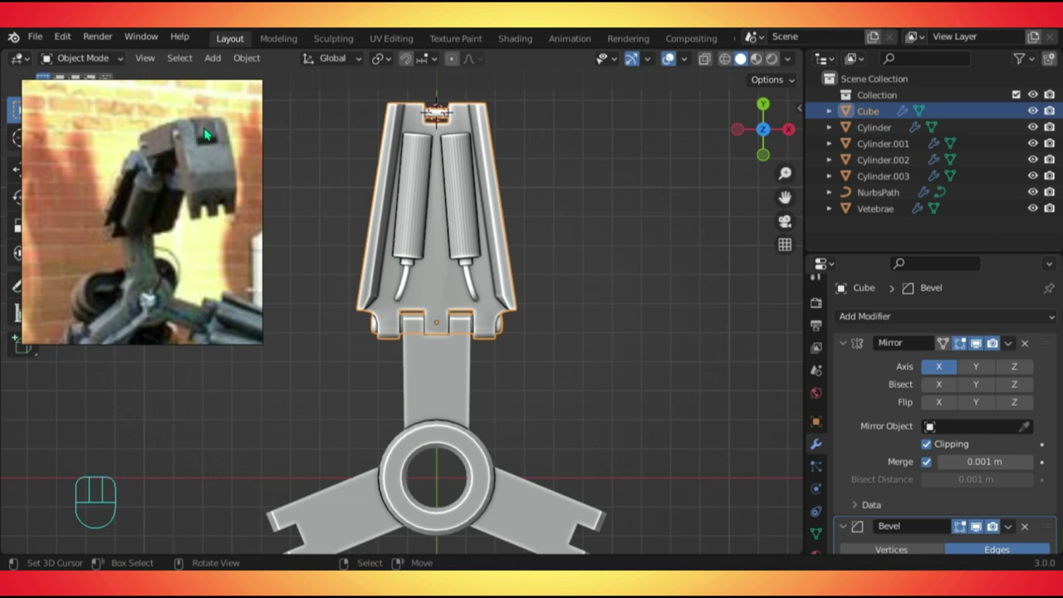
{"action": "middle_click_drag", "start_coordinate": [427, 279], "coordinate": [458, 216]}
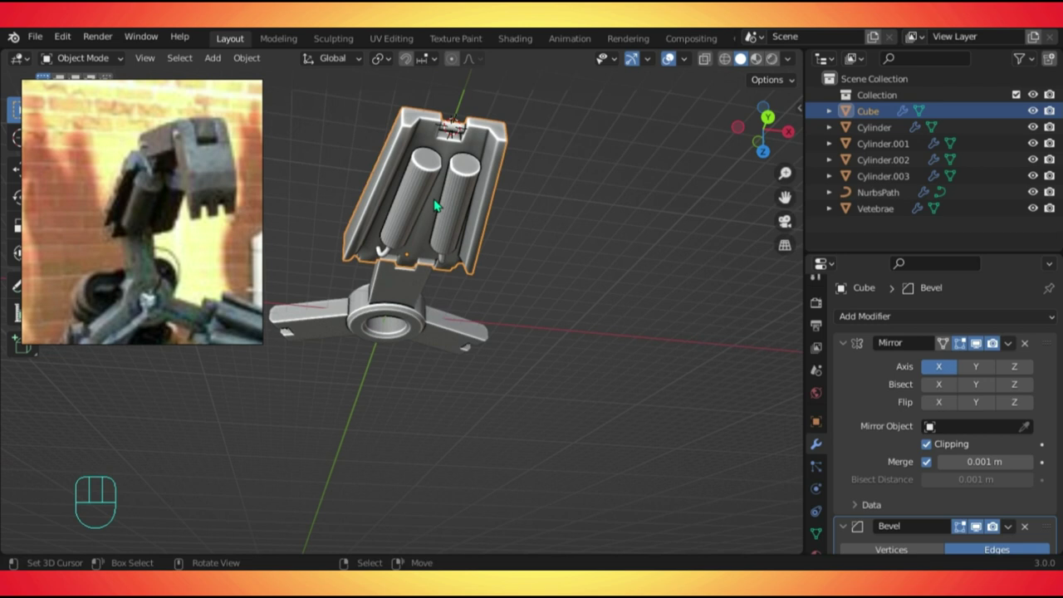
{"action": "key", "text": "KP_7"}
{"action": "middle_click_drag", "start_coordinate": [417, 258], "coordinate": [394, 304], "text": "shift"}
{"action": "scroll", "coordinate": [404, 289], "scroll_direction": "up", "scroll_amount": 2}
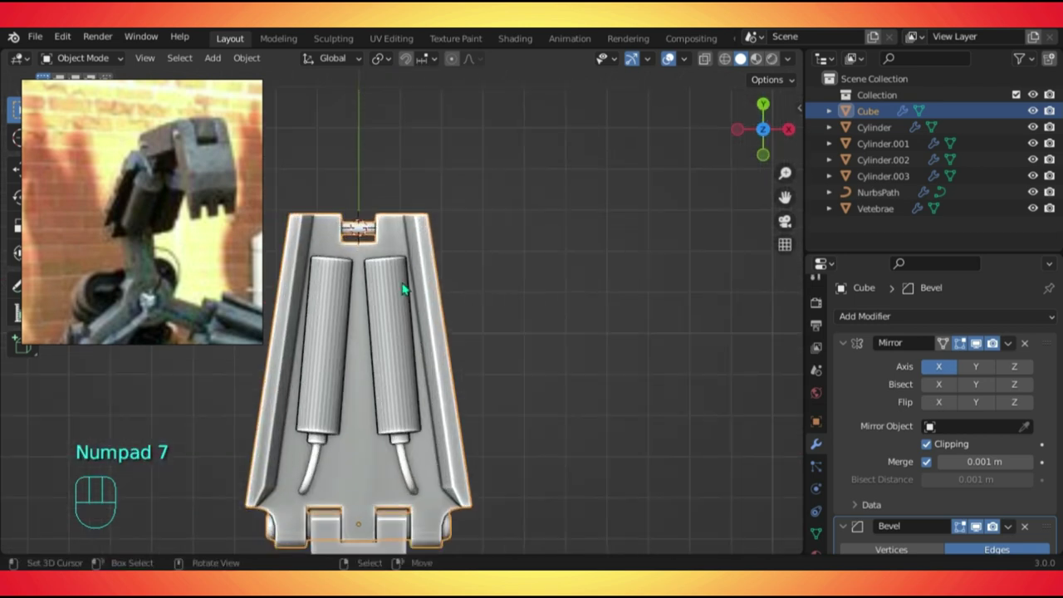
{"action": "key", "text": "shift+a"}
{"action": "mouse_move", "coordinate": [341, 243]}
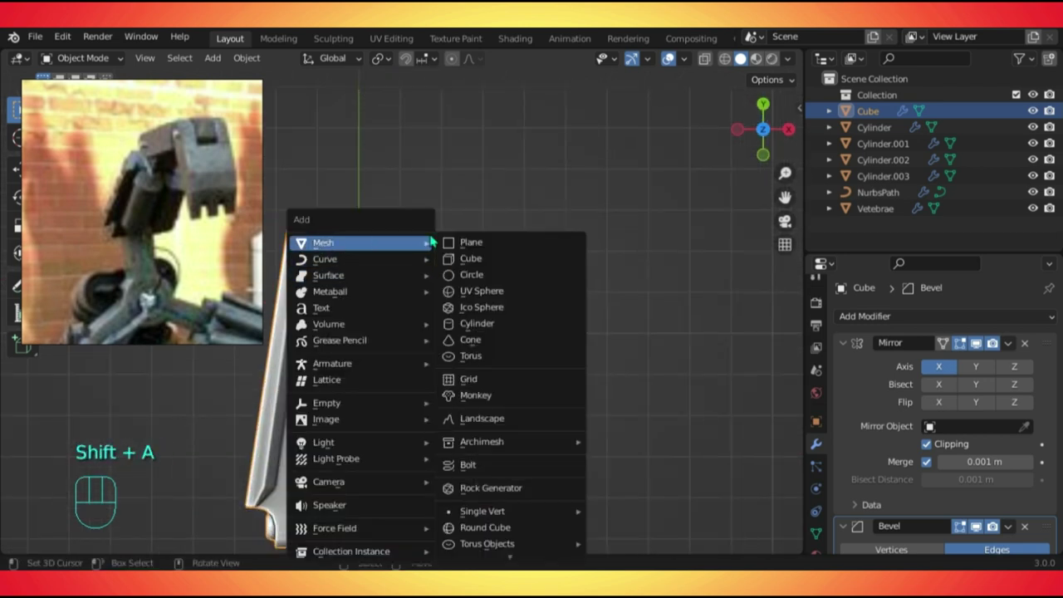
{"action": "left_click", "coordinate": [496, 261]}
Scale the new cube to about 0.3 of its size so it fits inside the notch.
{"action": "middle_click_drag", "start_coordinate": [392, 241], "coordinate": [462, 288], "text": "shift"}
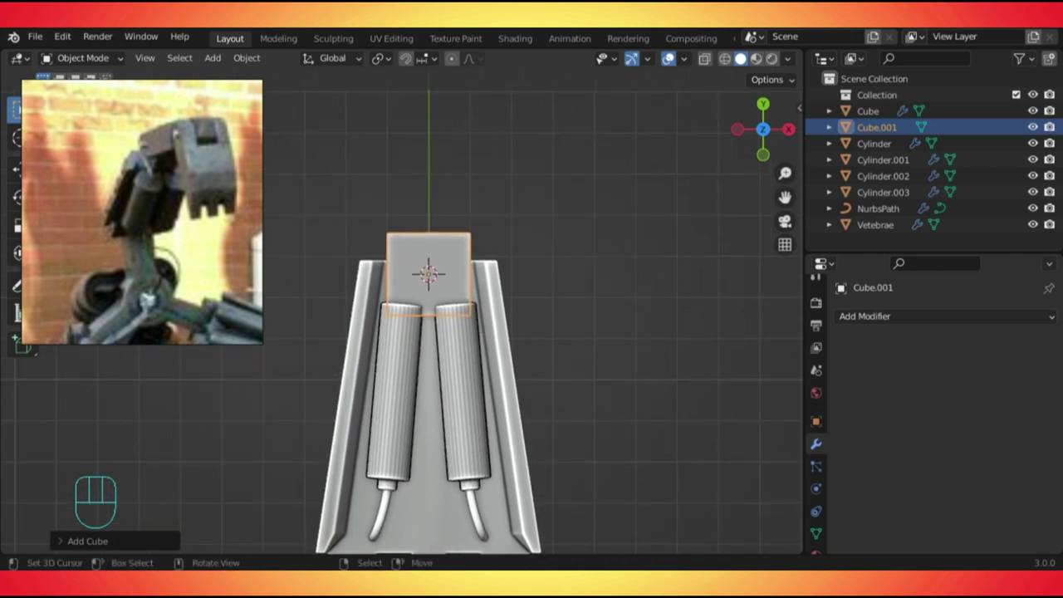
{"action": "key", "text": "s"}
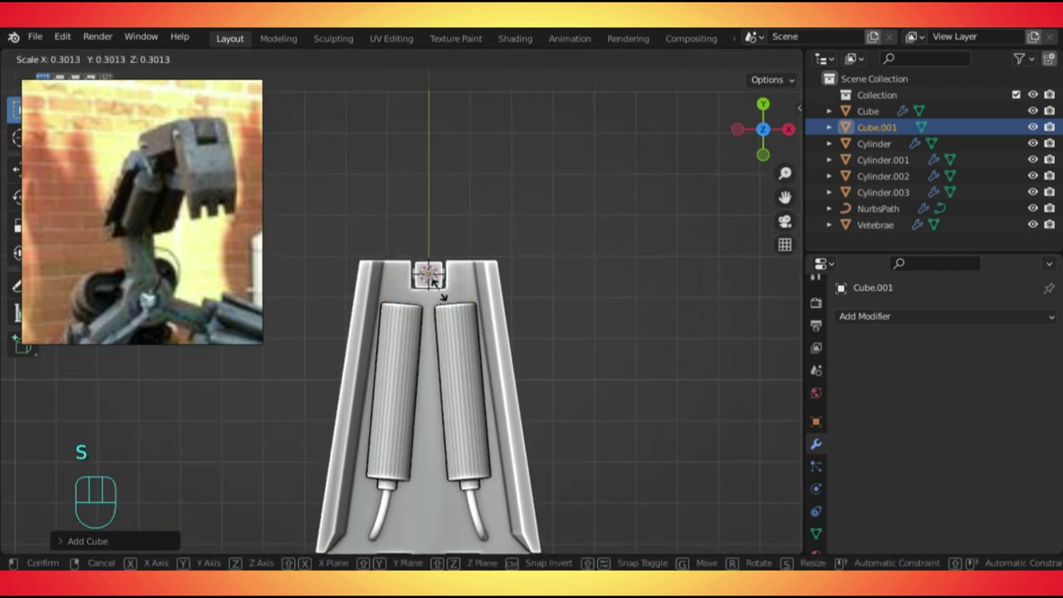
{"action": "left_click", "coordinate": [439, 284]}
{"action": "scroll", "coordinate": [438, 284], "scroll_direction": "up", "scroll_amount": 3}
{"action": "scroll", "coordinate": [457, 299], "scroll_direction": "up", "scroll_amount": 2}
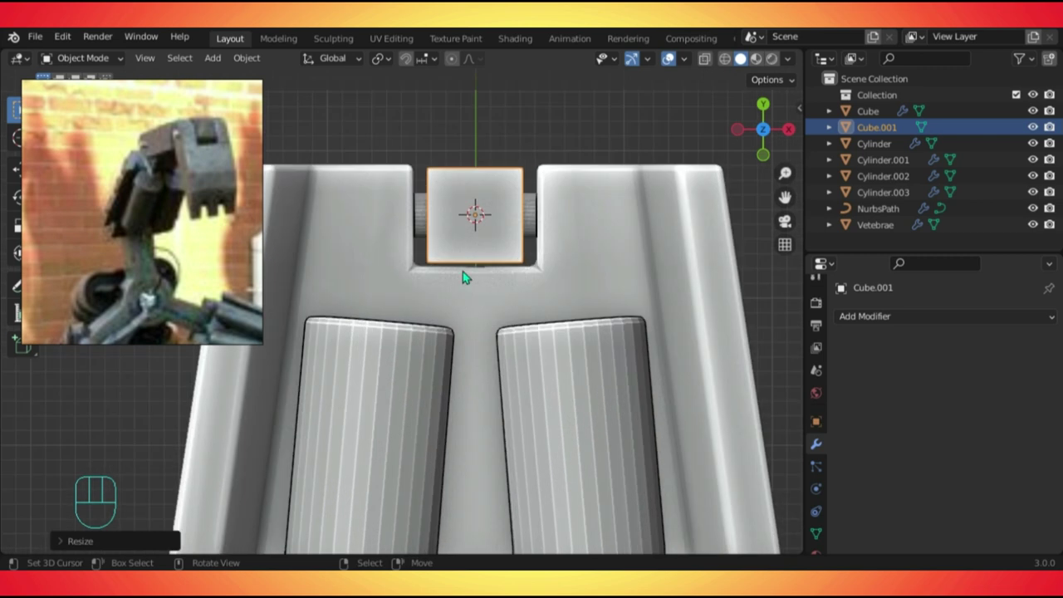
Scale the cube up about 1.15 times and shift it slightly outward in the notch.
{"action": "middle_click_drag", "start_coordinate": [458, 308], "coordinate": [459, 365], "text": "shift"}
{"action": "key", "text": "s"}
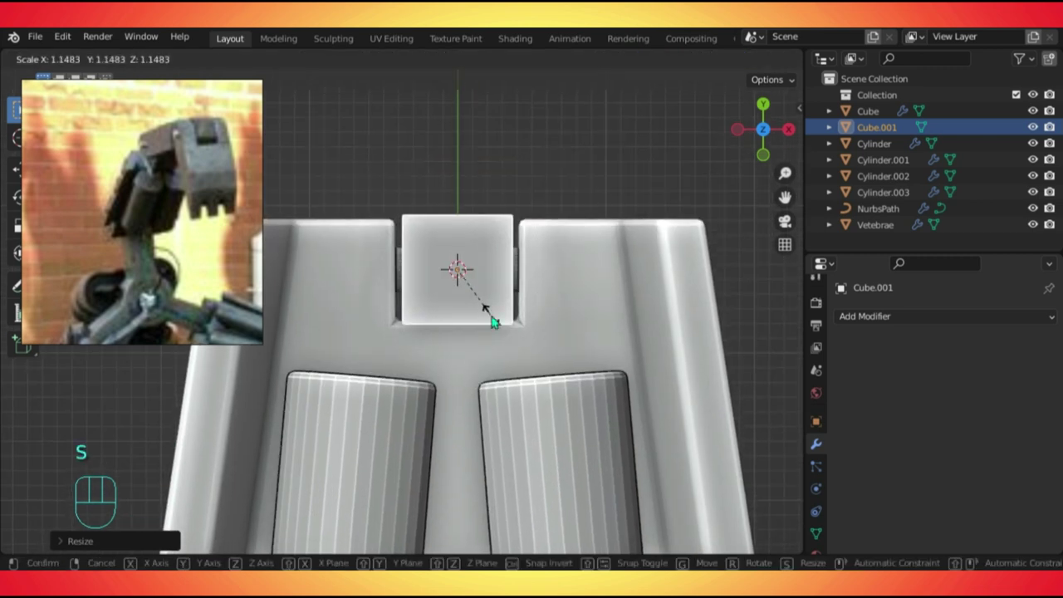
{"action": "key", "text": "g"}
{"action": "left_click", "coordinate": [491, 309]}
Cut the cube down its centre, keep one half, and mirror it on the X axis with clipping enabled.
{"action": "key", "text": "Tab"}
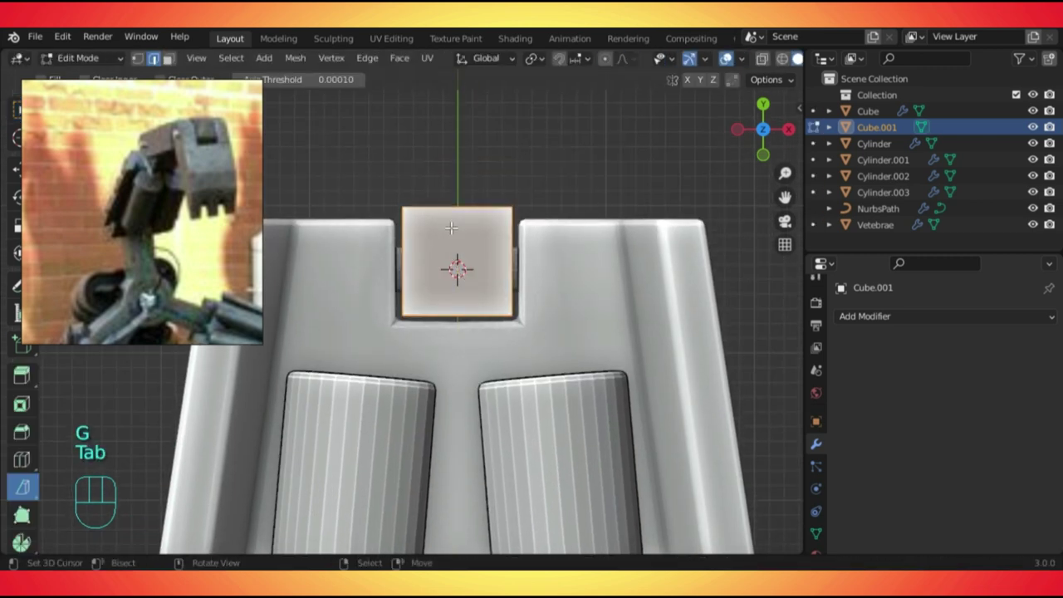
{"action": "key", "text": "ctrl+r"}
{"action": "left_click", "coordinate": [454, 206]}
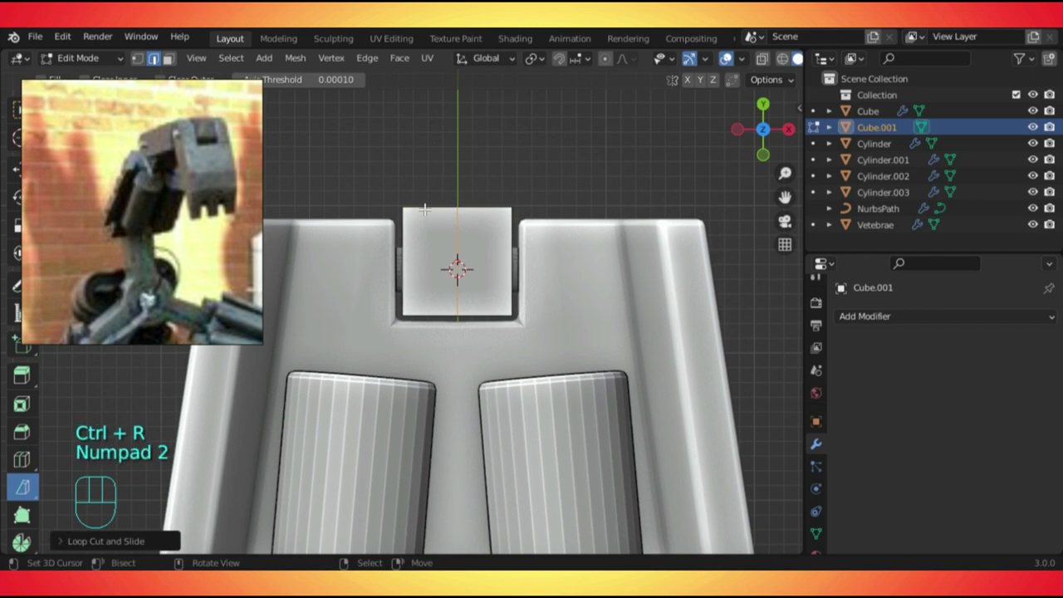
{"action": "key", "text": "3"}
{"action": "left_click", "coordinate": [408, 241]}
{"action": "key", "text": "alt+z"}
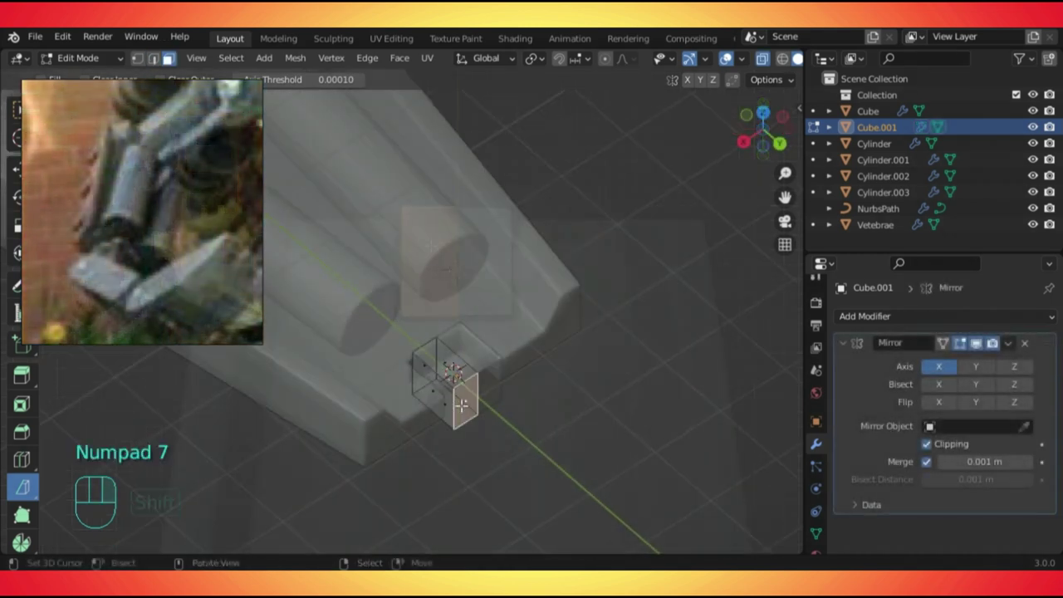
Extrude the half cube's outer end face along Y into a long narrow bar extending beyond the finger plate.
{"action": "key", "text": "KP_7"}
{"action": "scroll", "coordinate": [461, 405], "scroll_direction": "down", "scroll_amount": 4}
{"action": "middle_click_drag", "start_coordinate": [434, 244], "coordinate": [463, 332], "text": "shift"}
{"action": "key", "text": "e"}
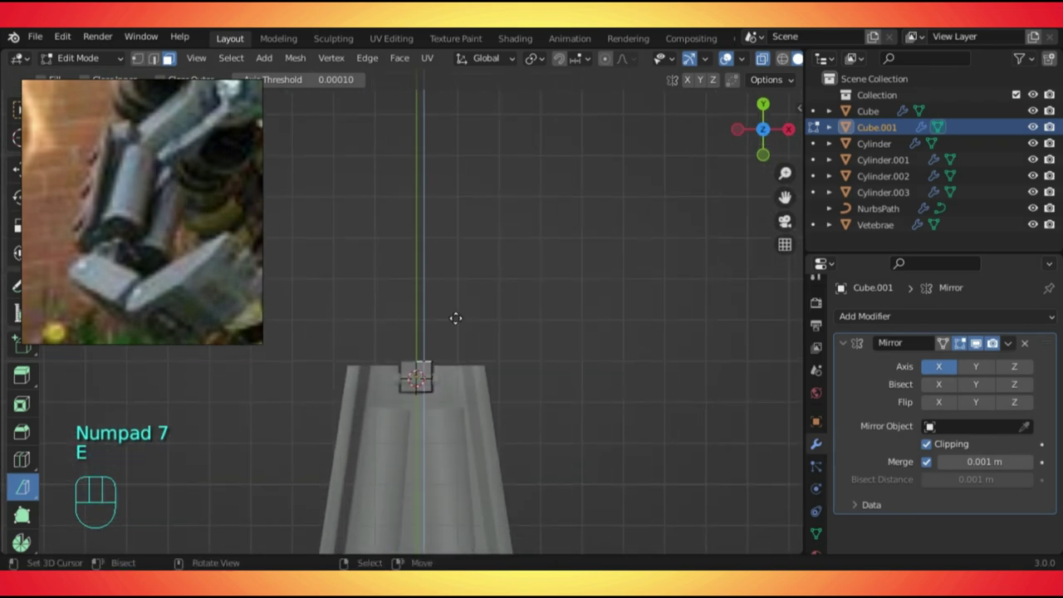
{"action": "left_click", "coordinate": [451, 195]}
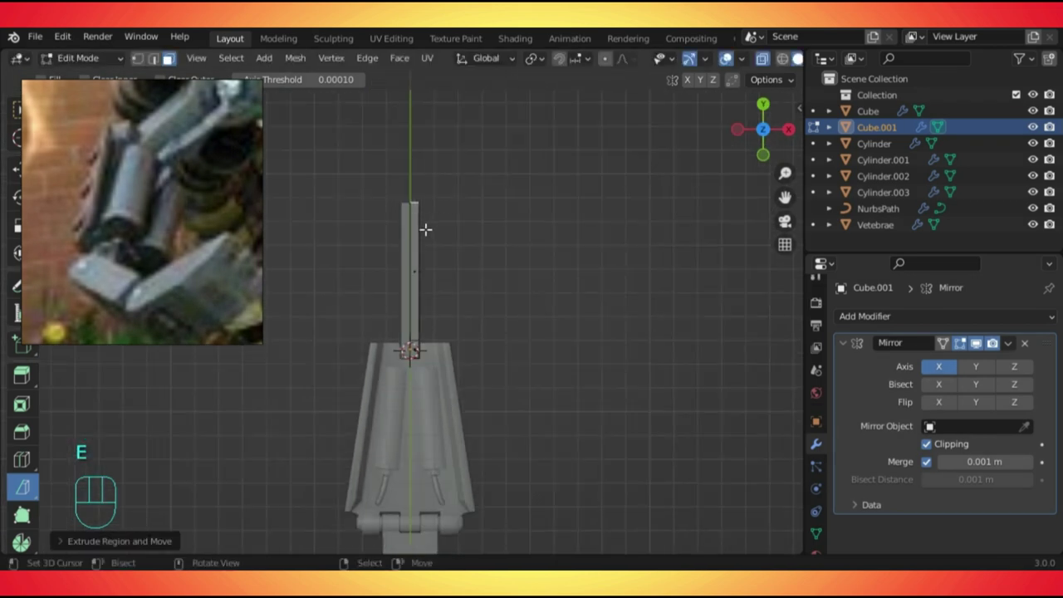
{"action": "scroll", "coordinate": [425, 229], "scroll_direction": "down", "scroll_amount": 2}
{"action": "scroll", "coordinate": [420, 287], "scroll_direction": "down", "scroll_amount": 3}
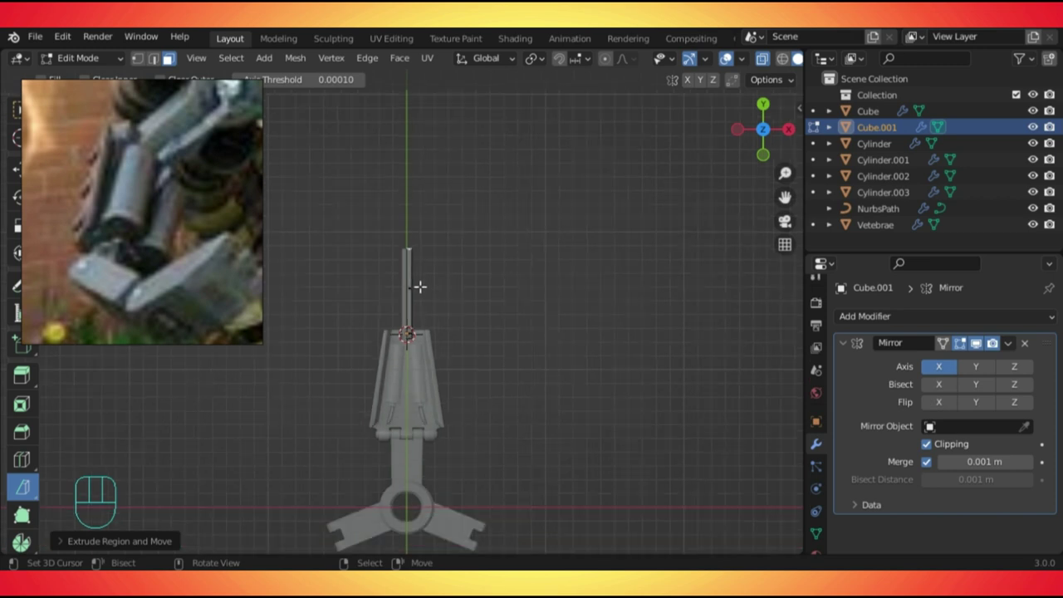
Extrude the bar's long side face outward by about 1.1 m to widen it into a block nearly as wide as the plate's end.
{"action": "scroll", "coordinate": [425, 225], "scroll_direction": "up", "scroll_amount": 5}
{"action": "scroll", "coordinate": [423, 238], "scroll_direction": "up", "scroll_amount": 2}
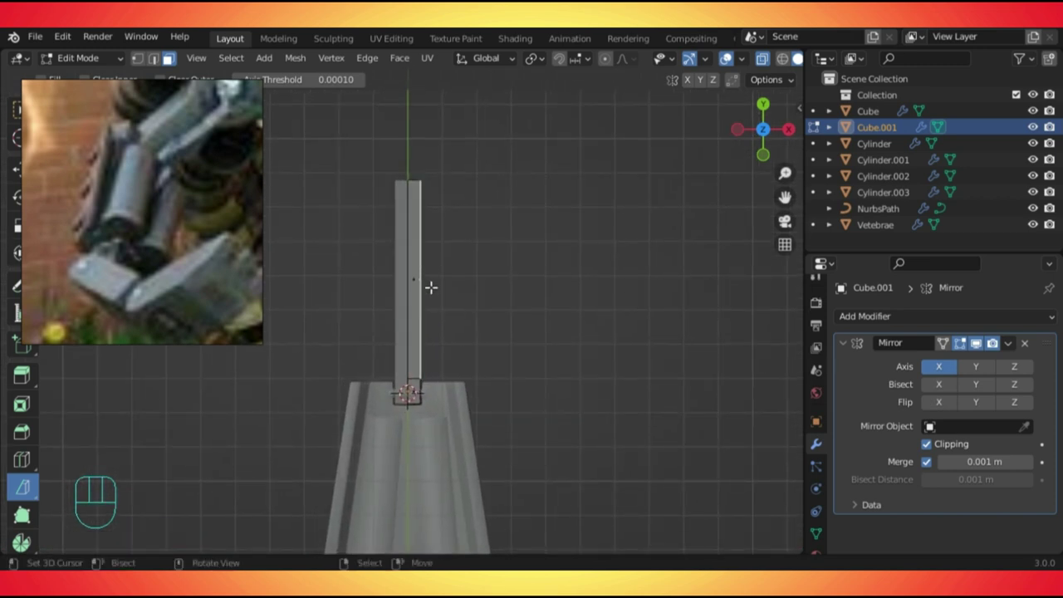
{"action": "key", "text": "e"}
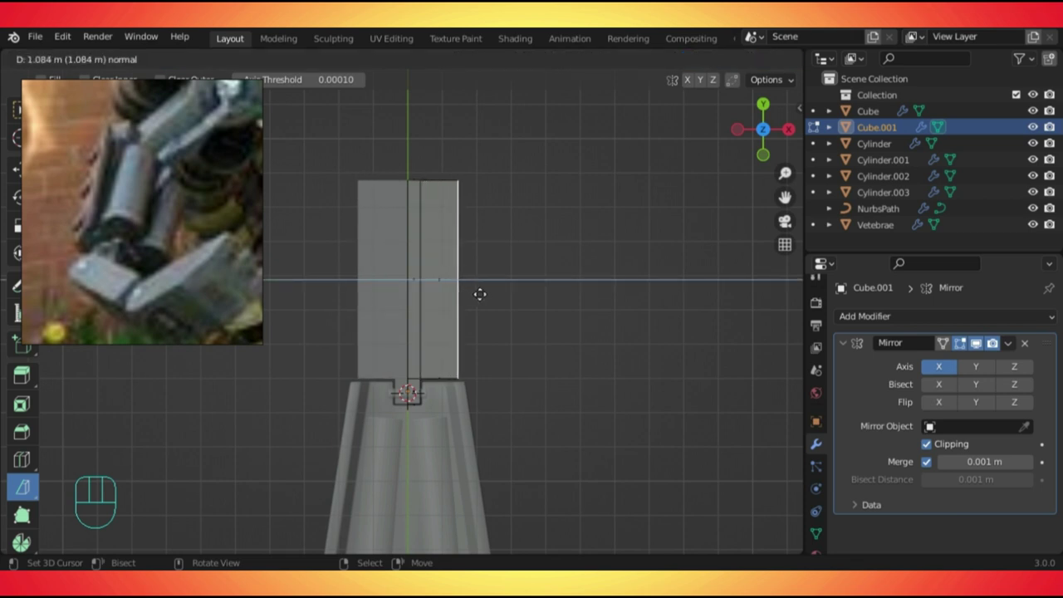
{"action": "left_click", "coordinate": [478, 297]}
{"action": "middle_click_drag", "start_coordinate": [473, 304], "coordinate": [401, 380]}
{"action": "key", "text": "alt+z"}
{"action": "scroll", "coordinate": [436, 350], "scroll_direction": "up", "scroll_amount": 1}
{"action": "middle_click_drag", "start_coordinate": [456, 312], "coordinate": [440, 357]}
{"action": "key", "text": "Tab"}
{"action": "middle_click_drag", "start_coordinate": [365, 361], "coordinate": [379, 360]}
{"action": "scroll", "coordinate": [360, 365], "scroll_direction": "up", "scroll_amount": 3}
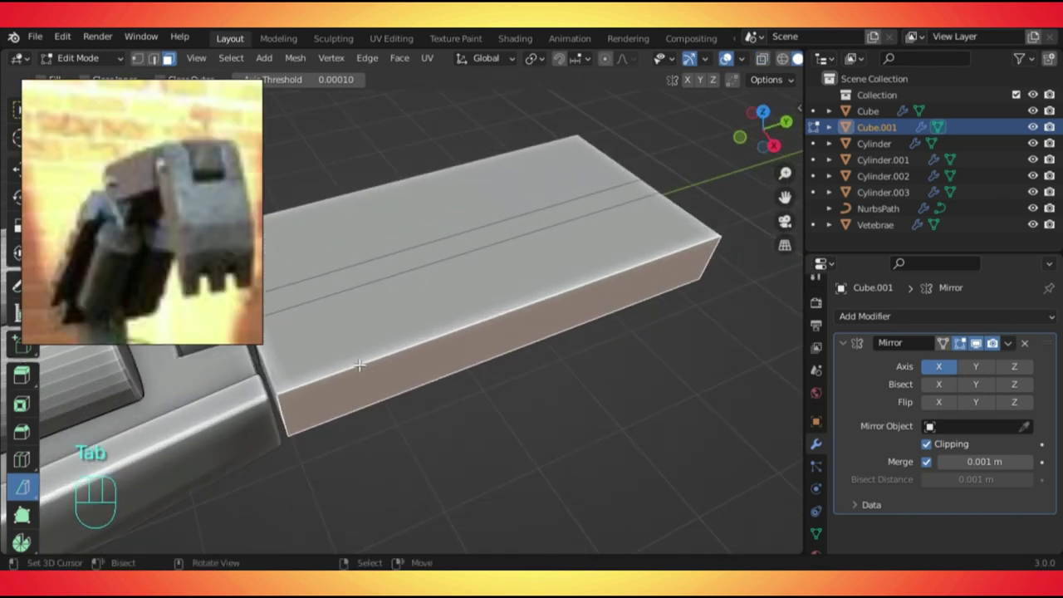
Select the block's crosswise edges at both ends and bevel them about 0.84 m wide with three segments.
{"action": "key", "text": "2"}
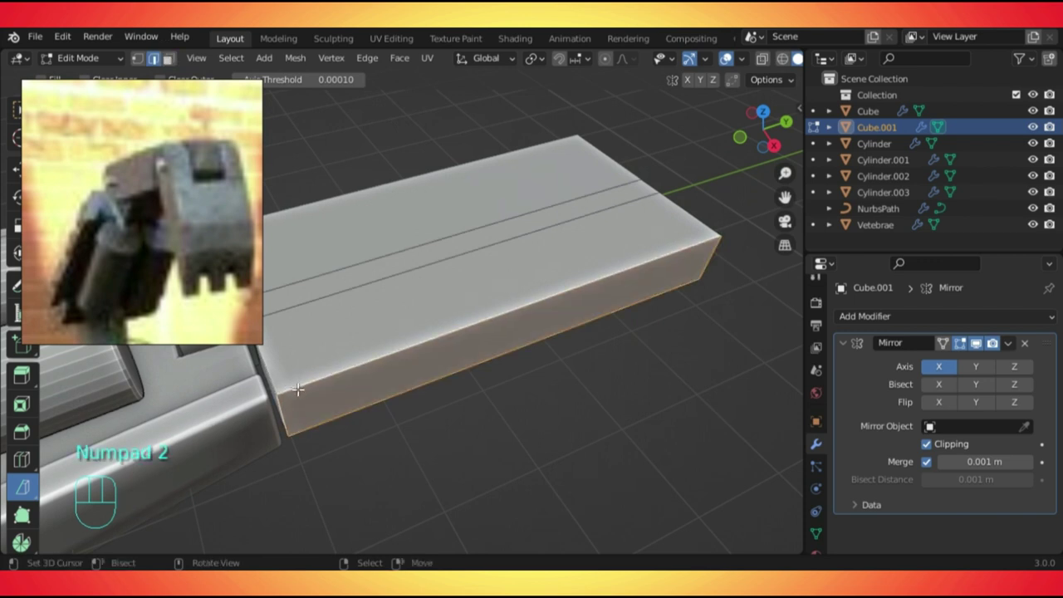
{"action": "middle_click_drag", "start_coordinate": [270, 379], "coordinate": [275, 462]}
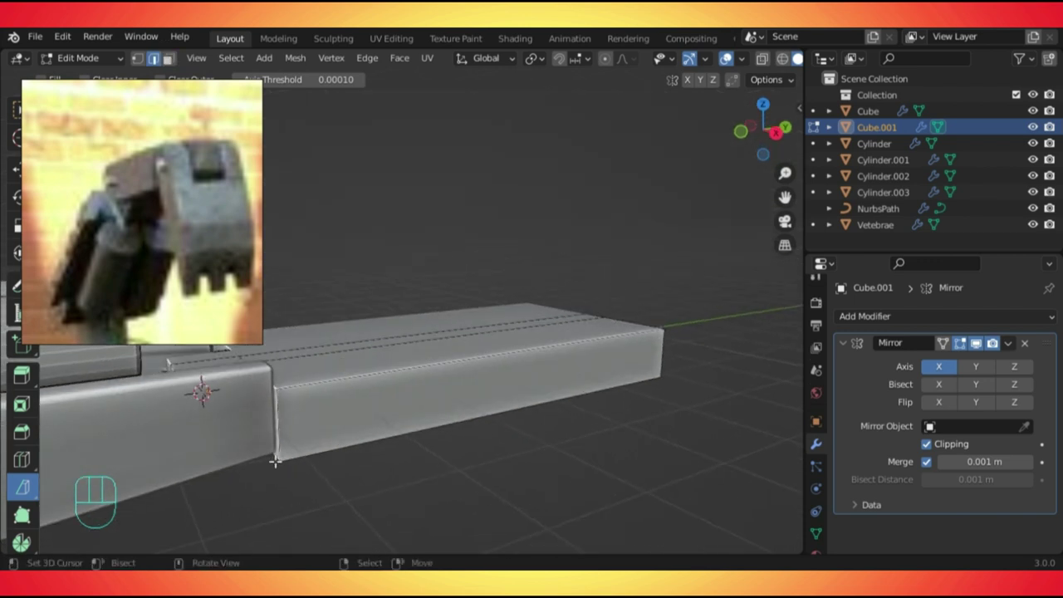
{"action": "middle_click_drag", "start_coordinate": [637, 334], "coordinate": [567, 389]}
{"action": "scroll", "coordinate": [481, 416], "scroll_direction": "down", "scroll_amount": 2}
{"action": "middle_click_drag", "start_coordinate": [468, 352], "coordinate": [564, 358]}
{"action": "middle_click_drag", "start_coordinate": [551, 415], "coordinate": [598, 403]}
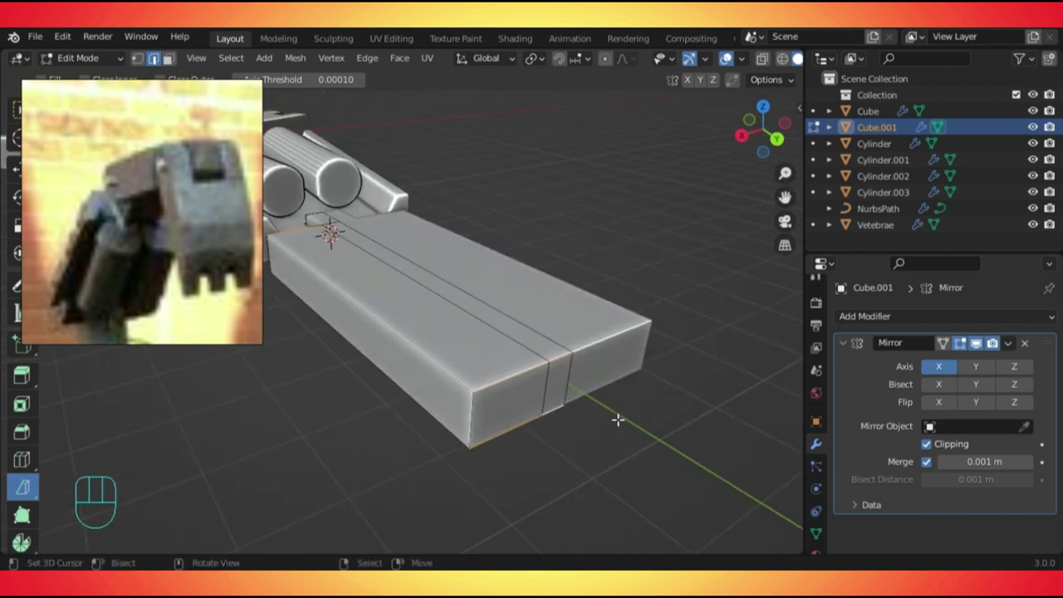
{"action": "key", "text": "ctrl+b"}
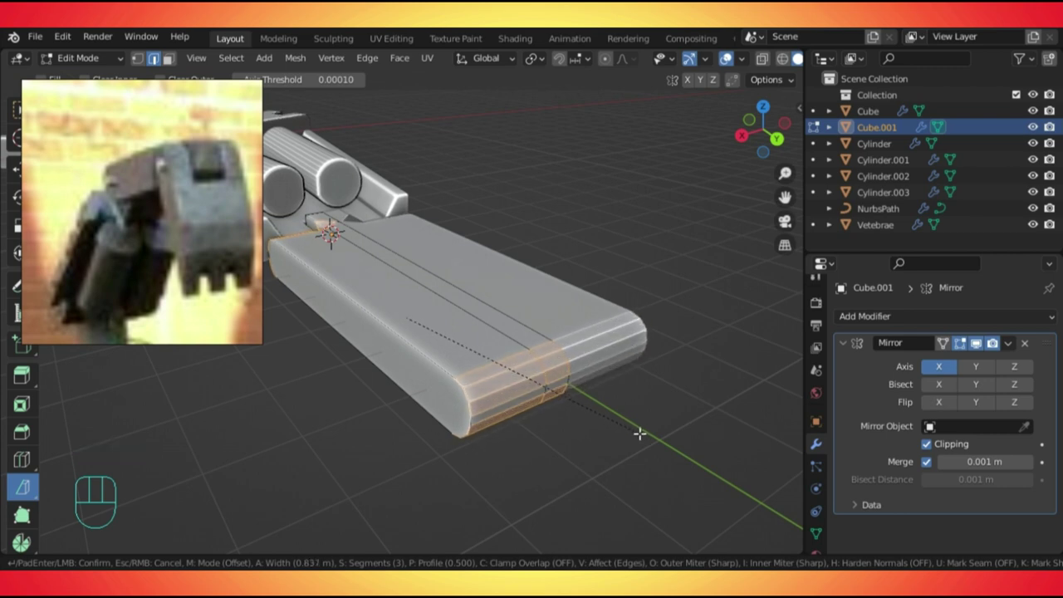
{"action": "left_click", "coordinate": [642, 433]}
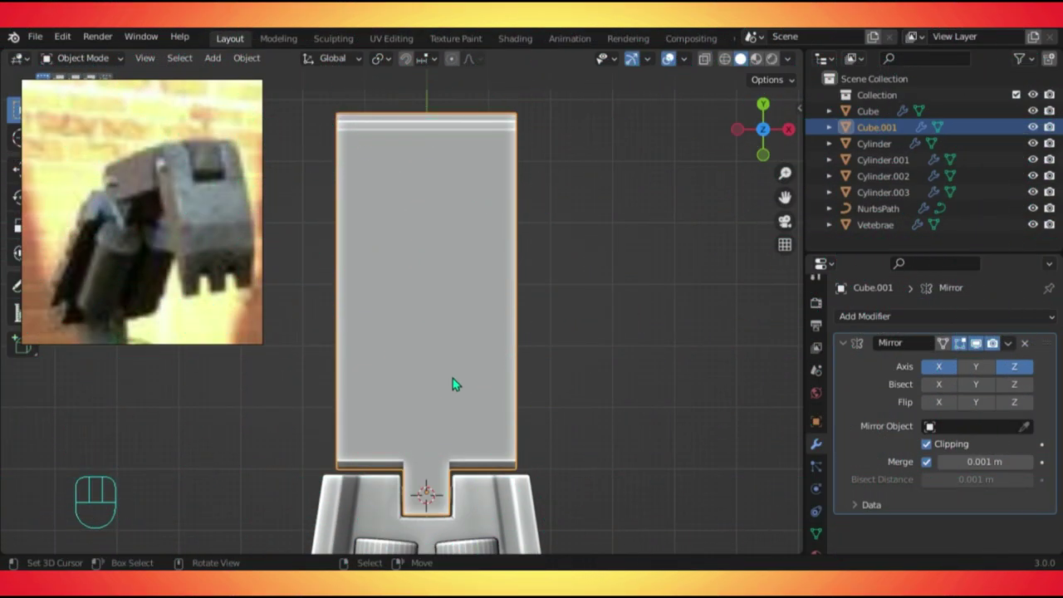
Add another cube mesh and move it along Y by about 7.4 m, just beyond the block's far end.
{"action": "scroll", "coordinate": [452, 384], "scroll_direction": "down", "scroll_amount": 1}
{"action": "middle_click_drag", "start_coordinate": [460, 254], "coordinate": [481, 391], "text": "shift"}
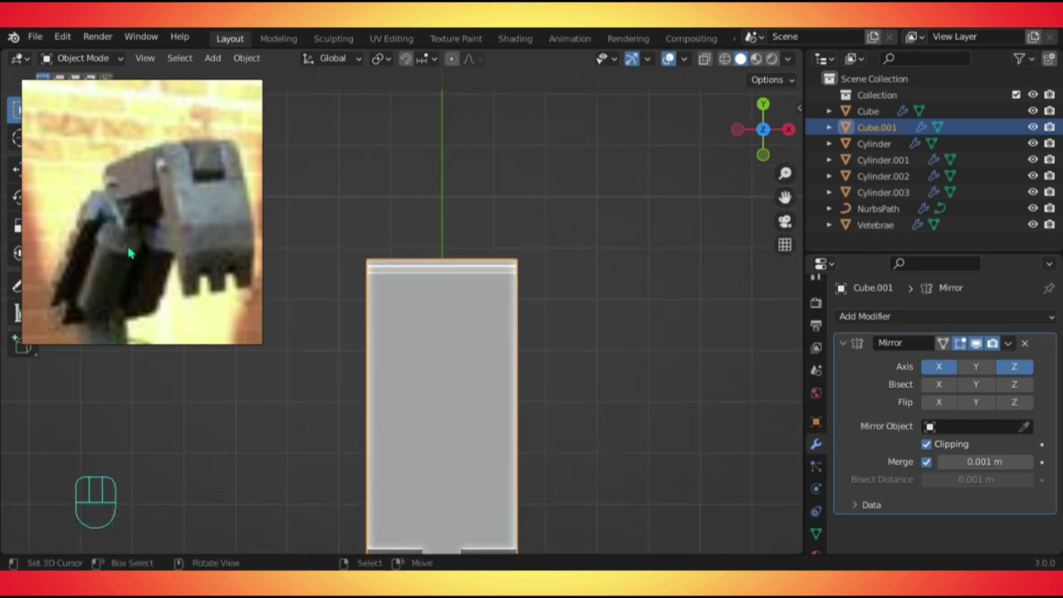
{"action": "scroll", "coordinate": [481, 279], "scroll_direction": "down", "scroll_amount": 3}
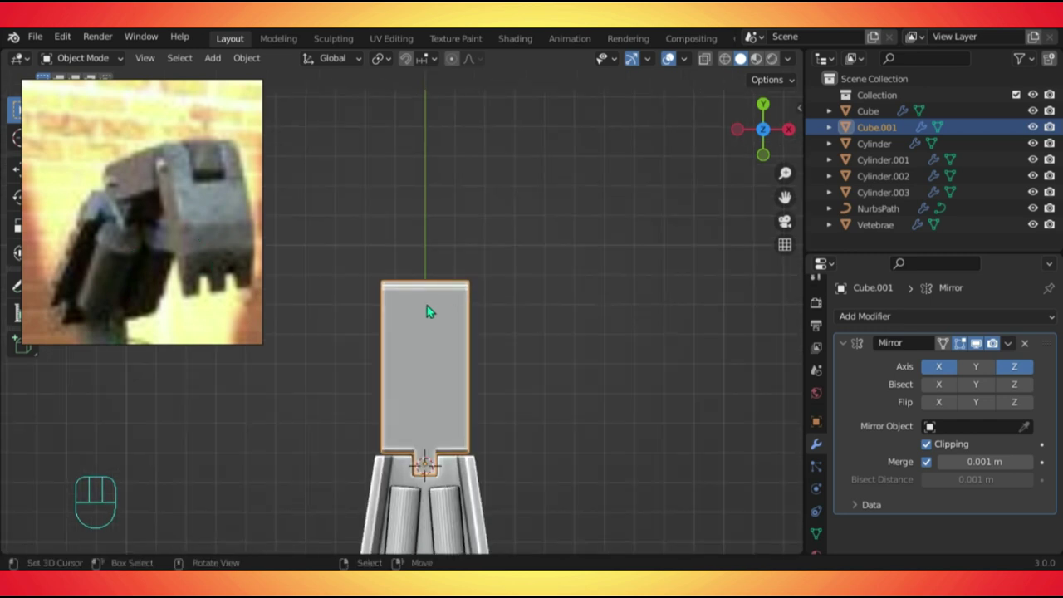
{"action": "key", "text": "shift+a"}
{"action": "mouse_move", "coordinate": [388, 243]}
{"action": "left_click", "coordinate": [518, 260]}
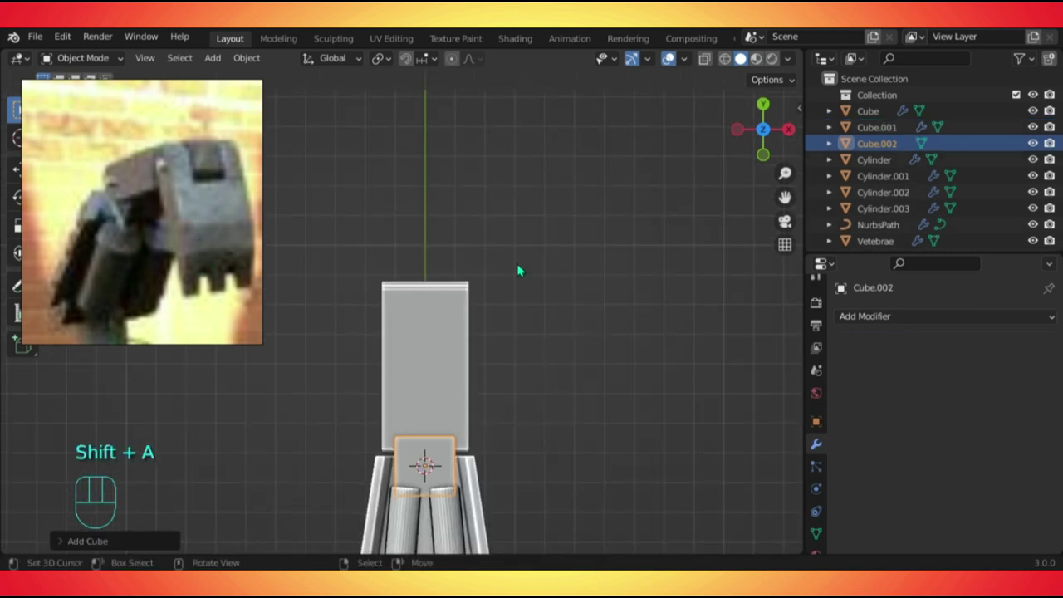
{"action": "key", "text": "g"}
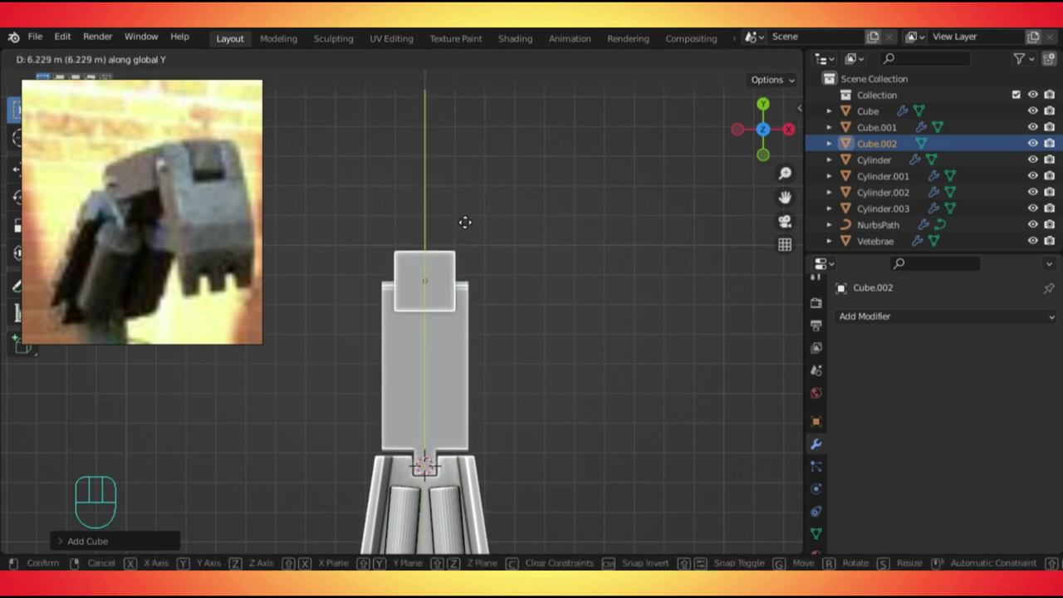
{"action": "left_click", "coordinate": [487, 185]}
Add a crosswise loop cut near the block's far end and a lengthwise loop cut between its centre strip and outer side.
{"action": "scroll", "coordinate": [452, 316], "scroll_direction": "up", "scroll_amount": 1}
{"action": "left_click", "coordinate": [451, 321]}
{"action": "key", "text": "Tab"}
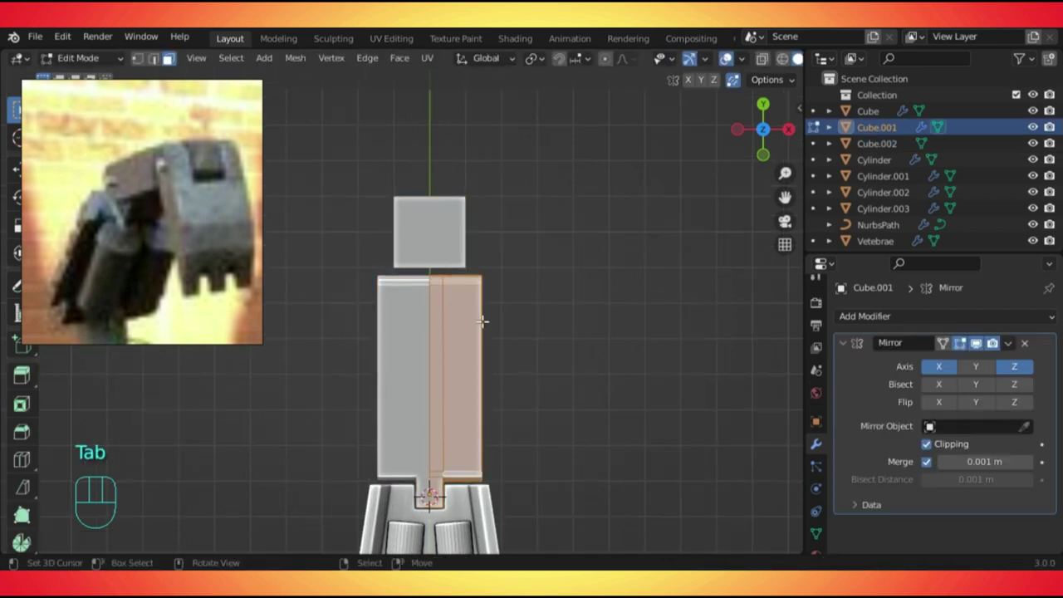
{"action": "key", "text": "ctrl+r"}
{"action": "left_click", "coordinate": [482, 318]}
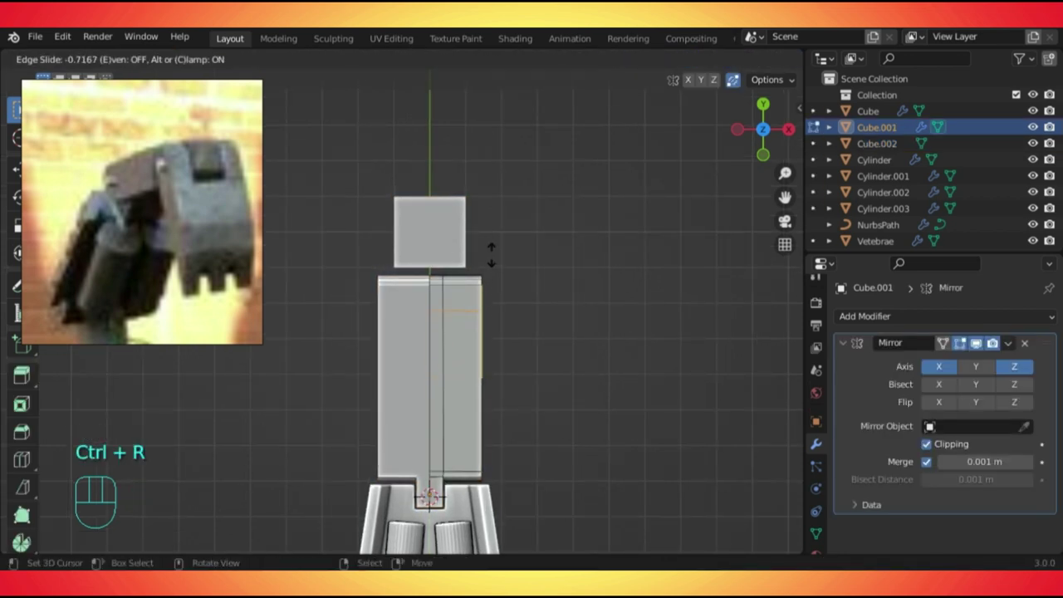
{"action": "left_click", "coordinate": [492, 253]}
{"action": "key", "text": "ctrl+r"}
{"action": "left_click", "coordinate": [454, 310]}
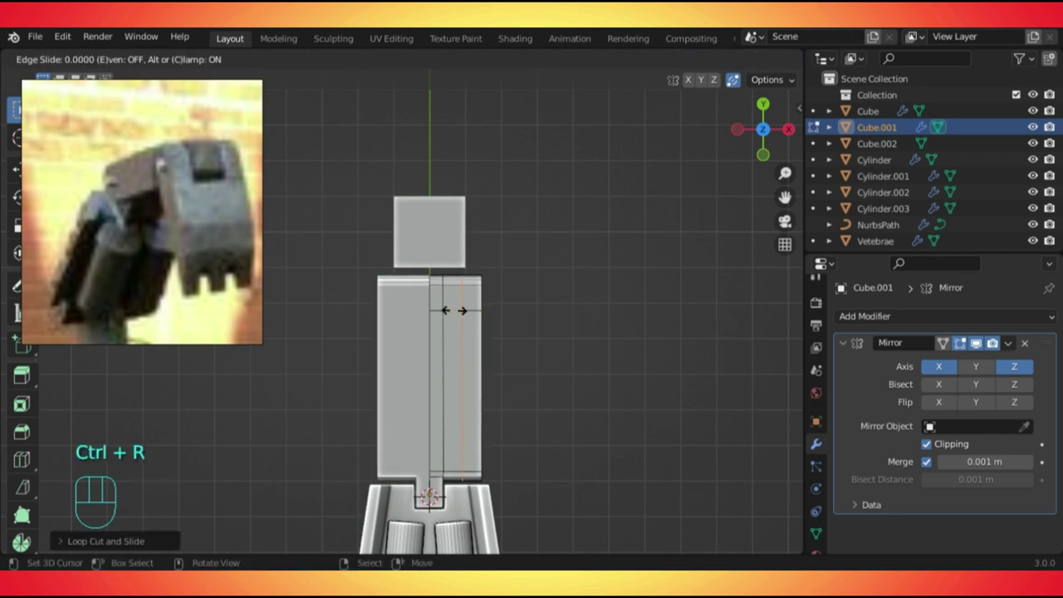
{"action": "left_click", "coordinate": [447, 311]}
Select the faces beside the centre strip at the block's far end, including the rounded edge, and delete them.
{"action": "scroll", "coordinate": [439, 293], "scroll_direction": "up", "scroll_amount": 2}
{"action": "key", "text": "3"}
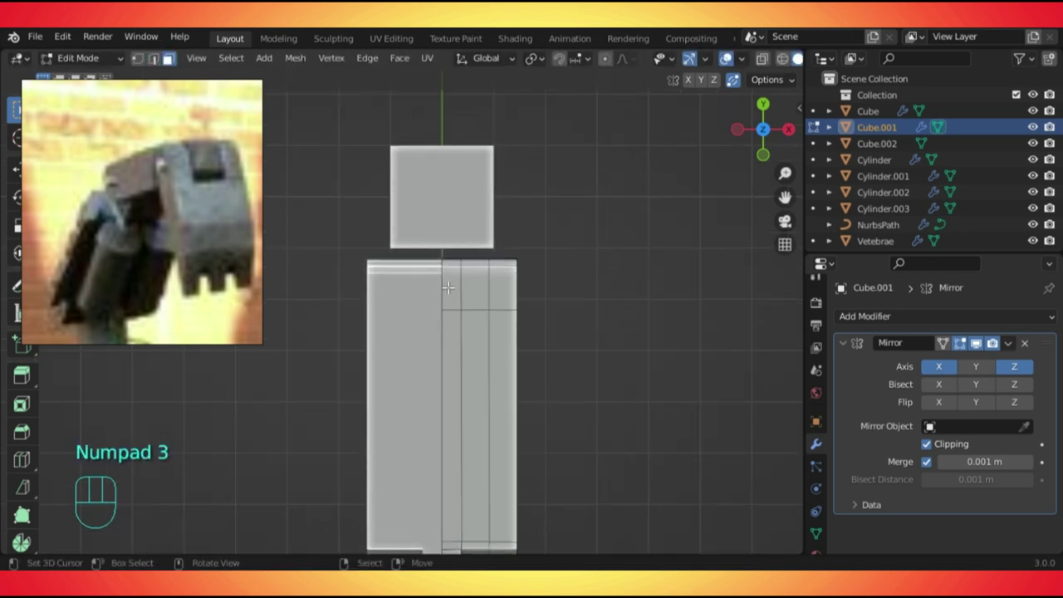
{"action": "left_click", "coordinate": [451, 289]}
{"action": "scroll", "coordinate": [457, 274], "scroll_direction": "up", "scroll_amount": 1}
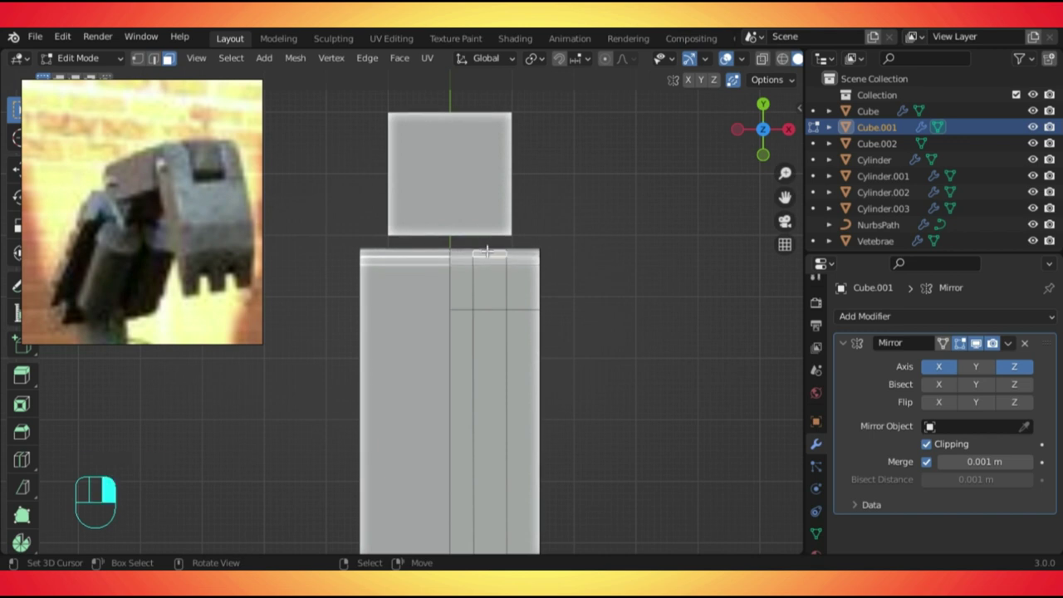
{"action": "scroll", "coordinate": [484, 274], "scroll_direction": "down", "scroll_amount": 4}
{"action": "scroll", "coordinate": [484, 283], "scroll_direction": "up", "scroll_amount": 3}
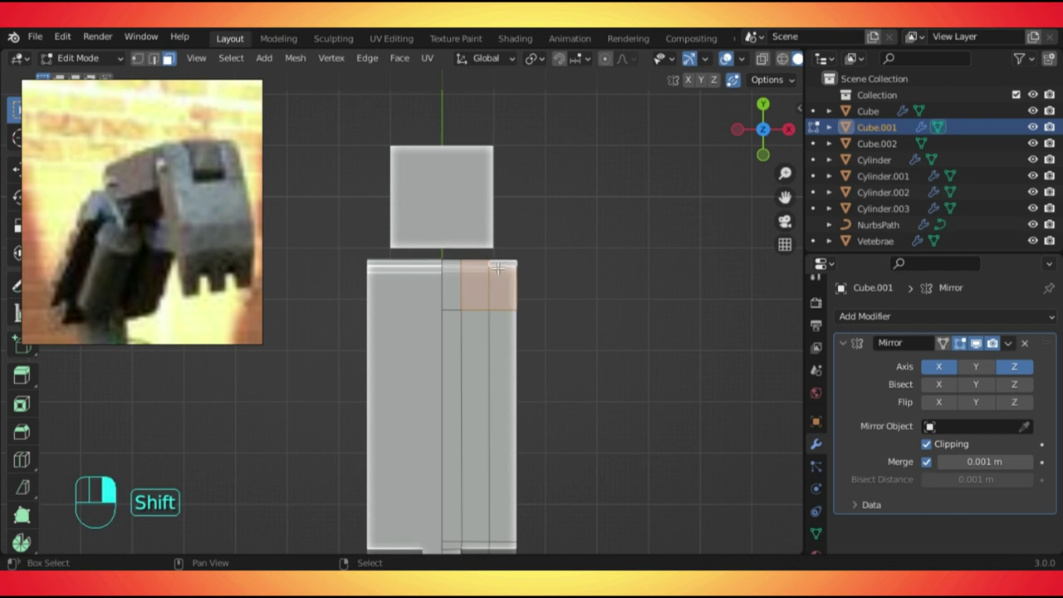
{"action": "scroll", "coordinate": [498, 267], "scroll_direction": "up", "scroll_amount": 3}
{"action": "middle_click_drag", "start_coordinate": [497, 267], "coordinate": [440, 349], "text": "shift"}
{"action": "key", "text": "alt+z"}
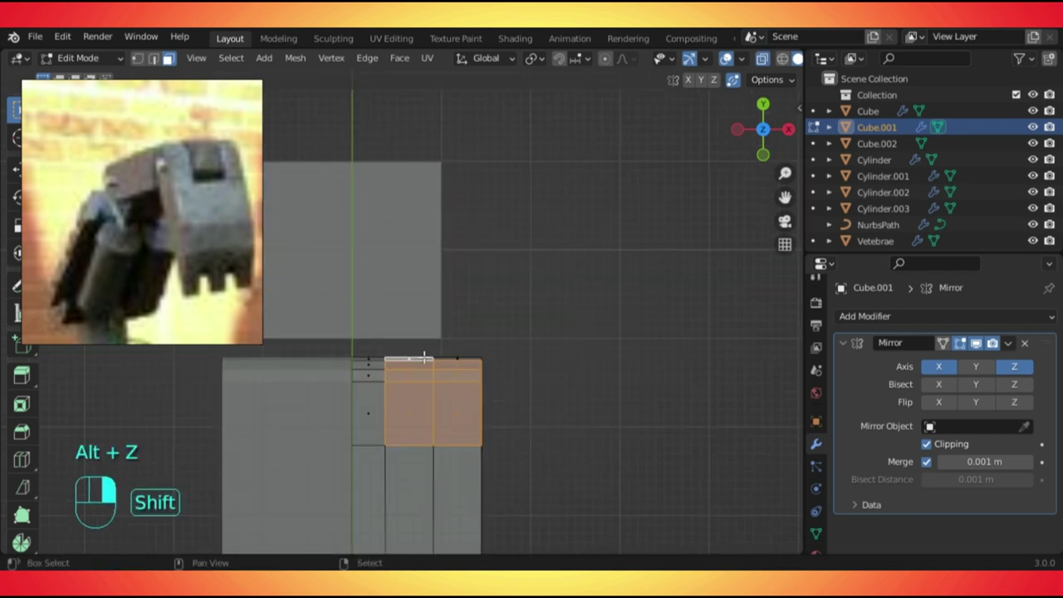
{"action": "key", "text": "Delete"}
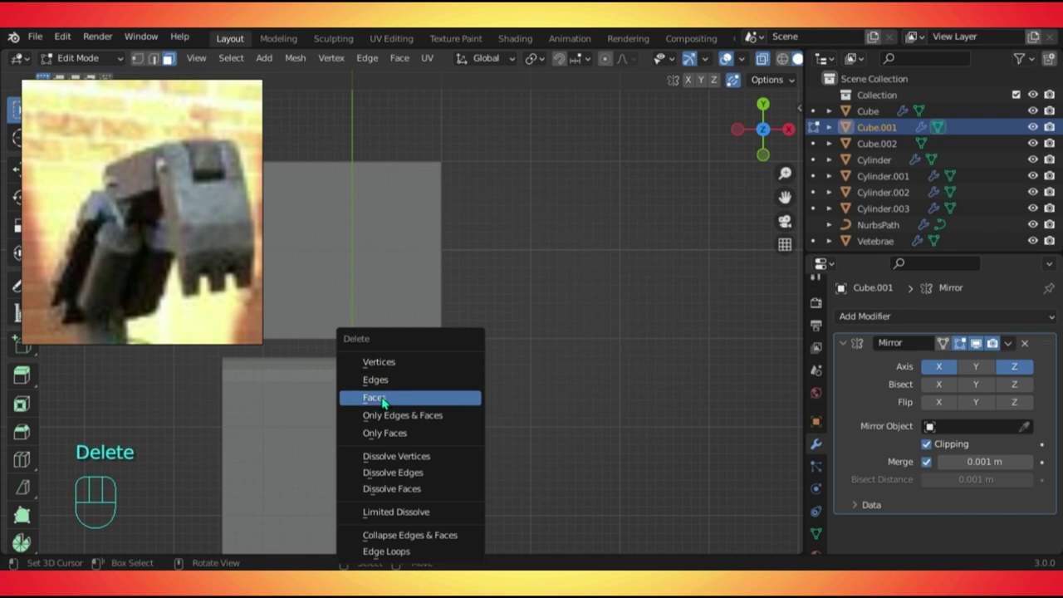
{"action": "left_click", "coordinate": [454, 398]}
Knife-cut the block's side wall in line with the opening and delete the leftover side faces at its end.
{"action": "key", "text": "z"}
{"action": "left_click", "coordinate": [448, 371]}
{"action": "middle_click_drag", "start_coordinate": [440, 363], "coordinate": [359, 379]}
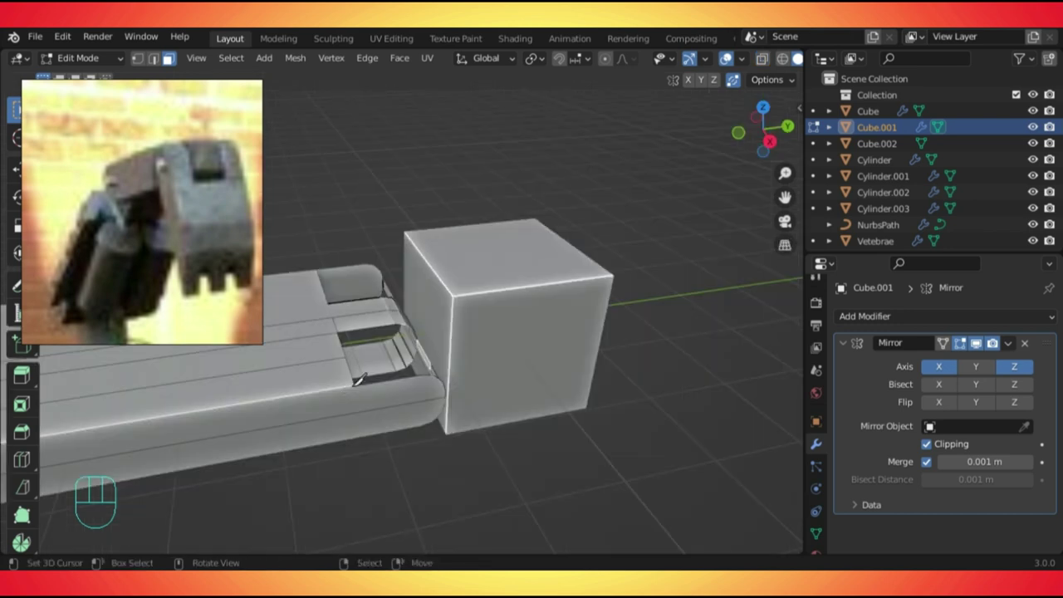
{"action": "key", "text": "k"}
{"action": "key", "text": "Return"}
{"action": "right_click", "coordinate": [392, 389]}
{"action": "left_click", "coordinate": [428, 360], "text": "shift"}
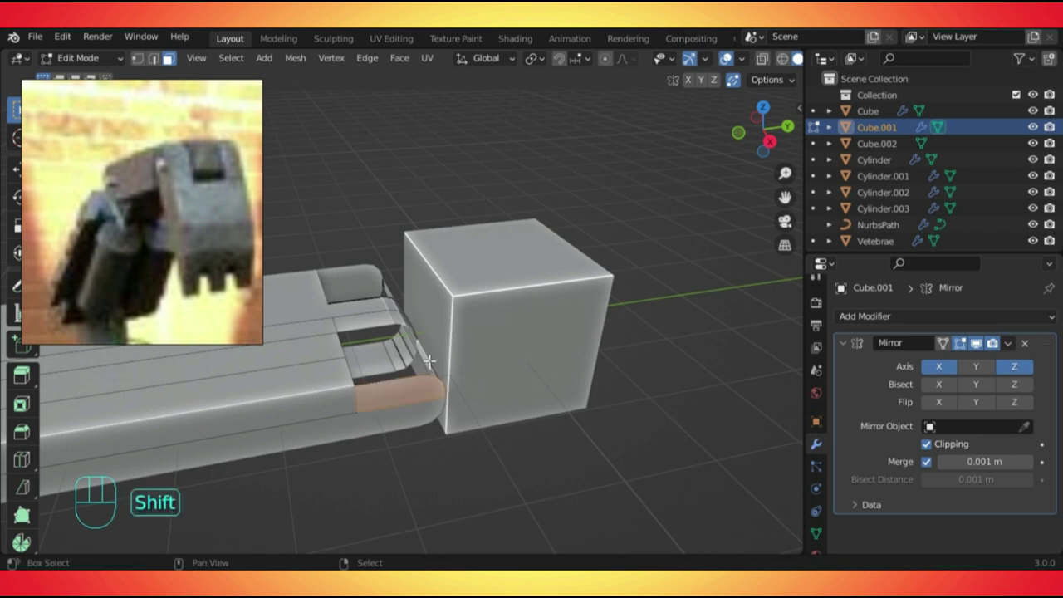
{"action": "key", "text": "Delete"}
{"action": "left_click", "coordinate": [435, 374]}
Extrude the notch's inner corner vertices downward along Z and fill the open walls beside the central tongue.
{"action": "middle_click_drag", "start_coordinate": [396, 387], "coordinate": [399, 365]}
{"action": "mouse_move", "coordinate": [465, 372]}
{"action": "middle_mouse_down"}
{"action": "mouse_move", "coordinate": [441, 371]}
{"action": "mouse_move", "coordinate": [472, 373]}
{"action": "middle_mouse_up"}
{"action": "middle_click_drag", "start_coordinate": [301, 408], "coordinate": [408, 368]}
{"action": "scroll", "coordinate": [279, 359], "scroll_direction": "down", "scroll_amount": 2}
{"action": "key", "text": "1"}
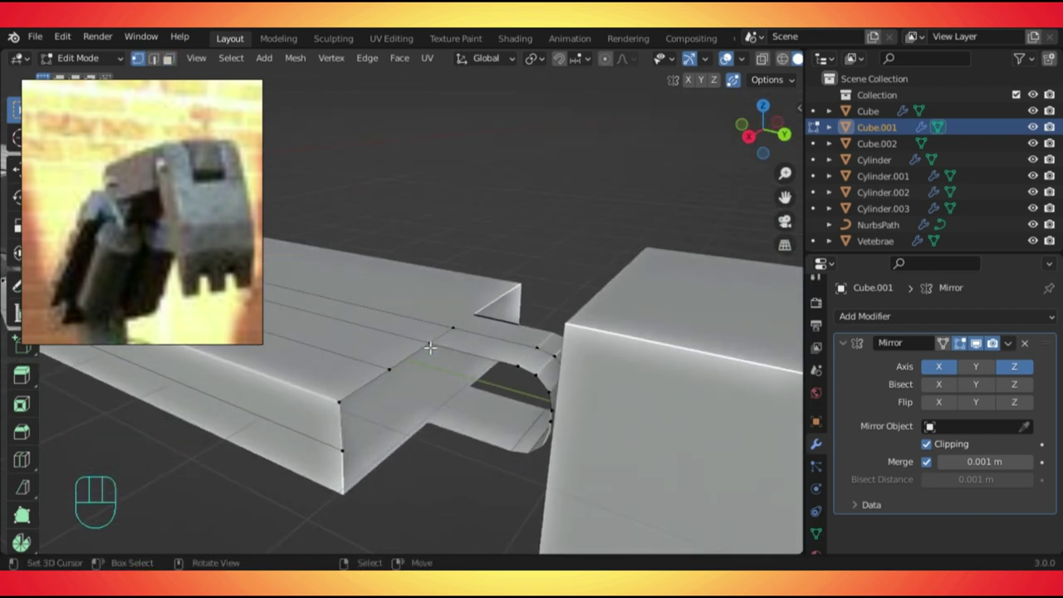
{"action": "key", "text": "e"}
{"action": "left_click", "coordinate": [439, 449]}
{"action": "right_click", "coordinate": [393, 371]}
{"action": "key", "text": "e"}
{"action": "key", "text": "z"}
{"action": "left_click", "coordinate": [401, 504]}
{"action": "right_click", "coordinate": [344, 451], "text": "shift"}
{"action": "right_click", "coordinate": [342, 402], "text": "shift"}
{"action": "right_click", "coordinate": [390, 371], "text": "shift"}
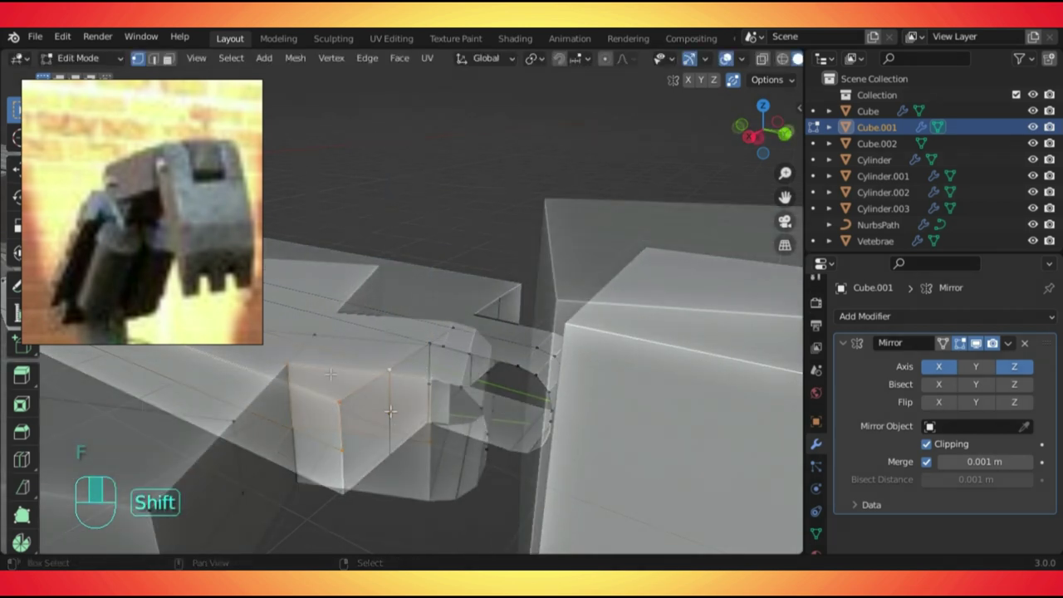
Extrude the tongue's side vertex a short way along Y and fill a face up to the start of its rounded end.
{"action": "middle_click_drag", "start_coordinate": [390, 411], "coordinate": [440, 378], "text": "shift"}
{"action": "scroll", "coordinate": [357, 377], "scroll_direction": "up", "scroll_amount": 2}
{"action": "middle_click_drag", "start_coordinate": [357, 376], "coordinate": [349, 295], "text": "shift"}
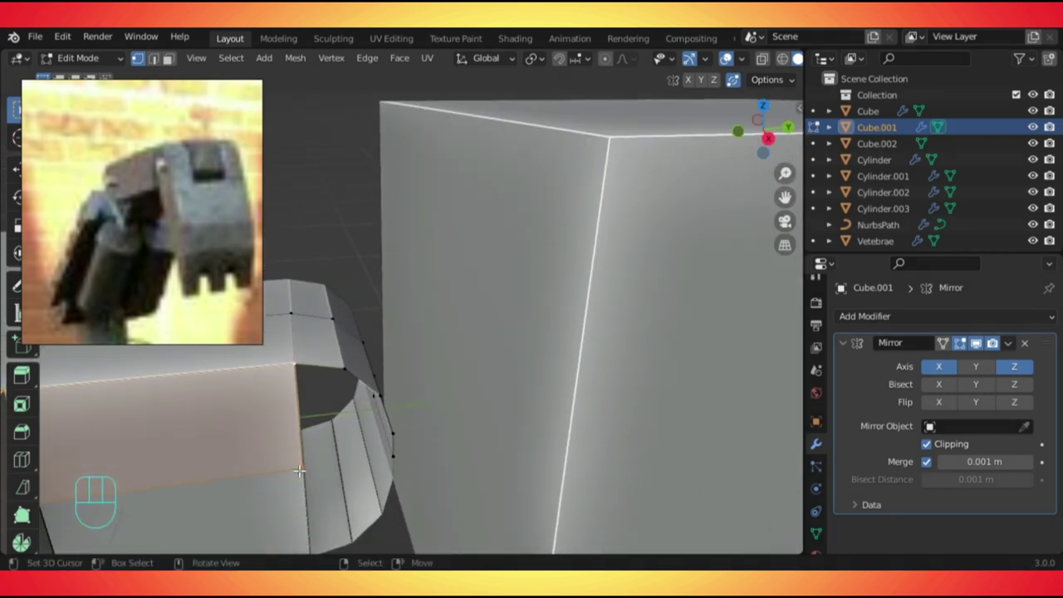
{"action": "key", "text": "e"}
{"action": "key", "text": "y"}
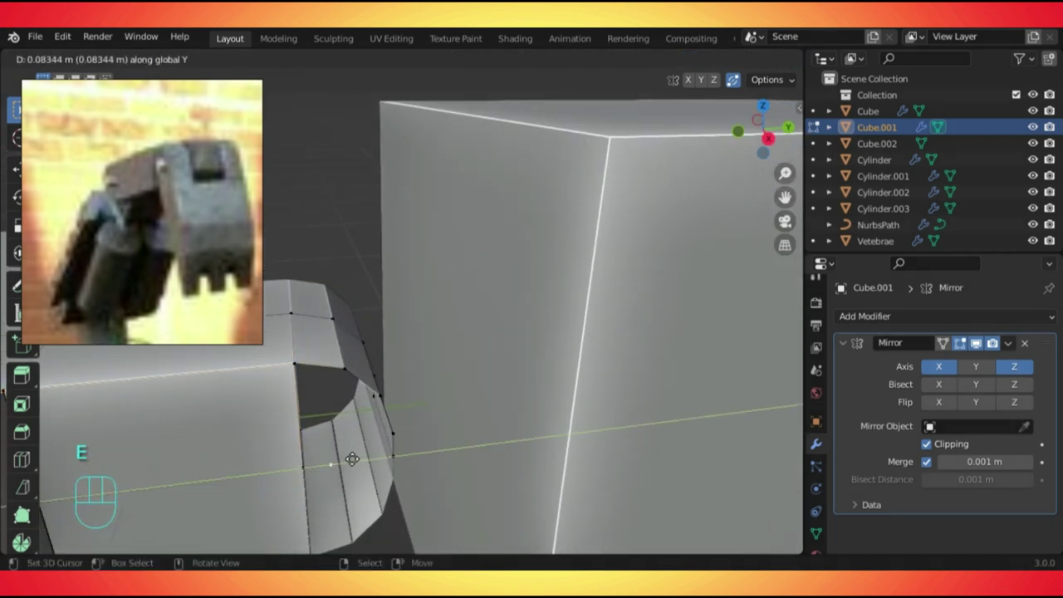
{"action": "left_click", "coordinate": [359, 458]}
{"action": "left_click", "coordinate": [343, 369], "text": "shift"}
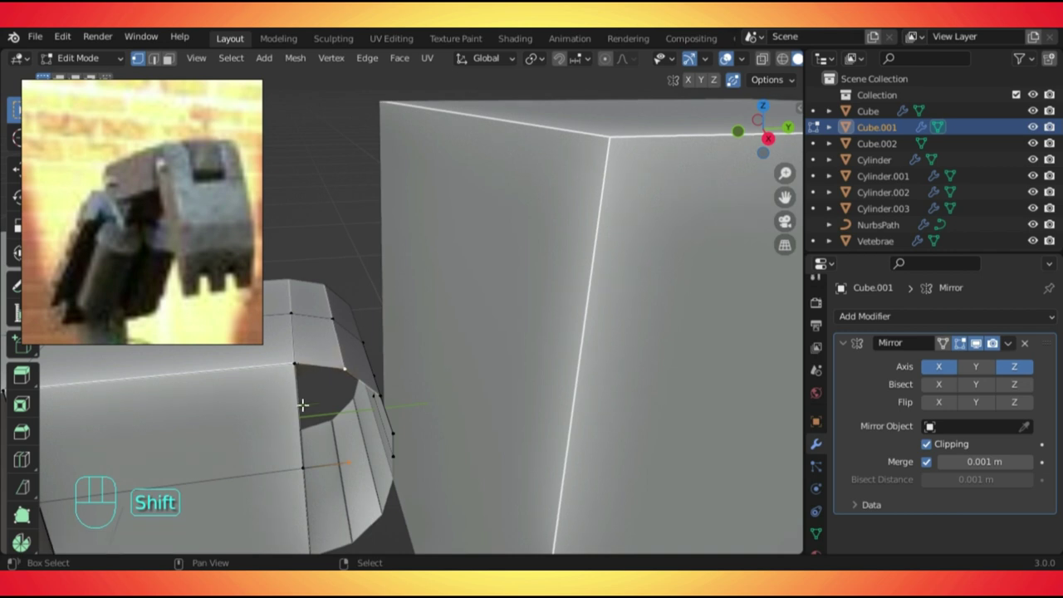
{"action": "key", "text": "f"}
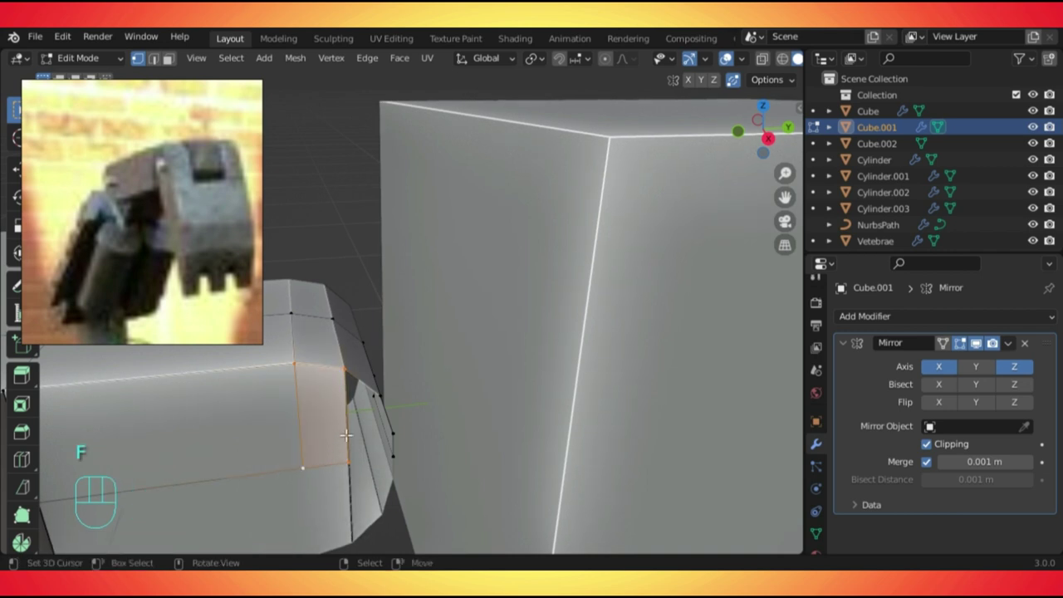
Add a loop cut across the tongue's side face and fill the remaining openings around its rounded end.
{"action": "key", "text": "ctrl+r"}
{"action": "left_click", "coordinate": [346, 433]}
{"action": "right_click", "coordinate": [339, 372]}
{"action": "left_click", "coordinate": [343, 368]}
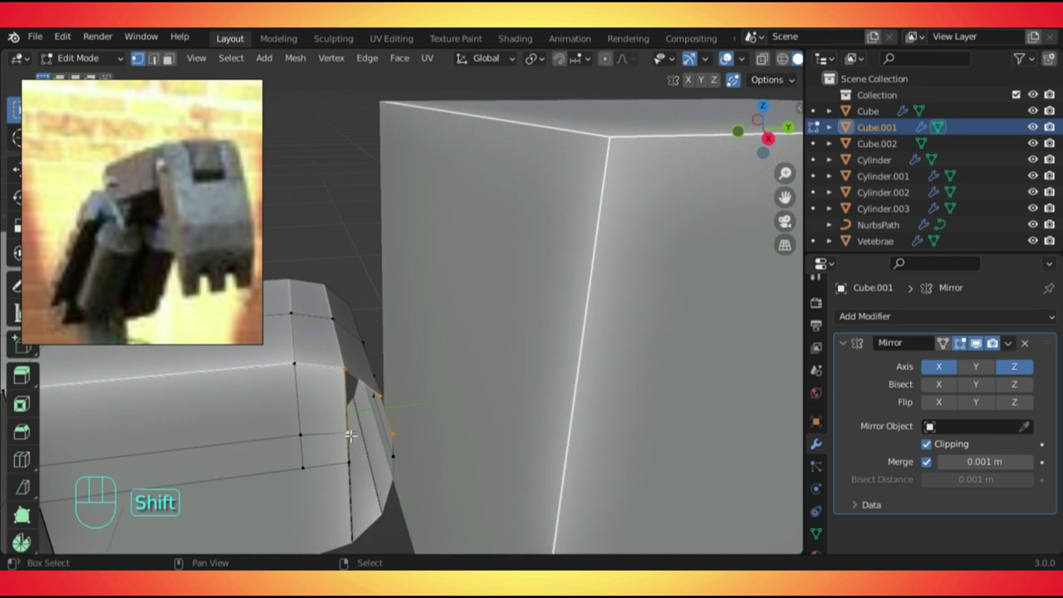
{"action": "key", "text": "f"}
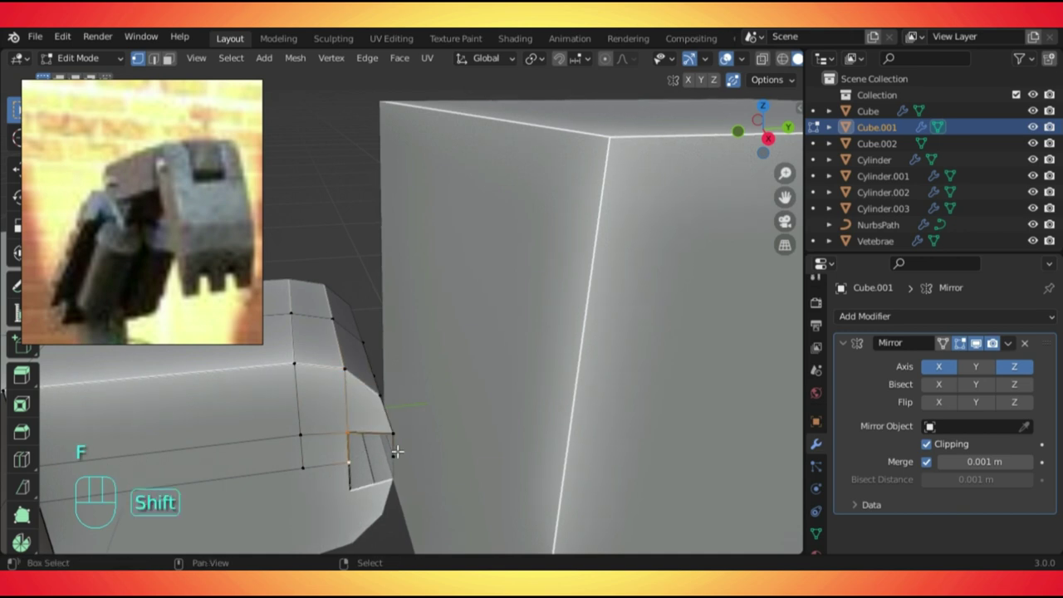
{"action": "key", "text": "f"}
{"action": "scroll", "coordinate": [332, 448], "scroll_direction": "down", "scroll_amount": 2}
{"action": "middle_click_drag", "start_coordinate": [323, 428], "coordinate": [352, 432], "text": "shift"}
{"action": "key", "text": "Tab"}
{"action": "right_click", "coordinate": [390, 291]}
{"action": "scroll", "coordinate": [361, 309], "scroll_direction": "down", "scroll_amount": 1}
{"action": "middle_click_drag", "start_coordinate": [358, 310], "coordinate": [362, 439]}
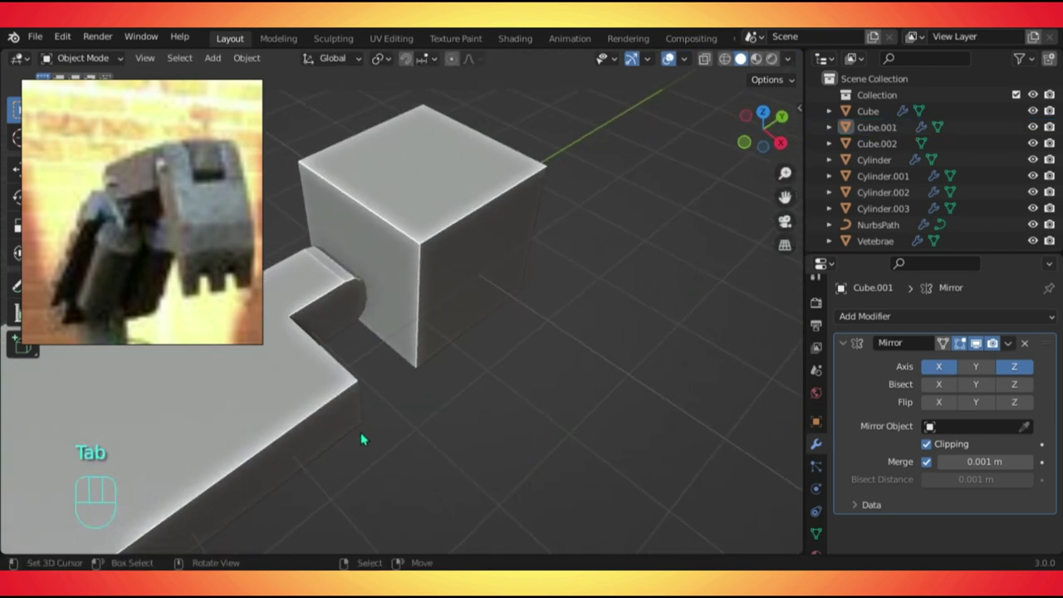
Apply the segment's Mirror modifier and delete the faces on its negative X half.
{"action": "middle_click_drag", "start_coordinate": [345, 313], "coordinate": [523, 334]}
{"action": "scroll", "coordinate": [419, 324], "scroll_direction": "down", "scroll_amount": 2}
{"action": "middle_click_drag", "start_coordinate": [419, 324], "coordinate": [243, 276]}
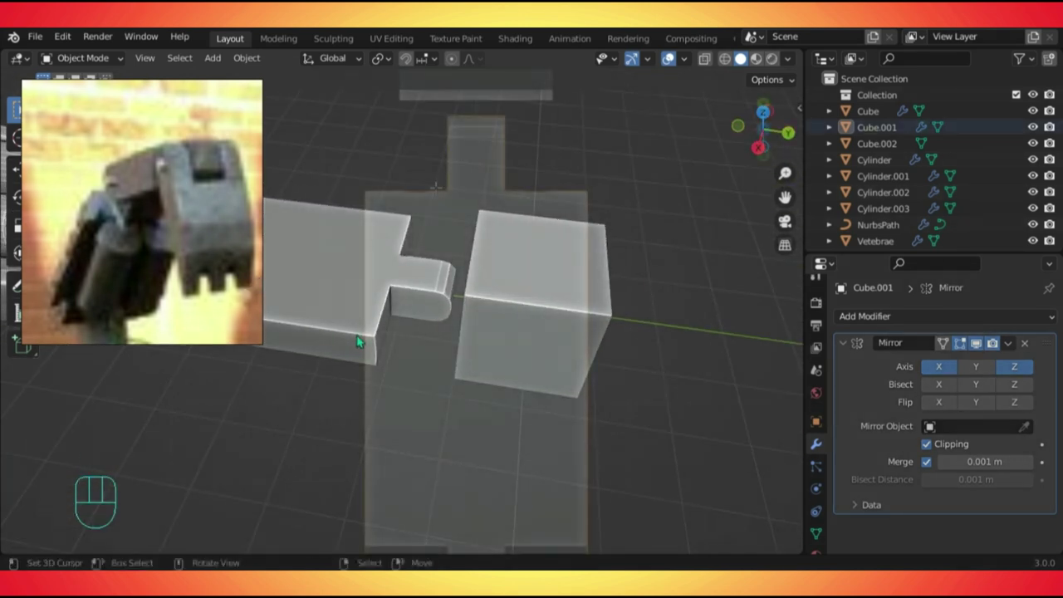
{"action": "key", "text": "Tab"}
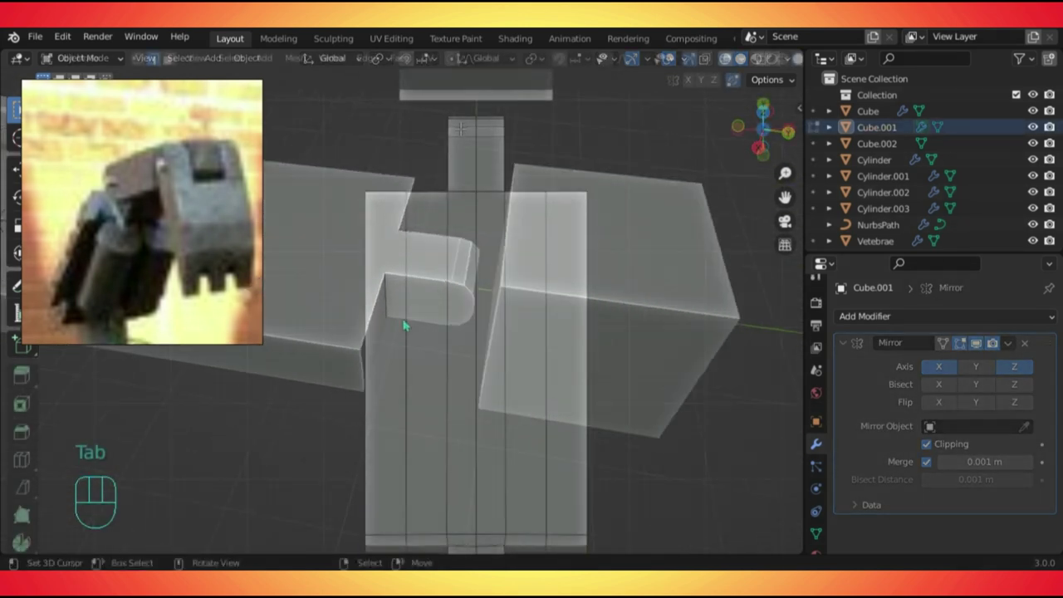
{"action": "key", "text": "KP_3"}
{"action": "left_click", "coordinate": [463, 129], "text": "alt"}
{"action": "left_click", "coordinate": [408, 195], "text": "alt+shift"}
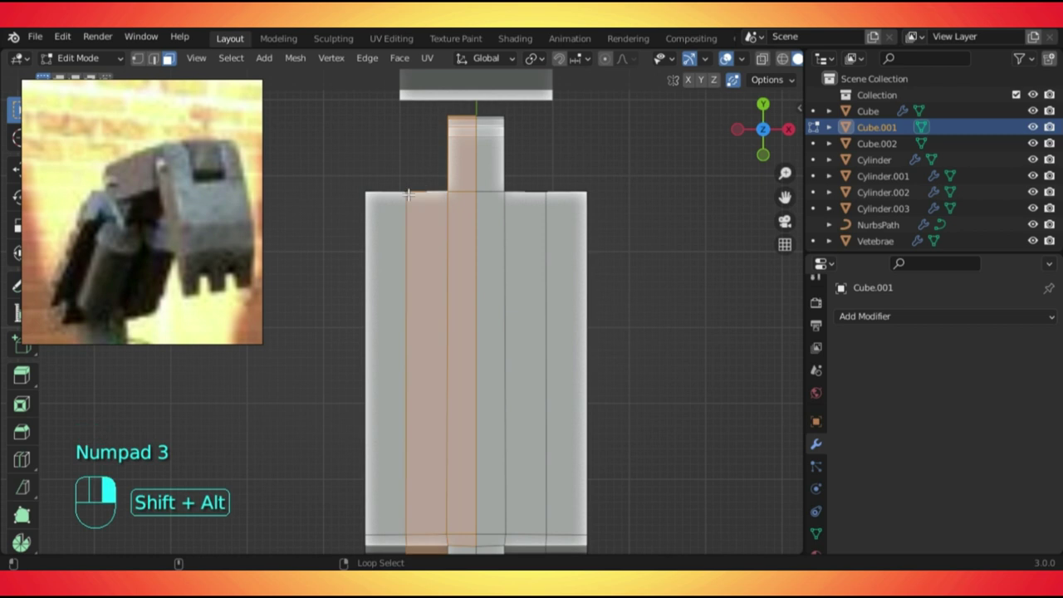
{"action": "key", "text": "Delete"}
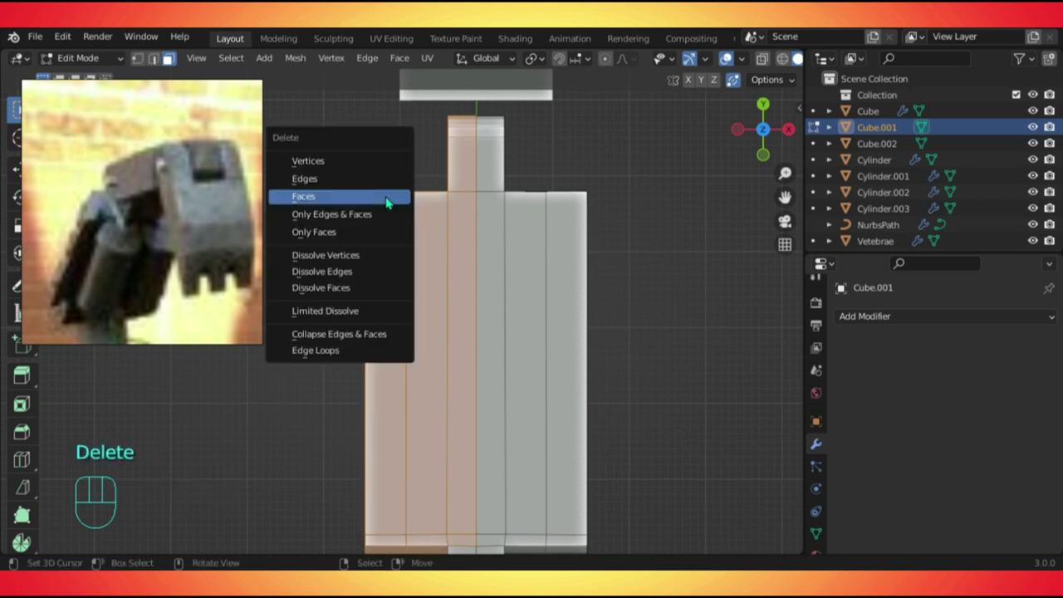
{"action": "left_click", "coordinate": [386, 197]}
Select all leftover vertices on the segment's negative X side in see-through display and delete them.
{"action": "key", "text": "KP_1"}
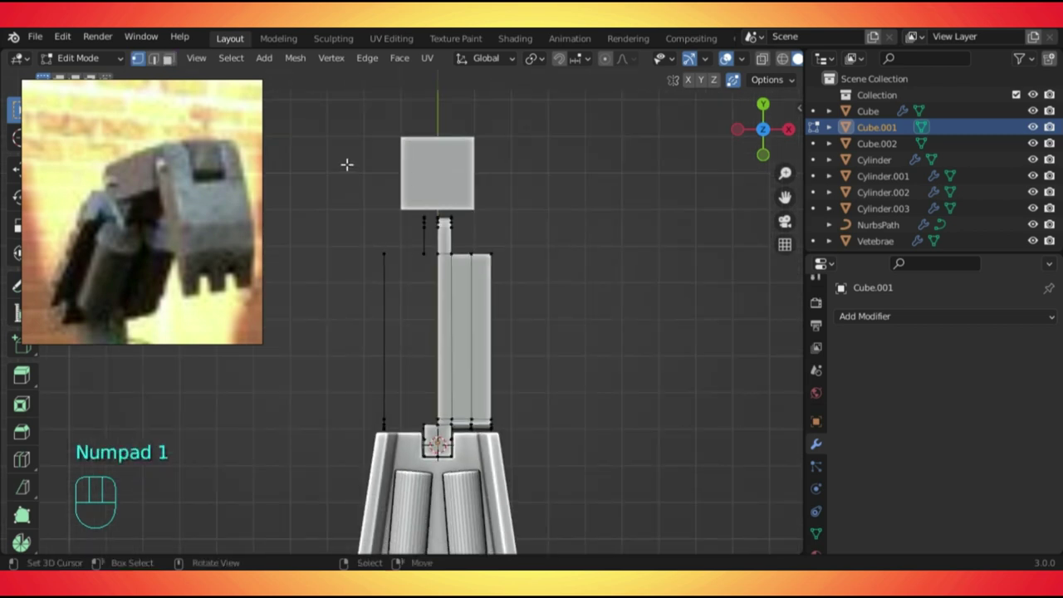
{"action": "key", "text": "alt+z"}
{"action": "left_click_drag", "start_coordinate": [350, 151], "coordinate": [433, 492]}
{"action": "key", "text": "Delete"}
{"action": "left_click", "coordinate": [359, 363]}
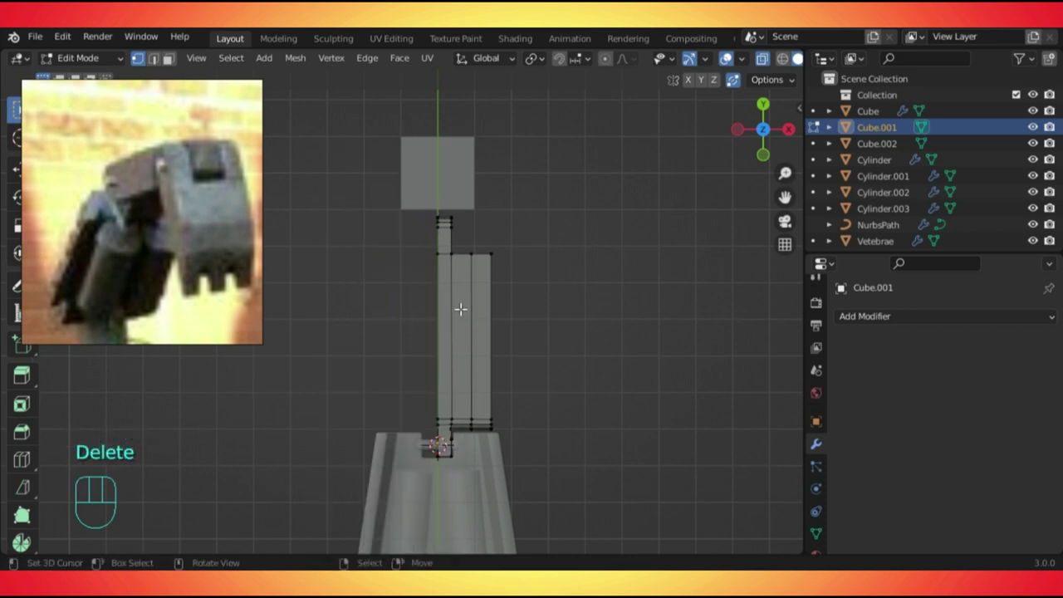
Join the half segment into the main finger object so it takes over that object's Mirror and Bevel modifiers.
{"action": "key", "text": "Tab"}
{"action": "key", "text": "alt+z"}
{"action": "left_click", "coordinate": [473, 457], "text": "shift"}
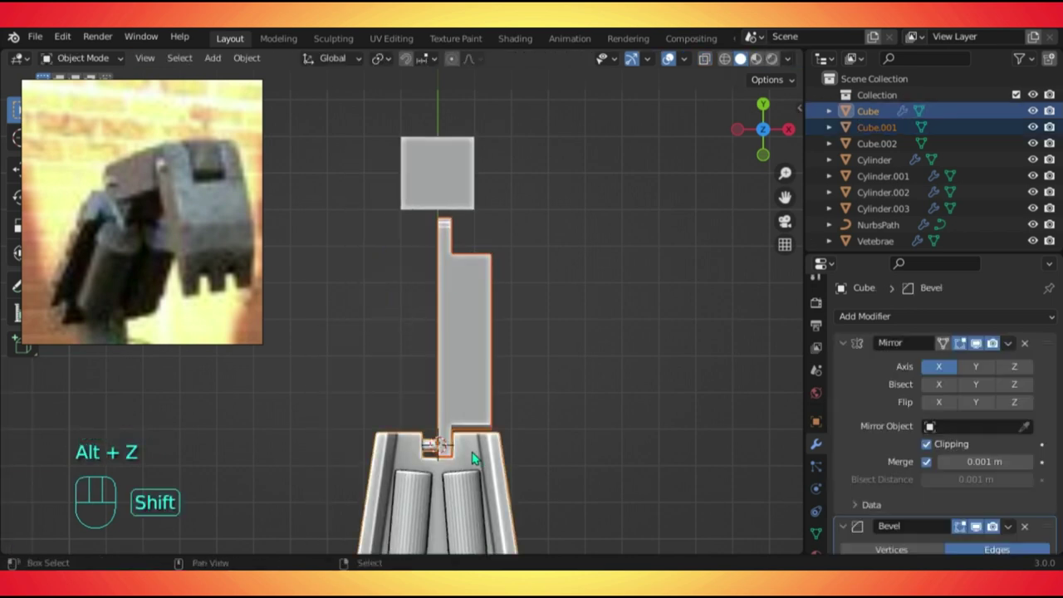
{"action": "key", "text": "ctrl+j"}
{"action": "scroll", "coordinate": [471, 447], "scroll_direction": "up", "scroll_amount": 3}
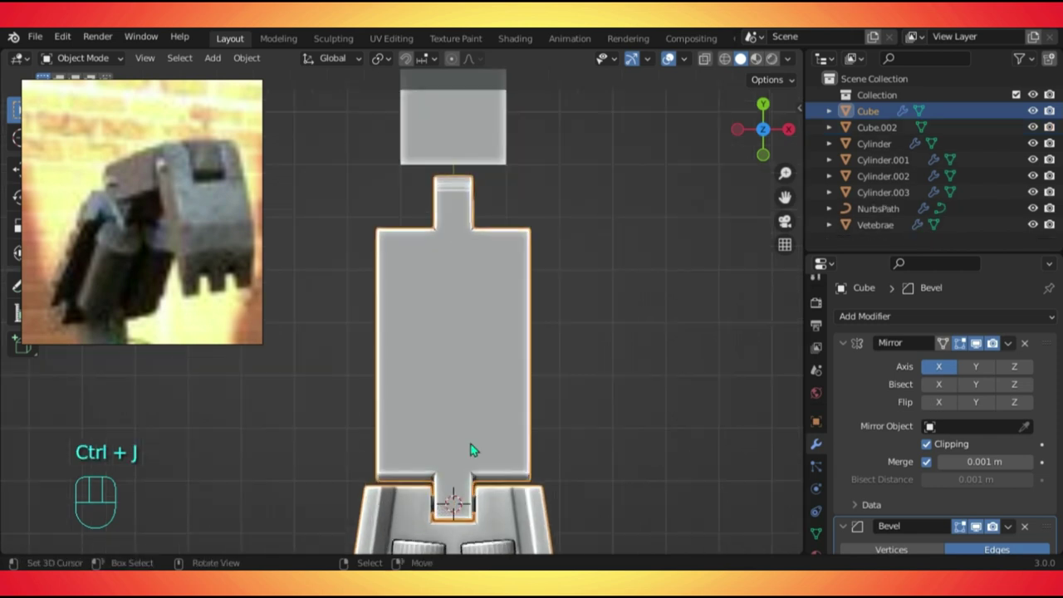
Inspect the joined segment's bevelled edges around its hinge tongue and collapse the Mirror and Bevel modifier settings.
{"action": "middle_click_drag", "start_coordinate": [441, 361], "coordinate": [485, 430]}
{"action": "scroll", "coordinate": [520, 439], "scroll_direction": "up", "scroll_amount": 3}
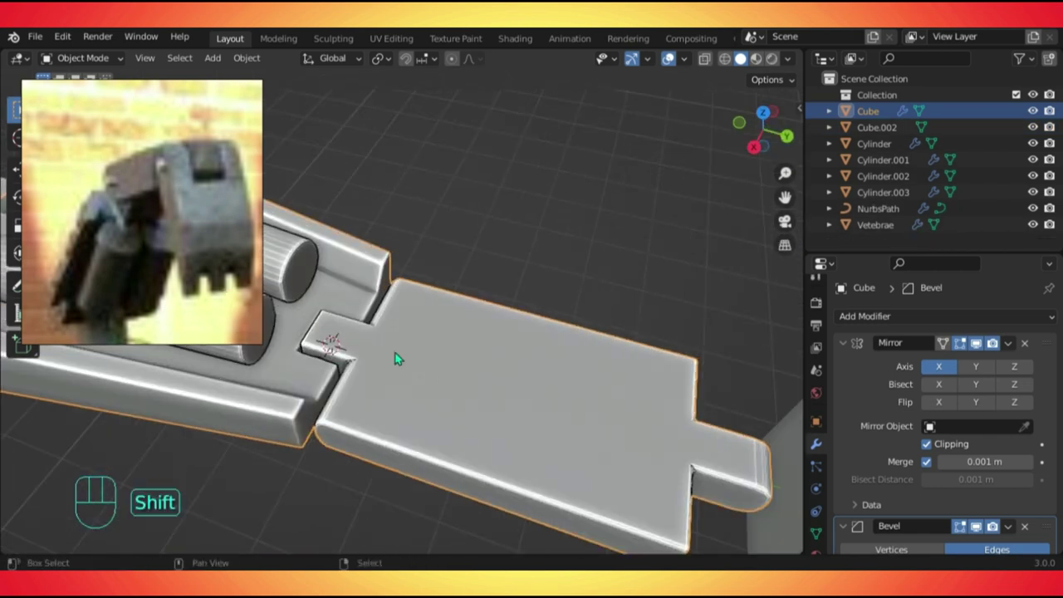
{"action": "middle_click_drag", "start_coordinate": [621, 446], "coordinate": [484, 371], "text": "shift"}
{"action": "scroll", "coordinate": [479, 366], "scroll_direction": "up", "scroll_amount": 3}
{"action": "middle_click_drag", "start_coordinate": [635, 468], "coordinate": [538, 381], "text": "shift"}
{"action": "middle_click_drag", "start_coordinate": [497, 327], "coordinate": [491, 324]}
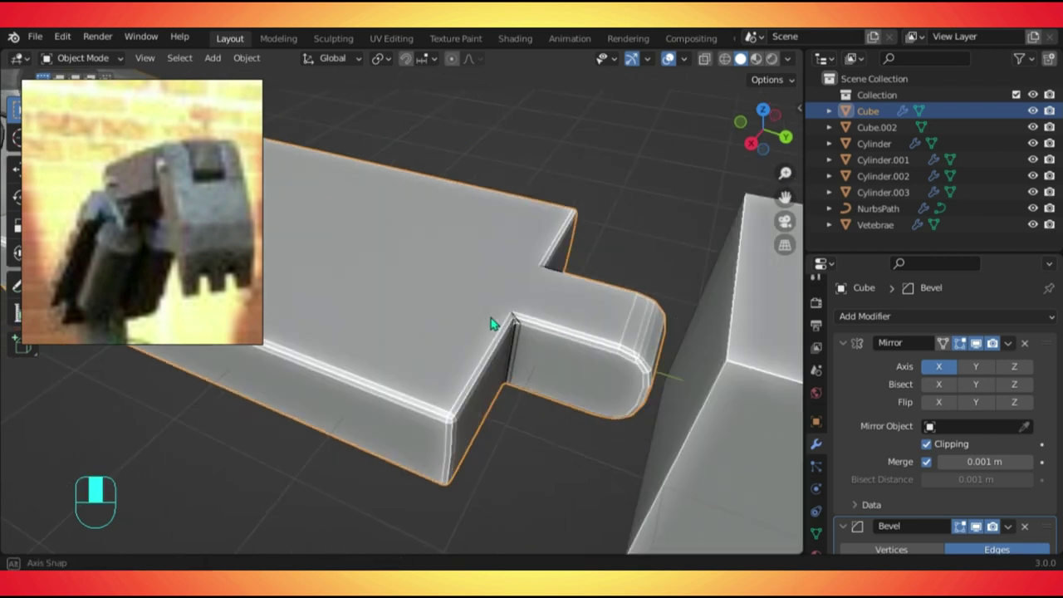
{"action": "left_click", "coordinate": [843, 342]}
{"action": "key", "text": "KP_3"}
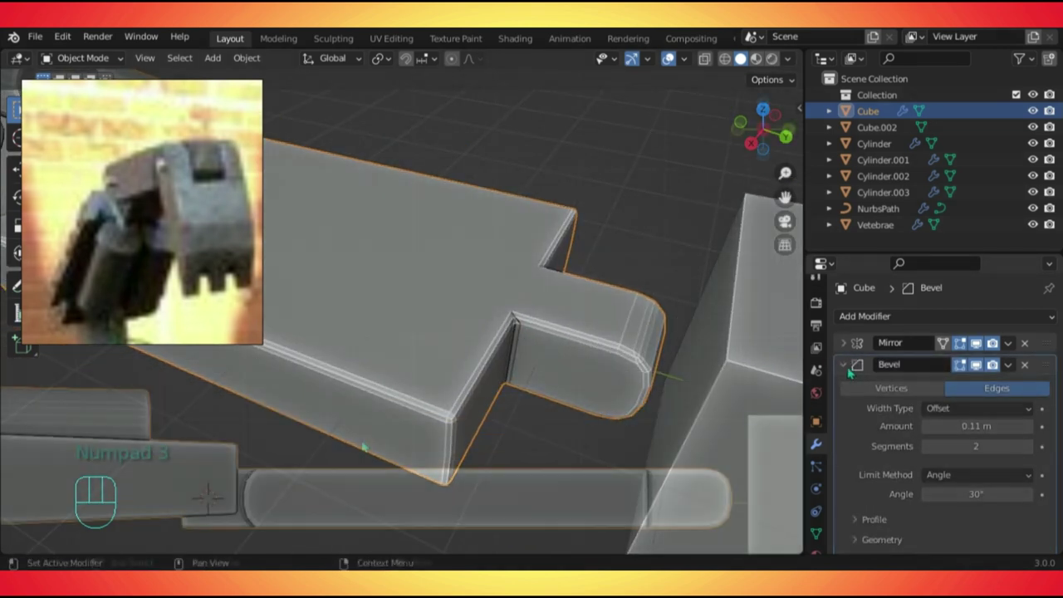
{"action": "left_click", "coordinate": [846, 363]}
Add a lengthwise loop cut on the new segment close to its outer long edge.
{"action": "middle_click_drag", "start_coordinate": [273, 462], "coordinate": [311, 430]}
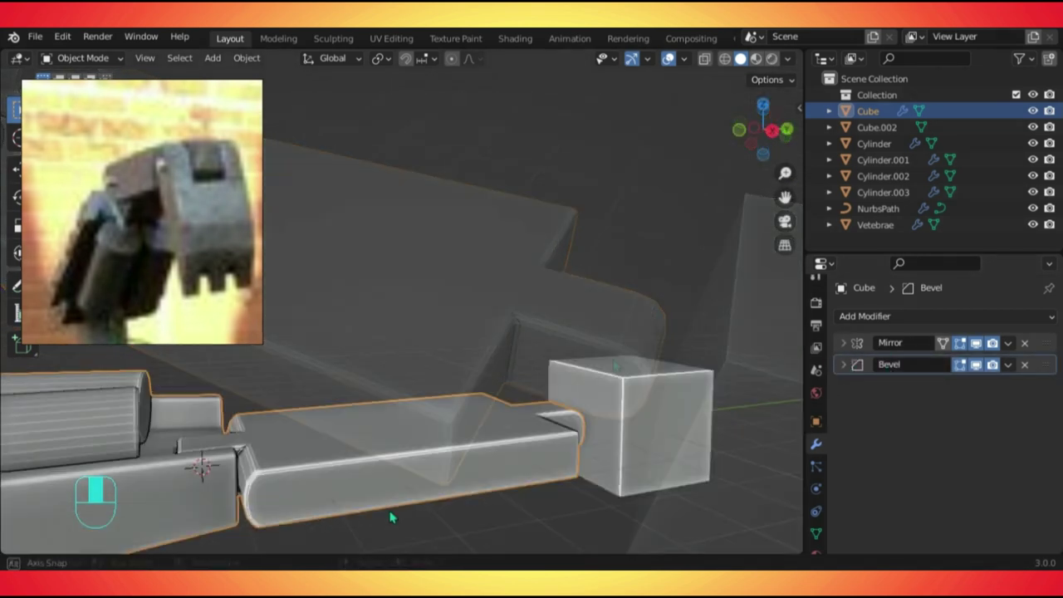
{"action": "key", "text": "Tab"}
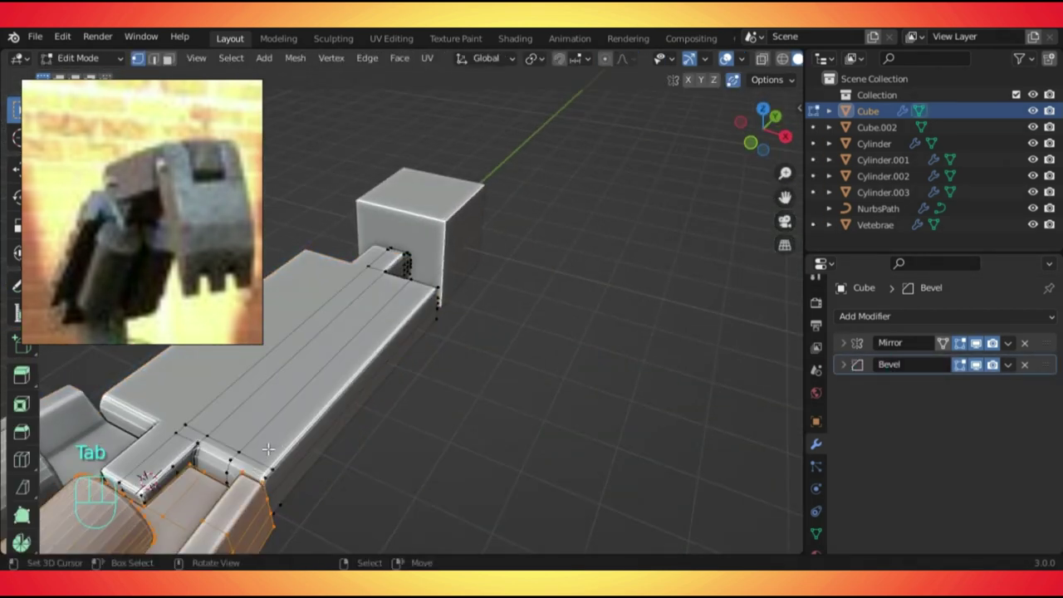
{"action": "key", "text": "ctrl+r"}
{"action": "left_click", "coordinate": [258, 462]}
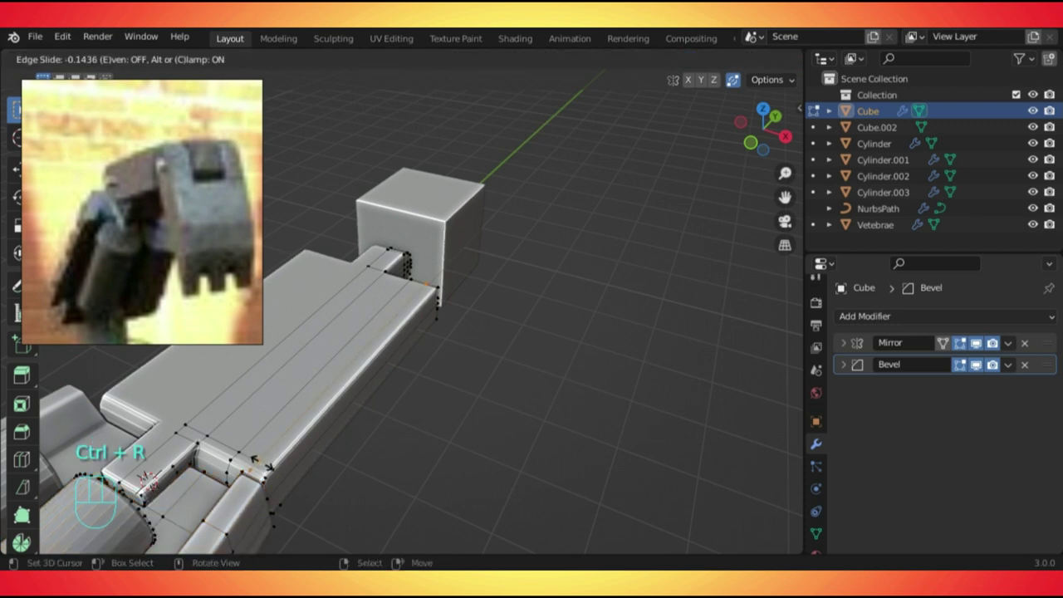
{"action": "left_click", "coordinate": [260, 460]}
{"action": "key", "text": "KP_3"}
{"action": "middle_click_drag", "start_coordinate": [262, 470], "coordinate": [365, 424], "text": "shift"}
{"action": "scroll", "coordinate": [268, 382], "scroll_direction": "up", "scroll_amount": 3}
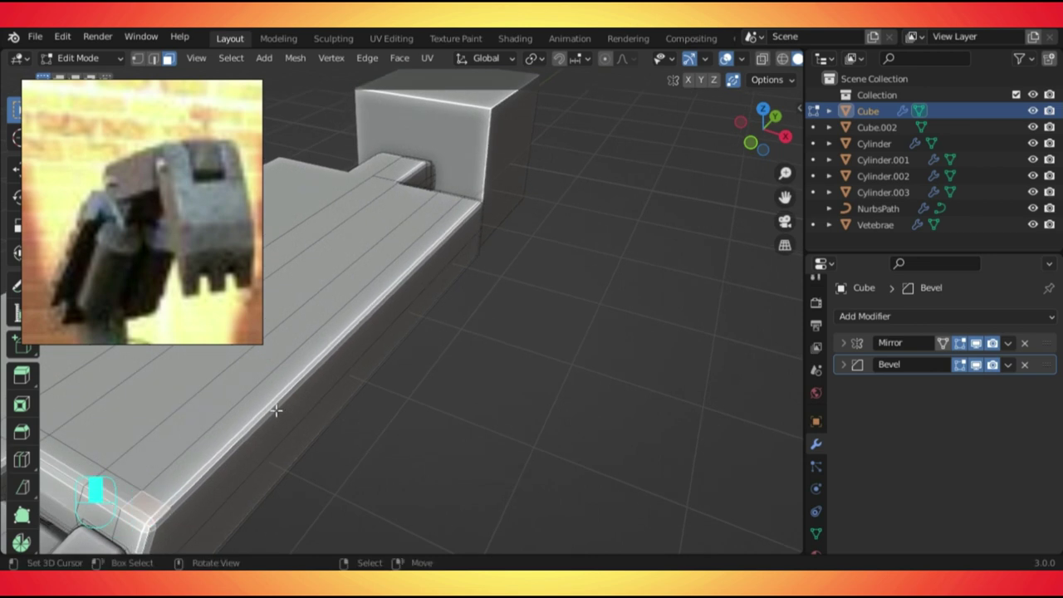
Extrude the narrow strip of top faces along the segment's outer edge upward into a raised side wall.
{"action": "scroll", "coordinate": [276, 410], "scroll_direction": "down", "scroll_amount": 1}
{"action": "middle_click_drag", "start_coordinate": [354, 352], "coordinate": [334, 348]}
{"action": "middle_click_drag", "start_coordinate": [447, 326], "coordinate": [506, 331]}
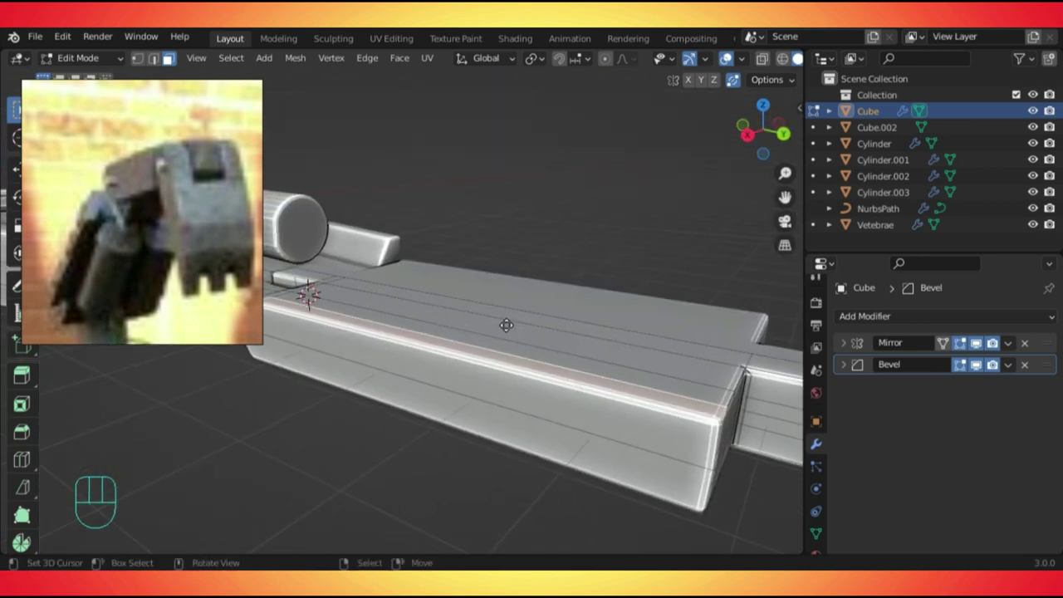
{"action": "key", "text": "e"}
{"action": "left_click", "coordinate": [393, 234]}
Move the edge at the base of the side wall's near end about 0.09 m along negative Y to slant that end.
{"action": "scroll", "coordinate": [430, 289], "scroll_direction": "down", "scroll_amount": 4}
{"action": "middle_click_drag", "start_coordinate": [447, 280], "coordinate": [513, 263]}
{"action": "scroll", "coordinate": [420, 311], "scroll_direction": "up", "scroll_amount": 4}
{"action": "mouse_move", "coordinate": [426, 309]}
{"action": "middle_mouse_down", "text": "shift"}
{"action": "mouse_move", "coordinate": [469, 389]}
{"action": "mouse_move", "coordinate": [431, 297]}
{"action": "middle_mouse_up", "text": "shift"}
{"action": "scroll", "coordinate": [448, 335], "scroll_direction": "up", "scroll_amount": 2}
{"action": "key", "text": "2"}
{"action": "right_click", "coordinate": [457, 352]}
{"action": "middle_click", "coordinate": [435, 312], "text": "alt"}
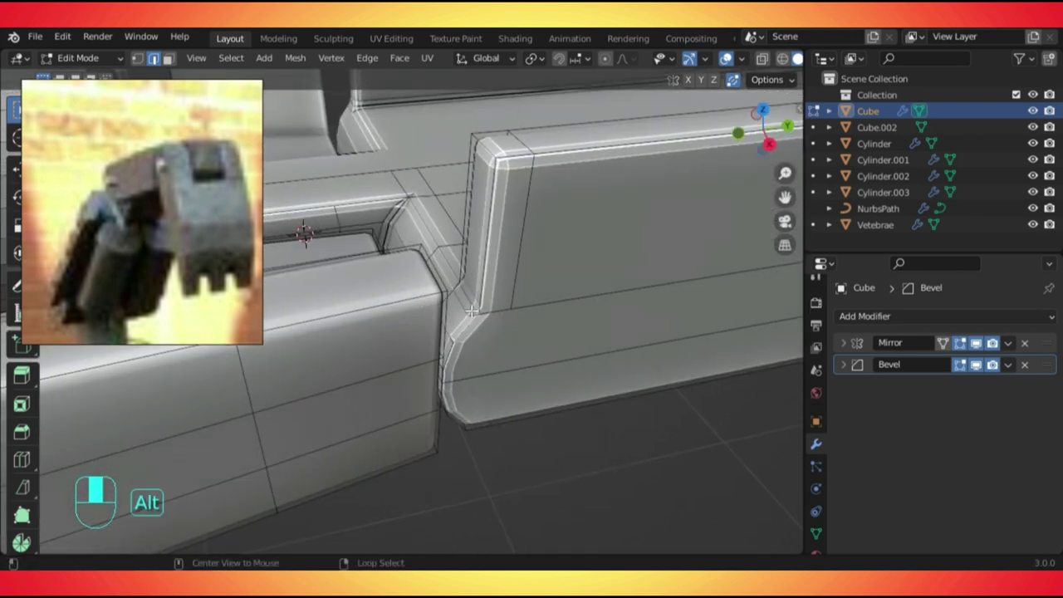
{"action": "key", "text": "alt+z"}
{"action": "key", "text": "alt+z"}
{"action": "middle_click_drag", "start_coordinate": [484, 320], "coordinate": [517, 334]}
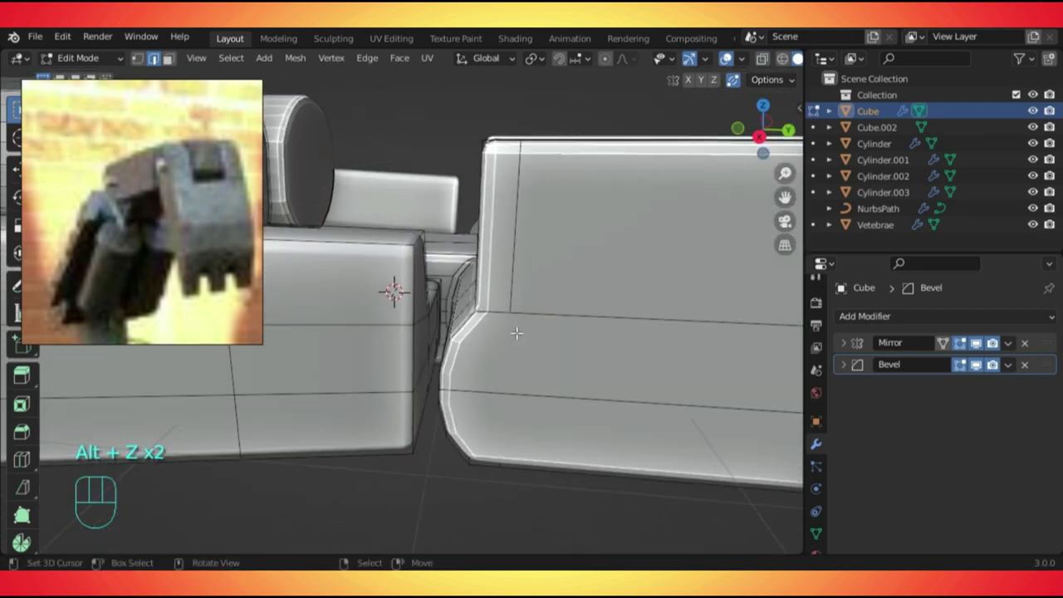
{"action": "key", "text": "Tab"}
{"action": "key", "text": "KP_3"}
{"action": "key", "text": "Tab"}
{"action": "key", "text": "g"}
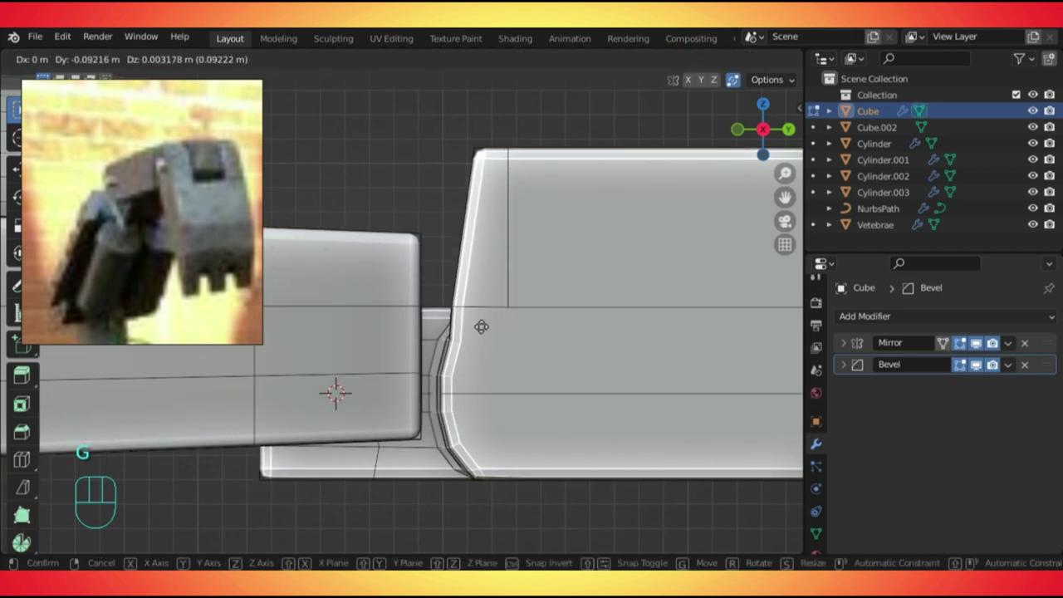
{"action": "left_click", "coordinate": [482, 327]}
{"action": "scroll", "coordinate": [514, 375], "scroll_direction": "down", "scroll_amount": 5}
{"action": "key", "text": "Tab"}
{"action": "scroll", "coordinate": [521, 384], "scroll_direction": "down", "scroll_amount": 5}
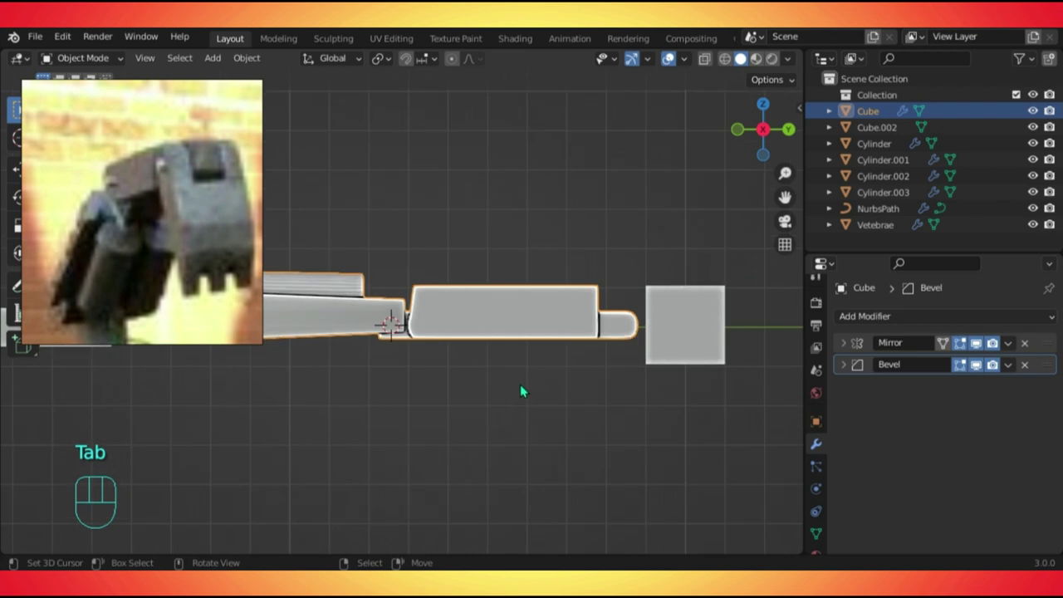
Slant the side wall's far end by moving its top corner about 0.33 m along negative Y, and save the file.
{"action": "right_click", "coordinate": [520, 384]}
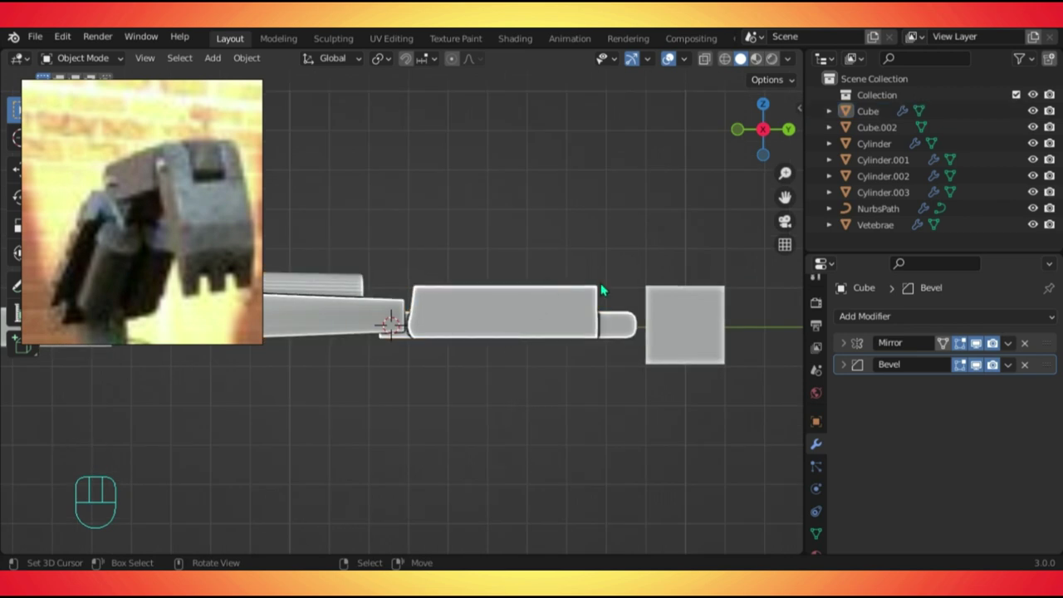
{"action": "key", "text": "Tab"}
{"action": "key", "text": "KP_1"}
{"action": "key", "text": "alt+z"}
{"action": "key", "text": "alt+z"}
{"action": "key", "text": "g"}
{"action": "key", "text": "y"}
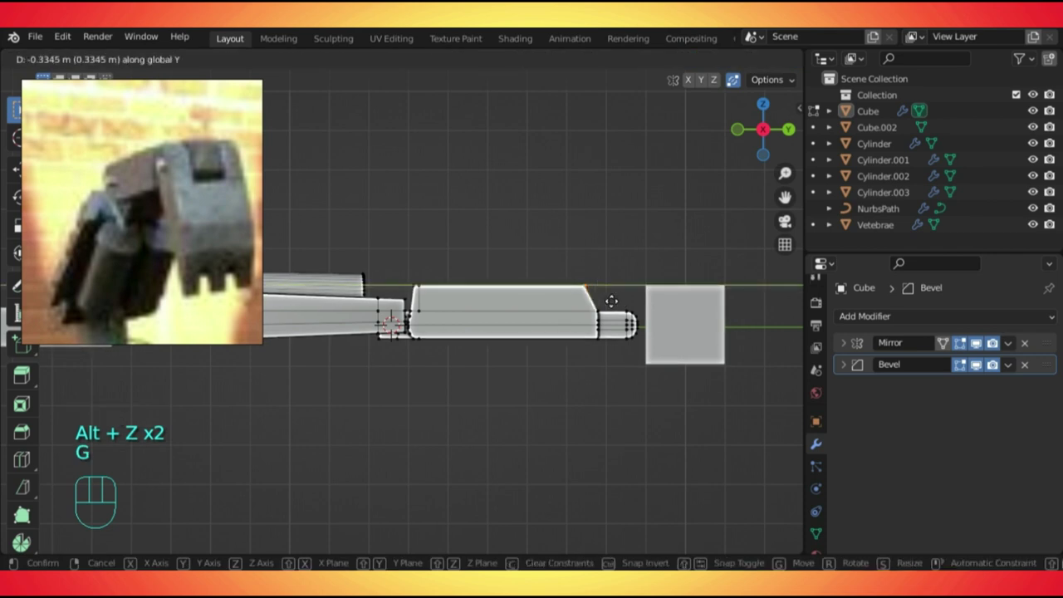
{"action": "left_click", "coordinate": [612, 300]}
{"action": "key", "text": "Tab"}
{"action": "scroll", "coordinate": [500, 297], "scroll_direction": "down", "scroll_amount": 2}
{"action": "middle_click_drag", "start_coordinate": [434, 314], "coordinate": [459, 304]}
{"action": "key", "text": "ctrl+s"}
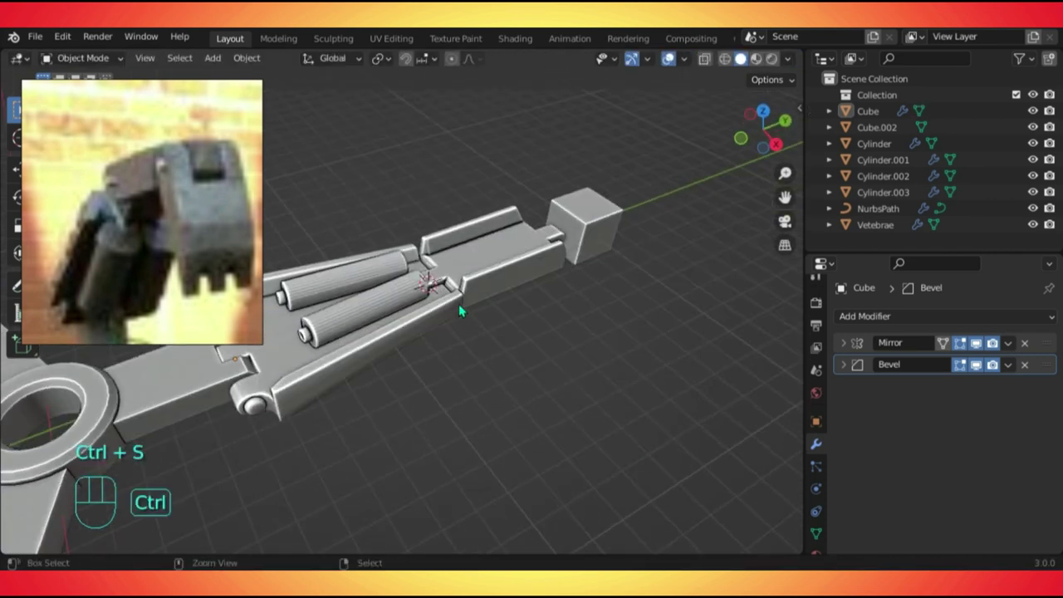
{"action": "middle_click_drag", "start_coordinate": [370, 304], "coordinate": [561, 348], "text": "shift"}
{"action": "left_click", "coordinate": [503, 326]}
{"action": "scroll", "coordinate": [502, 324], "scroll_direction": "up", "scroll_amount": 3}
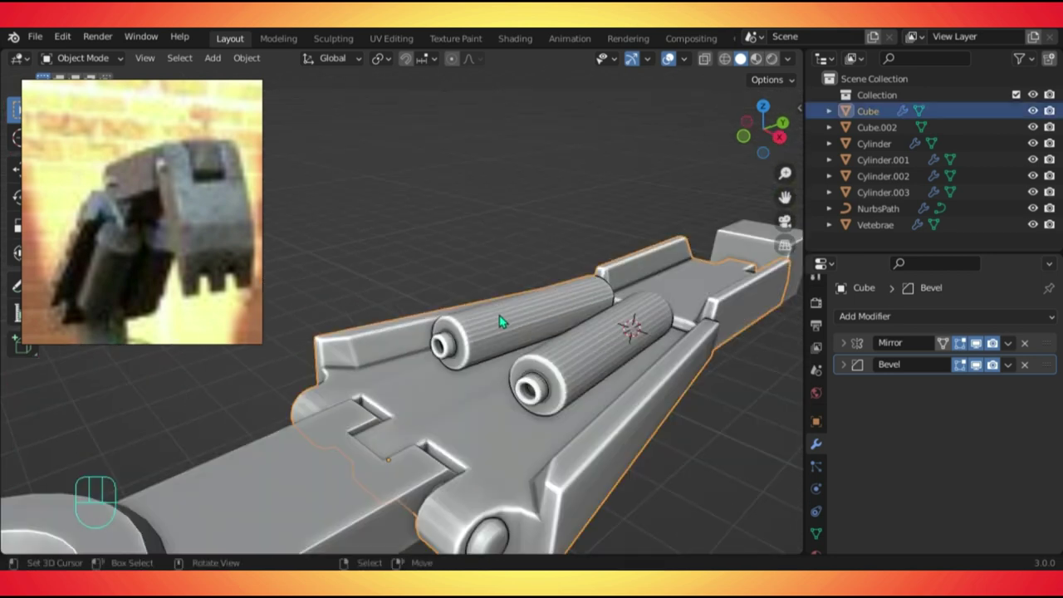
{"action": "key", "text": "w"}
{"action": "left_click", "coordinate": [449, 277]}
{"action": "middle_click_drag", "start_coordinate": [407, 311], "coordinate": [467, 407]}
{"action": "scroll", "coordinate": [468, 402], "scroll_direction": "down", "scroll_amount": 3}
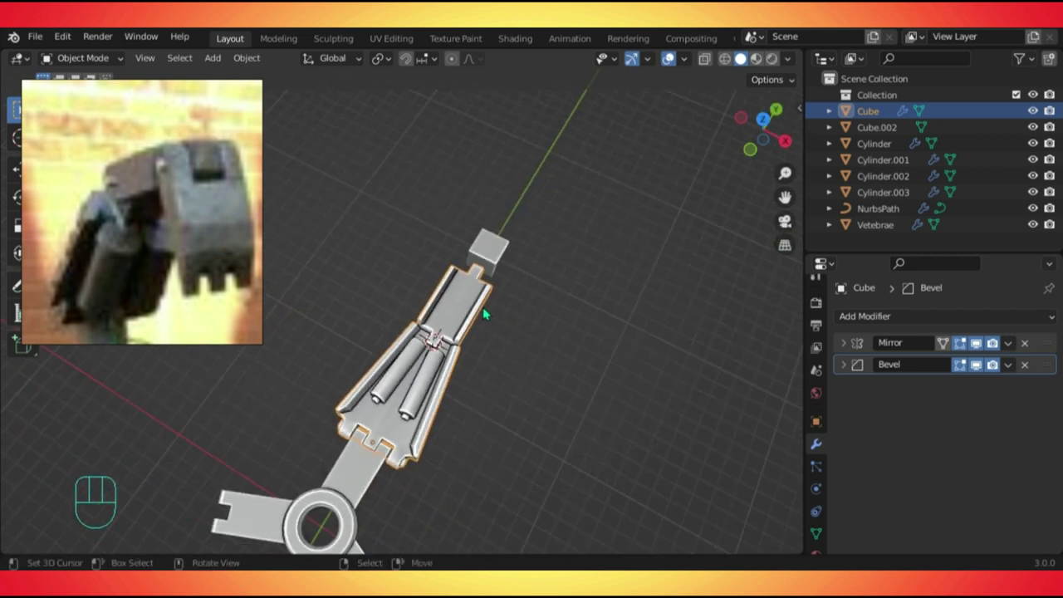
Scale the tip cube up by about 1.38 and move it along negative Y against the segment, covering the hinge tongue.
{"action": "left_click", "coordinate": [490, 260]}
{"action": "key", "text": "KP_7"}
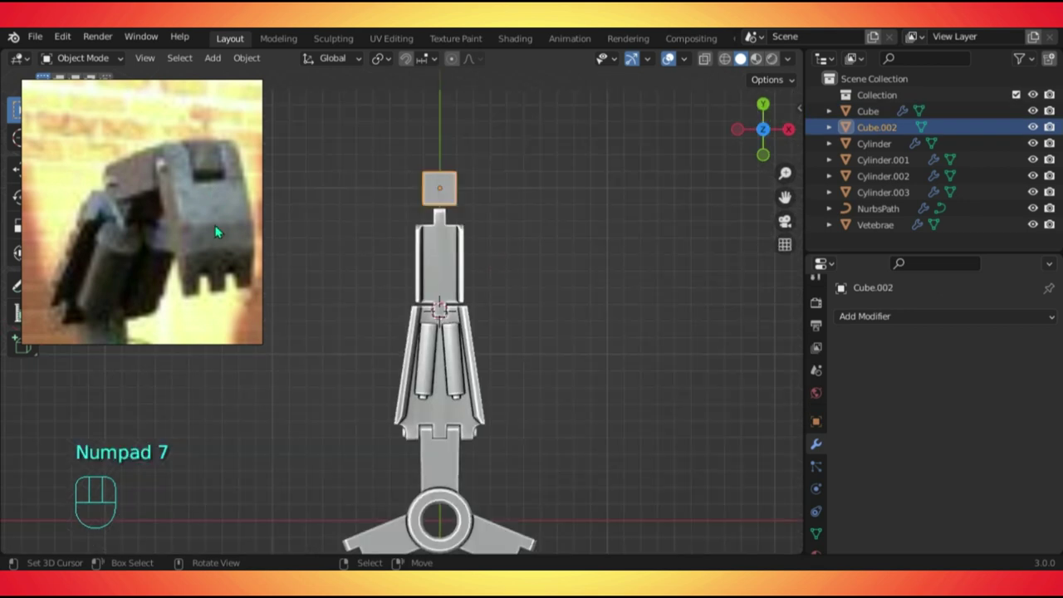
{"action": "scroll", "coordinate": [160, 258], "scroll_direction": "up", "scroll_amount": 2}
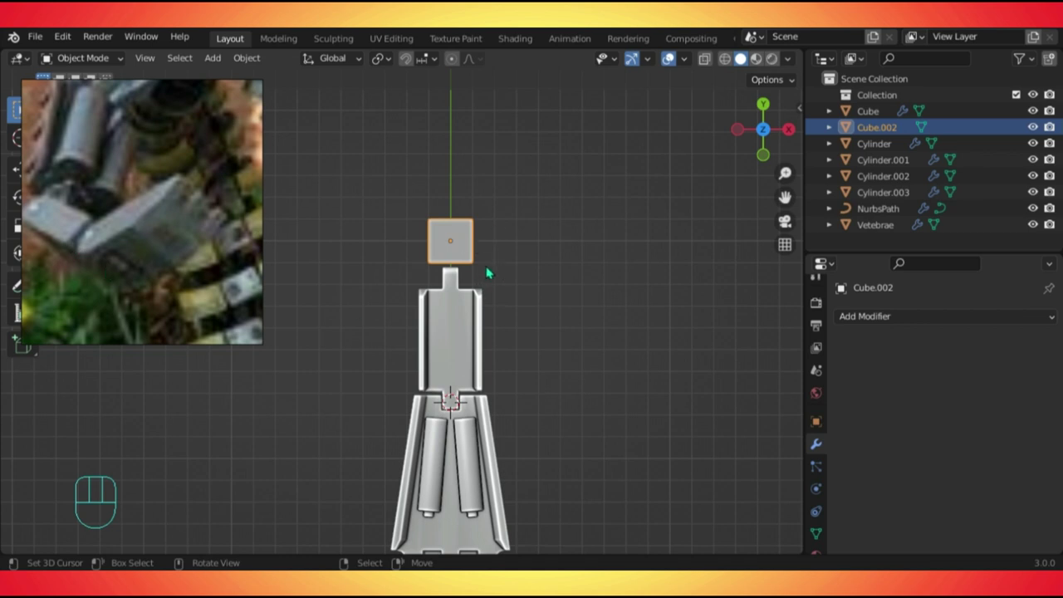
{"action": "key", "text": "s"}
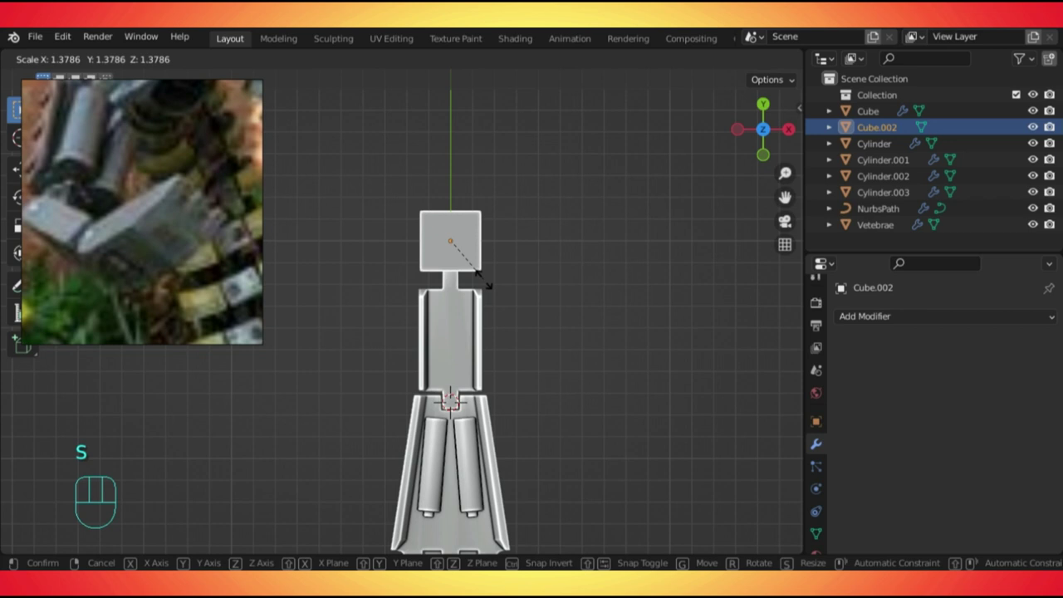
{"action": "left_click", "coordinate": [434, 302]}
{"action": "key", "text": "g"}
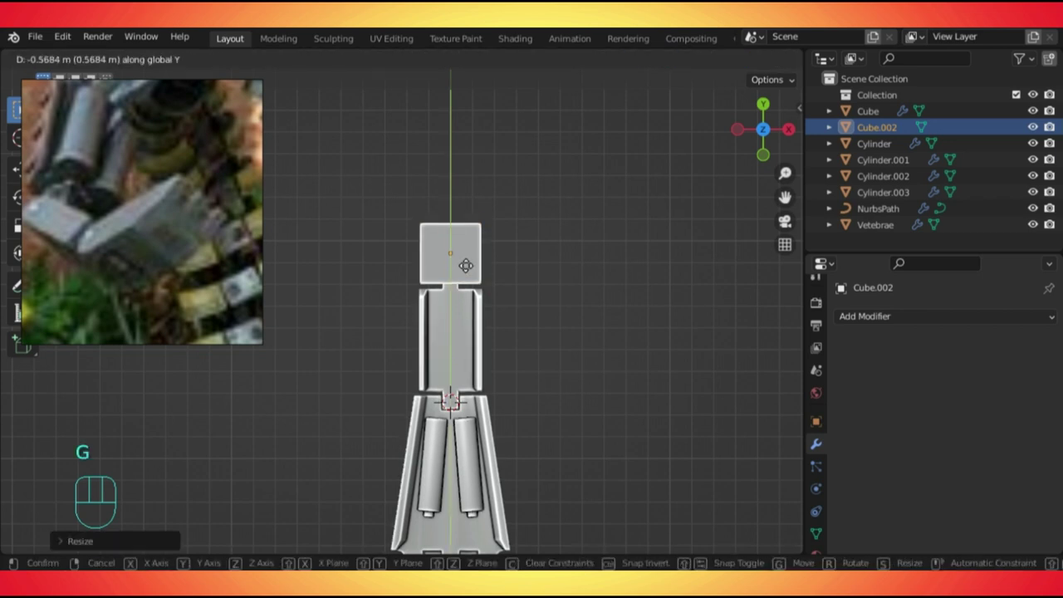
{"action": "left_click", "coordinate": [467, 263]}
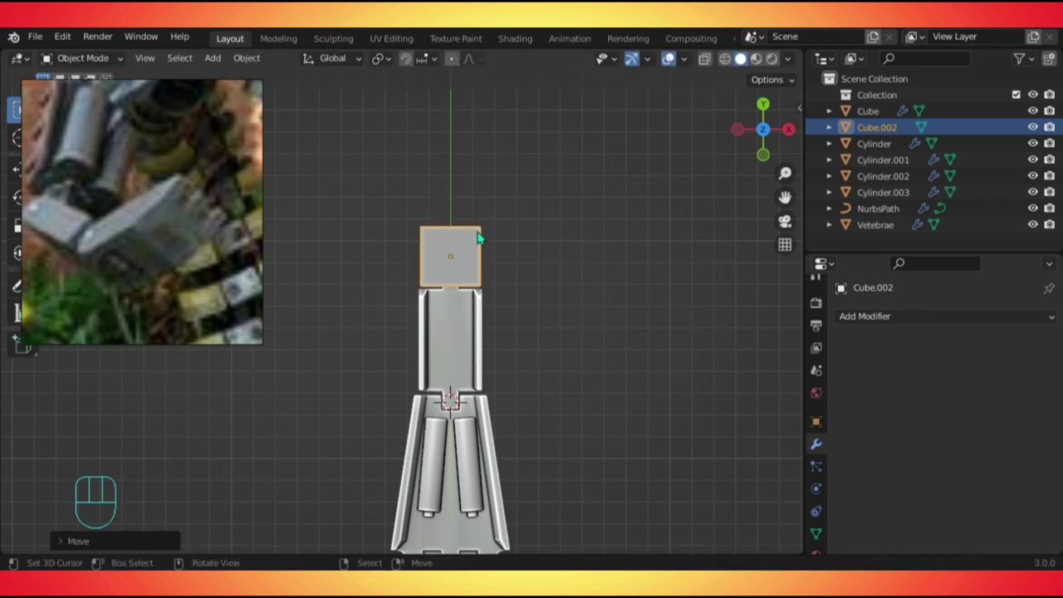
Lengthen the tip block by moving its far end about 1.35 m along Y.
{"action": "key", "text": "Tab"}
{"action": "key", "text": "alt+z"}
{"action": "key", "text": "alt+z"}
{"action": "key", "text": "alt+z"}
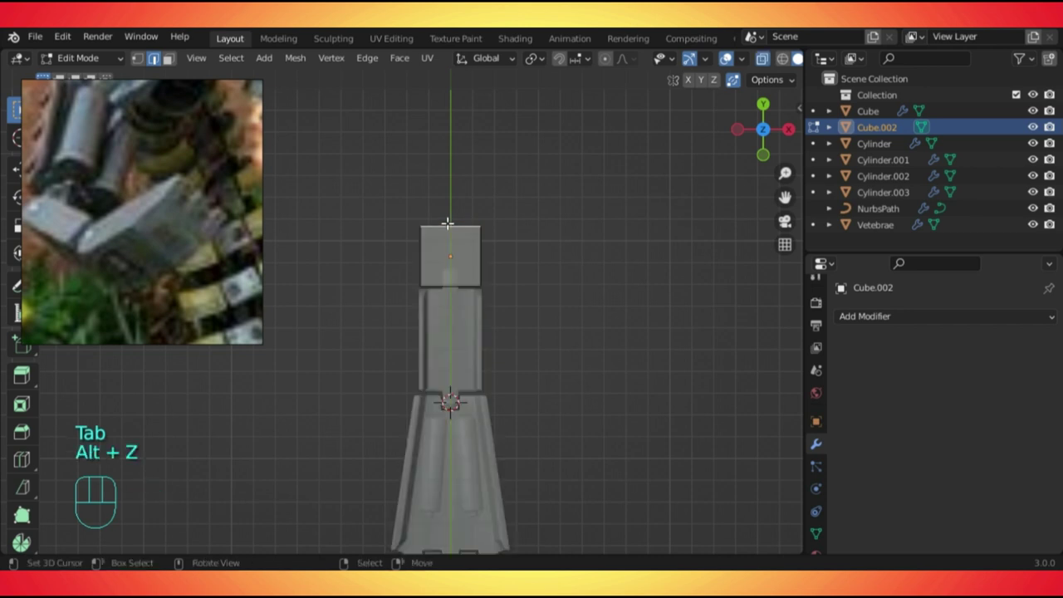
{"action": "key", "text": "alt+z"}
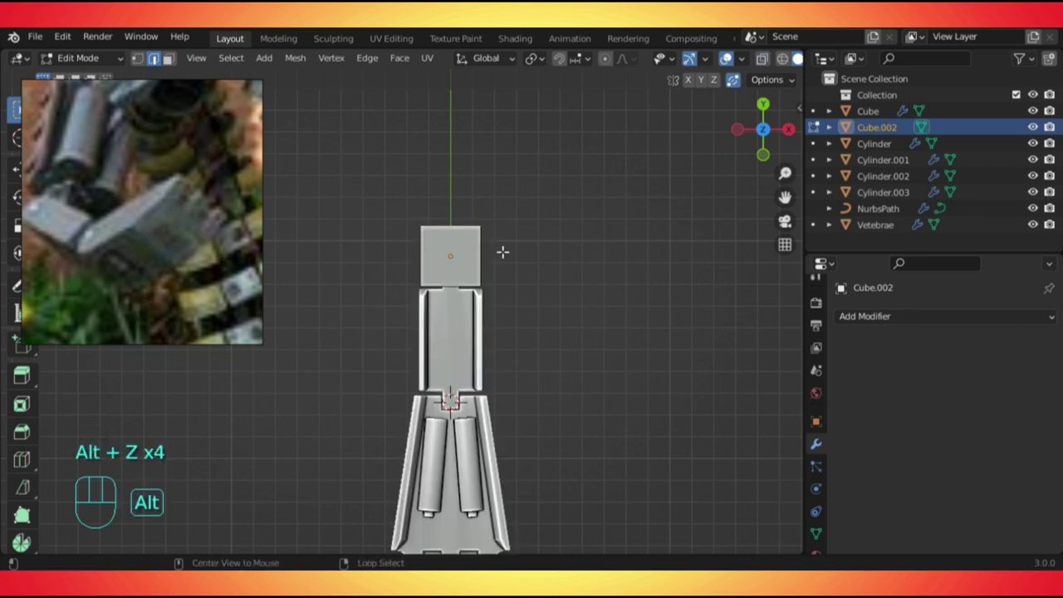
{"action": "key", "text": "g"}
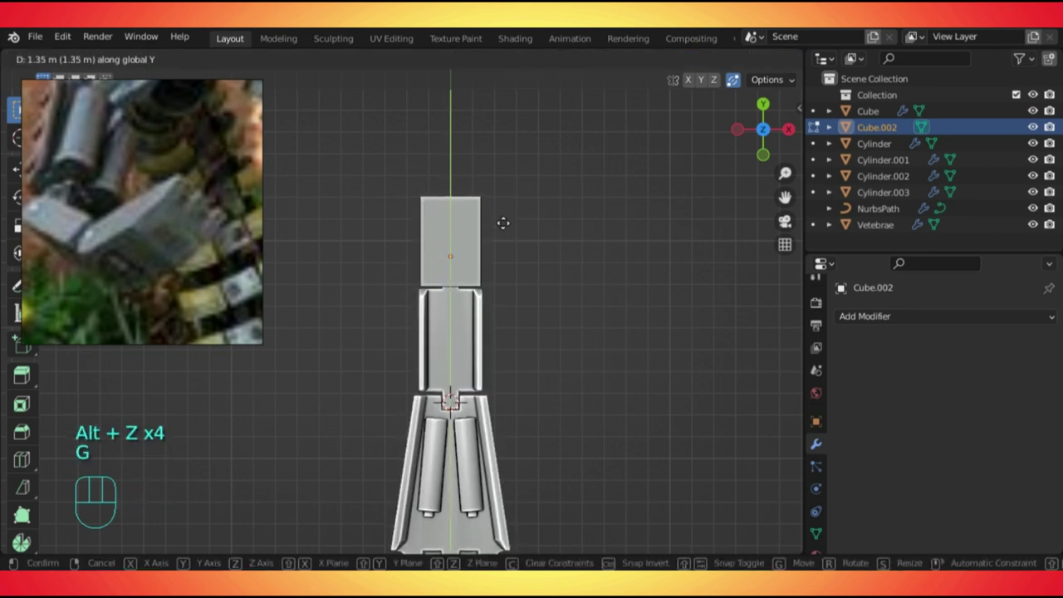
{"action": "left_click", "coordinate": [504, 224]}
Add a lengthwise loop cut down the centre of the tip block.
{"action": "scroll", "coordinate": [498, 218], "scroll_direction": "up", "scroll_amount": 1}
{"action": "key", "text": "ctrl+r"}
{"action": "left_click", "coordinate": [458, 182]}
{"action": "left_click", "coordinate": [457, 181]}
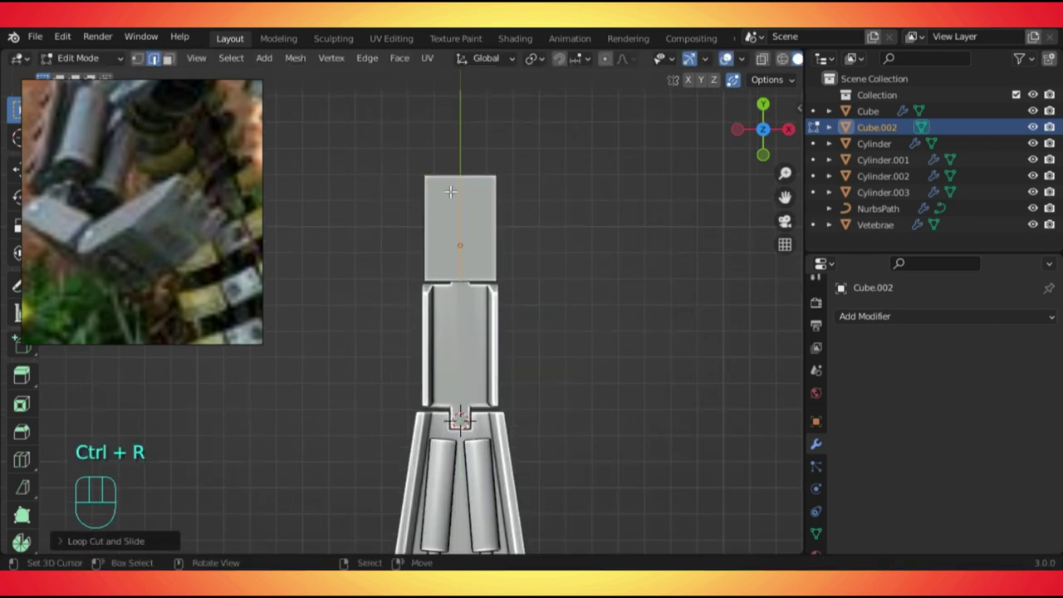
Delete all vertices on the negative X half of the tip block, keeping the half right up to the centre cut.
{"action": "key", "text": "KP_3"}
{"action": "left_click", "coordinate": [441, 178], "text": "alt"}
{"action": "key", "text": "alt+z"}
{"action": "key", "text": "1"}
{"action": "left_click_drag", "start_coordinate": [392, 148], "coordinate": [449, 299]}
{"action": "key", "text": "Delete"}
{"action": "left_click", "coordinate": [446, 302]}
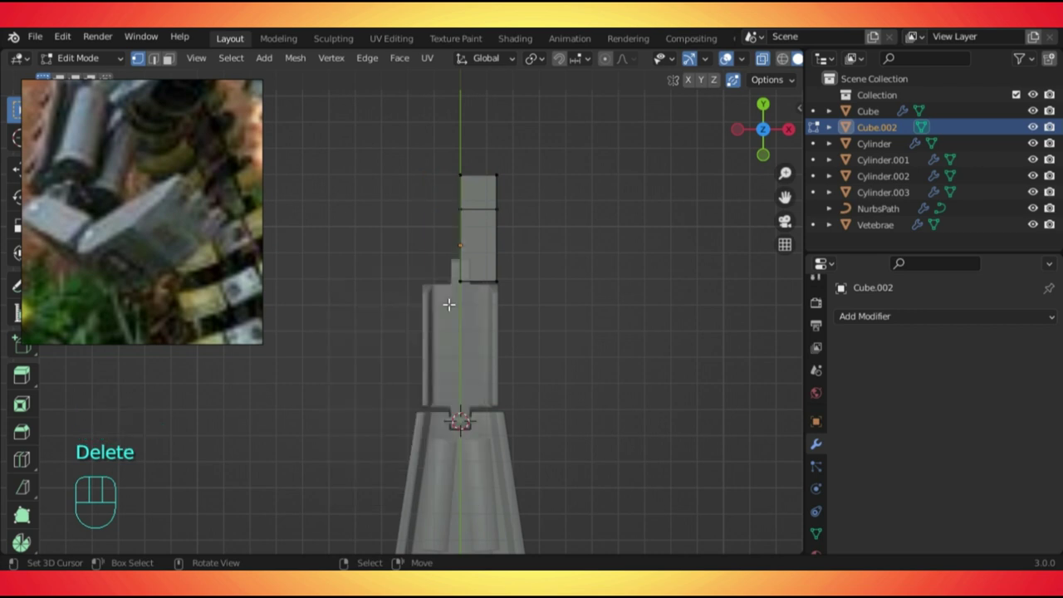
Add a Mirror modifier to the half tip block on the X axis with Clipping enabled.
{"action": "key", "text": "Tab"}
{"action": "left_click", "coordinate": [859, 317]}
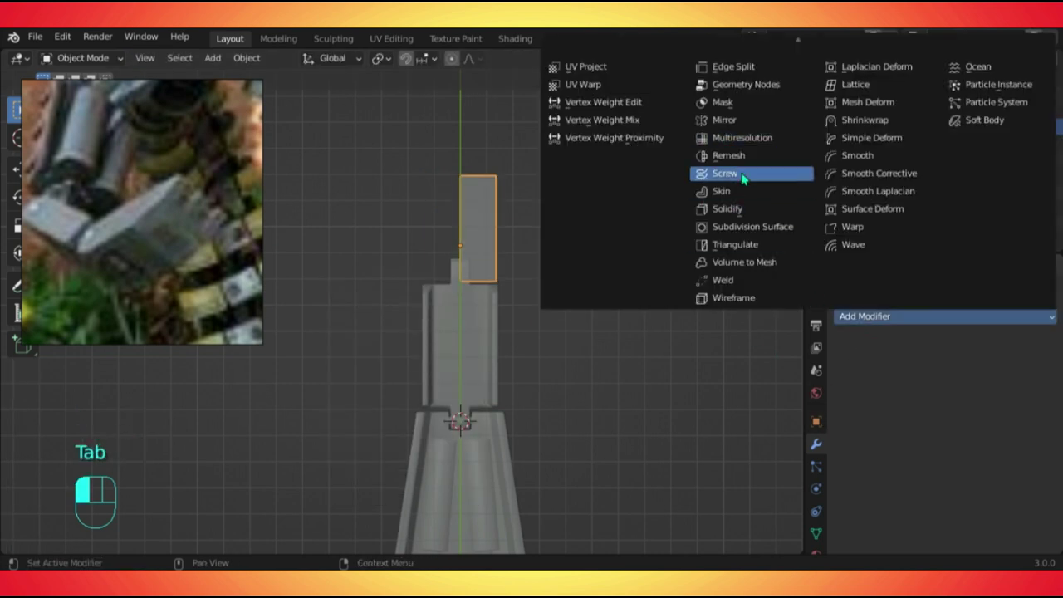
{"action": "left_click", "coordinate": [723, 119]}
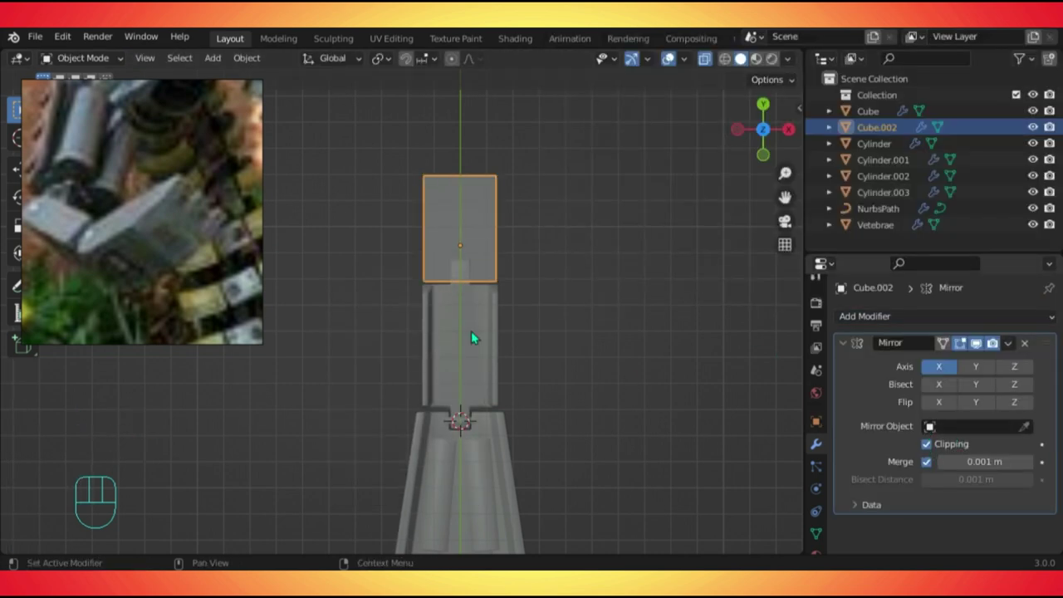
Raise the tip block's bottom face about 0.91 m along Z.
{"action": "scroll", "coordinate": [471, 330], "scroll_direction": "up", "scroll_amount": 2}
{"action": "middle_click_drag", "start_coordinate": [379, 275], "coordinate": [372, 388], "text": "shift"}
{"action": "key", "text": "Tab"}
{"action": "key", "text": "alt+z"}
{"action": "middle_click_drag", "start_coordinate": [373, 388], "coordinate": [453, 351], "text": "shift"}
{"action": "key", "text": "alt+z"}
{"action": "right_click", "coordinate": [442, 453]}
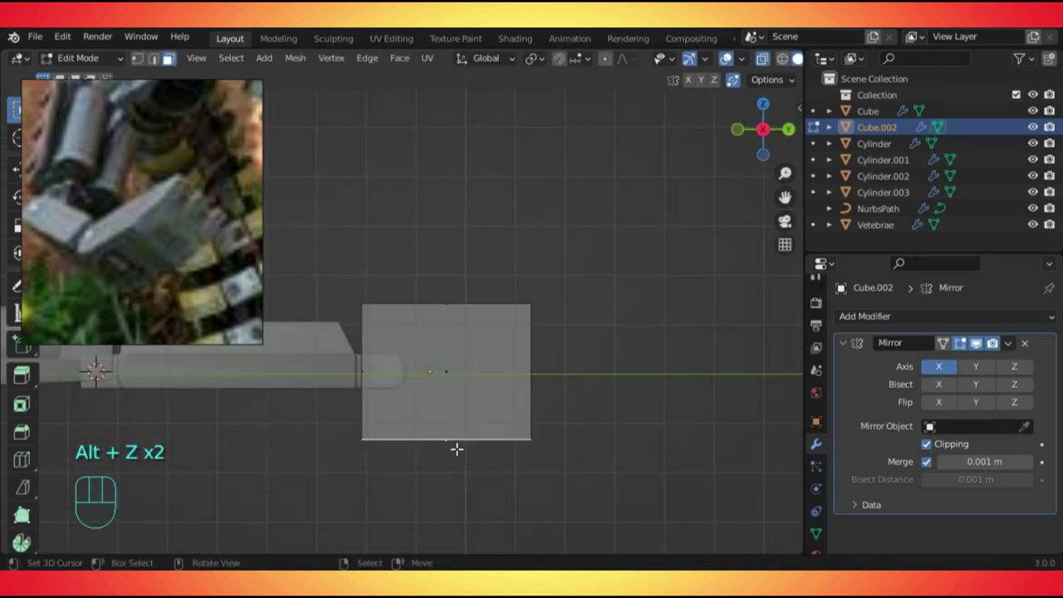
{"action": "key", "text": "g"}
{"action": "key", "text": "z"}
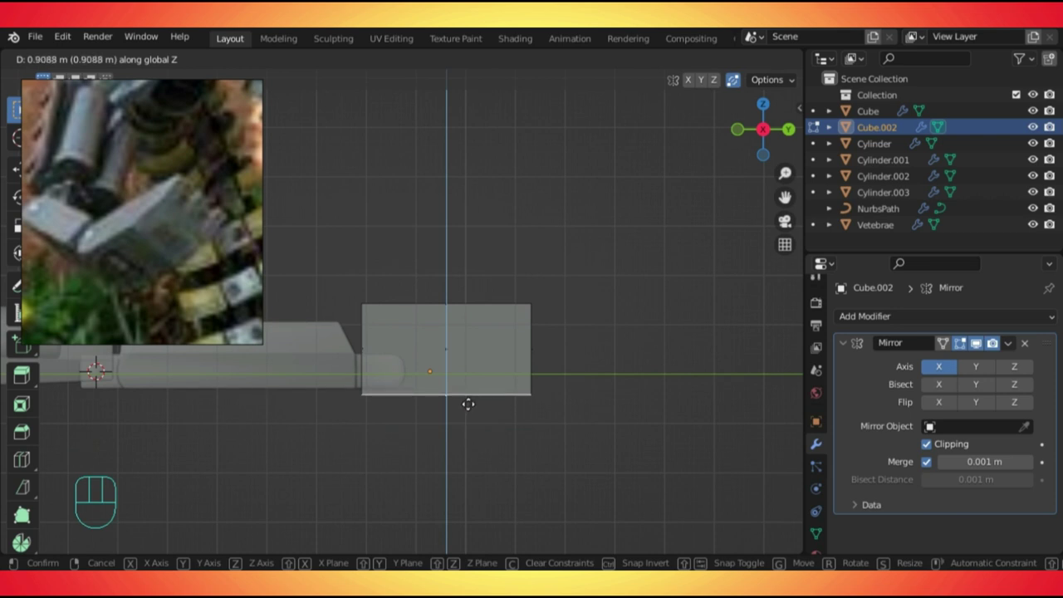
{"action": "left_click", "coordinate": [468, 404]}
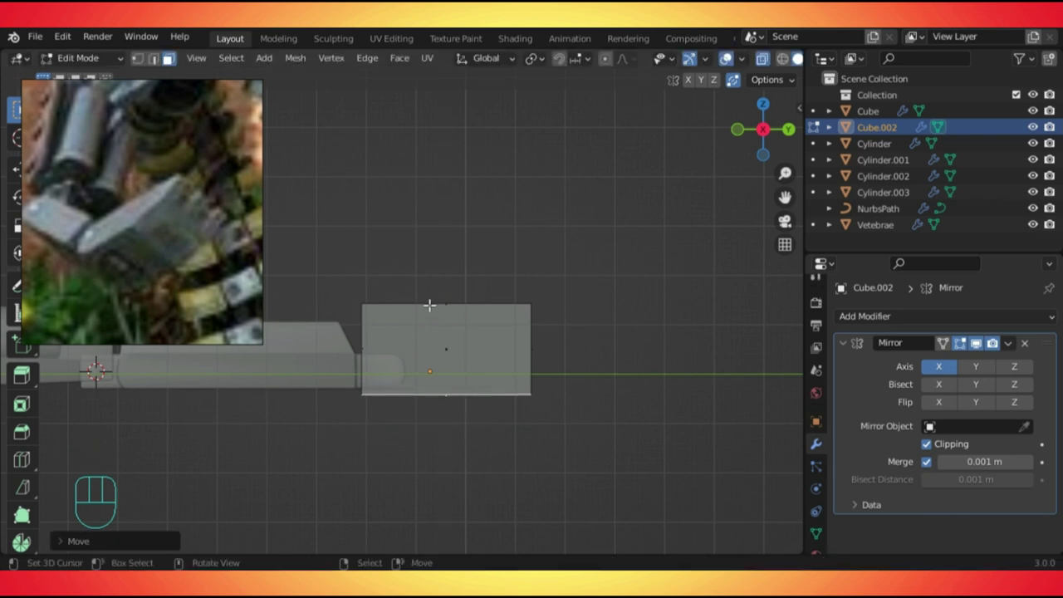
Lower the tip block's top face about 0.3 m along Z.
{"action": "key", "text": "alt+z"}
{"action": "key", "text": "alt+z"}
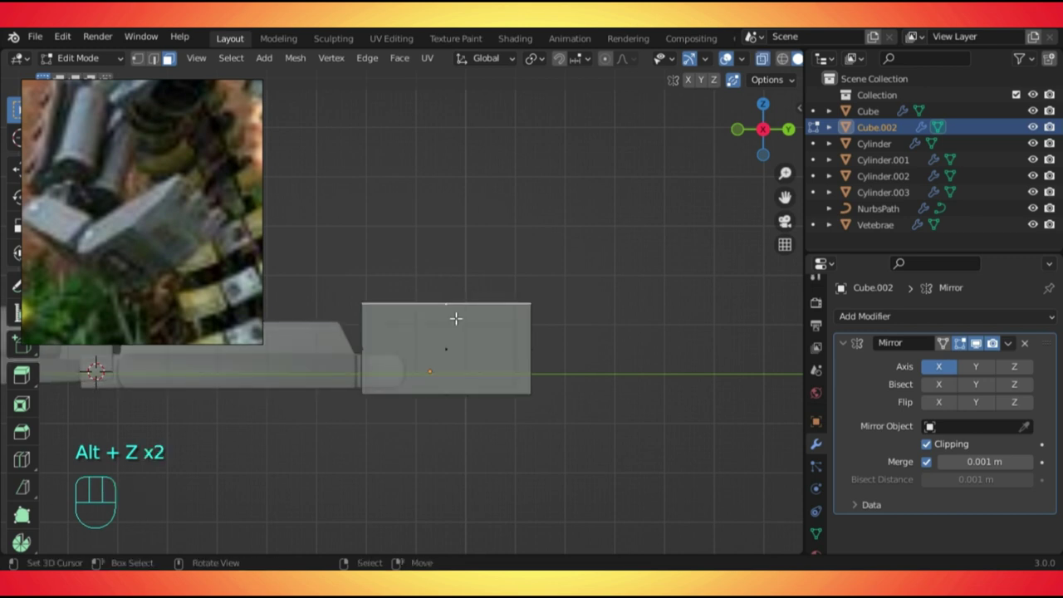
{"action": "key", "text": "g"}
{"action": "key", "text": "z"}
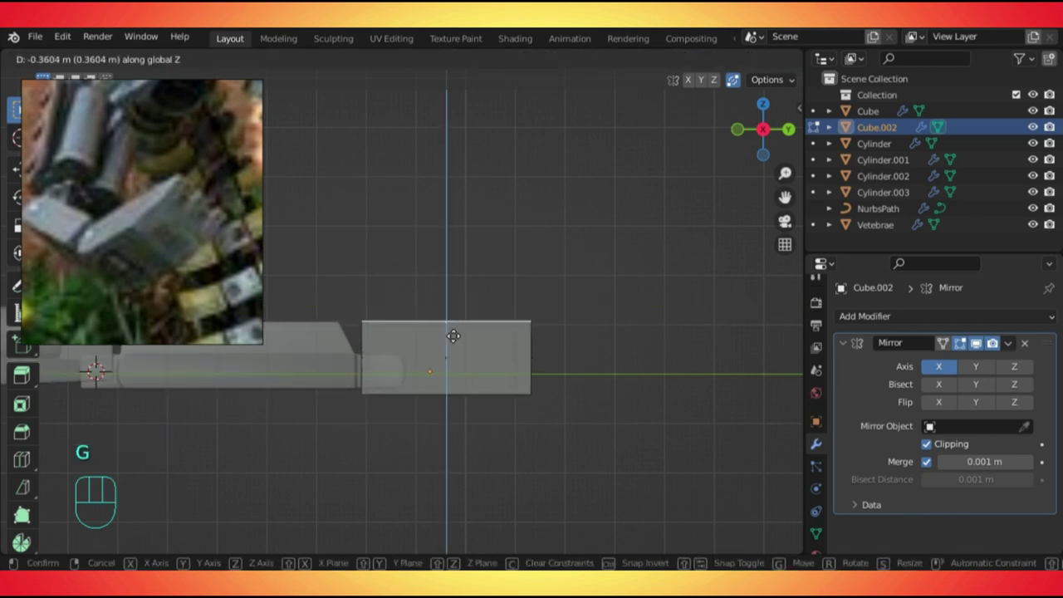
{"action": "left_click", "coordinate": [452, 324]}
Bevel the lower edge at the tip block's far end about 0.87 m wide with one segment and adjust the chamfer's corner positions.
{"action": "key", "text": "KP_1"}
{"action": "left_click_drag", "start_coordinate": [520, 383], "coordinate": [558, 429]}
{"action": "key", "text": "alt+z"}
{"action": "key", "text": "alt+z"}
{"action": "left_click_drag", "start_coordinate": [510, 382], "coordinate": [562, 434]}
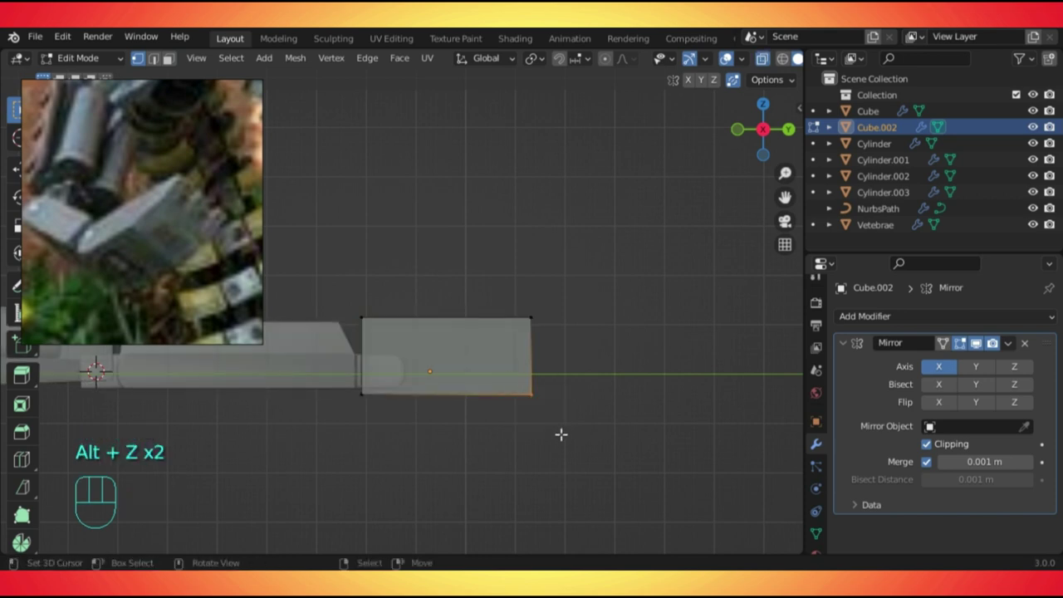
{"action": "key", "text": "ctrl+b"}
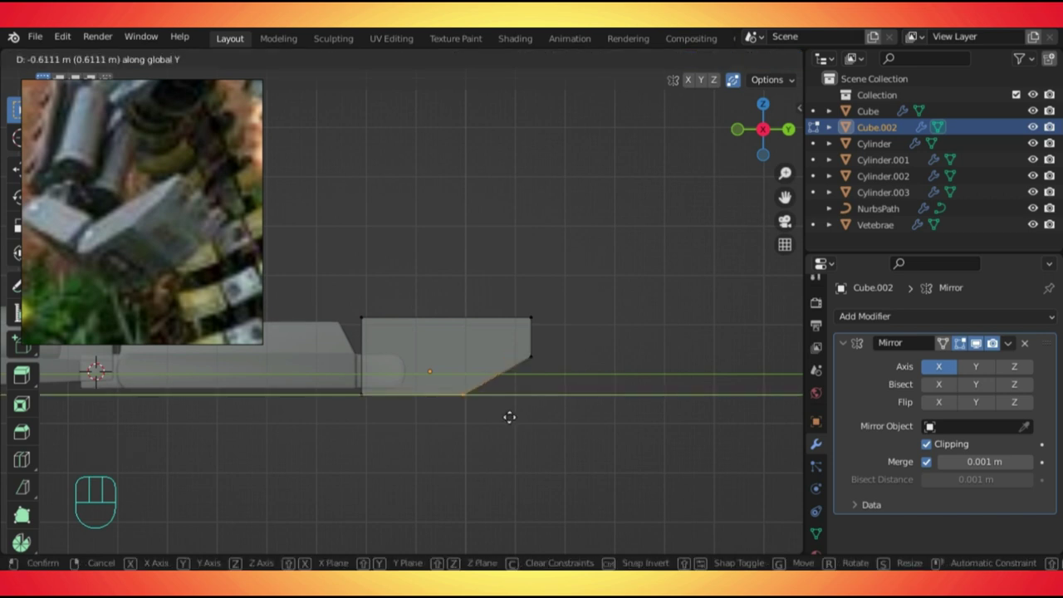
{"action": "left_click", "coordinate": [511, 418]}
{"action": "key", "text": "alt+z"}
{"action": "key", "text": "alt+z"}
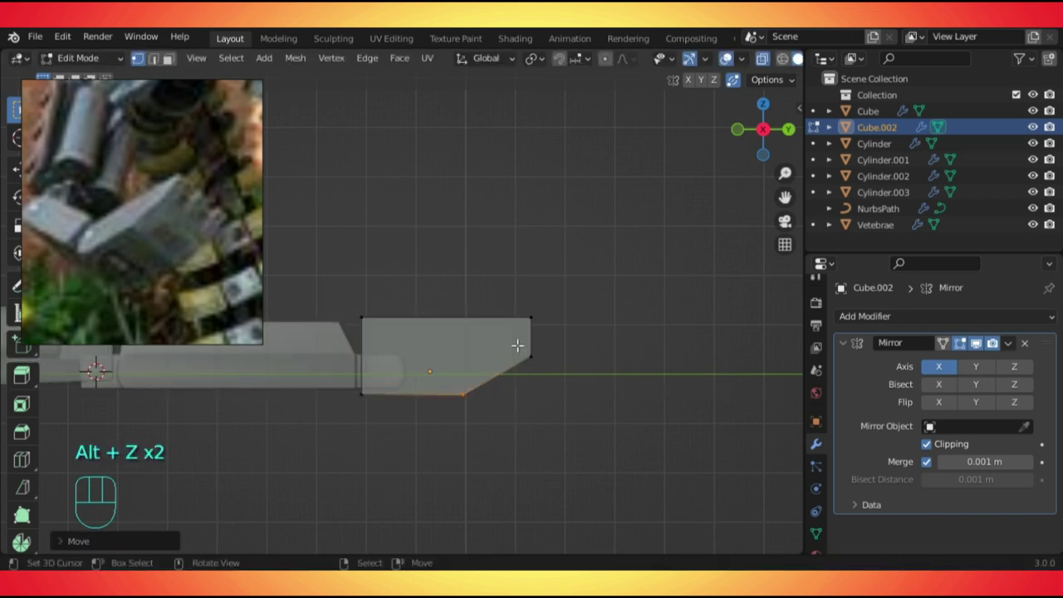
Bevel the upper corner of the far-end chamfer about 0.29 m wide with one segment.
{"action": "left_click", "coordinate": [516, 357], "text": "shift"}
{"action": "key", "text": "ctrl+b"}
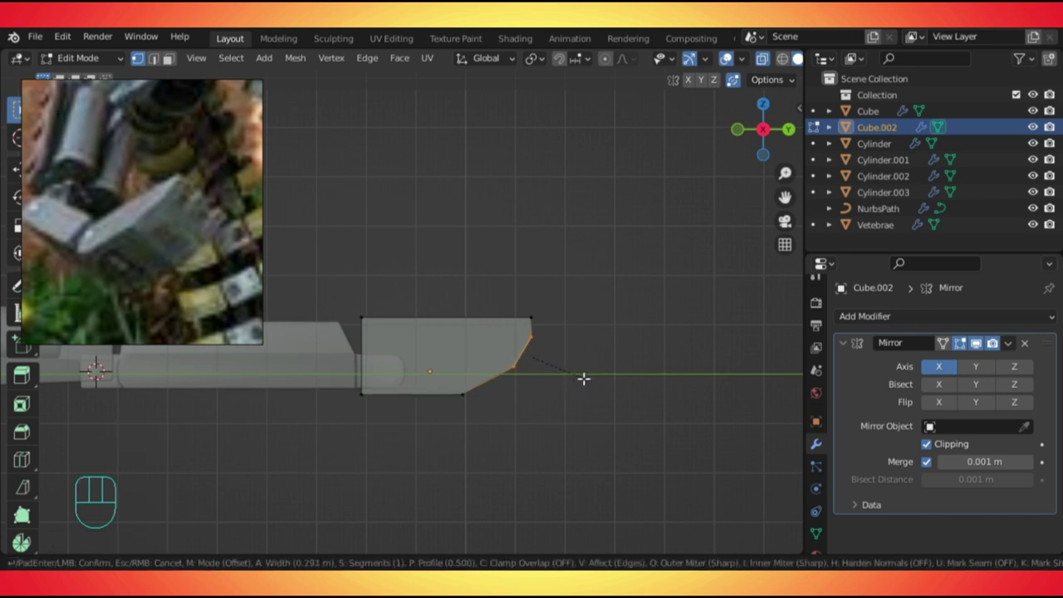
{"action": "left_click", "coordinate": [584, 379]}
Reshape the tip's profile into a tapered claw by moving the chamfer vertices back toward the hinge and lowering the top.
{"action": "left_click_drag", "start_coordinate": [501, 359], "coordinate": [536, 384]}
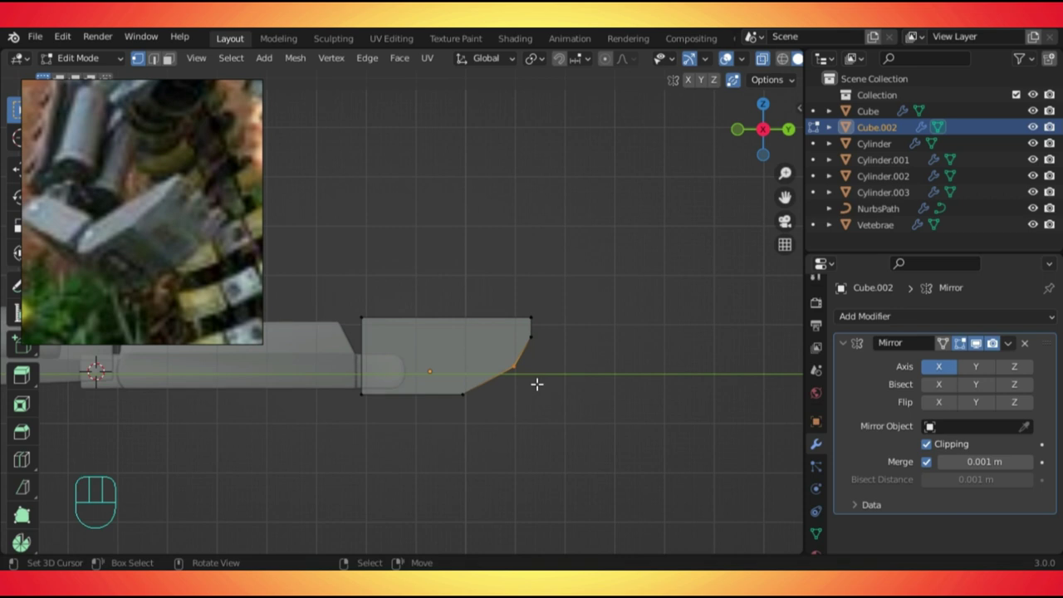
{"action": "left_click", "coordinate": [475, 399], "text": "shift"}
{"action": "key", "text": "g"}
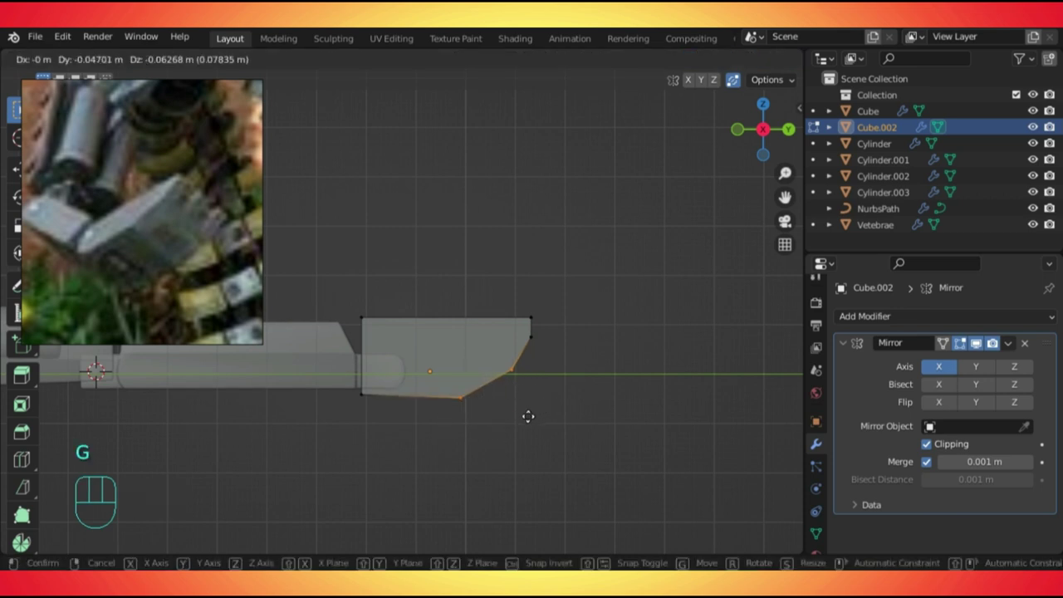
{"action": "left_click", "coordinate": [530, 339]}
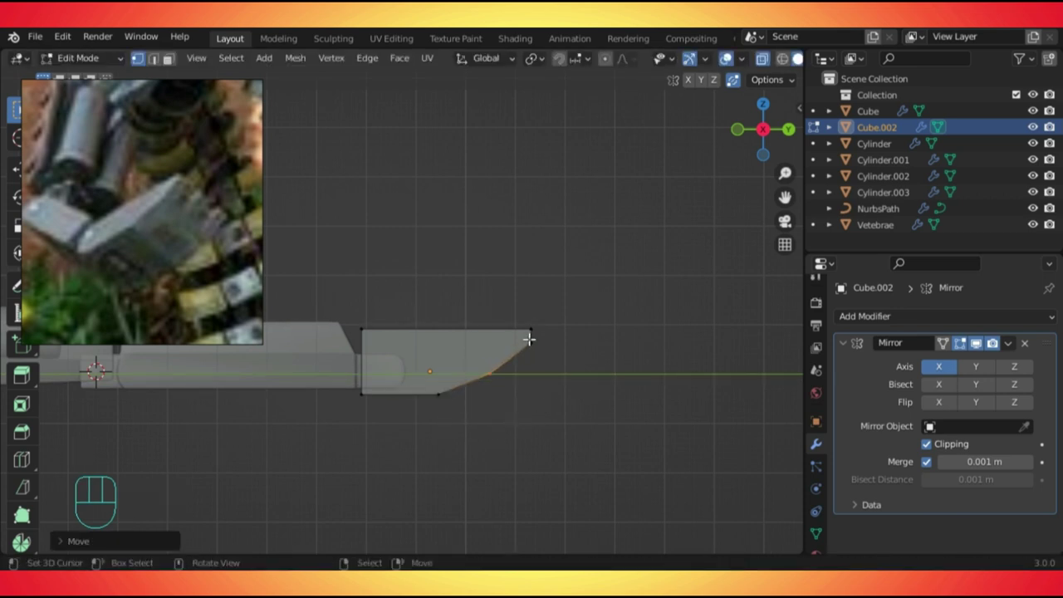
{"action": "key", "text": "Tab"}
{"action": "middle_click_drag", "start_coordinate": [510, 371], "coordinate": [525, 323]}
{"action": "key", "text": "alt+z"}
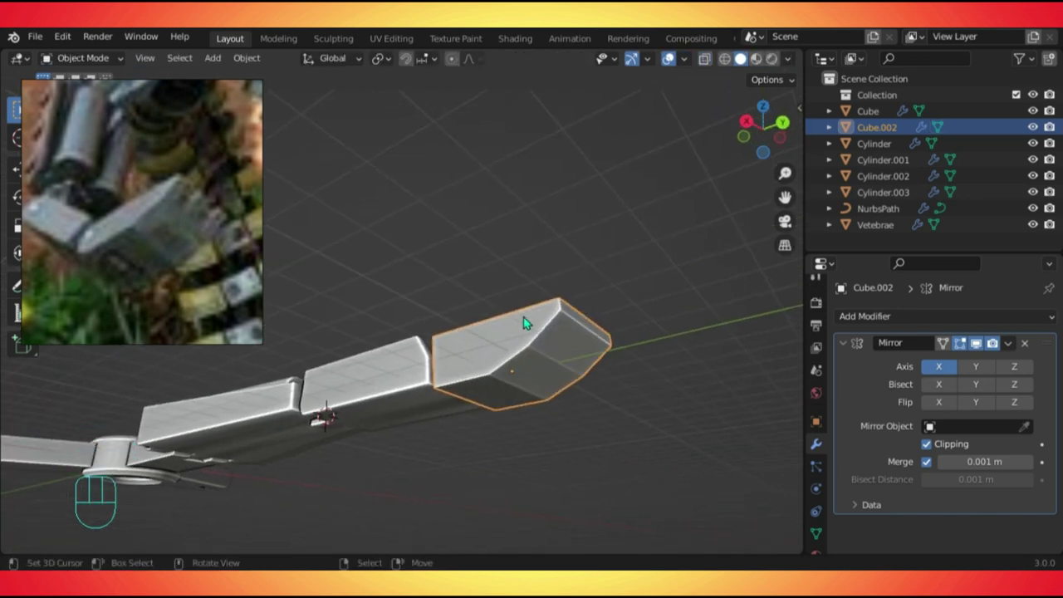
Bevel the upper and lower edges at the tip block's hinge end about 0.33 m wide with three segments.
{"action": "middle_click_drag", "start_coordinate": [494, 360], "coordinate": [519, 347]}
{"action": "scroll", "coordinate": [455, 350], "scroll_direction": "up", "scroll_amount": 3}
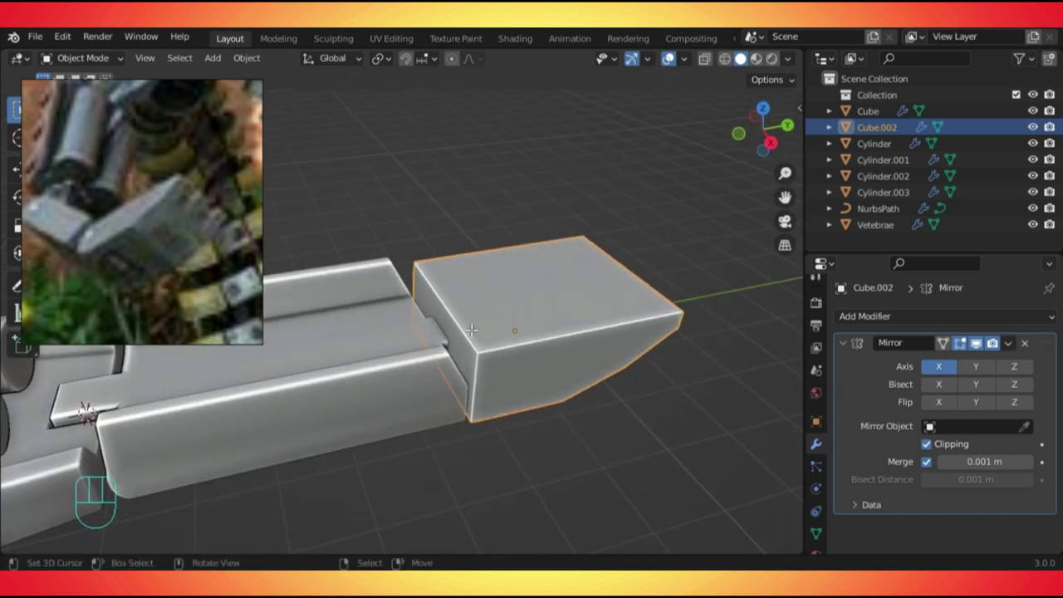
{"action": "key", "text": "Tab"}
{"action": "key", "text": "2"}
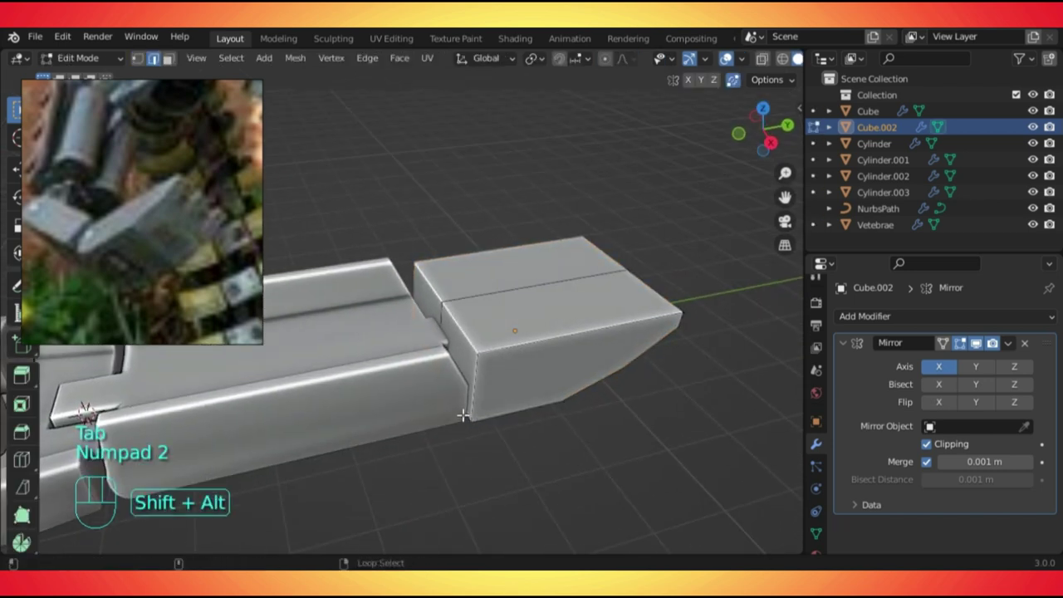
{"action": "scroll", "coordinate": [482, 432], "scroll_direction": "up", "scroll_amount": 3}
{"action": "key", "text": "alt+z"}
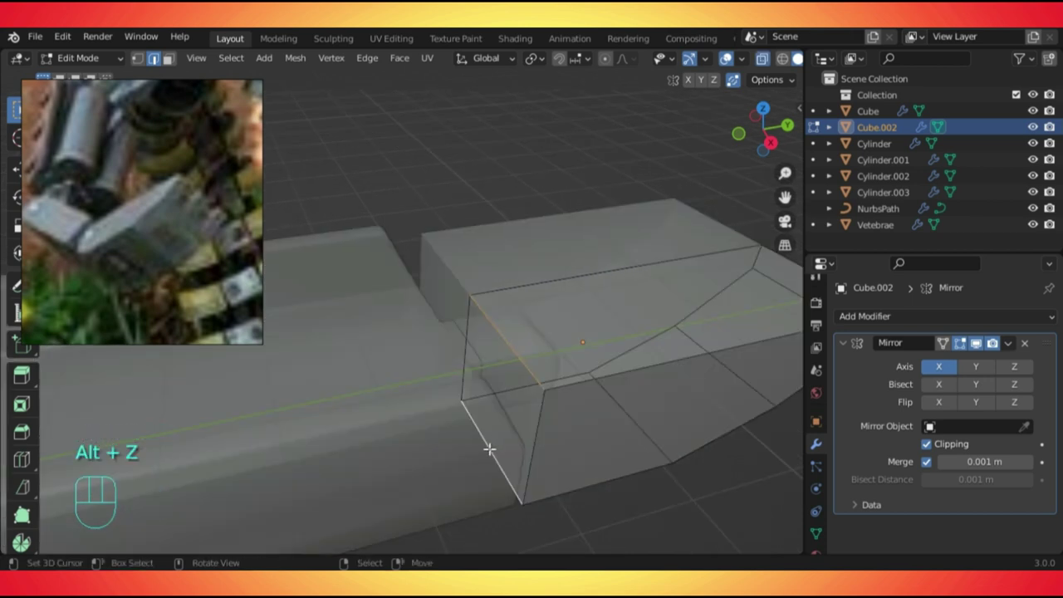
{"action": "key", "text": "alt+z"}
{"action": "key", "text": "ctrl+b"}
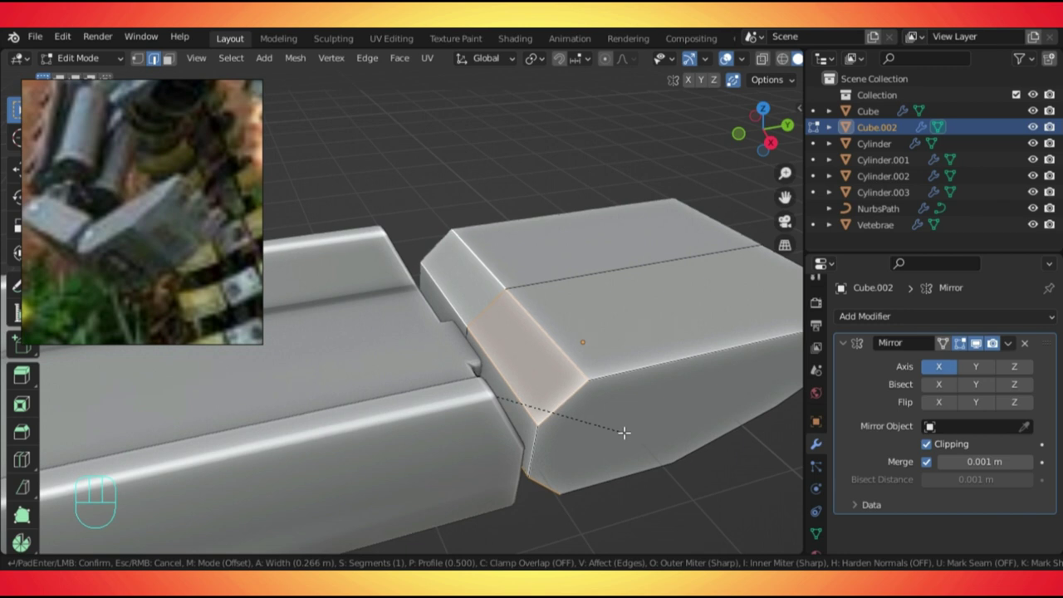
{"action": "scroll", "coordinate": [624, 432], "scroll_direction": "up", "scroll_amount": 1}
{"action": "scroll", "coordinate": [624, 432], "scroll_direction": "up", "scroll_amount": 1}
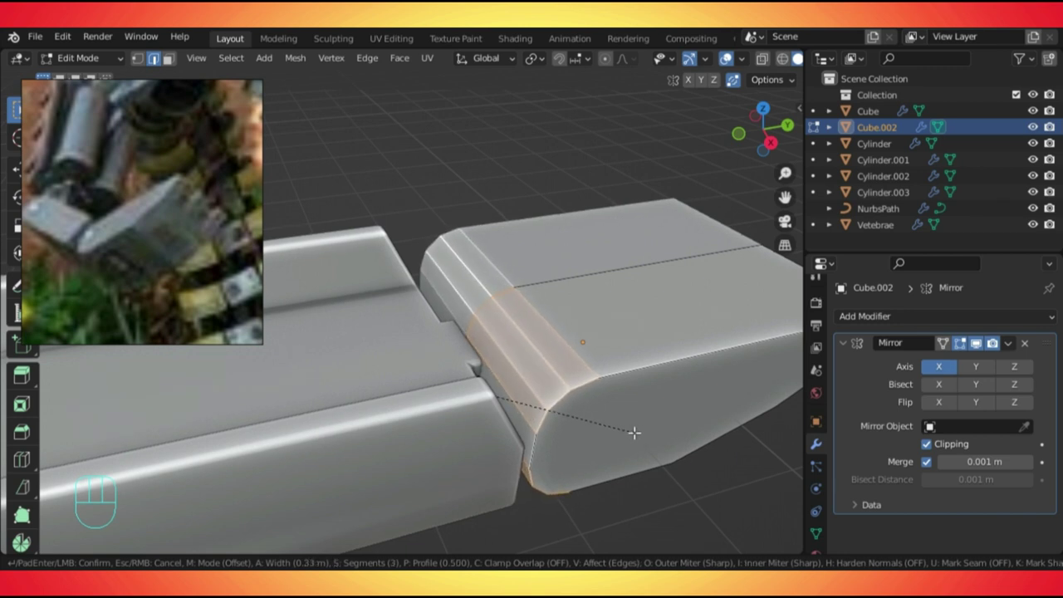
{"action": "left_click", "coordinate": [634, 432]}
{"action": "middle_click_drag", "start_coordinate": [634, 432], "coordinate": [592, 390]}
{"action": "key", "text": "Tab"}
Add a lengthwise loop cut to the tip block from the underside view, sliding it close to the centreline.
{"action": "key", "text": "KP_3"}
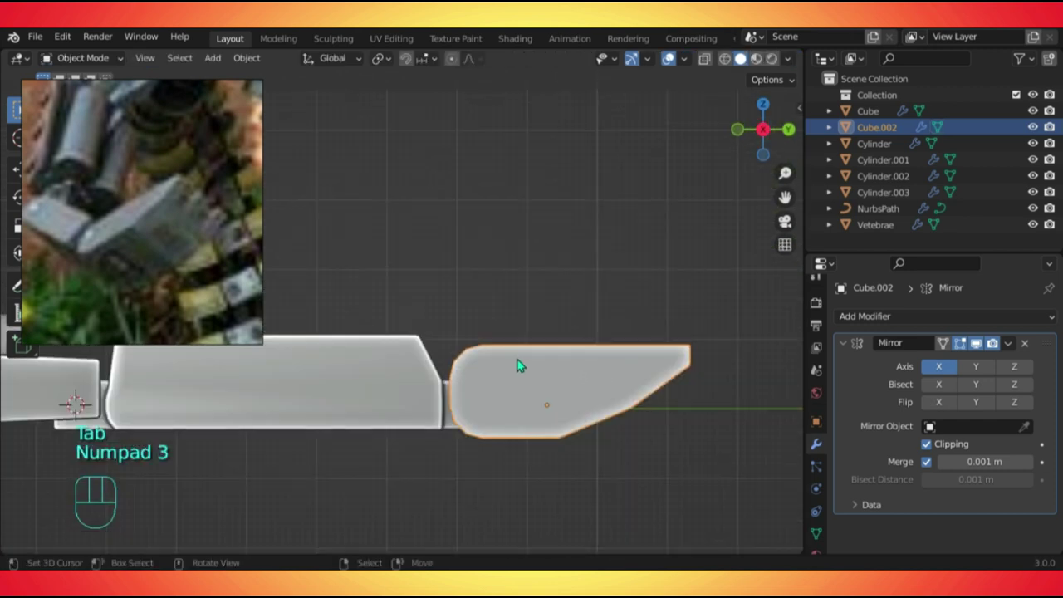
{"action": "middle_click_drag", "start_coordinate": [454, 364], "coordinate": [491, 413]}
{"action": "key", "text": "KP_7"}
{"action": "scroll", "coordinate": [480, 386], "scroll_direction": "up", "scroll_amount": 2}
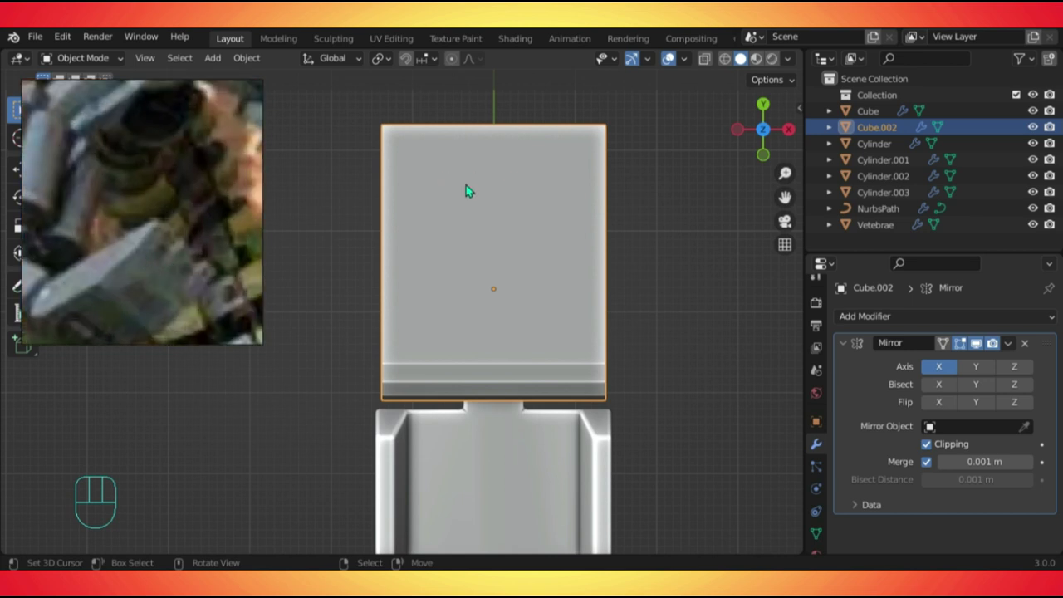
{"action": "key", "text": "KP_9"}
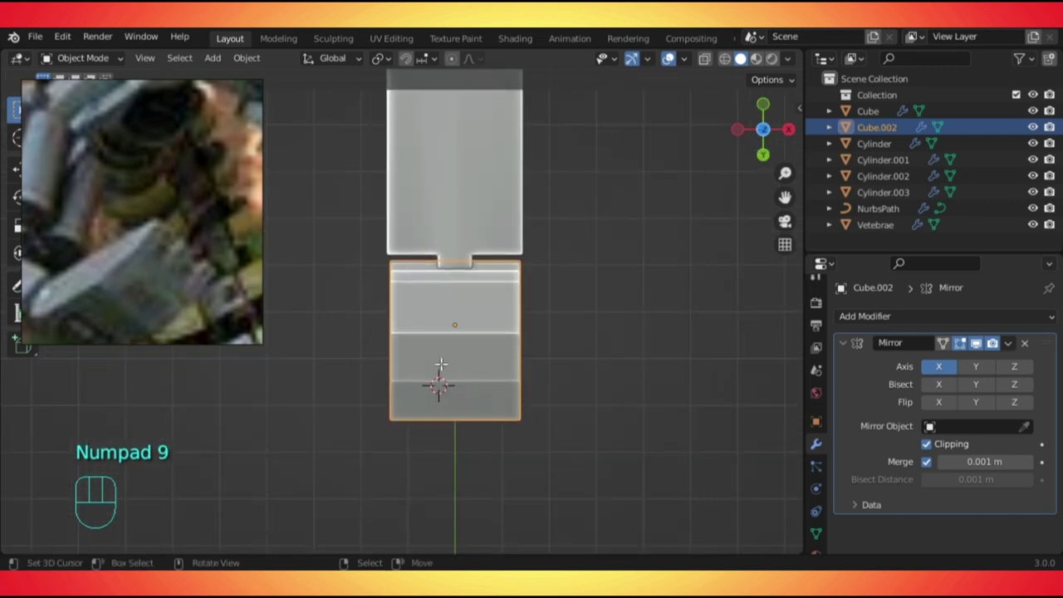
{"action": "key", "text": "Tab"}
{"action": "middle_click_drag", "start_coordinate": [441, 385], "coordinate": [433, 359], "text": "shift"}
{"action": "scroll", "coordinate": [433, 359], "scroll_direction": "up", "scroll_amount": 1}
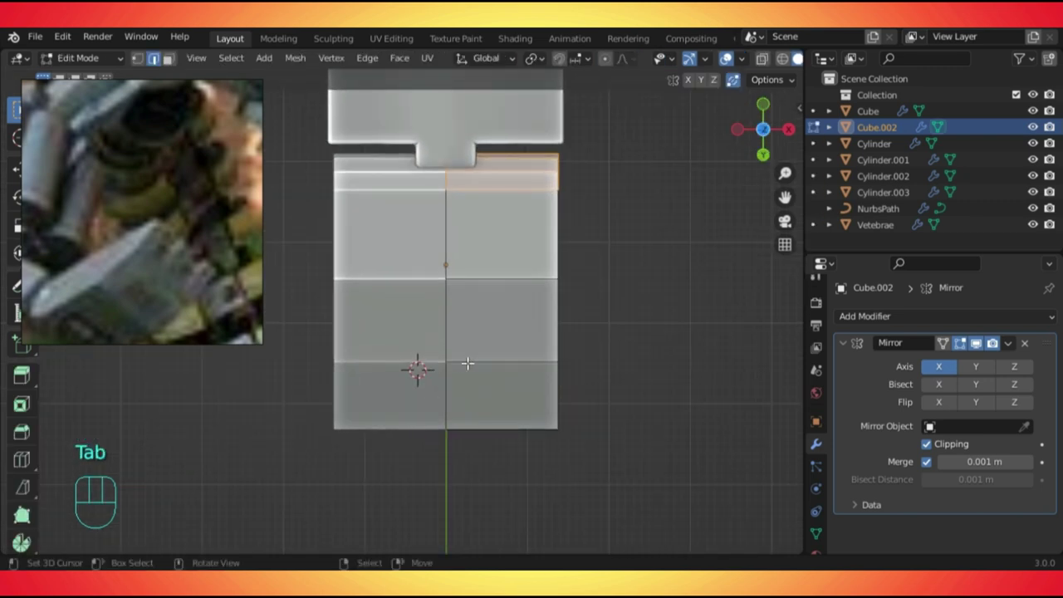
{"action": "key", "text": "ctrl+r"}
{"action": "left_click", "coordinate": [468, 365]}
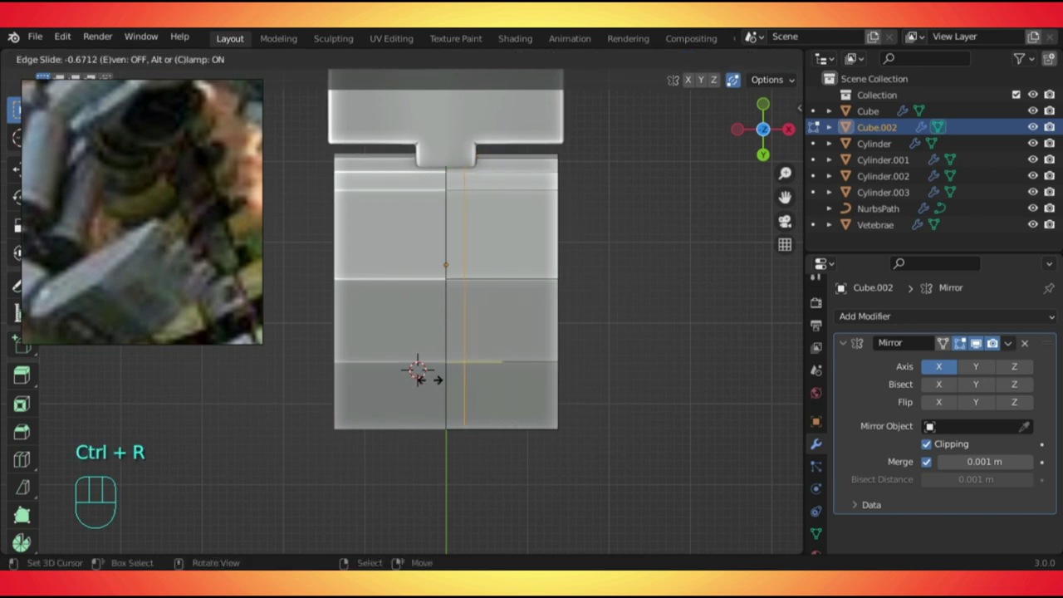
{"action": "left_click", "coordinate": [425, 380]}
{"action": "scroll", "coordinate": [441, 385], "scroll_direction": "up", "scroll_amount": 3}
Add further lengthwise loop cuts to the tip block's outer portion, sliding them to outline two narrow slots between wider strips.
{"action": "middle_click_drag", "start_coordinate": [485, 457], "coordinate": [480, 378], "text": "shift"}
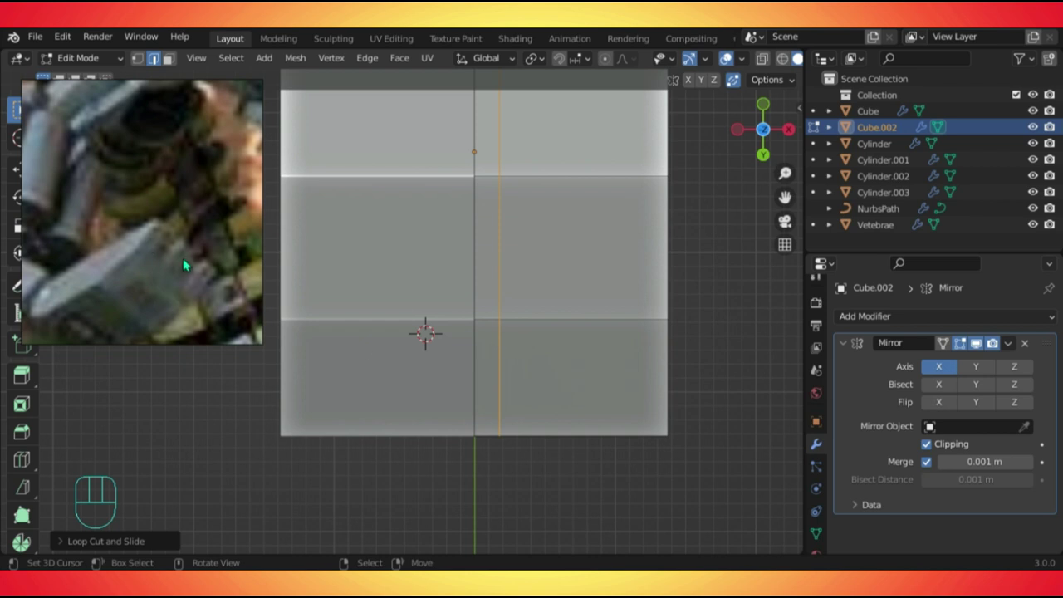
{"action": "key", "text": "ctrl+r"}
{"action": "left_click", "coordinate": [531, 335]}
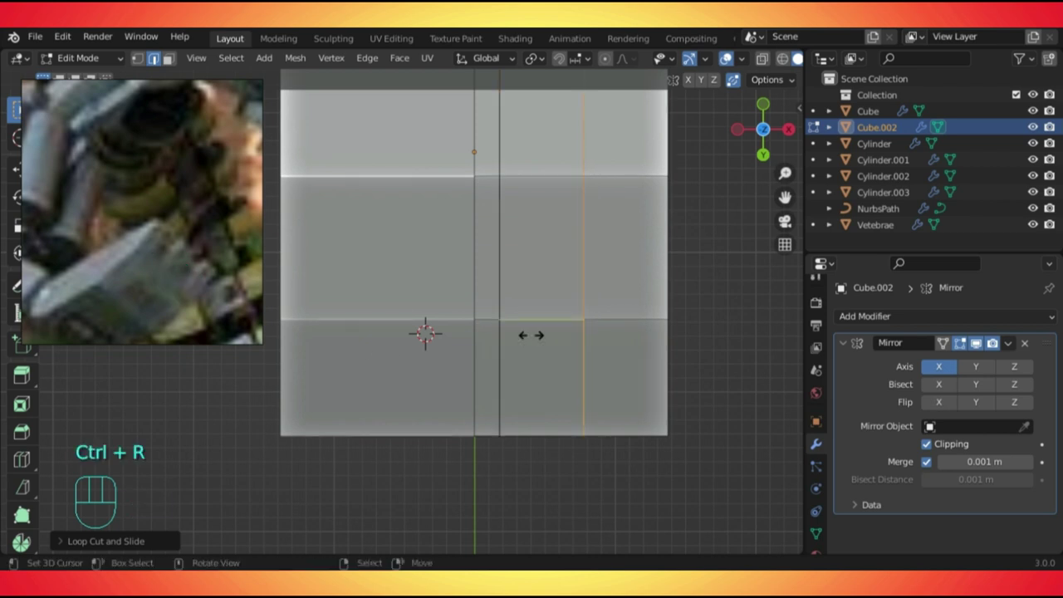
{"action": "left_click", "coordinate": [490, 359]}
{"action": "key", "text": "ctrl+r"}
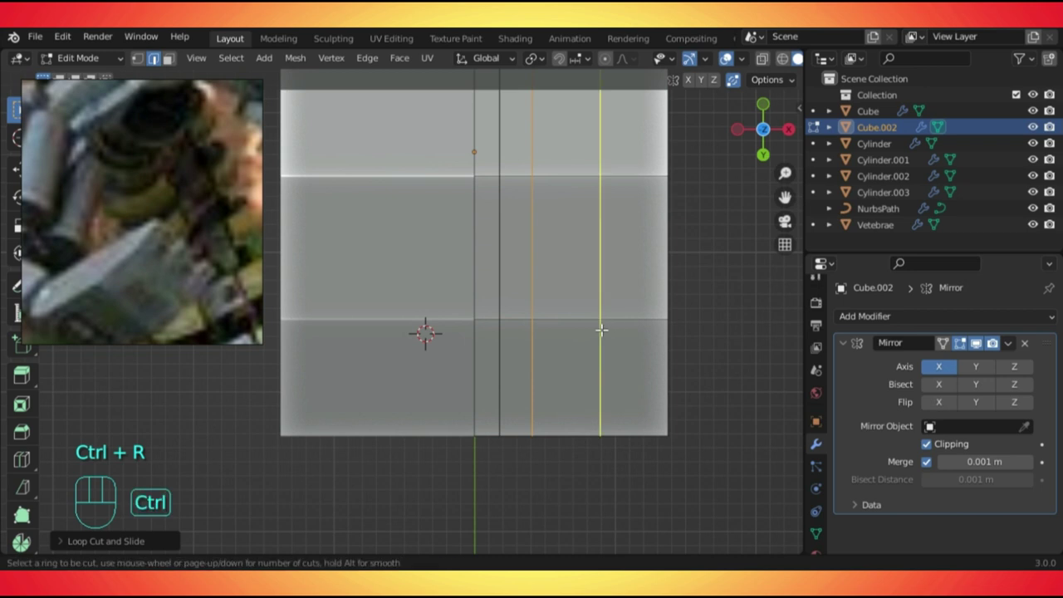
{"action": "left_click", "coordinate": [600, 333]}
{"action": "left_click", "coordinate": [519, 345]}
Add a crosswise loop cut on the tip block's upper face and slide it toward the far end.
{"action": "key", "text": "KP_2"}
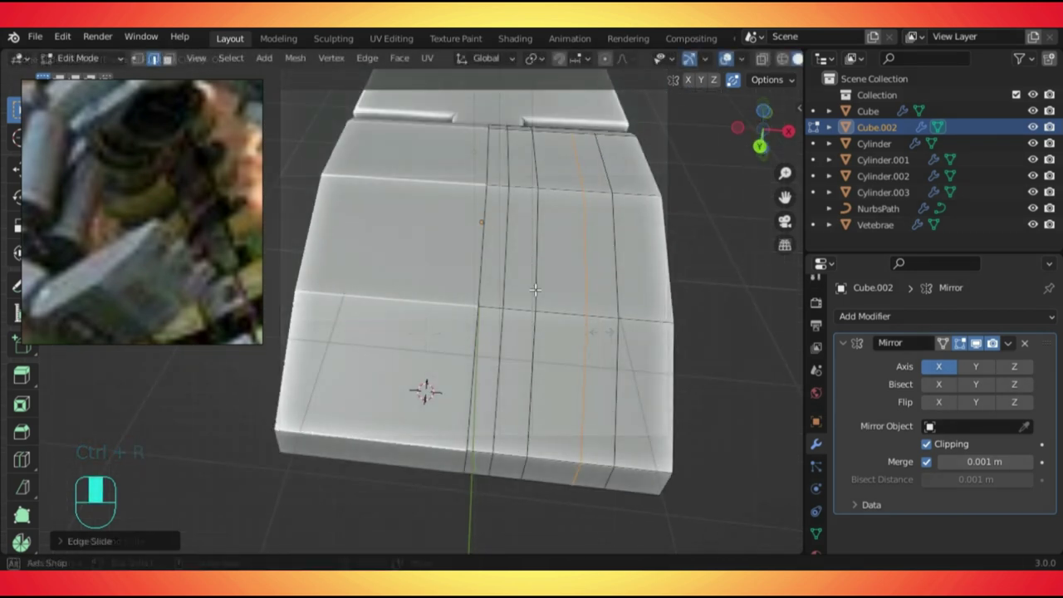
{"action": "key", "text": "KP_3"}
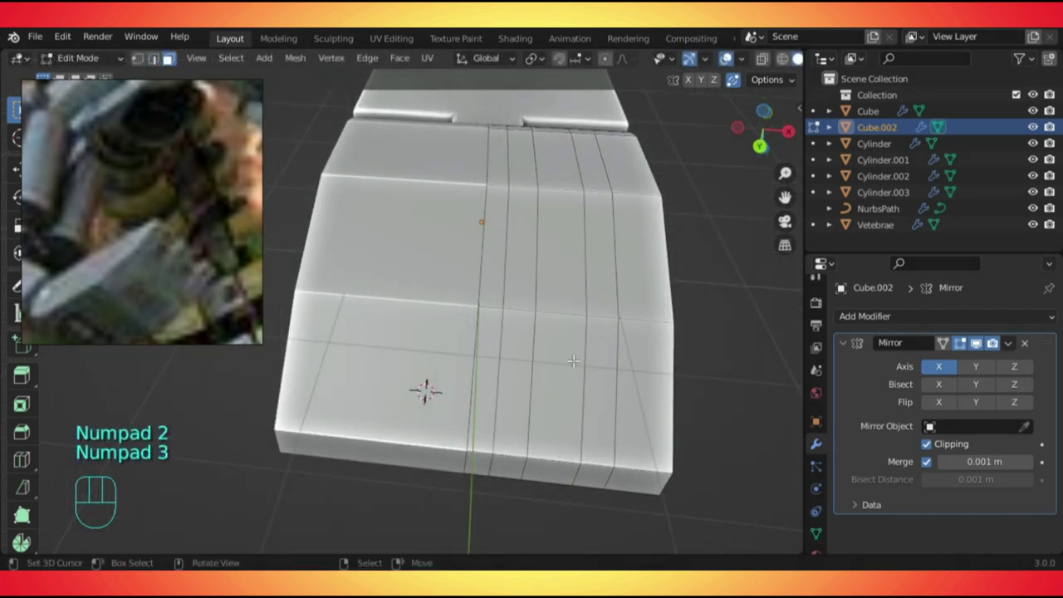
{"action": "right_click", "coordinate": [516, 342]}
{"action": "right_click", "coordinate": [600, 373], "text": "shift"}
{"action": "right_click", "coordinate": [593, 475], "text": "shift"}
{"action": "right_click", "coordinate": [514, 475], "text": "shift"}
{"action": "middle_click_drag", "start_coordinate": [515, 474], "coordinate": [503, 450]}
{"action": "key", "text": "ctrl+r"}
{"action": "left_click", "coordinate": [502, 445]}
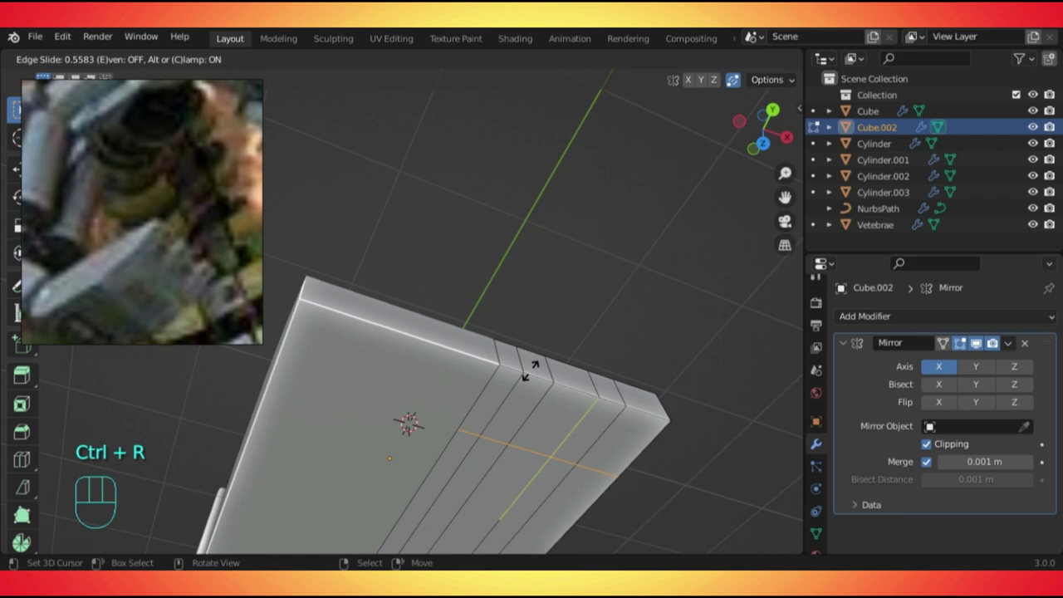
{"action": "left_click", "coordinate": [532, 370]}
Delete the two narrow face strips across the top, end and lower slope of the tip to split it into fingers.
{"action": "key", "text": "KP_3"}
{"action": "right_click", "coordinate": [525, 389]}
{"action": "right_click", "coordinate": [534, 368], "text": "shift"}
{"action": "right_click", "coordinate": [605, 393], "text": "shift"}
{"action": "right_click", "coordinate": [603, 404], "text": "shift"}
{"action": "middle_click_drag", "start_coordinate": [603, 396], "coordinate": [540, 458]}
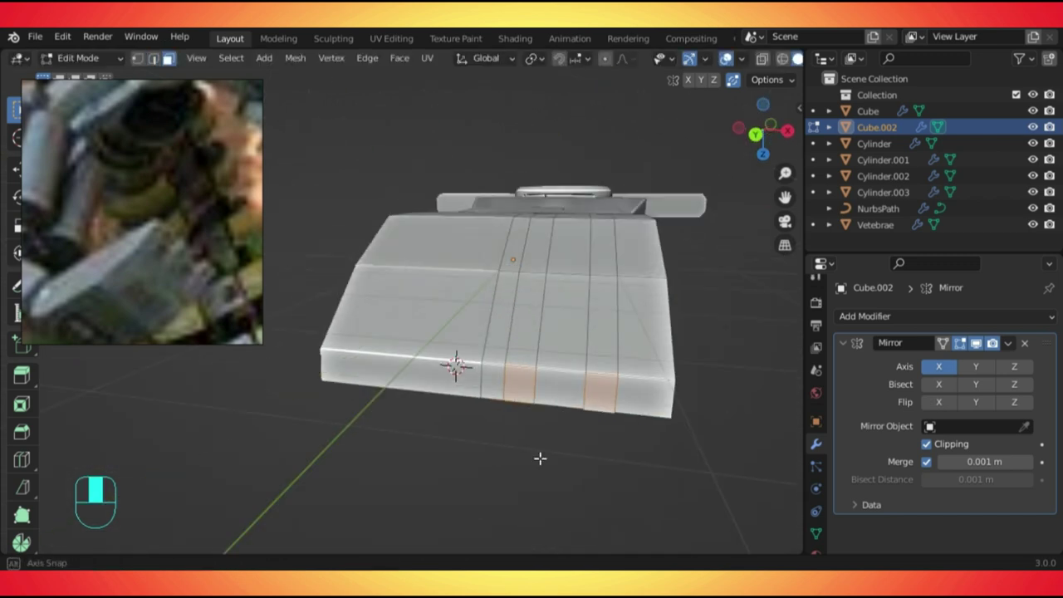
{"action": "right_click", "coordinate": [519, 319], "text": "shift"}
{"action": "middle_click_drag", "start_coordinate": [520, 319], "coordinate": [498, 361]}
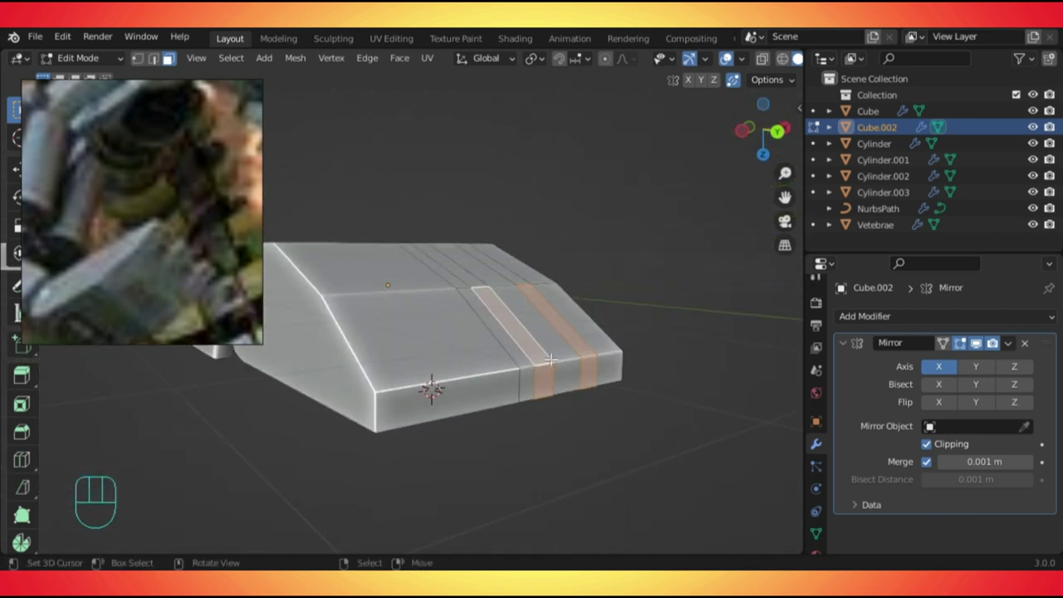
{"action": "key", "text": "x"}
{"action": "left_click", "coordinate": [478, 396]}
Fill the open end wall of the inner finger slot with a new face.
{"action": "middle_click_drag", "start_coordinate": [479, 396], "coordinate": [521, 323]}
{"action": "scroll", "coordinate": [499, 414], "scroll_direction": "up", "scroll_amount": 2}
{"action": "key", "text": "1"}
{"action": "right_click", "coordinate": [521, 319]}
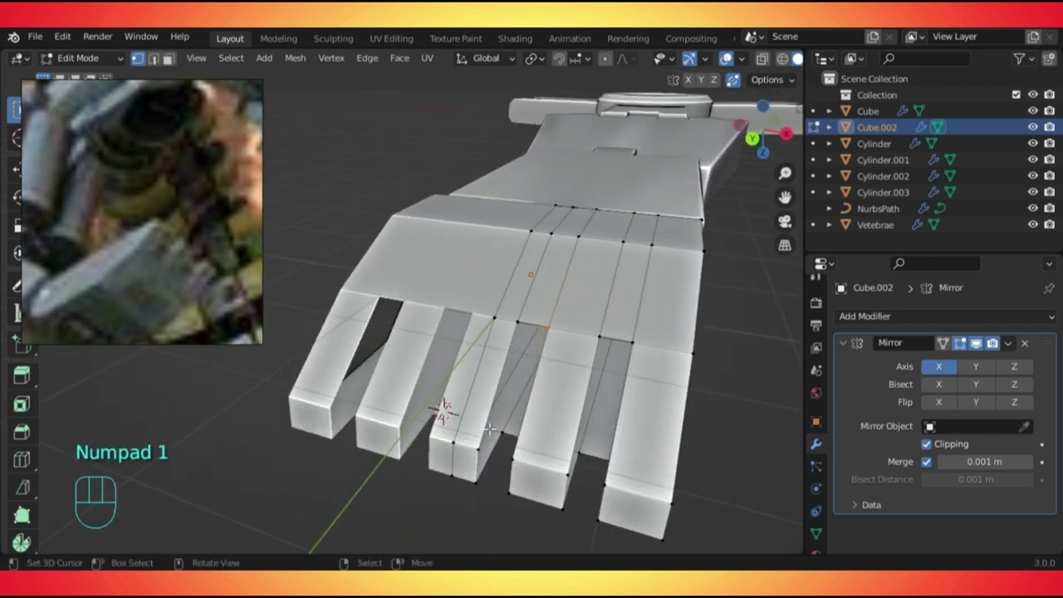
{"action": "key", "text": "f"}
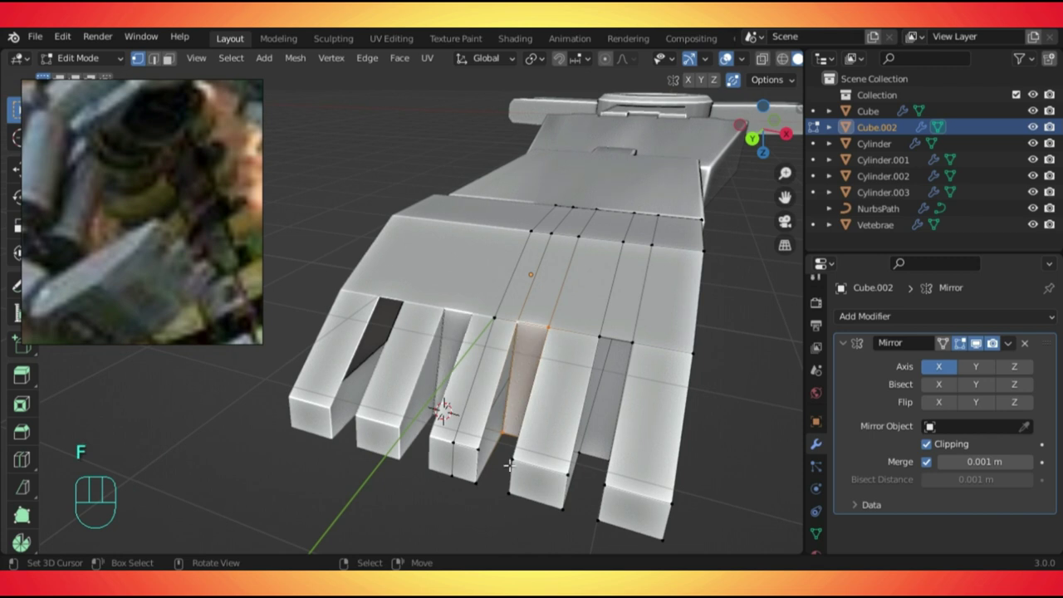
Fill the remaining open walls of the finger slots with faces and return to Object Mode.
{"action": "right_click", "coordinate": [477, 482], "text": "shift"}
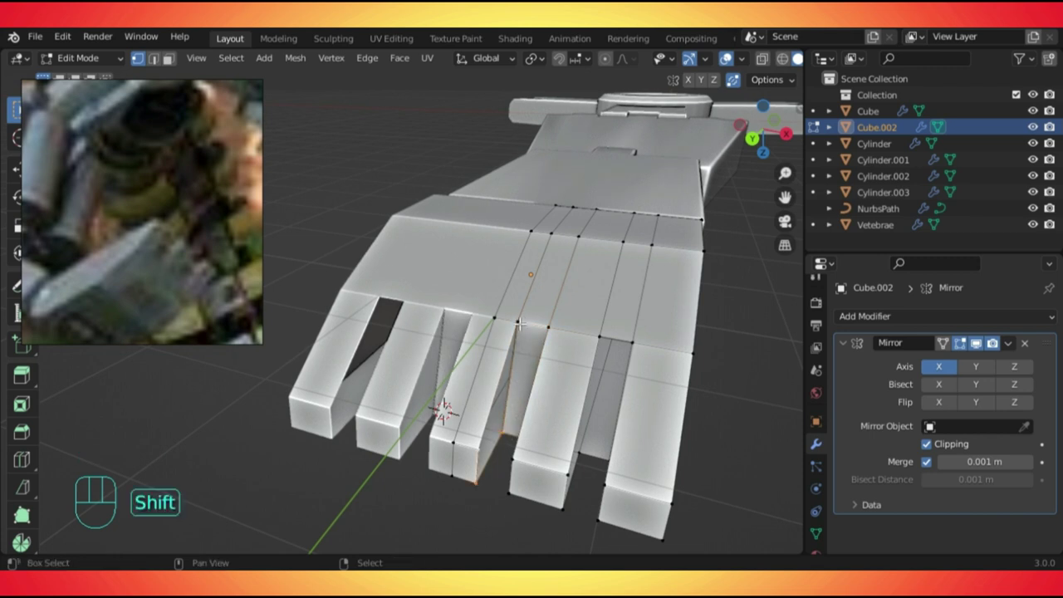
{"action": "key", "text": "f"}
{"action": "middle_click_drag", "start_coordinate": [519, 323], "coordinate": [582, 460]}
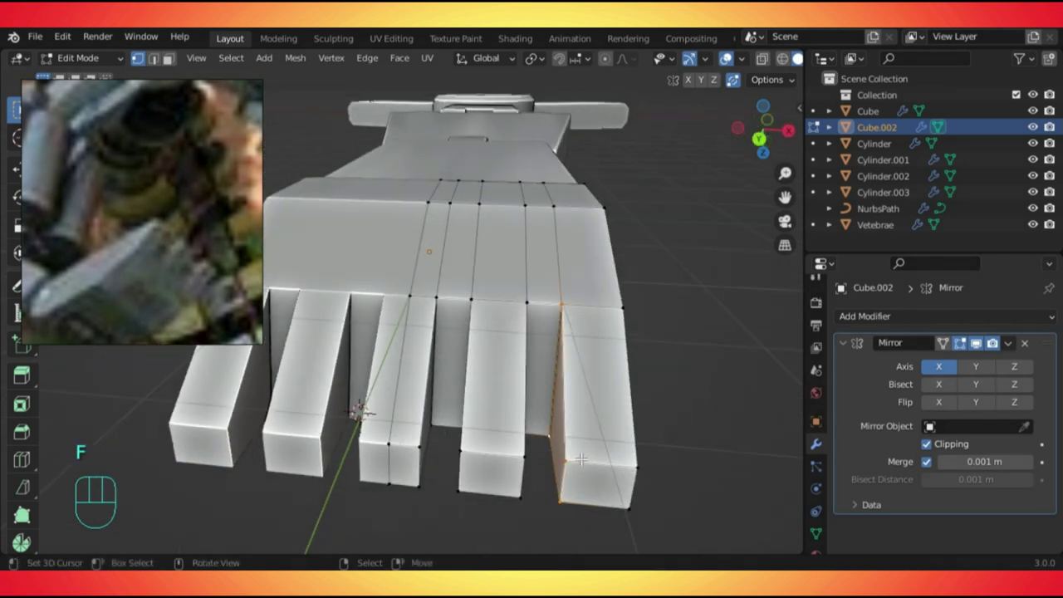
{"action": "key", "text": "Tab"}
{"action": "middle_click_drag", "start_coordinate": [646, 361], "coordinate": [715, 274]}
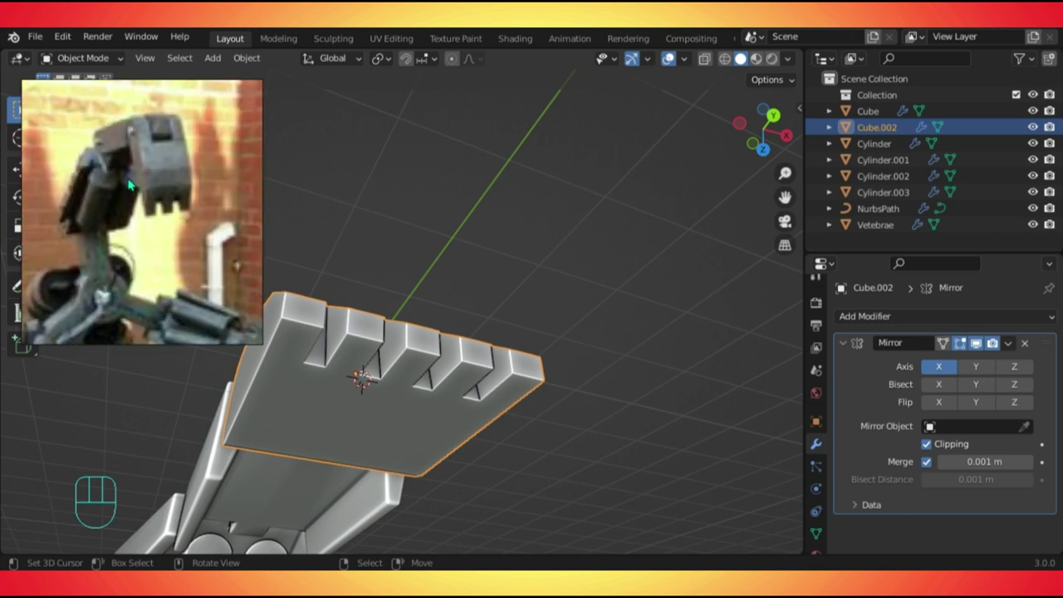
Add a crosswise loop cut on the tip block's broad top face and slide it toward the fingers.
{"action": "middle_click_drag", "start_coordinate": [349, 249], "coordinate": [349, 376]}
{"action": "scroll", "coordinate": [356, 440], "scroll_direction": "up", "scroll_amount": 2}
{"action": "middle_click_drag", "start_coordinate": [364, 434], "coordinate": [399, 436]}
{"action": "middle_click_drag", "start_coordinate": [363, 470], "coordinate": [486, 423], "text": "shift"}
{"action": "key", "text": "Tab"}
{"action": "key", "text": "ctrl+r"}
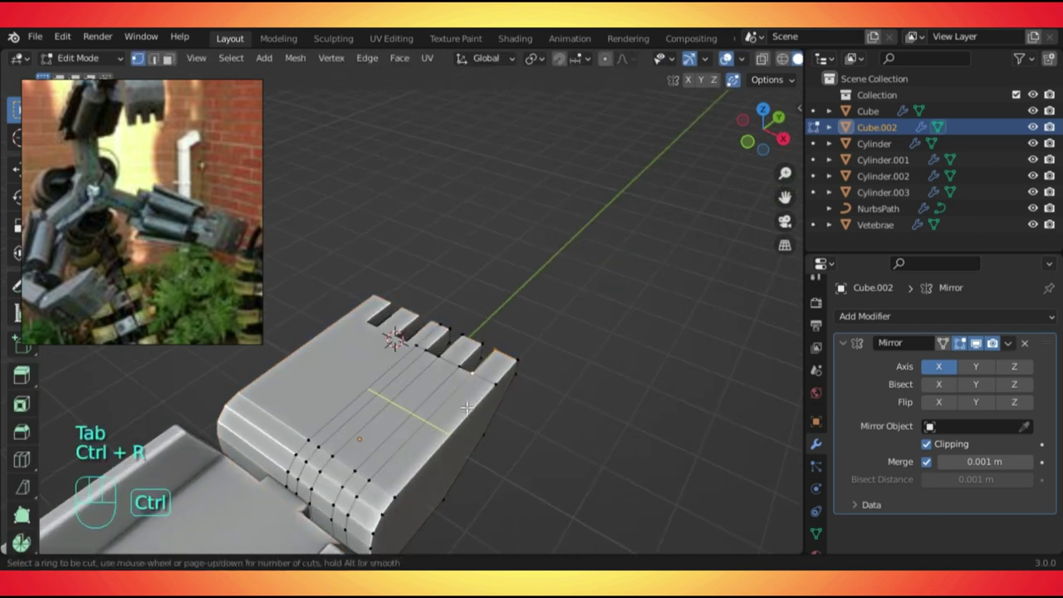
{"action": "left_click", "coordinate": [469, 403]}
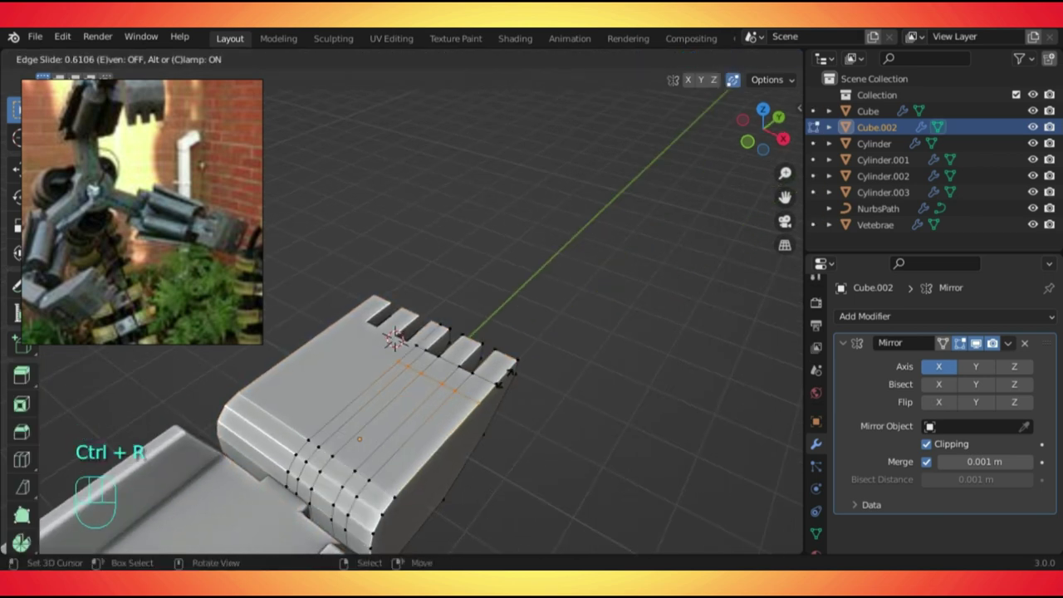
{"action": "left_click", "coordinate": [457, 403]}
Add a second crosswise loop cut on the top face and slide it toward the bevelled rear end.
{"action": "key", "text": "ctrl"}
{"action": "key", "text": "ctrl+r"}
{"action": "left_click", "coordinate": [332, 440]}
{"action": "left_click", "coordinate": [307, 472]}
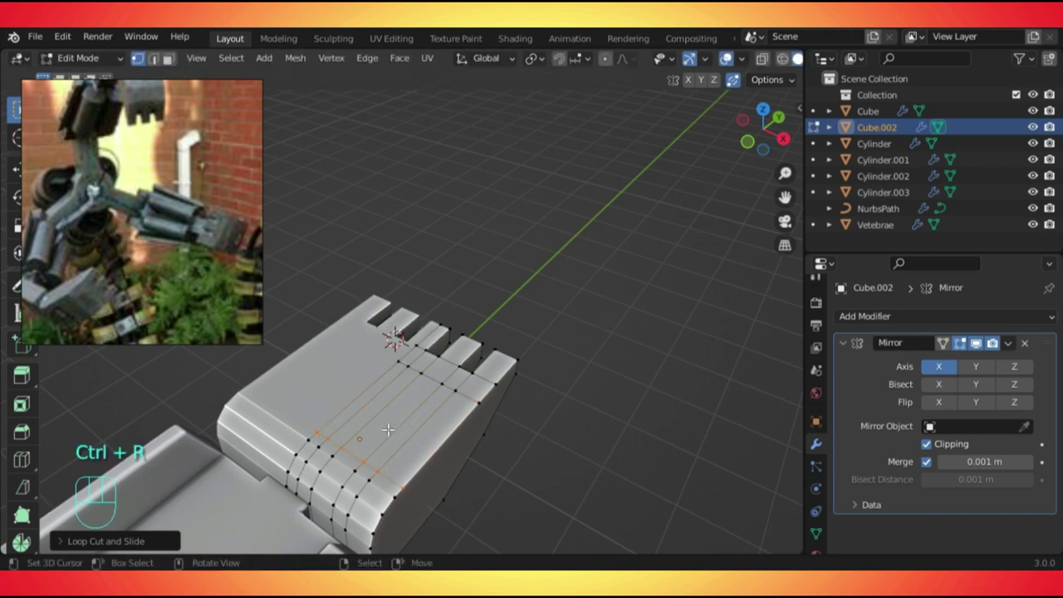
{"action": "key", "text": "3"}
{"action": "left_click", "coordinate": [411, 403]}
{"action": "left_click", "coordinate": [395, 391], "text": "shift"}
{"action": "middle_click_drag", "start_coordinate": [394, 391], "coordinate": [389, 422]}
{"action": "scroll", "coordinate": [402, 405], "scroll_direction": "down", "scroll_amount": 2}
{"action": "scroll", "coordinate": [380, 416], "scroll_direction": "up", "scroll_amount": 2}
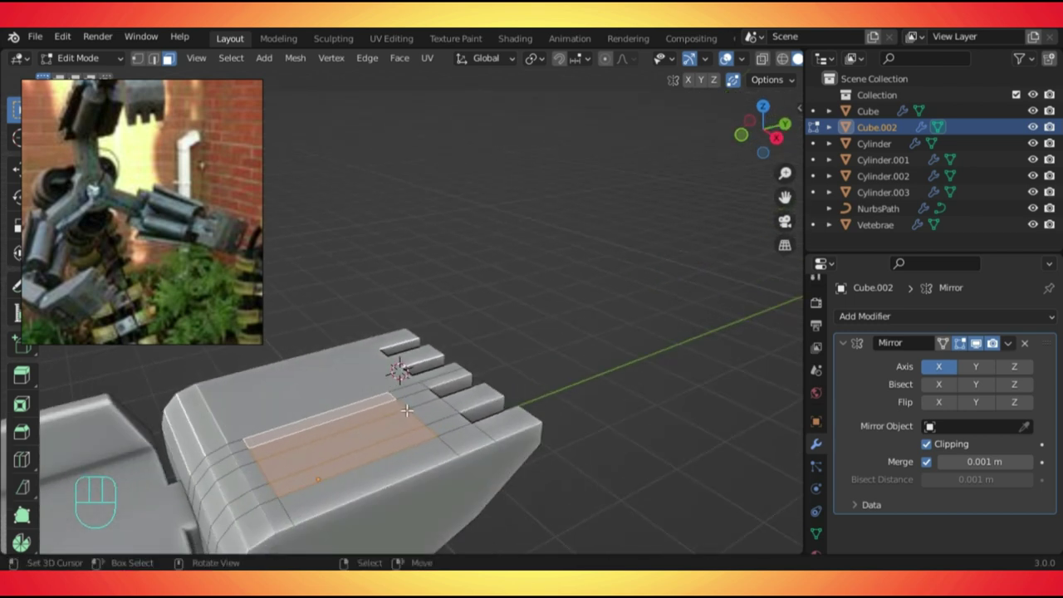
Slide the crosswise edge loop nearest the fingers slightly closer to the slot ends.
{"action": "key", "text": "2"}
{"action": "key", "text": "alt+a"}
{"action": "key", "text": "g"}
{"action": "key", "text": "g"}
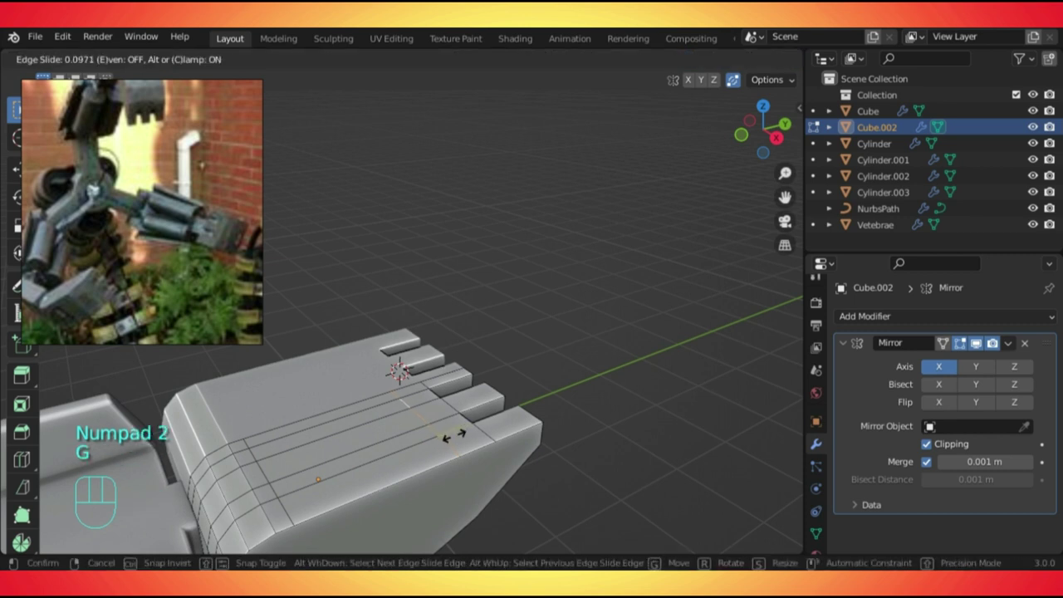
{"action": "left_click", "coordinate": [469, 430]}
Extrude the central top face strips and the adjoining faces toward the rear edge downward to recess the tip block.
{"action": "key", "text": "3"}
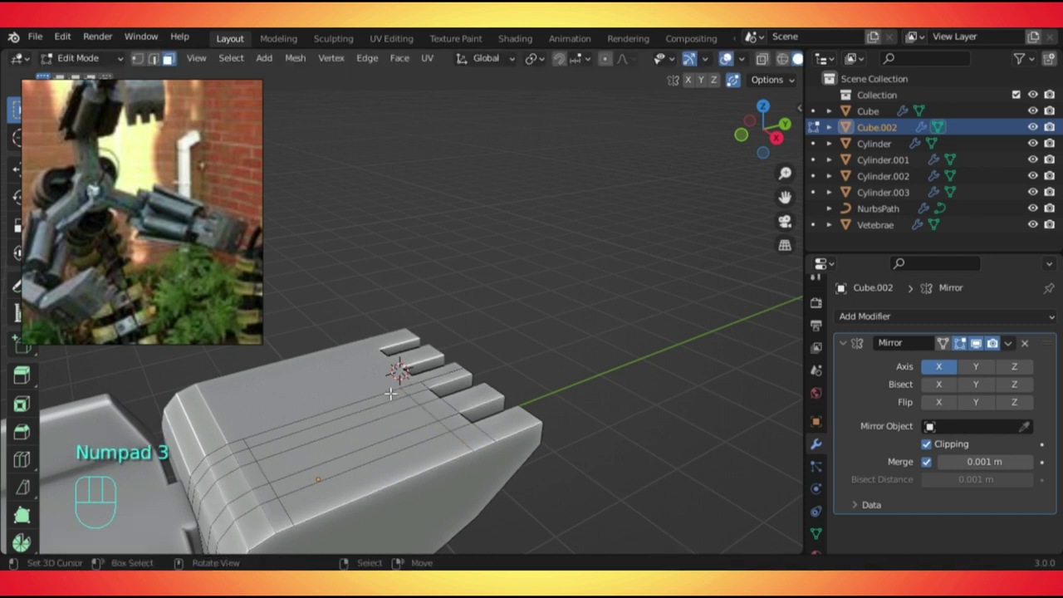
{"action": "left_click", "coordinate": [379, 459], "text": "ctrl"}
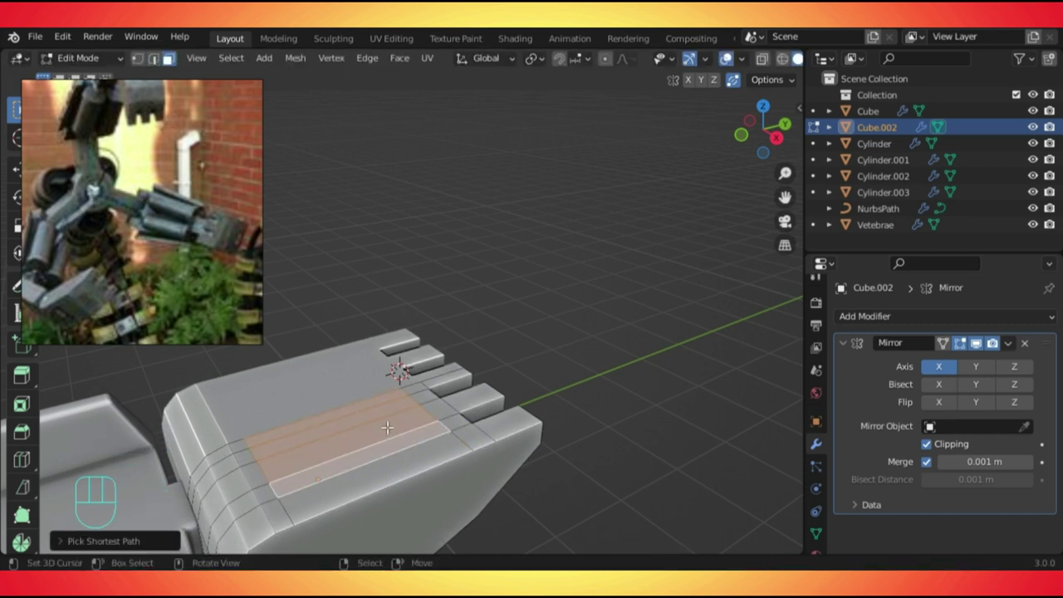
{"action": "middle_click_drag", "start_coordinate": [331, 430], "coordinate": [396, 362], "text": "shift"}
{"action": "mouse_move", "coordinate": [357, 403]}
{"action": "middle_mouse_down"}
{"action": "mouse_move", "coordinate": [385, 404]}
{"action": "mouse_move", "coordinate": [364, 402]}
{"action": "middle_mouse_up"}
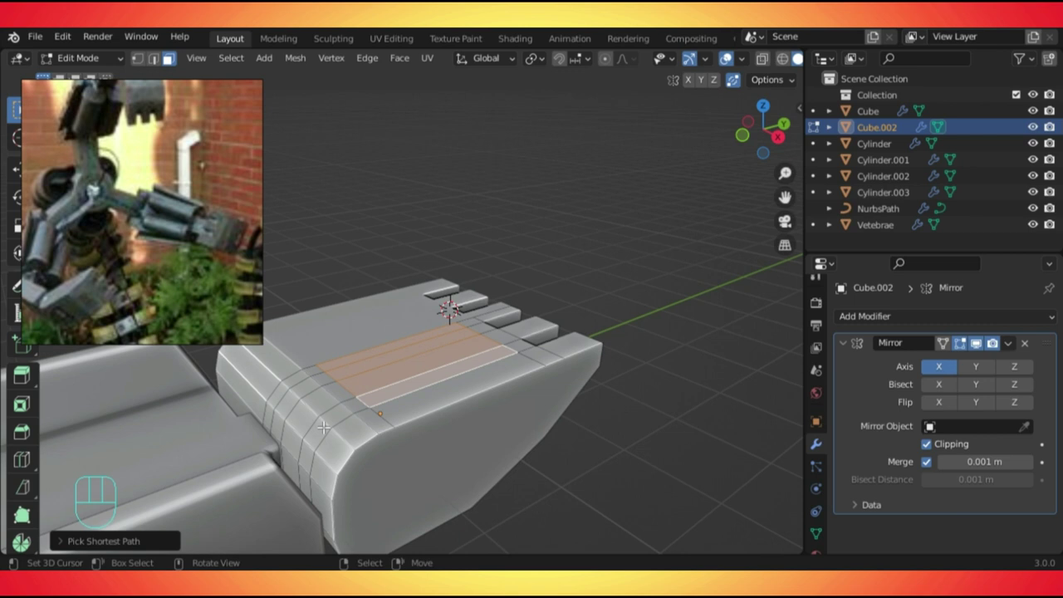
{"action": "key", "text": "shift"}
{"action": "left_click", "coordinate": [335, 415], "text": "shift"}
{"action": "left_click", "coordinate": [305, 387], "text": "shift"}
{"action": "left_click", "coordinate": [295, 378], "text": "shift"}
{"action": "left_click", "coordinate": [316, 371], "text": "shift"}
{"action": "left_click", "coordinate": [328, 399], "text": "shift"}
{"action": "key", "text": "e"}
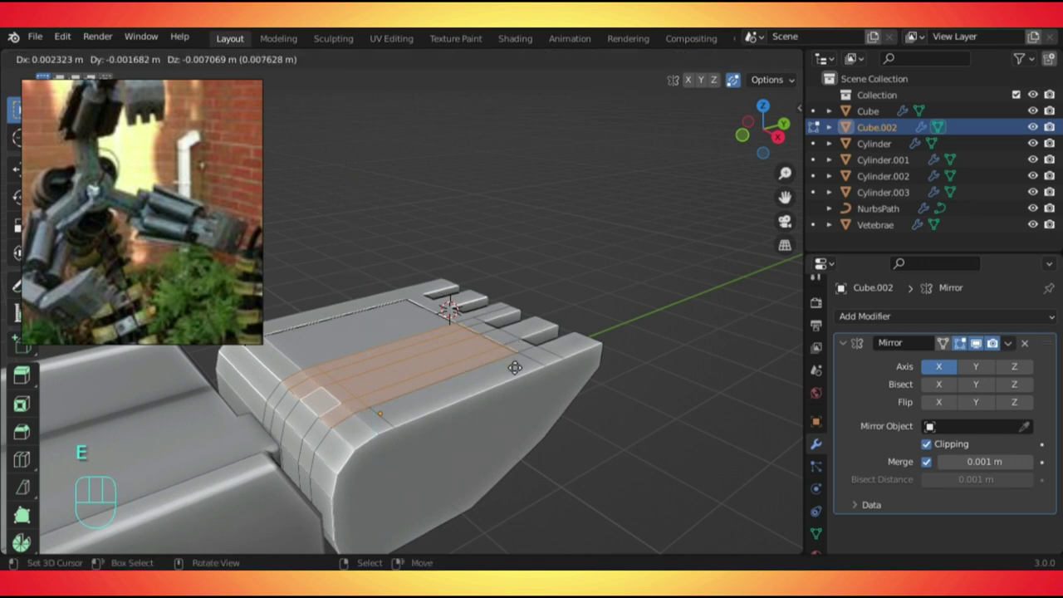
{"action": "left_click", "coordinate": [515, 394]}
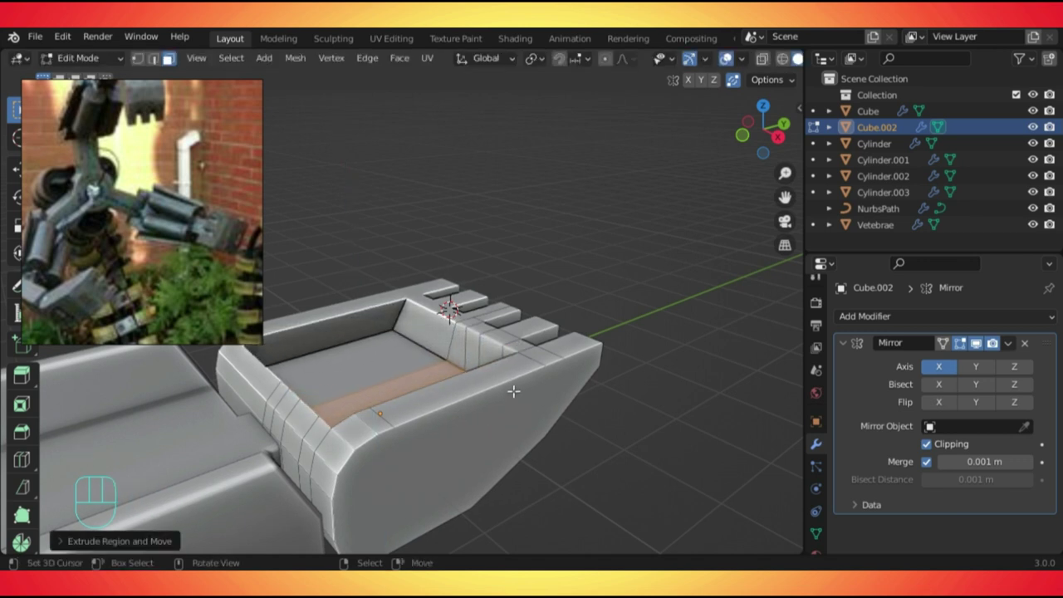
Flatten the recess floor by scaling its faces to 0 along Z, and return to Object Mode.
{"action": "key", "text": "s"}
{"action": "key", "text": "z"}
{"action": "key", "text": "0"}
{"action": "key", "text": "Return"}
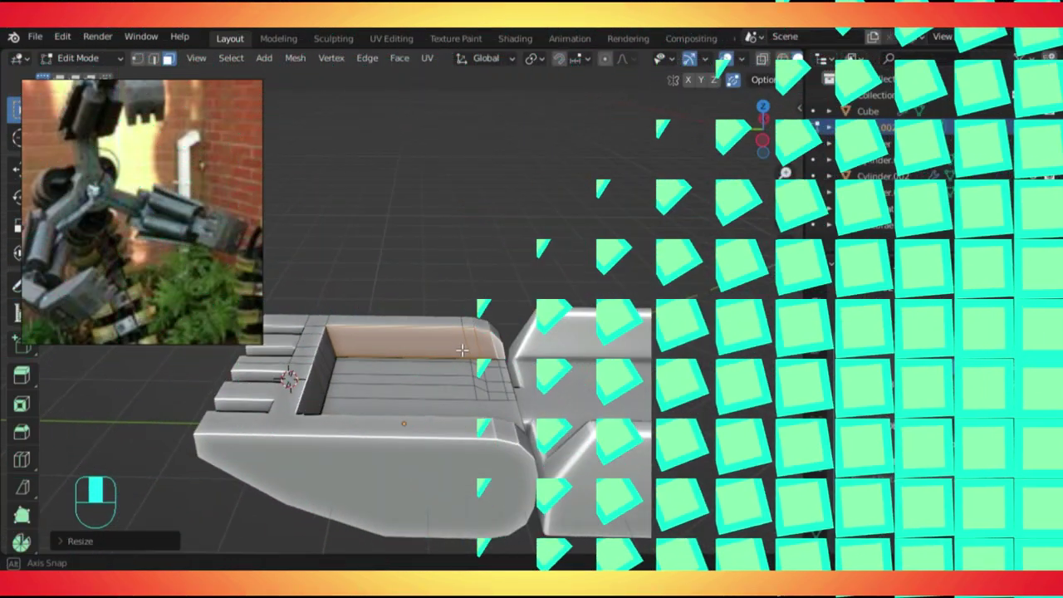
{"action": "key", "text": "Tab"}
{"action": "scroll", "coordinate": [488, 299], "scroll_direction": "down", "scroll_amount": 4}
{"action": "middle_click_drag", "start_coordinate": [463, 374], "coordinate": [315, 376]}
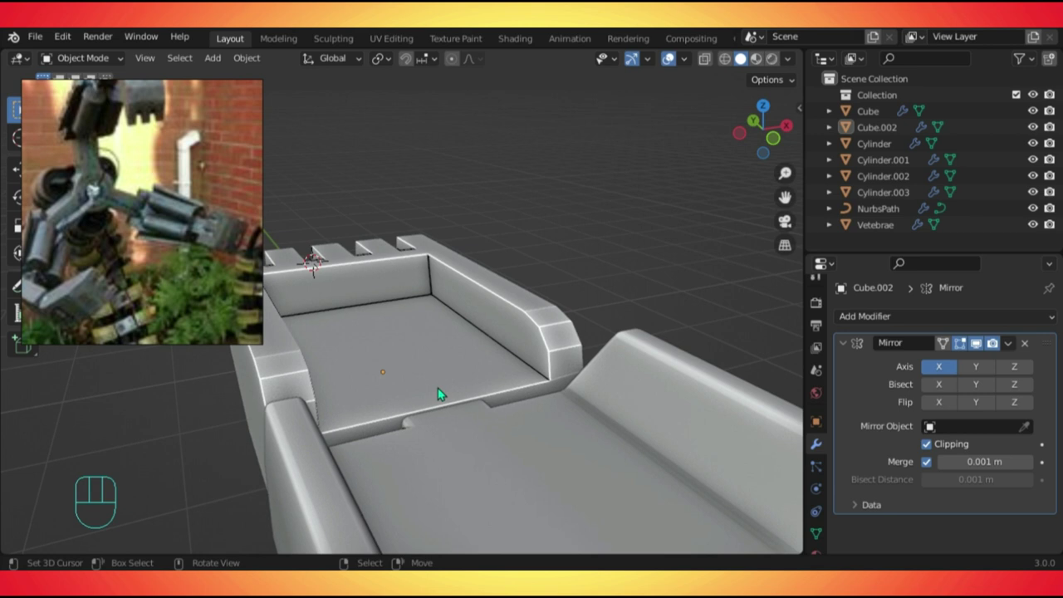
Examine the recessed tip block and the rest of the arm from the top view.
{"action": "scroll", "coordinate": [438, 389], "scroll_direction": "down", "scroll_amount": 3}
{"action": "middle_click_drag", "start_coordinate": [422, 383], "coordinate": [400, 389], "text": "shift"}
{"action": "scroll", "coordinate": [542, 438], "scroll_direction": "down", "scroll_amount": 3}
{"action": "key", "text": "KP_7"}
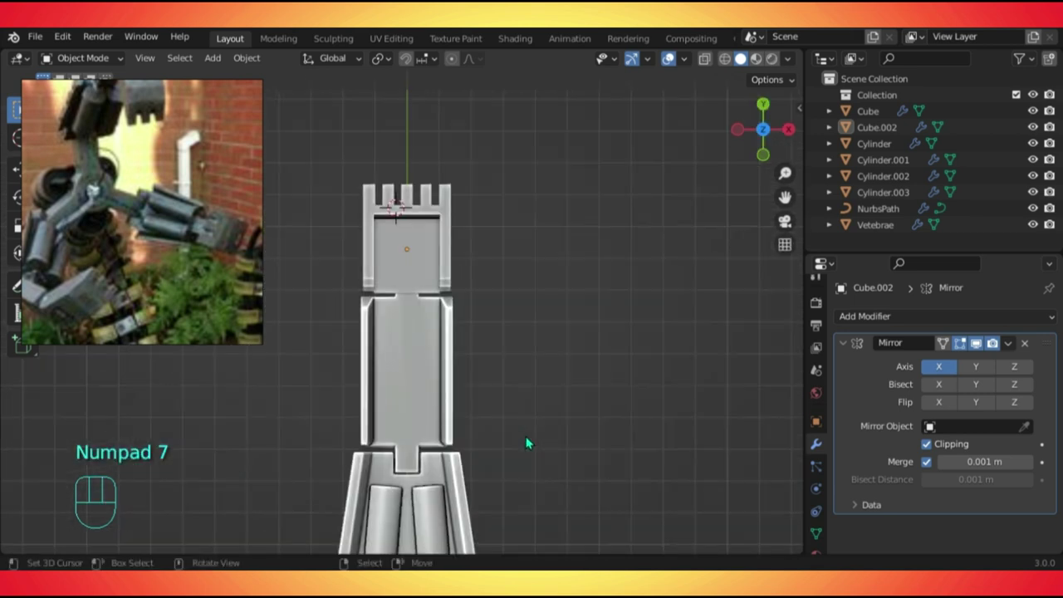
{"action": "middle_click_drag", "start_coordinate": [496, 439], "coordinate": [421, 398], "text": "shift"}
{"action": "left_click", "coordinate": [422, 398]}
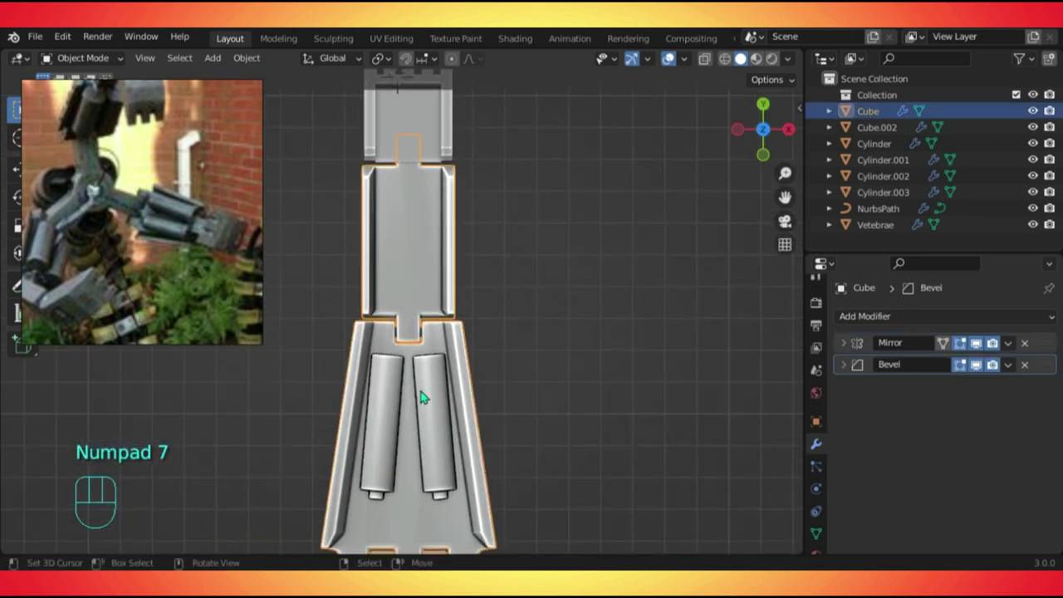
{"action": "key", "text": "Tab"}
{"action": "scroll", "coordinate": [432, 389], "scroll_direction": "up", "scroll_amount": 5, "text": "shift"}
{"action": "key", "text": "Tab"}
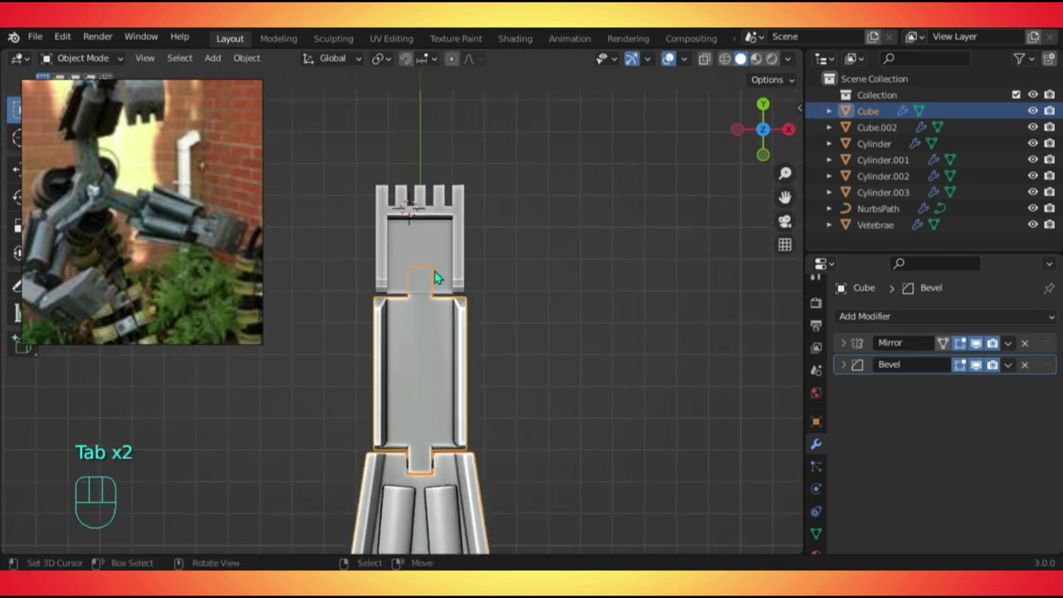
Join the fingered tip block with the main arm body into a single object.
{"action": "left_click", "coordinate": [445, 249]}
{"action": "scroll", "coordinate": [470, 345], "scroll_direction": "up", "scroll_amount": 1, "text": "shift"}
{"action": "middle_click_drag", "start_coordinate": [470, 345], "coordinate": [500, 474], "text": "shift"}
{"action": "key", "text": "Tab"}
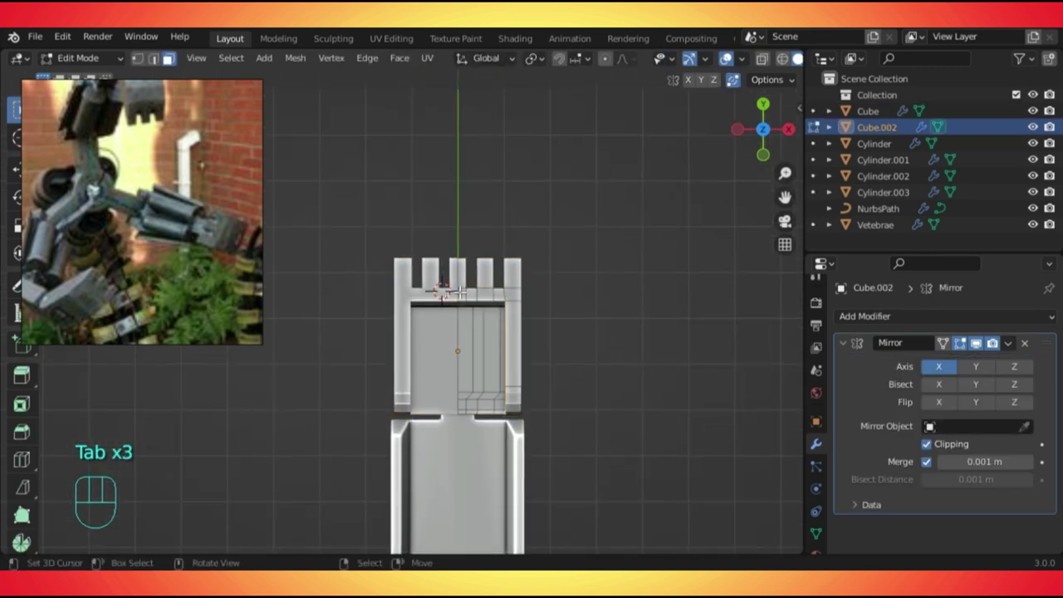
{"action": "key", "text": "Tab"}
{"action": "left_click", "coordinate": [460, 455], "text": "shift"}
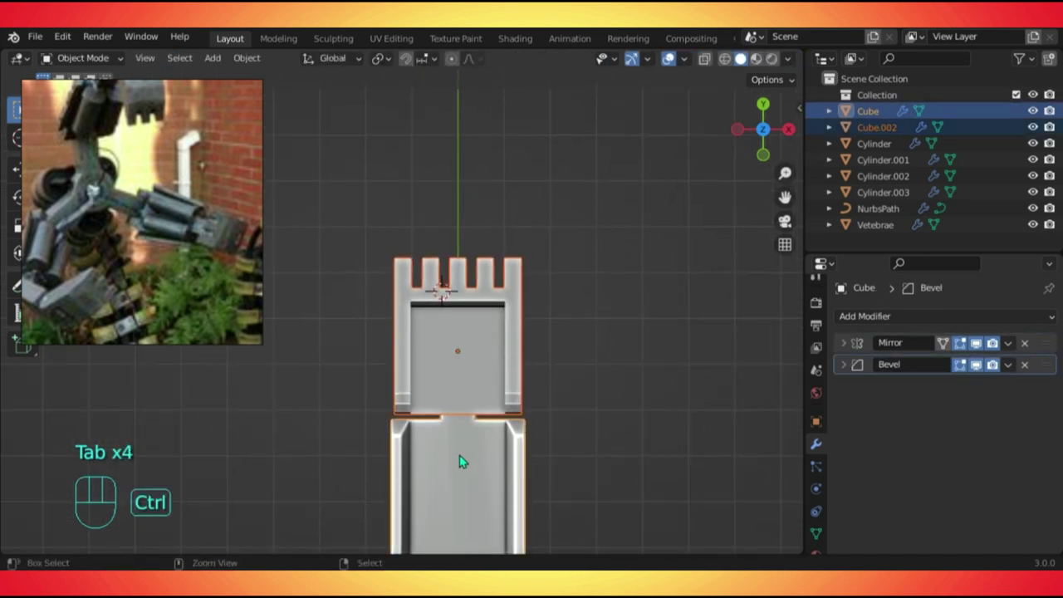
{"action": "key", "text": "ctrl+j"}
Duplicate the piston cylinder in the arm's wide base segment and place the copy beside the joint below the tip.
{"action": "middle_click_drag", "start_coordinate": [460, 294], "coordinate": [460, 203], "text": "shift"}
{"action": "scroll", "coordinate": [449, 421], "scroll_direction": "down", "scroll_amount": 1}
{"action": "middle_click_drag", "start_coordinate": [450, 421], "coordinate": [448, 284], "text": "shift"}
{"action": "scroll", "coordinate": [449, 443], "scroll_direction": "down", "scroll_amount": 2}
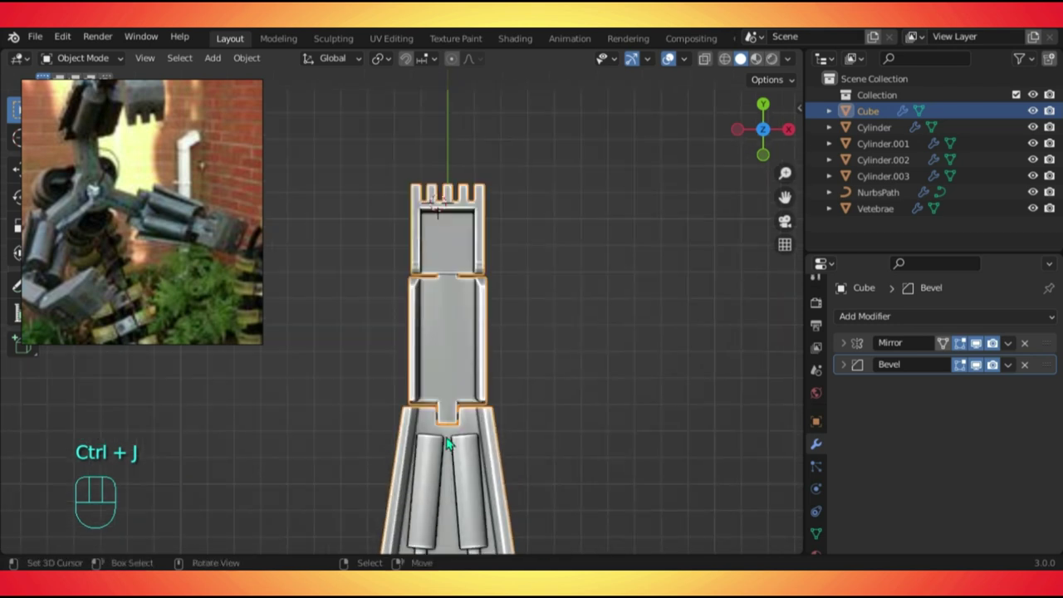
{"action": "key", "text": "Tab"}
{"action": "key", "text": "l"}
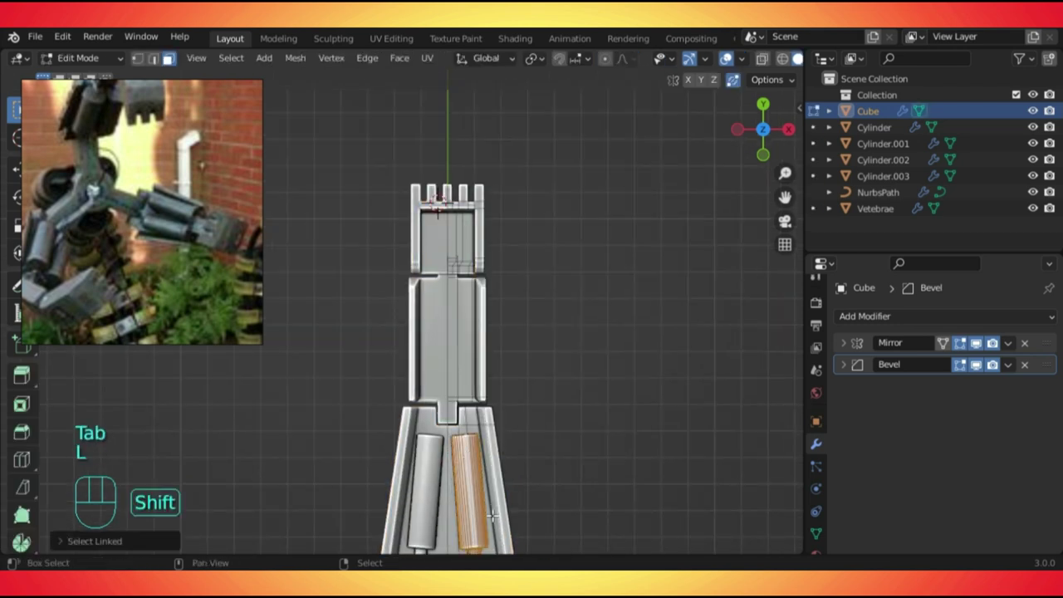
{"action": "key", "text": "shift+d"}
{"action": "left_click", "coordinate": [509, 303]}
Rotate the duplicated piston cylinder and scale it down to about 0.55 beside the joint.
{"action": "key", "text": "r"}
{"action": "left_click", "coordinate": [533, 279]}
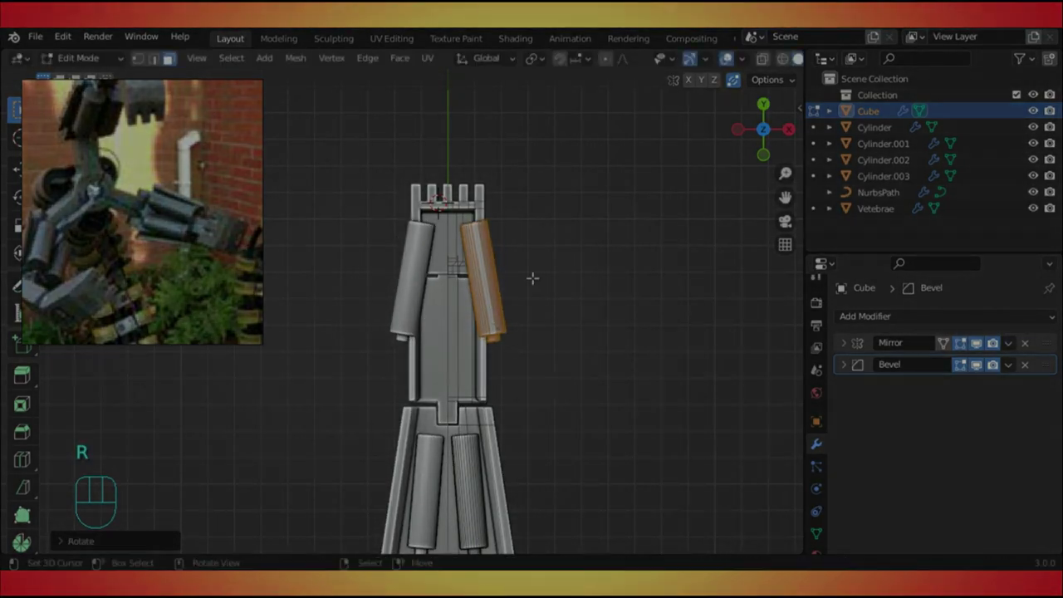
{"action": "key", "text": "s"}
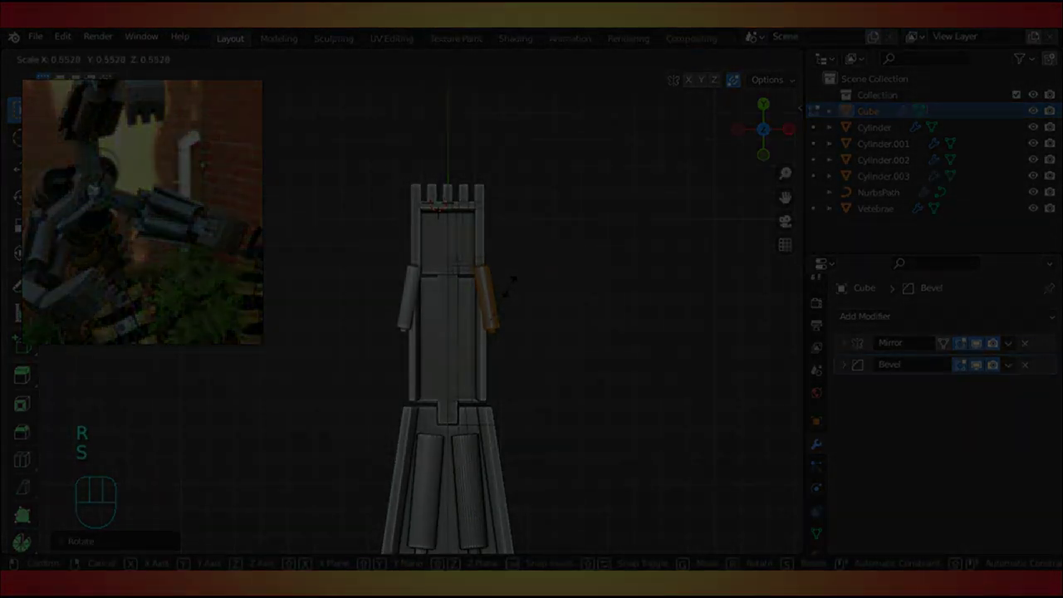